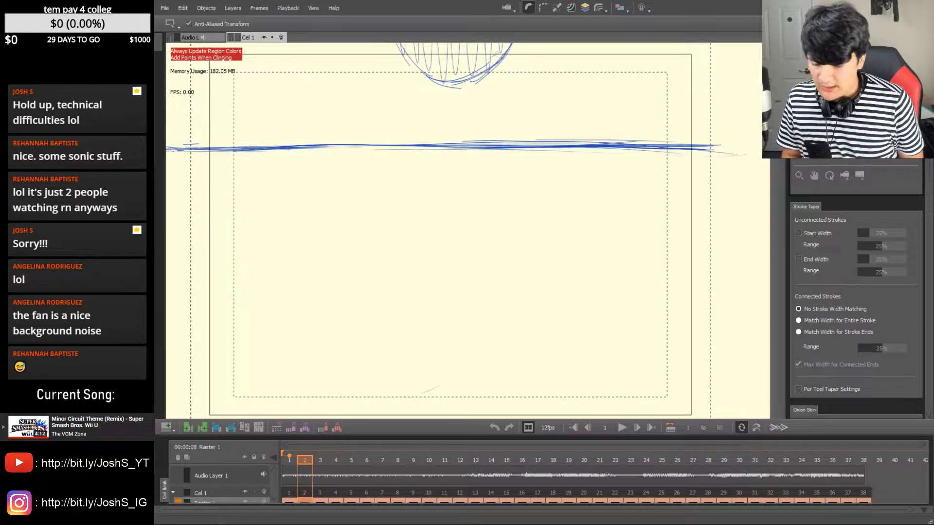
Play back the rough animation, stop it, and go to frame 21
click(622, 428)
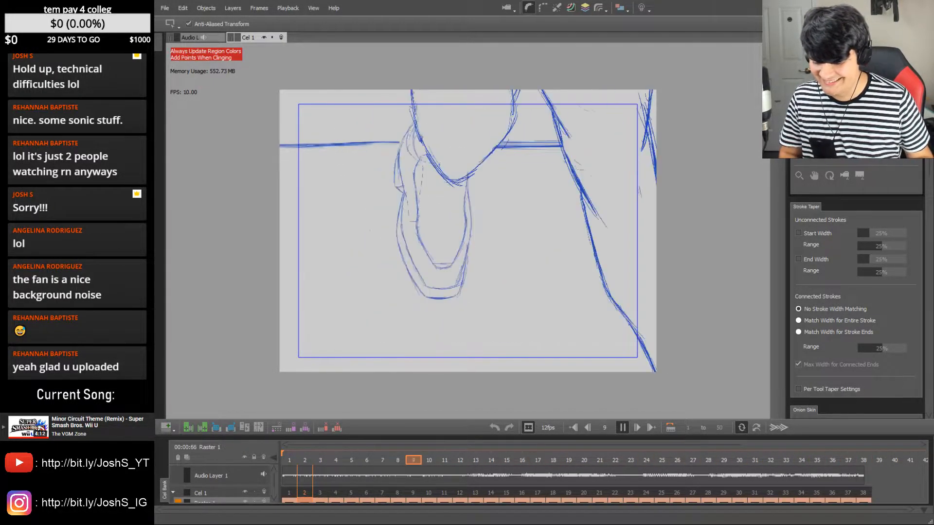
key(space)
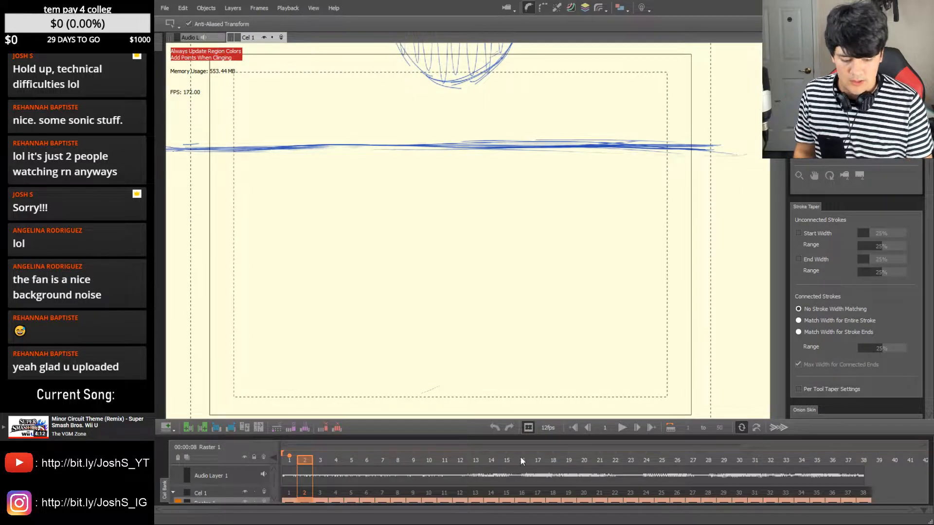
mouse_move(305, 459)
mouse_down()
mouse_move(635, 465)
mouse_move(575, 461)
mouse_move(594, 456)
mouse_up()
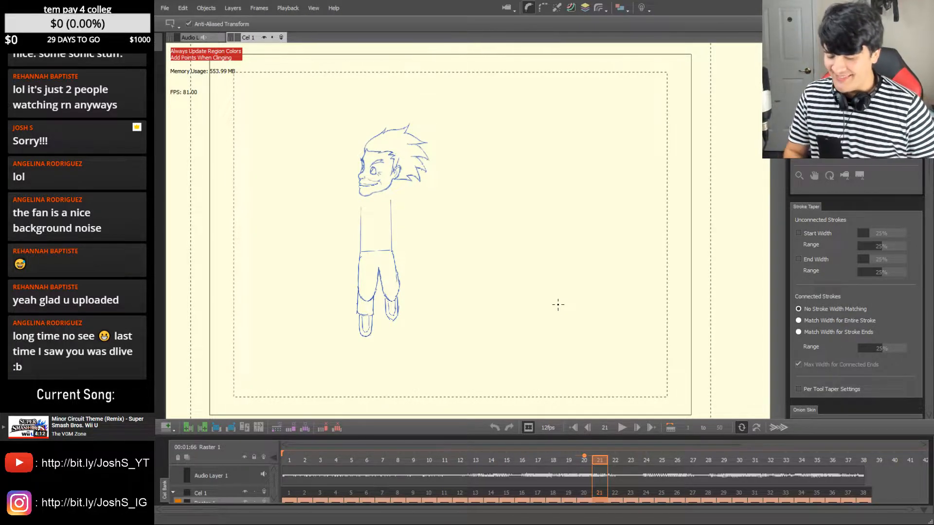
Compare the running figure's poses on frames 17 to 21
key(Left)
key(Left)
key(Left)
key(Left)
key(Right)
key(Right)
key(Right)
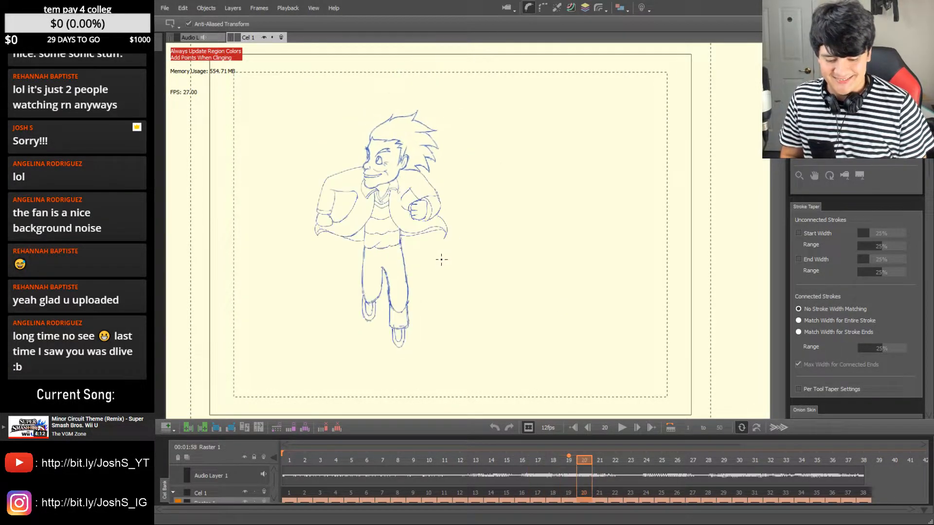
key(Right)
key(Left)
Examine the frame 20 figure closely and check the earlier run poses back to frame 15
scroll(433, 247, up, 2)
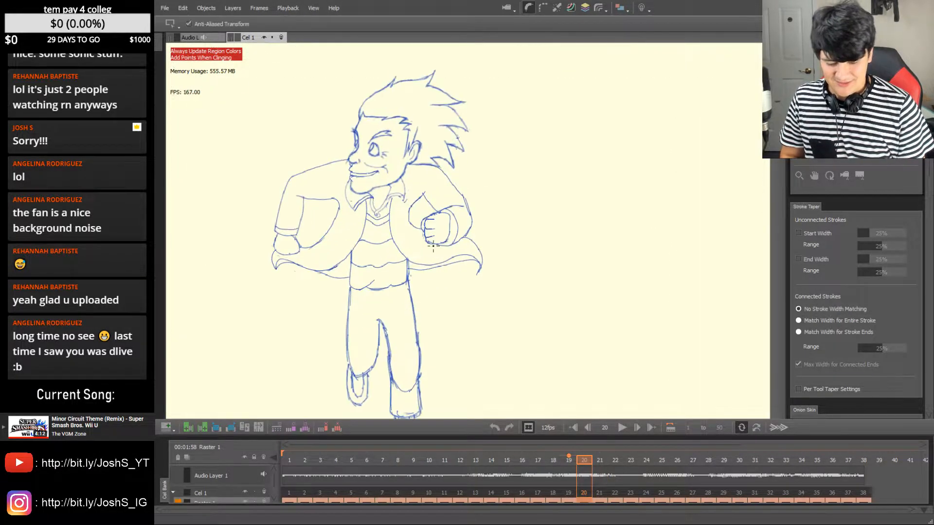
key(Right)
key(Left)
key(Left)
key(Left)
key(Left)
key(Left)
key(Left)
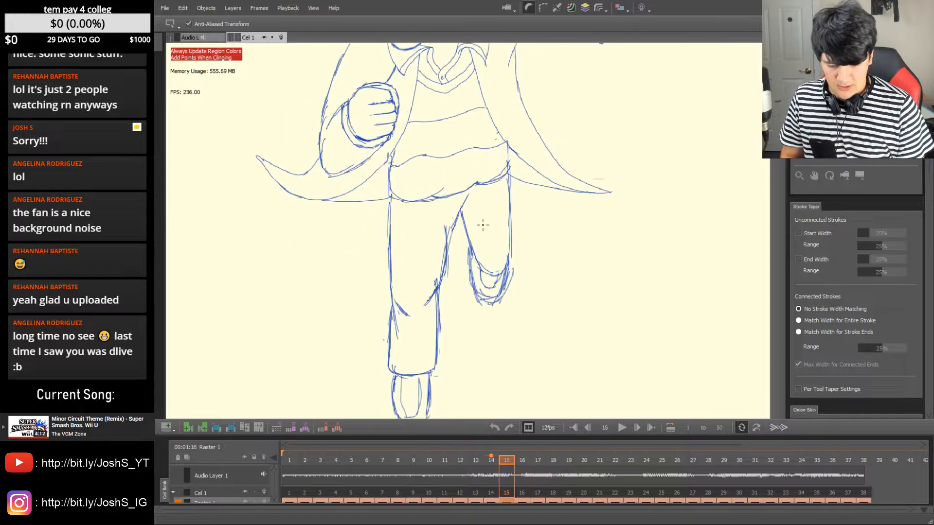
Review the figure's leg and arm positions between frames 14 and 18 with the whole page in view
drag(511, 232, 463, 274)
key(Left)
key(Left)
key(Left)
key(Right)
key(Right)
key(Right)
key(Right)
key(Right)
key(Right)
key(Right)
key(Right)
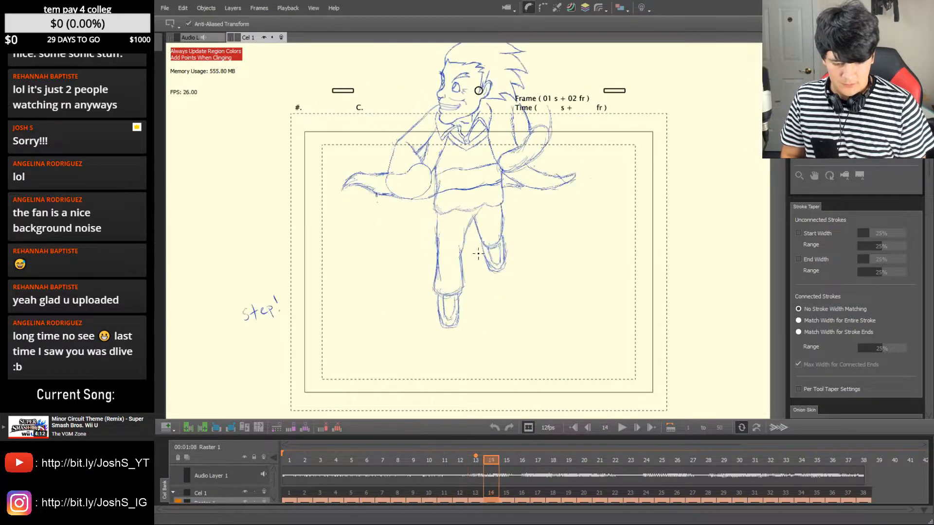
key(Right)
key(Right)
key(Left)
key(Left)
key(Left)
key(Left)
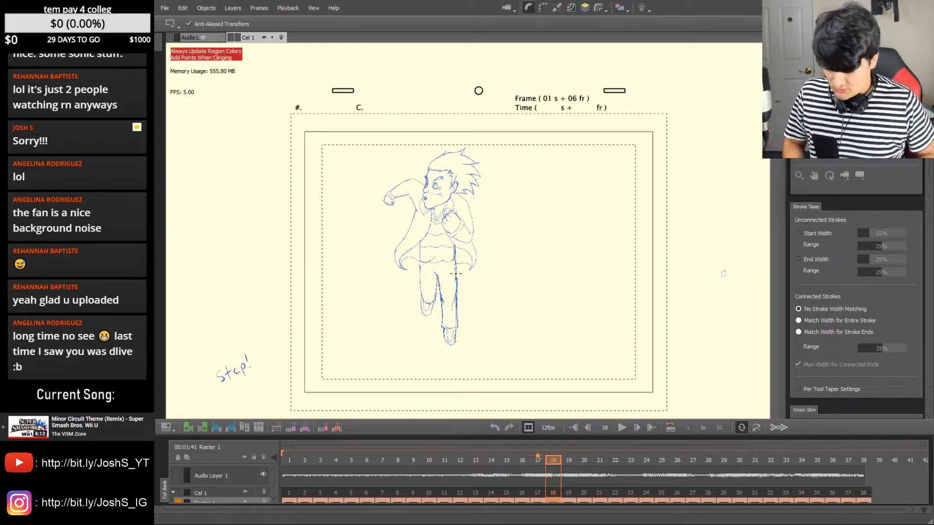
Compare the arm and coat movement on frame 18 with its neighbouring frames
key(Right)
key(Right)
key(Right)
key(Left)
key(Left)
key(Right)
key(Right)
key(Left)
key(Left)
key(Left)
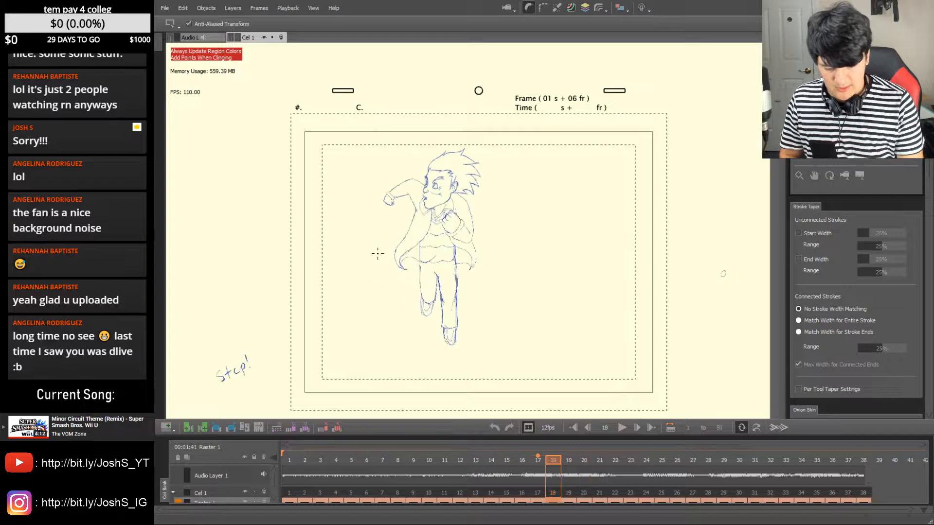
Return to frame 15 and review the run forward to frame 21
key(Left)
key(Left)
key(Left)
key(Left)
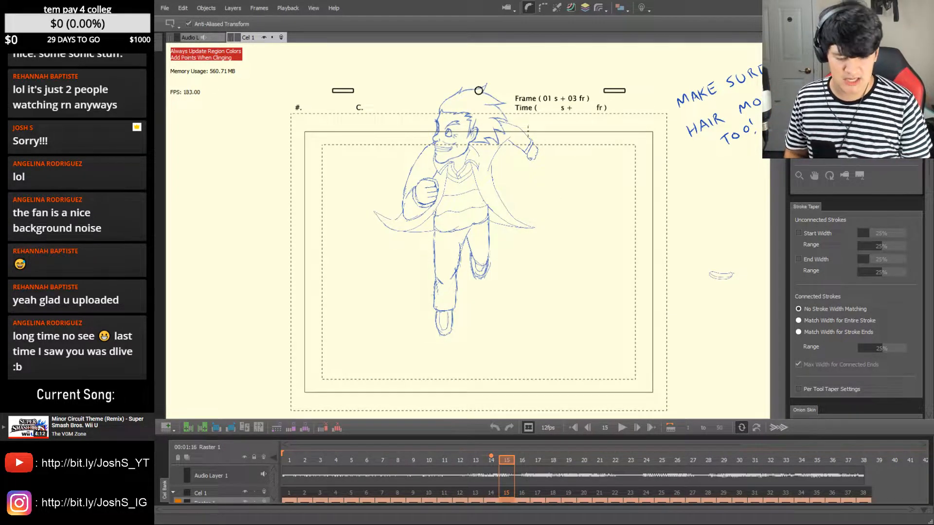
key(Right)
key(Right)
key(Right)
key(Right)
key(Right)
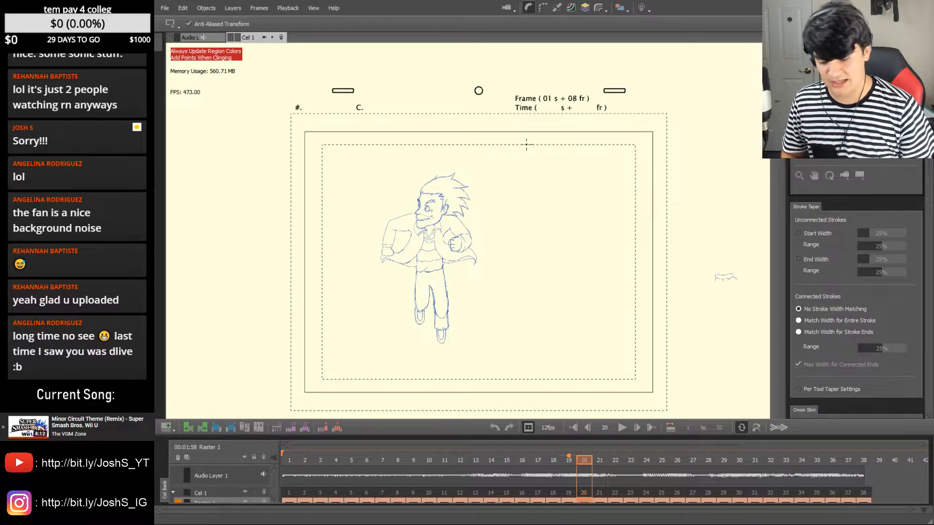
key(Right)
Examine the figure's unfinished upper body on frame 21 up close
key(z)
mouse_move(445, 254)
mouse_down()
mouse_move(504, 226)
mouse_move(467, 250)
mouse_up()
key(space)
key(space)
mouse_move(432, 225)
mouse_down()
mouse_move(464, 211)
mouse_move(501, 214)
mouse_up()
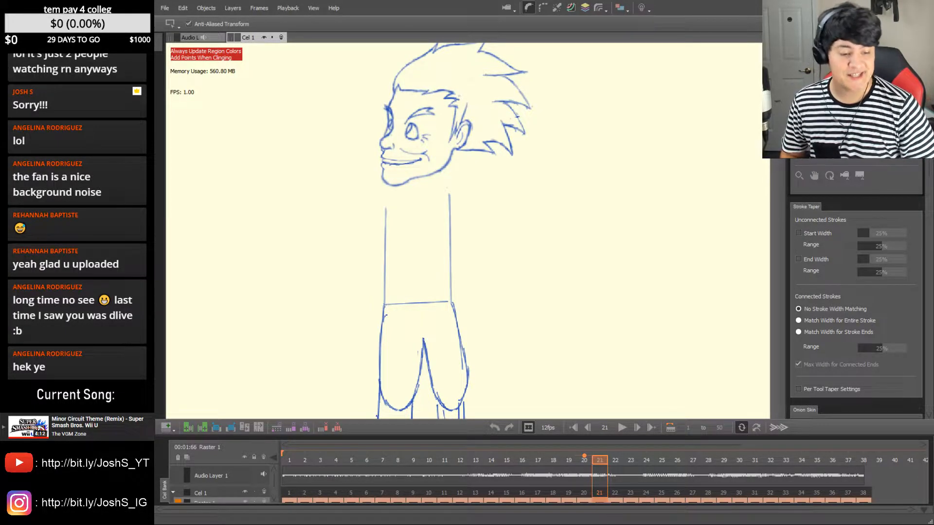
Compare the torso, arms and coat up close across frames 19 to 22
key(comma)
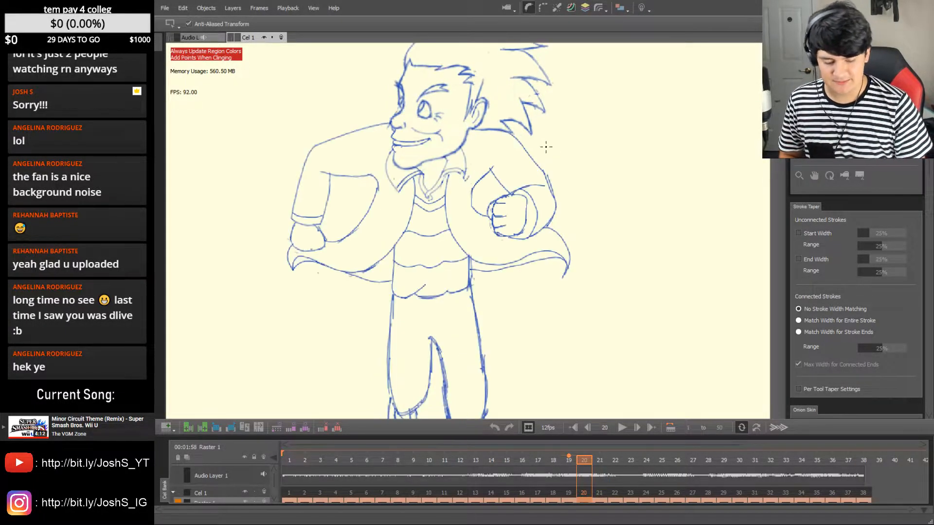
key(comma)
key(comma)
key(comma)
key(period)
key(period)
key(period)
key(period)
key(period)
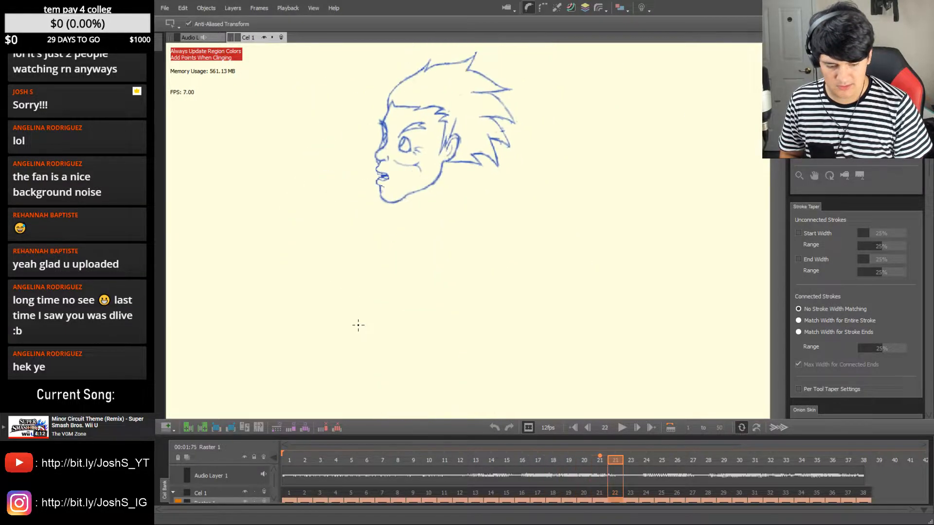
key(comma)
key(comma)
key(comma)
key(comma)
key(comma)
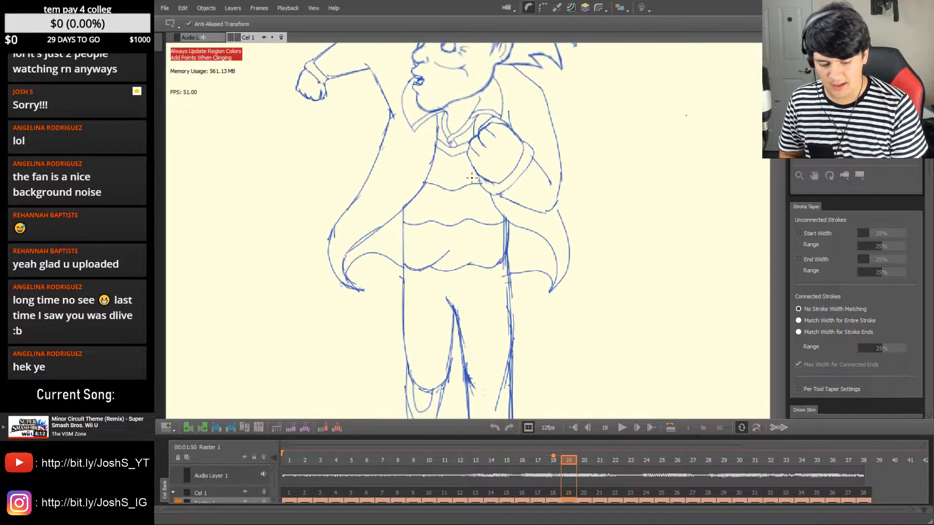
Check the arm swing and coat motion around frames 17 to 19 with the full figure in view
key(space)
drag(515, 206, 468, 270)
key(comma)
key(comma)
key(period)
key(period)
key(period)
key(period)
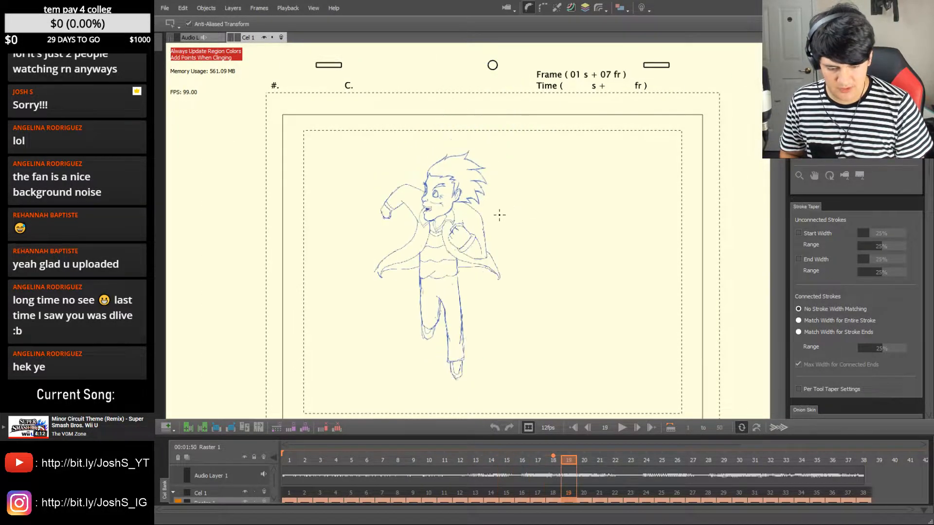
key(period)
key(period)
key(comma)
key(comma)
key(comma)
key(comma)
key(comma)
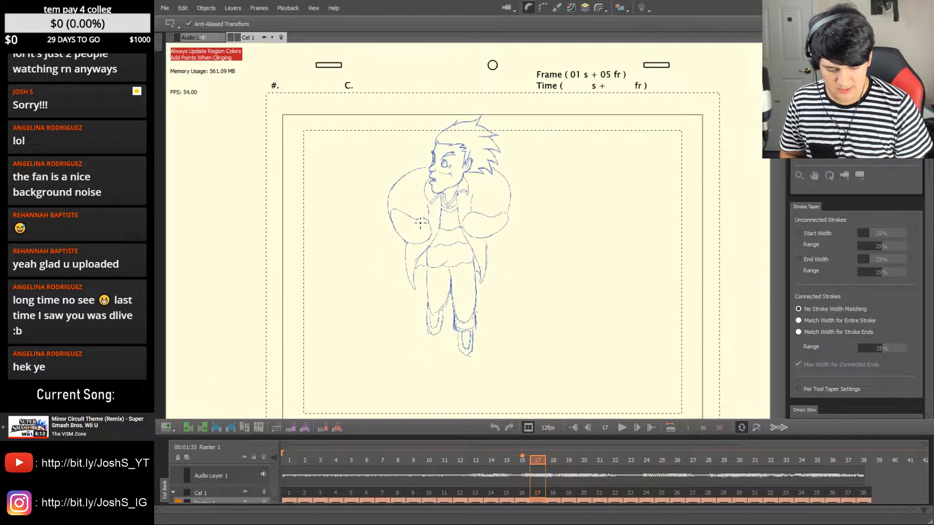
Review the run poses forward from frame 16 to frame 22
key(comma)
key(period)
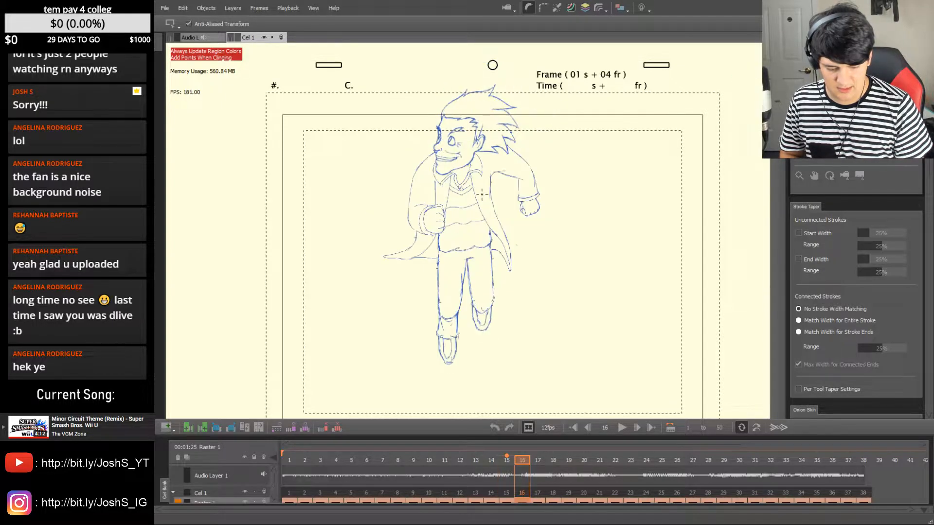
key(period)
key(period)
key(period)
key(period)
key(period)
key(period)
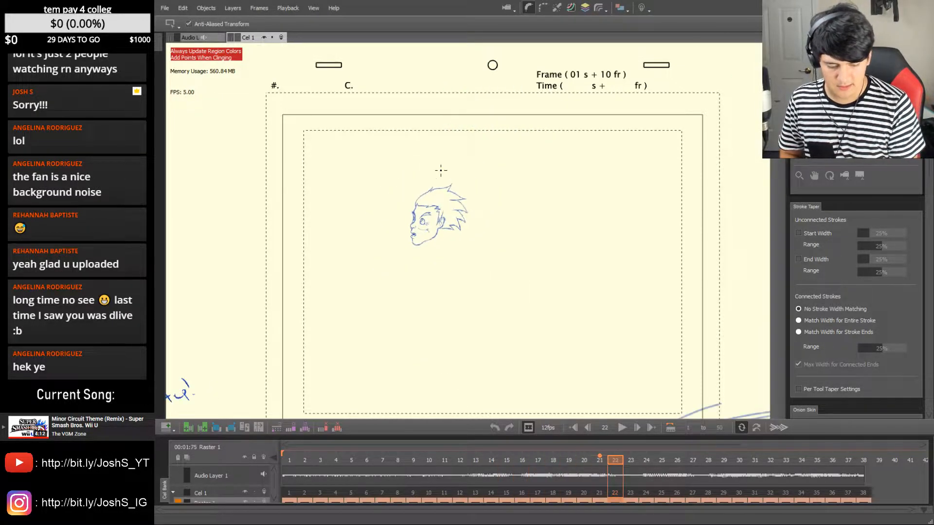
Look through the frames with only the runner's head drawn, up to frame 30
key(period)
key(period)
key(period)
key(period)
key(period)
key(period)
key(period)
key(period)
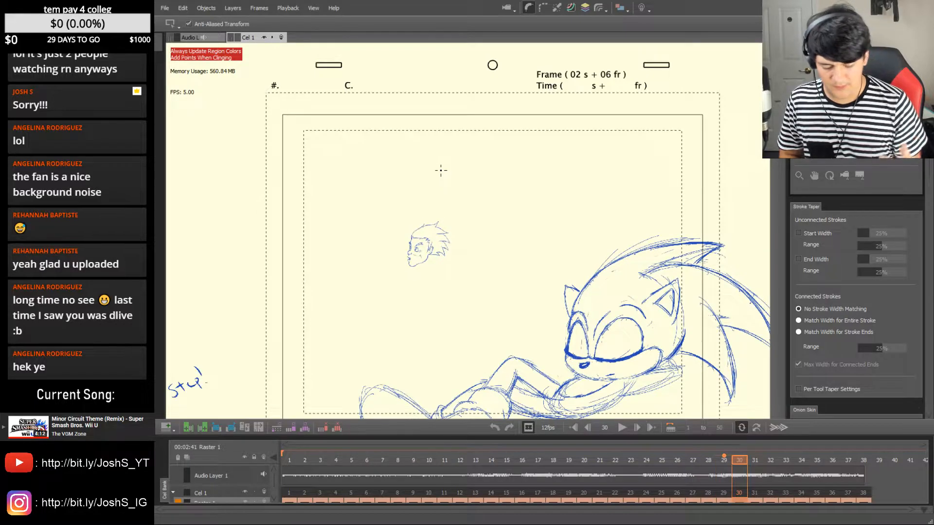
Return to frame 20 and compare its pose with the neighbouring frames
drag(740, 460, 556, 463)
key(period)
key(period)
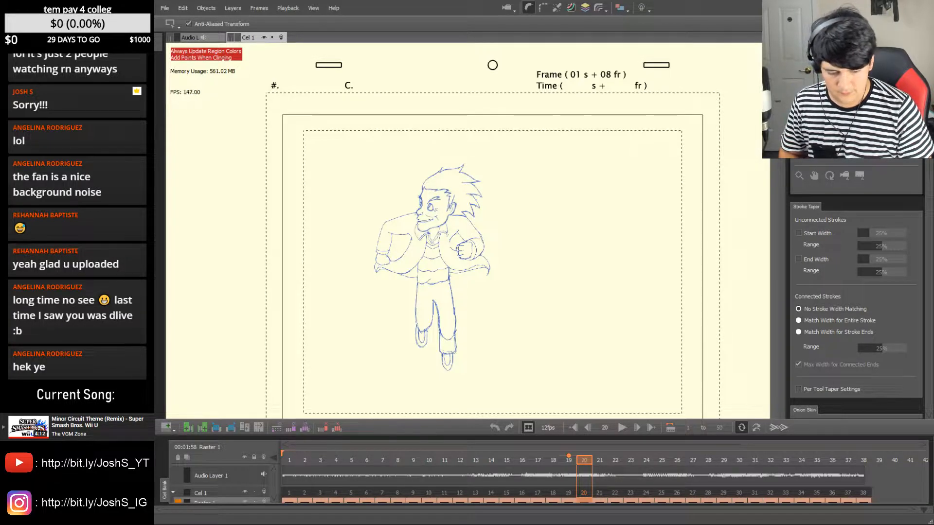
key(period)
key(comma)
key(comma)
key(comma)
key(period)
key(period)
key(period)
Examine the run poses backward to the "step!" pose on frame 14
key(comma)
key(comma)
key(comma)
key(comma)
key(comma)
key(comma)
key(period)
key(comma)
key(comma)
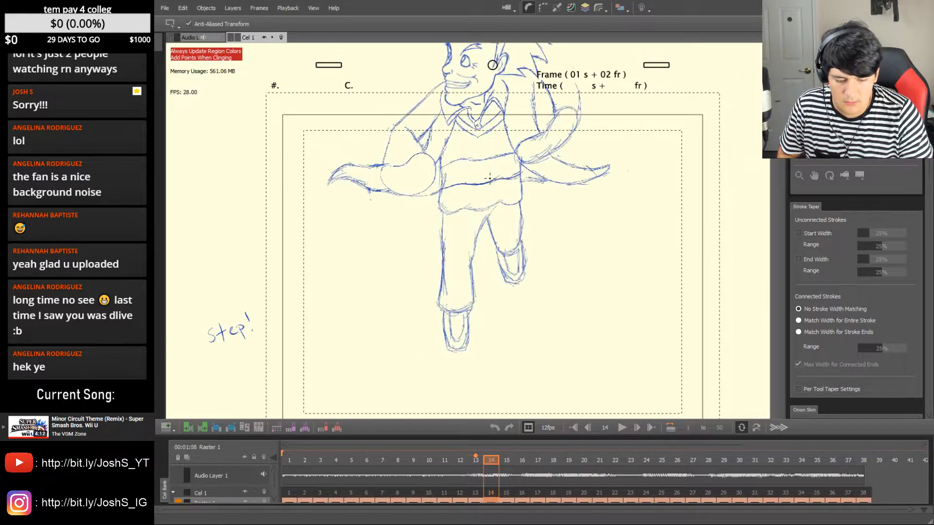
Compare the frame 14 stride with adjacent frames and review the run forward to frame 20
key(comma)
key(period)
key(period)
key(comma)
key(comma)
key(period)
key(period)
key(period)
key(period)
key(period)
key(period)
key(period)
key(period)
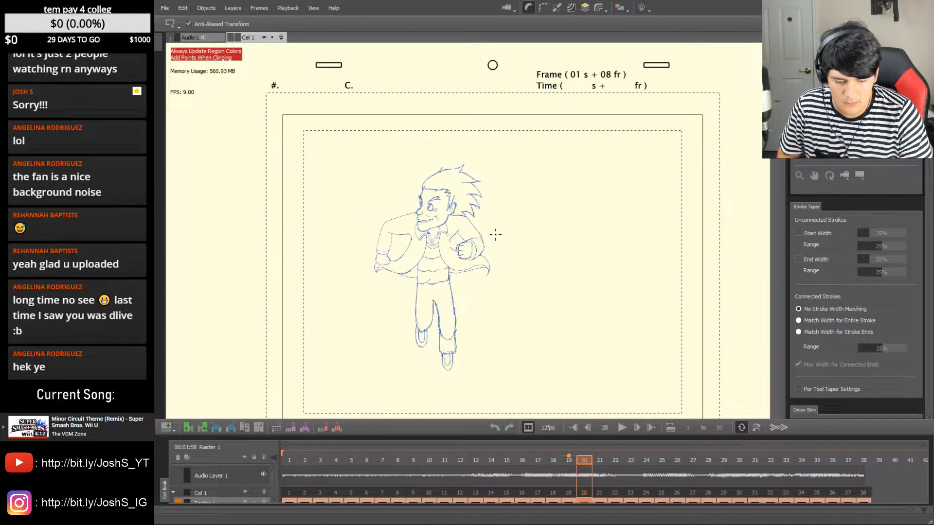
Review the run poses backward from frame 20 to frame 14
key(comma)
key(comma)
key(comma)
key(comma)
key(comma)
key(comma)
key(comma)
key(comma)
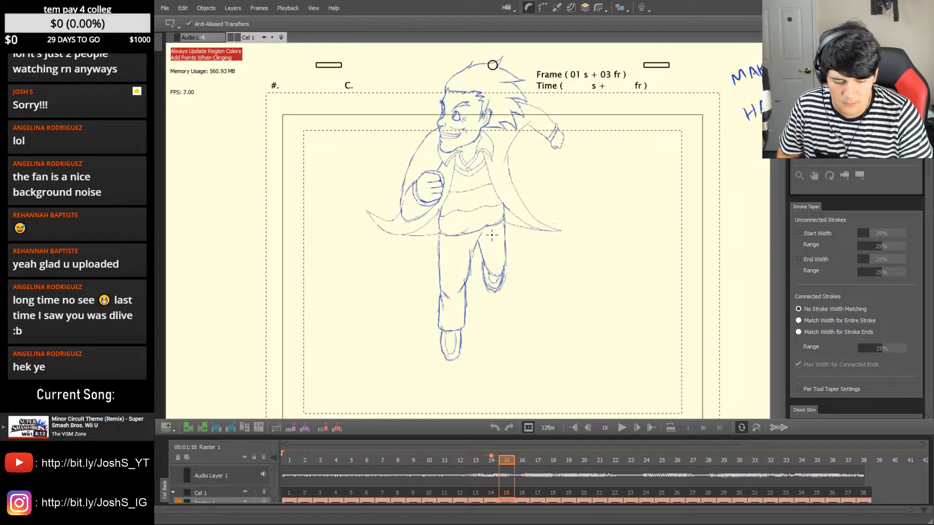
key(period)
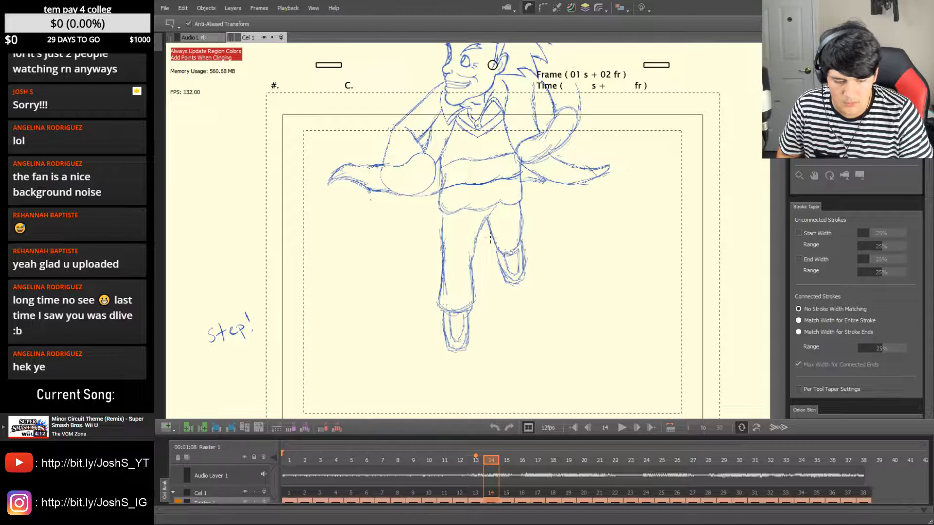
Check the arm and leg progression forward from frame 14 to frame 19
key(period)
key(period)
key(period)
key(period)
key(period)
key(period)
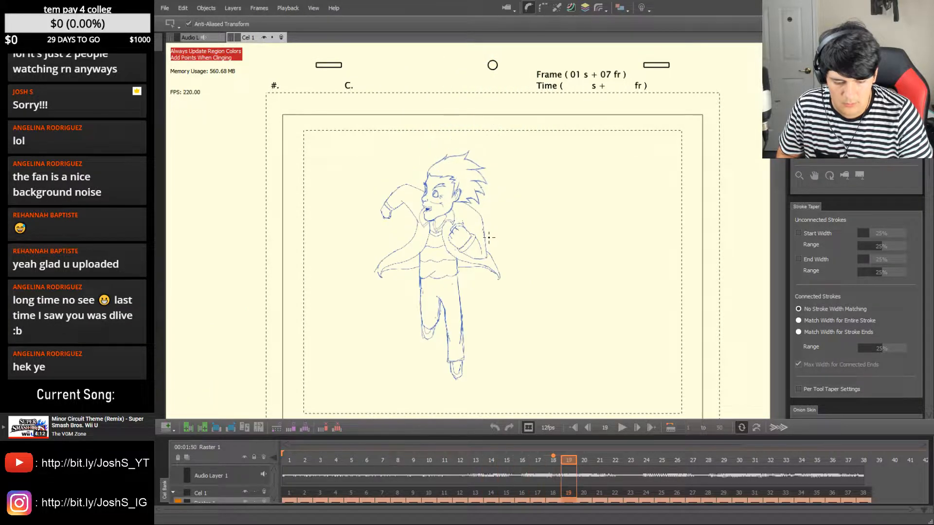
Go to frame 21 and activate the brush for completing the runner's upper body
key(period)
key(comma)
key(period)
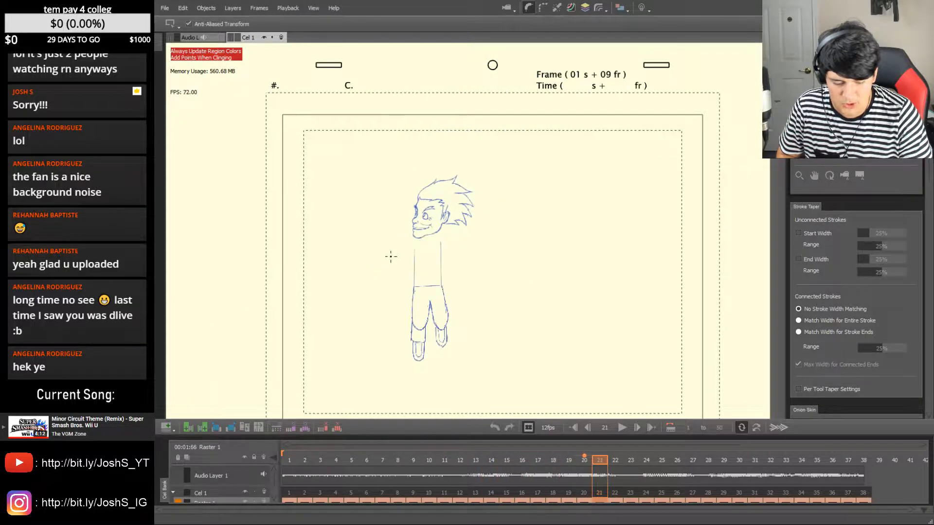
scroll(386, 255, up, 2)
key(b)
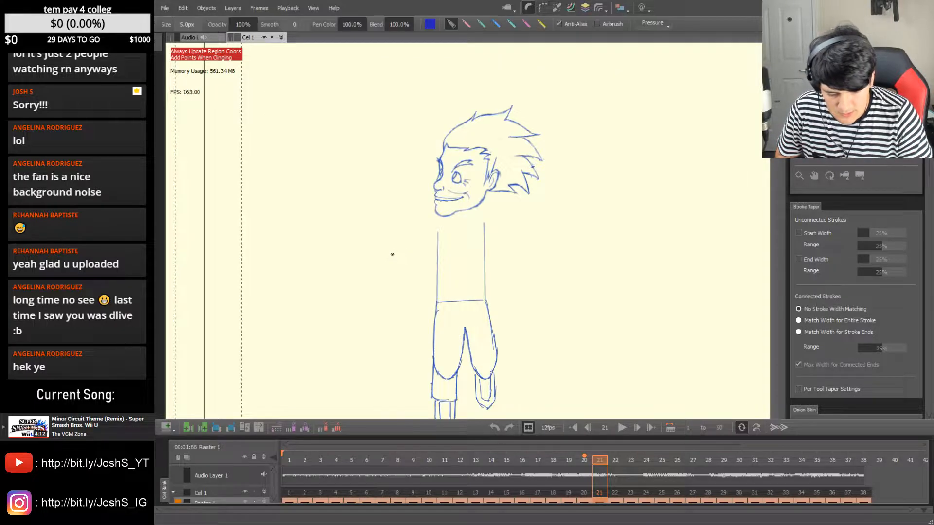
scroll(590, 176, down, 3)
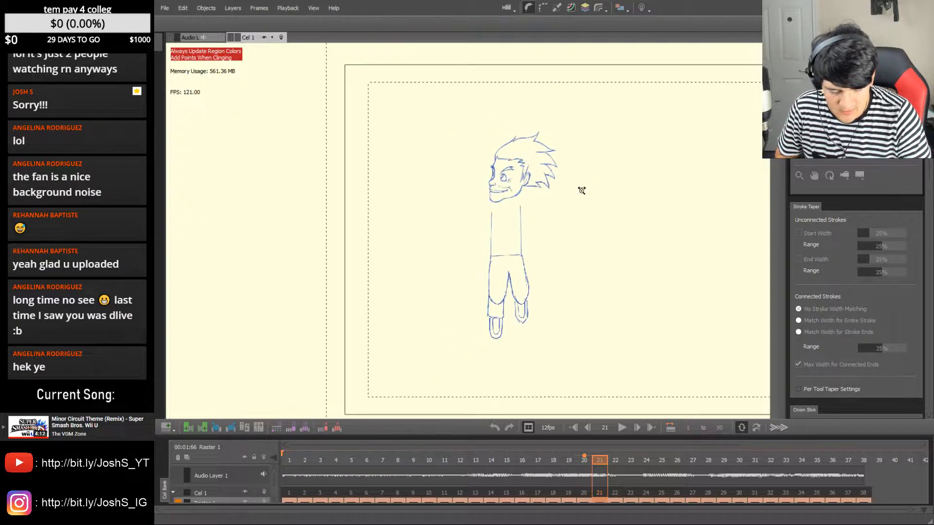
Step back to frame 17 and forward to frame 22 to compare the surrounding run poses
key(comma)
key(comma)
key(comma)
key(comma)
key(period)
key(period)
key(period)
key(period)
key(period)
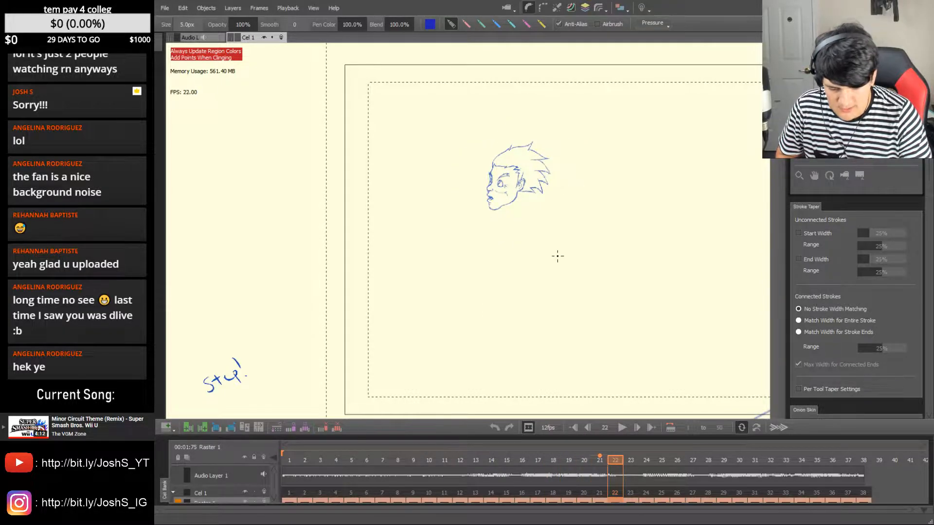
Flip repeatedly through frames 17 to 22 to examine how the runner's arms and jacket move
key(comma)
key(period)
key(comma)
key(comma)
key(comma)
key(comma)
key(comma)
key(comma)
key(period)
key(period)
key(period)
key(comma)
key(period)
key(period)
key(period)
key(comma)
key(comma)
key(comma)
key(comma)
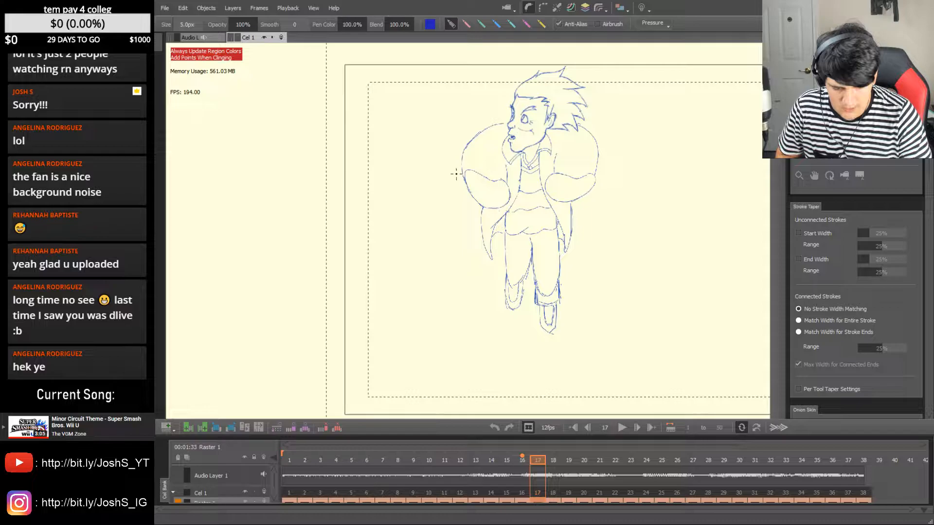
Advance from frame 17 to frame 21, checking the arm positions against frame 20
key(period)
key(period)
key(period)
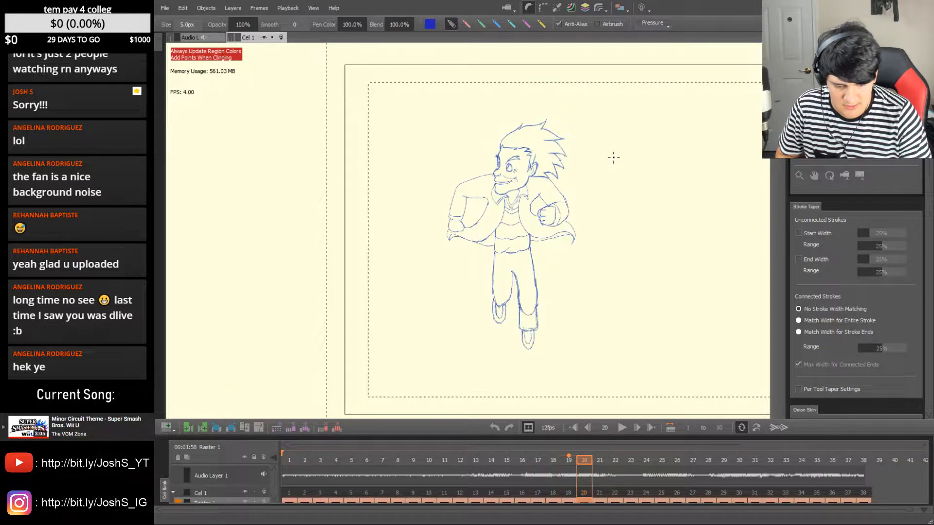
key(period)
key(comma)
key(period)
Hide the side panels and timeline and enlarge the runner's torso area on frame 21
key(space)
drag(480, 217, 454, 216)
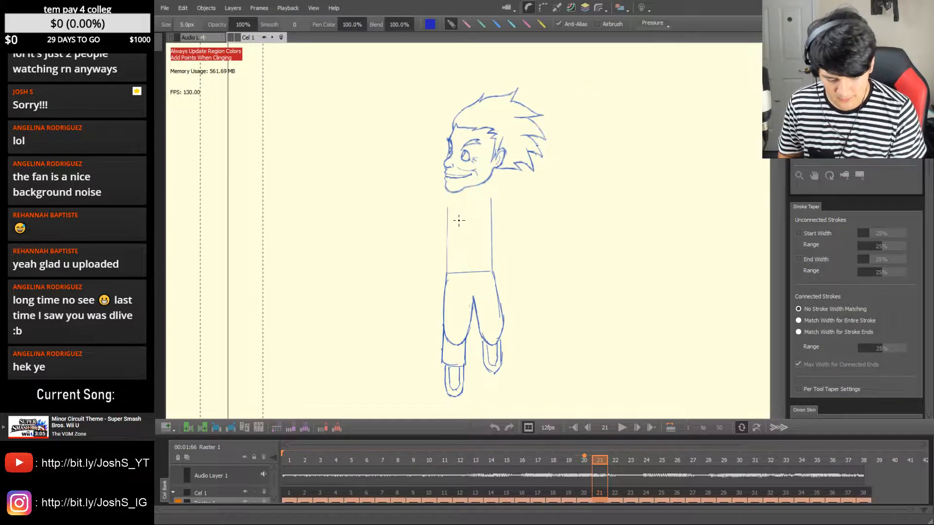
key(Tab)
drag(589, 278, 446, 261)
key(space)
key(ctrl+z)
key(space)
drag(549, 281, 438, 272)
mouse_move(413, 241)
ctrl+mouse_down()
mouse_move(440, 232)
mouse_move(414, 239)
ctrl+mouse_up()
Compare frame 21 with the preceding frames to judge where the runner's forearm belongs
key(Left)
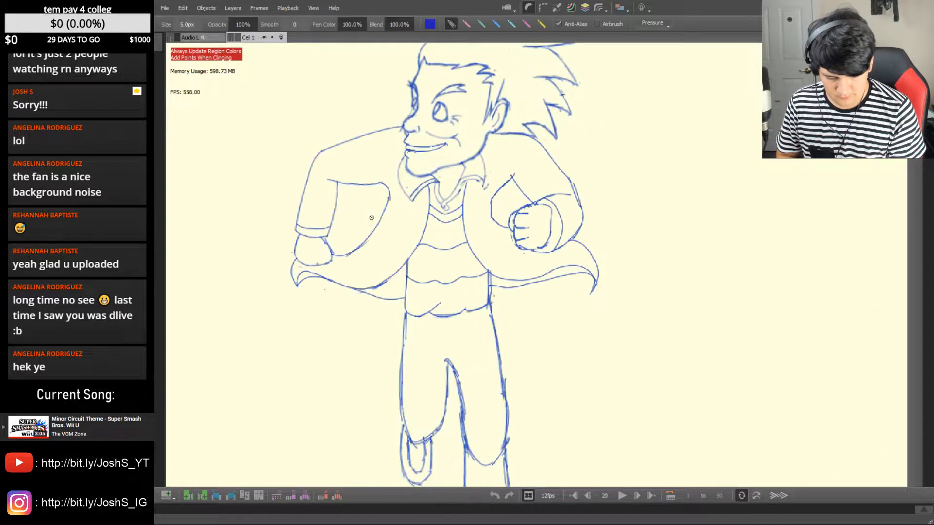
key(Right)
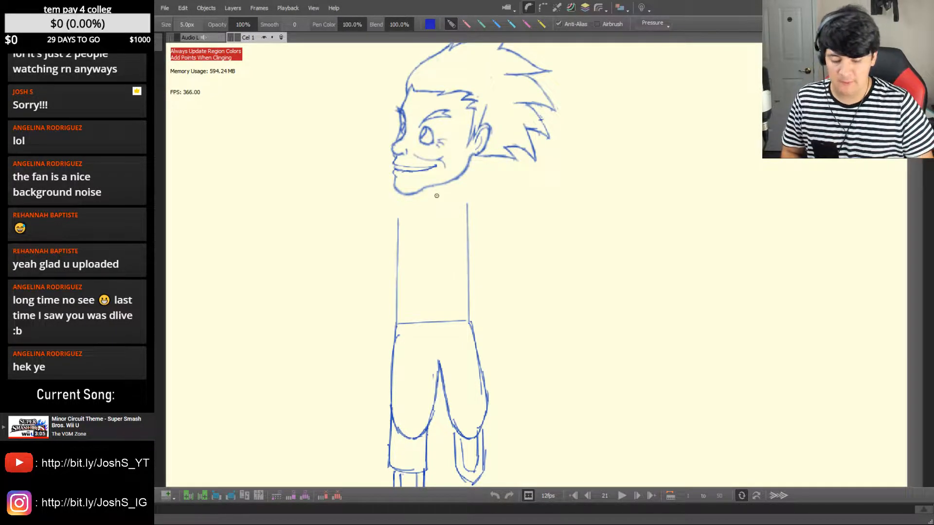
key(Left)
key(Left)
key(Right)
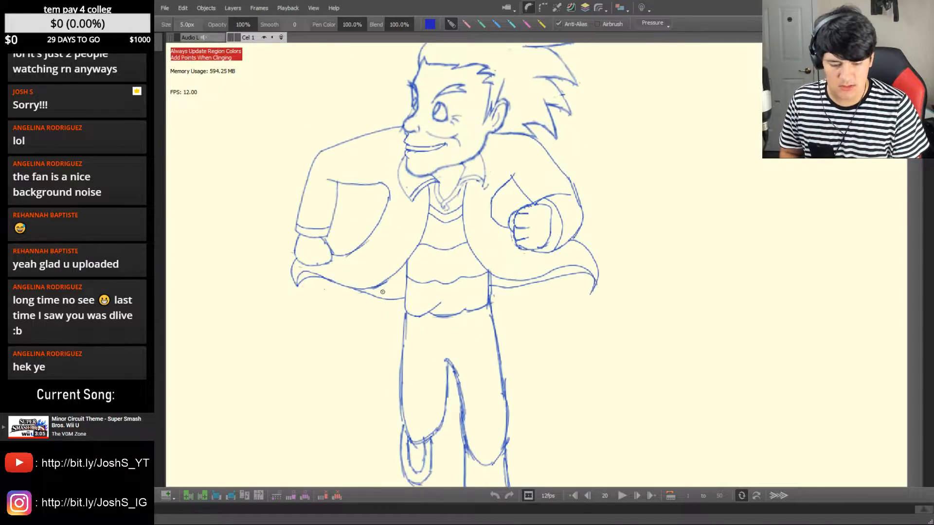
key(Left)
key(Right)
key(Right)
key(Left)
key(Right)
key(Left)
key(Right)
mouse_move(321, 255)
mouse_down()
mouse_move(300, 272)
mouse_move(319, 292)
mouse_move(364, 291)
mouse_move(415, 253)
mouse_move(419, 213)
mouse_move(393, 213)
mouse_move(323, 256)
mouse_up()
key(Left)
key(Right)
key(Left)
key(Right)
key(ctrl+z)
Draw a curved, bean-shaped bent arm outline on the left side of the runner's torso on frame 21
key(Left)
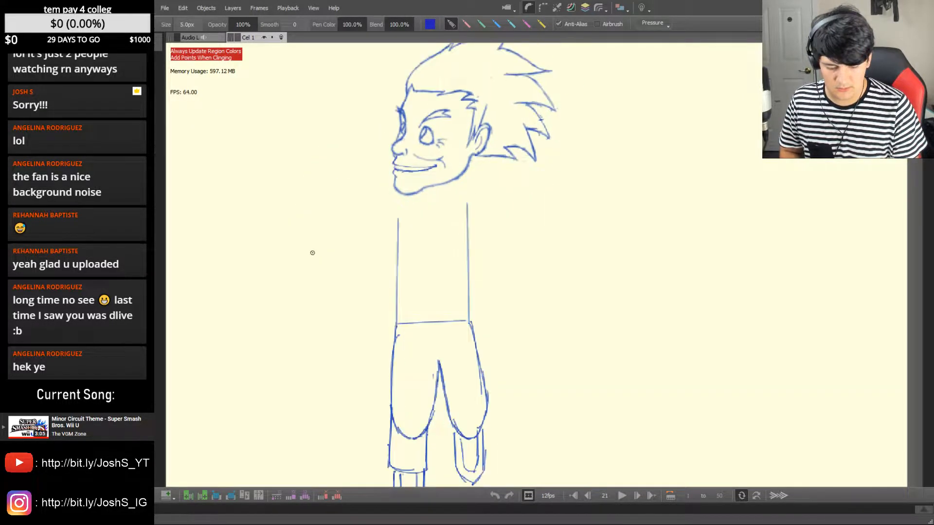
key(Right)
key(Left)
key(Left)
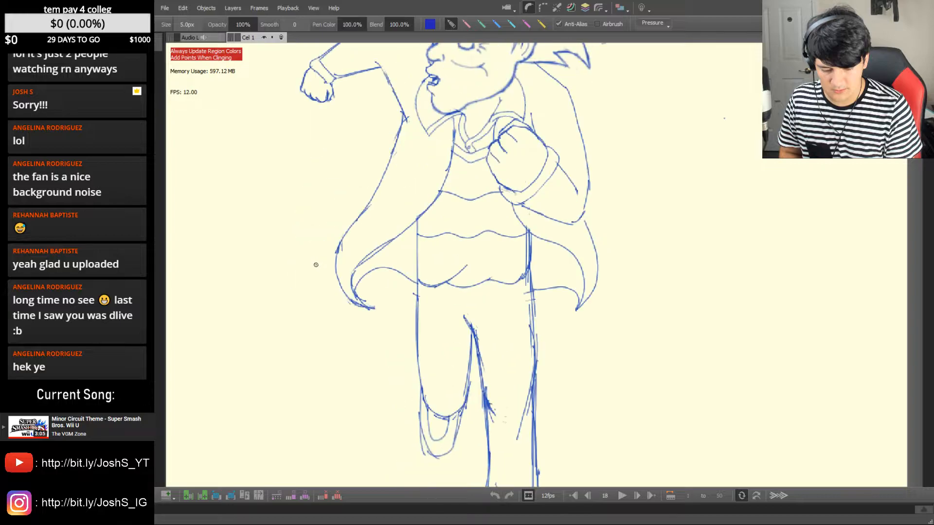
key(Right)
key(Right)
mouse_move(322, 252)
mouse_down()
mouse_move(311, 268)
mouse_move(337, 284)
mouse_move(374, 273)
mouse_move(393, 247)
mouse_move(381, 230)
mouse_move(333, 254)
mouse_up()
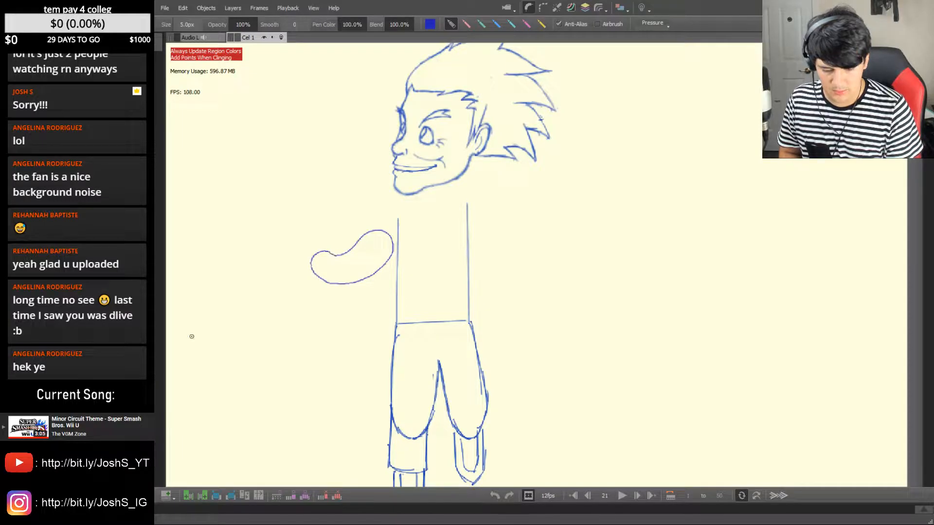
Review the bent arm outline on frame 21 within the sequence of preceding run poses
key(Left)
key(Left)
key(Left)
key(Left)
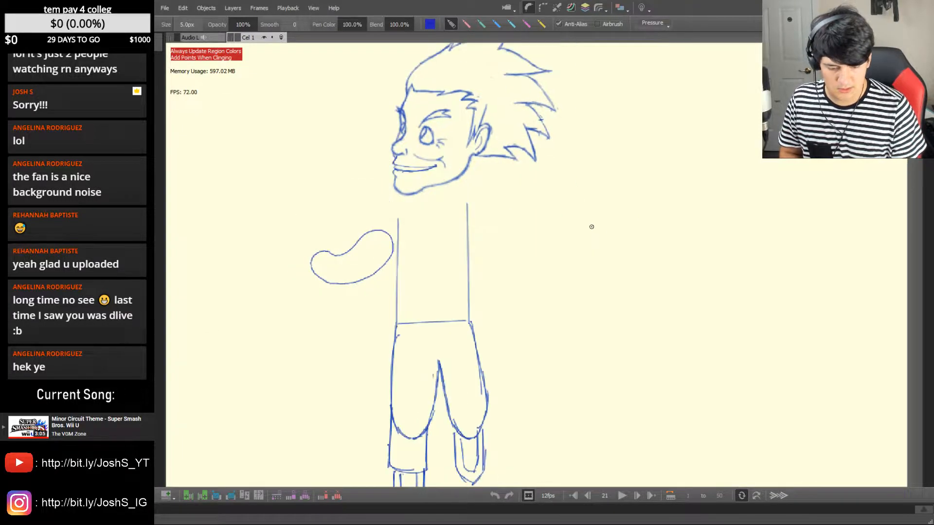
key(Right)
key(space)
drag(640, 159, 587, 227)
key(Right)
key(Right)
key(Right)
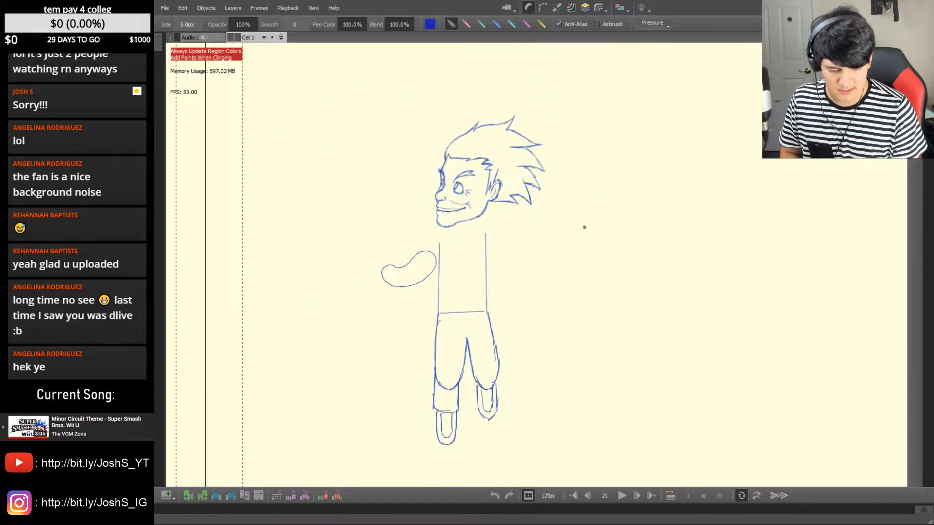
Compare the arm outline on frame 21 with the arm positions on frames 18 to 20
key(Left)
key(Left)
key(Right)
key(Right)
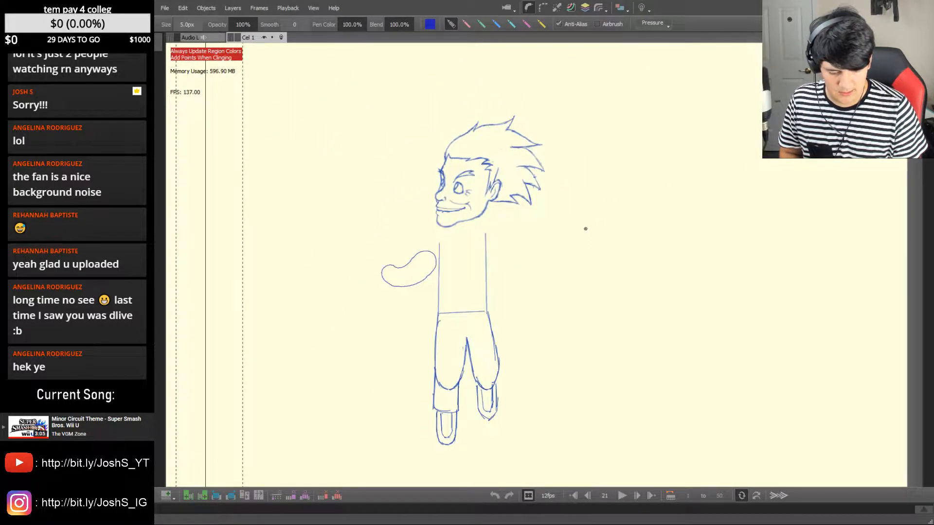
key(Left)
key(Left)
key(Left)
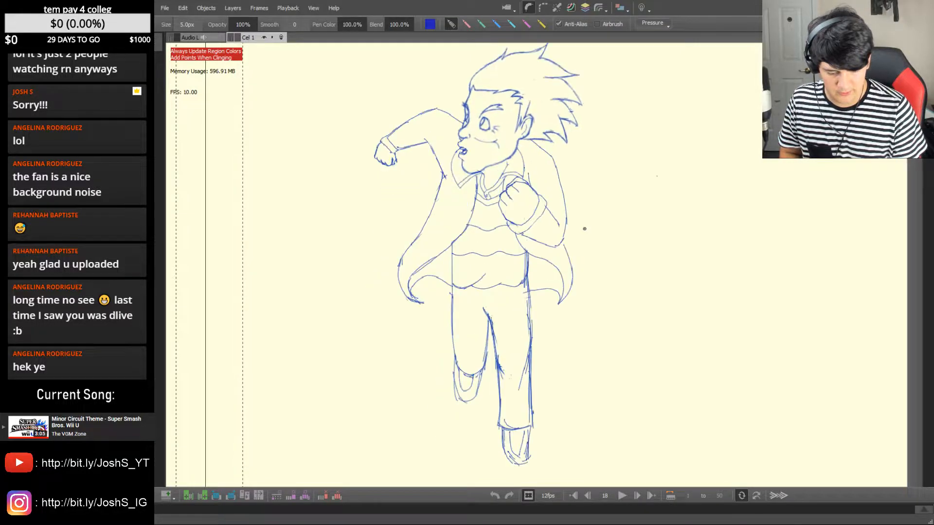
key(Right)
key(Right)
key(Right)
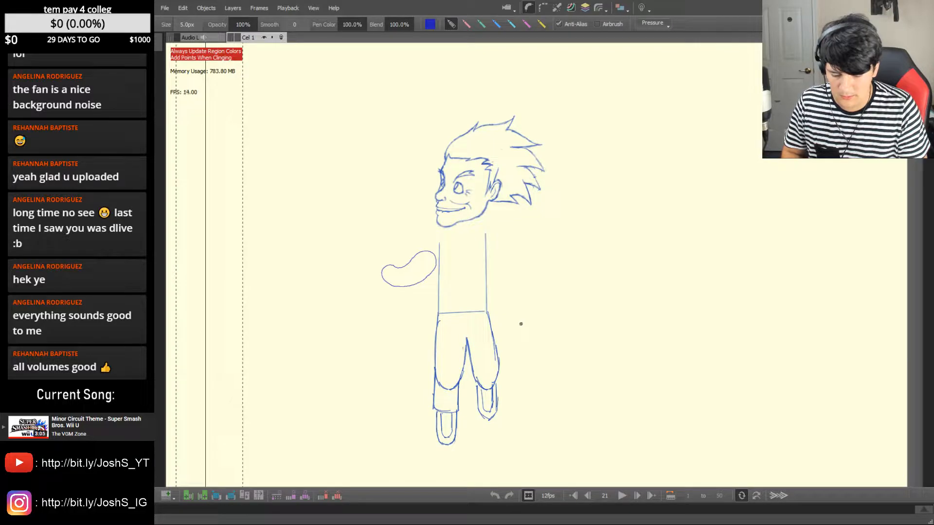
Flip through the preceding run poses up to frame 21 to examine the arm's size and bend
key(Left)
key(Left)
key(Left)
key(Right)
key(Right)
key(Right)
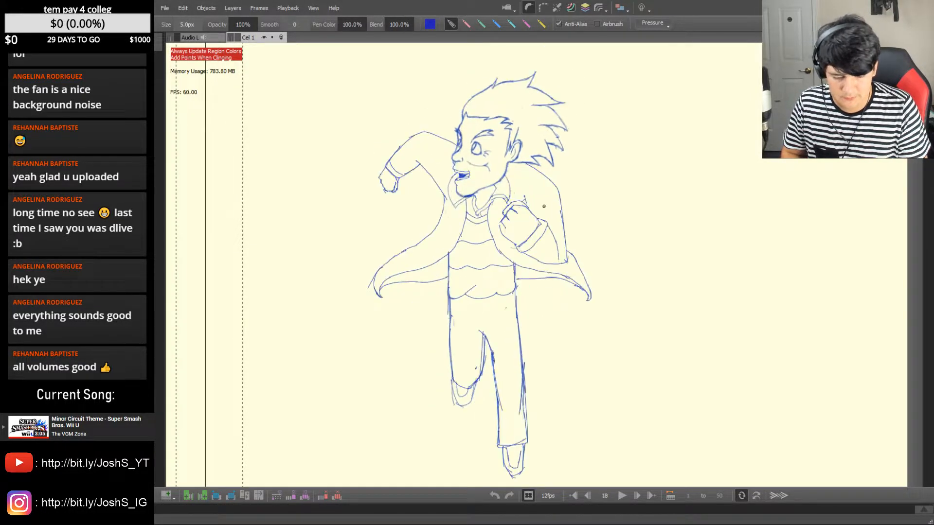
key(Left)
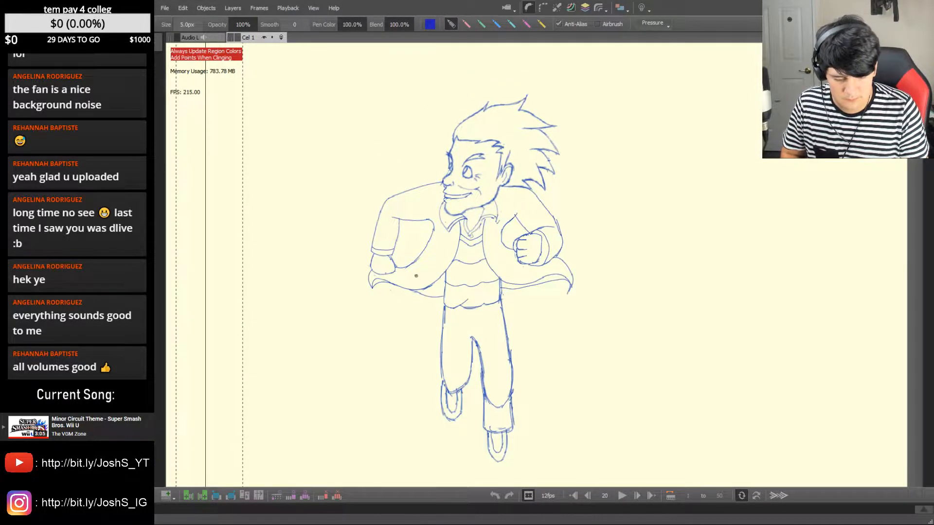
key(Left)
key(Left)
key(Left)
key(Right)
key(Right)
key(Right)
key(Right)
Erase part of the left-side arm outline on frame 21 and redraw its curve with the brush
key(e)
mouse_move(423, 252)
mouse_down()
mouse_move(404, 266)
mouse_move(428, 248)
mouse_move(434, 269)
mouse_up()
key(b)
scroll(433, 265, up, 3)
key(e)
mouse_move(413, 246)
mouse_down()
mouse_move(426, 251)
mouse_move(431, 279)
mouse_up()
key(b)
Review the reshaped arm by flipping back to frame 17 and forward past frame 21
mouse_move(627, 175)
mouse_down()
mouse_move(618, 183)
mouse_move(614, 223)
mouse_move(586, 237)
mouse_up()
key(space)
key(Left)
key(Left)
key(Right)
key(Right)
key(Left)
key(Left)
key(Left)
key(Left)
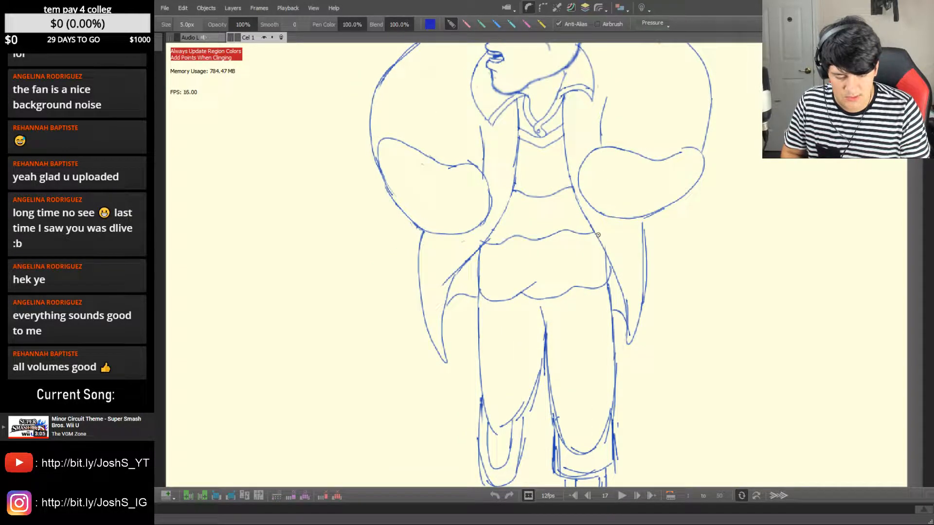
key(Right)
key(Right)
key(Right)
key(Right)
key(Right)
Draw a curved, upward-bent arm outline on the right side of the runner's torso on frame 21
key(Left)
key(Left)
key(Left)
key(Right)
key(Right)
key(Left)
key(Right)
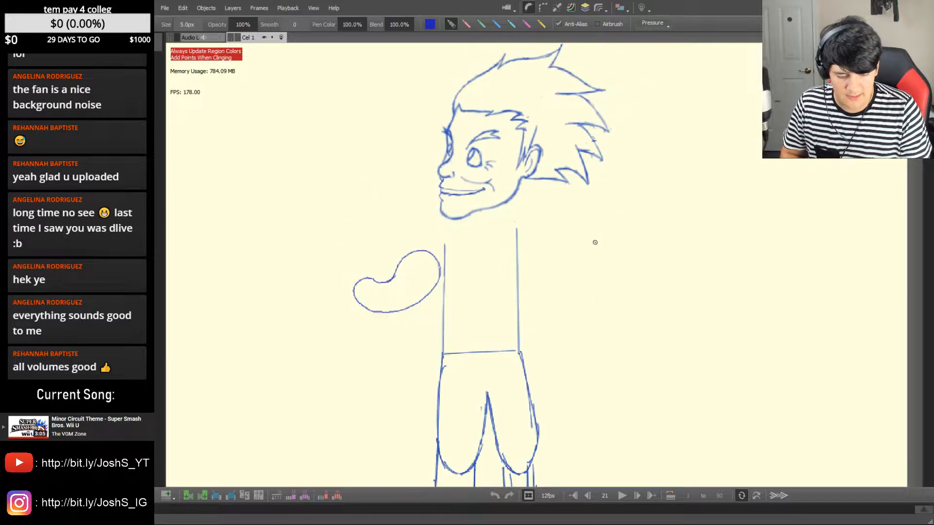
mouse_move(588, 239)
mouse_down()
mouse_move(576, 269)
mouse_move(608, 282)
mouse_move(629, 273)
mouse_move(650, 236)
mouse_move(644, 175)
mouse_move(632, 177)
mouse_move(622, 228)
mouse_move(581, 235)
mouse_up()
Compare both arm outlines on frame 21 with the arm poses on the neighbouring frames
key(Left)
key(Left)
key(Right)
key(Right)
key(Right)
key(Left)
key(Left)
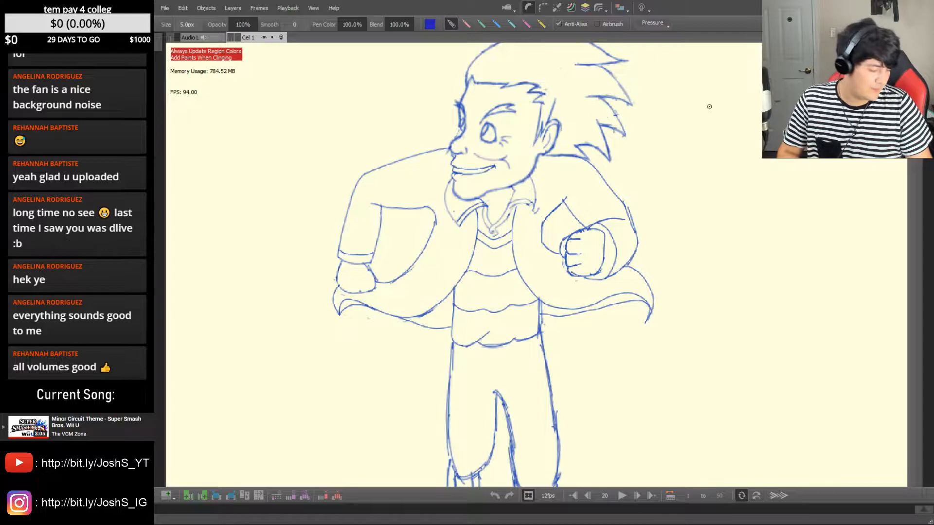
key(Right)
key(Right)
key(Left)
key(Left)
key(Right)
Erase the stray blue mark beside the right-side arm outline on frame 21 and reactivate the brush
key(e)
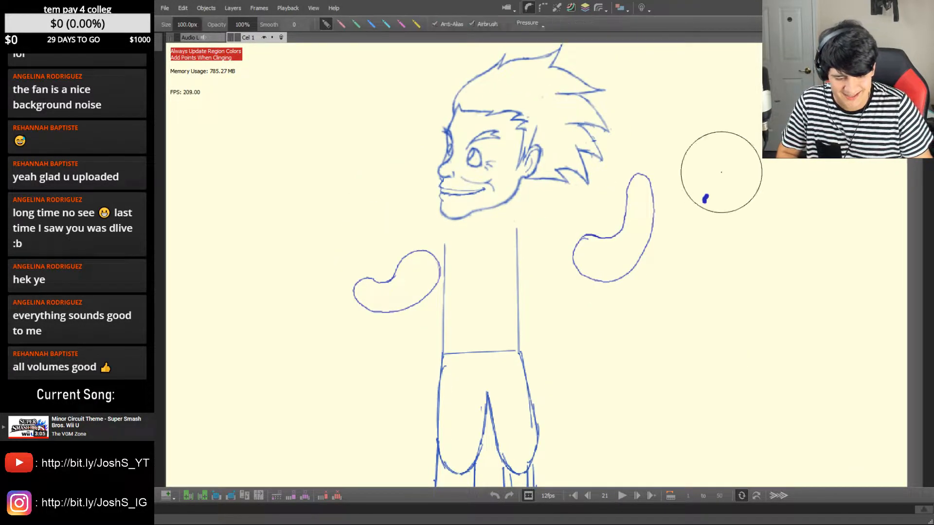
key(p)
key(Left)
key(Right)
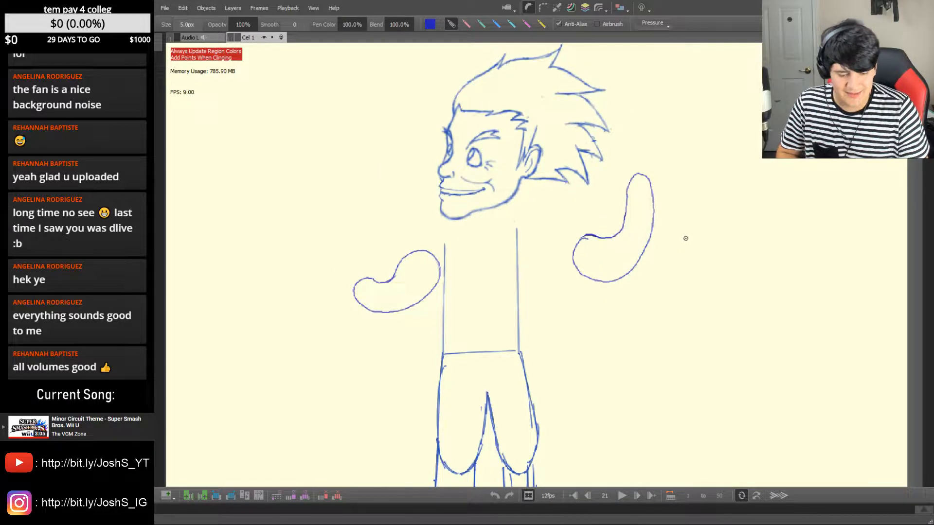
Compare both arm outlines on frame 21 with the arm poses on the adjacent frames
key(Right)
key(Left)
key(Left)
key(Right)
key(Right)
key(Left)
key(Left)
key(Right)
key(Left)
key(Right)
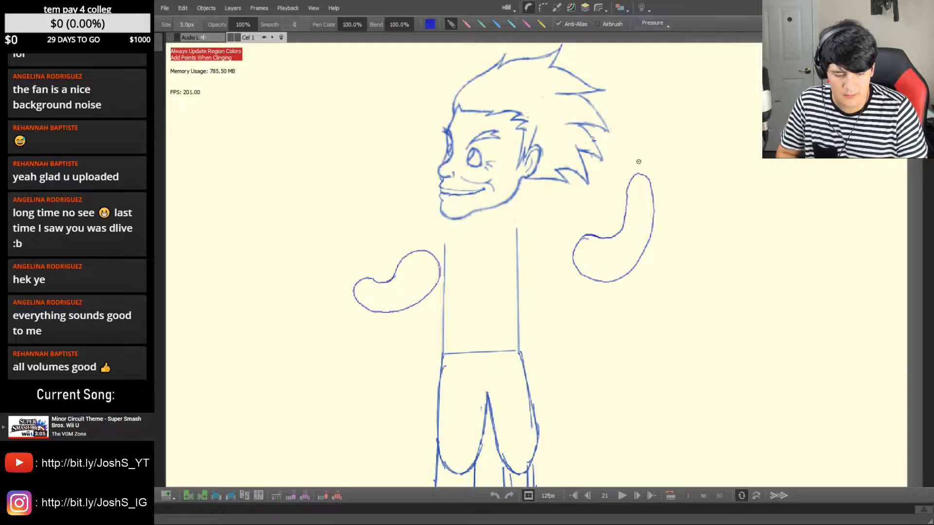
key(Left)
key(Right)
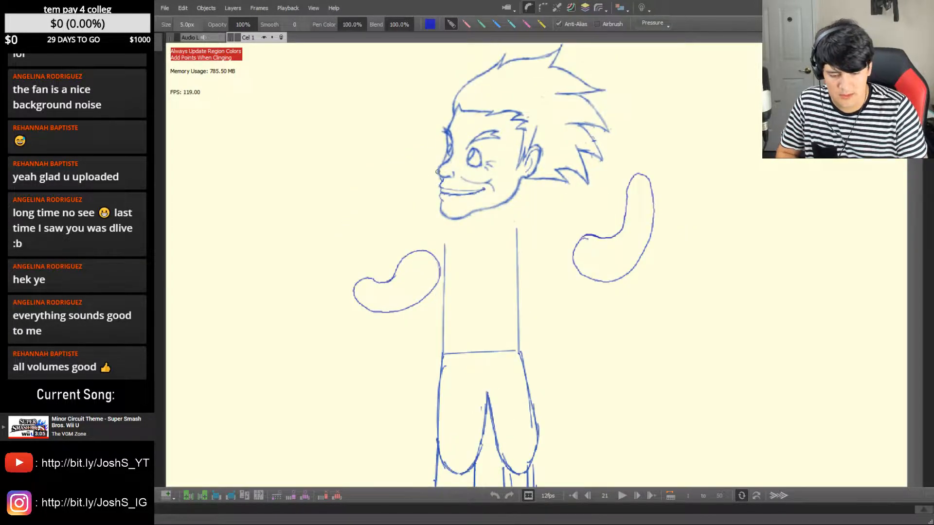
Draw a curved upper-arm line on frame 21 from beside the runner's nose down to the outer end of the left-side forearm
key(Left)
key(Right)
mouse_move(440, 174)
mouse_down()
mouse_move(366, 231)
mouse_move(358, 270)
mouse_up()
key(Left)
key(Right)
key(ctrl+z)
mouse_move(437, 172)
mouse_down()
mouse_move(379, 206)
mouse_move(358, 235)
mouse_move(356, 281)
mouse_up()
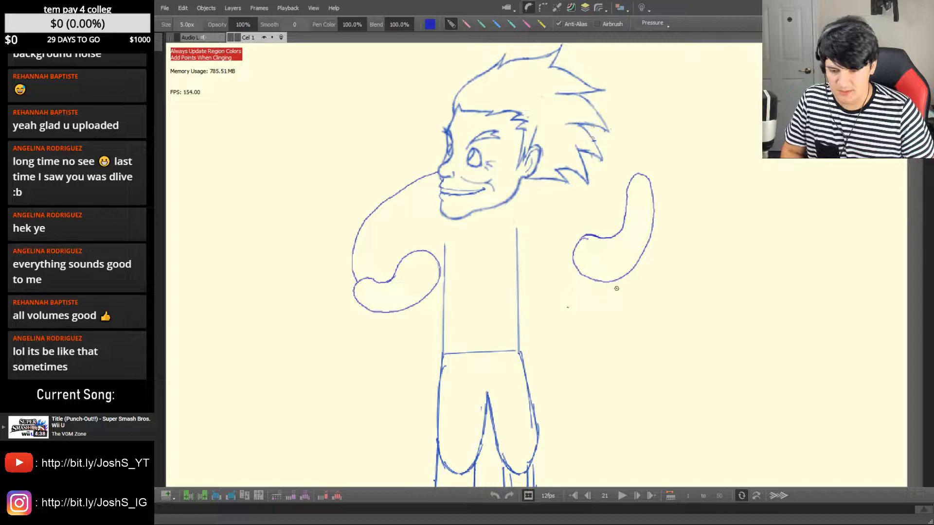
Erase the stray dot beneath the right-side arm outline and check frame 21 against the previous frames
key(e)
key(e)
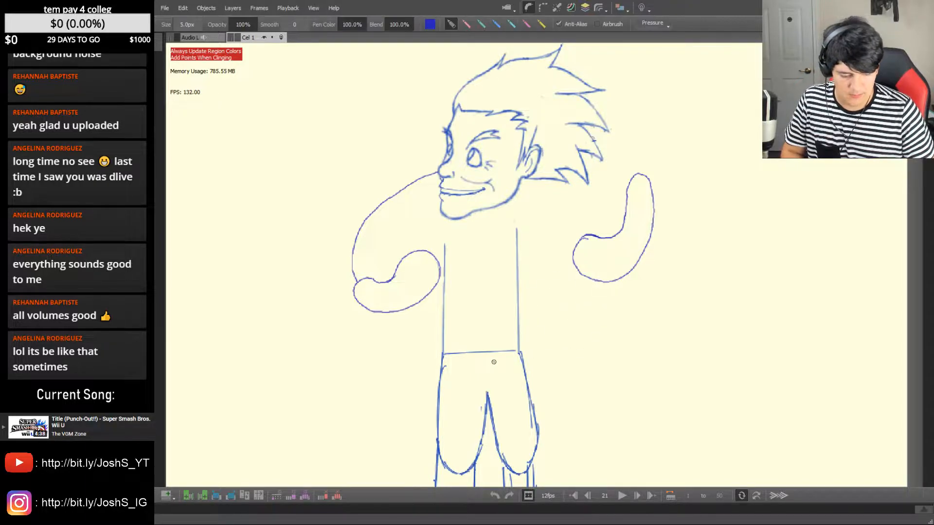
key(Left)
key(Left)
key(Right)
key(Right)
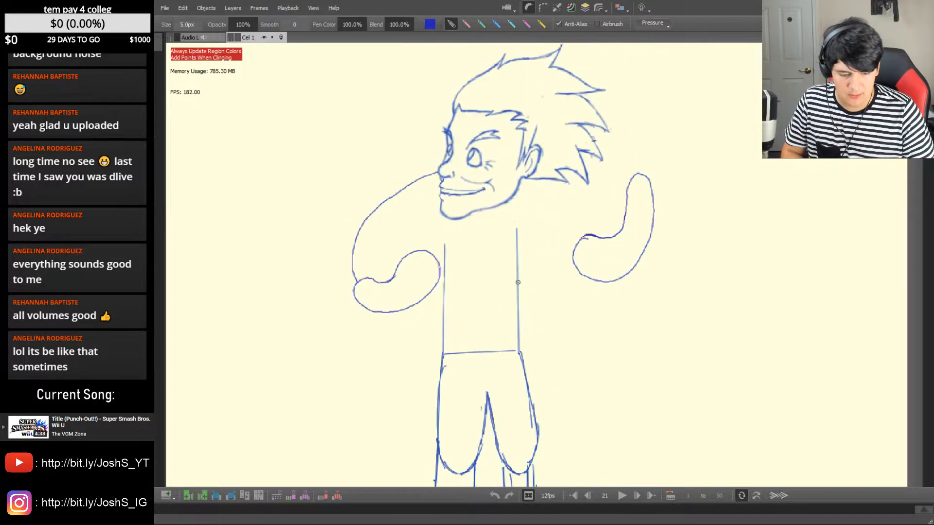
Try several shoulder curves on frame 21 from the runner's hair around the outside of the right-side arm outline
key(Left)
key(Right)
drag(593, 141, 623, 154)
key(ctrl+z)
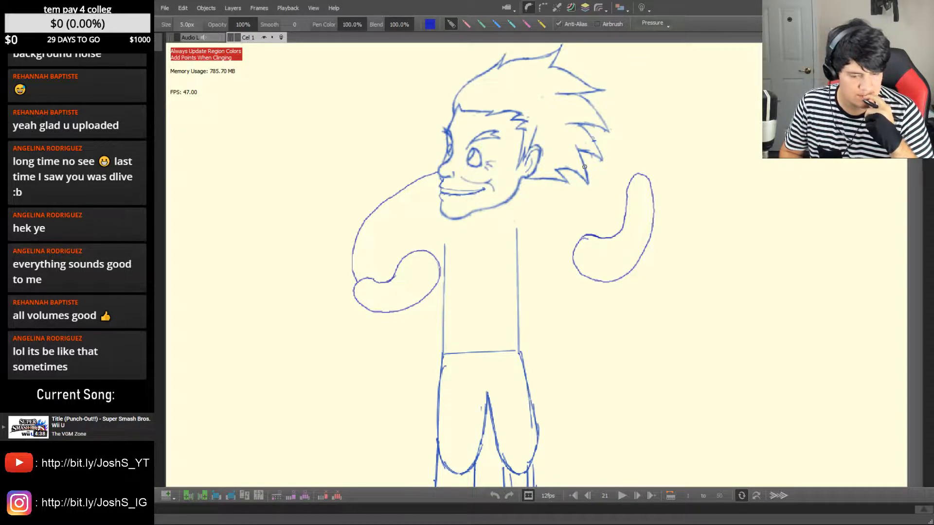
drag(585, 167, 668, 175)
key(ctrl+z)
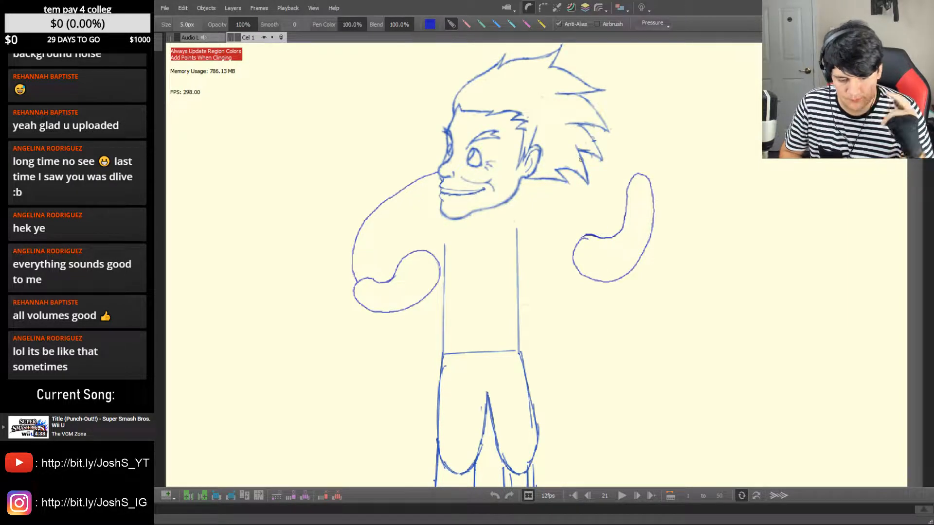
drag(586, 168, 632, 155)
drag(661, 159, 657, 214)
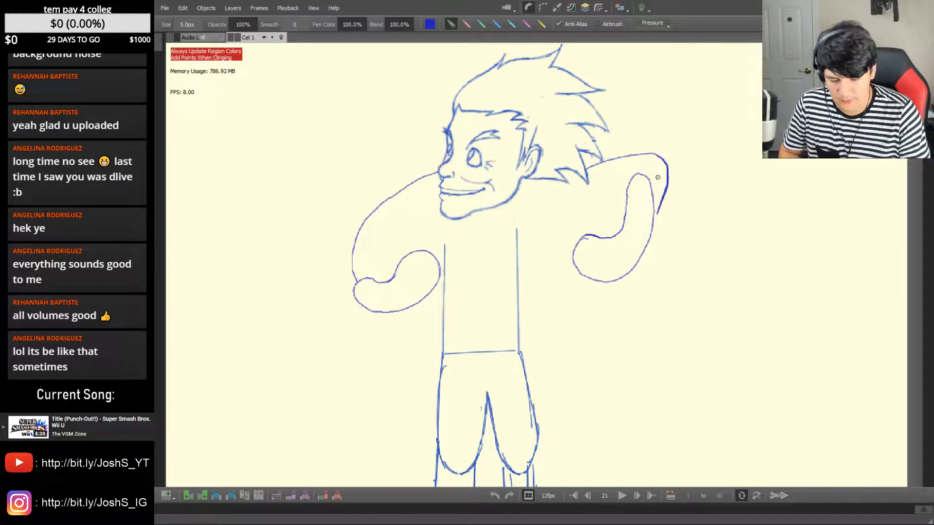
key(ctrl+z)
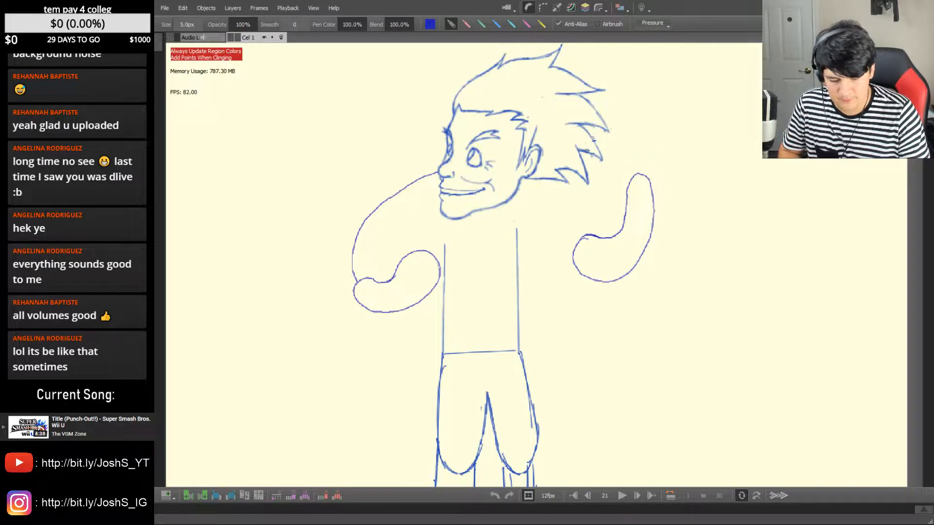
mouse_move(602, 155)
mouse_down()
mouse_move(651, 166)
mouse_move(662, 195)
mouse_move(653, 222)
mouse_up()
key(ctrl+z)
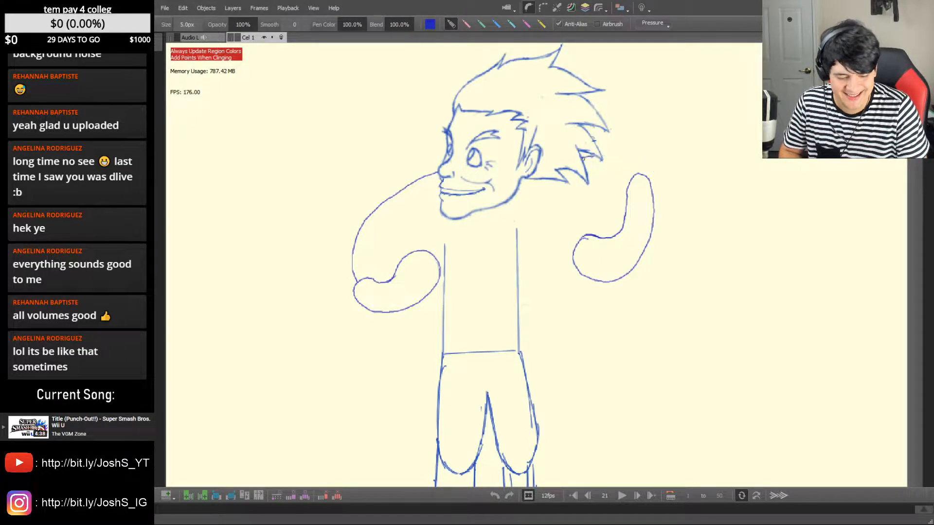
mouse_move(602, 155)
mouse_down()
mouse_move(648, 164)
mouse_move(663, 180)
mouse_move(665, 209)
mouse_move(653, 227)
mouse_up()
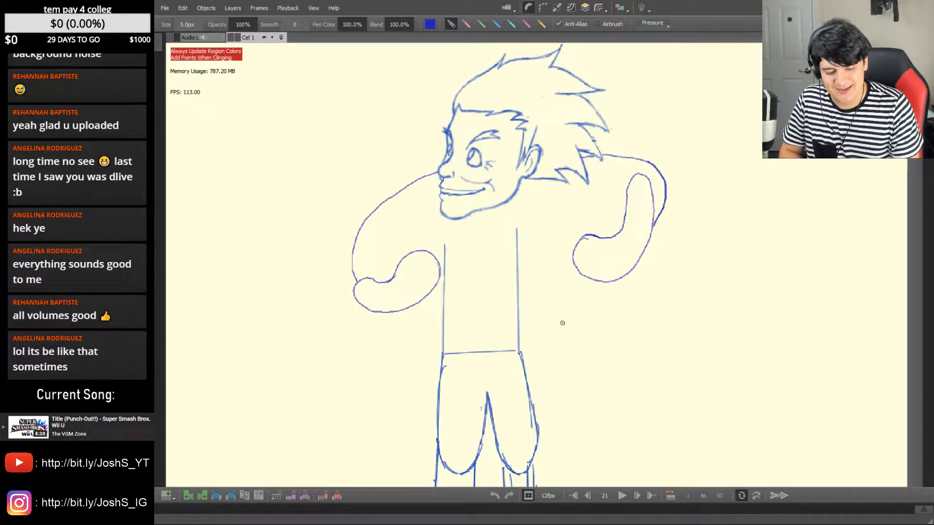
key(ctrl+z)
key(ctrl+z)
Examine the arm poses by flipping back past frame 17 and forward to frame 21
key(Left)
key(Left)
key(Left)
key(Left)
key(Left)
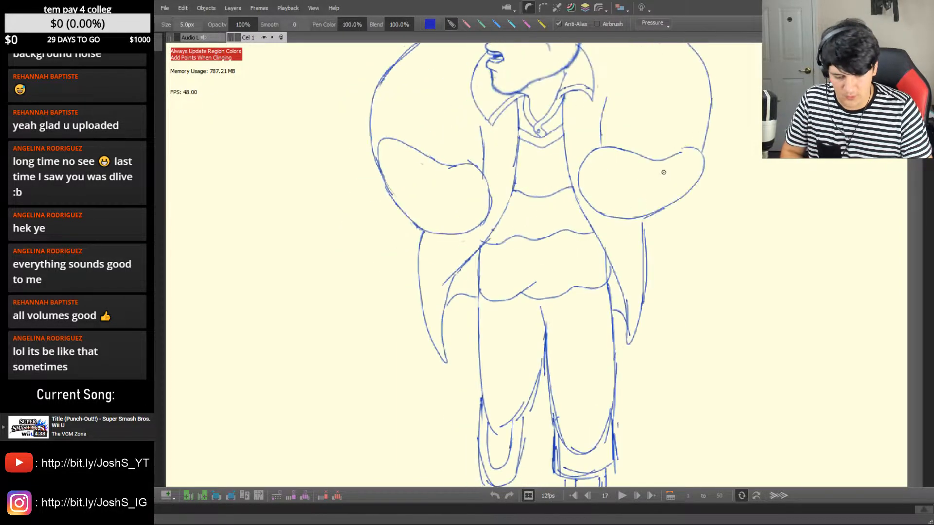
key(Left)
key(Left)
key(Right)
key(Right)
key(Right)
key(Right)
key(Right)
key(Right)
key(Right)
key(Right)
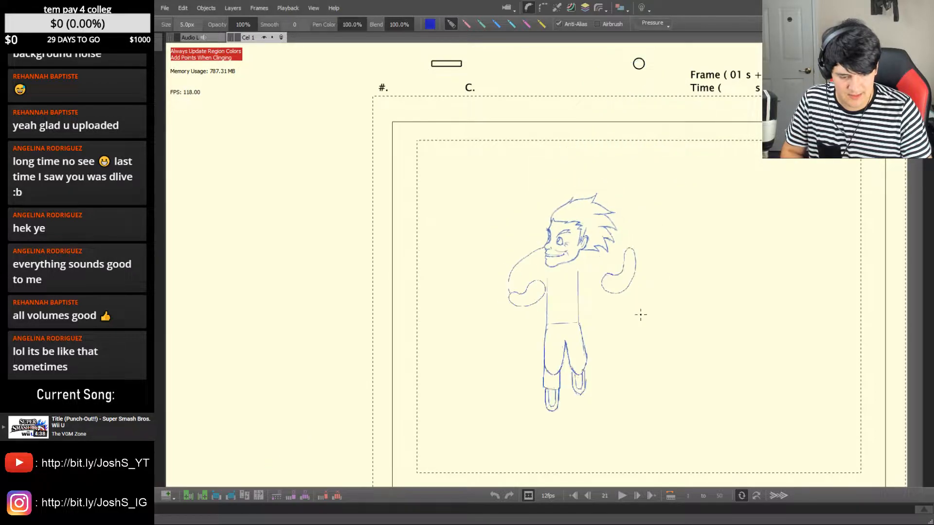
Erase part of the right-side arm outline on frame 21 and redraw it with the raised end leaning farther outward
key(e)
mouse_move(633, 254)
mouse_down()
mouse_move(637, 279)
mouse_move(642, 262)
mouse_move(628, 286)
mouse_move(691, 253)
mouse_move(707, 232)
mouse_up()
key(b)
key(Left)
key(Right)
key(e)
key(z)
key(b)
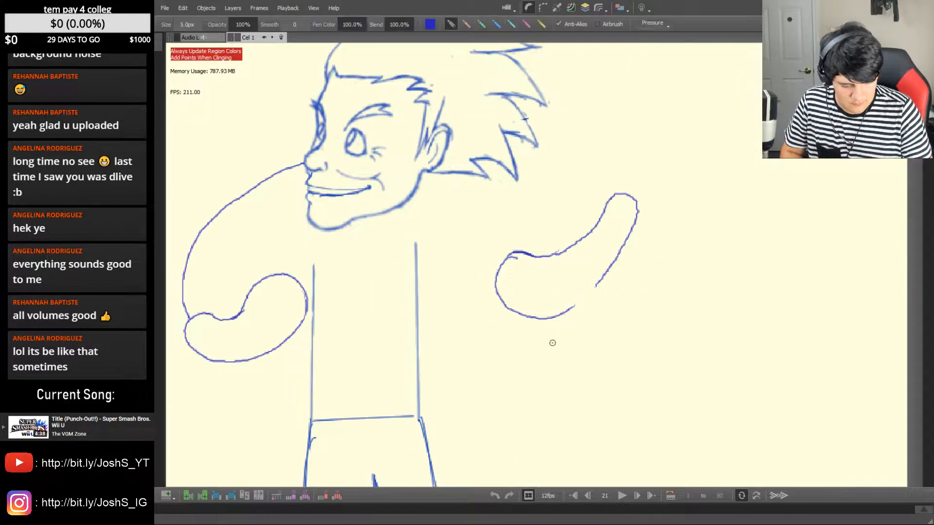
Close the gap in the right-side arm outline and draw a shoulder curve from the hair to the arm's raised end
key(Left)
key(Right)
mouse_move(526, 120)
mouse_down()
mouse_move(584, 125)
mouse_move(624, 157)
mouse_move(636, 192)
mouse_up()
key(Left)
key(Right)
key(Left)
key(Left)
key(Right)
key(Right)
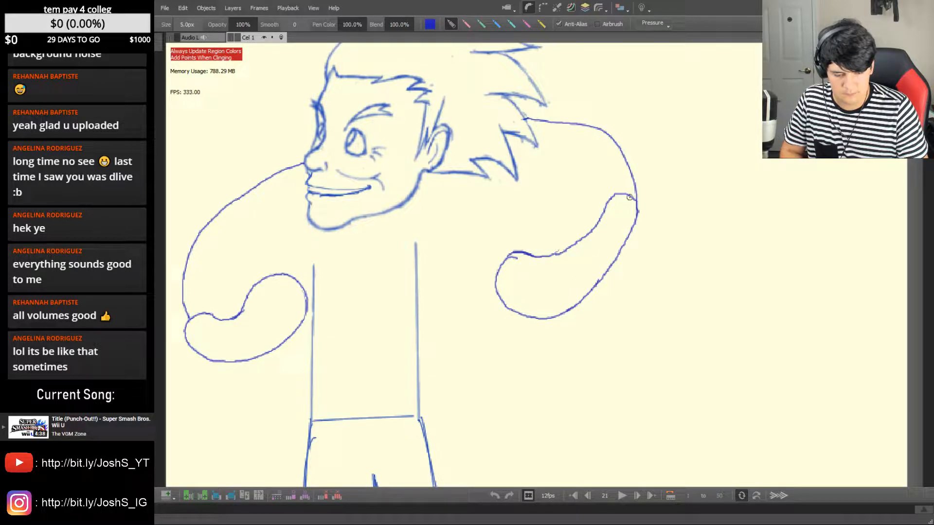
Redraw the inner contour of the right-side arm with a rounder raised end and erase the shoulder line overlapping the hair
key(e)
mouse_move(564, 250)
mouse_down()
mouse_move(617, 192)
mouse_move(623, 200)
mouse_move(594, 227)
mouse_move(551, 255)
mouse_move(511, 256)
mouse_move(568, 245)
mouse_move(592, 202)
mouse_move(631, 197)
mouse_up()
key(p)
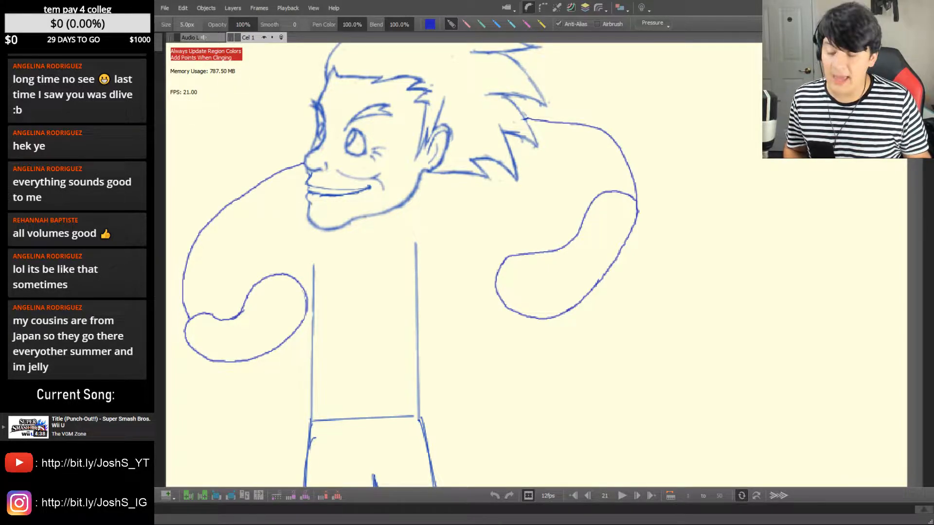
key(e)
mouse_move(529, 116)
mouse_down()
mouse_move(515, 103)
mouse_move(531, 129)
mouse_up()
key(p)
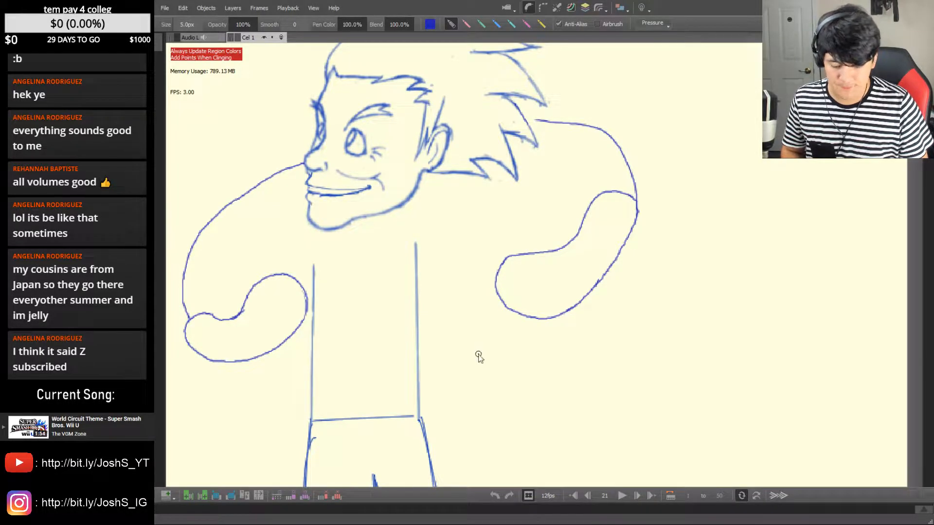
Examine the body, arms and collar across frames 19 to 21 by flipping between them
key(Left)
key(Right)
key(Left)
key(Right)
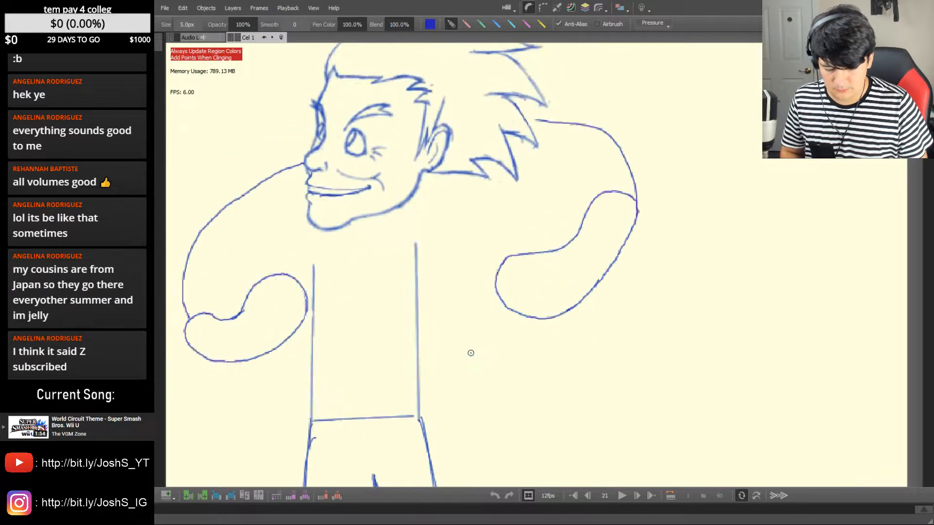
key(Left)
key(Right)
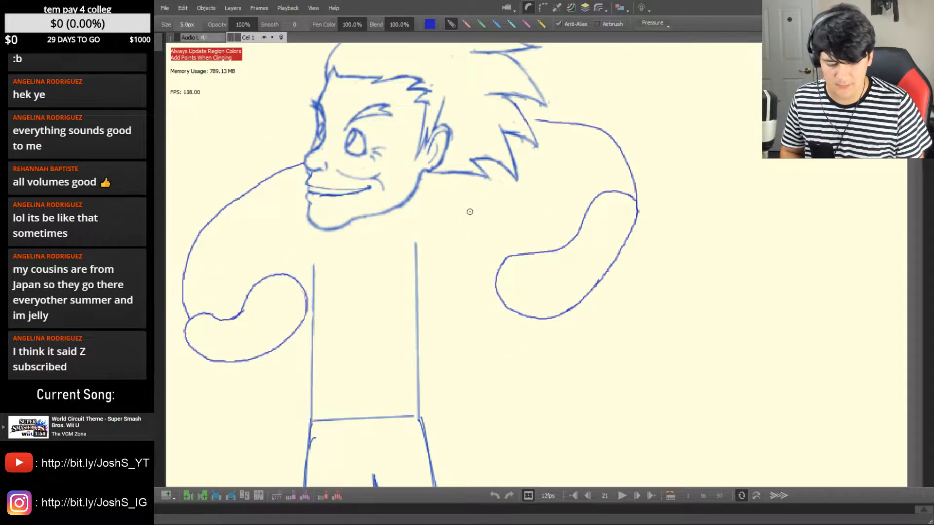
key(Left)
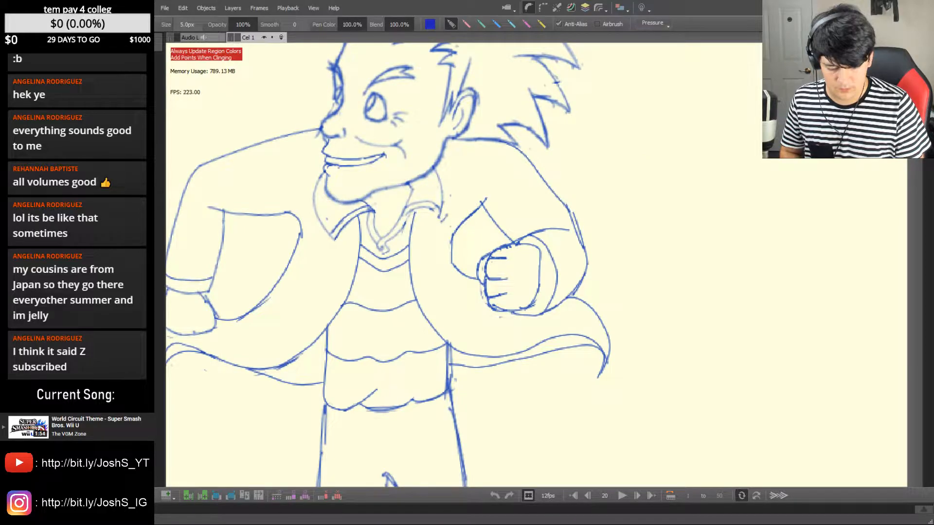
drag(461, 254, 431, 301)
drag(408, 331, 426, 289)
key(Left)
key(Right)
key(Left)
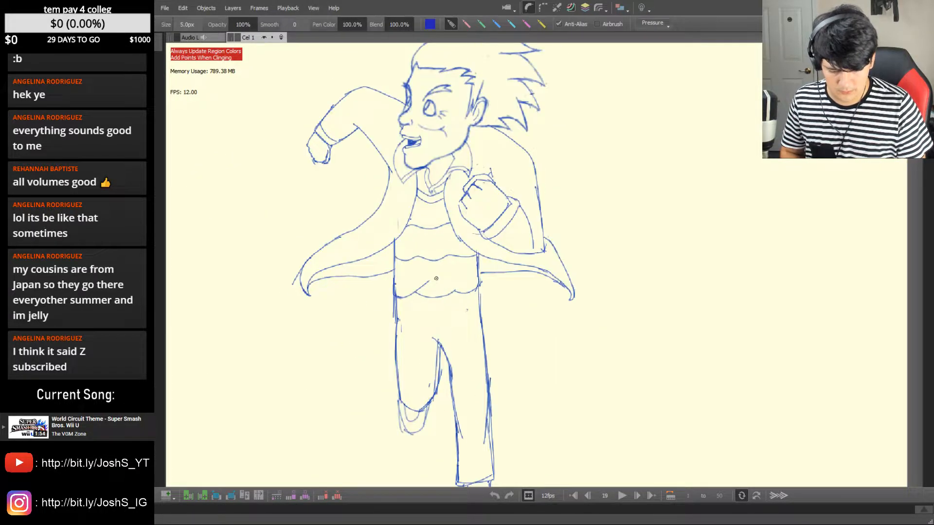
key(Right)
key(Right)
key(Left)
key(Right)
key(Left)
key(Left)
key(Left)
key(Right)
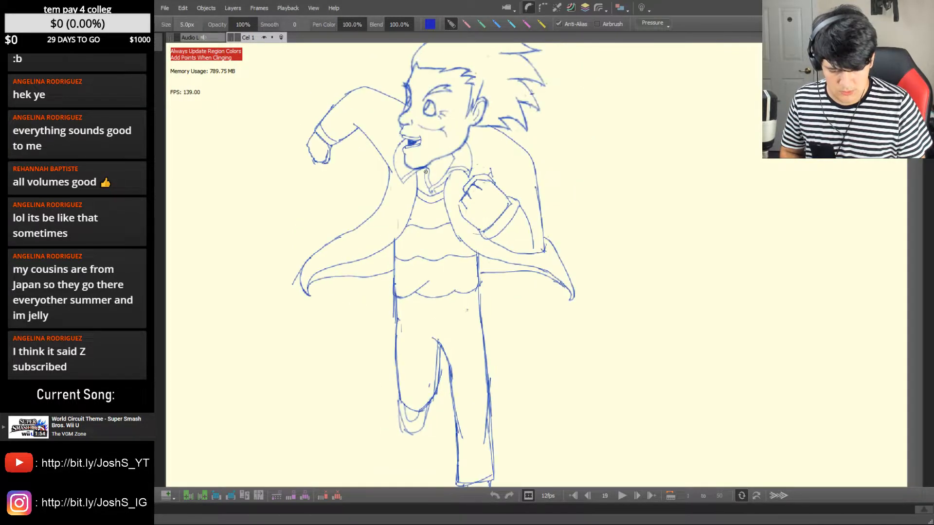
key(Right)
key(Right)
key(Left)
Lasso the shirt collar on frame 20 and copy it onto frame 21
key(s)
drag(388, 177, 382, 212)
click(170, 24)
click(193, 50)
mouse_move(389, 178)
mouse_down()
mouse_move(385, 217)
mouse_move(404, 214)
mouse_move(406, 201)
mouse_move(424, 220)
mouse_move(440, 194)
mouse_move(455, 201)
mouse_move(458, 174)
mouse_move(408, 195)
mouse_move(389, 194)
mouse_move(389, 176)
mouse_up()
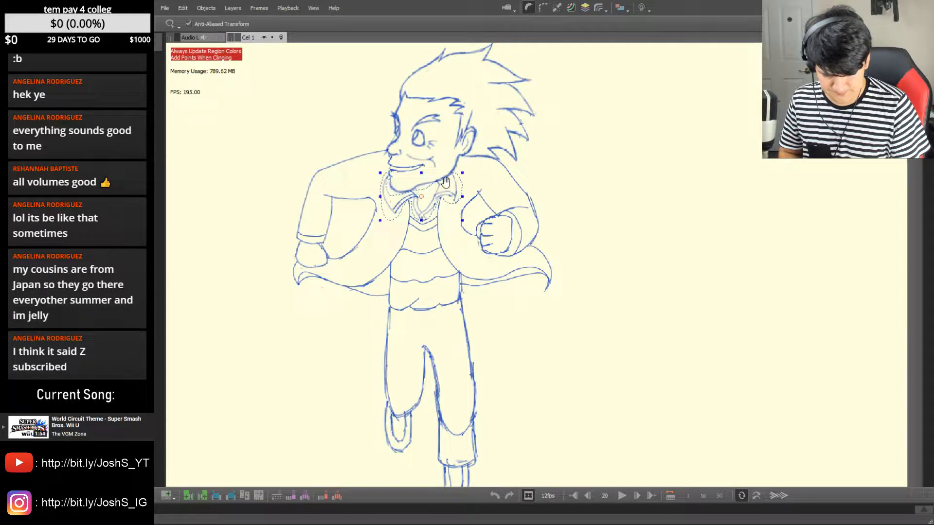
key(.)
Scale the pasted collar on frame 21 down to 115 by 70 px and position it under the runner's chin
mouse_move(435, 199)
mouse_down()
mouse_move(422, 212)
mouse_move(446, 231)
mouse_up()
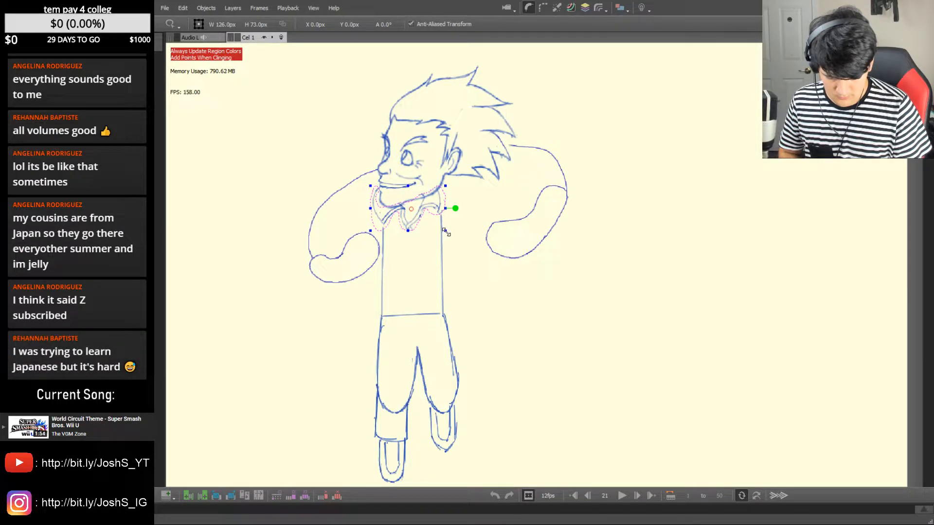
drag(429, 215, 432, 219)
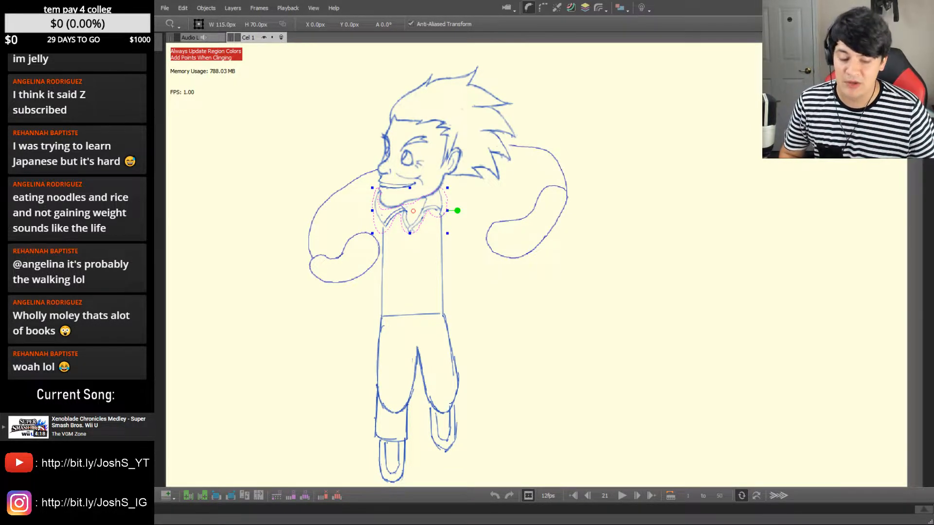
click(621, 282)
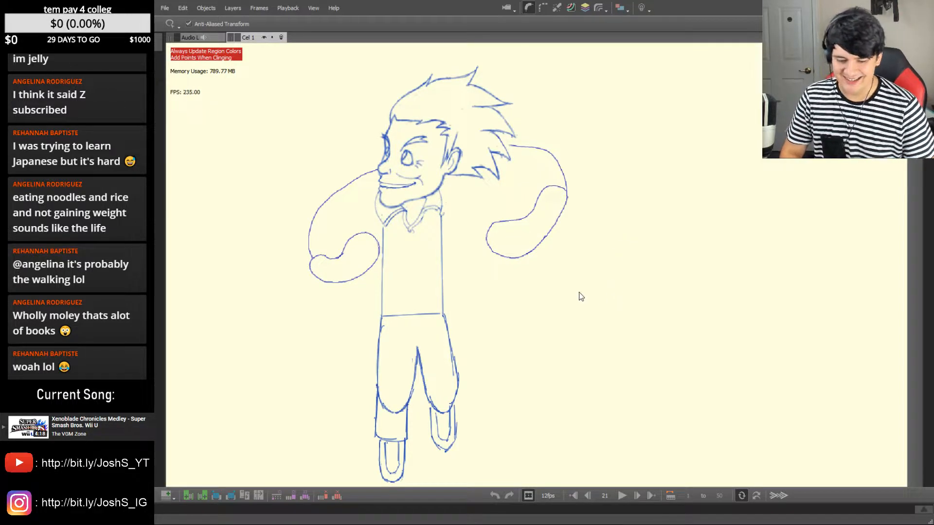
Switch to the brush and compare the arms and collar on frame 21 with the poses on frames 19 and 20
key(comma)
key(period)
key(b)
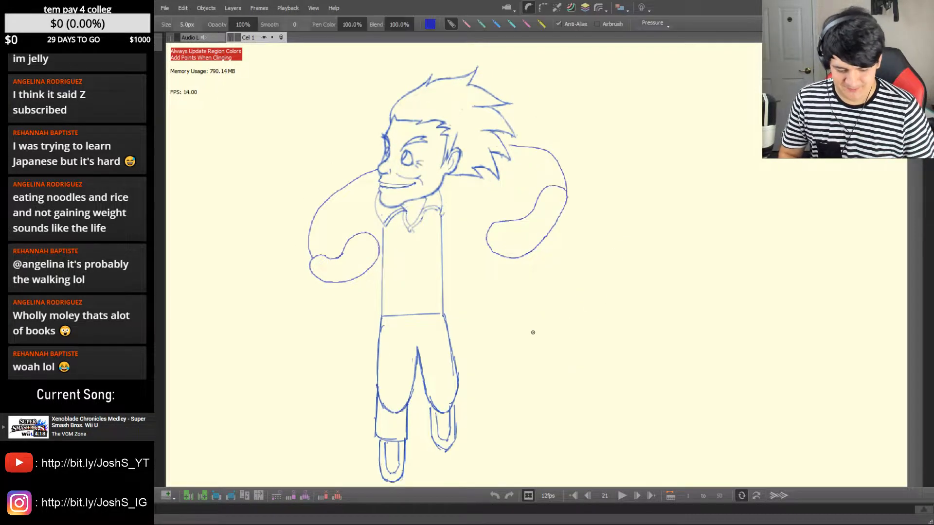
key(comma)
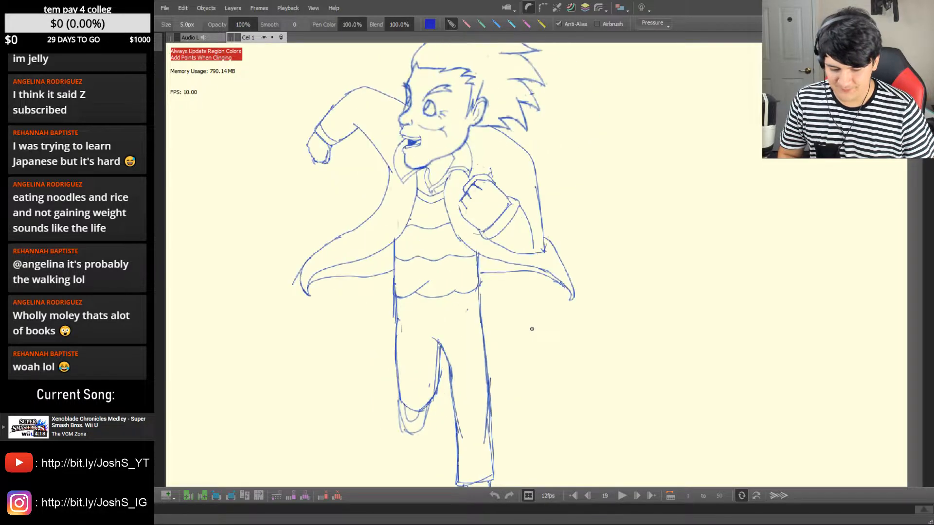
key(period)
key(comma)
key(period)
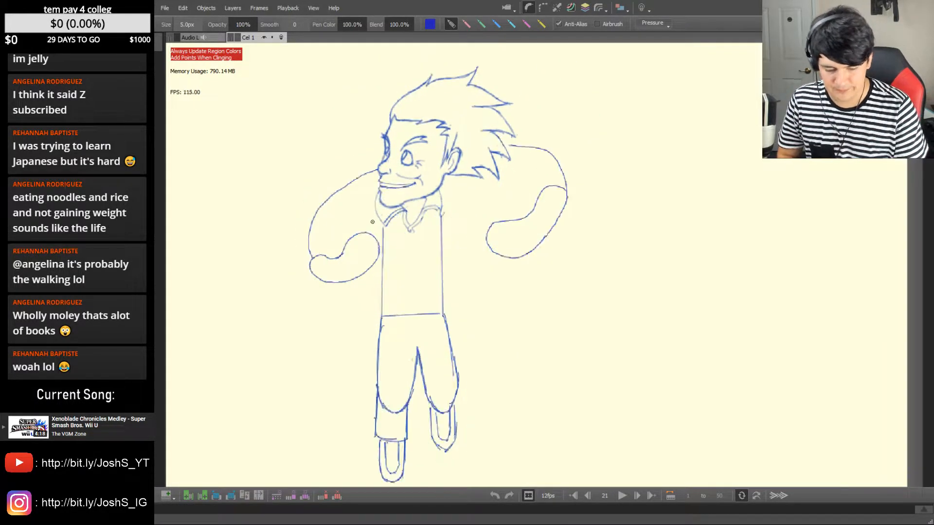
key(comma)
key(period)
key(comma)
key(period)
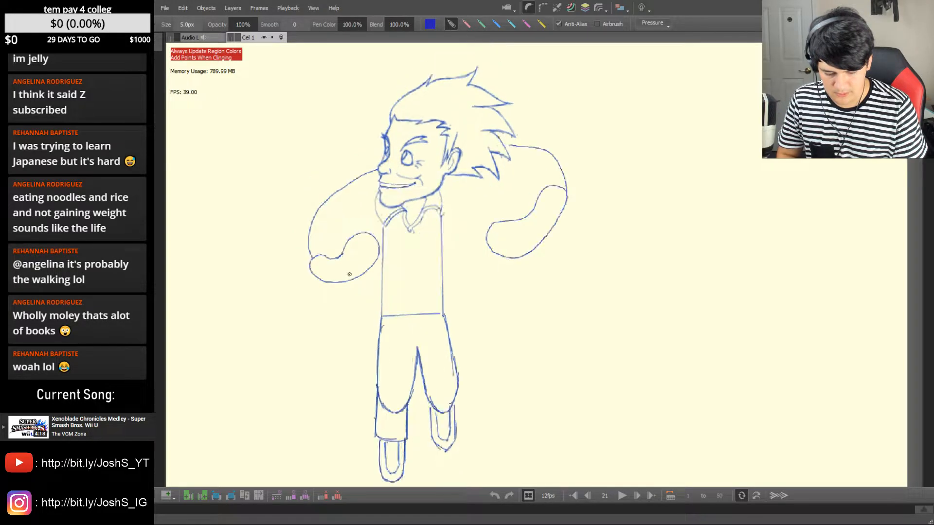
key(comma)
key(period)
key(comma)
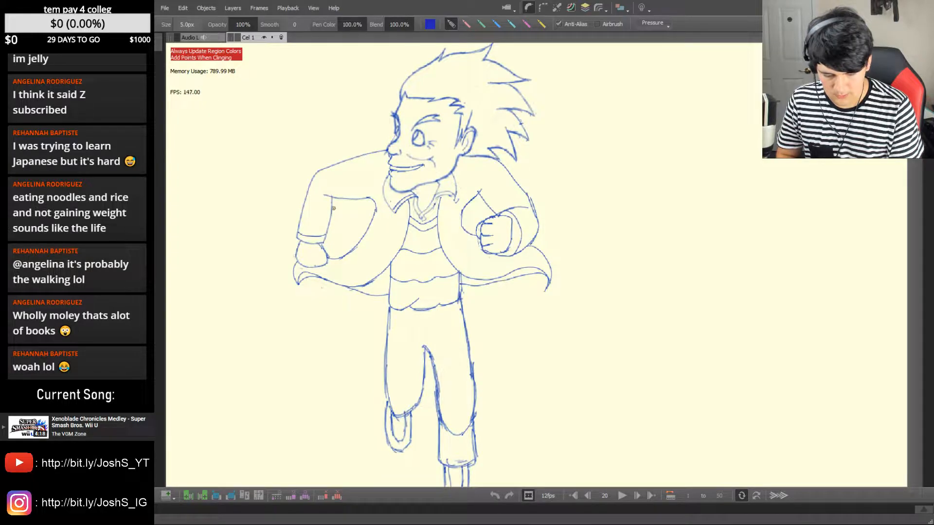
Try a short line rising from the left-side forearm on frame 21, checking it against frame 20
key(period)
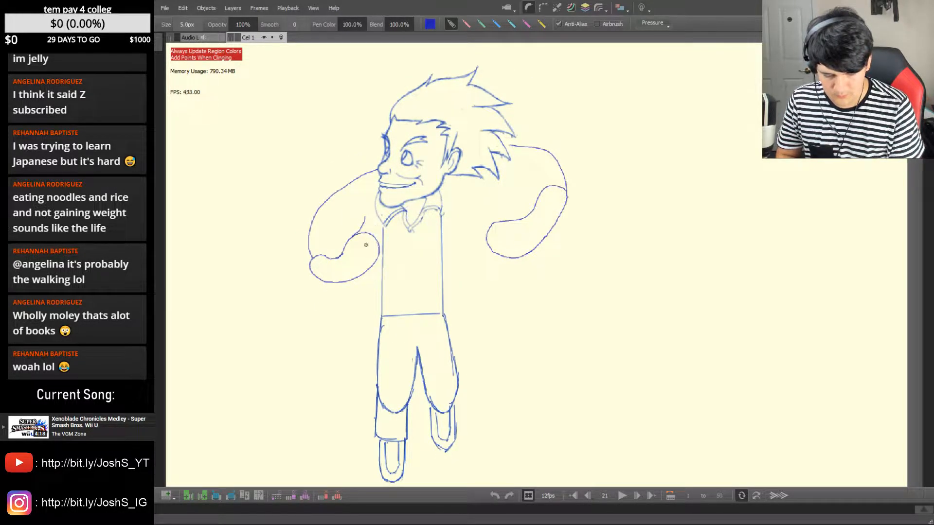
key(comma)
key(period)
key(ctrl+z)
key(ctrl+z)
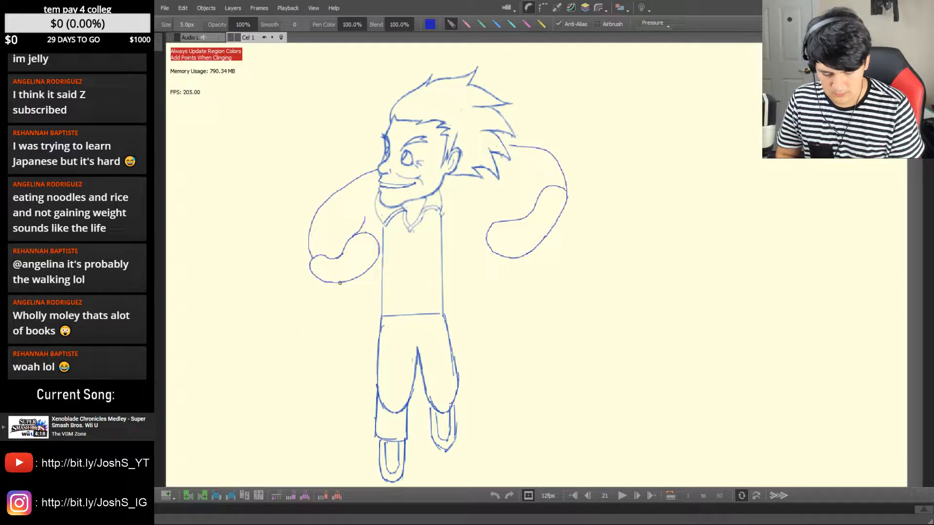
Draw a short diagonal line above the left-side forearm on frame 21 and try a second line branching beside it
drag(376, 241, 356, 210)
key(comma)
key(period)
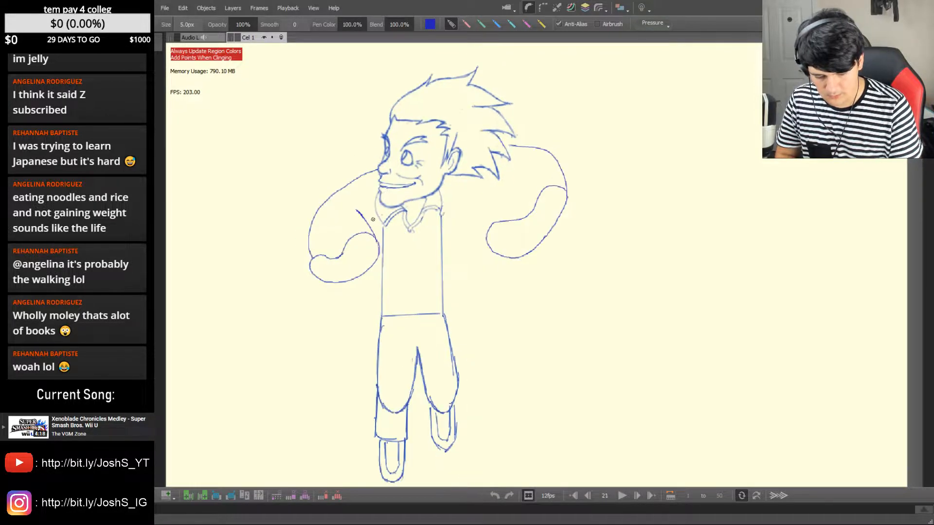
drag(371, 226, 372, 214)
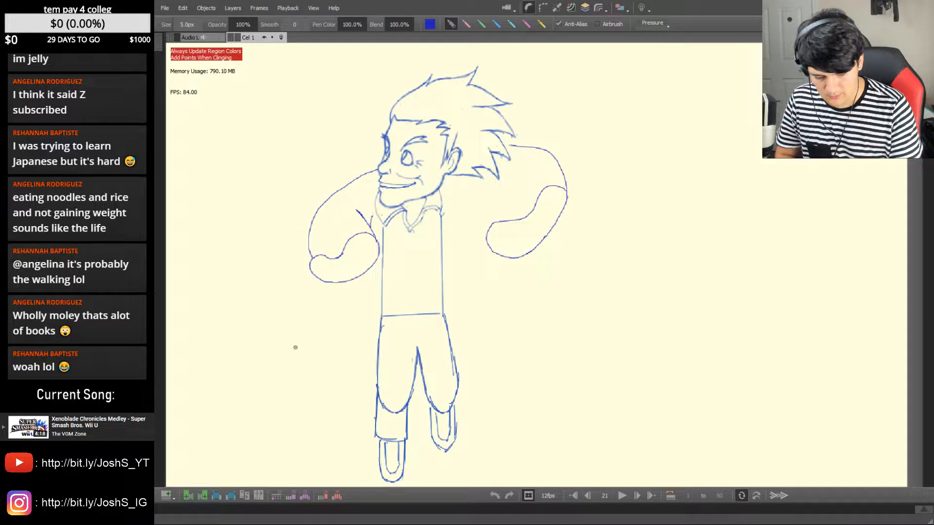
key(ctrl+z)
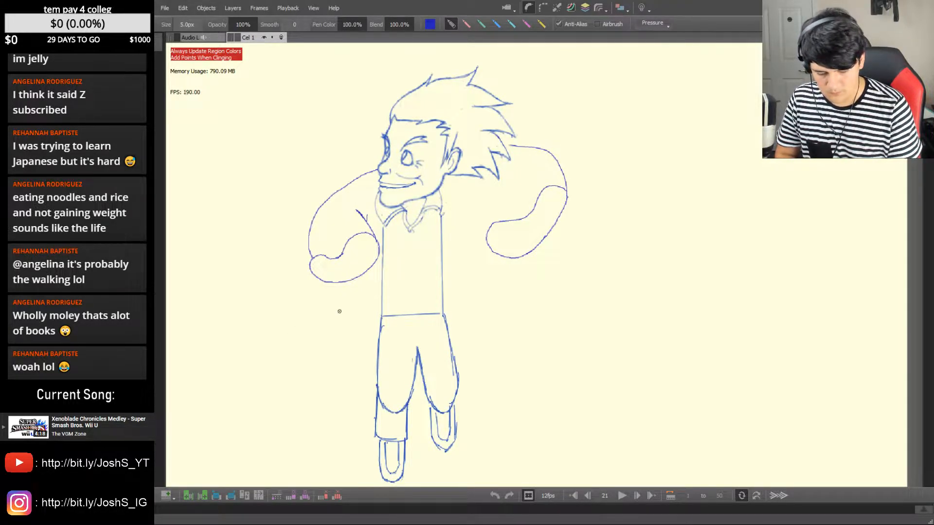
Draw a short line rising from the inner end of the right-side forearm on frame 21, following the pose on frame 20
key(Left)
key(Right)
key(Left)
key(Right)
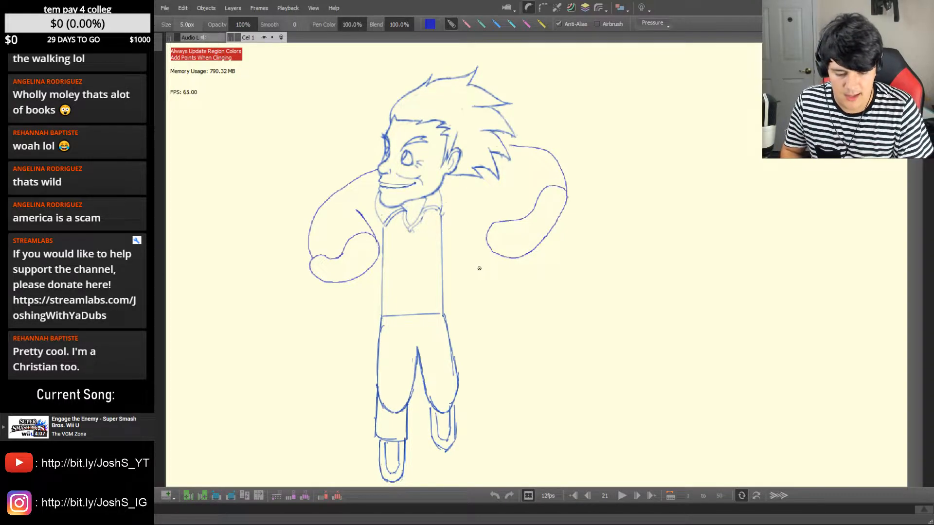
key(Left)
key(Right)
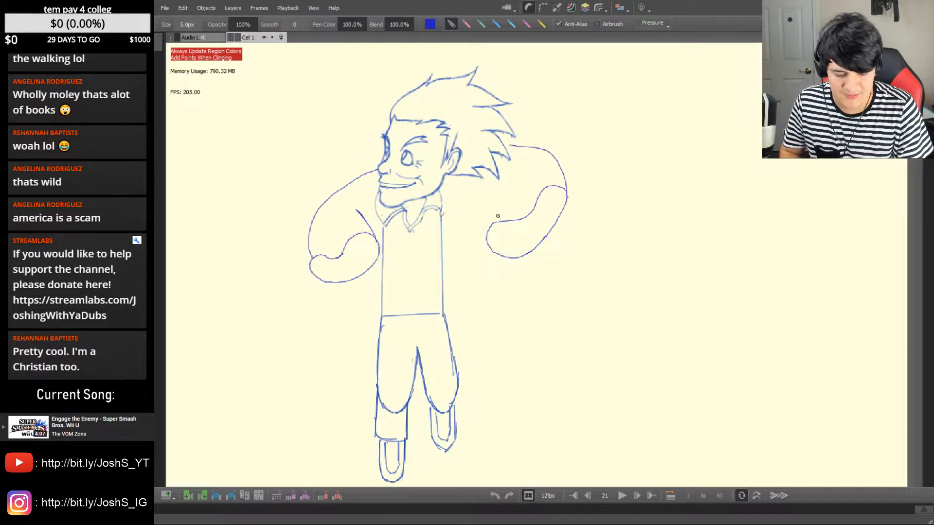
drag(486, 241, 495, 199)
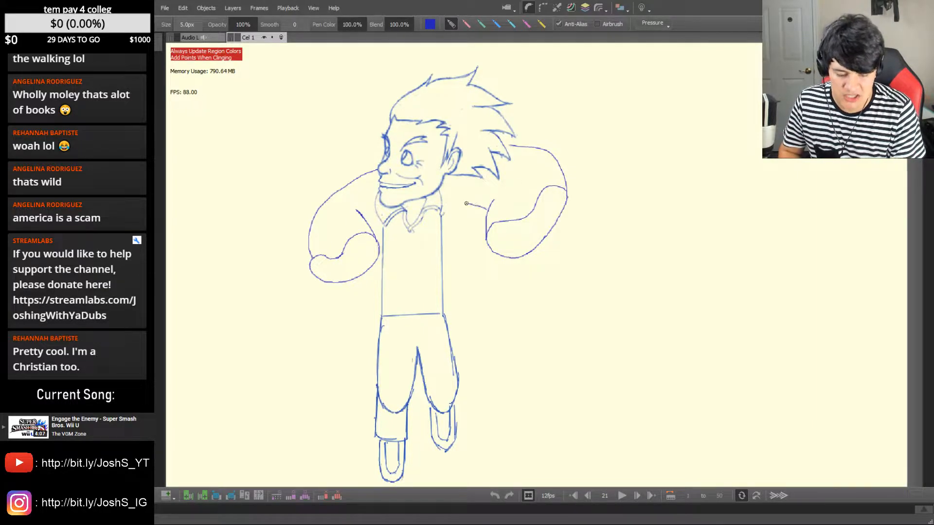
Try a curved jacket line running from the right-side forearm toward the torso, comparing it with frame 20
key(Left)
key(Right)
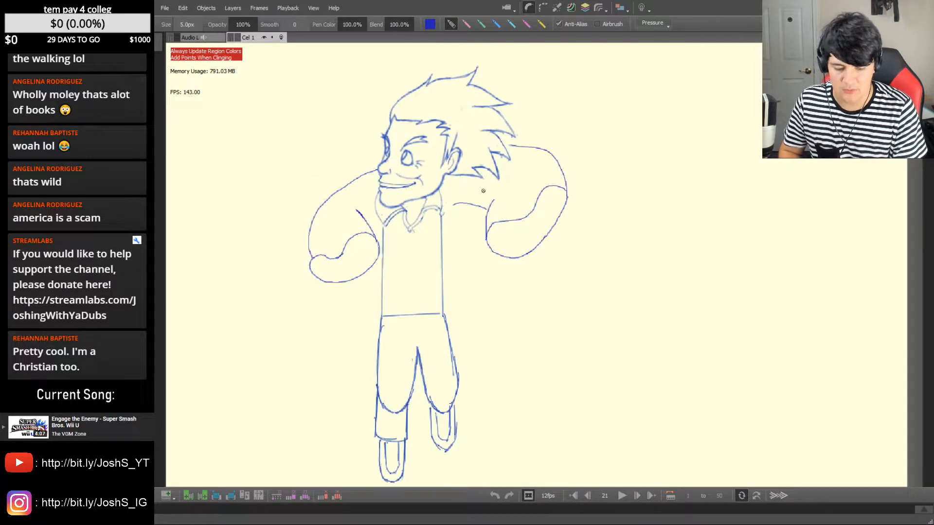
key(Left)
key(Right)
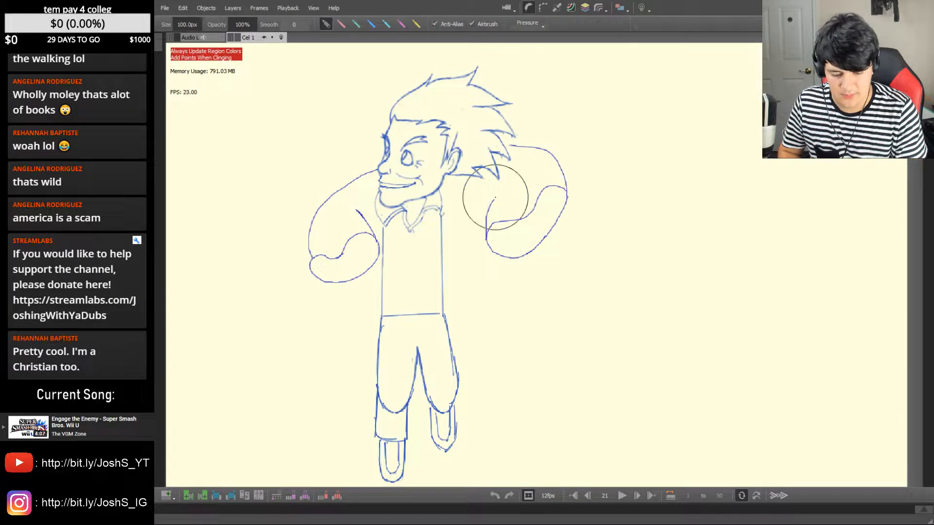
mouse_move(486, 220)
mouse_down()
mouse_move(495, 184)
mouse_move(470, 214)
mouse_move(472, 263)
mouse_up()
key(ctrl+z)
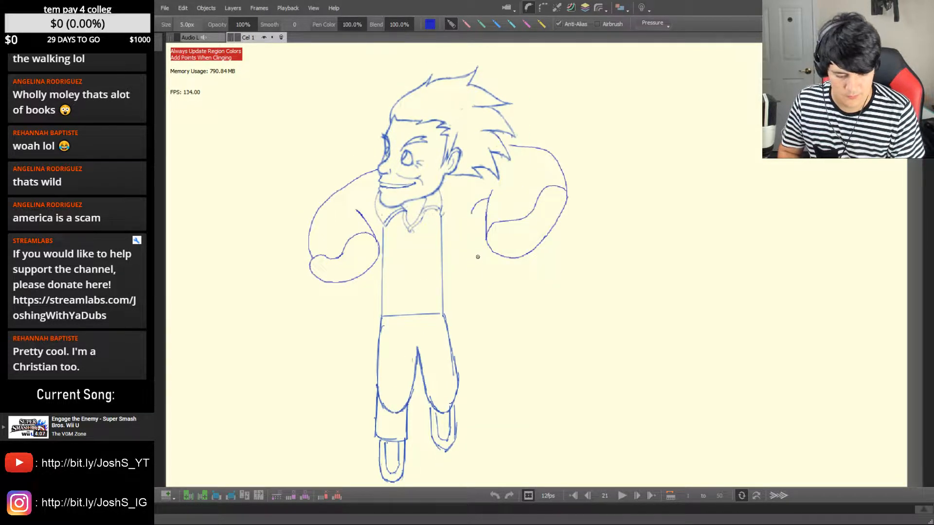
Draw the curved jacket edge bulging inward beside the right-side forearm, and try a short line extending outward from its underside
mouse_move(470, 208)
mouse_down()
mouse_move(481, 248)
mouse_move(491, 251)
mouse_up()
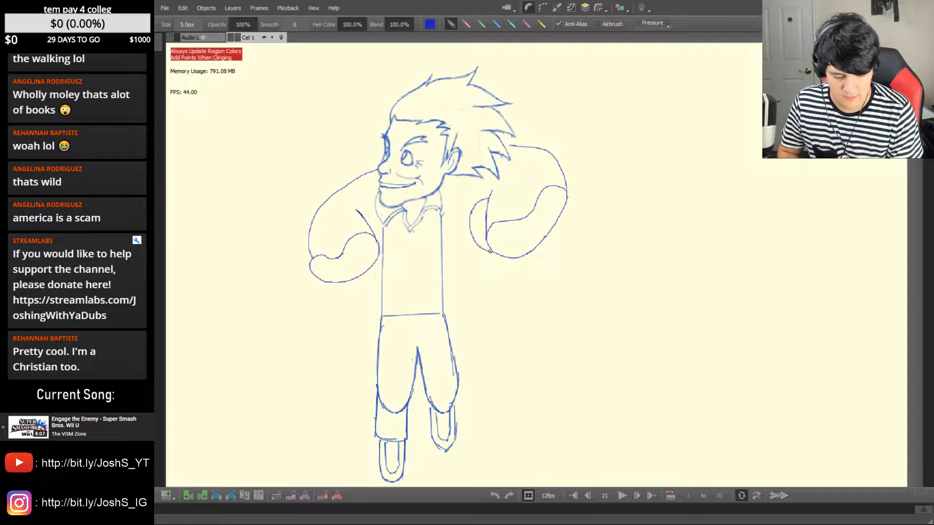
key(Left)
key(Right)
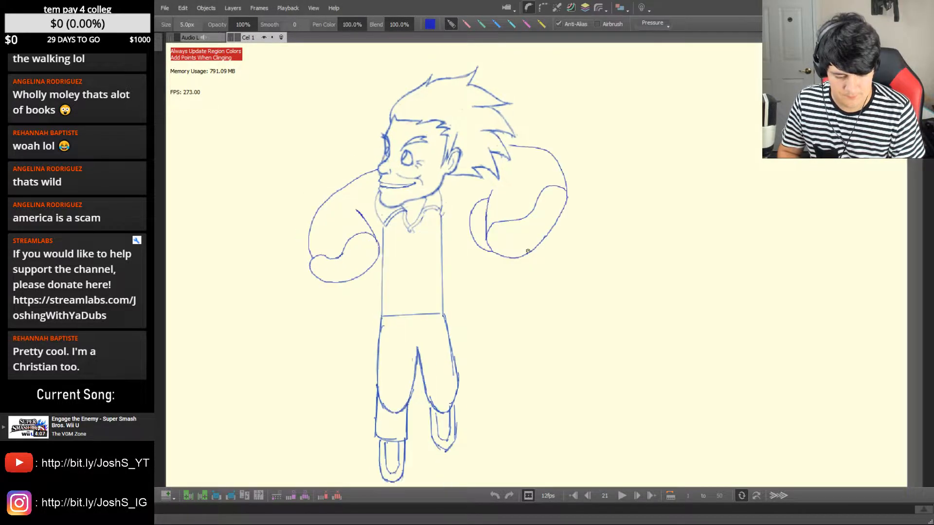
mouse_move(535, 249)
mouse_down()
mouse_move(573, 236)
mouse_move(545, 247)
mouse_move(570, 242)
mouse_up()
key(ctrl+z)
Review the earlier running poses, such as frames 15, 17 and 19, and examine how the jacket and arms move into frame 21
key(Left)
key(Left)
key(Left)
key(Left)
key(Left)
key(Left)
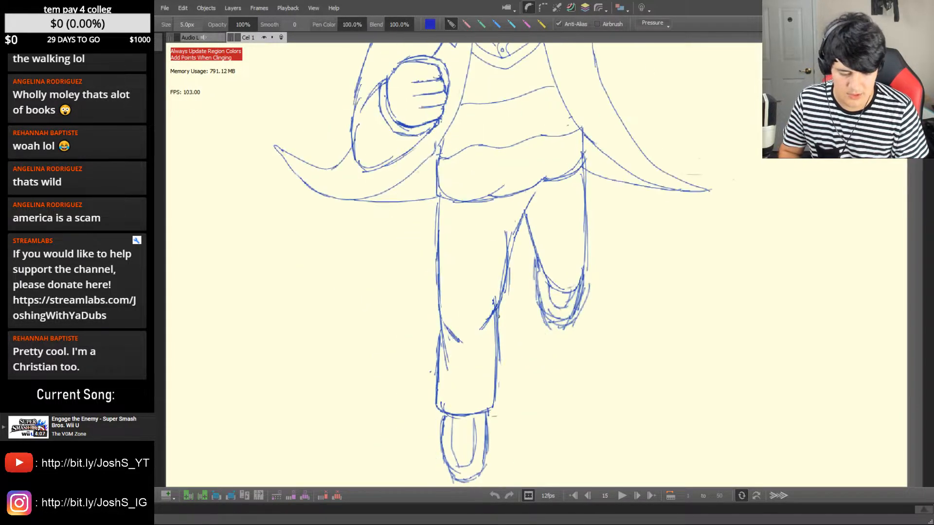
key(Left)
key(Left)
key(Left)
key(Left)
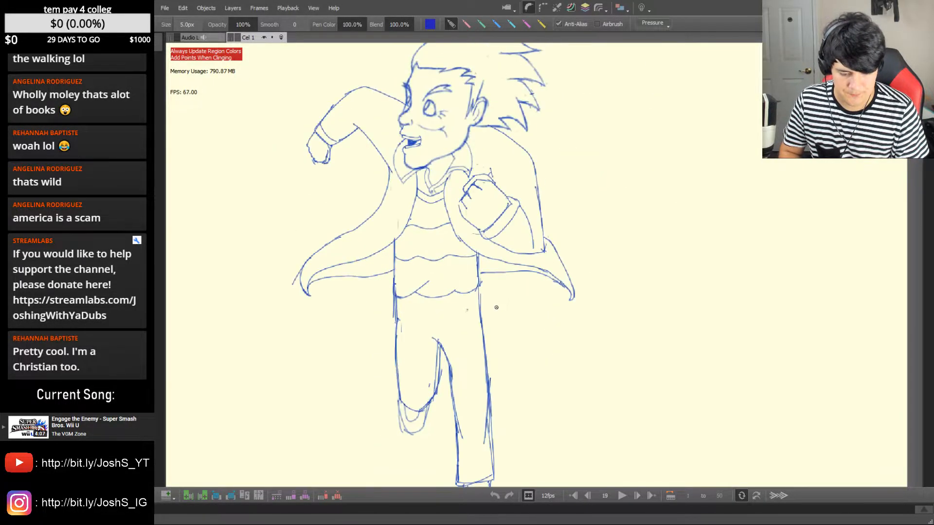
key(Right)
key(Right)
key(Right)
key(Right)
scroll(514, 279, down, 4)
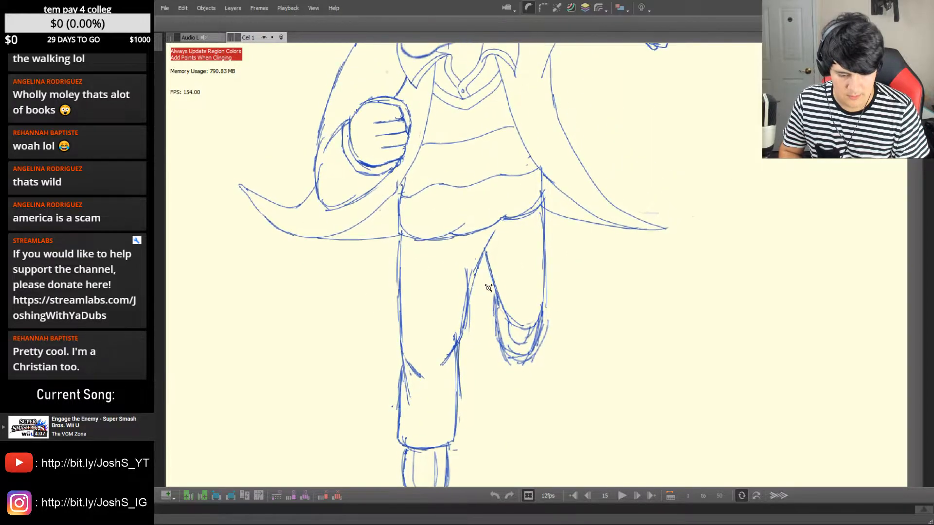
key(Right)
key(Right)
key(Right)
key(Right)
key(Right)
key(Right)
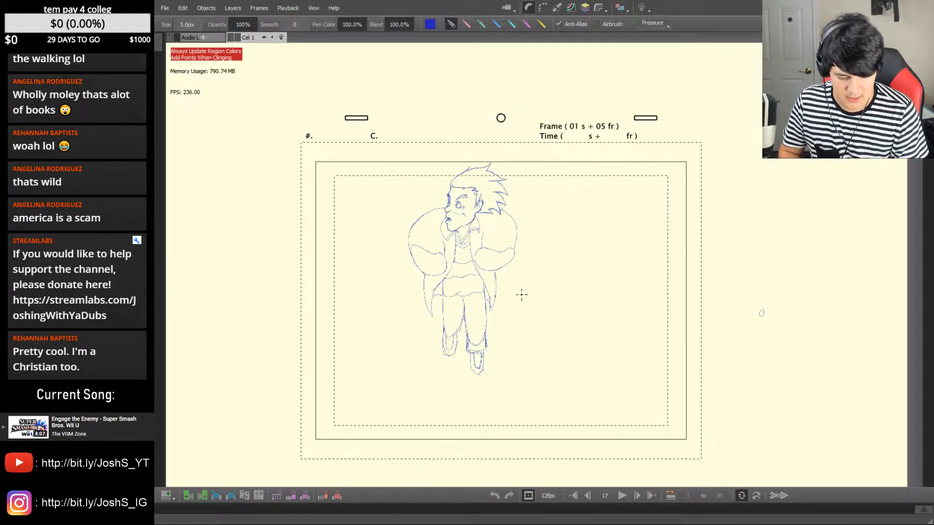
key(Left)
key(Right)
key(Left)
key(Right)
key(Right)
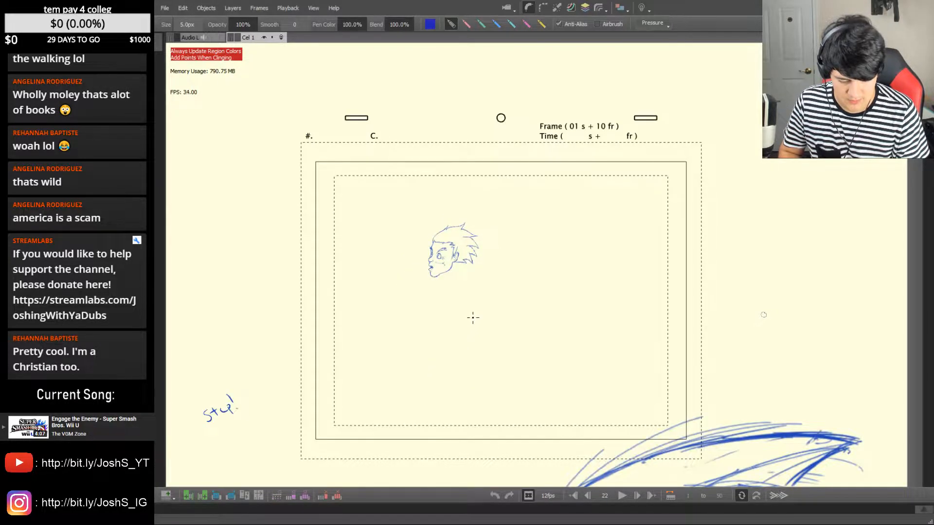
key(Left)
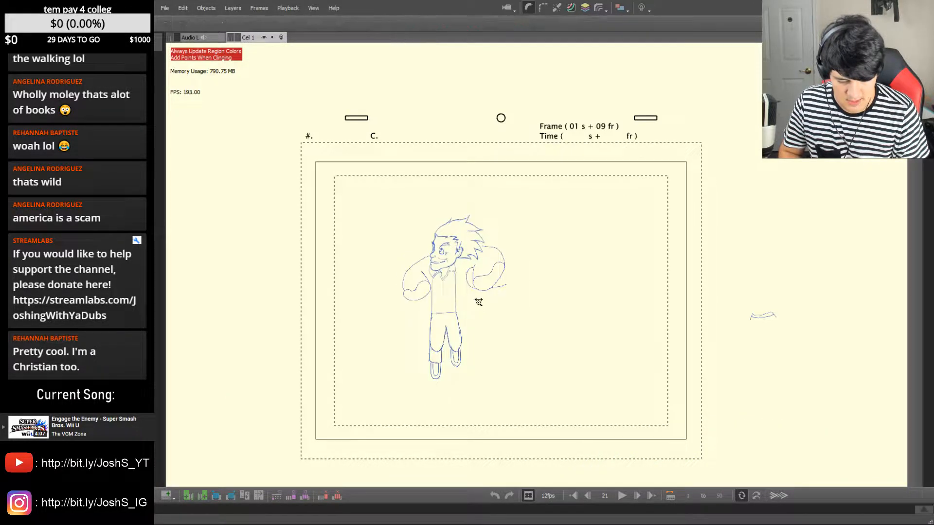
scroll(477, 299, up, 2)
key(Left)
key(Left)
key(Right)
key(Right)
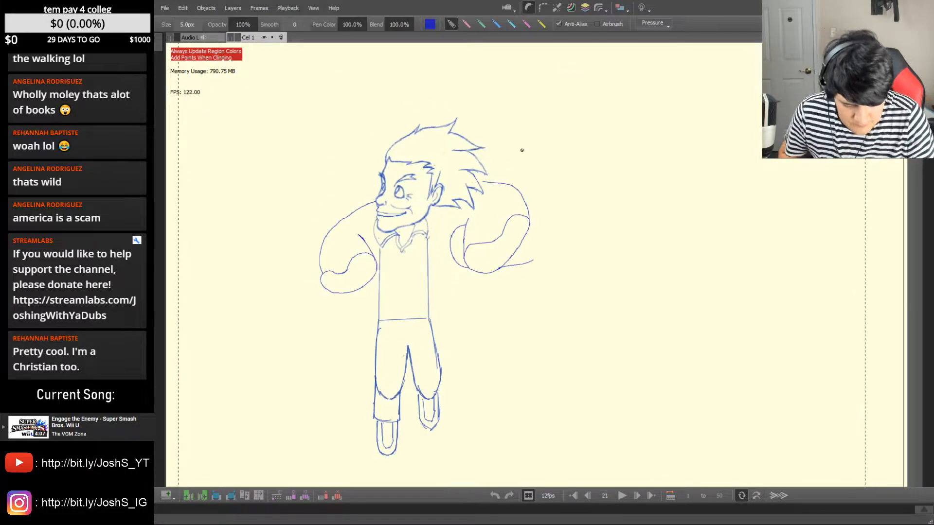
Erase the stray line outside the right-side forearm and redraw the lower inner jacket edge as a straight line downward
key(e)
mouse_move(511, 265)
mouse_down()
mouse_move(450, 254)
mouse_move(467, 272)
mouse_move(452, 262)
mouse_move(455, 272)
mouse_move(535, 268)
mouse_move(515, 266)
mouse_up()
key(b)
key(e)
mouse_move(455, 266)
mouse_down()
mouse_move(451, 246)
mouse_move(448, 276)
mouse_up()
key(b)
key(Left)
key(Right)
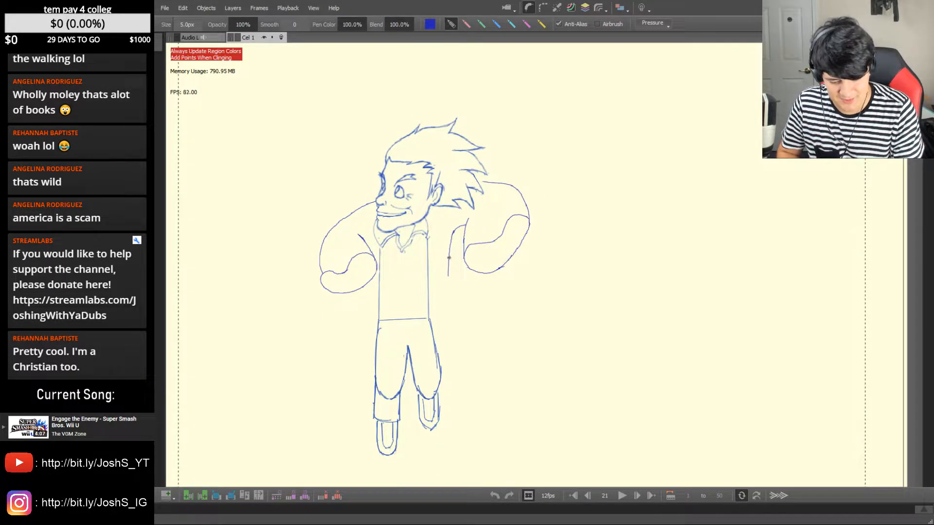
Draw the jacket flap sweeping under the right-side forearm to a pointed tip and back toward the hip, following frame 20
key(Left)
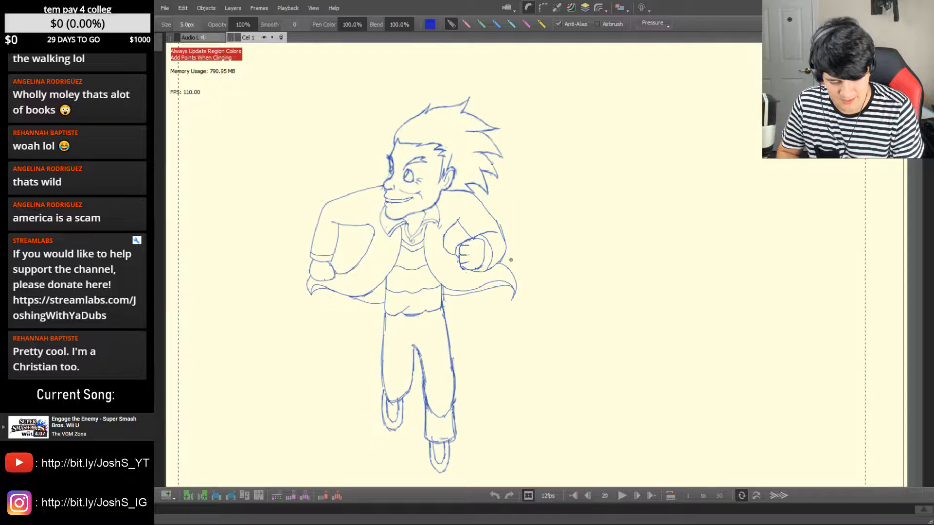
key(Right)
mouse_move(452, 280)
mouse_down()
mouse_move(495, 284)
mouse_move(513, 267)
mouse_move(499, 303)
mouse_move(464, 317)
mouse_up()
key(Left)
key(Right)
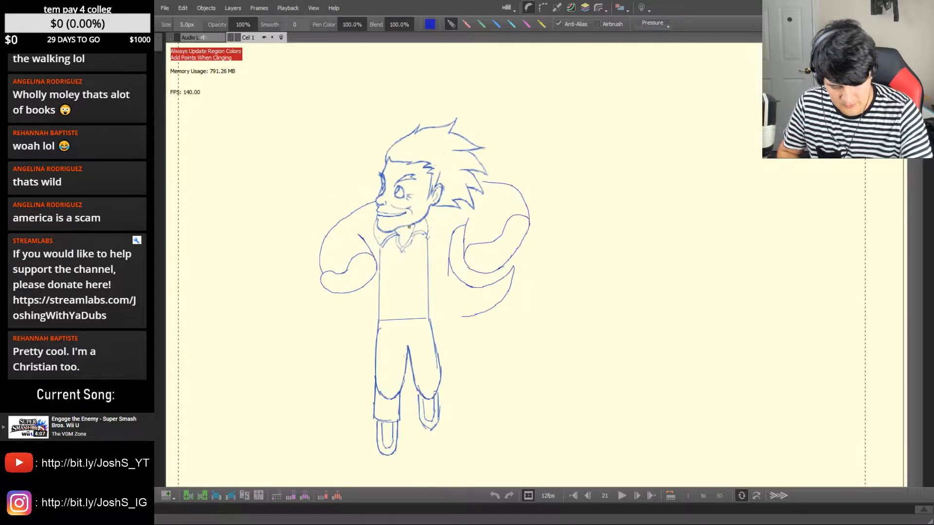
Try the jacket's front edge as a curve from the collar down to the right-side flap, comparing it with frame 20
mouse_move(413, 237)
mouse_down()
mouse_move(418, 273)
mouse_move(468, 316)
mouse_up()
key(comma)
key(period)
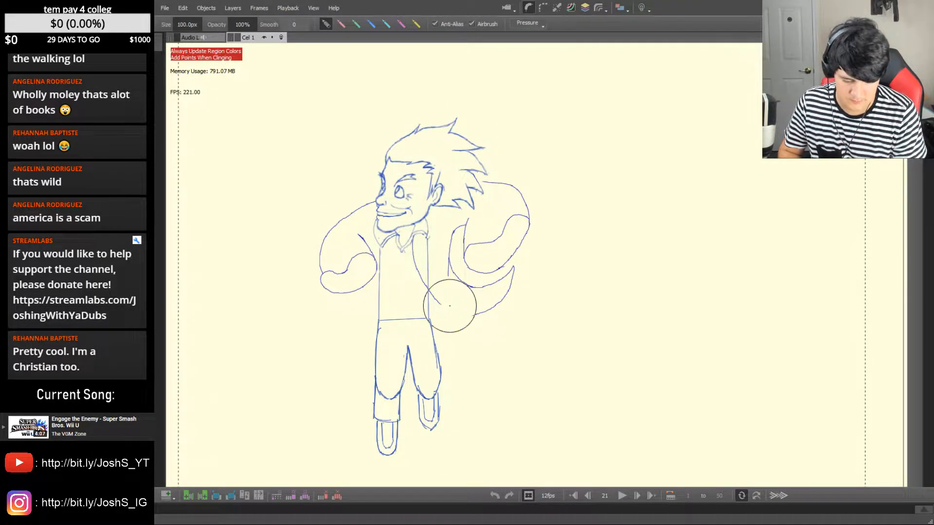
key(ctrl+z)
key(comma)
key(period)
key(comma)
key(period)
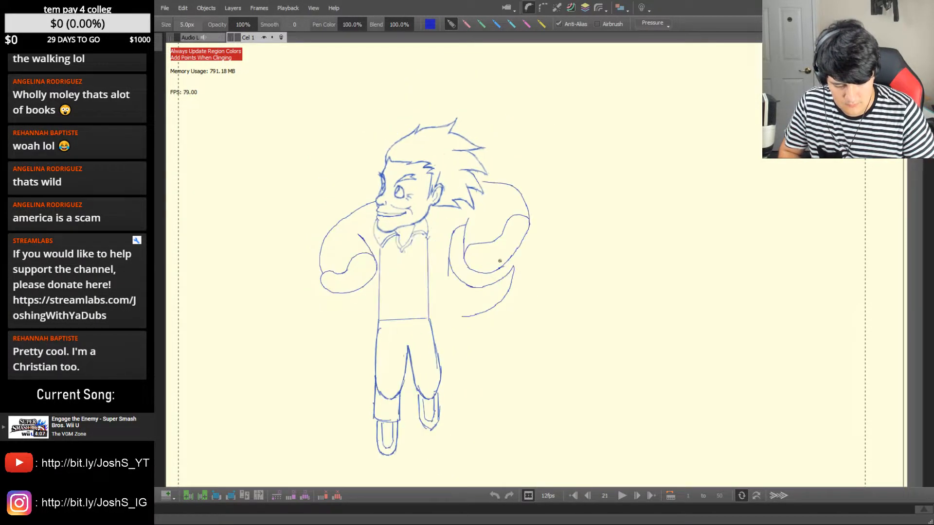
Erase the lower outer edge of the right-side jacket flap on frame 21, checking the shape against frames 19 and 20
key(e)
mouse_move(519, 273)
mouse_down()
mouse_move(480, 313)
mouse_move(504, 289)
mouse_move(474, 289)
mouse_move(506, 280)
mouse_up()
key(b)
key(comma)
key(comma)
key(period)
key(period)
key(comma)
key(period)
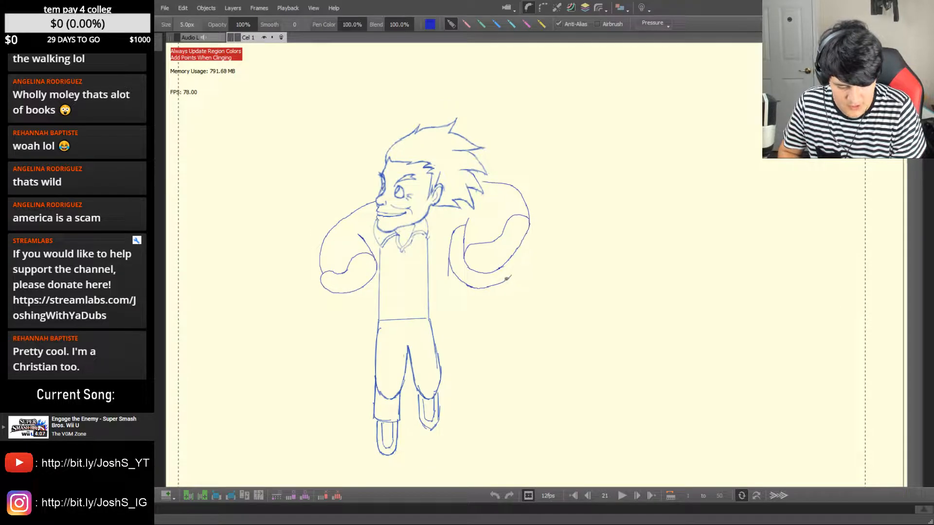
Try short tip lines at the outer end of the right-side jacket curve, checking them against frame 20
drag(514, 274, 522, 270)
key(comma)
key(period)
key(ctrl+z)
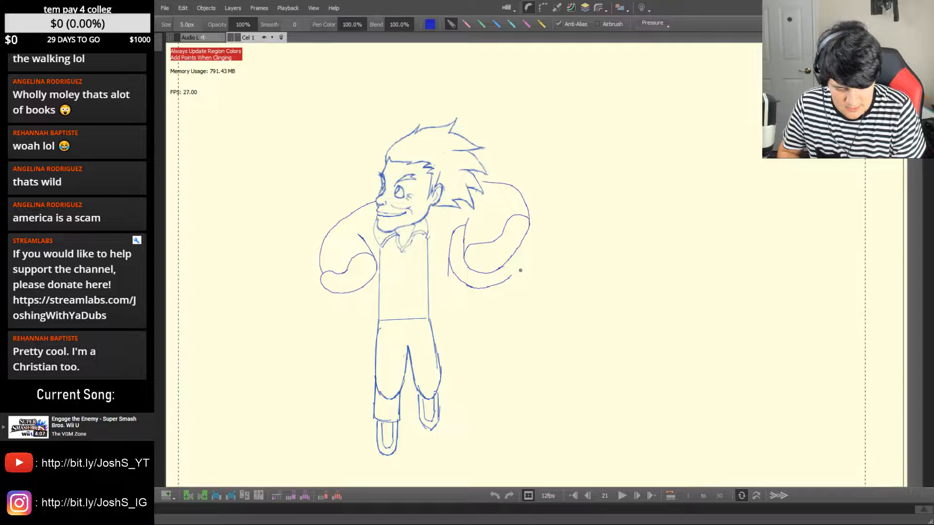
mouse_move(510, 278)
mouse_down()
mouse_move(512, 268)
mouse_move(511, 292)
mouse_up()
key(comma)
key(period)
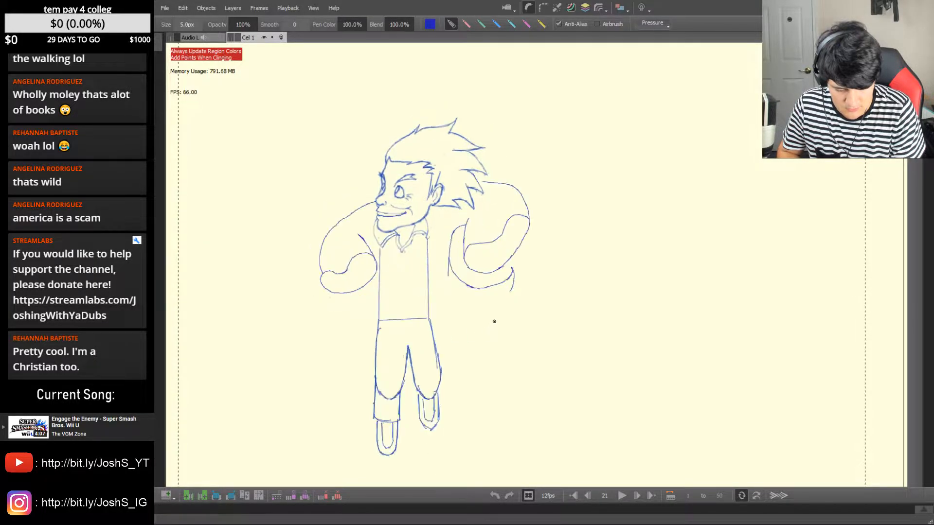
key(ctrl+z)
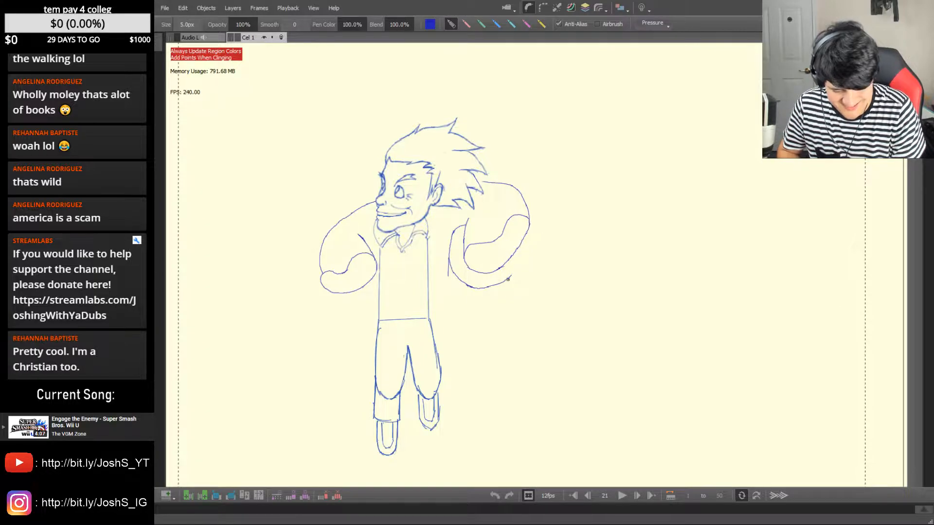
Erase the outer end of the jacket curve under the right-side forearm and the leftover straight line beside it
key(e)
drag(512, 280, 489, 289)
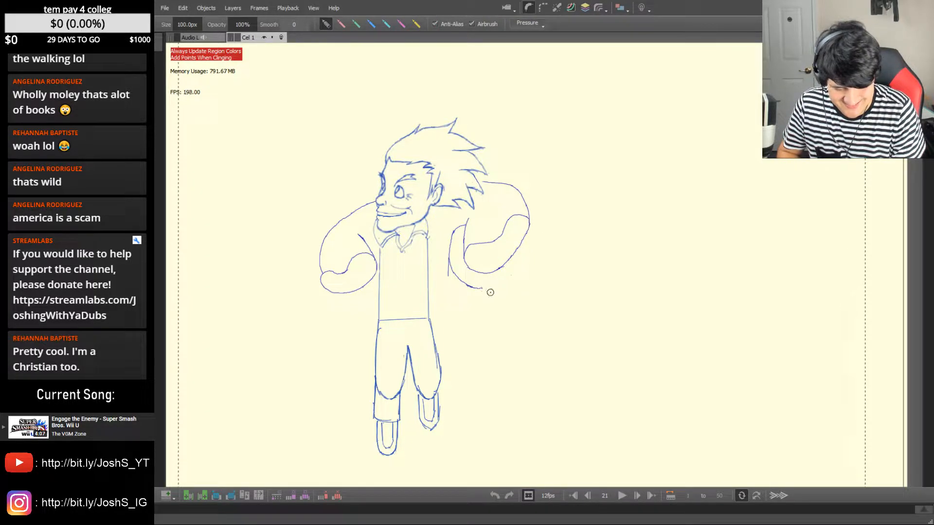
key(b)
key(comma)
key(comma)
key(period)
key(period)
key(e)
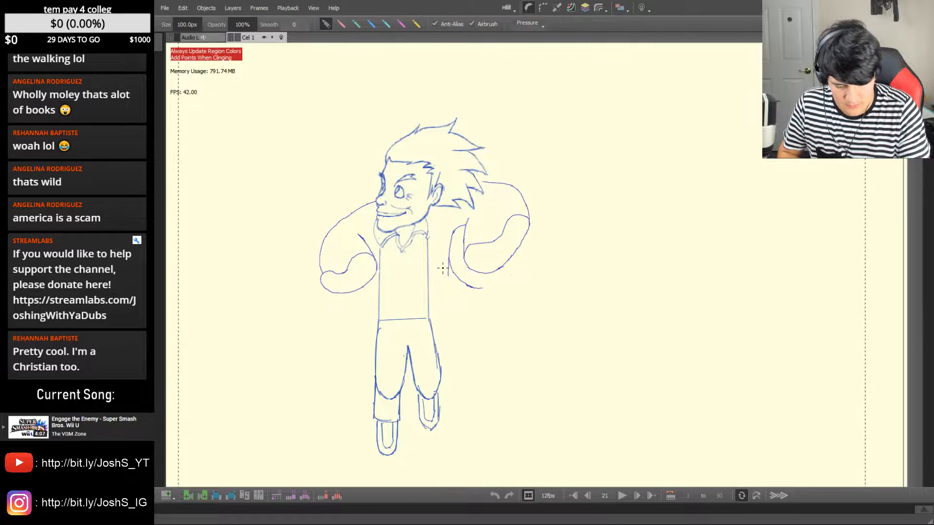
key(b)
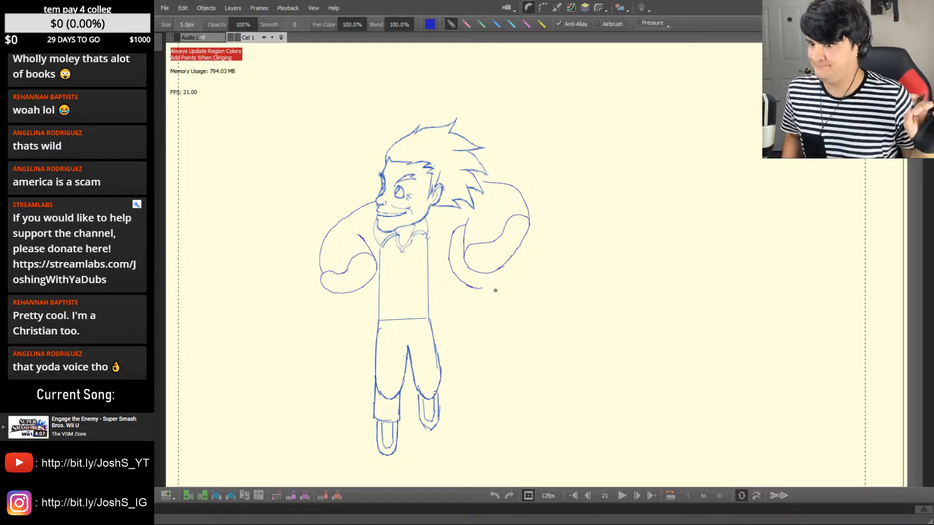
Redraw the outer end of the jacket curve beneath the right-side forearm, comparing it with the neighbouring frames
key(Left)
key(Right)
key(Right)
key(Right)
key(Left)
key(Left)
key(Right)
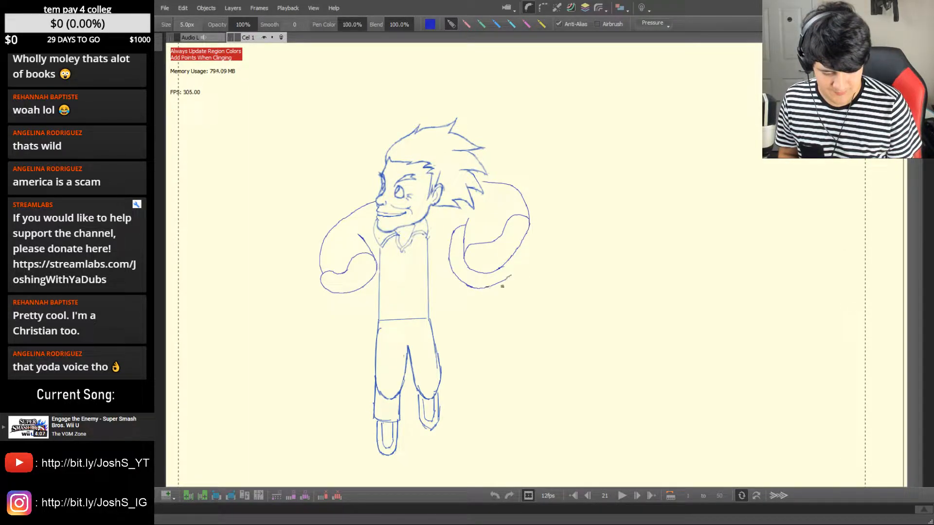
key(Left)
key(Right)
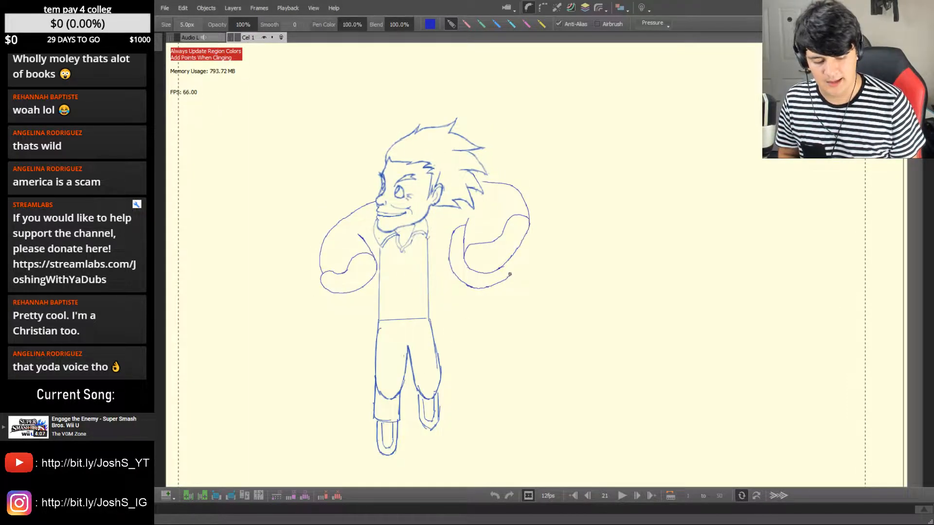
Erase the upturned tip of the right-side jacket curve and extend its end slightly farther outward
key(e)
mouse_move(512, 273)
mouse_down()
mouse_move(475, 288)
mouse_move(515, 278)
mouse_up()
key(b)
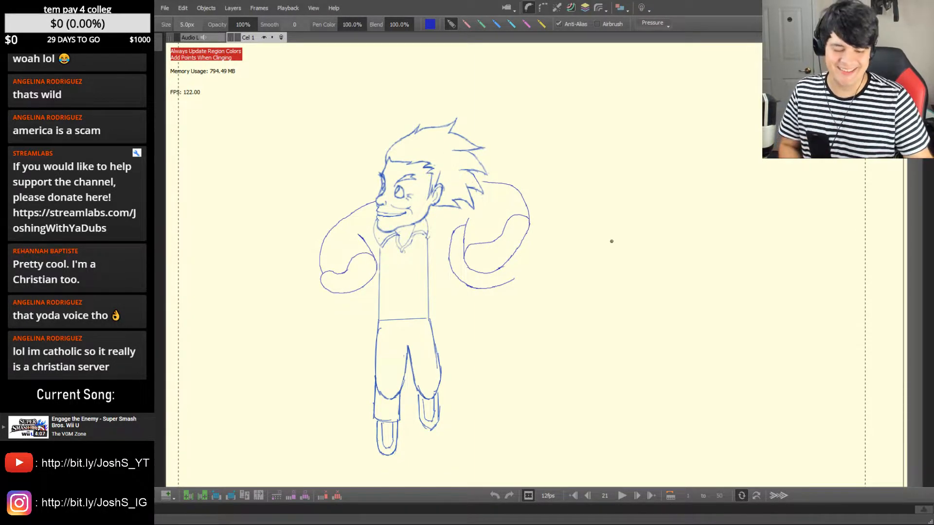
Compare the jacket flaps and arms on frame 21 with the preceding running poses back to frame 17
key(Left)
key(Left)
key(Left)
key(Right)
key(Right)
key(Right)
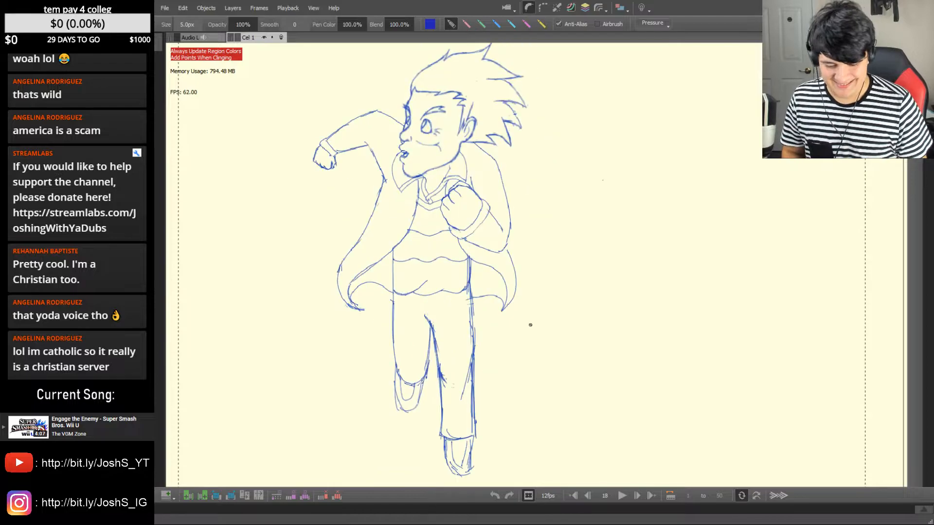
key(Left)
key(Left)
key(Left)
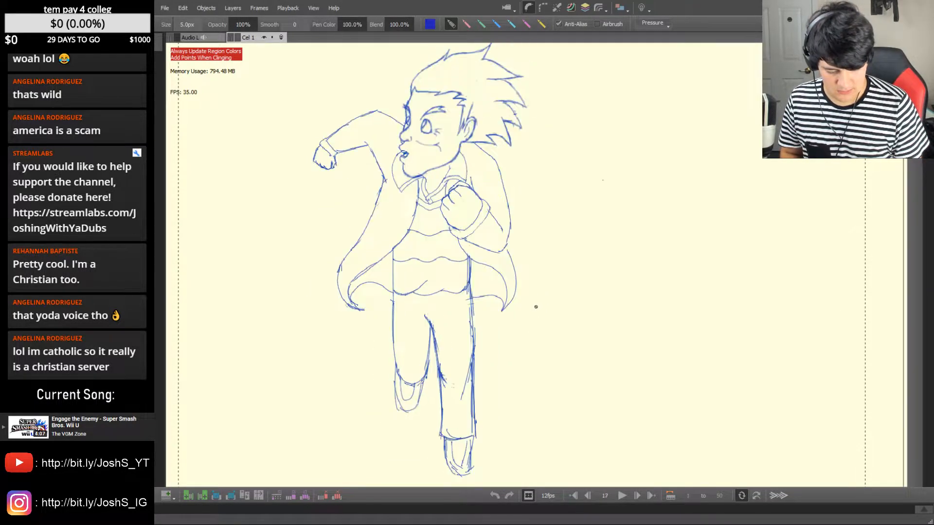
Erase the outer end of the jacket curve beneath the right-side forearm on frame 21, comparing it with the preceding frames first
key(Right)
key(Right)
key(Left)
key(Right)
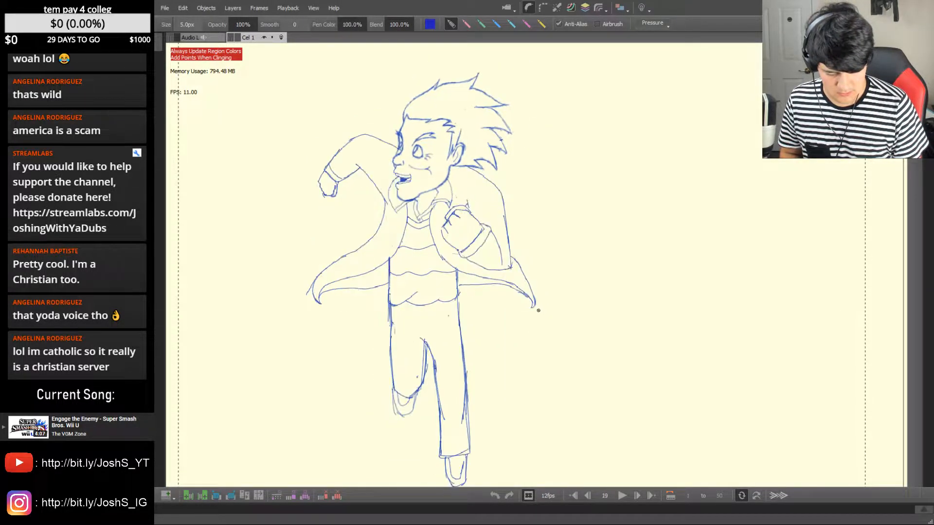
key(Left)
key(Left)
key(Right)
key(Right)
key(Right)
key(Right)
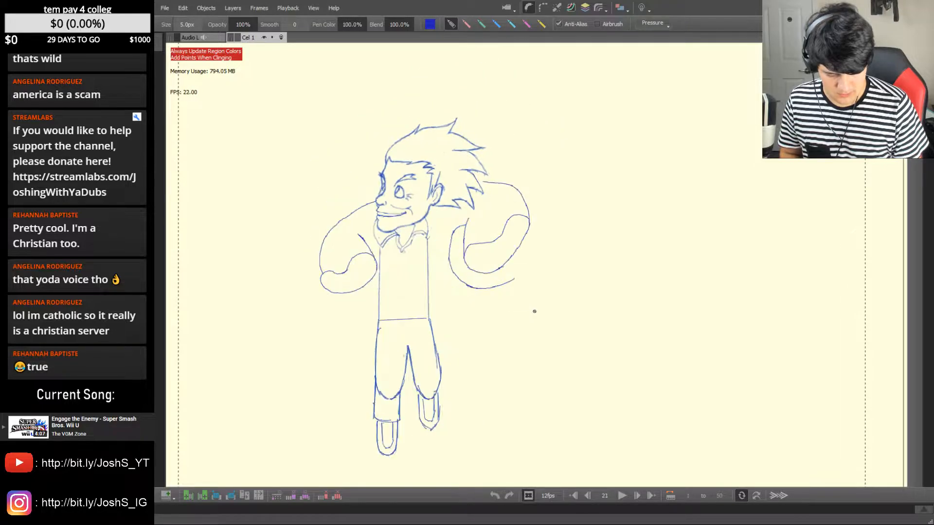
key(e)
drag(513, 281, 492, 290)
key(b)
Examine how the open jacket and arms move through the preceding running poses, from frame 14 up to frame 21
key(Left)
key(Left)
key(Left)
key(Left)
key(Left)
key(Left)
key(Right)
key(Right)
key(Right)
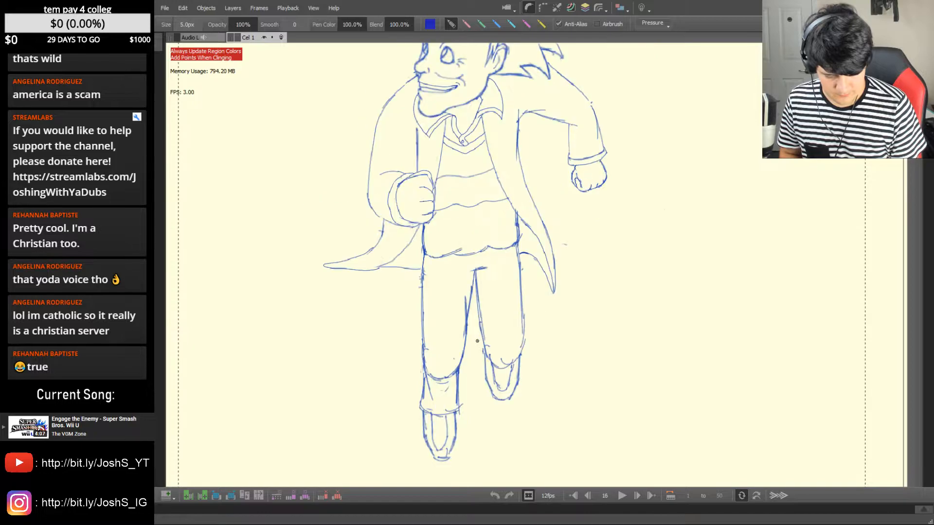
key(Left)
key(Left)
key(Left)
key(Left)
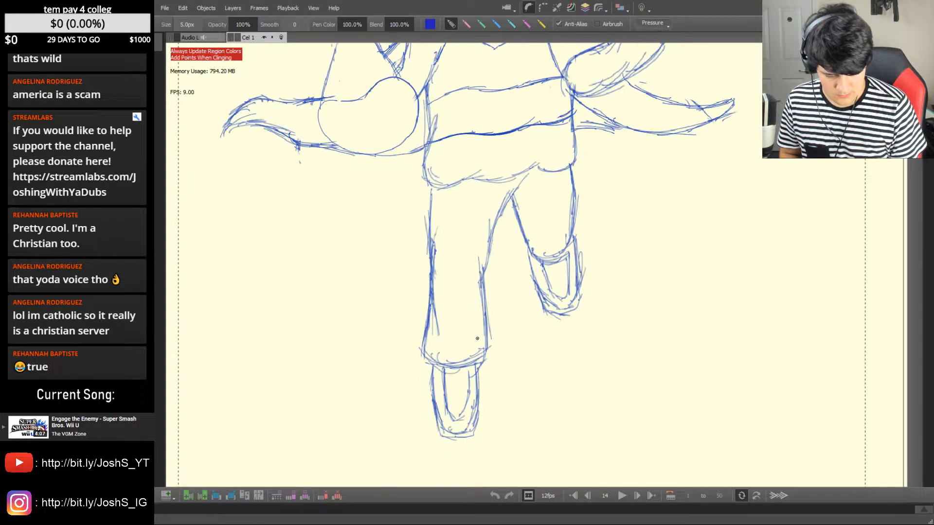
key(Right)
key(Right)
key(Right)
key(Right)
key(Right)
key(Right)
key(Right)
key(Left)
key(Left)
key(Left)
key(Right)
key(Right)
key(Right)
key(Left)
key(Left)
key(Left)
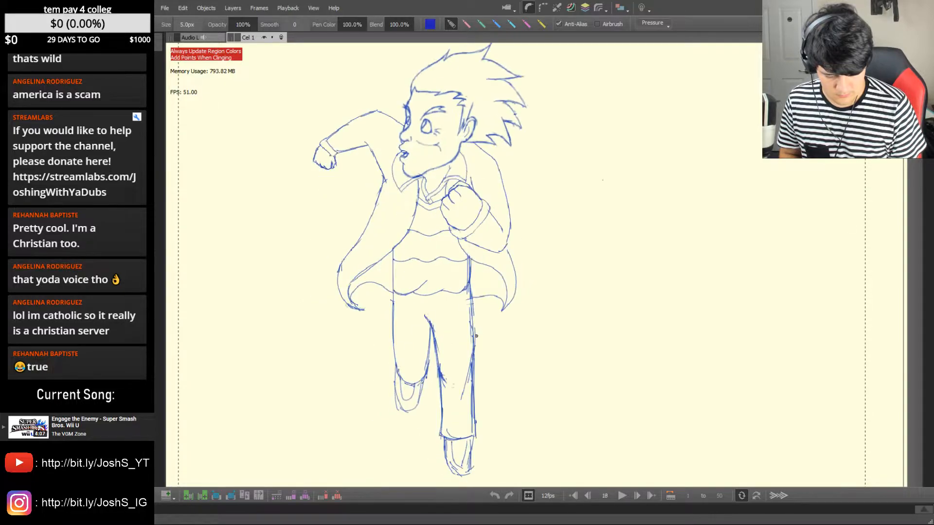
key(Right)
key(Right)
key(Right)
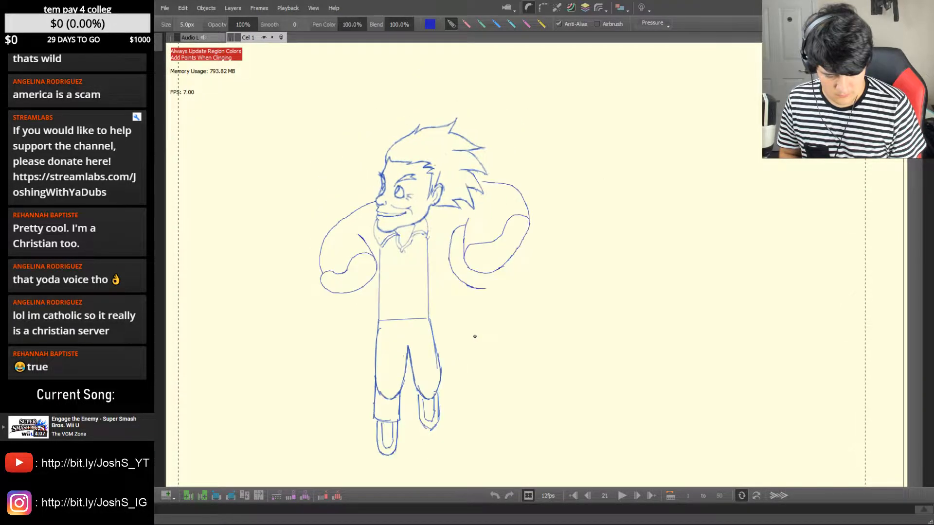
Draw the pointed tip of the right-side jacket flap and its front edge sweeping from the collar below the forearm
mouse_move(484, 288)
mouse_down()
mouse_move(504, 270)
mouse_move(489, 304)
mouse_up()
key(Left)
key(Right)
mouse_move(413, 238)
mouse_down()
mouse_move(416, 280)
mouse_move(433, 301)
mouse_move(456, 311)
mouse_move(491, 300)
mouse_up()
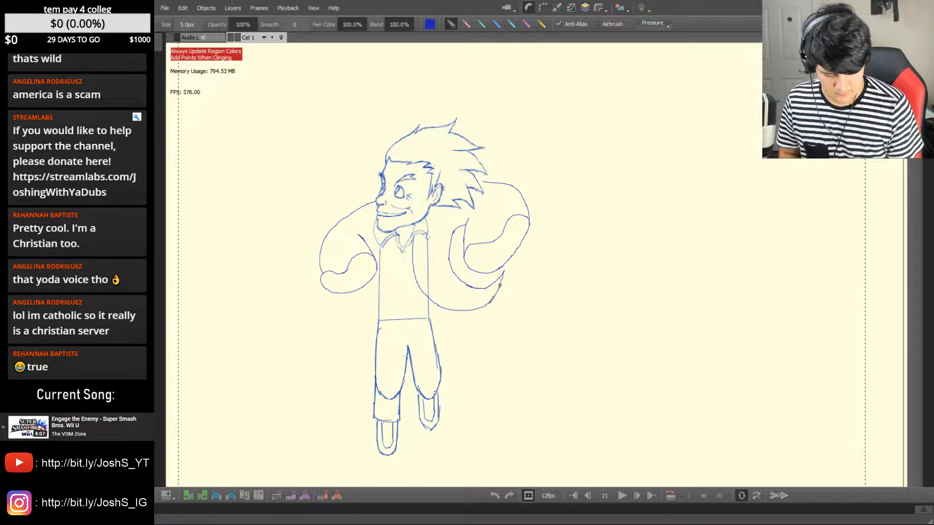
key(Left)
key(Right)
Erase and redraw the short outer segment of the right-side jacket flap just below its tip
key(Left)
key(Left)
key(Left)
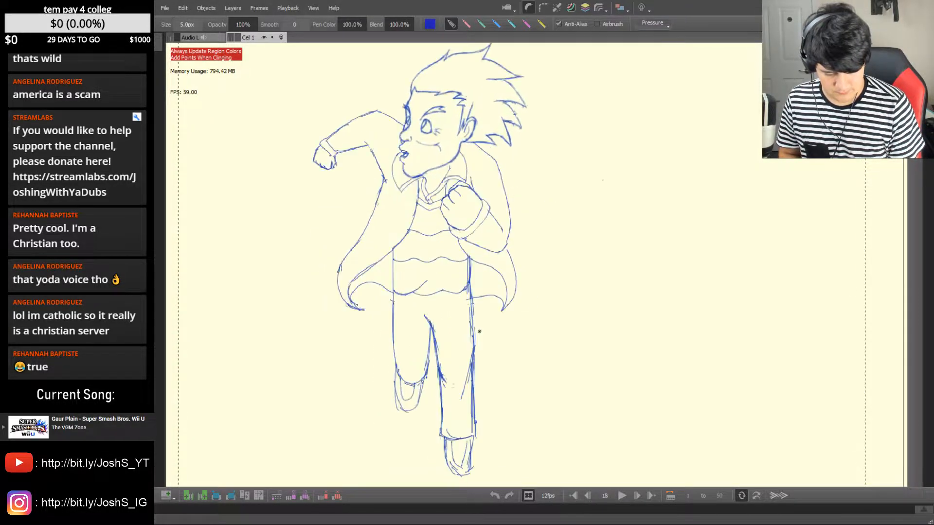
key(Right)
key(Right)
key(Right)
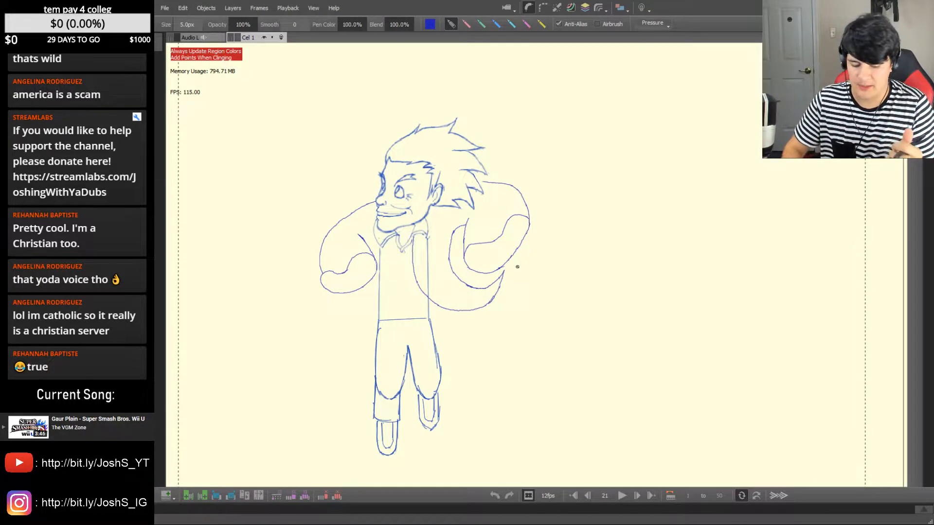
key(e)
drag(496, 294, 492, 302)
key(b)
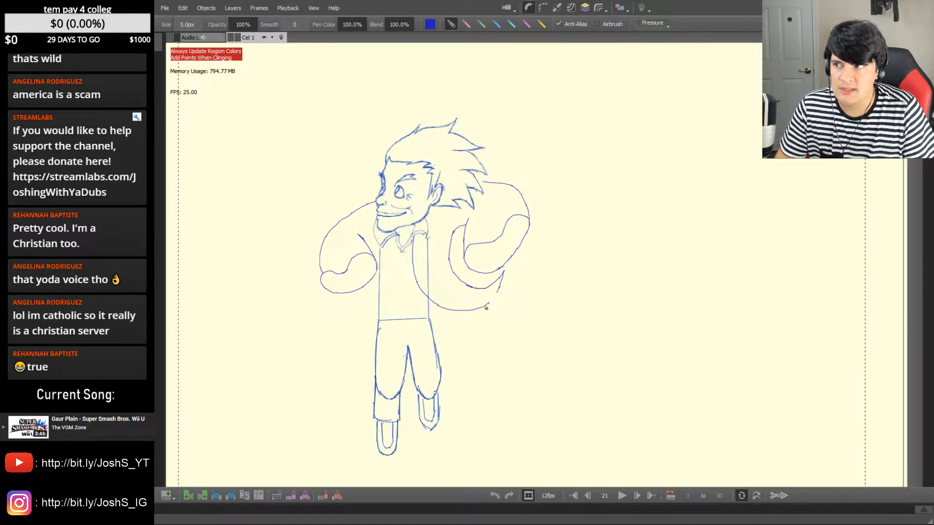
drag(488, 303, 501, 285)
key(Left)
key(Right)
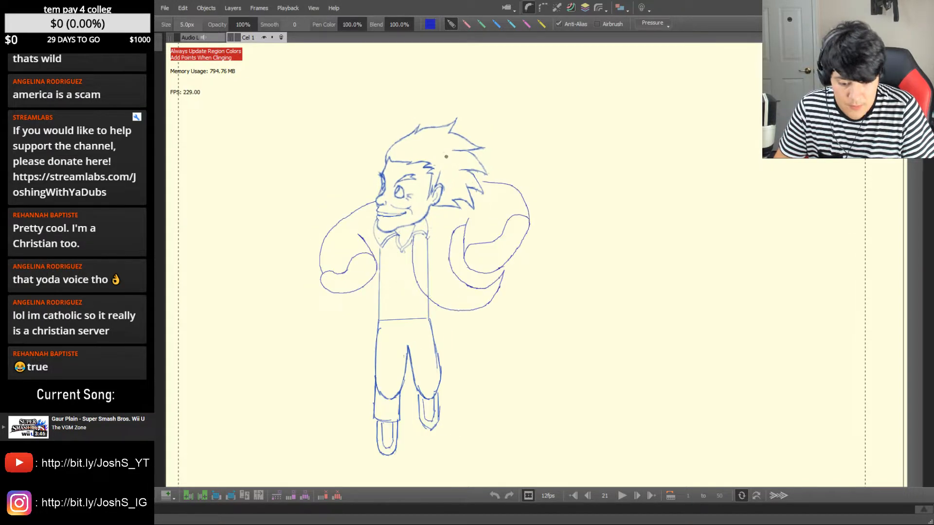
Erase the part of the right-side jacket front edge crossing the torso and redraw it closer to the torso's side line
key(e)
mouse_move(413, 267)
mouse_down()
mouse_move(416, 243)
mouse_move(417, 286)
mouse_move(446, 310)
mouse_move(426, 294)
mouse_up()
key(b)
mouse_move(420, 234)
mouse_down()
mouse_move(440, 299)
mouse_move(461, 310)
mouse_move(448, 306)
mouse_move(494, 304)
mouse_up()
key(Left)
key(Right)
key(e)
key(b)
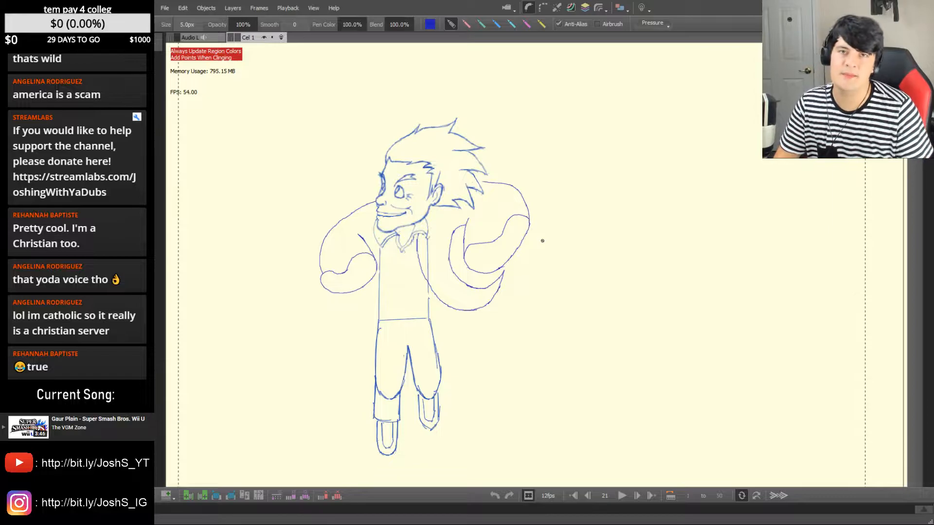
key(Left)
key(Right)
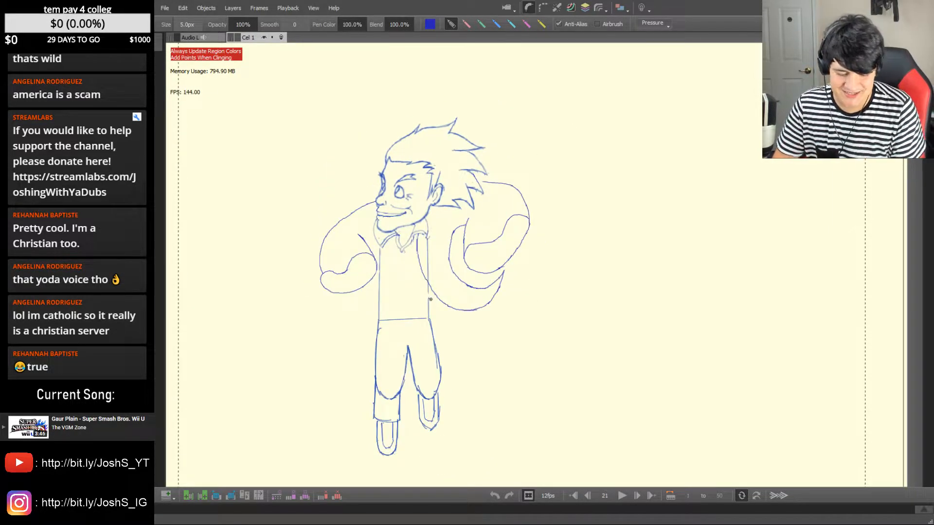
Draw the jacket's back hem line from the torso's right side outward beneath the right-side flap
key(Left)
key(Left)
key(Left)
key(Left)
key(Left)
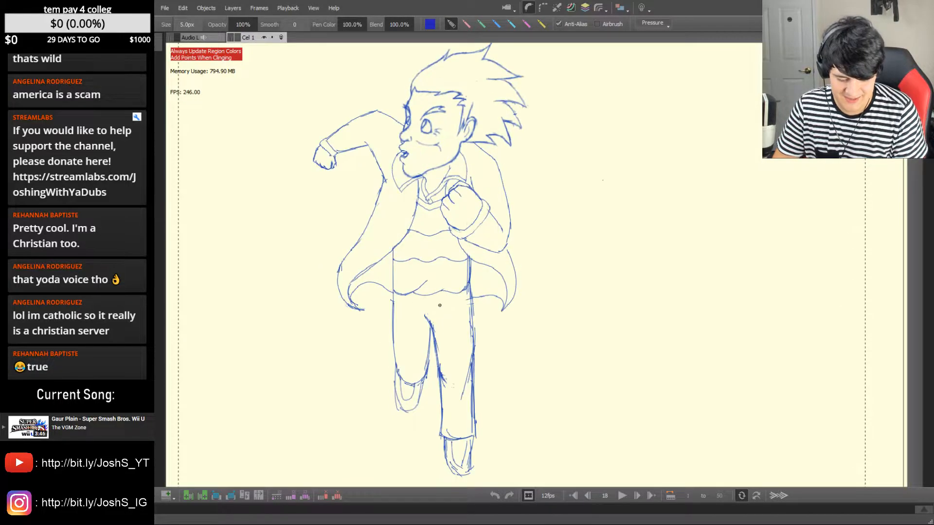
key(Right)
key(Right)
key(Right)
key(Right)
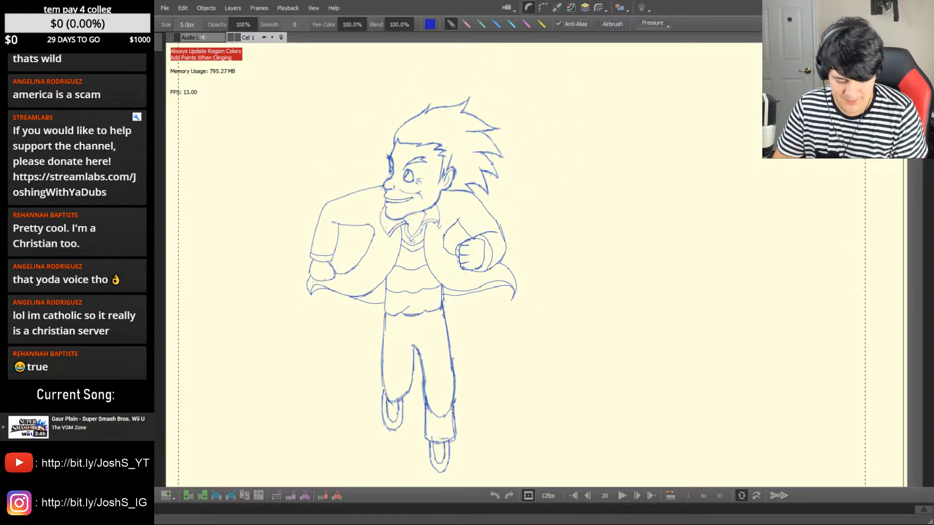
key(Right)
drag(429, 311, 484, 308)
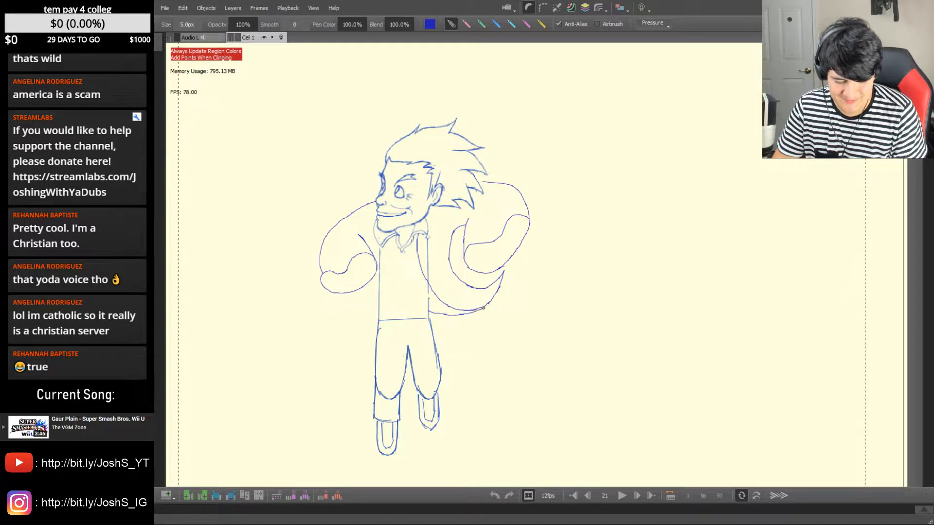
key(Left)
key(Left)
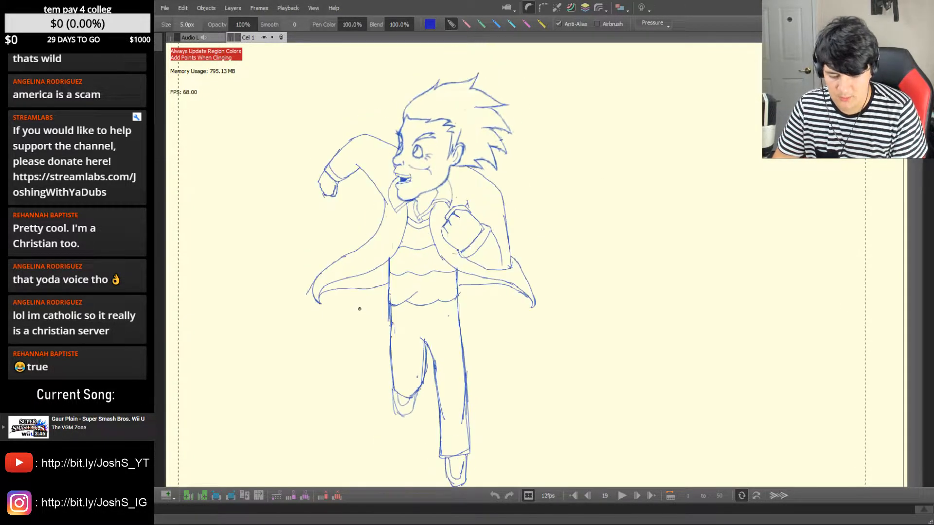
key(Right)
key(Right)
key(Left)
key(Left)
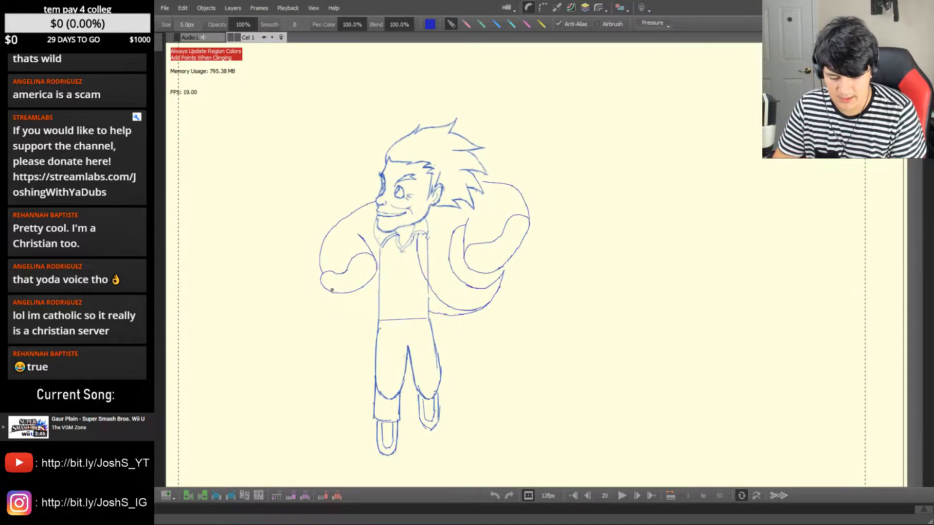
key(Right)
key(Right)
drag(340, 293, 308, 299)
key(Left)
key(Right)
key(ctrl+z)
Draw the left-side jacket flap with an upturned outer tip, curving beneath the left-side forearm toward the torso
key(Left)
key(Left)
key(Left)
key(Left)
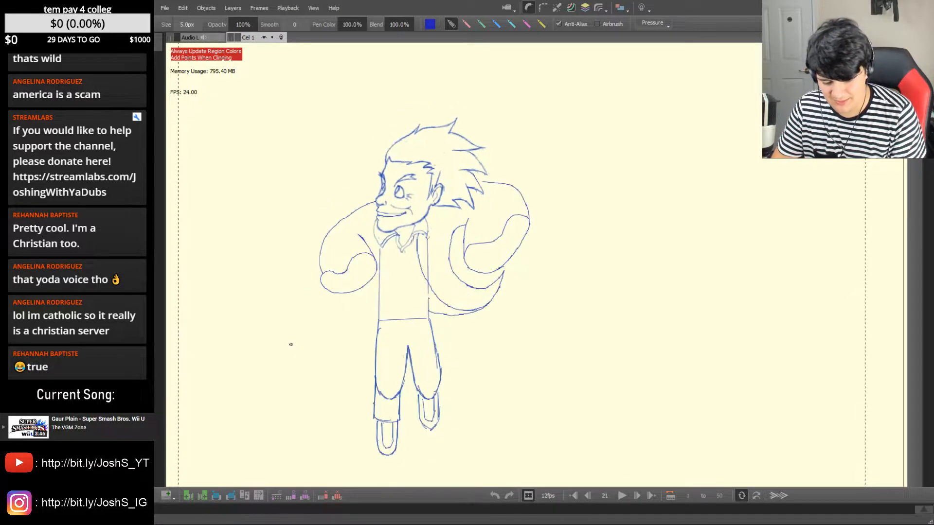
key(Right)
key(Right)
key(Right)
key(Right)
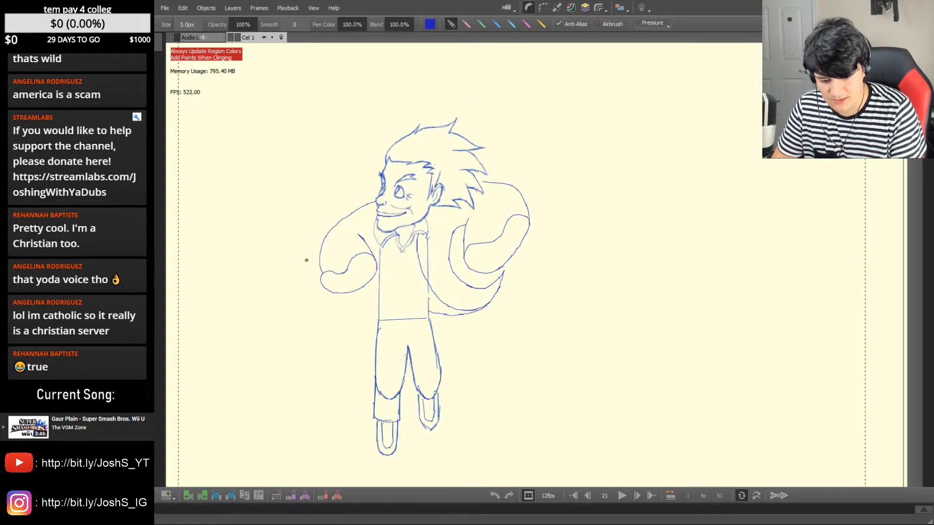
mouse_move(321, 275)
mouse_down()
mouse_move(310, 268)
mouse_move(333, 300)
mouse_move(363, 299)
mouse_up()
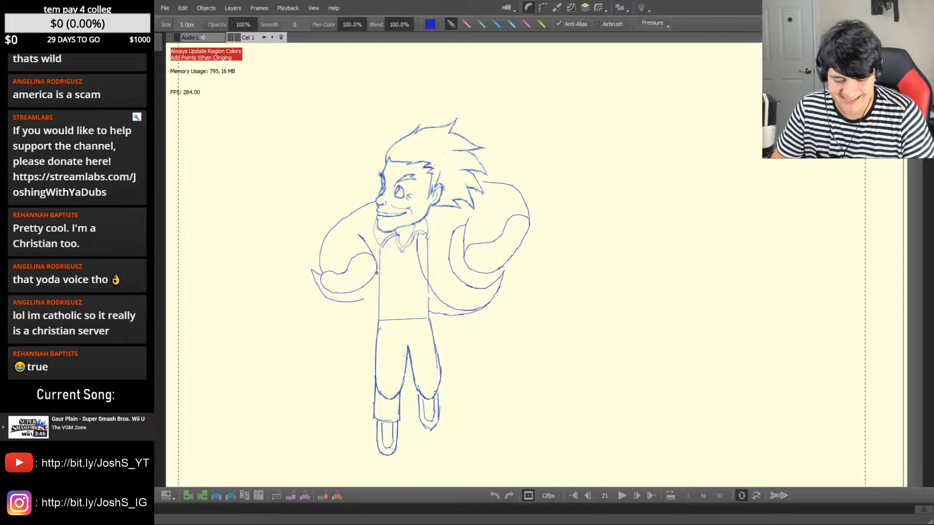
Compare the new left-side jacket flap with the jacket shapes on the neighbouring frames
key(Left)
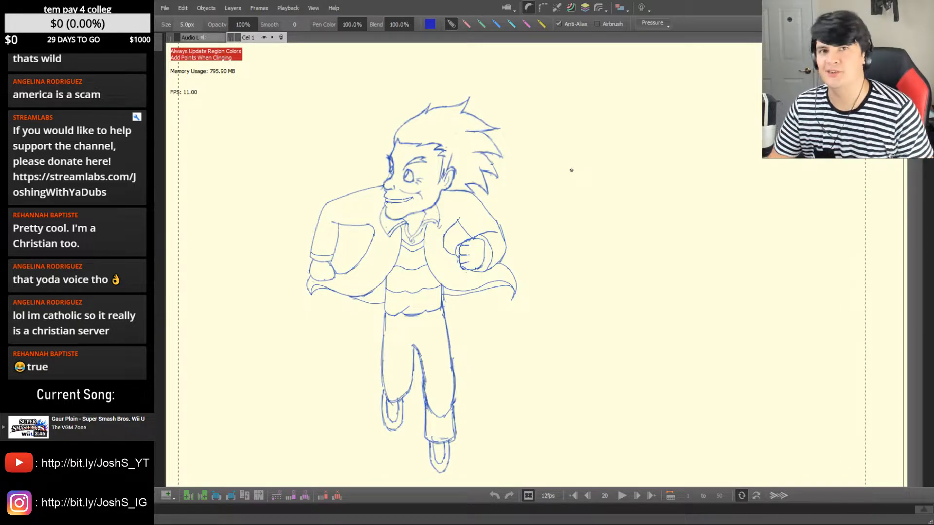
key(Left)
key(Right)
key(Right)
key(Right)
key(Left)
key(Left)
key(Left)
key(Left)
key(Left)
key(Left)
key(Right)
key(Right)
key(Right)
key(Right)
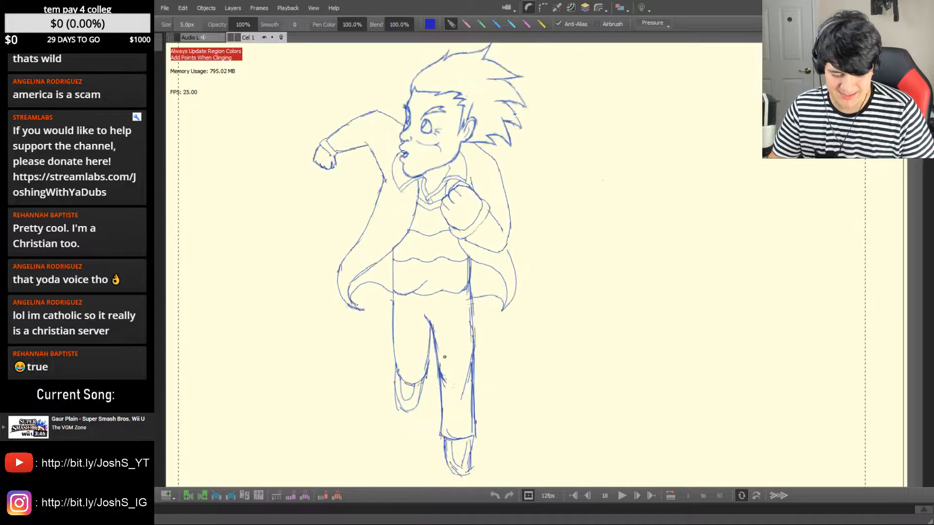
Draw the left-side jacket front edge from the collar down across the torso to join the flap below the forearm
key(Right)
key(Left)
key(Right)
mouse_move(394, 239)
mouse_down()
mouse_move(386, 285)
mouse_move(364, 299)
mouse_up()
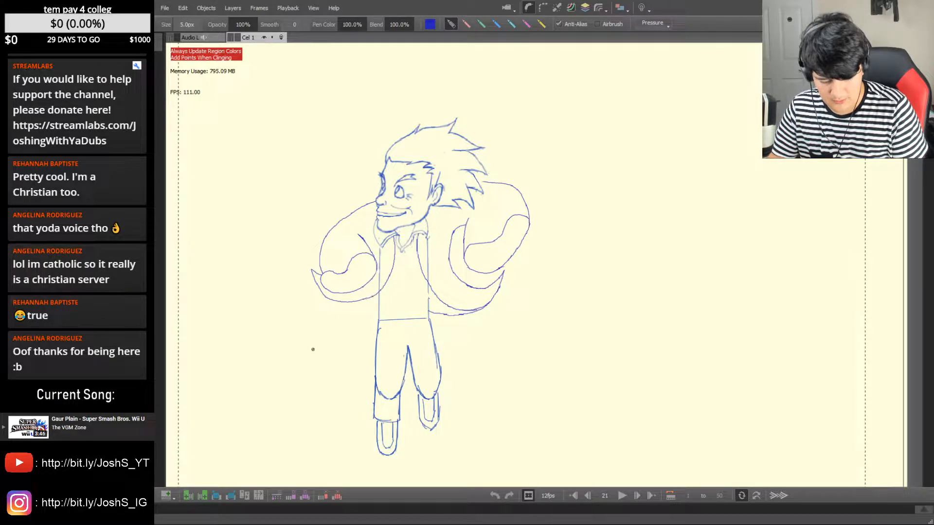
key(Left)
key(Left)
key(Right)
key(Right)
Erase the outer end of the left-side jacket flap and redraw its curve with the tip slightly farther out
key(Left)
key(Left)
key(Left)
key(Right)
key(Right)
key(Right)
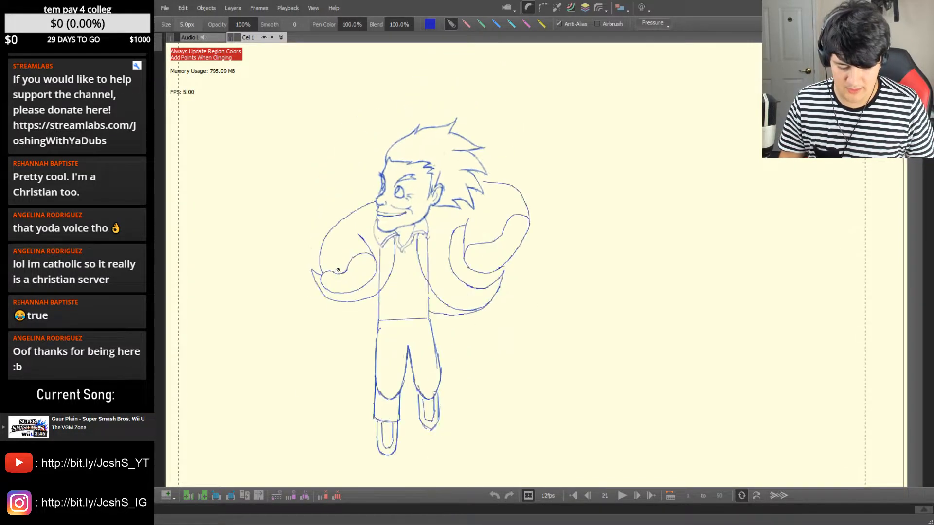
key(e)
mouse_move(314, 277)
mouse_down()
mouse_move(313, 269)
mouse_move(329, 301)
mouse_up()
key(b)
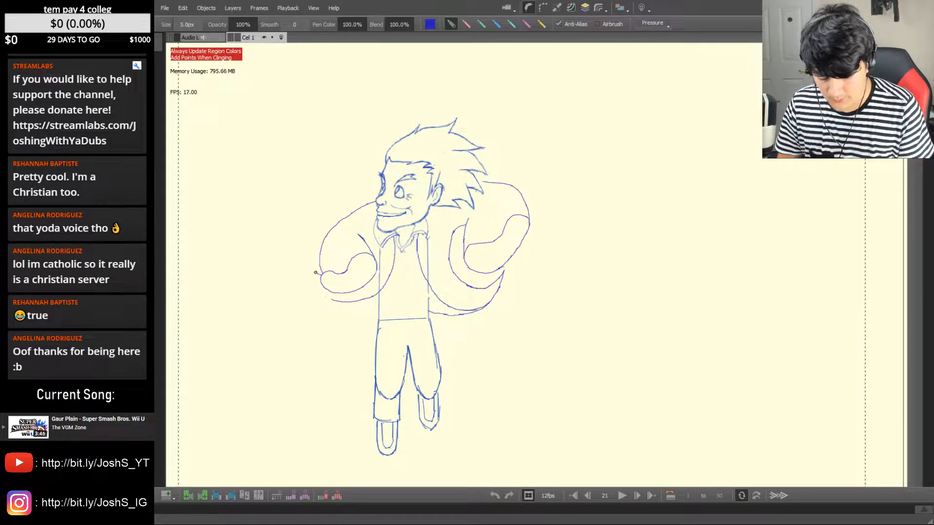
drag(310, 265, 339, 303)
Review both completed jacket flaps on frame 21 in motion against the frames around it
key(Left)
key(Left)
key(Left)
key(Left)
key(Right)
key(Right)
key(Right)
key(Right)
key(Right)
key(Left)
key(Left)
key(Left)
key(Left)
key(Left)
key(Right)
key(Right)
key(Right)
key(Right)
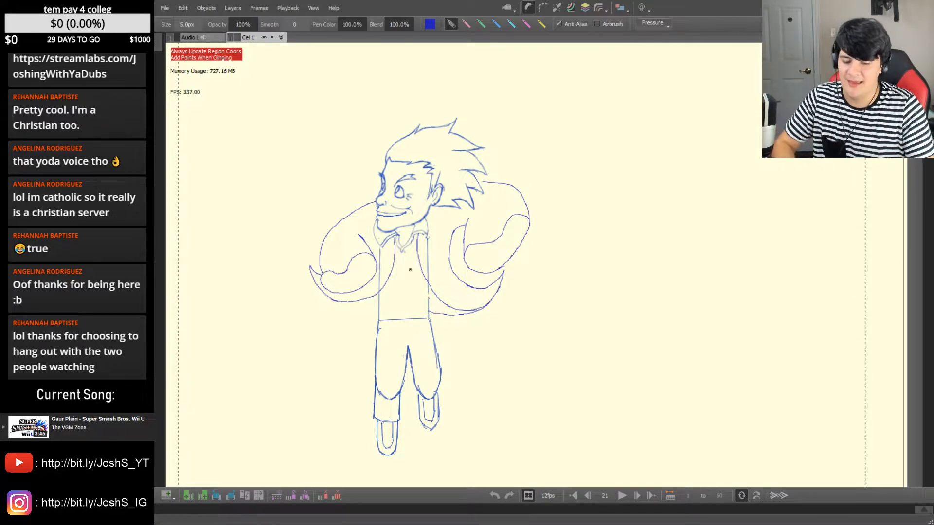
Draw the jacket's lower back edge as a curve beneath the left-side flap on frame 21, using the preceding frames as reference
key(Left)
key(Left)
key(Left)
key(Left)
key(Right)
key(Right)
key(Right)
key(Right)
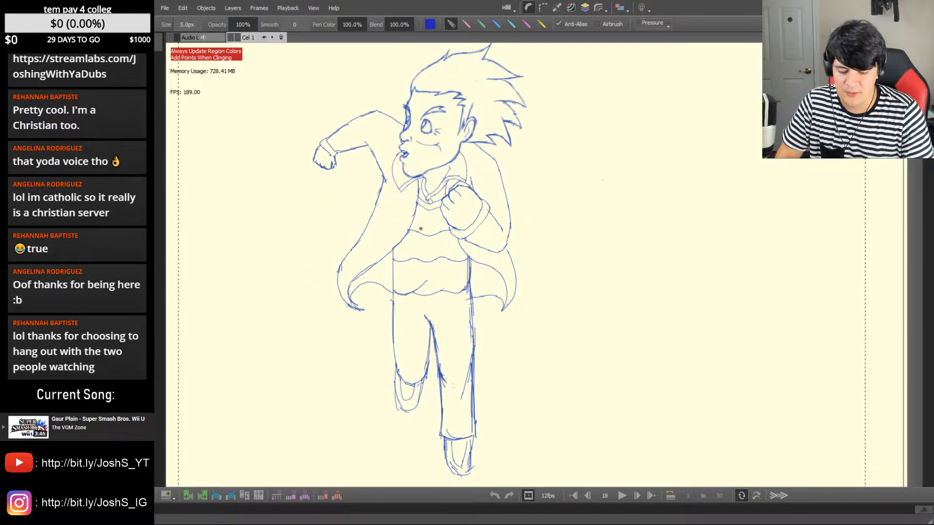
key(Left)
key(Right)
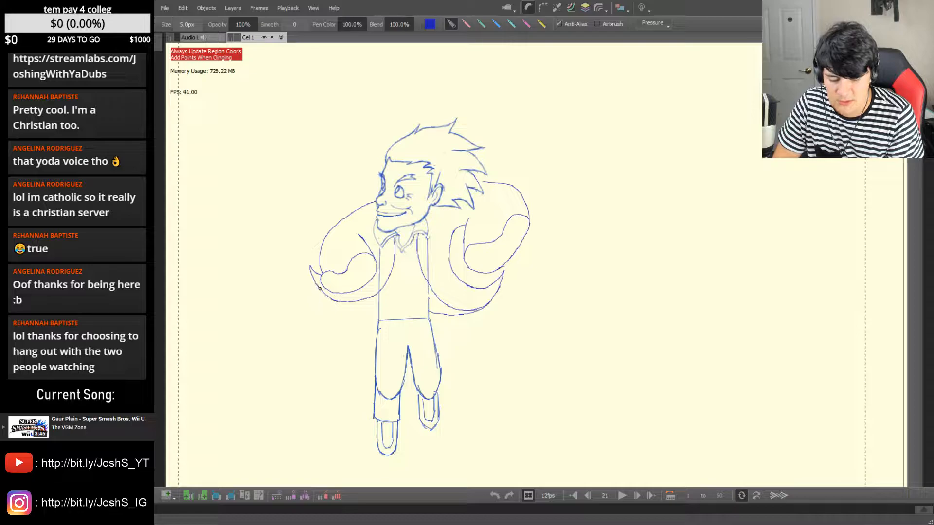
drag(346, 311, 361, 313)
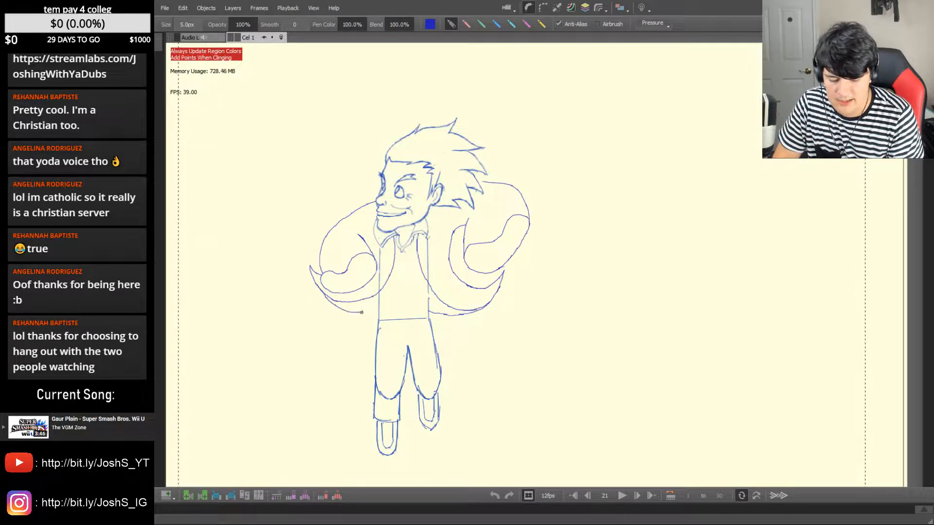
Check the new lower jacket edge in motion against the frames around frame 21
key(Left)
key(Left)
key(Left)
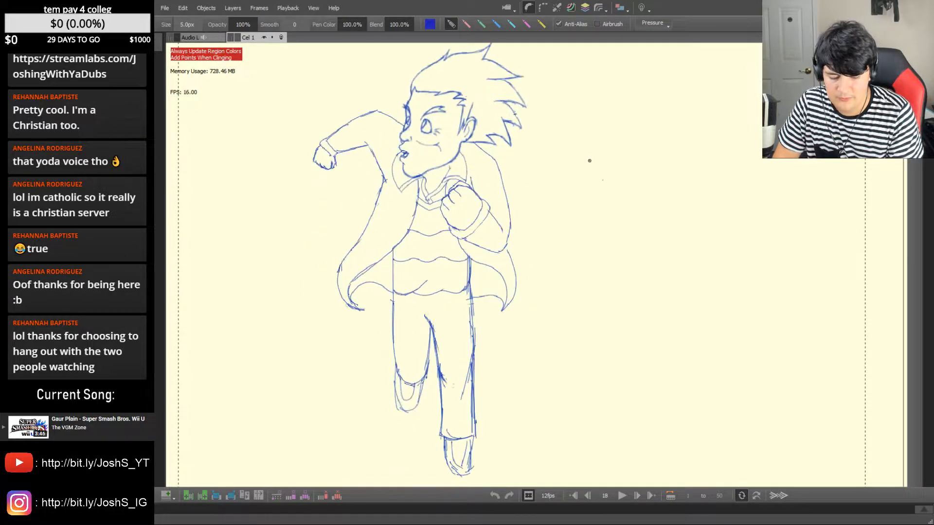
key(Right)
key(Right)
key(Right)
key(Right)
key(Left)
key(Left)
key(Left)
key(Left)
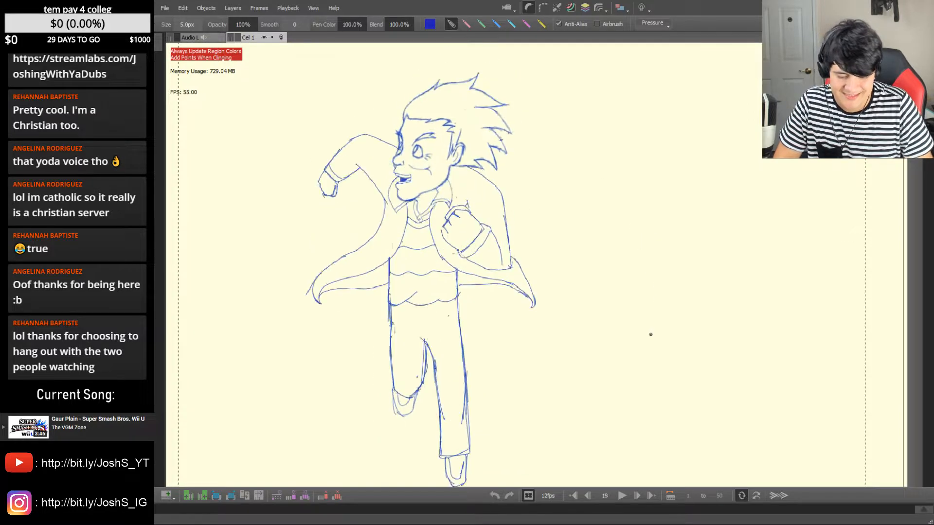
key(Right)
key(Right)
key(Right)
key(Right)
key(Right)
Review the earlier running frames back to frame 11 and return to frame 21
key(Left)
key(Left)
key(Left)
key(Left)
key(Left)
key(Left)
key(Left)
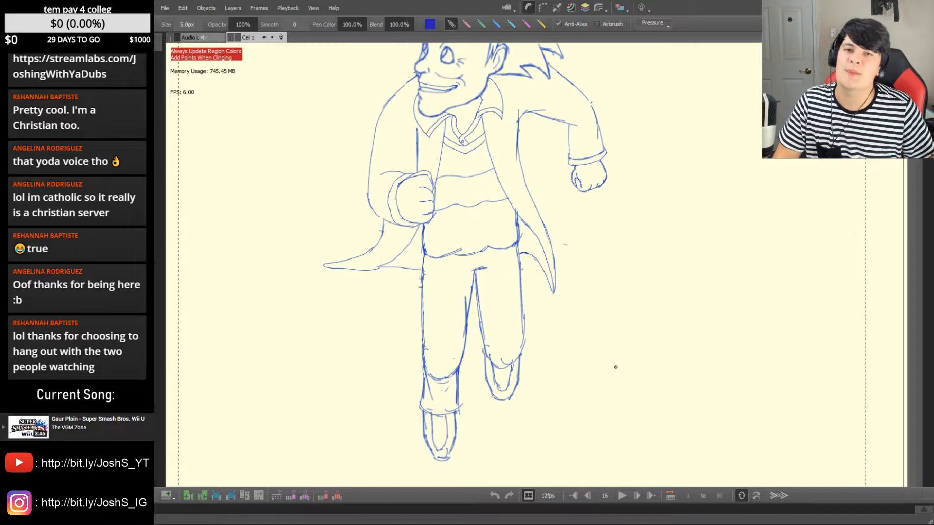
key(Left)
key(Left)
key(Left)
key(Left)
key(Left)
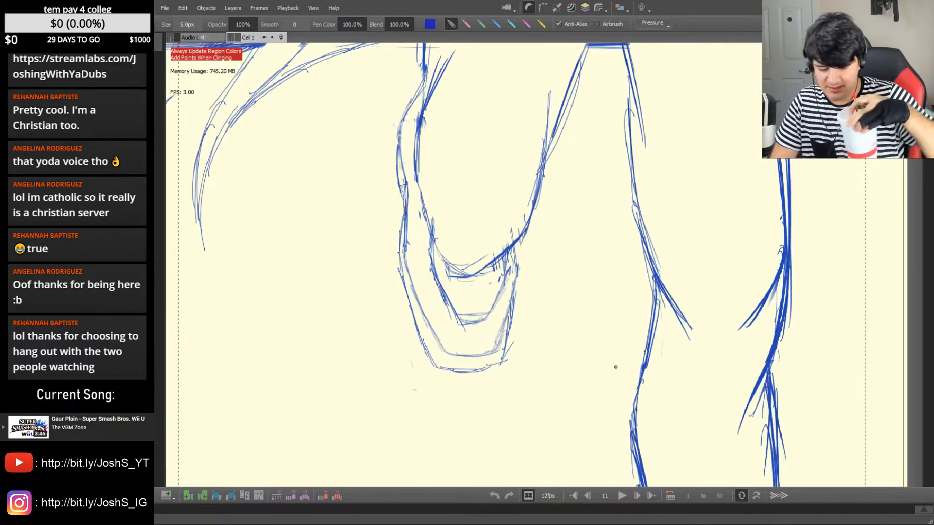
key(Right)
key(Right)
key(Right)
key(Right)
key(Right)
key(Right)
key(Right)
key(Right)
key(Right)
key(Right)
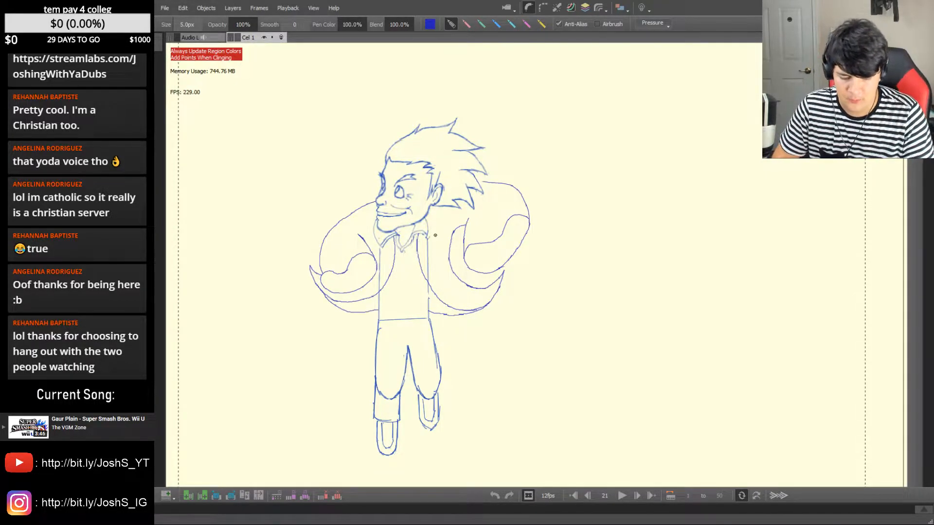
Examine the collar and jacket front on frame 21 up close against the neighbouring frames
key(Left)
key(Left)
key(Right)
key(Right)
key(z)
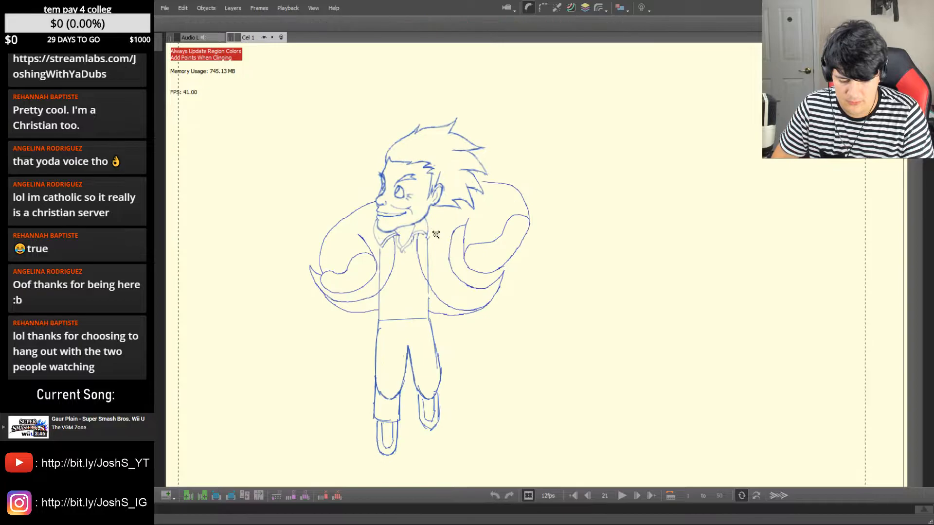
drag(436, 234, 483, 183)
click(457, 205)
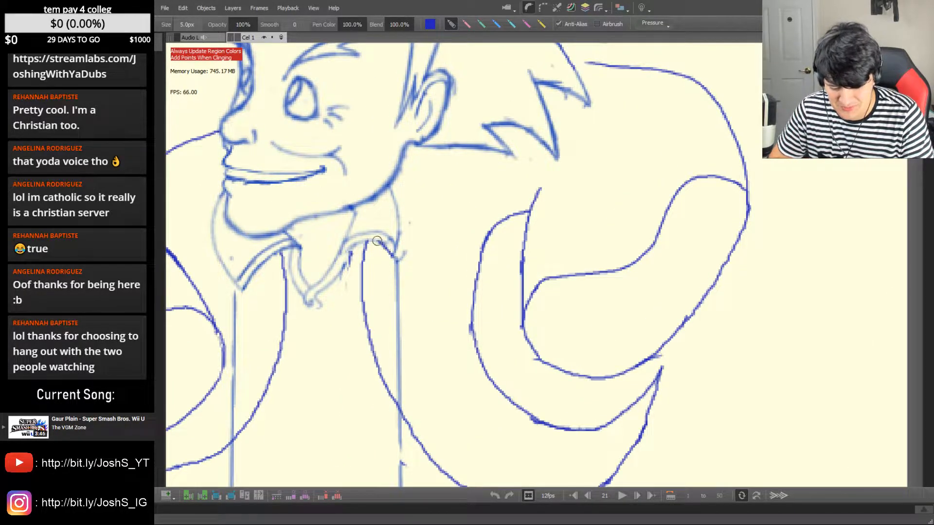
key(Left)
key(Left)
key(Right)
key(Right)
key(Right)
key(Left)
key(space)
key(z)
mouse_move(443, 237)
mouse_down()
mouse_move(428, 293)
mouse_move(433, 317)
mouse_move(458, 296)
mouse_up()
key(space)
key(Left)
key(Right)
Erase the left end of the straight waistline and draw the first curved fold of the shirt hem in its place
key(e)
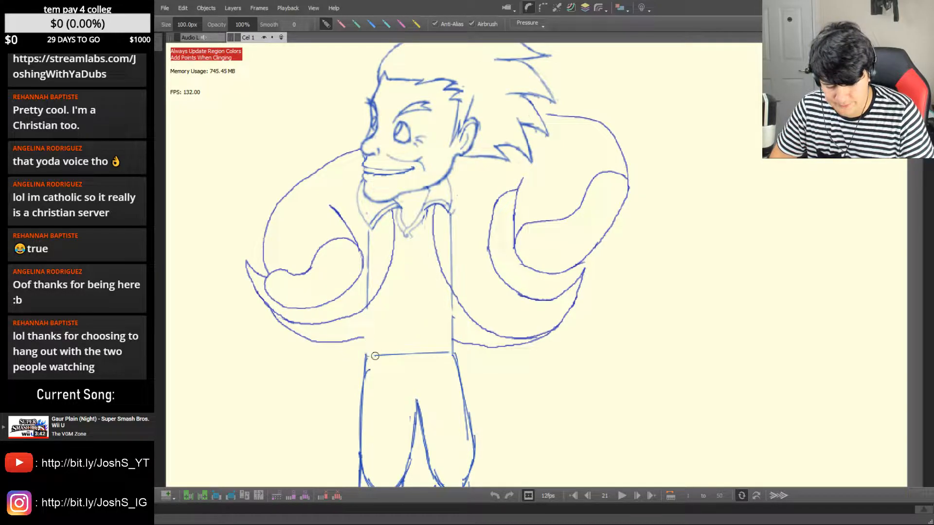
key(b)
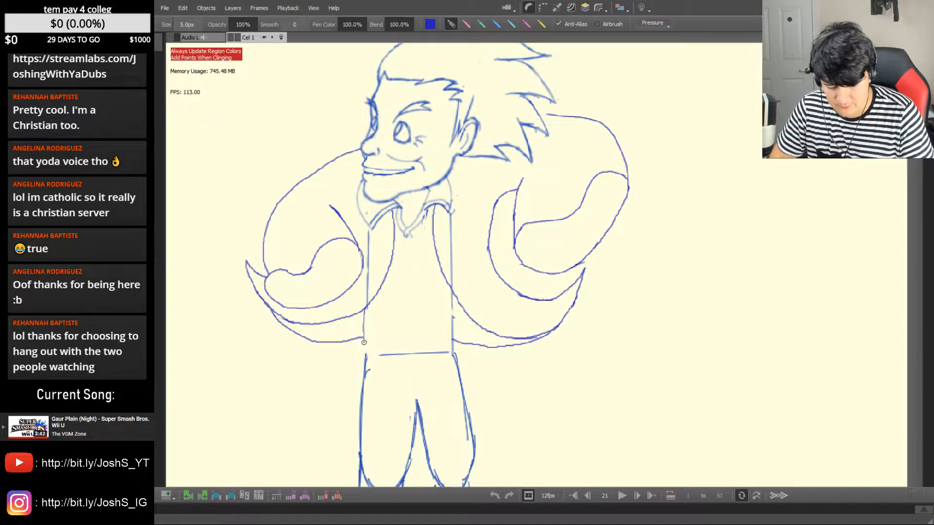
drag(394, 351, 405, 340)
key(Left)
key(Right)
Replace the rest of the straight waistline with curved hem folds and redraw the shirt's lower right edge
key(e)
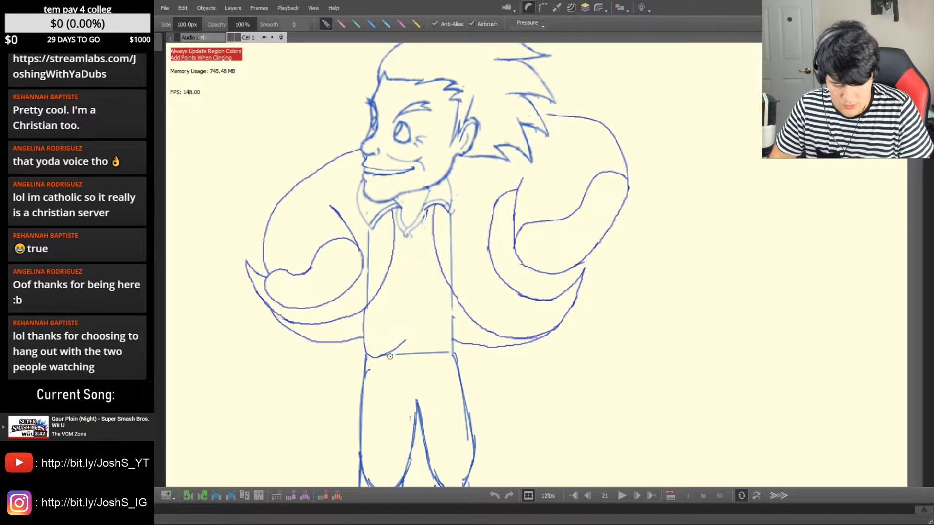
key(b)
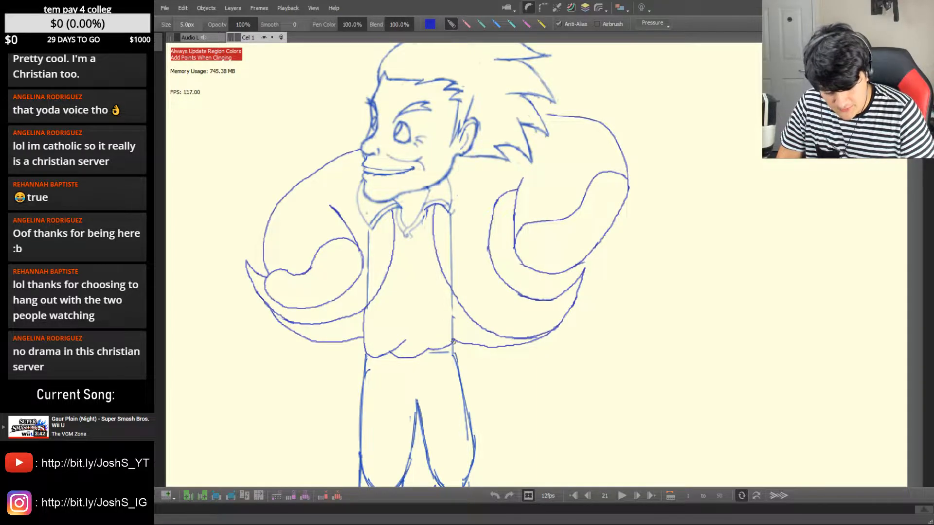
key(Left)
key(Right)
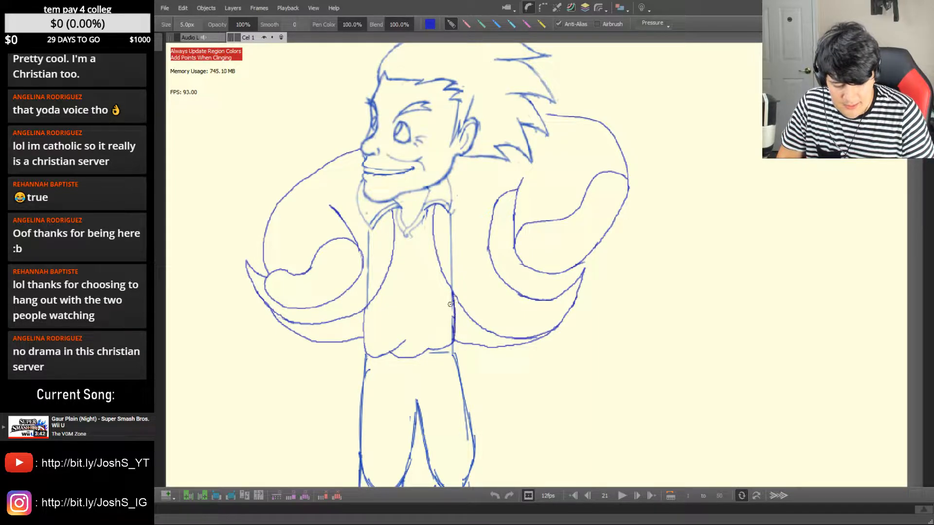
key(e)
drag(450, 337, 437, 354)
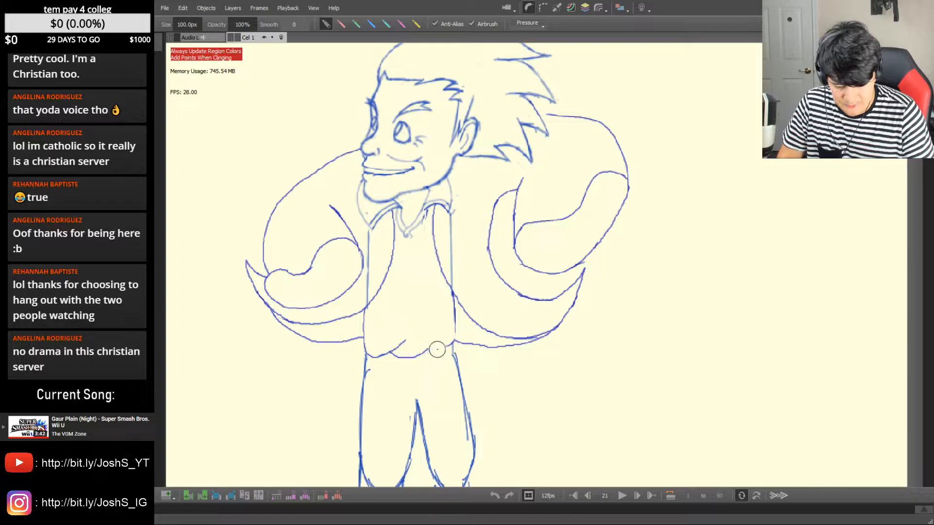
key(b)
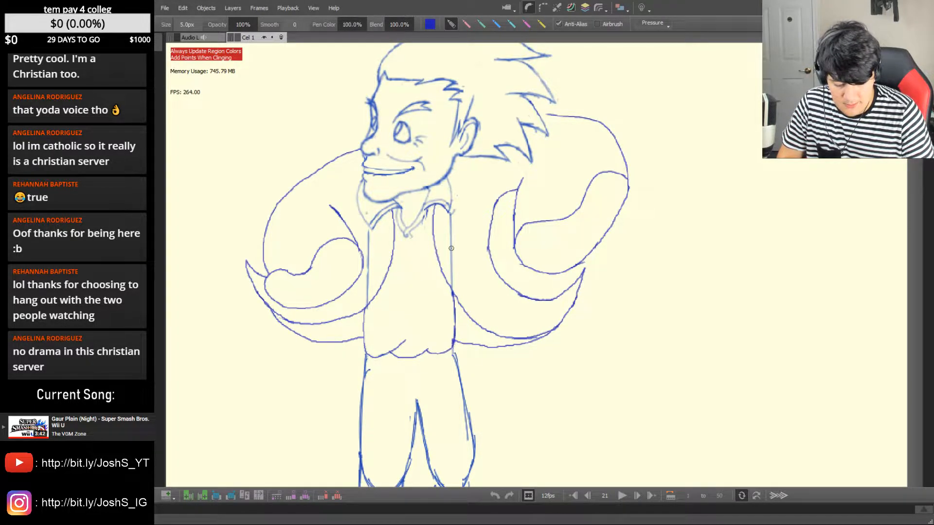
Erase the straight torso guidelines that run through the jacket on both sides of the chest
key(Left)
key(Right)
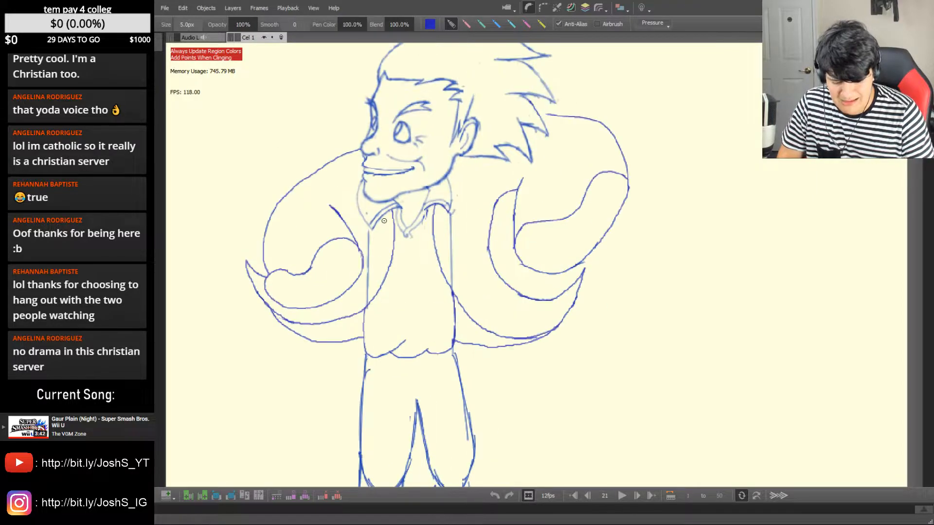
key(e)
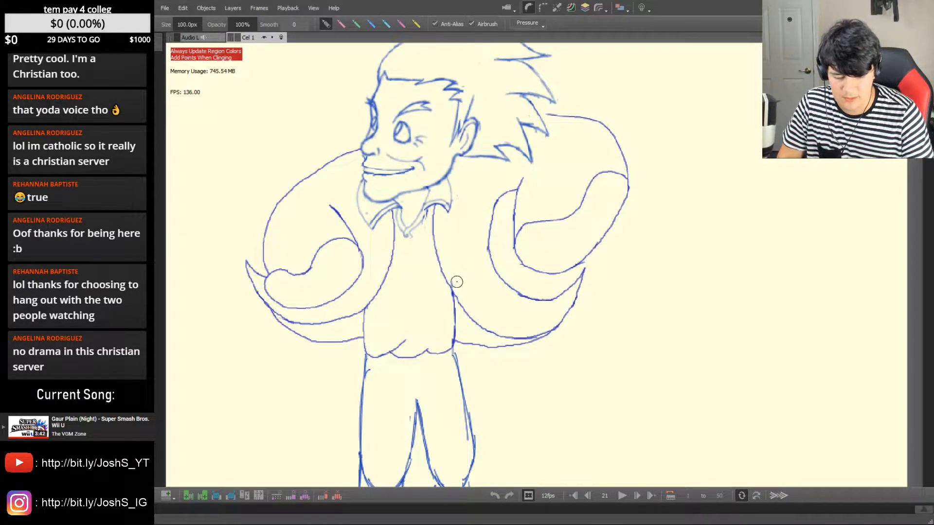
key(b)
Draw a wavy stripe across the lower shirt just above the hem, following the stripes on the preceding frames
key(Left)
key(Left)
key(Left)
key(Right)
key(Right)
key(Right)
key(Left)
key(Right)
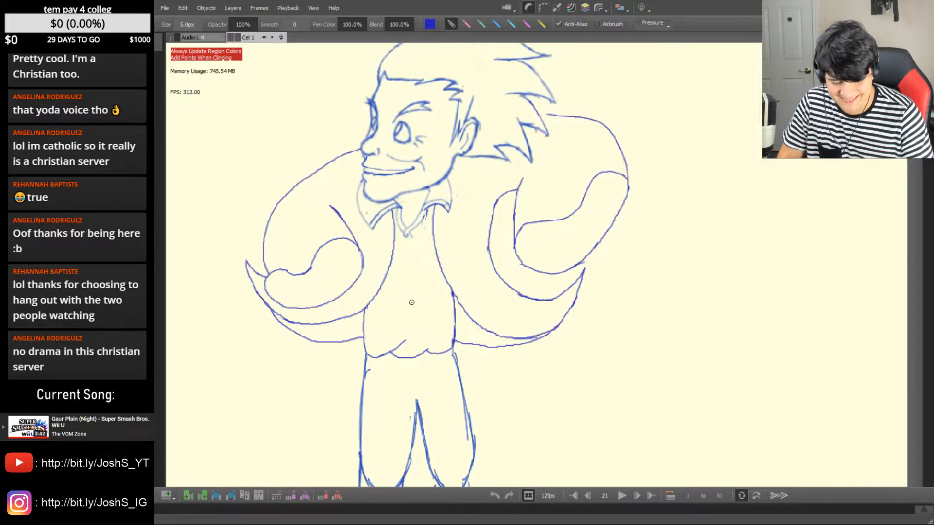
key(Left)
key(Right)
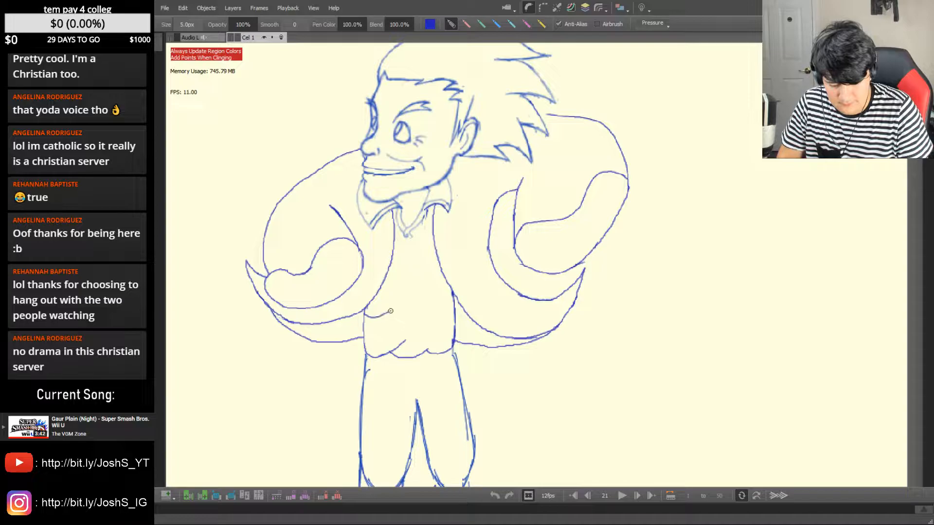
drag(426, 316, 435, 309)
Erase the right part of the lower shirt stripe and redraw it to meet the shirt's right edge
key(Left)
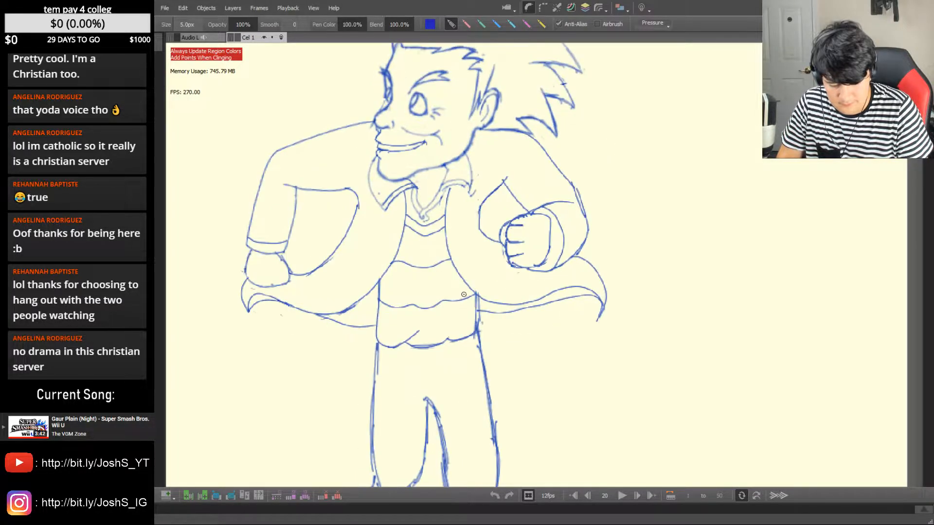
key(Right)
key(e)
mouse_move(436, 310)
mouse_down()
mouse_move(409, 321)
mouse_move(419, 315)
mouse_up()
key(b)
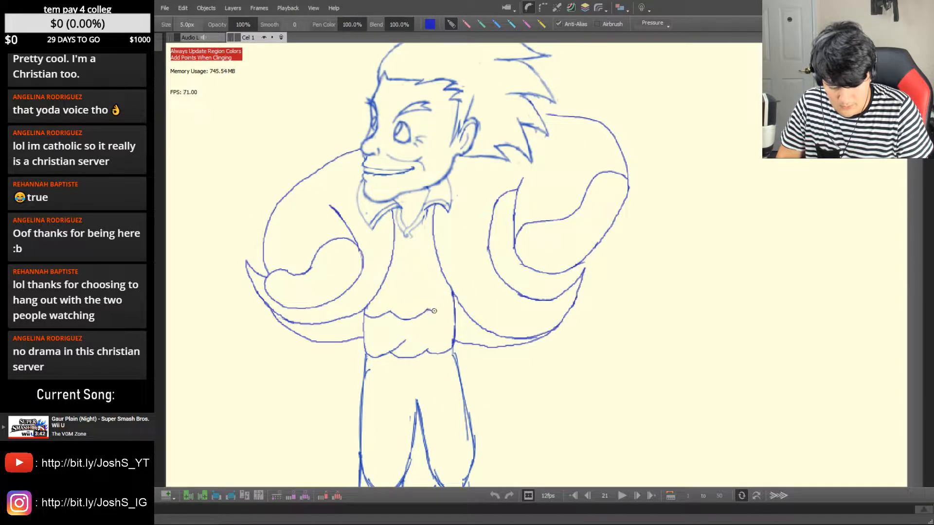
key(comma)
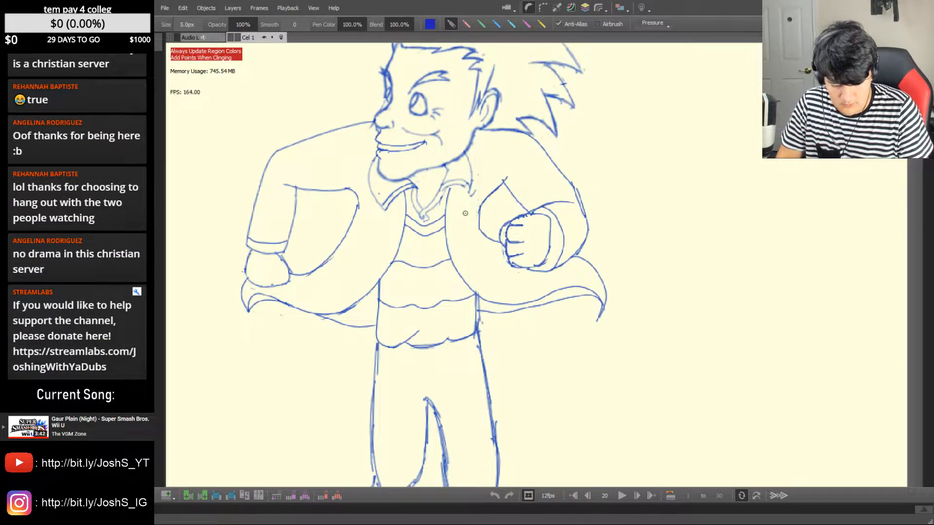
key(period)
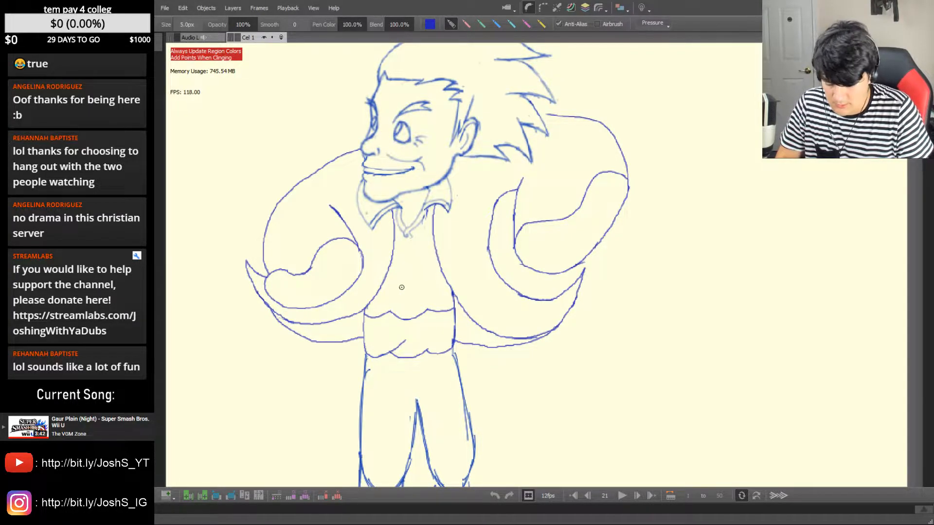
Draw a gently curved upper stripe across the shirt between the two jacket front edges, matching frame 20
key(Left)
key(Right)
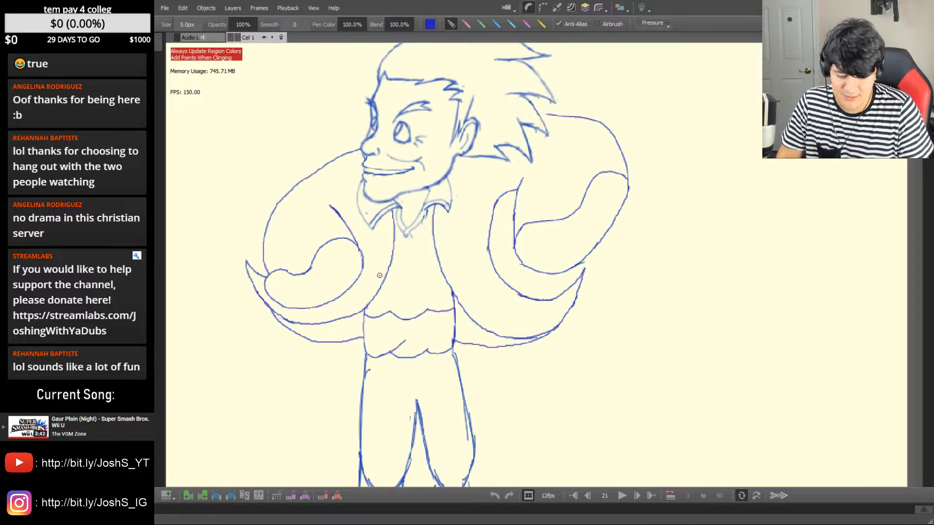
key(Left)
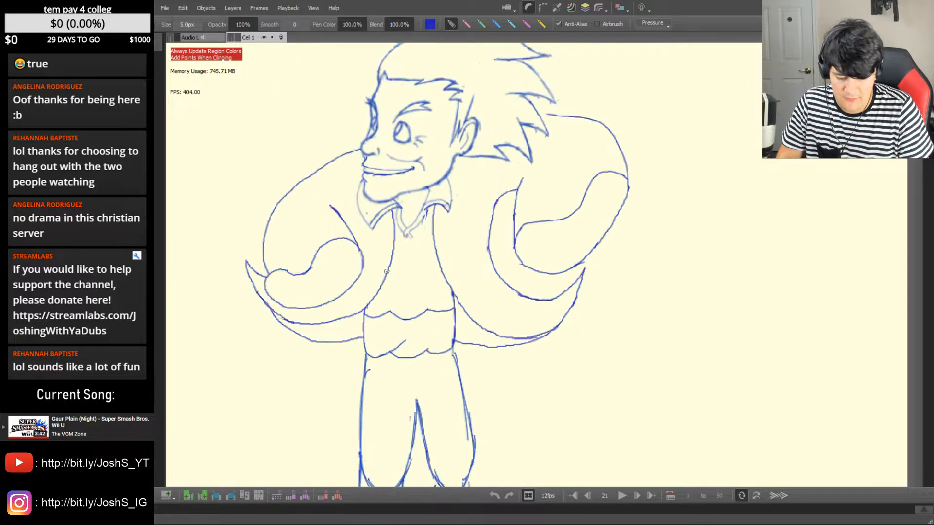
drag(389, 272, 432, 270)
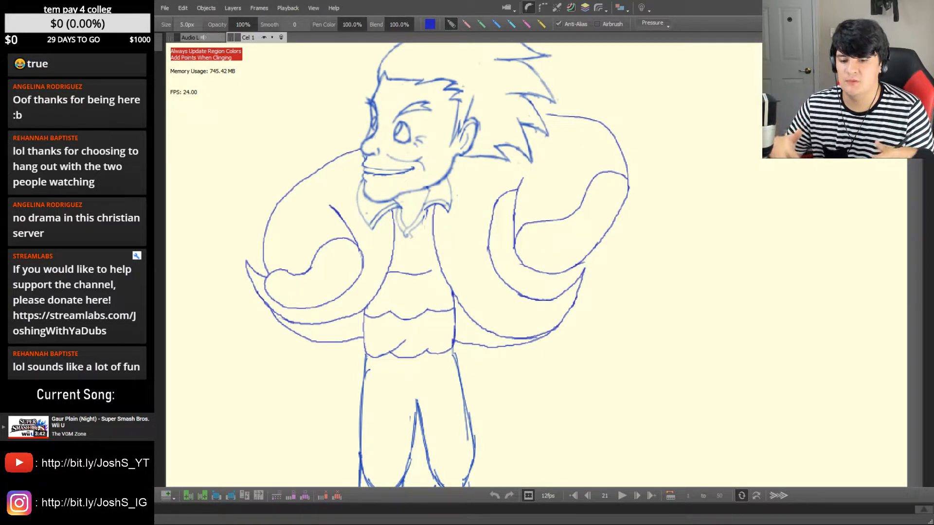
mouse_move(425, 276)
mouse_down()
mouse_move(390, 272)
mouse_move(415, 276)
mouse_up()
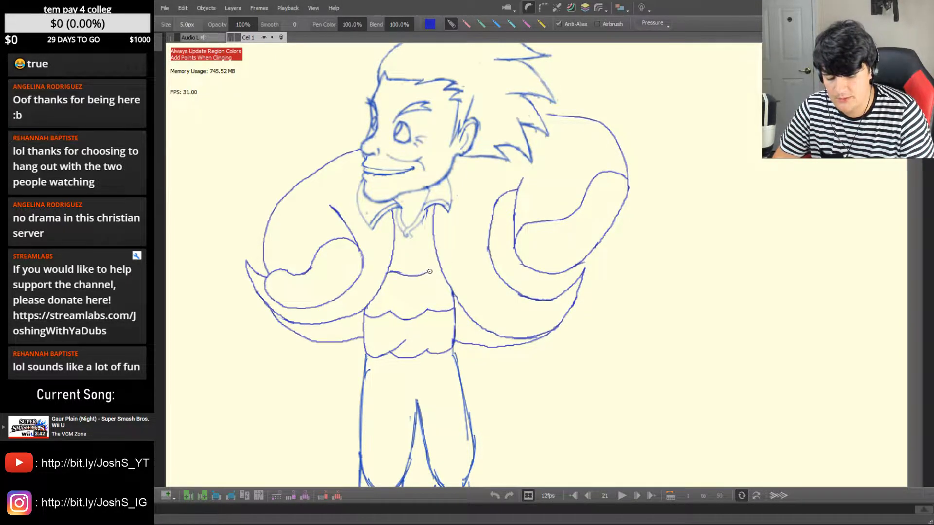
key(Left)
key(Left)
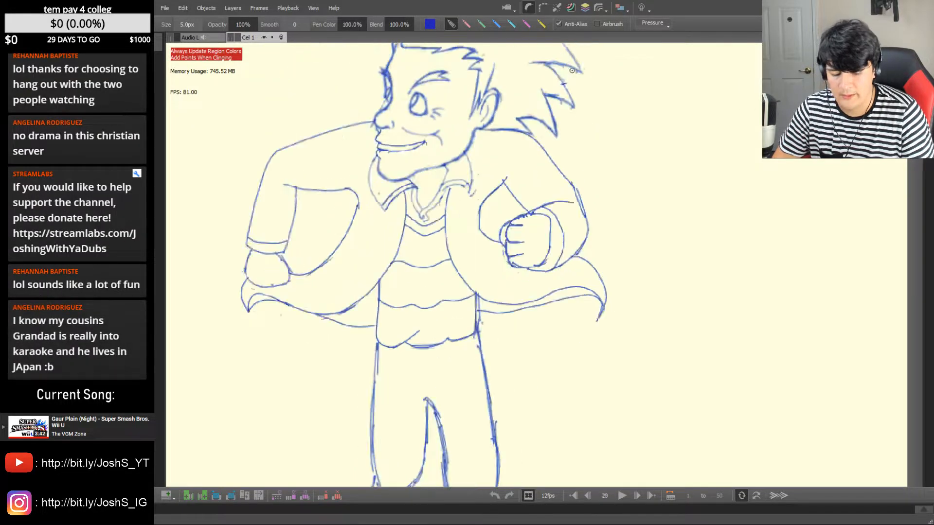
key(Right)
key(Right)
Erase the wavy middle of the lower shirt stripe, leaving a short piece at each side
key(e)
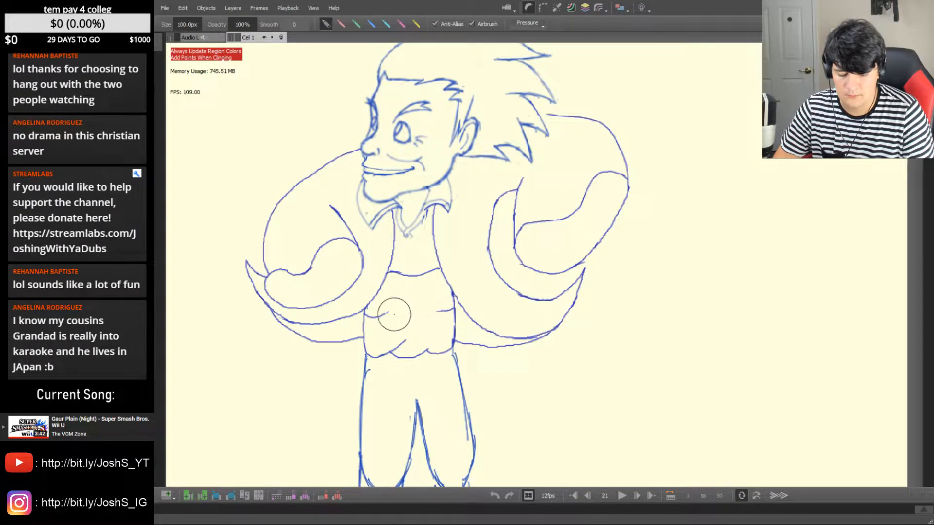
key(b)
key(Left)
key(Left)
key(Right)
key(Right)
key(e)
drag(389, 312, 382, 313)
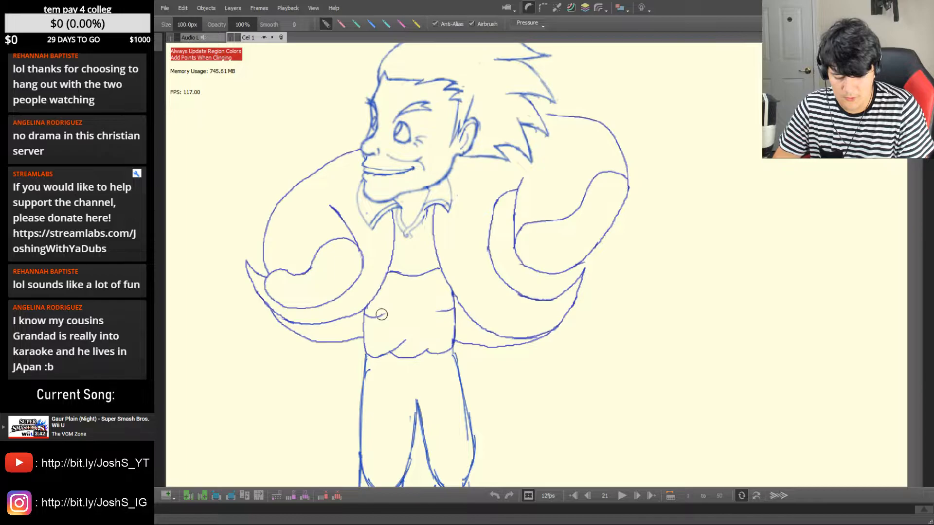
Extend the left piece of frame 21's lower shirt stripe toward the middle in a shallow dip, following frame 20
key(b)
drag(372, 316, 379, 318)
key(Left)
key(Right)
key(e)
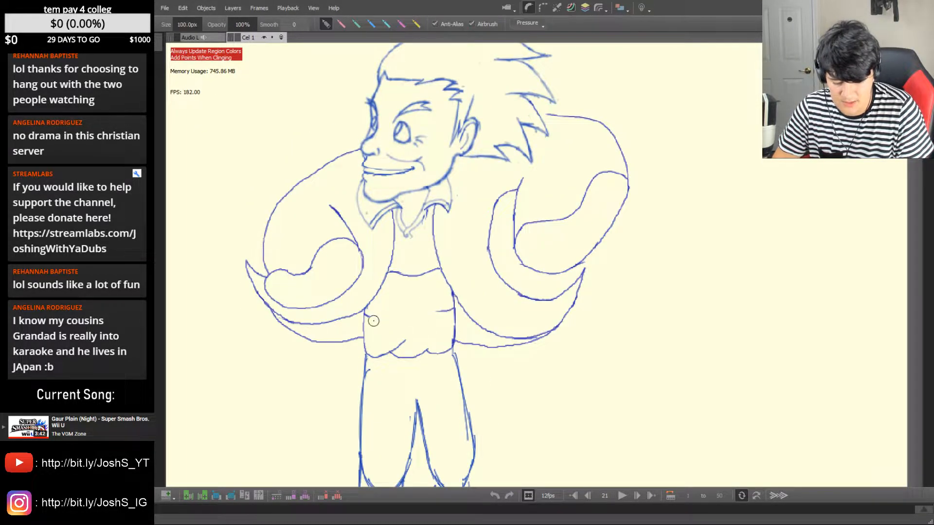
key(b)
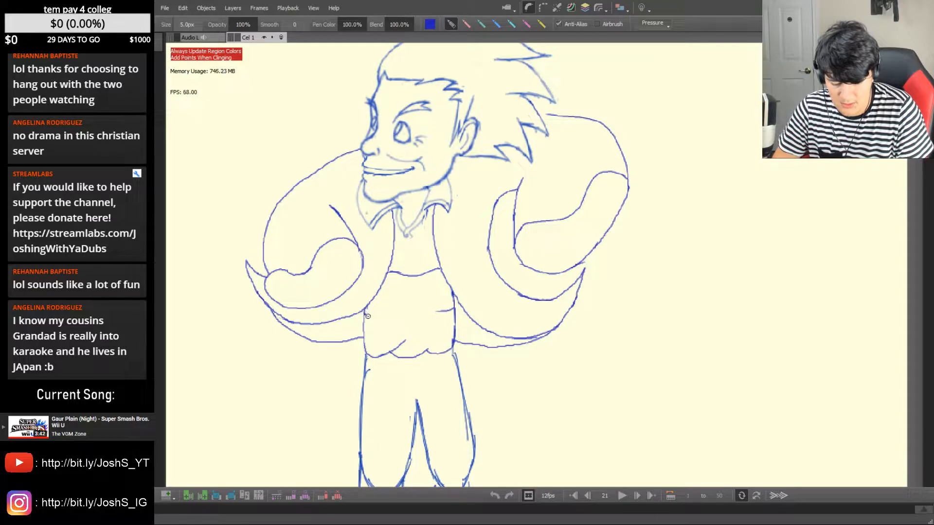
key(Left)
key(Right)
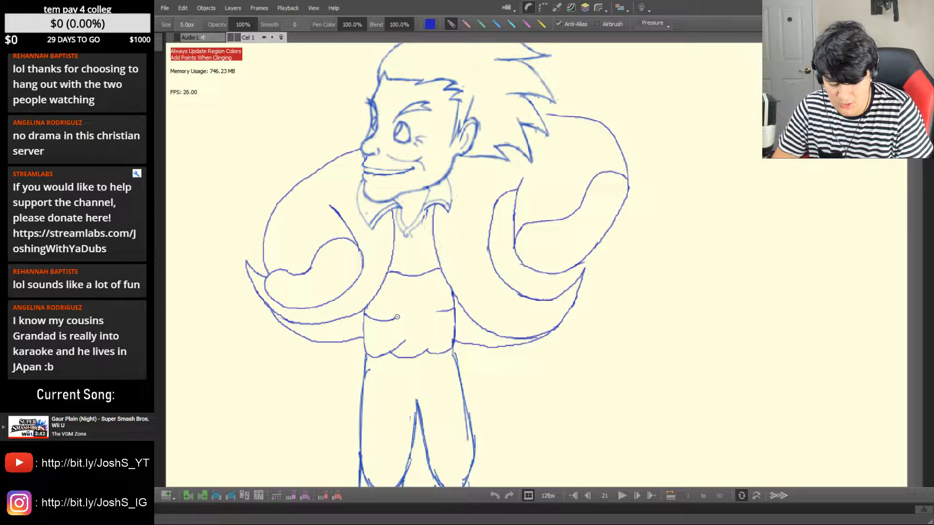
key(Left)
key(Right)
drag(401, 318, 410, 319)
key(ctrl+z)
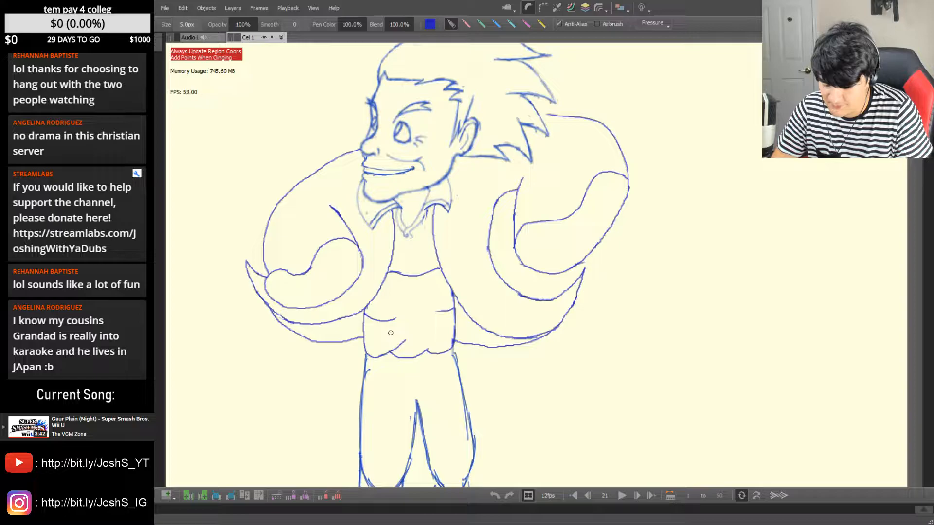
Trim the inner end of the left stripe piece and redraw it rising slightly toward the shirt's middle
key(Left)
key(Left)
key(Right)
key(Right)
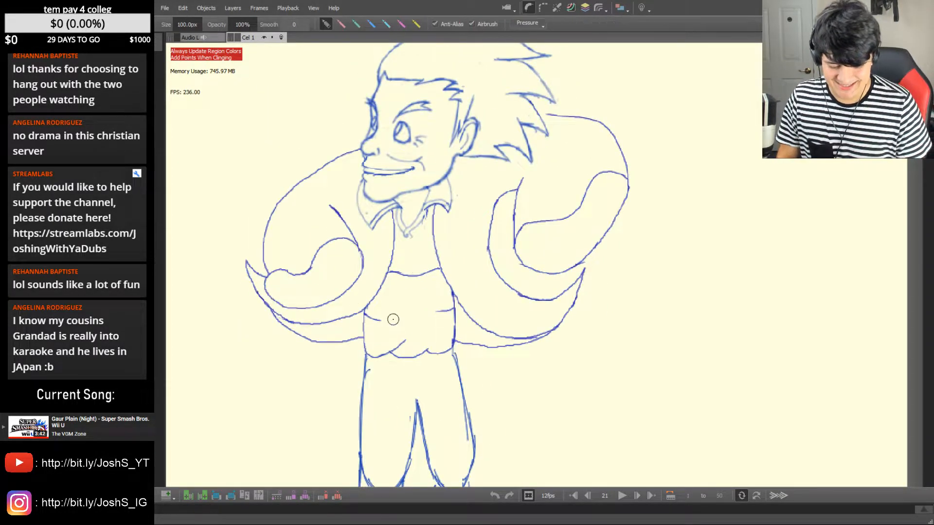
key(Left)
key(Right)
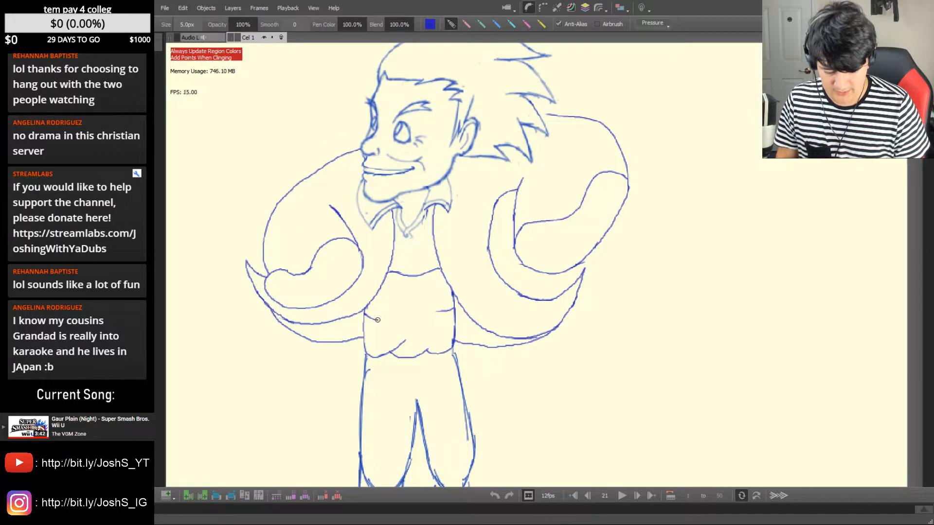
drag(379, 320, 400, 317)
key(Left)
key(Right)
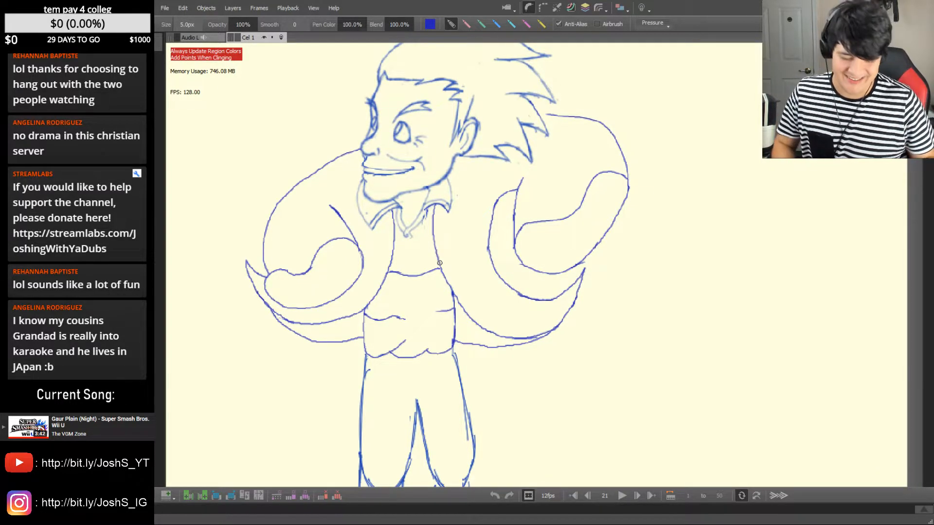
Shorten the left stripe piece again and redraw its tip to follow the wave on frames 19 and 20
key(e)
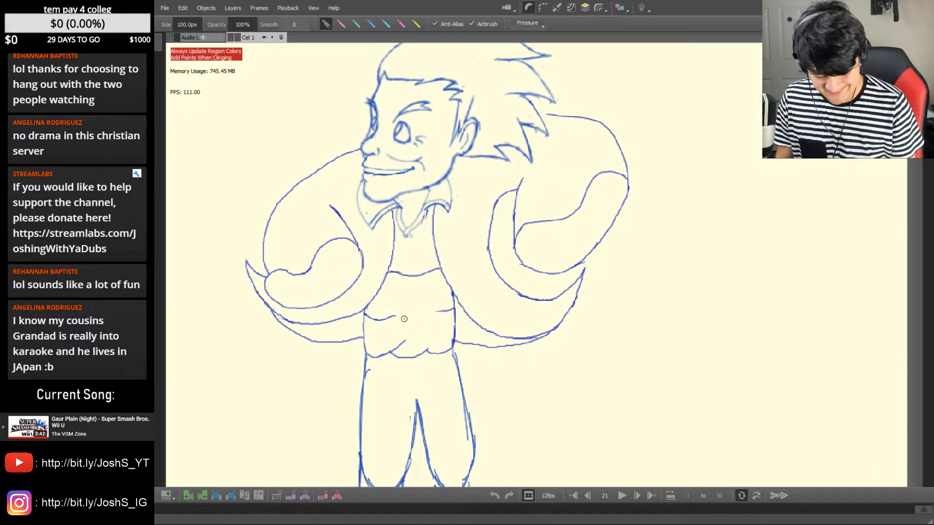
key(b)
key(Left)
key(Left)
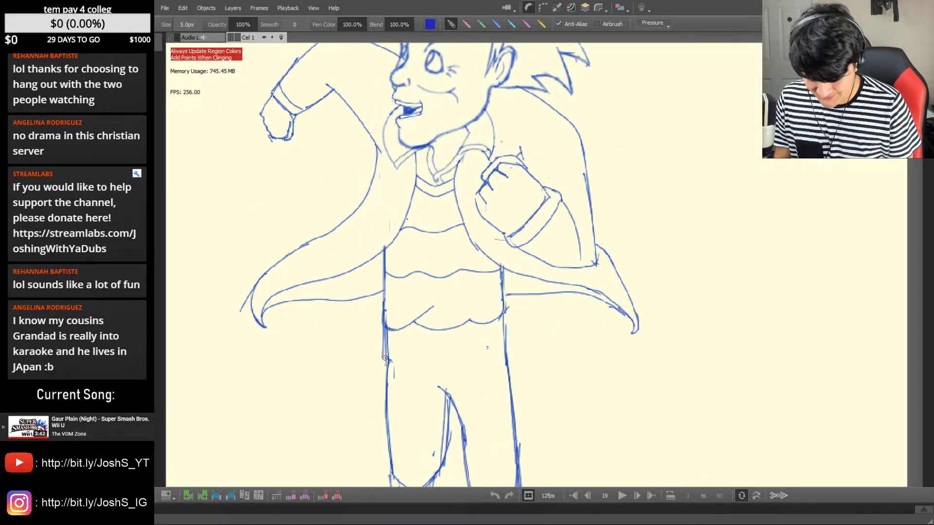
key(Right)
key(Right)
key(e)
key(b)
mouse_move(386, 319)
mouse_down()
mouse_move(425, 320)
mouse_move(494, 302)
mouse_move(431, 319)
mouse_move(395, 315)
mouse_move(383, 331)
mouse_move(395, 314)
mouse_move(446, 308)
mouse_move(401, 316)
mouse_up()
key(Left)
key(Right)
Trim the left stripe piece's tip and draw the wavy middle section joining it to the right piece
key(e)
key(b)
key(Left)
key(Right)
key(e)
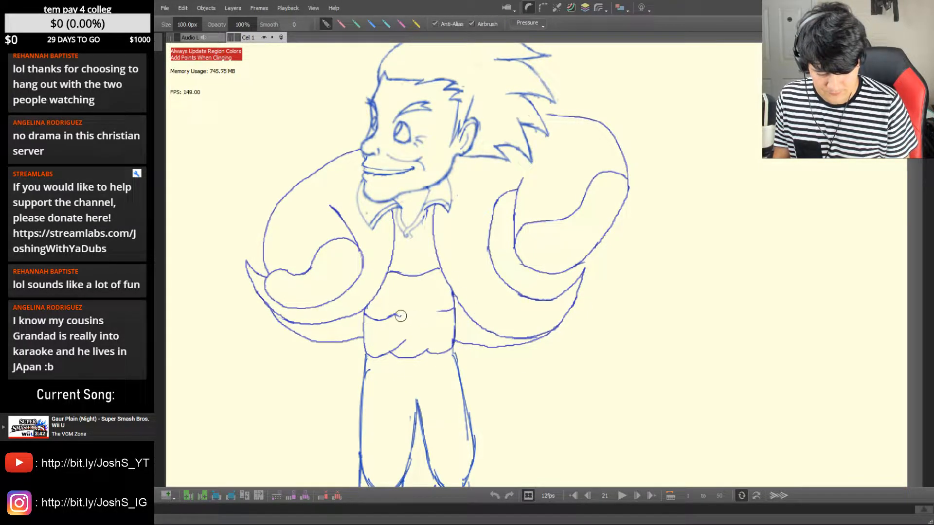
key(b)
key(Left)
key(Right)
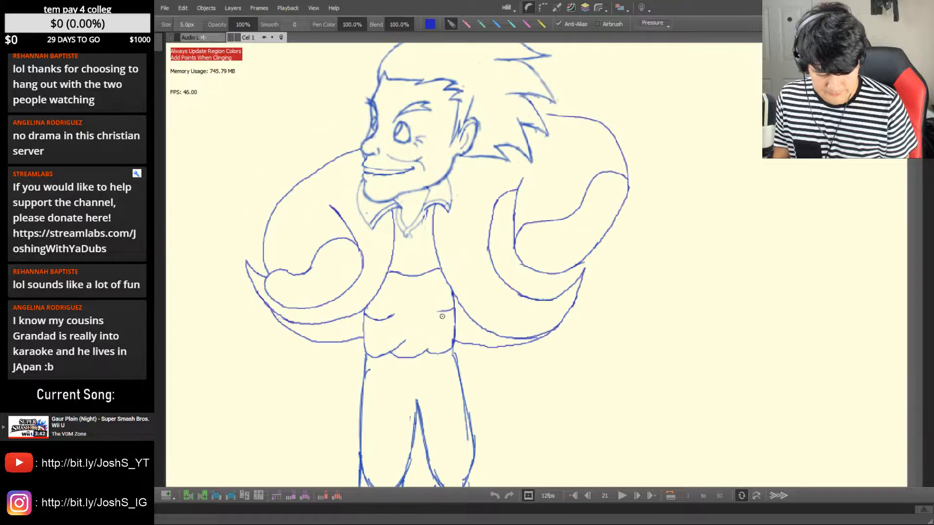
key(e)
key(b)
key(Left)
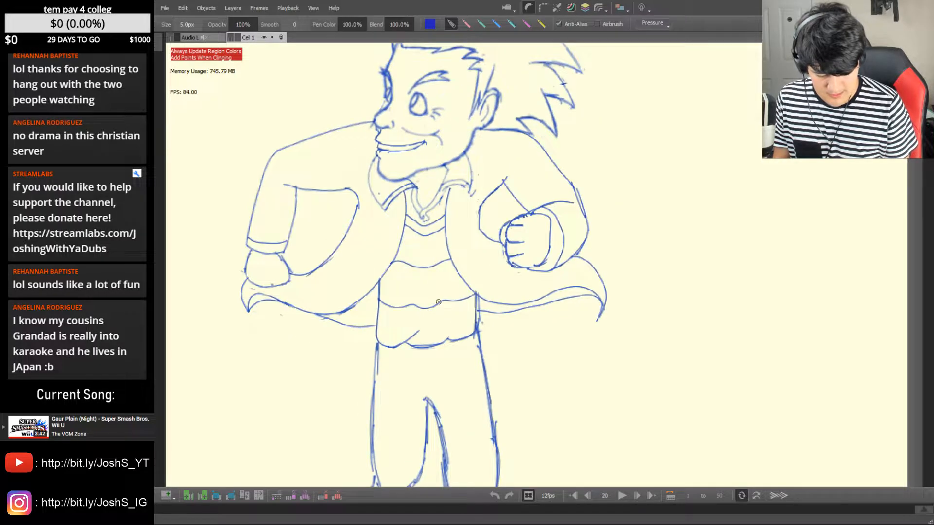
key(Right)
mouse_move(431, 310)
mouse_down()
mouse_move(452, 305)
mouse_move(397, 317)
mouse_up()
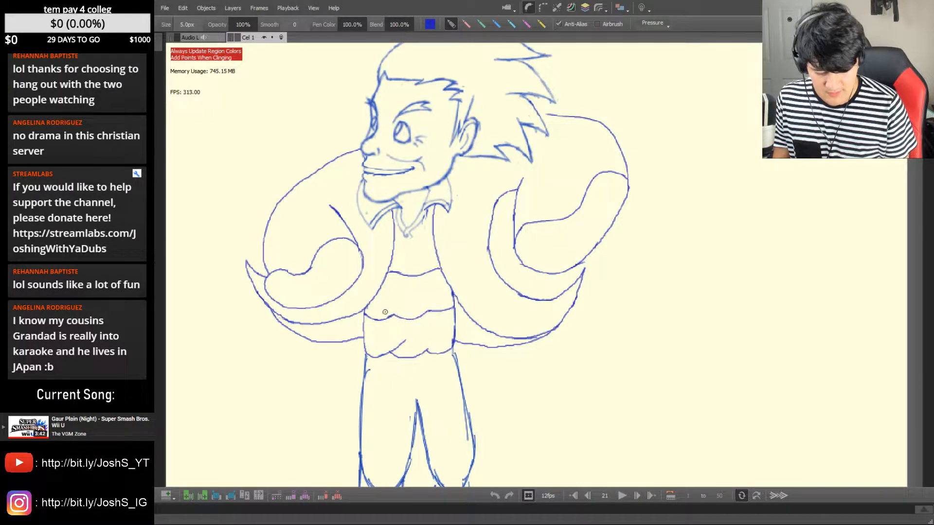
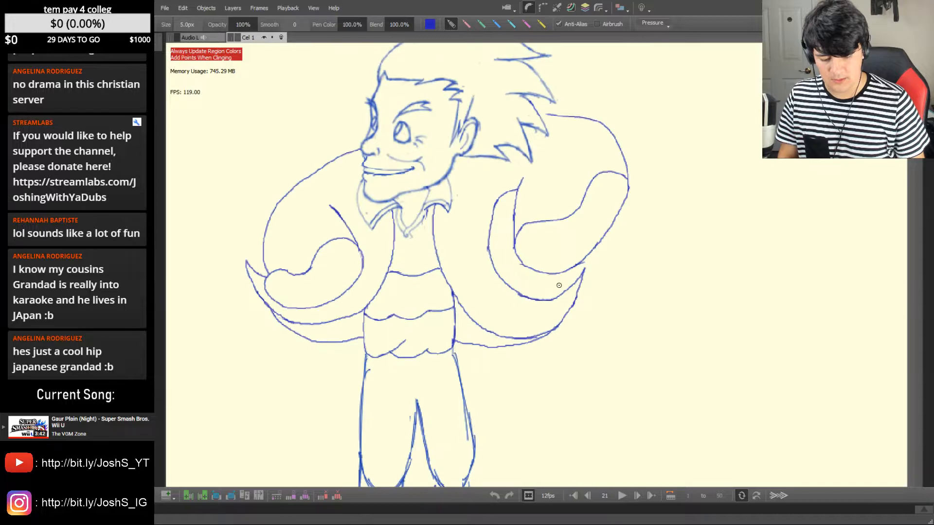
Draw two V-shaped neckline stripes beneath the collar, spanning between the jacket's front edges as on frame 20
key(Left)
key(Right)
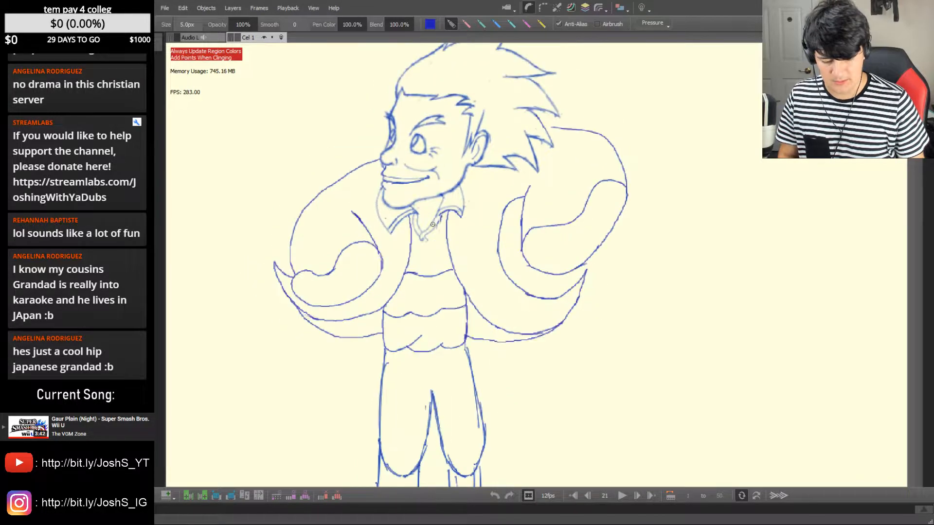
mouse_move(412, 239)
mouse_down()
mouse_move(424, 249)
mouse_move(446, 236)
mouse_up()
key(Left)
key(Right)
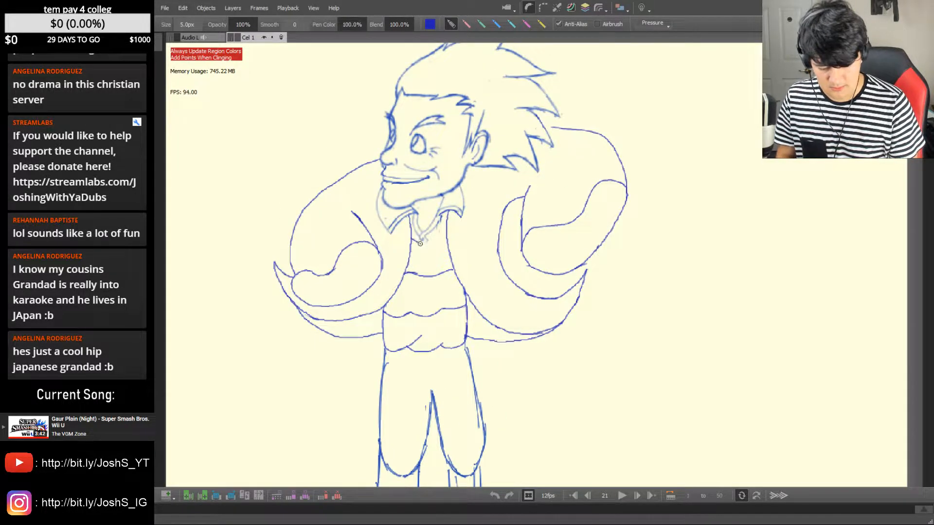
key(Left)
key(Right)
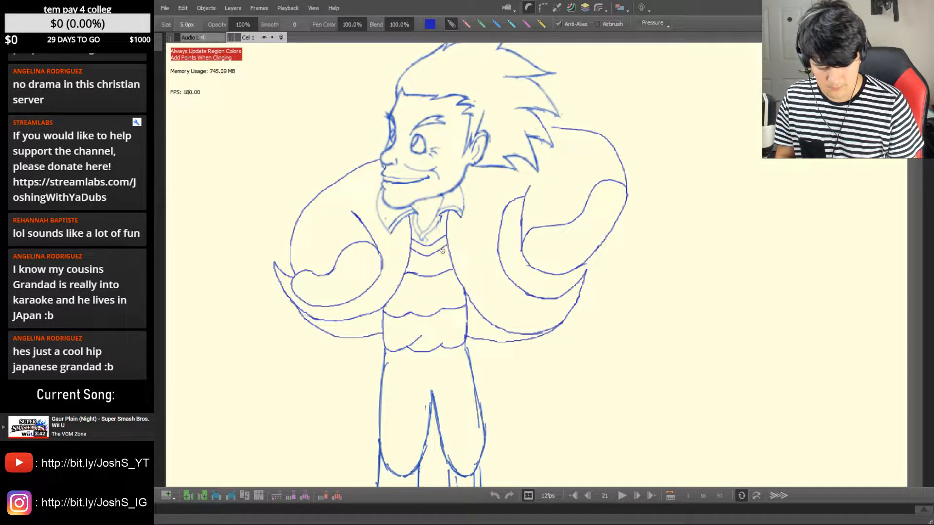
Flip back and forth through the preceding frames to check the runner's motion into frame 21
key(Left)
key(Left)
key(Left)
key(Left)
key(Right)
key(Right)
key(Right)
key(Right)
key(Right)
key(Left)
key(Left)
key(Left)
key(Left)
key(Left)
key(Right)
key(Right)
key(Right)
key(Right)
key(Right)
key(Left)
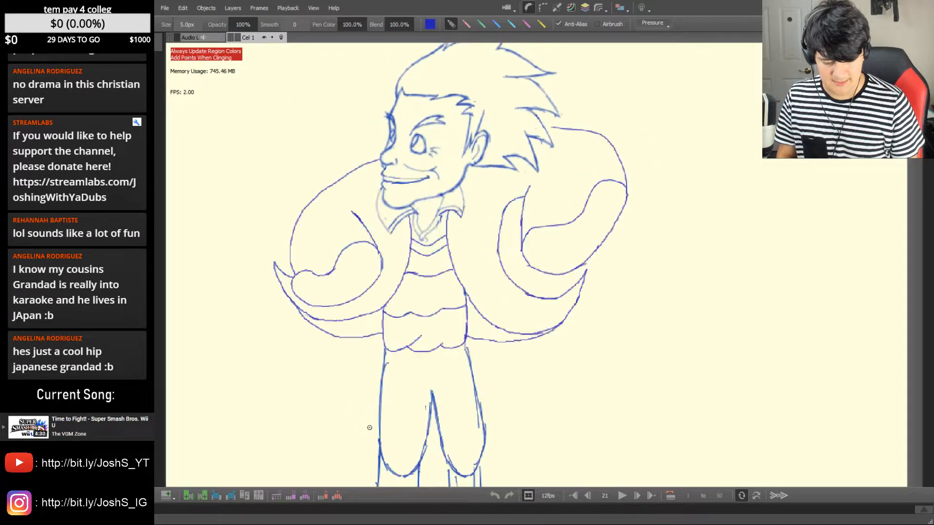
Play back the animation to review the running cycle and stop it
mouse_move(590, 248)
mouse_down()
mouse_move(583, 318)
mouse_move(453, 317)
mouse_move(493, 323)
mouse_move(517, 358)
mouse_up()
key(Left)
key(Left)
key(Left)
key(Left)
click(624, 497)
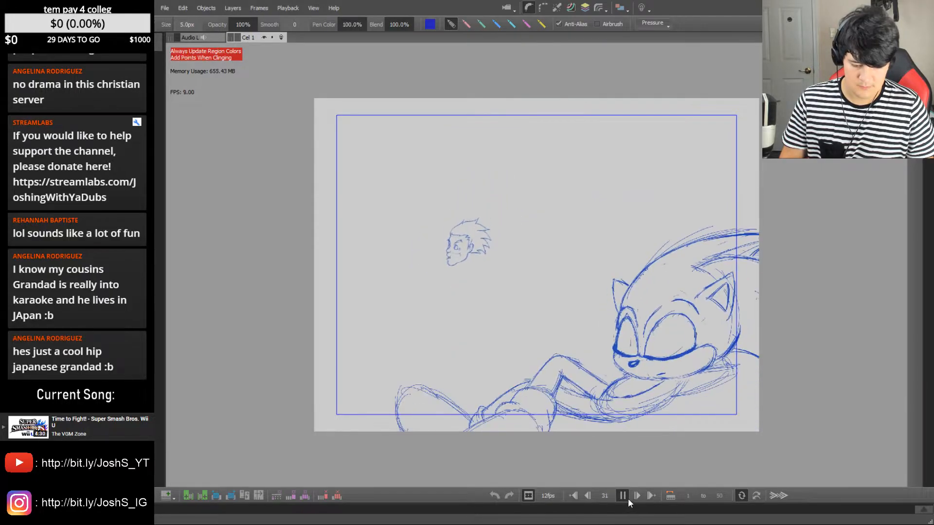
click(627, 497)
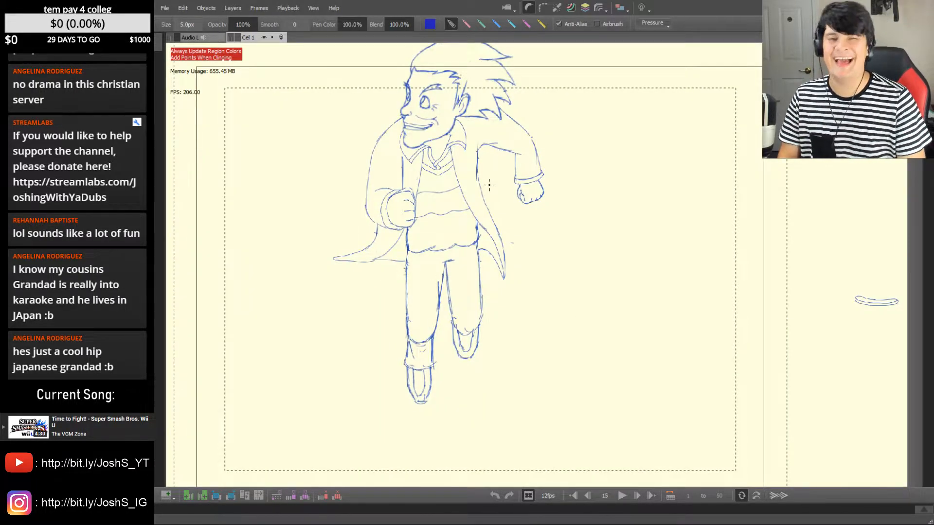
Examine the running poses frame by frame up to frame 21
drag(525, 244, 512, 269)
key(Left)
key(Left)
key(Right)
key(Right)
key(Right)
key(Right)
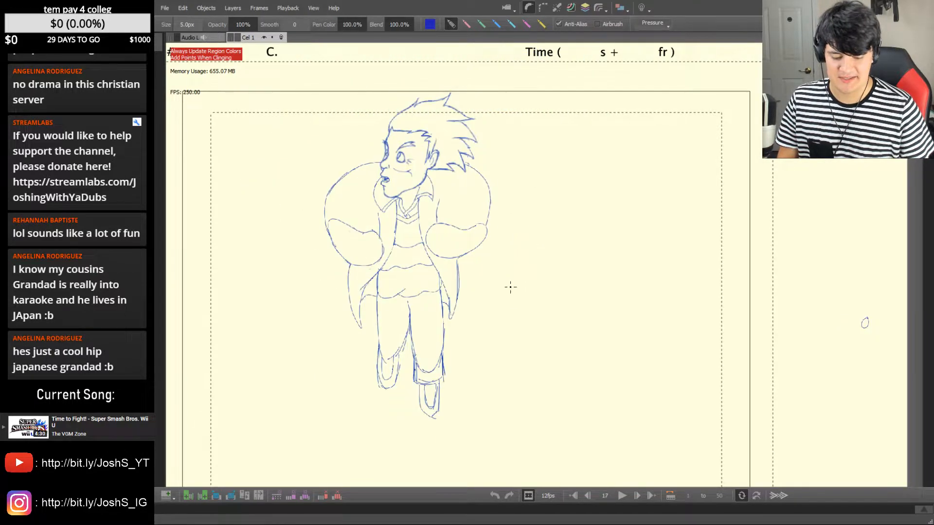
key(Right)
key(Right)
key(Right)
key(Right)
key(Right)
key(Left)
key(Left)
key(Left)
key(Left)
key(Right)
key(Right)
key(Right)
key(Right)
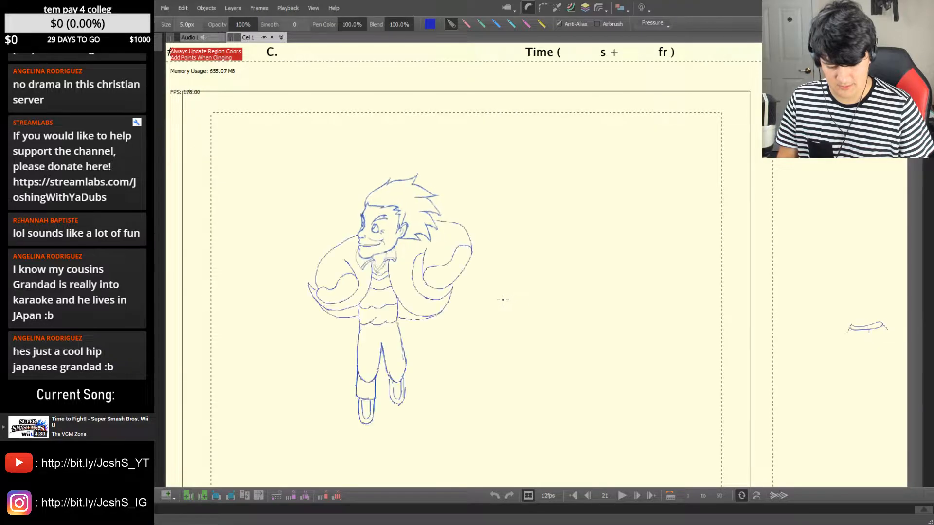
Try a vertical torso line below the chin on frame 22 and compare it with frame 21
drag(360, 268, 361, 334)
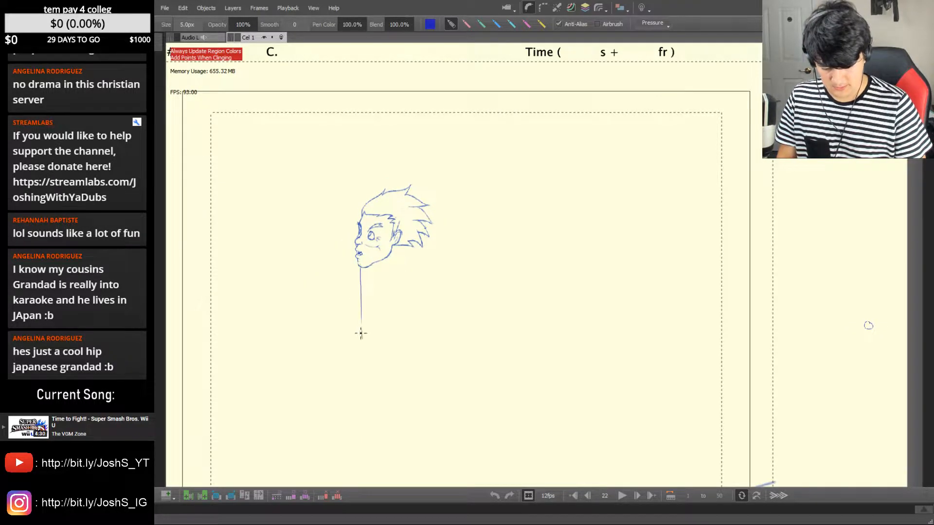
key(ctrl+z)
key(Left)
key(Right)
key(Left)
key(Right)
key(Left)
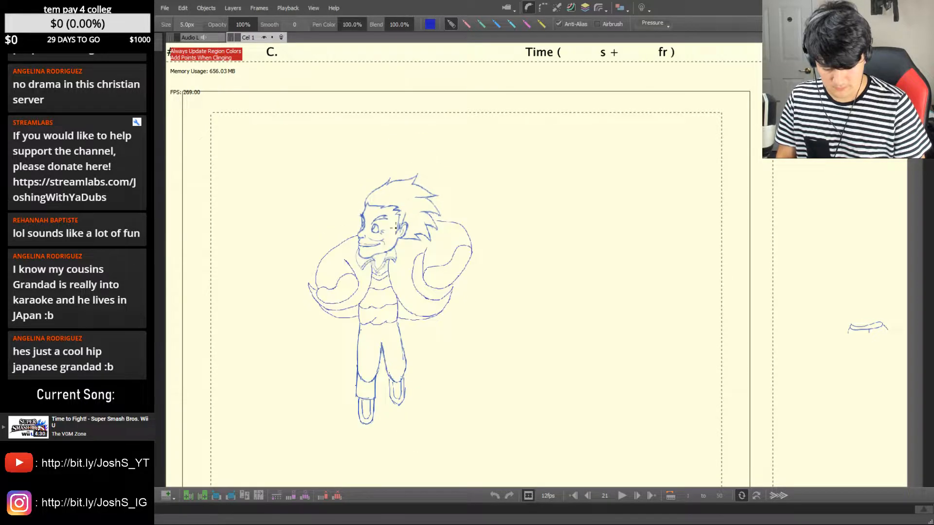
Erase the shirt's right edge below the jacket on frame 21 and redraw it down to the trousers
key(ctrl+space)
click(405, 308)
key(space)
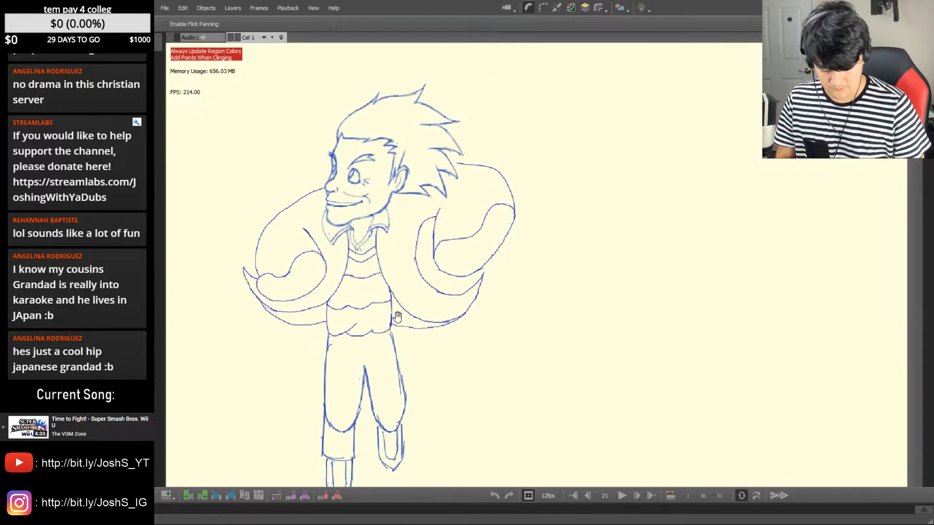
drag(397, 318, 424, 281)
key(e)
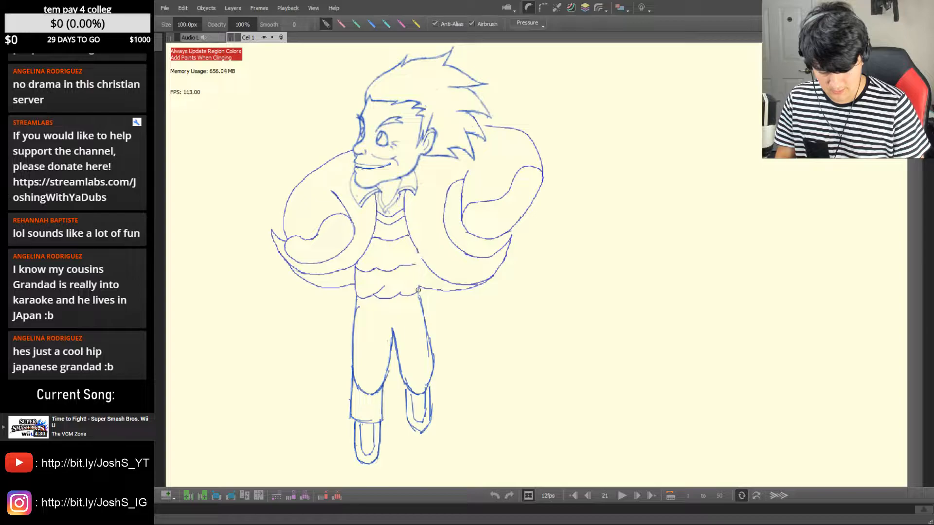
key(b)
mouse_move(413, 294)
mouse_down()
mouse_move(420, 254)
mouse_move(426, 326)
mouse_up()
key(e)
key(b)
Compare the poses on frames 20 and 21 with the head on frame 22
key(Left)
key(Right)
key(Right)
key(Left)
key(Left)
key(Right)
key(Right)
key(Right)
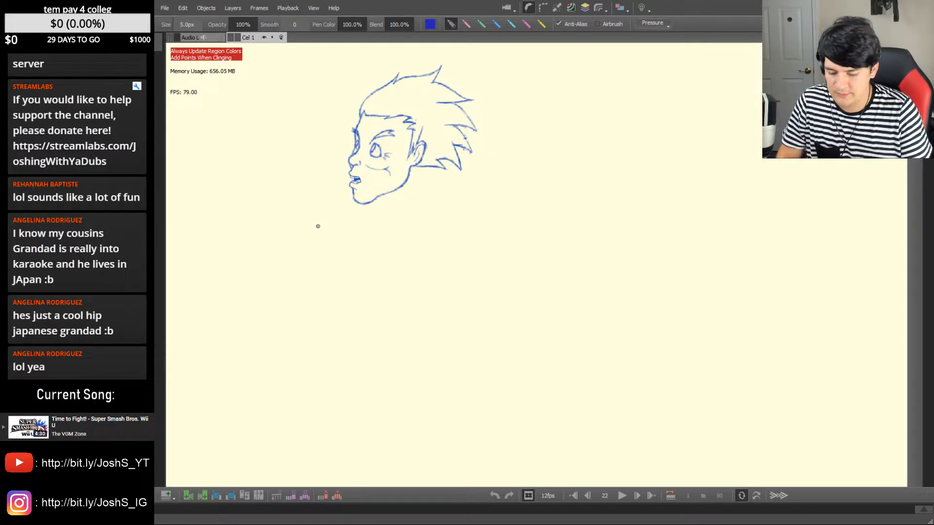
key(Left)
key(Left)
key(Right)
key(Right)
key(Left)
key(Left)
key(Right)
key(Right)
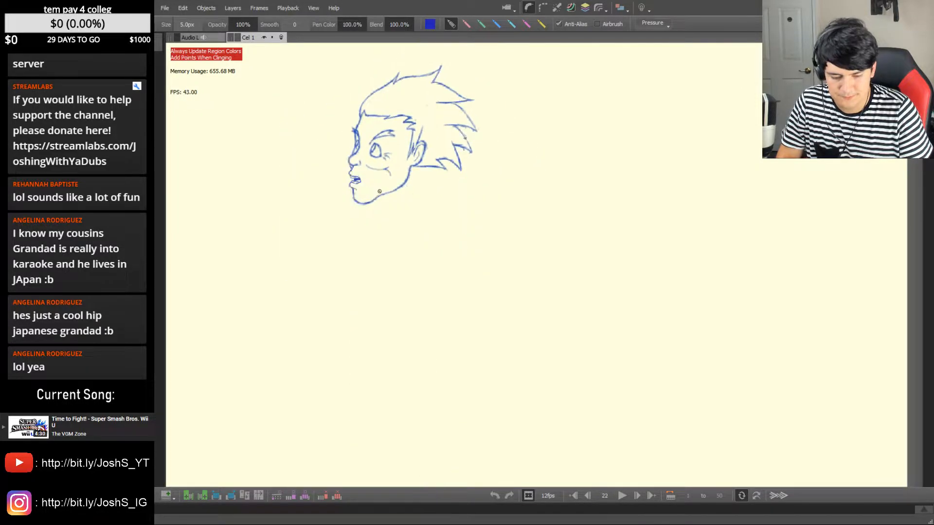
key(Left)
key(Left)
key(Right)
key(Right)
Try long vertical lines from the chin downward on frame 22 for the torso's left side
drag(356, 201, 349, 311)
key(ctrl+z)
drag(355, 203, 352, 330)
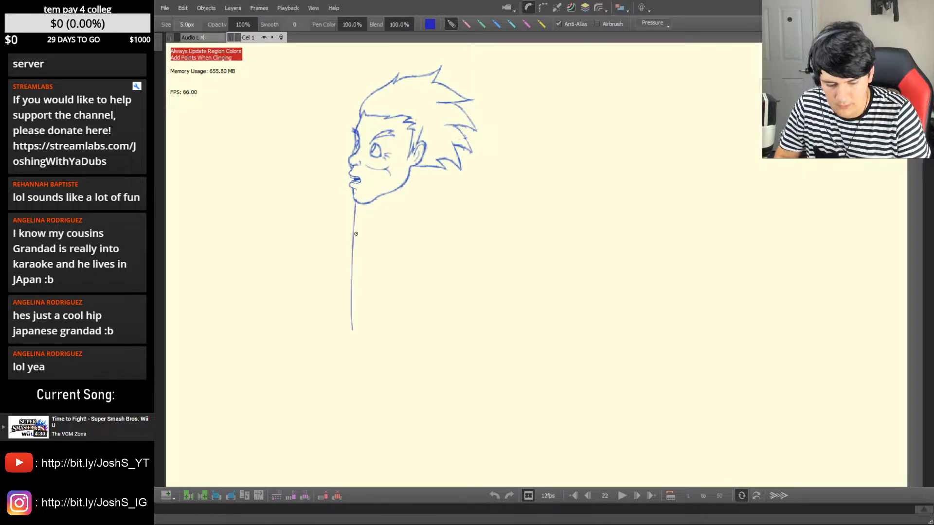
key(Left)
key(Right)
key(Left)
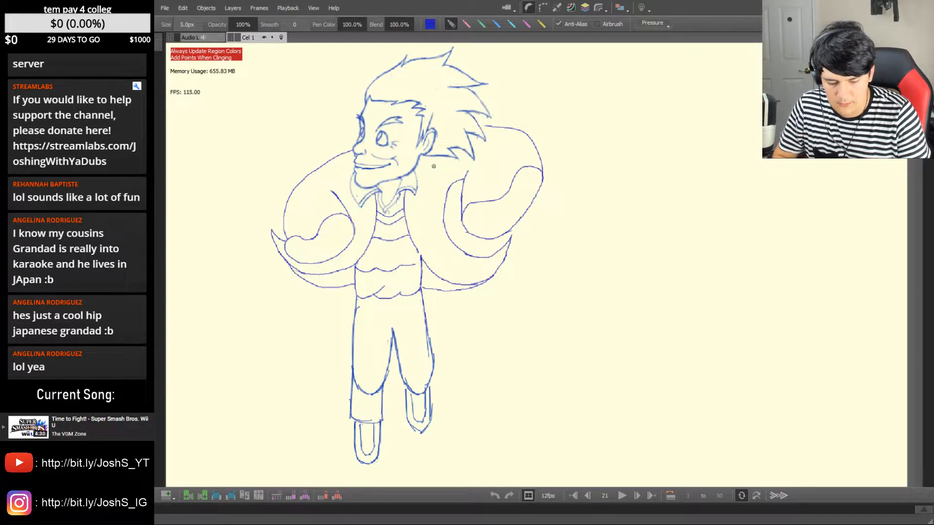
key(Right)
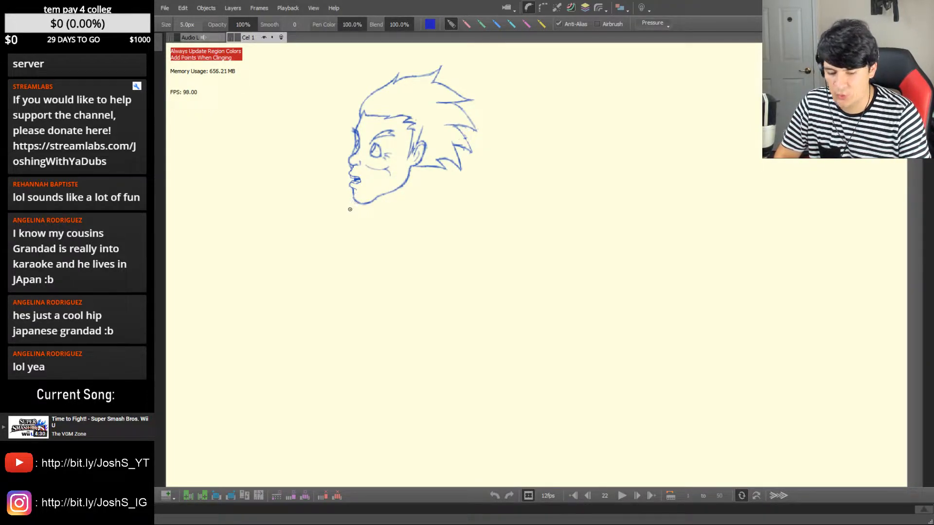
Draw a long, slightly slanted torso line just below the chin on frame 22, checking it against the preceding frames
drag(349, 203, 349, 321)
key(Left)
key(Right)
key(Left)
key(Left)
key(Left)
key(Left)
key(Right)
key(Right)
key(Right)
key(Right)
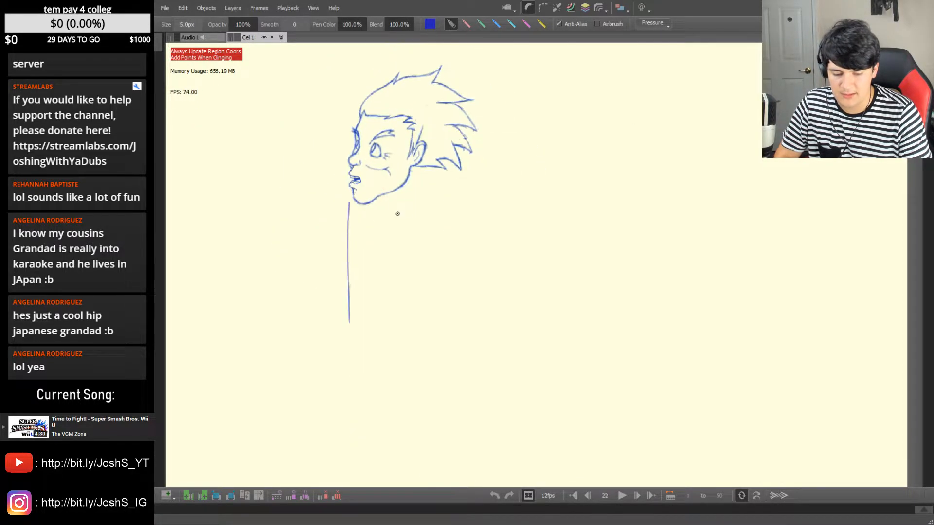
key(Left)
drag(356, 208, 350, 318)
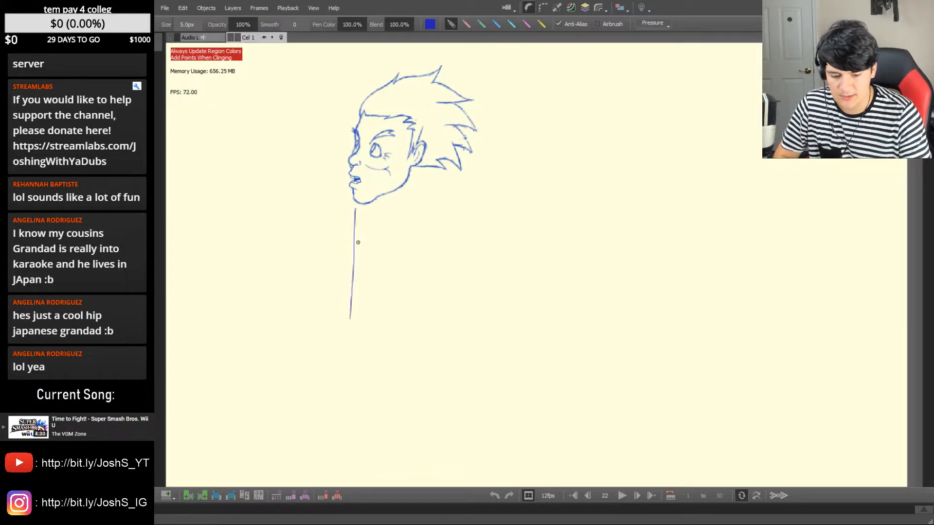
Draw a long vertical line for the torso's right side on frame 22, checking it against the neighbouring frames
key(Right)
drag(415, 198, 411, 333)
key(Right)
key(Left)
key(Right)
key(Right)
key(Left)
key(Left)
key(Right)
key(Left)
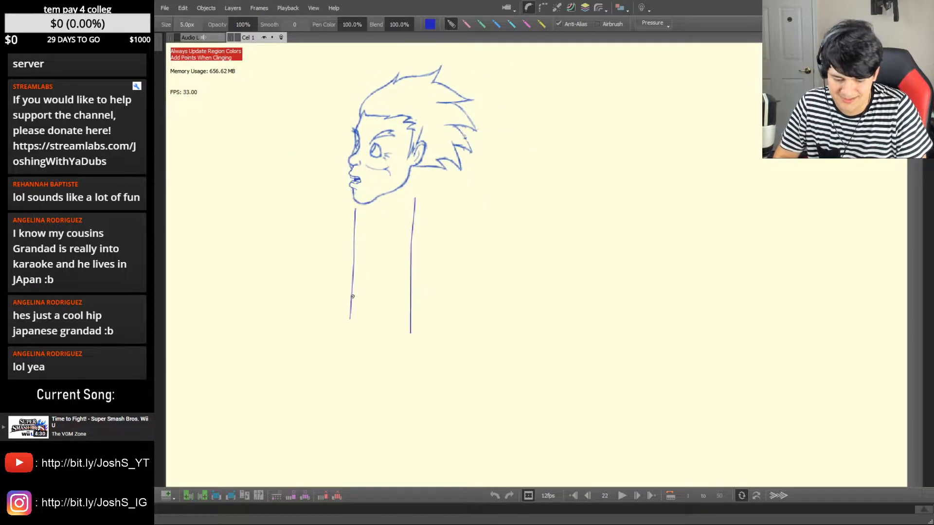
Close the torso's lower end on frame 22 with a slightly curved waist line and erase the side lines extending past it
drag(361, 301, 407, 293)
key(ctrl+z)
mouse_move(351, 302)
mouse_down()
mouse_move(410, 301)
mouse_move(413, 326)
mouse_move(416, 300)
mouse_move(412, 322)
mouse_up()
key(e)
drag(349, 319, 348, 310)
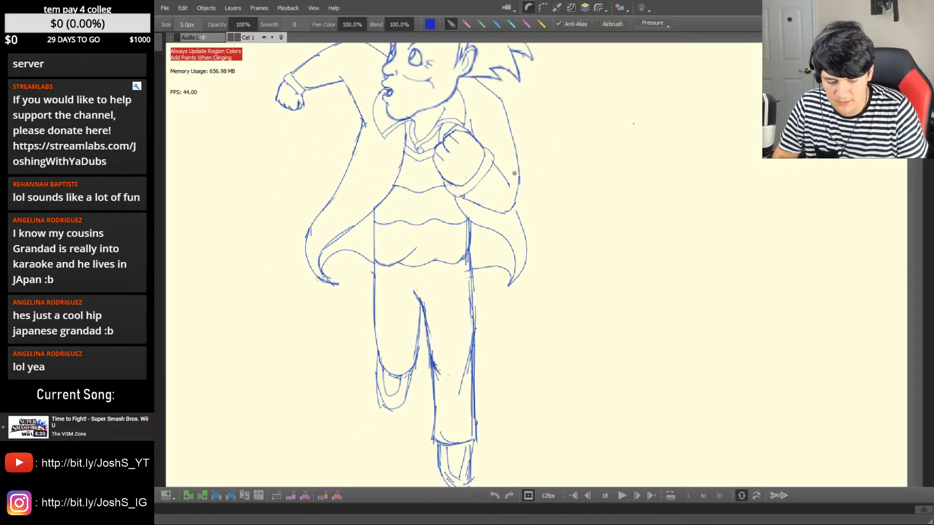
Erase the lower part of the torso's left line on frame 22 and redraw it straight up from the waist corner
key(Right)
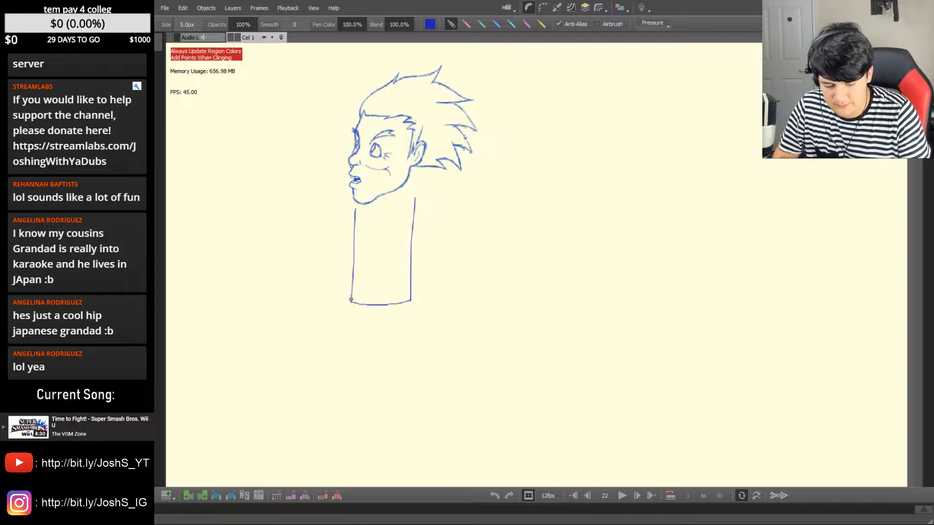
key(e)
mouse_move(353, 282)
mouse_down()
mouse_move(351, 295)
mouse_move(354, 242)
mouse_up()
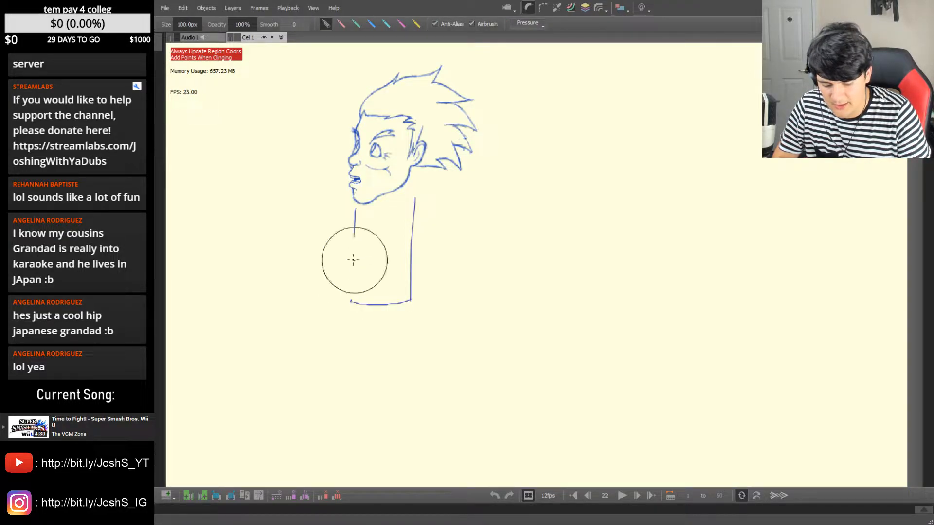
key(p)
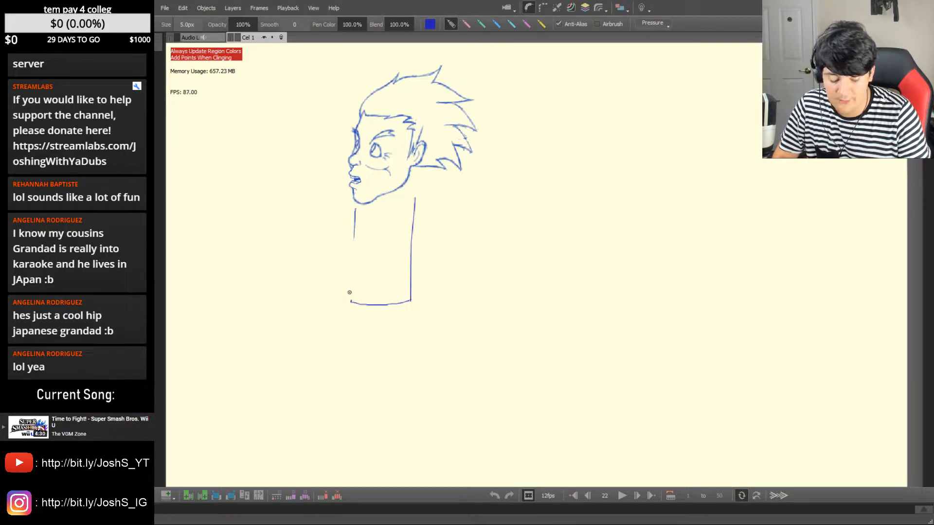
mouse_move(352, 301)
mouse_down()
mouse_move(355, 210)
mouse_move(356, 234)
mouse_up()
Erase the upper end of the torso's left line on frame 22 and redraw it from just below the chin
key(e)
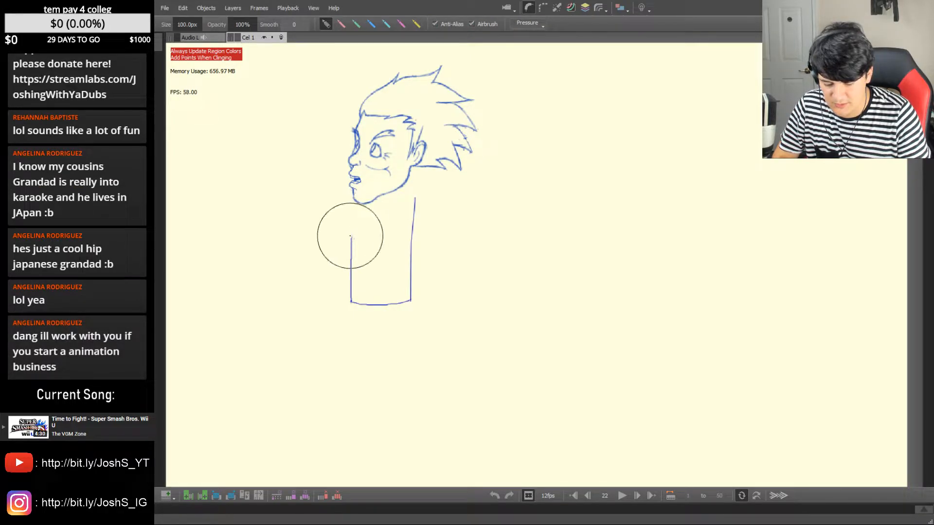
key(b)
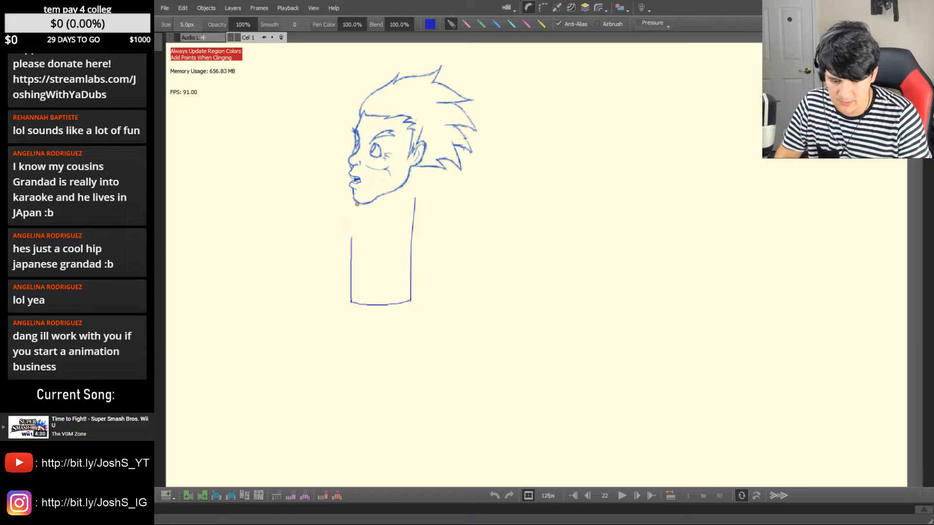
mouse_move(351, 239)
mouse_down()
mouse_move(352, 213)
mouse_move(351, 248)
mouse_up()
key(ctrl+z)
drag(353, 210, 351, 248)
key(ctrl+z)
drag(353, 208, 351, 247)
key(Left)
key(Right)
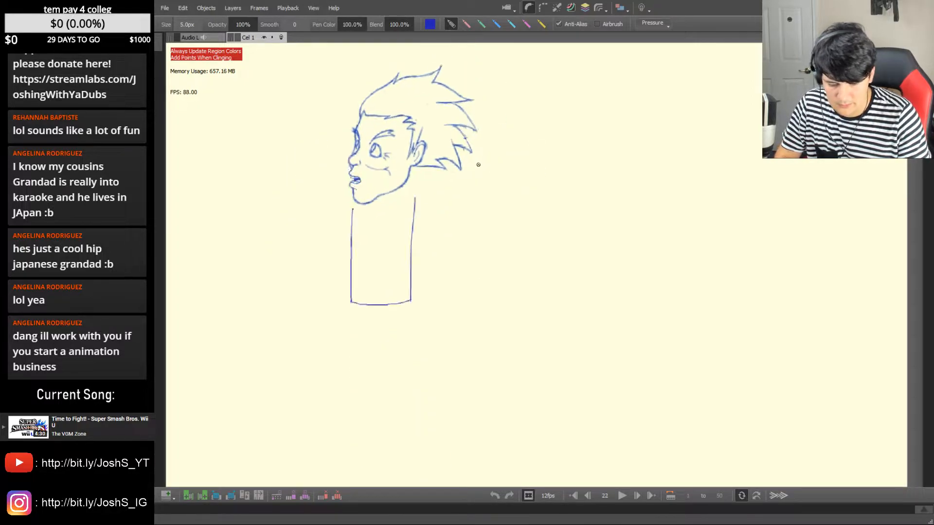
Compare the torso on frame 22 with the running poses on the preceding frames, including frames 20 and 21
key(Left)
key(Left)
key(Left)
key(Left)
key(Right)
key(Right)
key(Right)
key(Right)
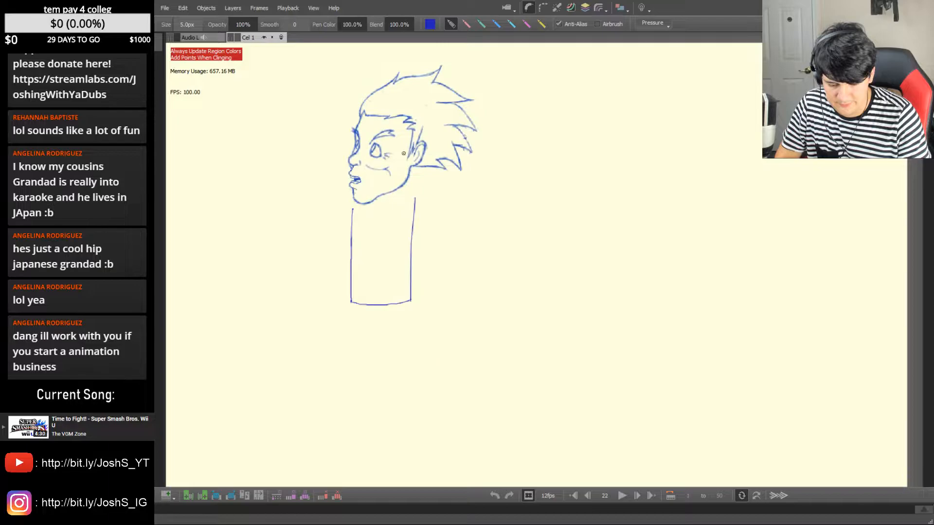
key(Left)
key(Right)
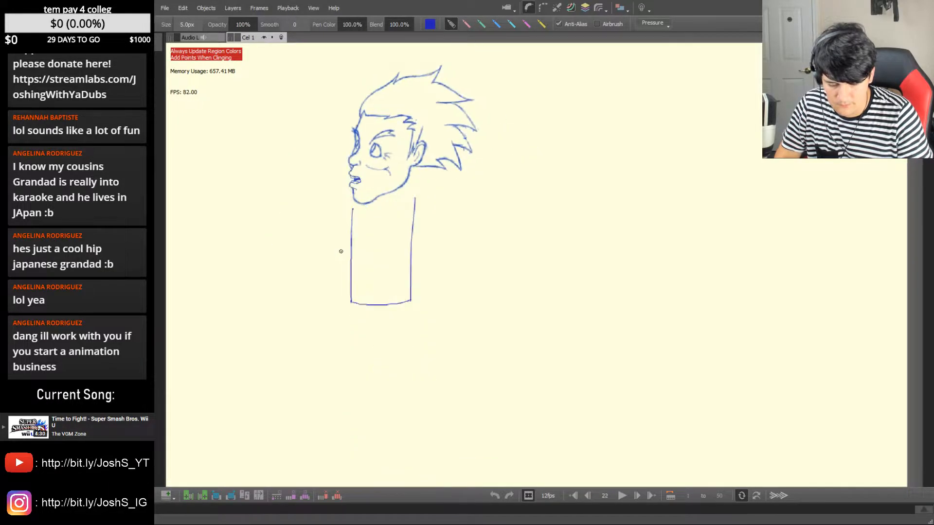
key(Left)
key(Left)
key(Left)
key(Left)
key(Left)
key(Left)
key(Left)
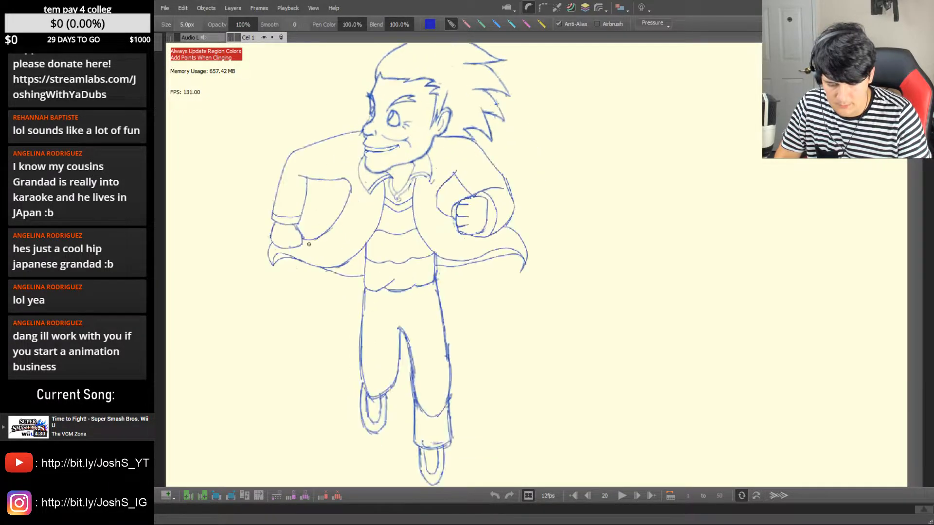
key(ctrl+space)
drag(334, 222, 327, 249)
drag(327, 249, 296, 311)
key(Left)
key(Right)
key(Right)
key(Right)
key(Right)
key(Right)
key(Right)
key(Right)
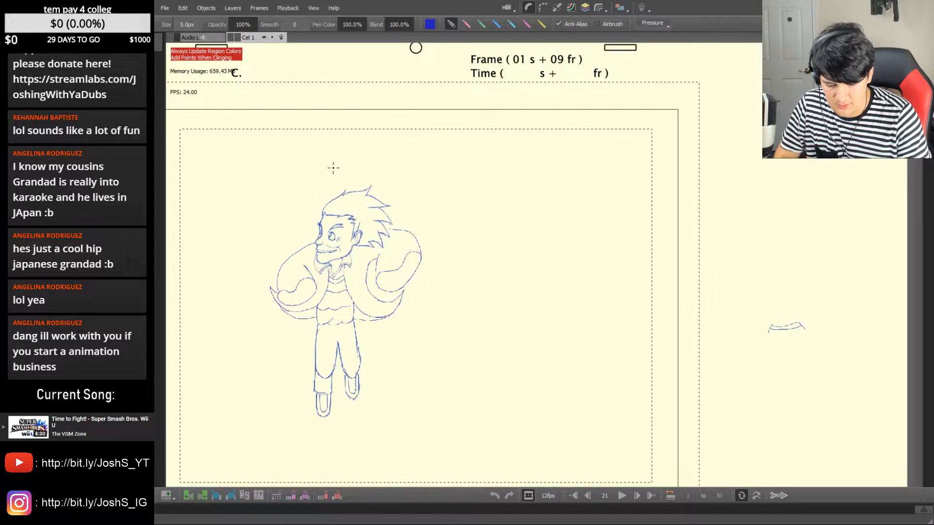
key(Right)
Draw the left arm's outer contour on frame 22 as a long curve from beside the nose down past the chin
key(ctrl+space)
drag(314, 248, 333, 268)
mouse_move(333, 271)
mouse_down()
mouse_move(376, 224)
mouse_move(414, 208)
mouse_move(388, 191)
mouse_move(339, 265)
mouse_up()
key(ctrl+z)
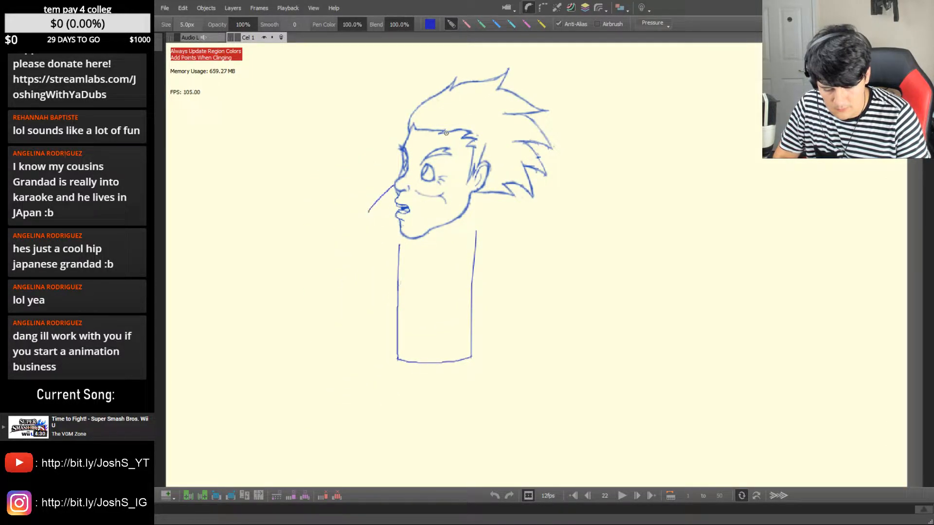
mouse_move(389, 188)
mouse_down()
mouse_move(359, 220)
mouse_move(348, 254)
mouse_move(364, 304)
mouse_up()
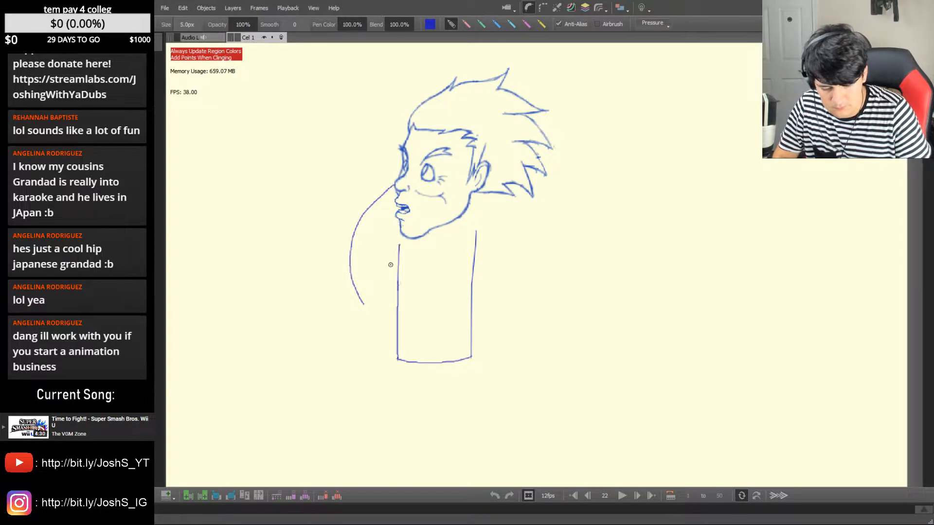
Sketch a round fist over the torso's left line on frame 22 and join it to the arm with curved forearm lines
mouse_move(412, 250)
mouse_down()
mouse_move(386, 285)
mouse_move(375, 270)
mouse_move(378, 284)
mouse_move(400, 294)
mouse_move(419, 280)
mouse_move(416, 254)
mouse_move(413, 287)
mouse_up()
drag(386, 252, 360, 299)
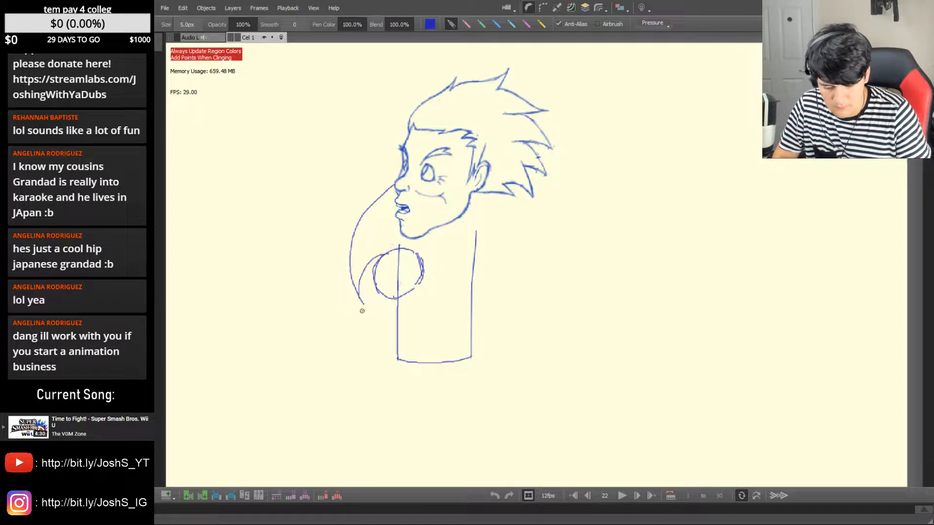
key(comma)
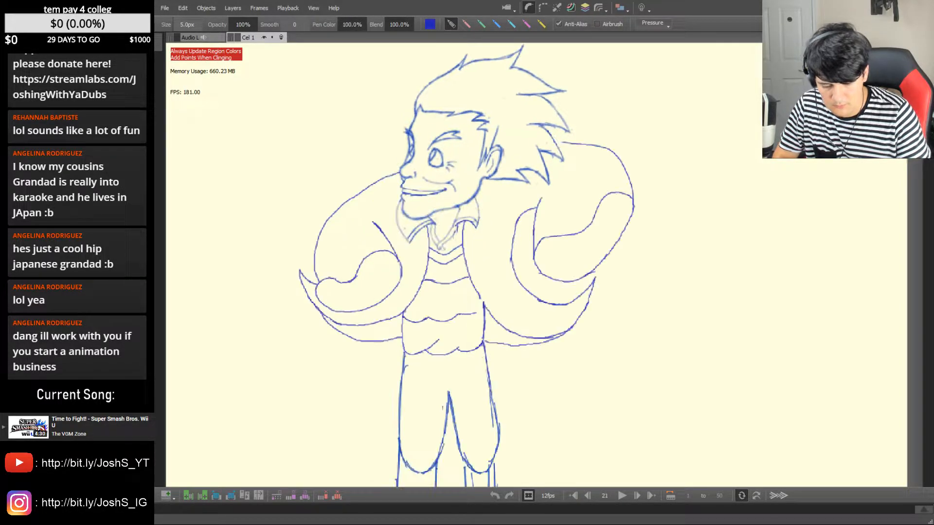
key(period)
key(comma)
key(period)
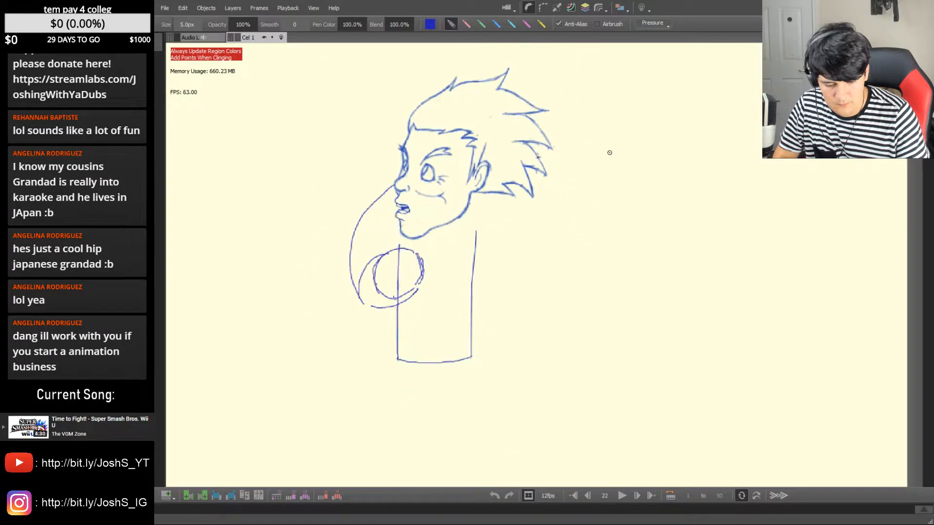
Try a small oval for the raised hand just outside the hair spikes on frame 22, comparing it with the earlier frames
drag(593, 147, 611, 165)
key(comma)
key(comma)
key(comma)
key(period)
key(period)
key(period)
key(comma)
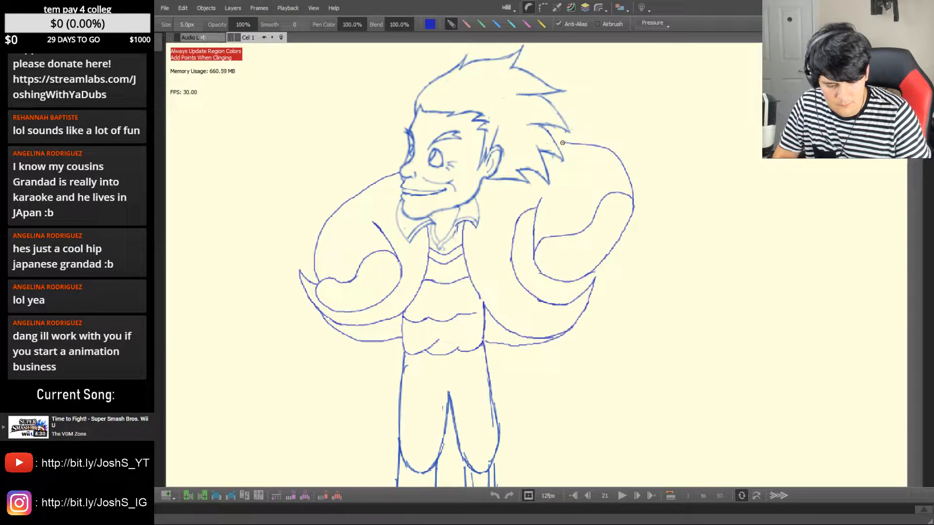
key(period)
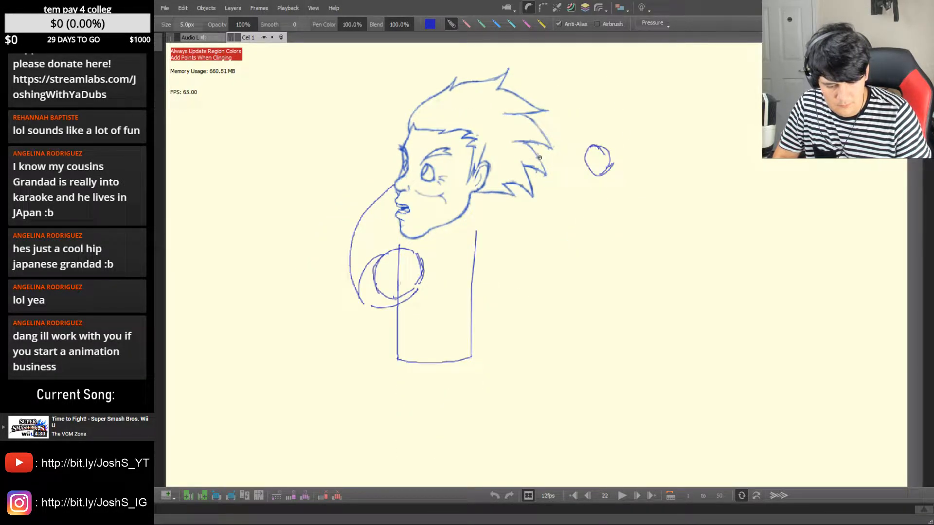
key(comma)
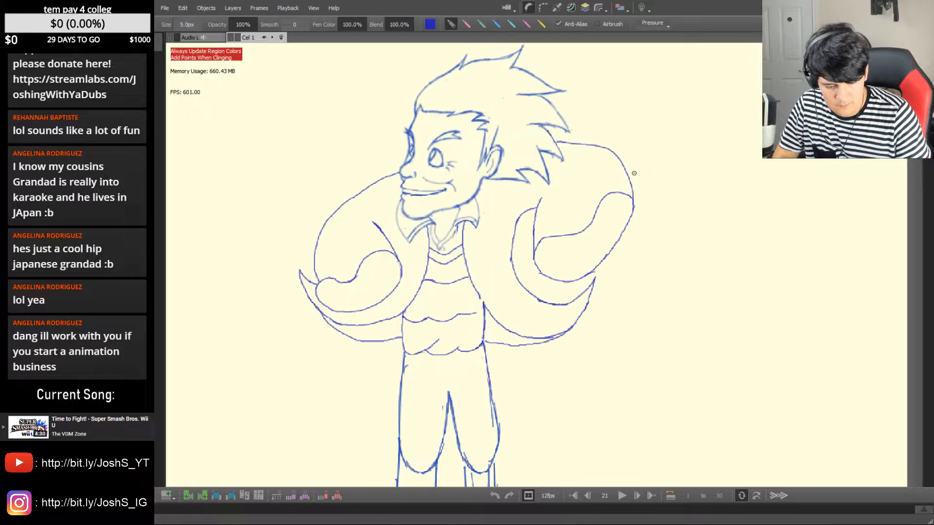
Redraw the raised hand's oval farther from the hair on frame 22, checking it against frame 21
key(period)
drag(645, 146, 641, 172)
key(comma)
key(period)
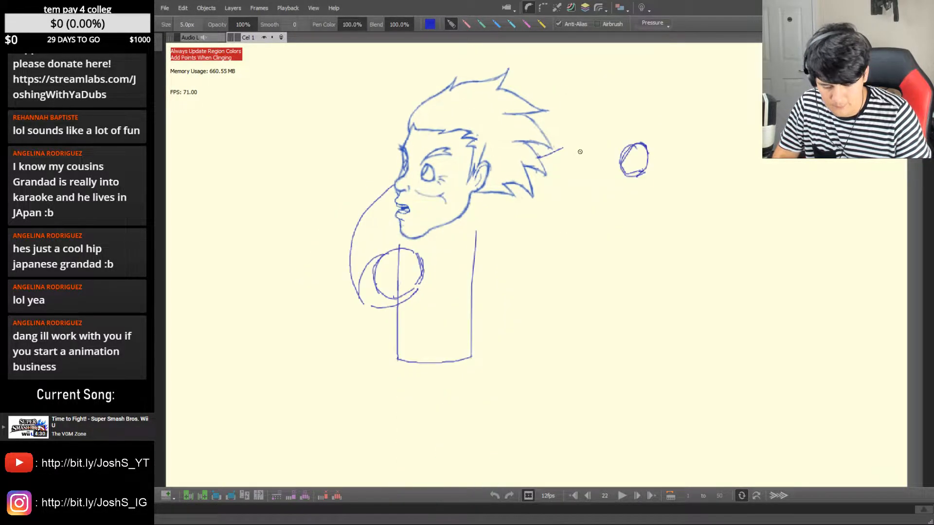
Draw the right arm's upper contour on frame 22 from the hair spikes straight across to the hand oval
mouse_move(557, 152)
mouse_down()
mouse_move(582, 143)
mouse_move(635, 148)
mouse_up()
key(ctrl+z)
drag(580, 143, 645, 142)
drag(587, 143, 634, 145)
key(Left)
key(Left)
key(Right)
key(Right)
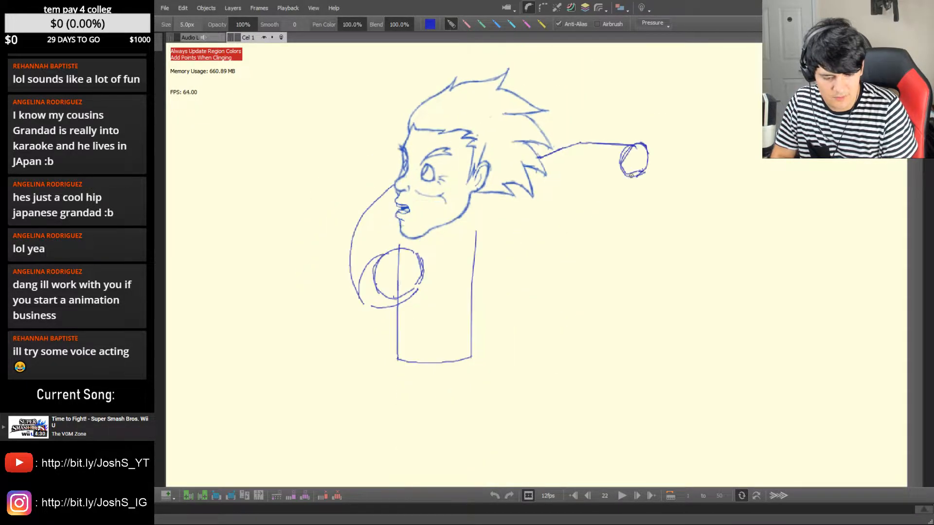
Compare the arm positions on frame 22 with the running poses on the preceding frames
key(Left)
key(Left)
key(Left)
key(Left)
key(Left)
key(Left)
drag(618, 182, 573, 229)
key(Left)
key(Left)
key(Left)
key(Left)
key(Right)
key(Right)
key(Right)
key(Right)
key(Right)
key(Right)
key(Right)
key(Right)
key(Right)
key(Right)
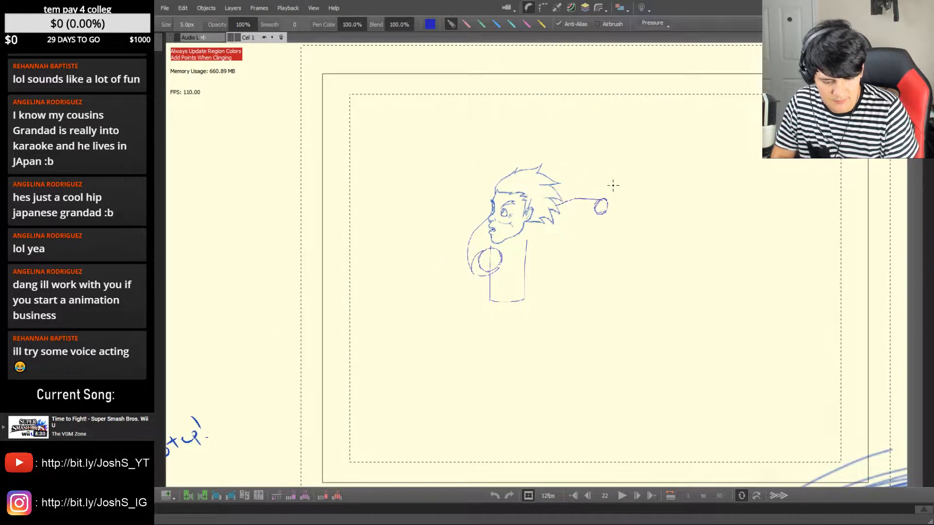
Erase the right hand's oval on frame 22 and redraw it lower, below the end of the arm line
drag(597, 253, 653, 233)
key(e)
mouse_move(616, 112)
mouse_down()
mouse_move(602, 139)
mouse_move(628, 143)
mouse_move(602, 164)
mouse_up()
key(b)
mouse_move(609, 139)
mouse_down()
mouse_move(583, 177)
mouse_move(592, 178)
mouse_up()
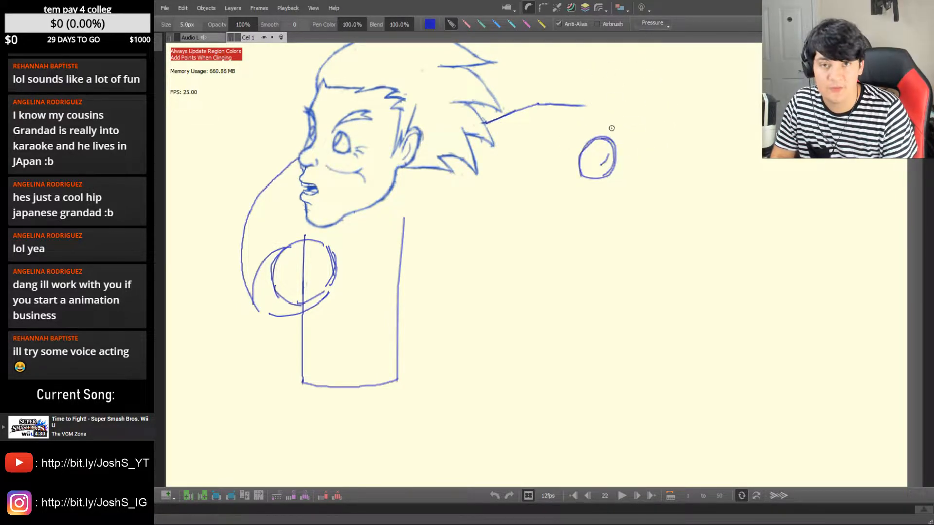
Bend the right arm's upper contour down to the lowered hand on frame 22 and erase the leftover straight end
drag(612, 142, 538, 104)
mouse_move(608, 139)
mouse_down()
mouse_move(538, 103)
mouse_move(495, 118)
mouse_up()
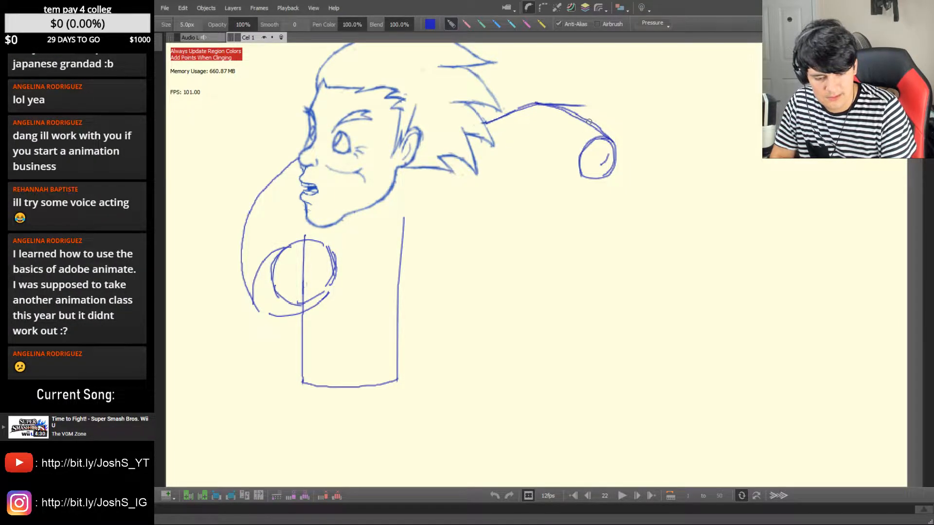
key(e)
drag(587, 105, 550, 103)
key(b)
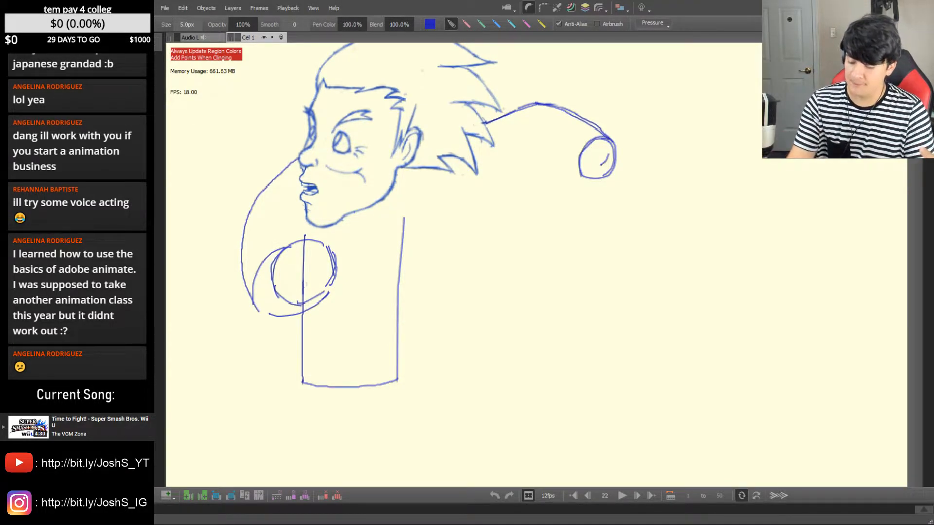
Select the right hand's oval on frame 22 and move it closer to the head
key(l)
mouse_move(617, 138)
mouse_down()
mouse_move(585, 137)
mouse_move(567, 168)
mouse_move(628, 179)
mouse_move(597, 154)
mouse_move(563, 162)
mouse_up()
click(613, 131)
Erase the right arm's contour on frame 22 and redraw it from the hair spikes, curving down to the moved hand
key(e)
mouse_move(610, 132)
mouse_down()
mouse_move(576, 111)
mouse_move(499, 120)
mouse_move(485, 111)
mouse_move(517, 103)
mouse_up()
key(b)
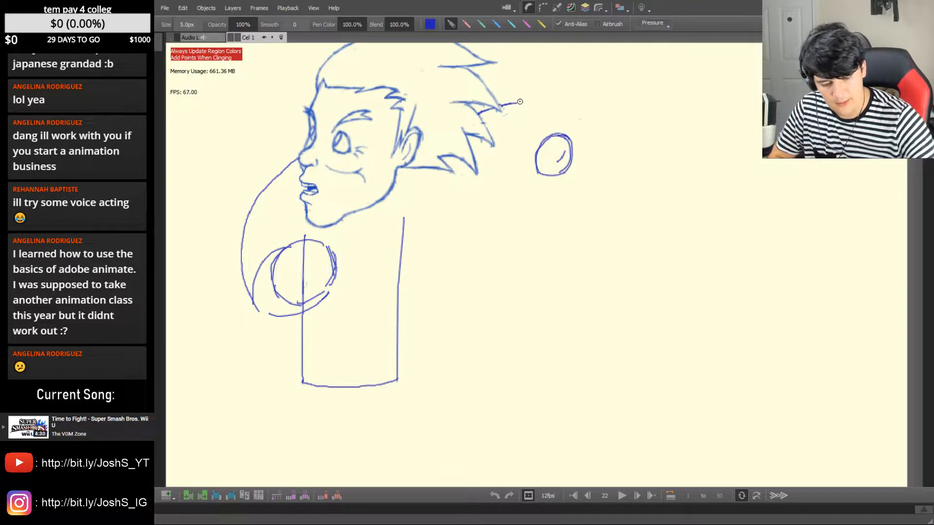
key(ctrl+z)
key(ctrl+z)
key(ctrl+z)
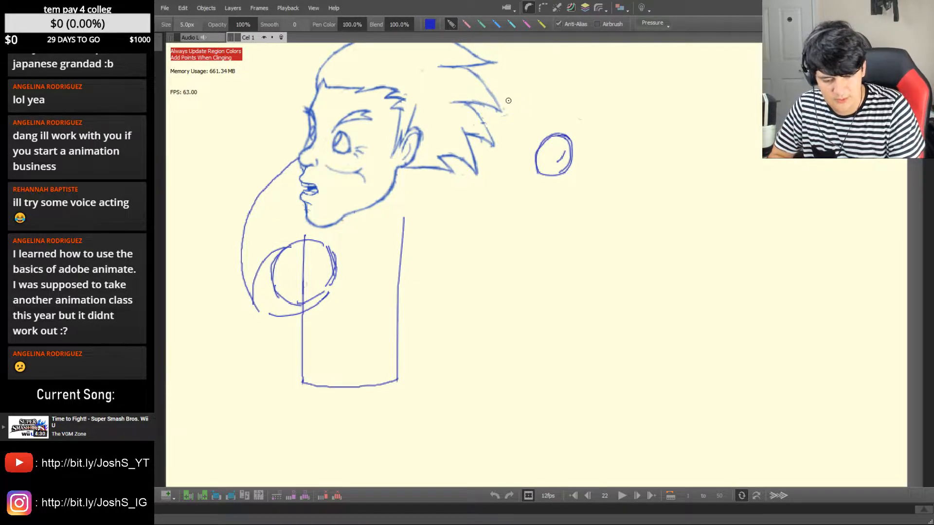
mouse_move(475, 110)
mouse_down()
mouse_move(521, 112)
mouse_move(565, 141)
mouse_up()
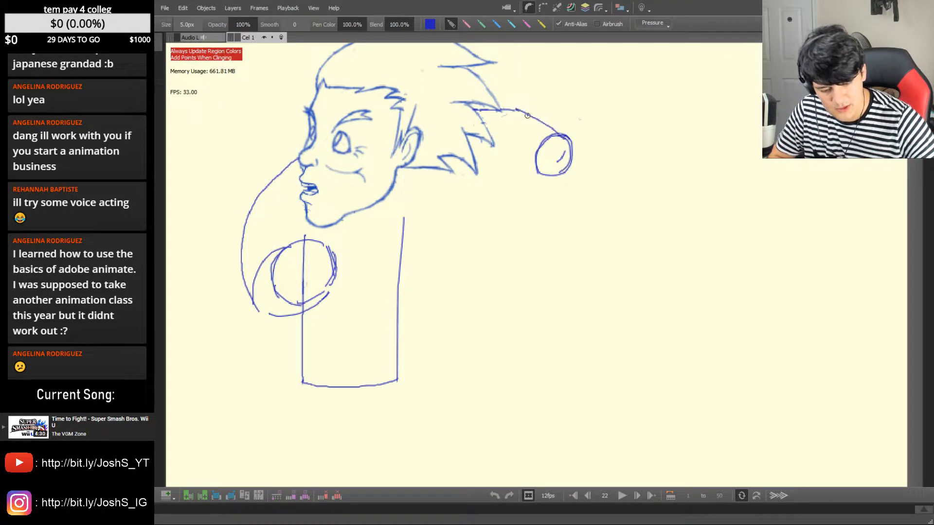
Compare the shortened right arm on frame 22 with the poses on frames 15 to 20
key(Left)
key(Left)
key(Left)
key(Left)
key(Left)
key(Left)
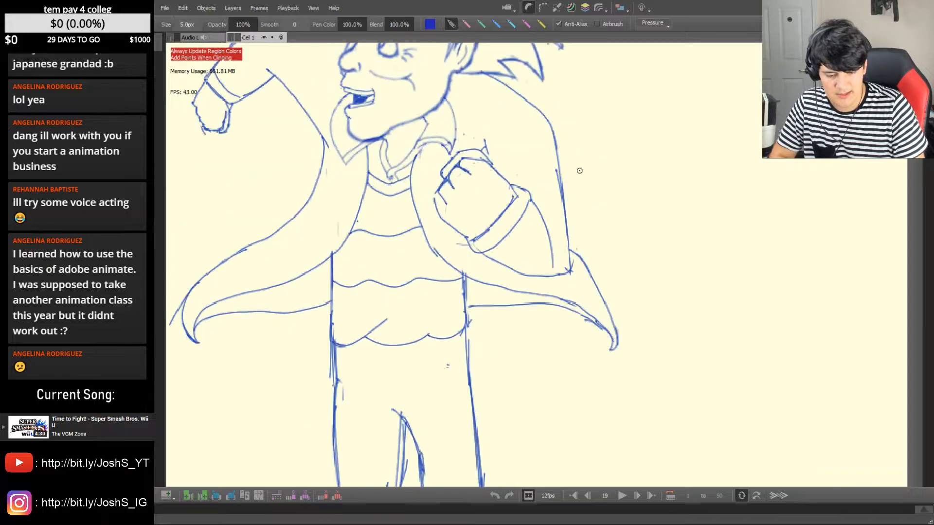
mouse_move(570, 176)
mouse_down()
mouse_move(533, 247)
mouse_move(512, 257)
mouse_up()
key(Left)
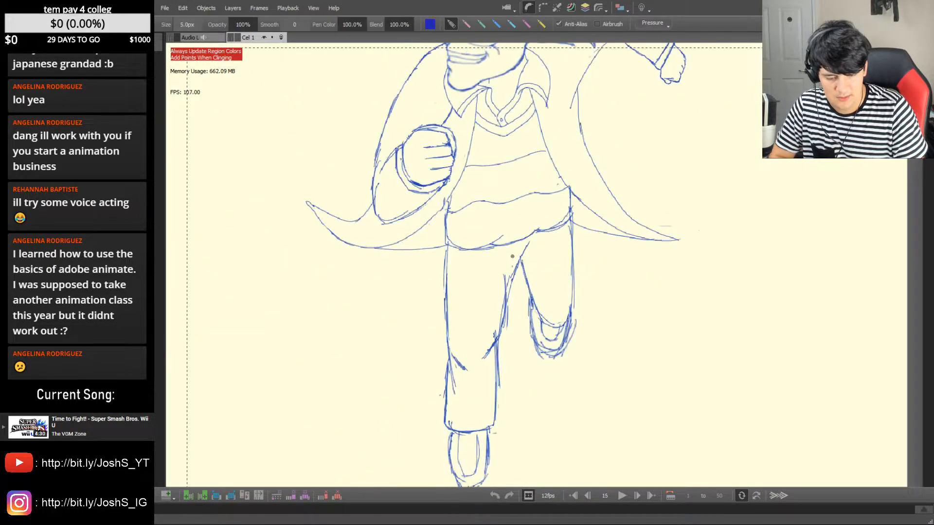
drag(525, 191, 505, 270)
key(Right)
key(Right)
key(Right)
key(Right)
key(Right)
key(Right)
key(Right)
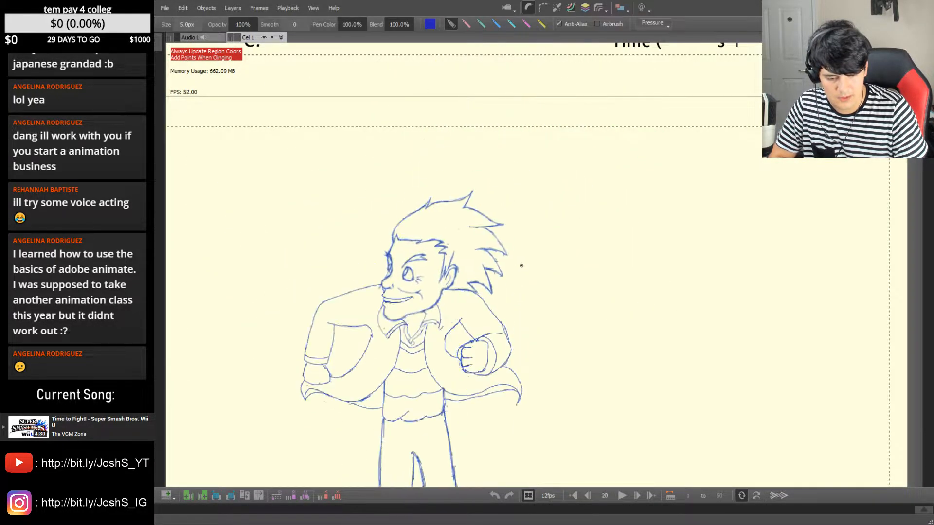
Rework the right forearm and hand on frame 22 as a short tube behind the hair spikes, ending in a small oval
scroll(506, 331, up, 3)
drag(524, 323, 549, 282)
key(e)
key(b)
key(l)
mouse_move(546, 239)
mouse_down()
mouse_move(524, 236)
mouse_move(552, 283)
mouse_move(549, 262)
mouse_up()
key(b)
mouse_move(531, 231)
mouse_down()
mouse_move(498, 215)
mouse_move(497, 224)
mouse_move(539, 250)
mouse_up()
key(b)
Check the preceding poses and draw the right upper arm's lower contour on frame 22, sloping from the elbow toward the torso
key(Left)
key(Left)
key(Left)
key(Left)
key(Left)
key(Left)
key(Left)
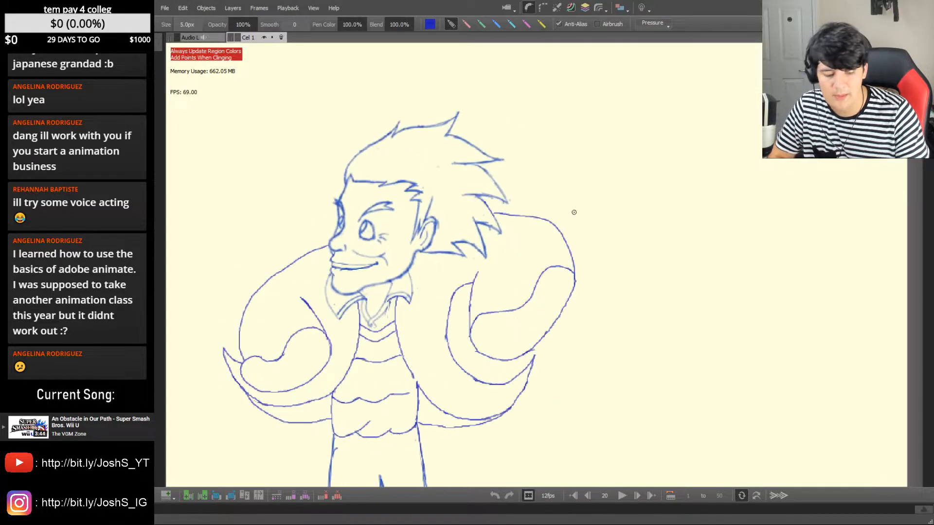
mouse_move(542, 251)
mouse_down()
mouse_move(514, 292)
mouse_move(508, 264)
mouse_move(471, 297)
mouse_up()
Compare the right arm's raised position on frame 22 with the arm swings in the preceding running poses
key(Right)
key(Right)
key(Right)
key(Right)
key(Right)
key(Right)
key(Right)
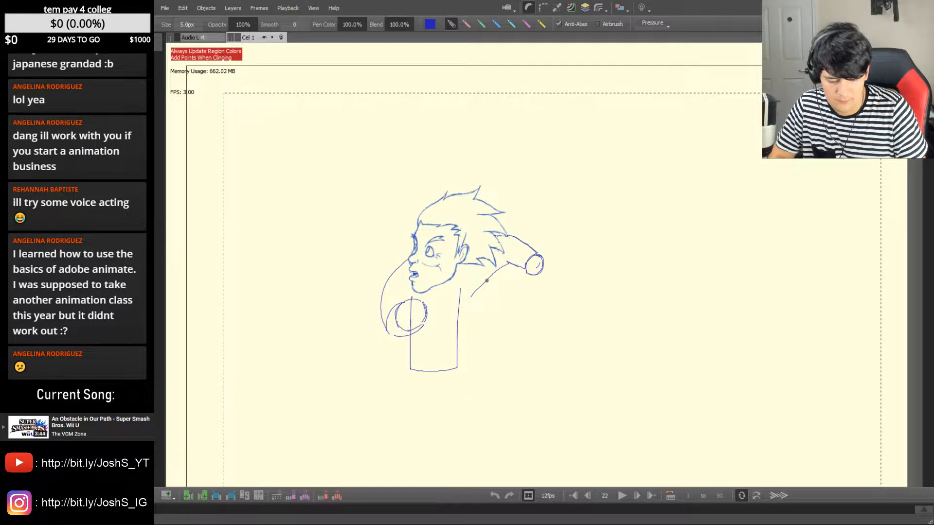
key(Left)
key(Left)
key(Left)
key(Right)
key(Right)
key(Right)
key(Right)
key(Left)
key(Left)
key(Left)
key(Left)
key(Left)
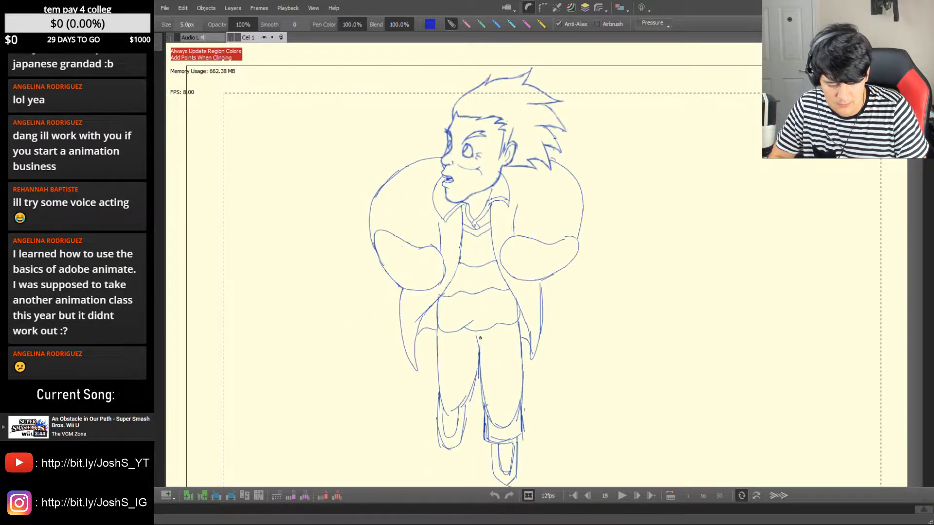
key(Left)
key(Left)
key(Left)
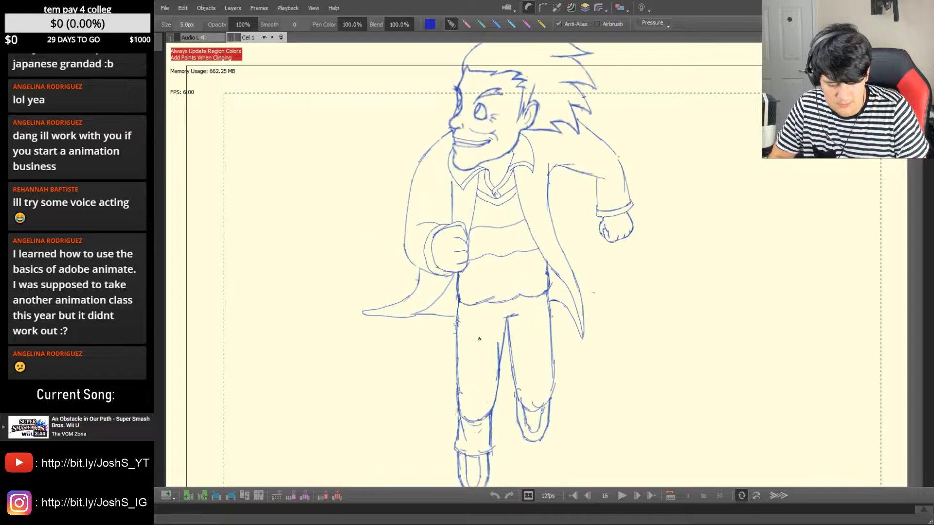
key(Right)
key(Right)
key(Right)
key(Right)
key(Right)
key(Right)
key(Right)
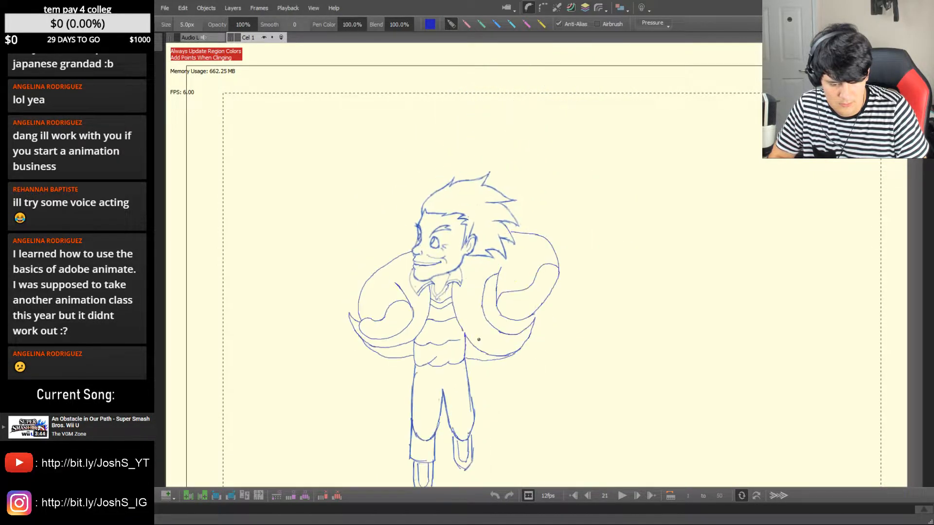
Select the whole right arm with its hand on frame 22, rotate it slightly clockwise and move it down closer to the torso
key(l)
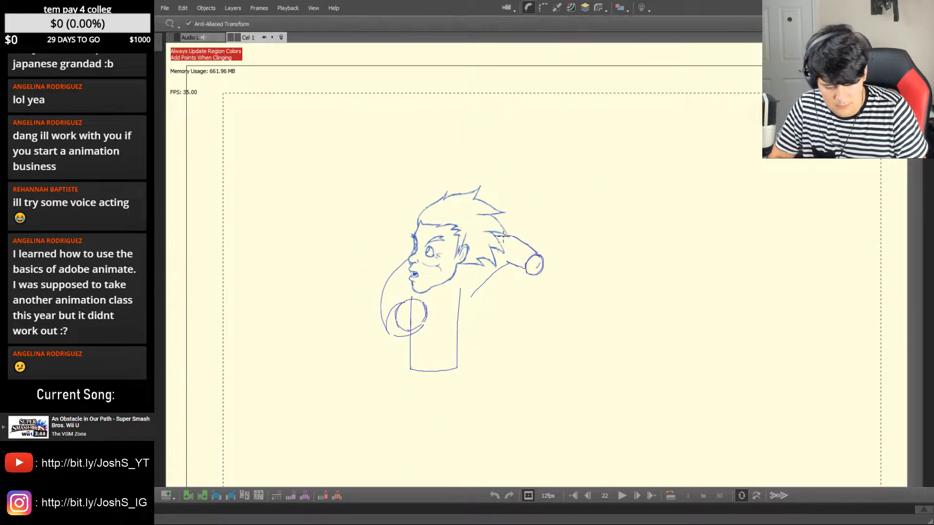
mouse_move(496, 235)
mouse_down()
mouse_move(512, 252)
mouse_move(471, 290)
mouse_move(487, 311)
mouse_move(547, 241)
mouse_move(496, 236)
mouse_up()
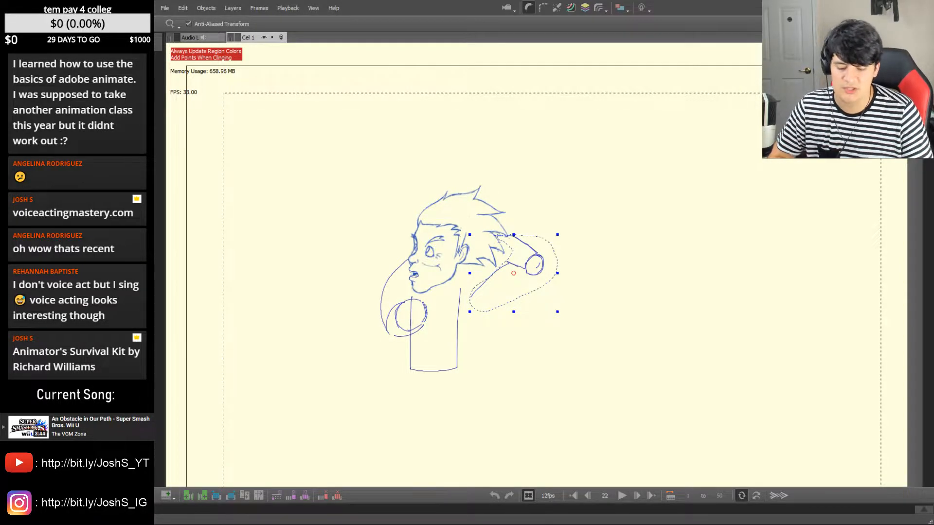
click(581, 239)
scroll(510, 237, up, 3)
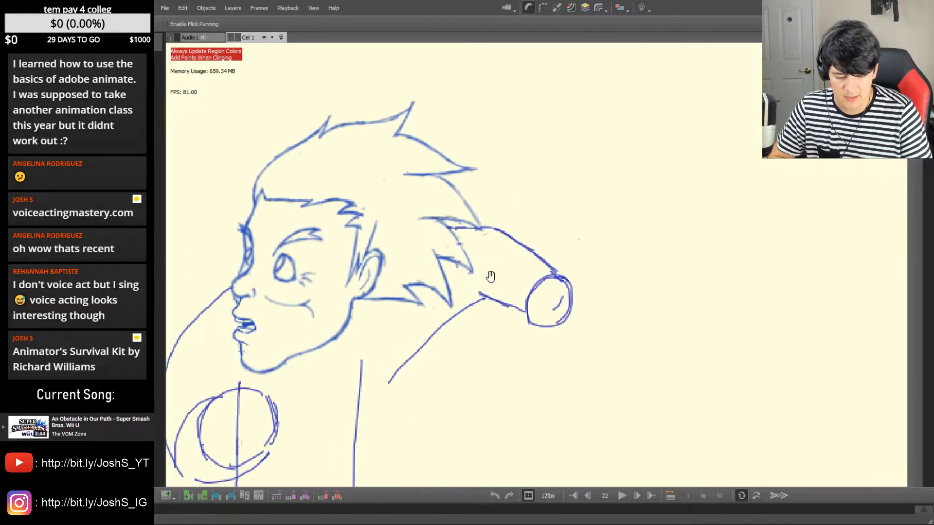
mouse_move(390, 399)
mouse_down()
mouse_move(427, 330)
mouse_move(476, 283)
mouse_move(449, 227)
mouse_move(514, 223)
mouse_move(601, 330)
mouse_move(395, 397)
mouse_up()
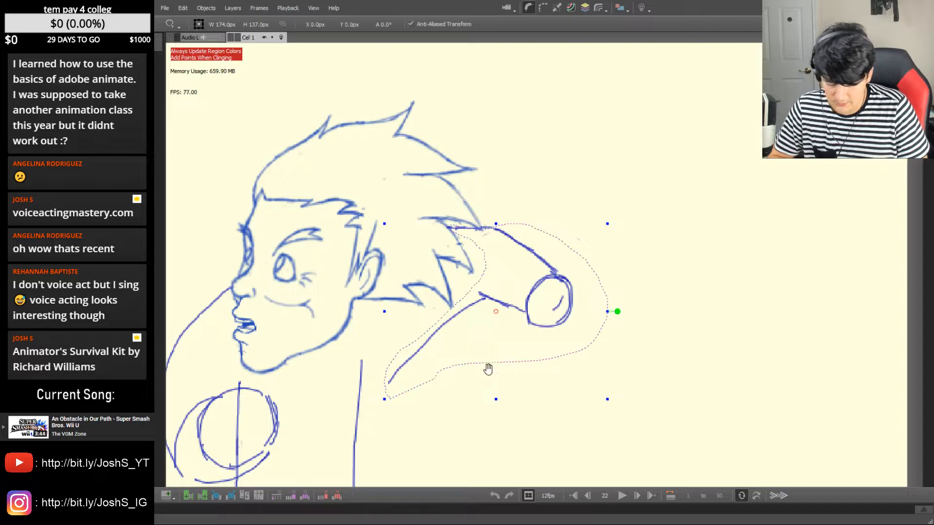
drag(615, 312, 622, 334)
drag(545, 317, 524, 344)
click(632, 296)
scroll(538, 364, down, 3)
drag(517, 377, 523, 333)
Examine how both arms on frame 22 continue the swing of the running poses on frames 15 to 21
key(Left)
key(Left)
key(Right)
key(Right)
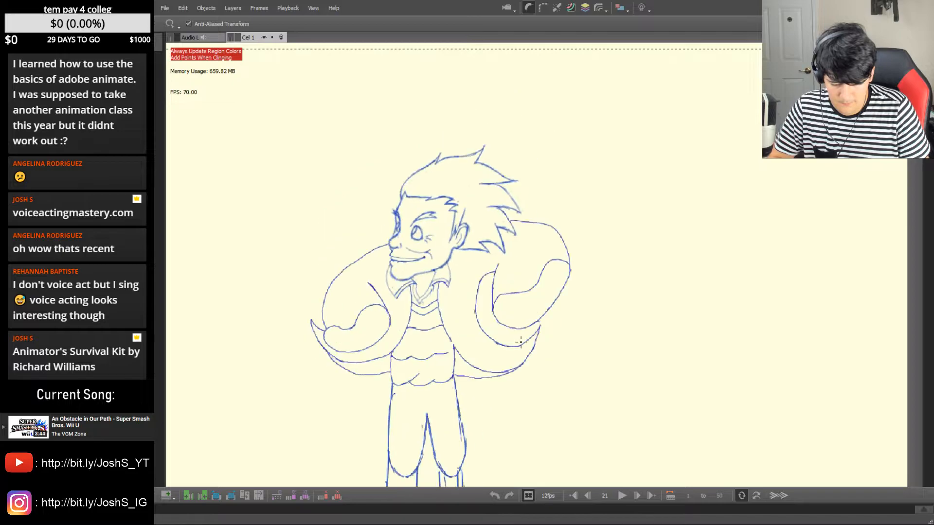
key(Left)
key(Left)
key(Right)
key(Right)
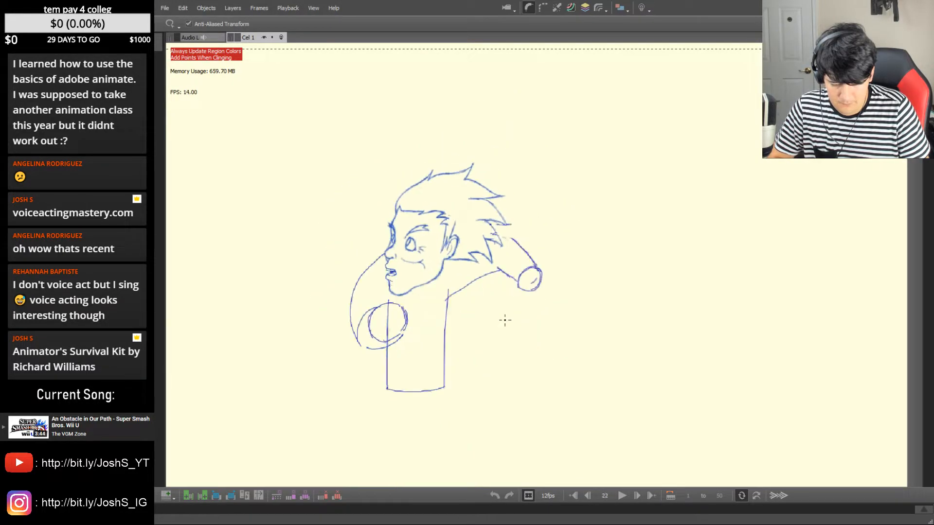
key(Right)
key(Left)
key(b)
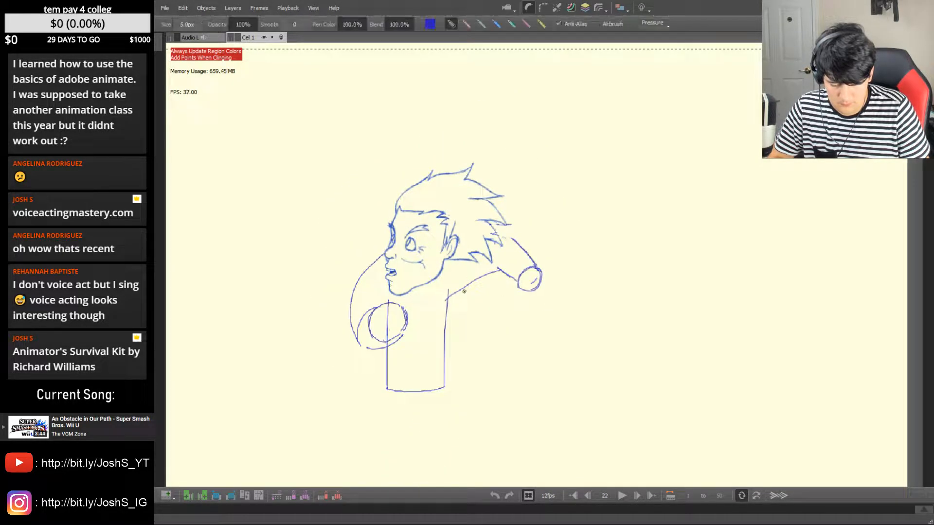
key(Left)
key(Left)
key(Left)
key(Left)
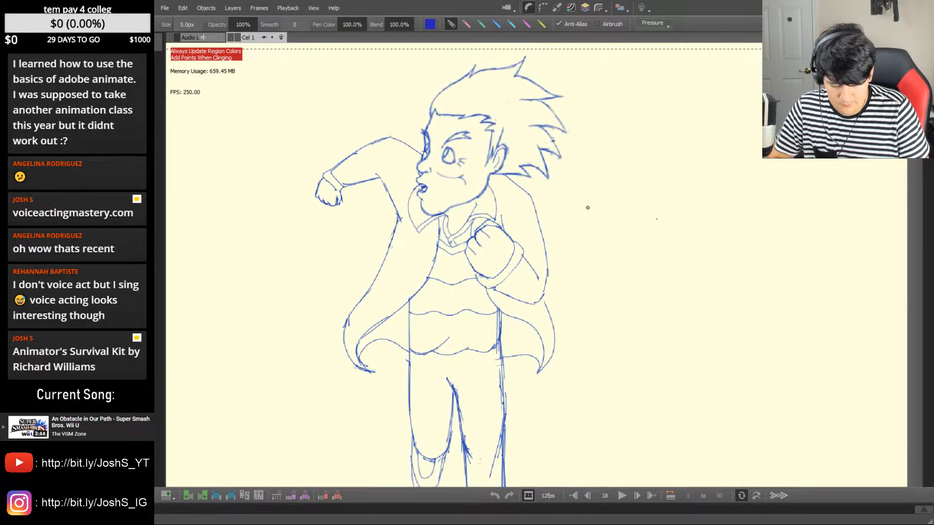
key(Right)
key(Right)
key(Right)
key(Right)
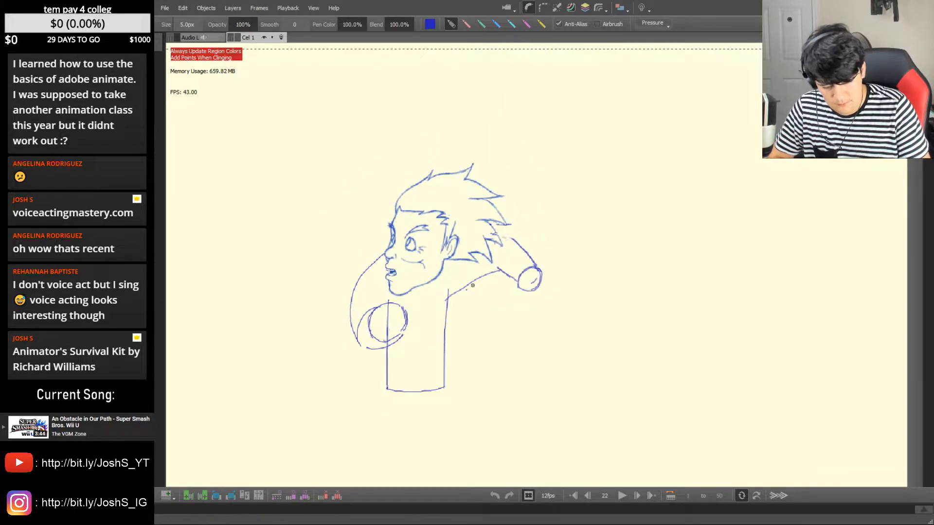
key(Right)
key(Left)
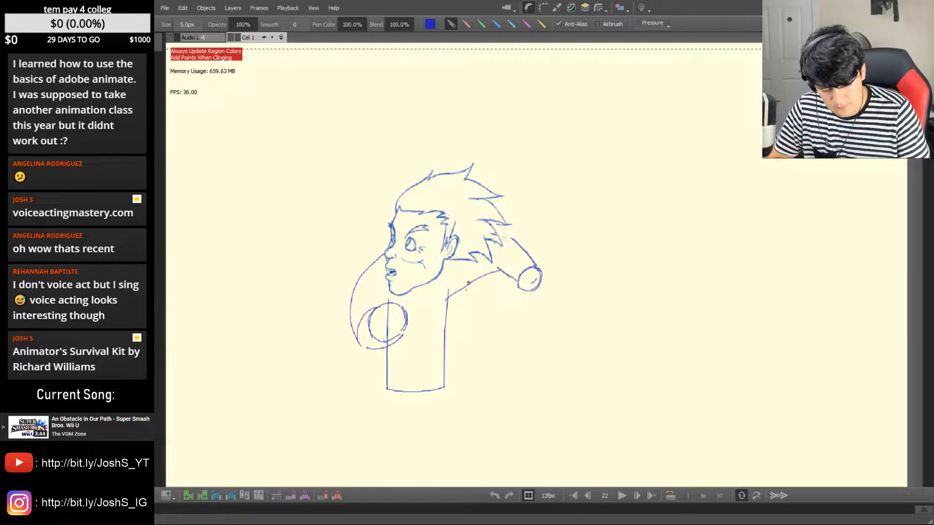
key(Left)
key(Left)
key(Left)
key(Left)
key(Left)
key(Left)
key(Left)
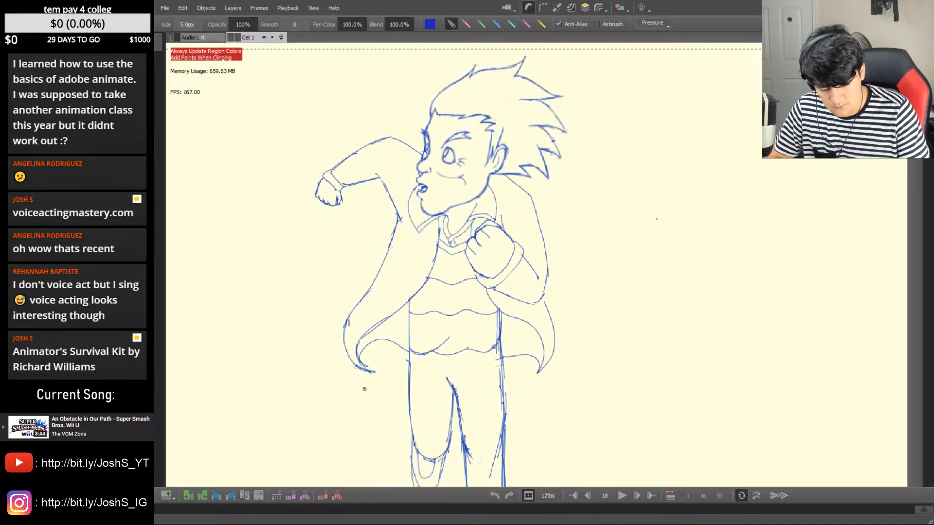
key(Right)
key(Right)
key(Right)
key(Left)
key(Left)
key(Left)
key(Left)
key(Right)
key(Right)
key(Right)
key(Right)
key(Right)
key(Right)
key(Right)
key(Right)
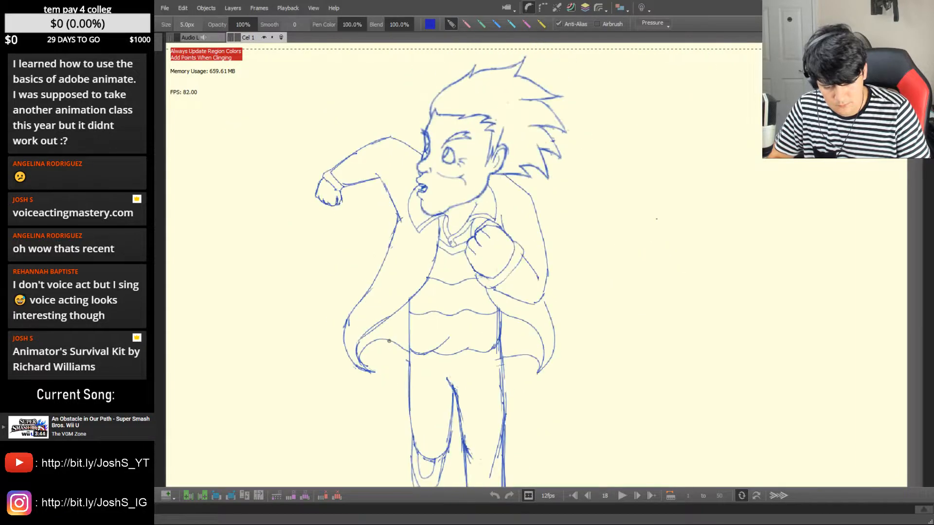
key(Left)
key(Left)
key(Left)
key(Left)
key(Left)
key(Left)
key(Left)
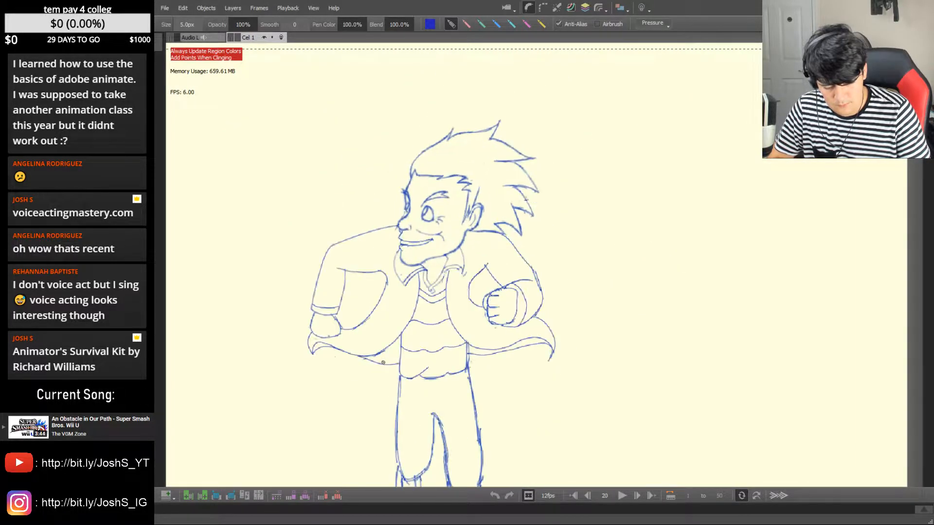
key(Right)
key(Left)
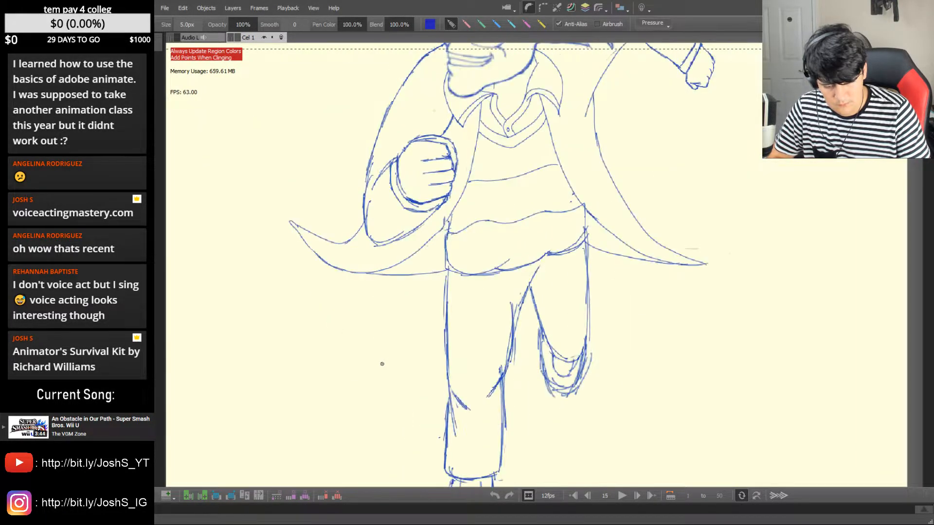
key(Right)
key(Right)
key(Right)
key(Right)
key(Right)
key(Right)
key(Right)
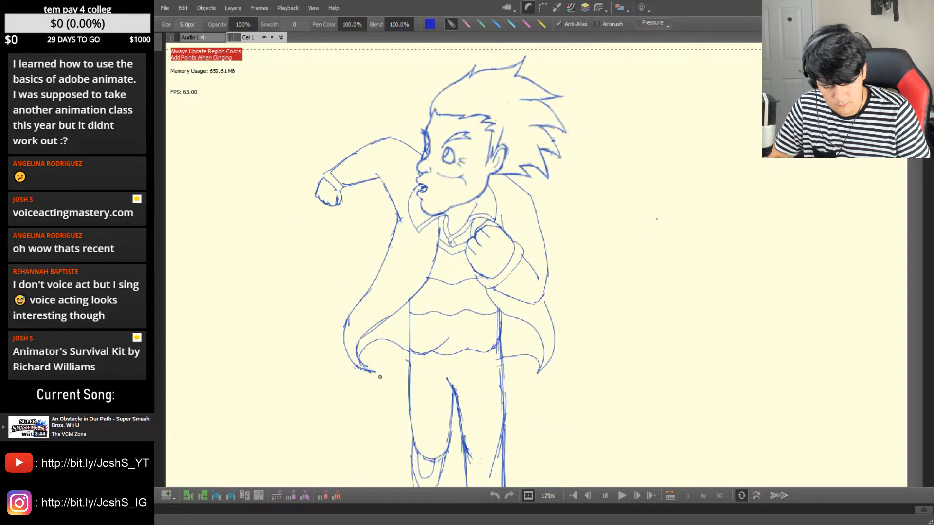
Erase the left hand's circle and its surrounding lines on frame 22 and redraw the circle higher, just under the chin
key(e)
mouse_move(396, 311)
mouse_down()
mouse_move(372, 339)
mouse_move(386, 316)
mouse_move(398, 342)
mouse_move(375, 334)
mouse_up()
key(b)
mouse_move(387, 295)
mouse_down()
mouse_move(375, 311)
mouse_move(392, 296)
mouse_move(399, 317)
mouse_move(370, 325)
mouse_move(369, 306)
mouse_move(404, 324)
mouse_up()
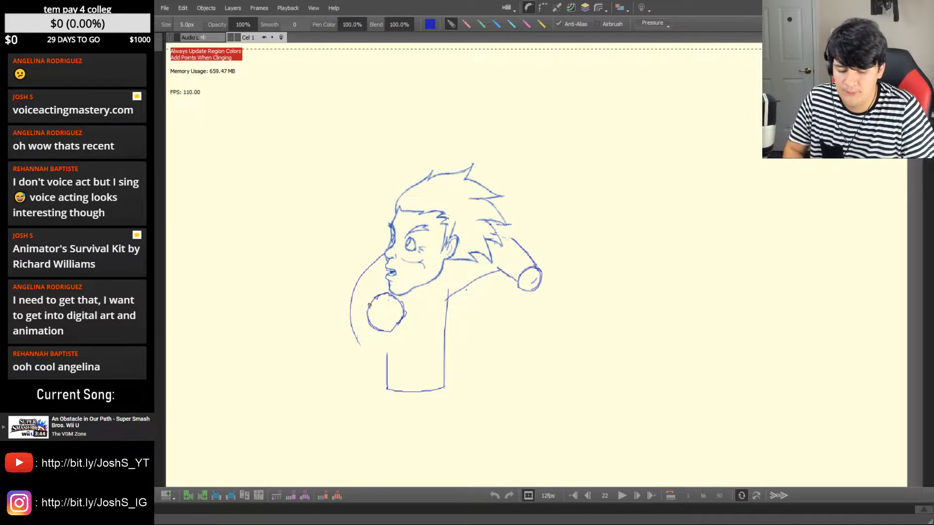
Erase the left arm's outer contour on frame 22 and redraw the arm as a longer bent loop reaching the raised hand
key(e)
mouse_move(356, 278)
mouse_down()
mouse_move(349, 305)
mouse_move(357, 342)
mouse_up()
key(b)
mouse_move(371, 265)
mouse_down()
mouse_move(348, 330)
mouse_move(353, 359)
mouse_move(394, 337)
mouse_move(400, 313)
mouse_move(373, 299)
mouse_move(353, 344)
mouse_up()
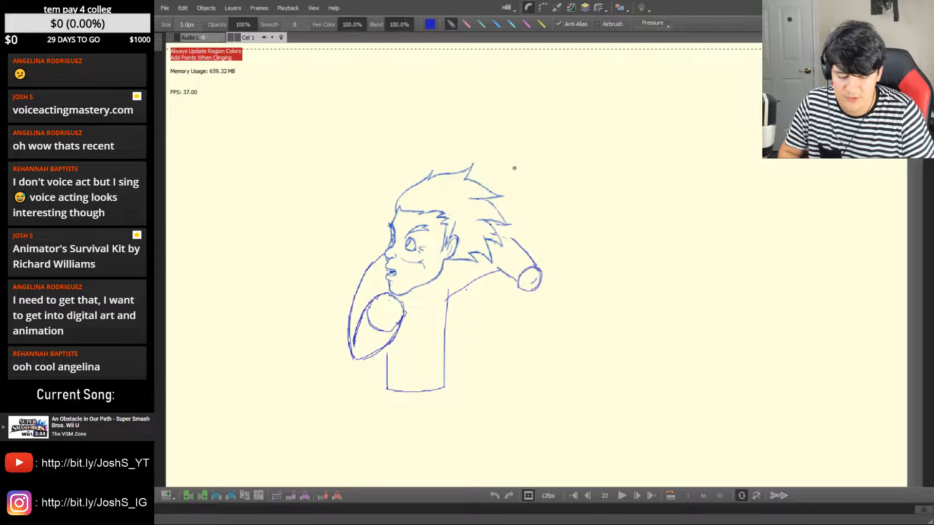
Undo the left forearm's doubled inner strokes on frame 22, redraw them as a single line and reinforce the hand's circle
key(ctrl+z)
key(ctrl+z)
key(ctrl+z)
key(ctrl+z)
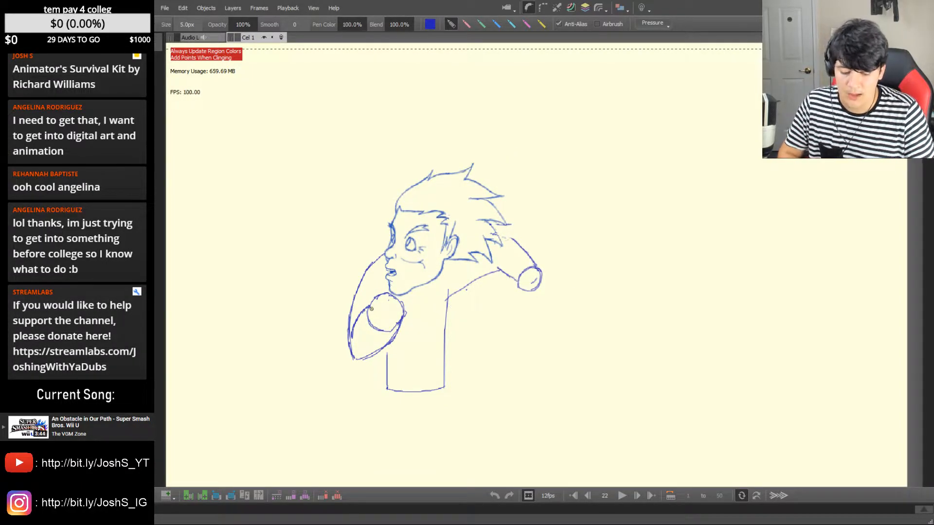
mouse_move(380, 293)
mouse_down()
mouse_move(403, 315)
mouse_move(393, 329)
mouse_move(374, 328)
mouse_up()
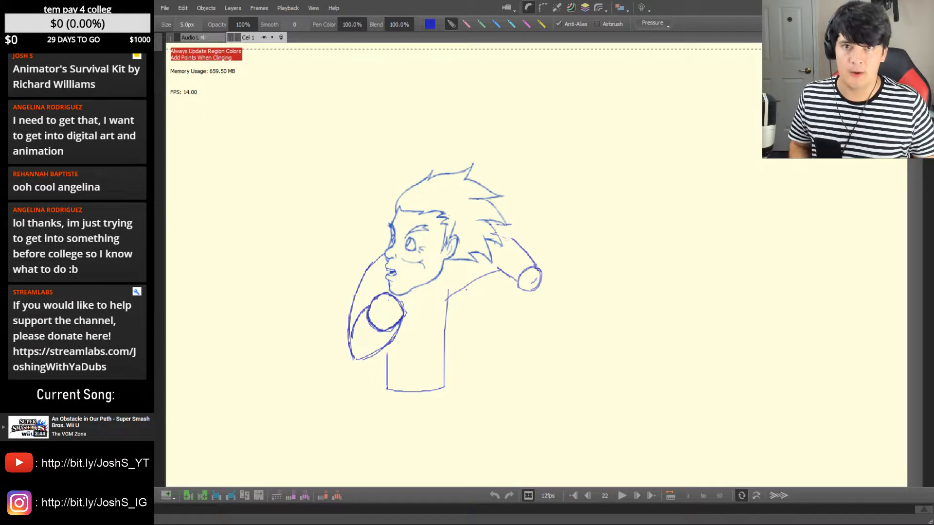
Scribble a rough walking figure with head, arms, torso and striding legs in the empty canvas area outside the frame
key(space)
mouse_move(659, 259)
mouse_down()
mouse_move(594, 254)
mouse_move(549, 158)
mouse_move(463, 255)
mouse_up()
mouse_move(709, 131)
mouse_down()
mouse_move(496, 221)
mouse_move(177, 248)
mouse_up()
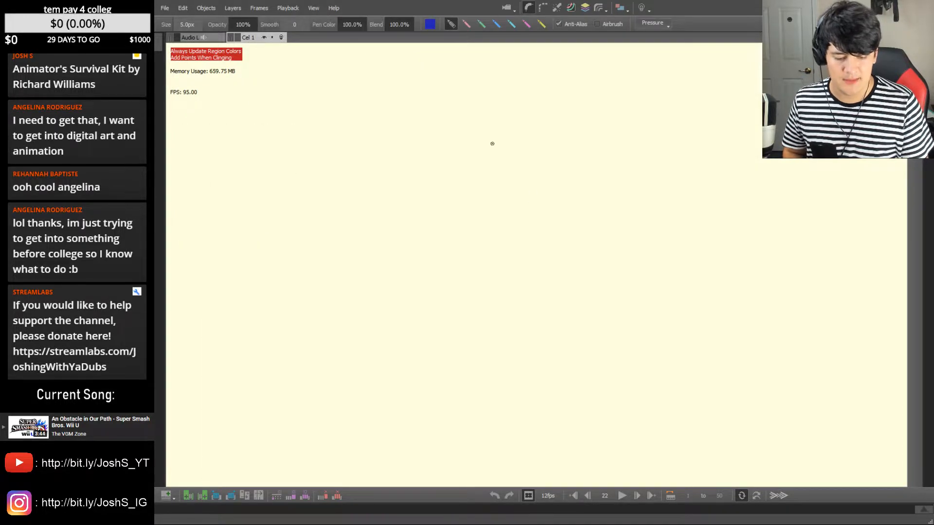
mouse_move(478, 107)
mouse_down()
mouse_move(466, 170)
mouse_move(487, 159)
mouse_move(536, 208)
mouse_up()
drag(493, 152, 504, 253)
mouse_move(495, 161)
mouse_down()
mouse_move(520, 258)
mouse_move(439, 193)
mouse_move(422, 210)
mouse_up()
drag(461, 179, 460, 296)
mouse_move(462, 190)
mouse_down()
mouse_move(464, 311)
mouse_move(480, 214)
mouse_move(480, 273)
mouse_move(465, 332)
mouse_move(509, 410)
mouse_move(480, 394)
mouse_move(461, 301)
mouse_move(441, 355)
mouse_move(404, 385)
mouse_up()
mouse_move(443, 316)
mouse_down()
mouse_move(414, 399)
mouse_move(423, 411)
mouse_move(487, 423)
mouse_move(474, 427)
mouse_up()
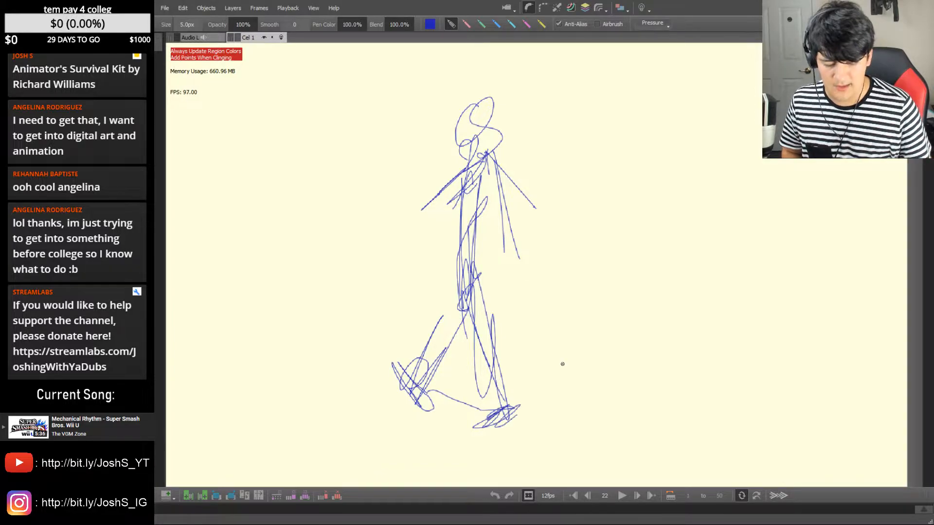
Select the scribbled walking figure outside the frame, delete it and return to the runner drawing
key(ctrl+a)
key(space)
key(ctrl+space)
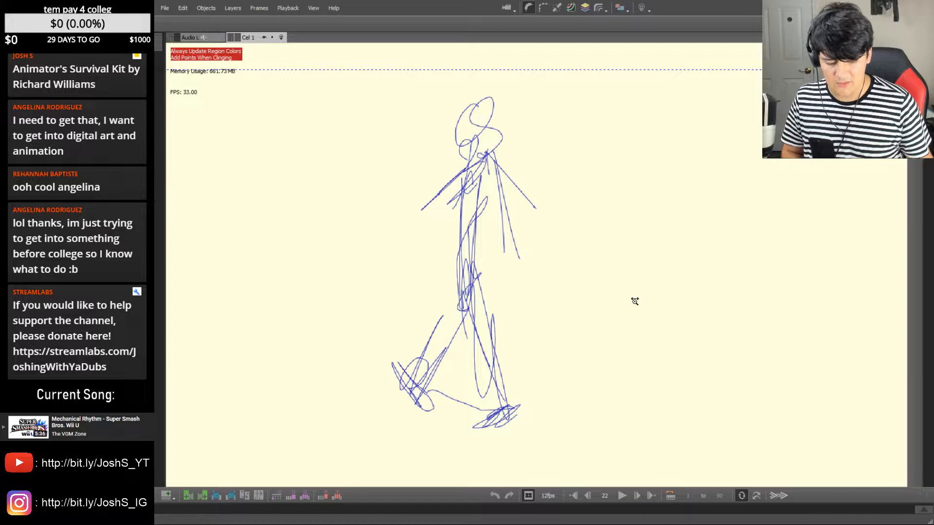
drag(634, 302, 589, 335)
click(628, 178)
mouse_move(626, 234)
mouse_down()
mouse_move(511, 284)
mouse_move(623, 229)
mouse_up()
key(Delete)
key(b)
key(space)
drag(467, 310, 602, 207)
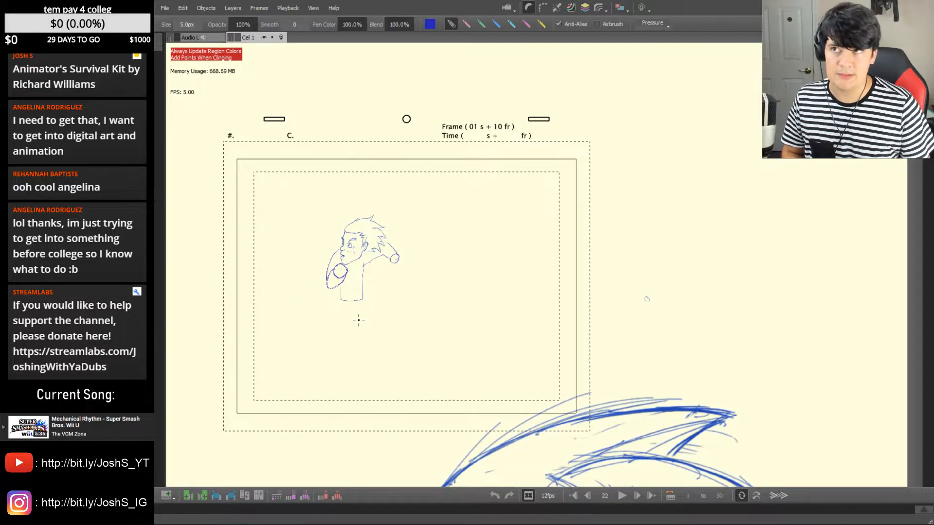
Compare the runner's pose and placement on frame 22 with the preceding frames across the whole camera frame
key(Left)
key(Left)
key(Left)
key(Right)
key(Right)
key(Right)
key(Left)
key(Right)
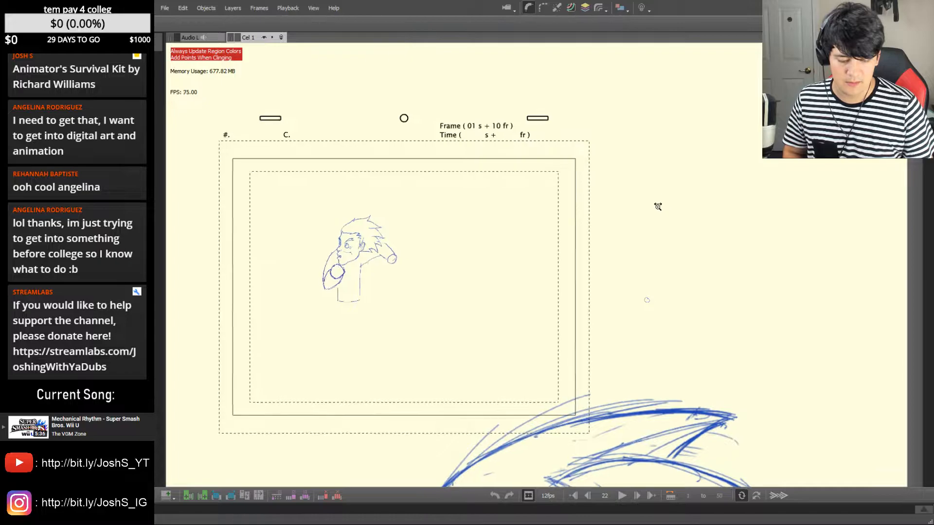
Scribble a rough figure with head, raised arm, torso, folded leg and one leg stretched out behind in the empty canvas area outside the frame
scroll(632, 214, up, 3)
mouse_move(613, 133)
mouse_down()
mouse_move(607, 127)
mouse_move(607, 162)
mouse_move(589, 180)
mouse_move(598, 192)
mouse_move(563, 118)
mouse_move(567, 96)
mouse_move(566, 174)
mouse_move(602, 146)
mouse_move(600, 110)
mouse_move(611, 133)
mouse_move(600, 146)
mouse_move(618, 134)
mouse_up()
mouse_move(603, 179)
mouse_down()
mouse_move(615, 210)
mouse_move(614, 249)
mouse_move(635, 266)
mouse_move(642, 314)
mouse_up()
mouse_move(572, 184)
mouse_down()
mouse_move(546, 209)
mouse_move(584, 234)
mouse_move(564, 242)
mouse_move(574, 242)
mouse_move(574, 257)
mouse_move(571, 185)
mouse_move(572, 282)
mouse_move(582, 245)
mouse_move(586, 334)
mouse_move(579, 340)
mouse_move(542, 272)
mouse_move(560, 295)
mouse_move(545, 311)
mouse_move(579, 292)
mouse_move(586, 319)
mouse_move(513, 245)
mouse_move(565, 292)
mouse_move(559, 312)
mouse_move(536, 223)
mouse_move(465, 343)
mouse_move(526, 309)
mouse_move(521, 297)
mouse_move(495, 328)
mouse_up()
drag(514, 290, 492, 316)
drag(507, 302, 478, 324)
mouse_move(497, 256)
mouse_down()
mouse_move(493, 270)
mouse_move(433, 292)
mouse_move(363, 296)
mouse_move(478, 305)
mouse_move(401, 305)
mouse_up()
mouse_move(365, 297)
mouse_down()
mouse_move(399, 294)
mouse_move(349, 312)
mouse_up()
mouse_move(349, 312)
mouse_down()
mouse_move(390, 305)
mouse_move(351, 310)
mouse_up()
mouse_move(371, 305)
mouse_down()
mouse_move(341, 326)
mouse_move(382, 306)
mouse_up()
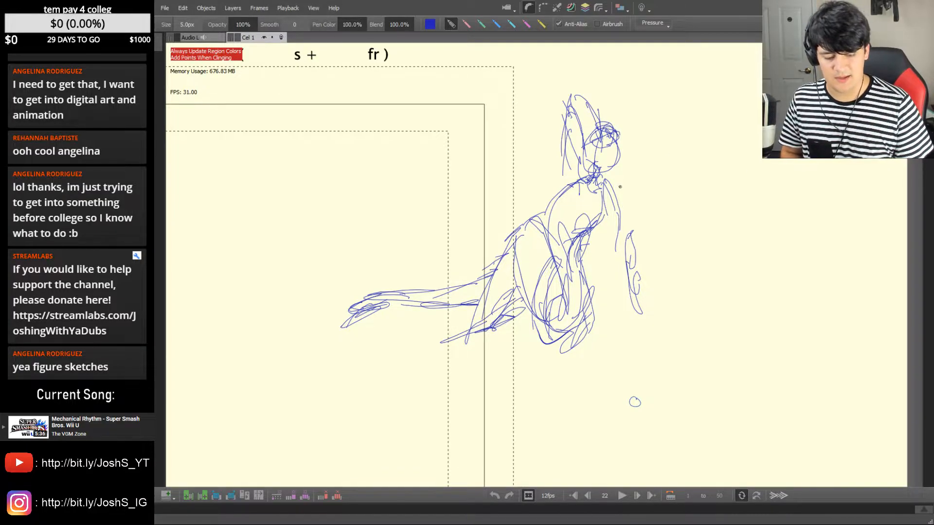
Select and delete the scribbled figure outside the frame, along with the small circle and stray dot near it
key(l)
mouse_move(667, 146)
mouse_down()
mouse_move(277, 350)
mouse_move(677, 338)
mouse_move(684, 101)
mouse_up()
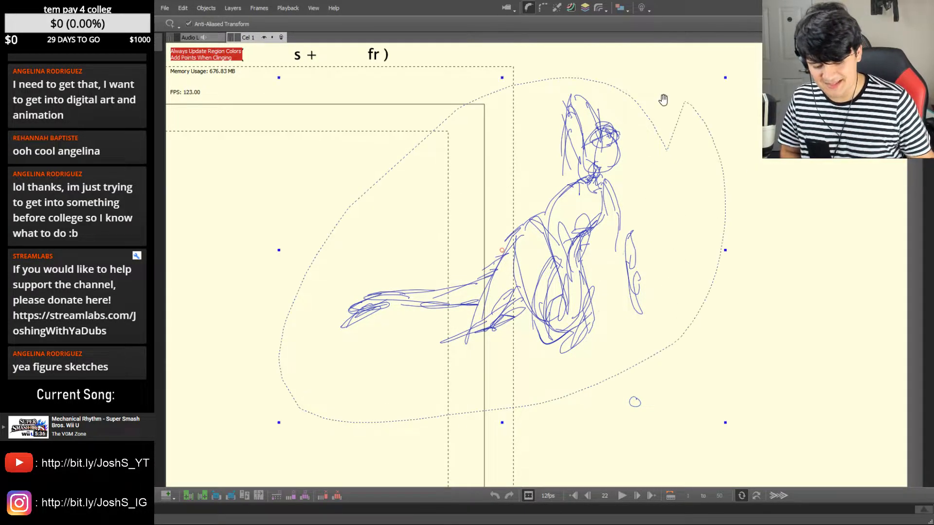
key(Delete)
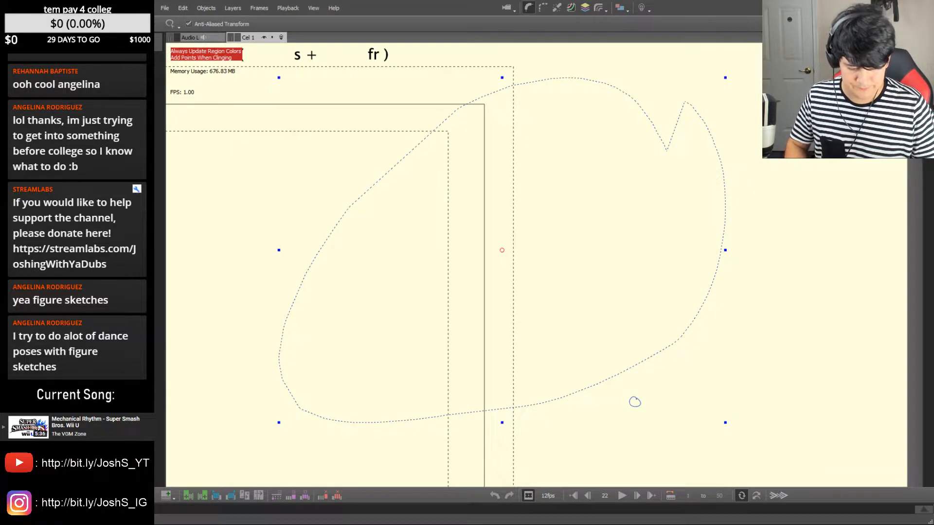
key(b)
click(551, 438)
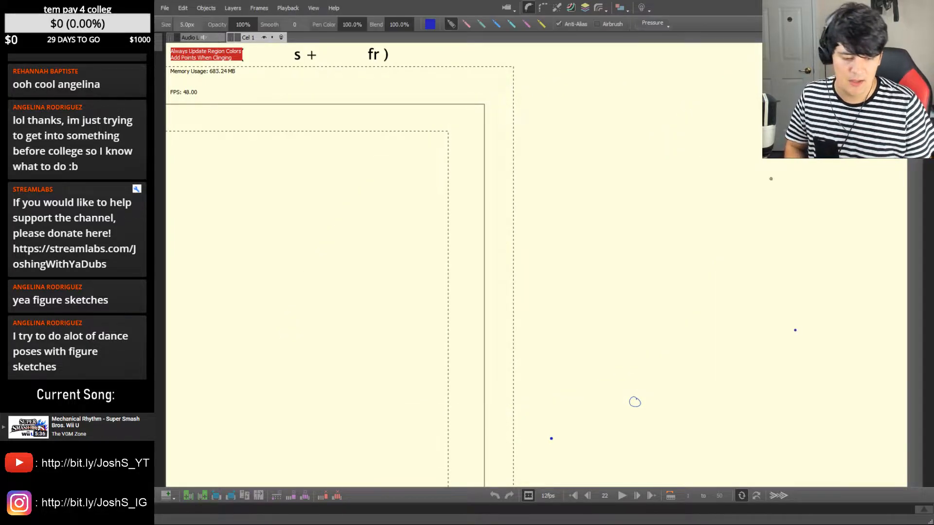
key(l)
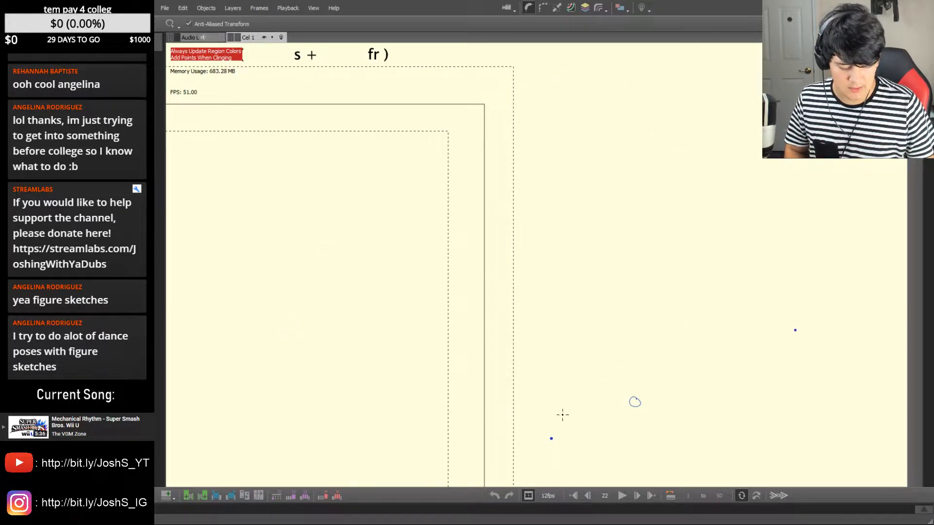
mouse_move(654, 389)
mouse_down()
mouse_move(499, 446)
mouse_move(674, 427)
mouse_up()
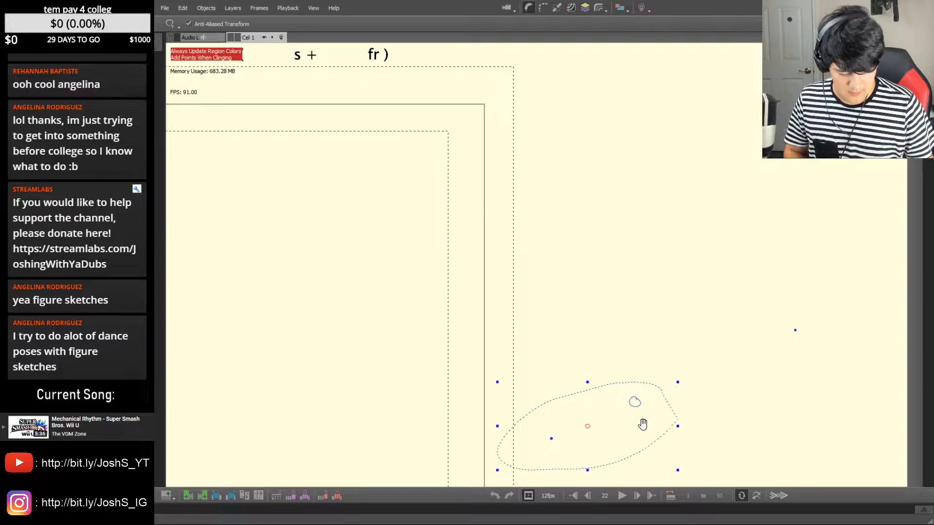
key(Delete)
Return to the runner drawing on frame 22 and reinforce the torso's left side line below the elbow
key(b)
mouse_move(518, 338)
mouse_down()
mouse_move(559, 308)
mouse_move(539, 346)
mouse_up()
key(ctrl+z)
key(z)
key(space)
mouse_move(508, 391)
mouse_down()
mouse_move(695, 353)
mouse_move(763, 356)
mouse_up()
key(z)
mouse_move(453, 354)
mouse_down()
mouse_move(481, 340)
mouse_move(536, 358)
mouse_up()
key(space)
key(b)
drag(411, 316, 413, 360)
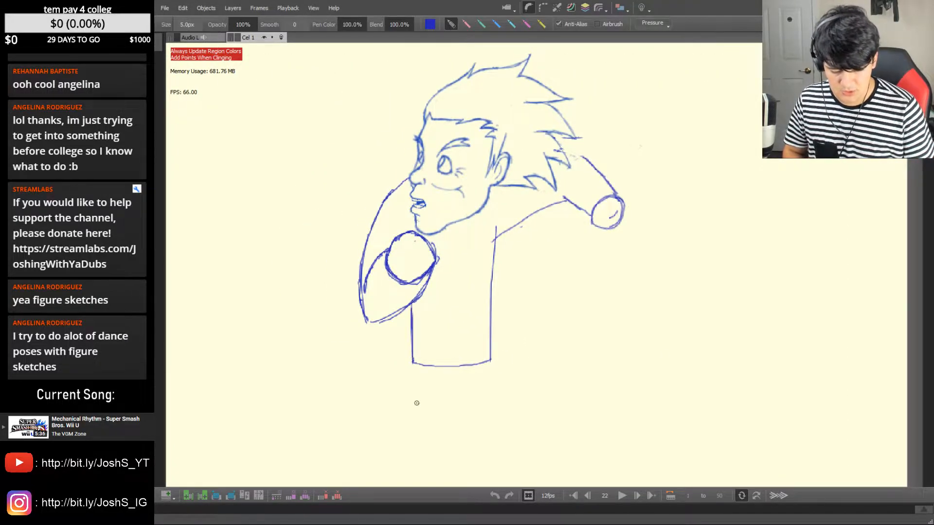
Compare the runner's pose on frame 22 with the preceding frames, checking how the jacket tails swing
key(Left)
key(Right)
key(Right)
key(Left)
key(Left)
key(Left)
key(Left)
key(Left)
key(Right)
key(Right)
key(Right)
key(Right)
key(Left)
key(Left)
key(Left)
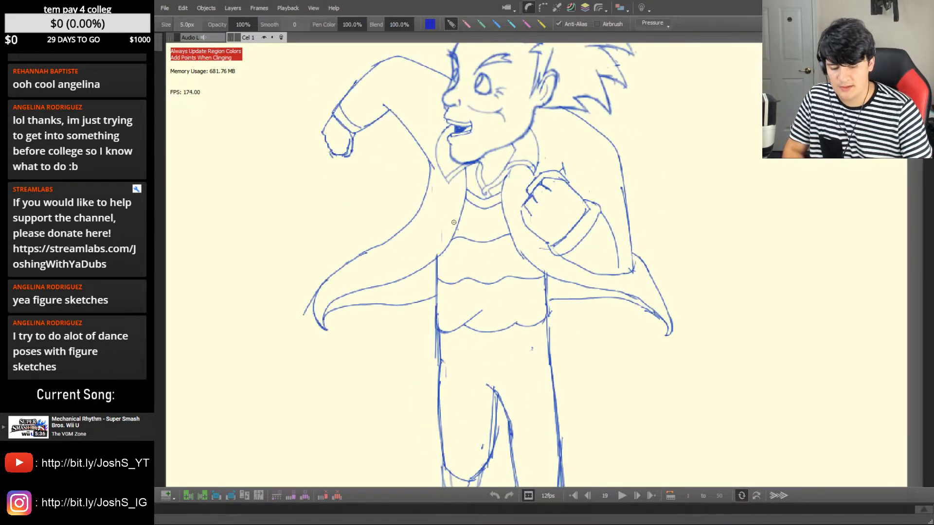
key(Right)
key(Right)
key(Right)
Try curved strokes for the left jacket tail's upper edge, running outward from the bent elbow on frame 22
drag(359, 284, 304, 302)
key(Left)
key(Right)
key(ctrl+z)
drag(357, 284, 309, 292)
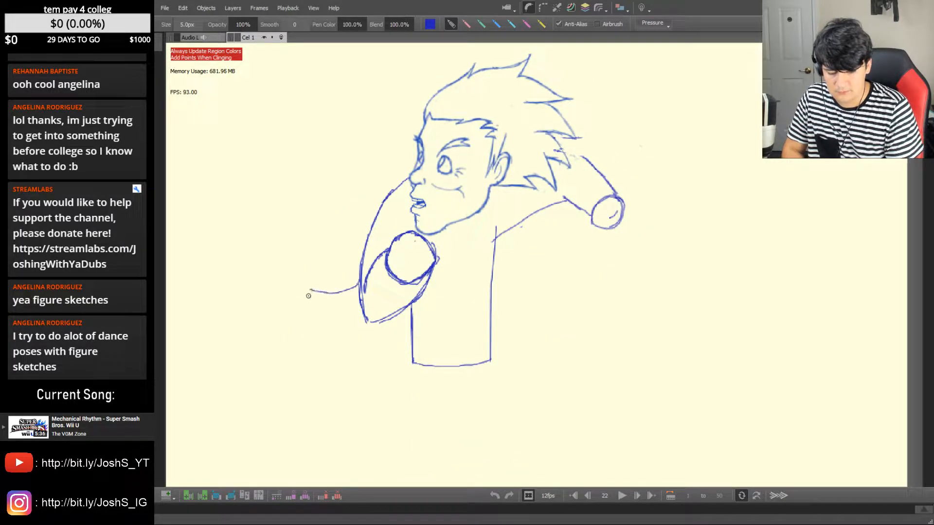
key(ctrl+z)
key(Left)
key(Right)
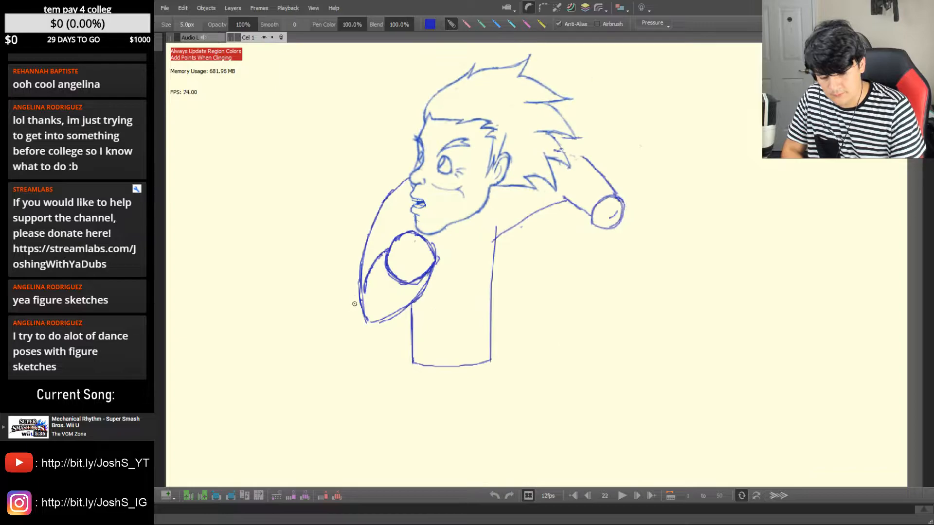
drag(360, 294, 316, 280)
key(Left)
key(Right)
key(ctrl+z)
Draw the left jacket tail on frame 22: upper edge out from the elbow, pointed tip, and lower edge curving under the forearm up to the chest
drag(359, 290, 313, 282)
key(Left)
key(Right)
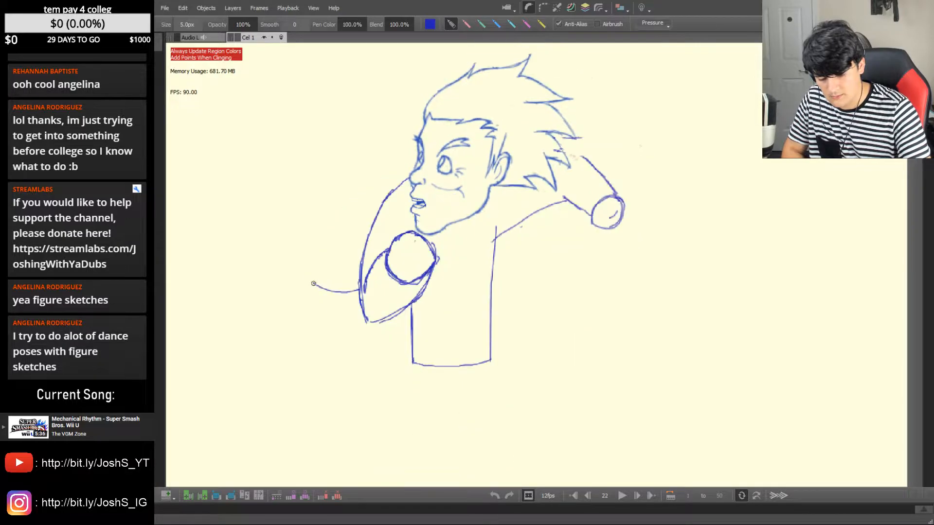
key(Left)
key(Right)
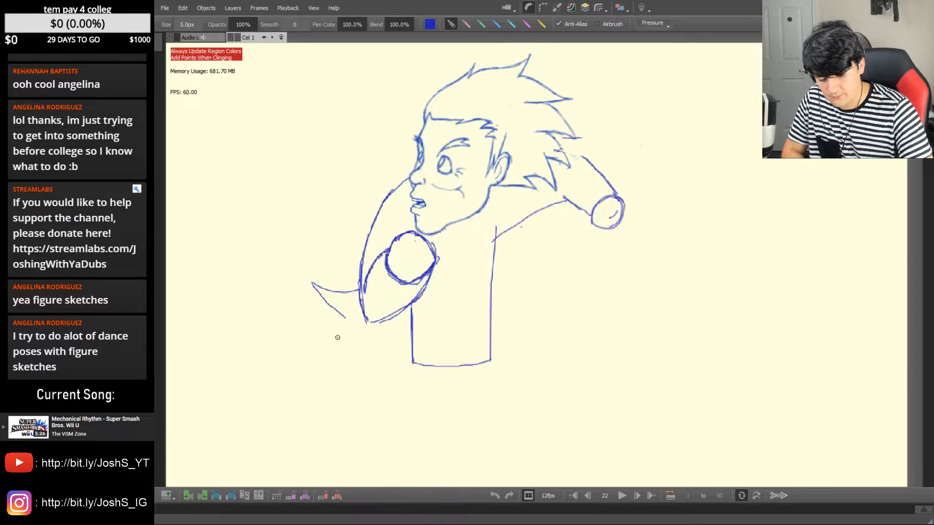
key(Left)
key(Right)
mouse_move(350, 323)
mouse_down()
mouse_move(400, 327)
mouse_move(432, 304)
mouse_move(450, 260)
mouse_up()
key(Left)
key(Right)
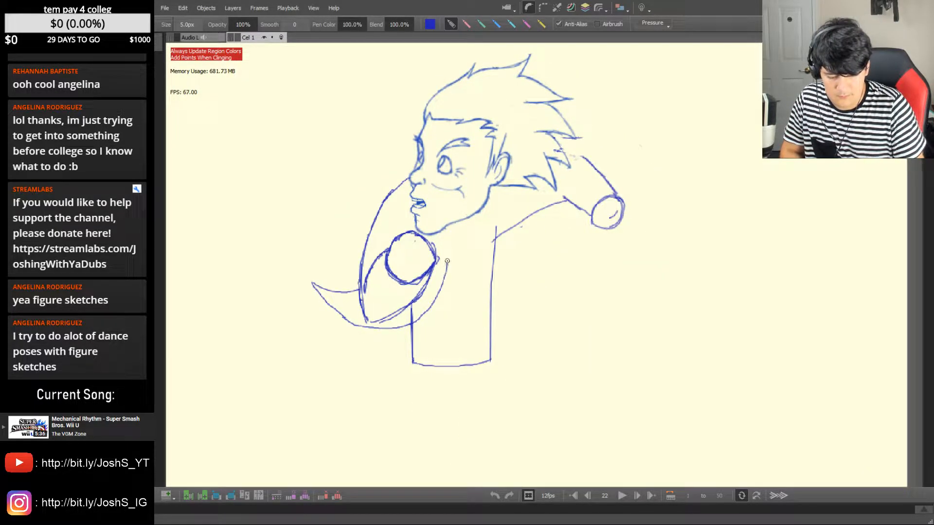
Copy the shirt collar from frame 21, paste it onto frame 22 and fit it under the runner's chin
key(Left)
key(l)
mouse_move(476, 222)
mouse_down()
mouse_move(511, 219)
mouse_move(503, 191)
mouse_move(478, 195)
mouse_move(462, 219)
mouse_move(449, 207)
mouse_move(422, 216)
mouse_move(408, 194)
mouse_move(401, 205)
mouse_move(429, 244)
mouse_move(445, 221)
mouse_move(470, 244)
mouse_up()
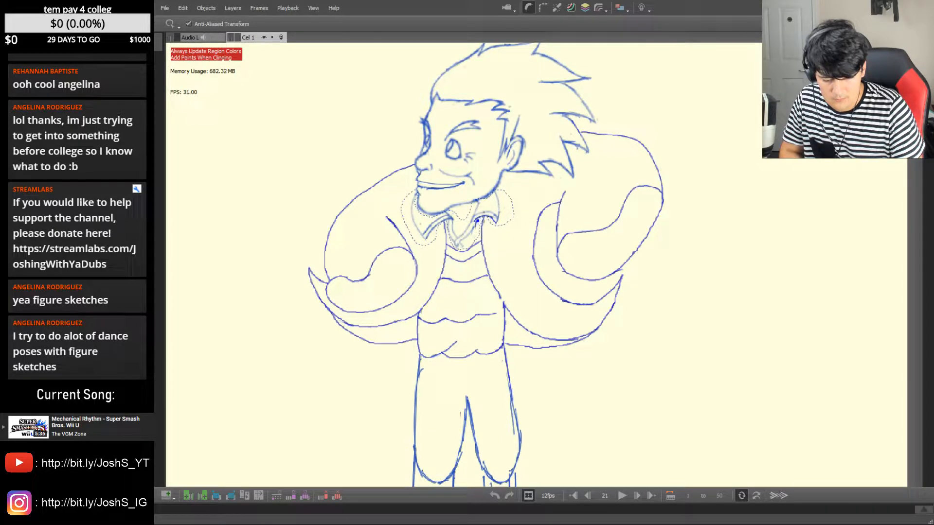
key(ctrl+v)
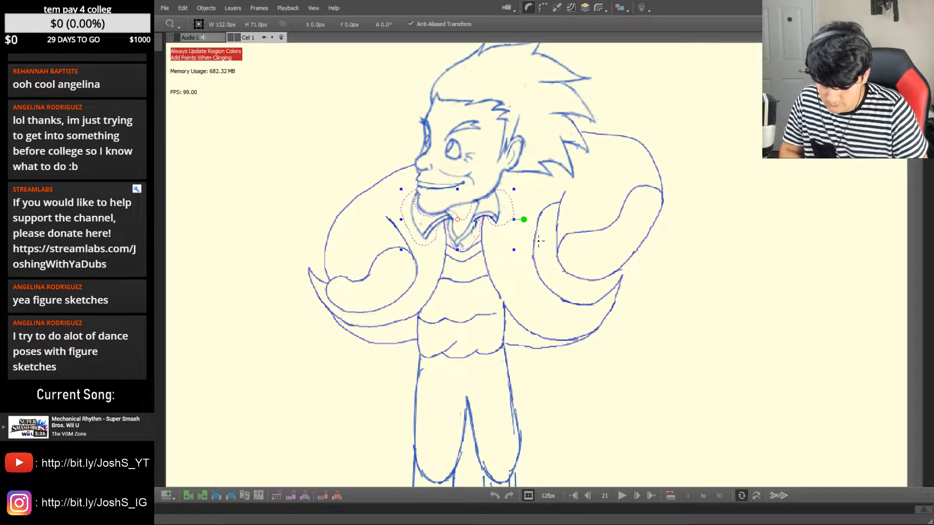
key(Right)
drag(470, 226, 465, 240)
drag(506, 265, 460, 255)
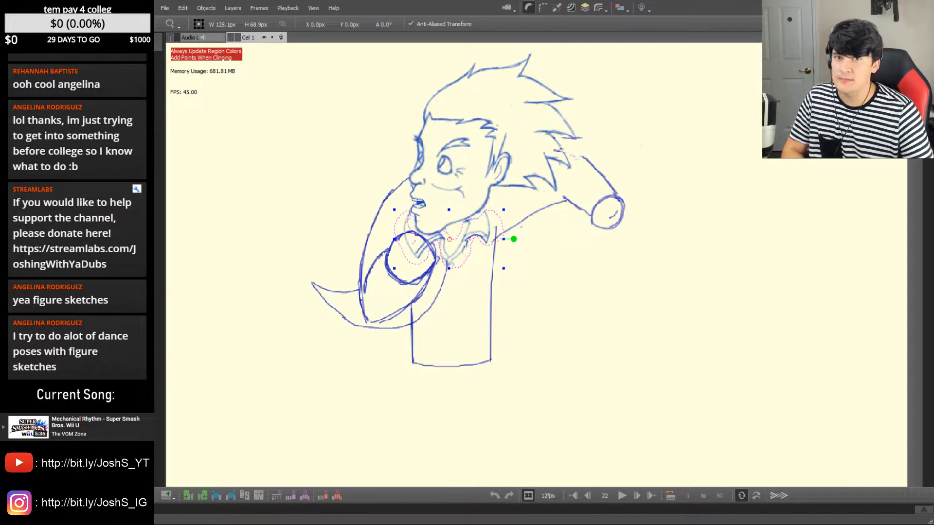
key(b)
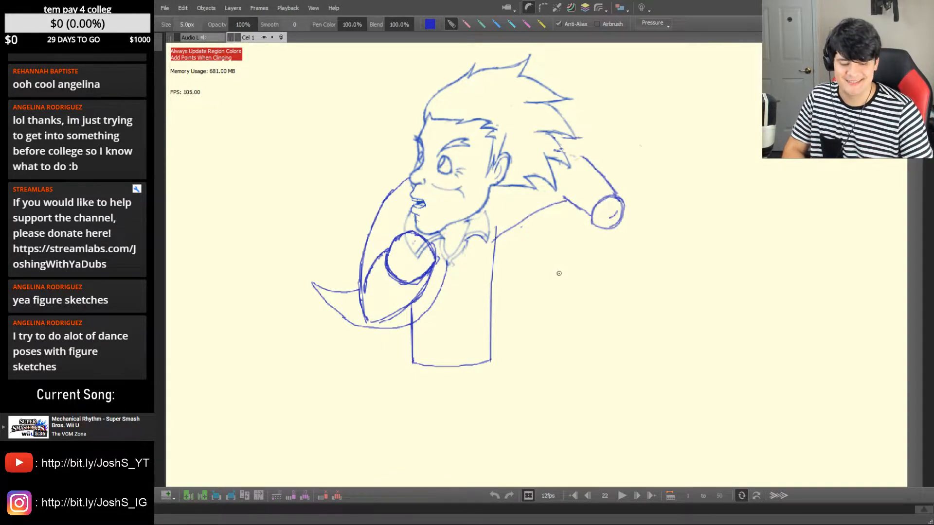
Erase the pasted collar lines inside the hand's circle and retrace the collar's neckline and flaps with darker strokes
key(e)
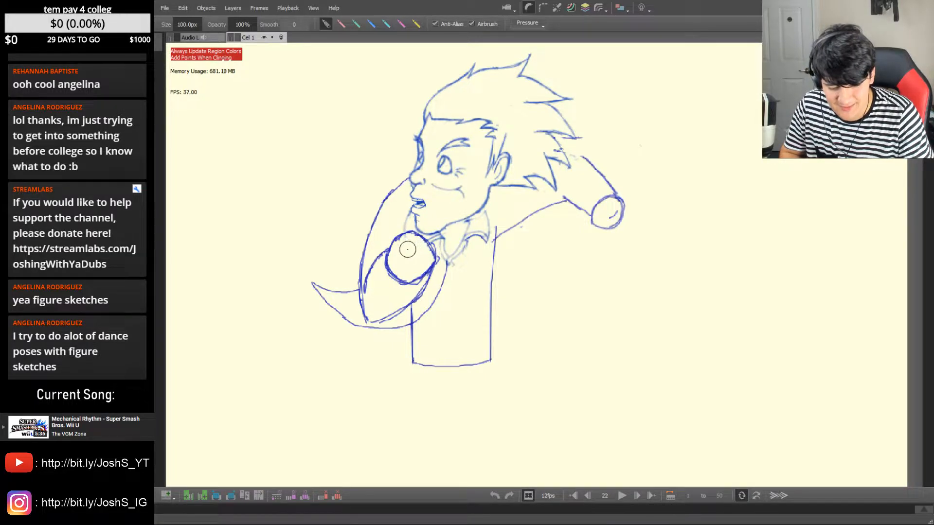
key(b)
drag(467, 220, 458, 247)
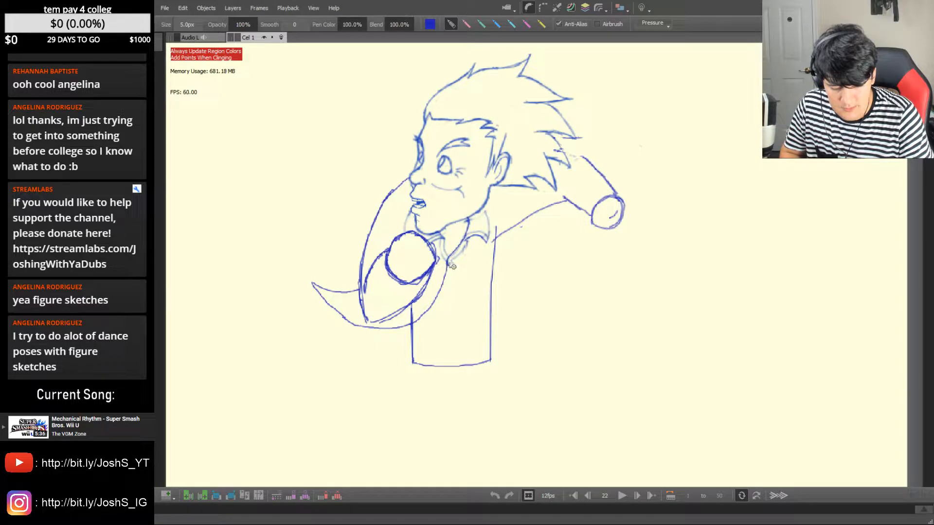
mouse_move(455, 258)
mouse_down()
mouse_move(479, 224)
mouse_move(486, 242)
mouse_move(480, 209)
mouse_up()
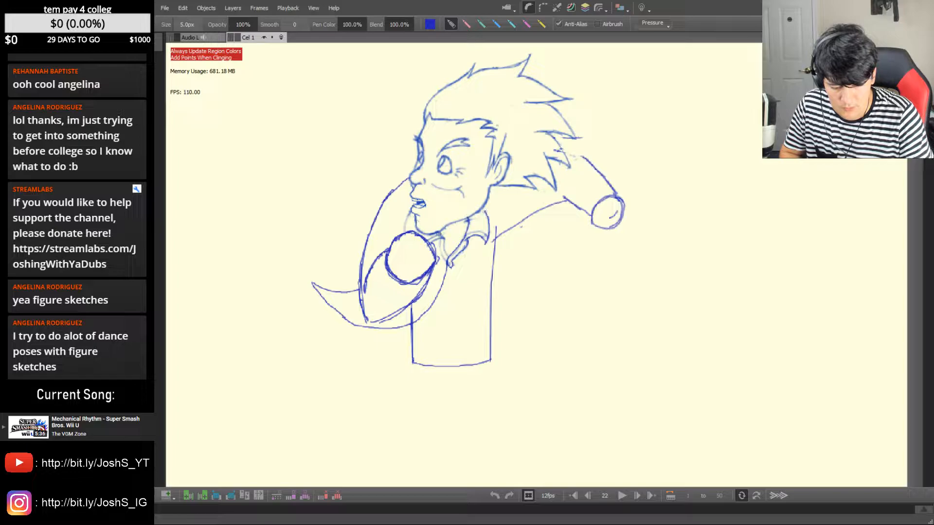
mouse_move(444, 239)
mouse_down()
mouse_move(448, 254)
mouse_move(432, 236)
mouse_up()
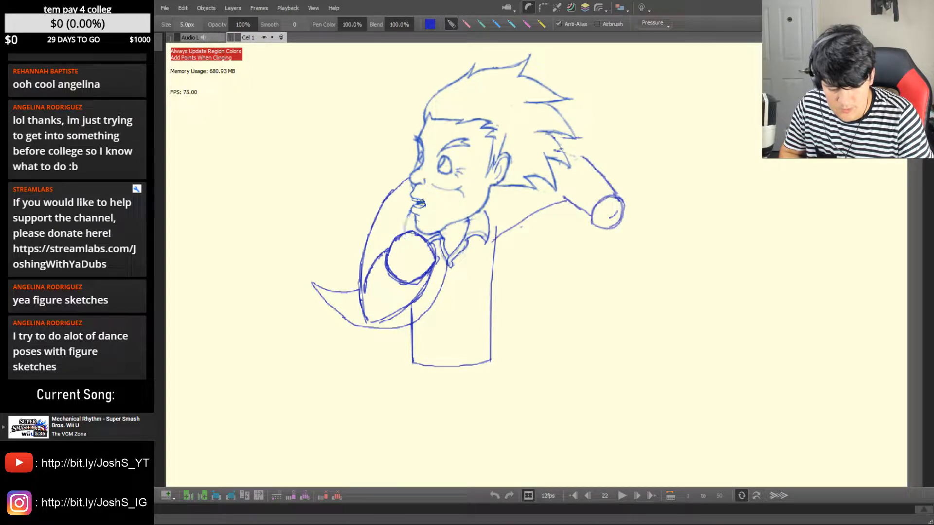
mouse_move(412, 210)
mouse_down()
mouse_move(427, 227)
mouse_move(529, 149)
mouse_move(405, 227)
mouse_up()
key(ctrl+z)
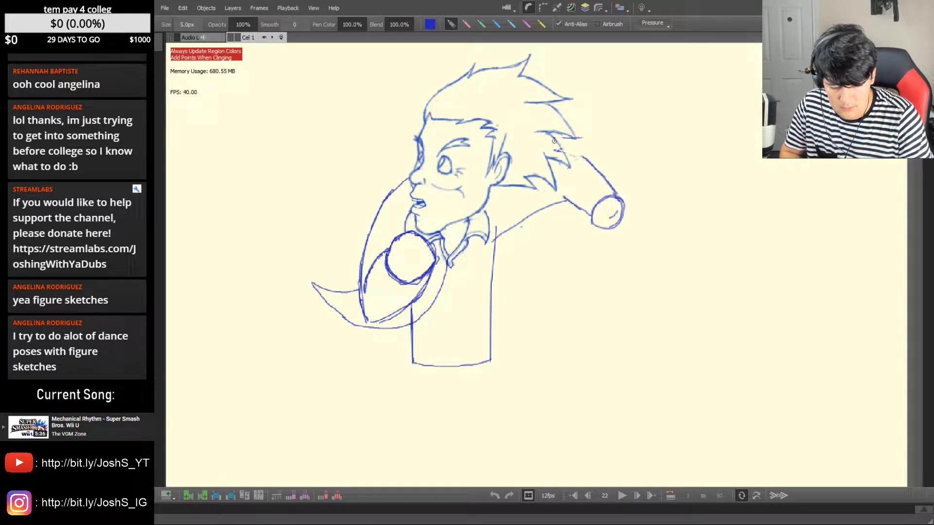
Compare the collar and torso on frame 22 with the neighbouring running frames
key(comma)
key(comma)
key(period)
key(period)
key(comma)
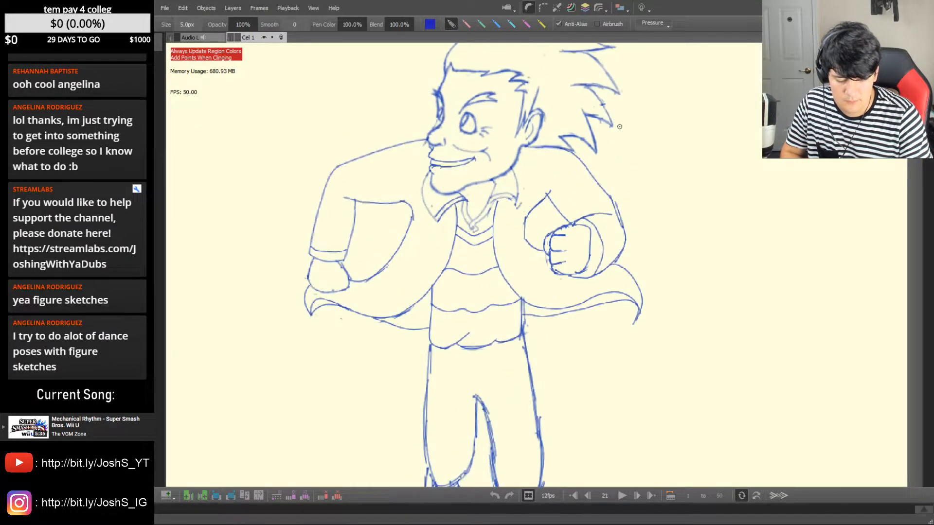
key(period)
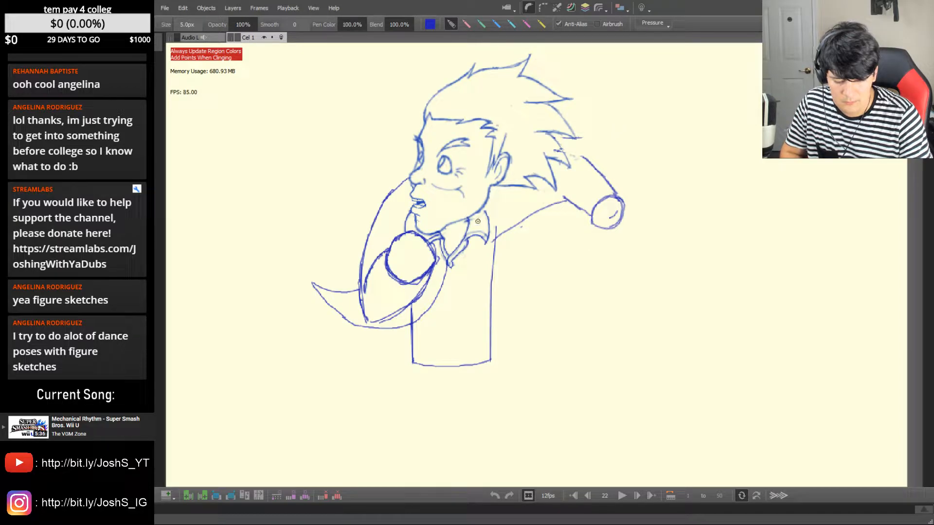
key(e)
key(b)
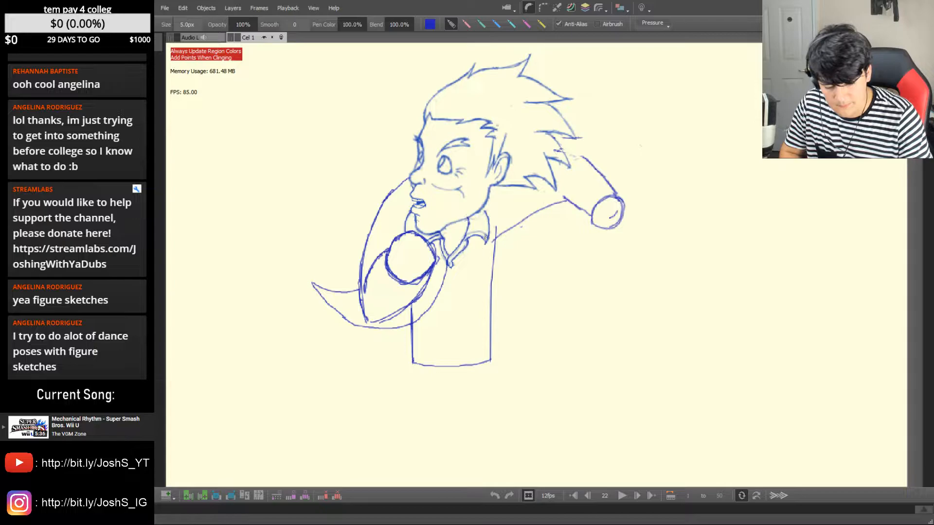
key(Left)
key(Left)
key(Left)
key(Right)
key(Right)
key(Right)
key(Right)
key(Left)
key(Left)
key(Left)
key(Right)
key(Right)
Erase the piece of the torso's left line that shows above the jacket's lower edge
key(e)
drag(413, 314, 411, 320)
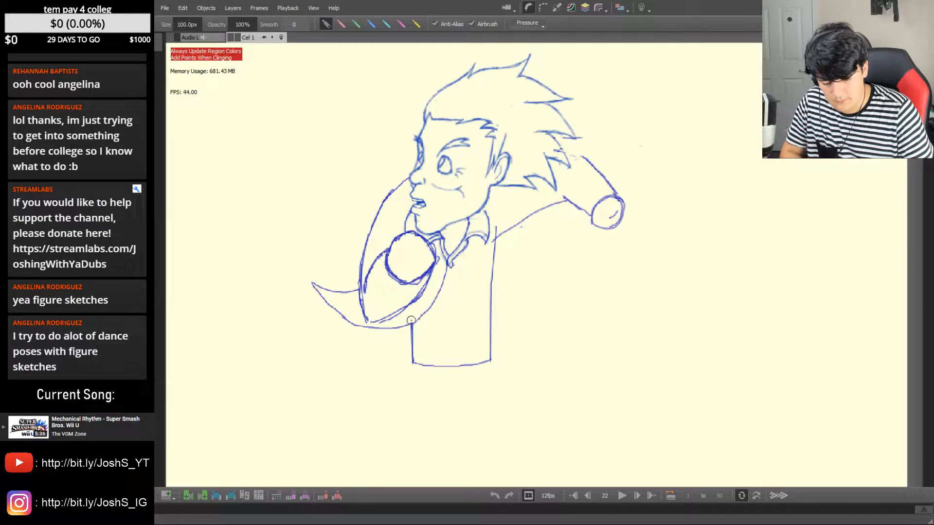
key(b)
Examine how the right side of the jacket moves across the preceding frames compared with frame 22
key(Left)
key(Left)
key(Left)
key(Left)
key(Right)
key(Right)
key(Right)
key(Right)
key(Left)
key(Right)
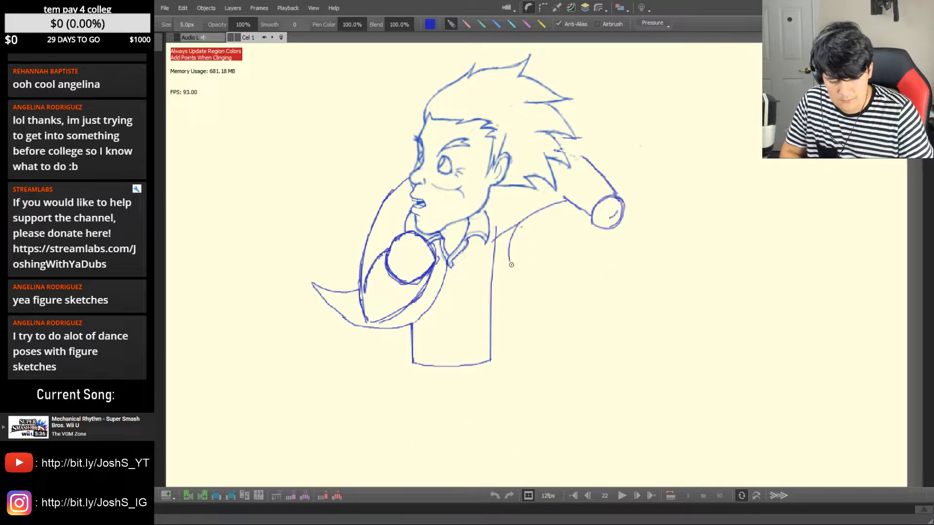
key(Left)
key(Right)
key(Left)
key(Right)
Draw the right jacket side's inner edge curving down from the underside of the raised arm, replacing the first short stroke
drag(522, 221, 507, 263)
key(Left)
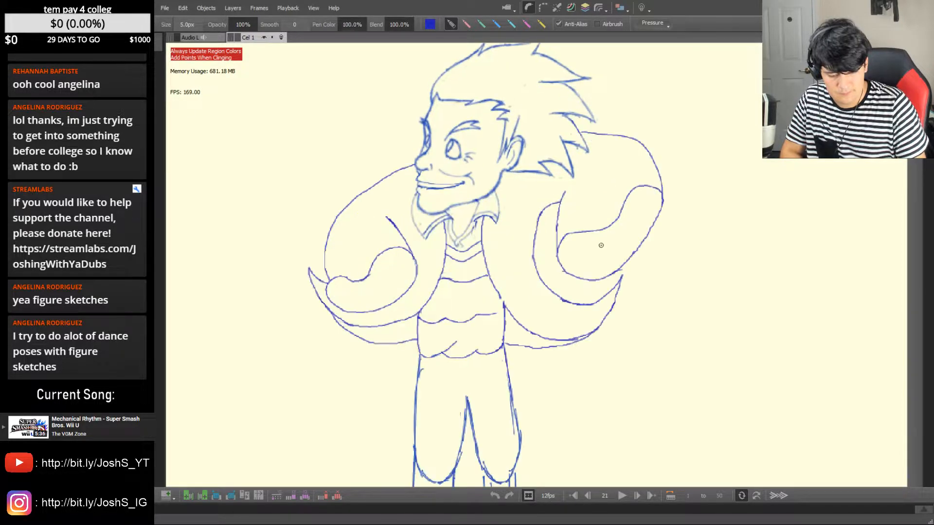
key(Right)
key(ctrl+z)
drag(531, 215, 511, 286)
key(Left)
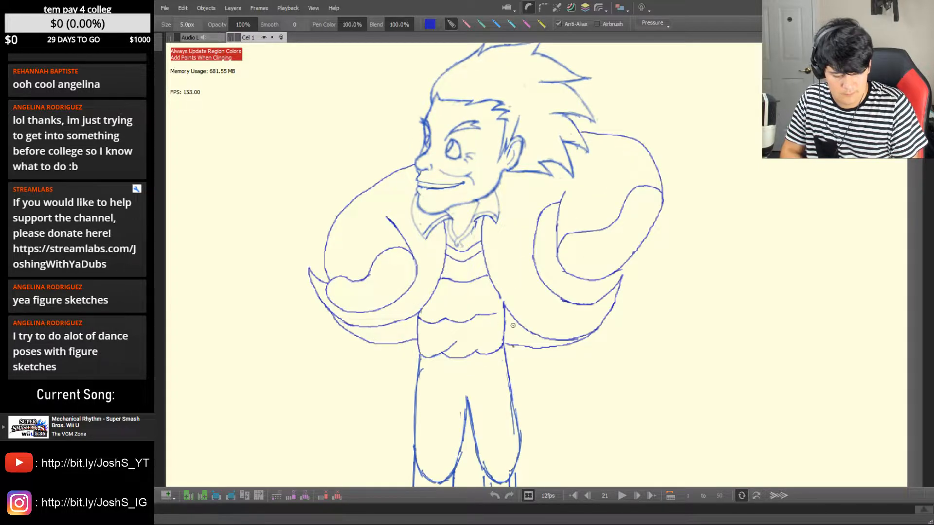
key(Right)
Try curving the right jacket side's lower edge outward beneath the raised hand
mouse_move(511, 275)
mouse_down()
mouse_move(547, 297)
mouse_move(595, 286)
mouse_up()
key(Left)
key(Right)
key(Left)
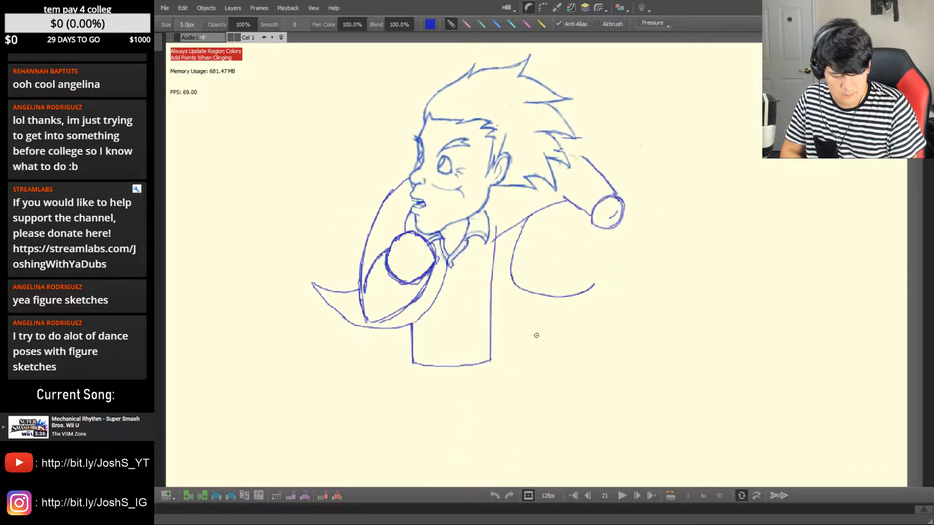
drag(597, 281, 583, 311)
Review the jacket's motion by stepping back through the frames to frame 17 and playing the running animation
key(Left)
key(Left)
key(Left)
key(Right)
key(Right)
key(Right)
key(Left)
key(Left)
key(Left)
key(Left)
key(Left)
key(Left)
key(Left)
key(Left)
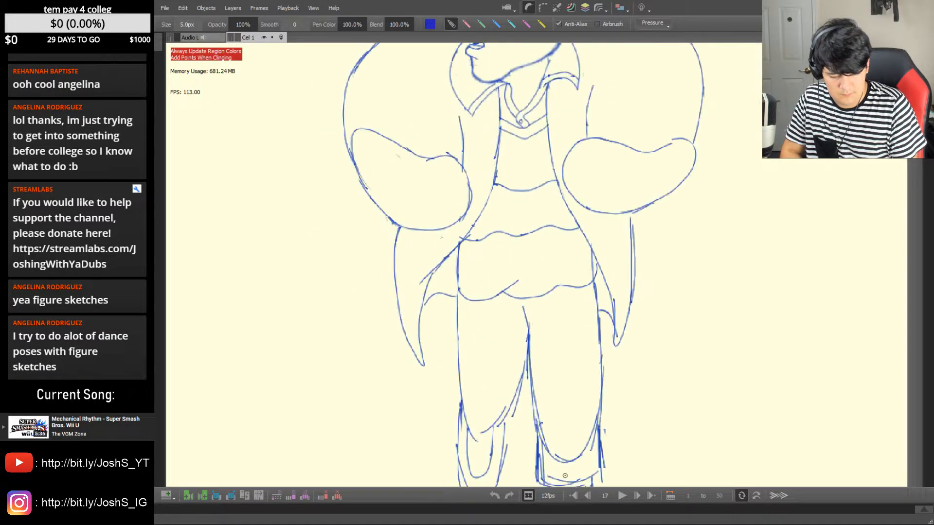
click(622, 497)
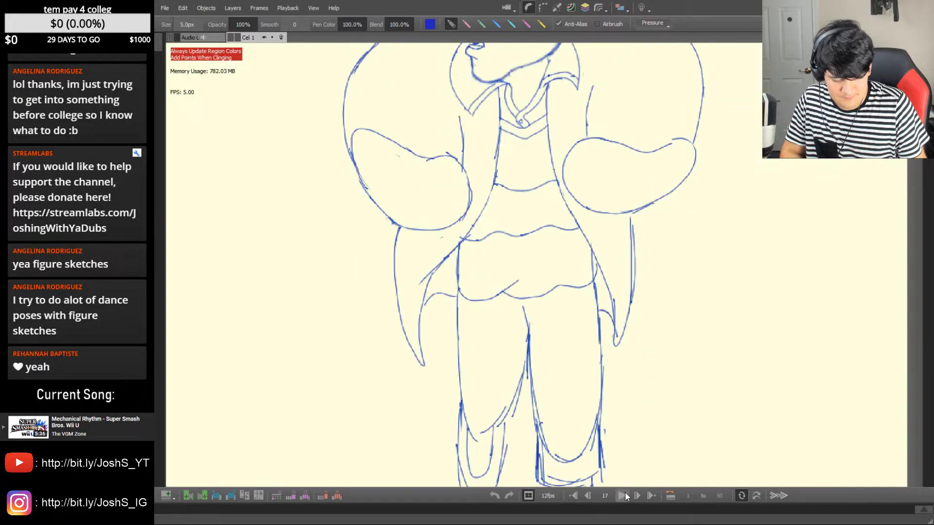
click(625, 493)
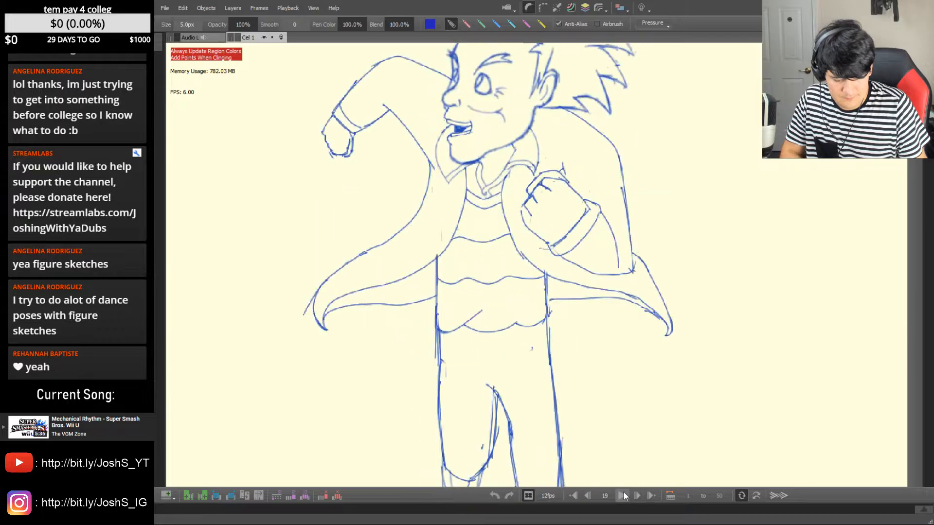
Extend the right jacket side's lower edge on frame 22 as a deeper, wider curve and check it against frame 21
key(Right)
mouse_move(598, 275)
mouse_down()
mouse_move(591, 292)
mouse_move(550, 312)
mouse_move(519, 290)
mouse_move(557, 312)
mouse_move(622, 302)
mouse_up()
key(b)
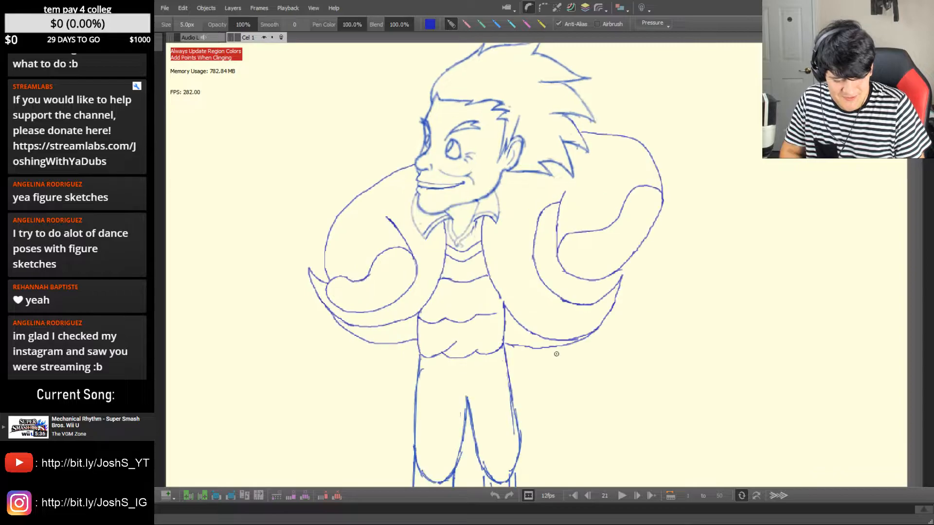
key(Left)
key(Right)
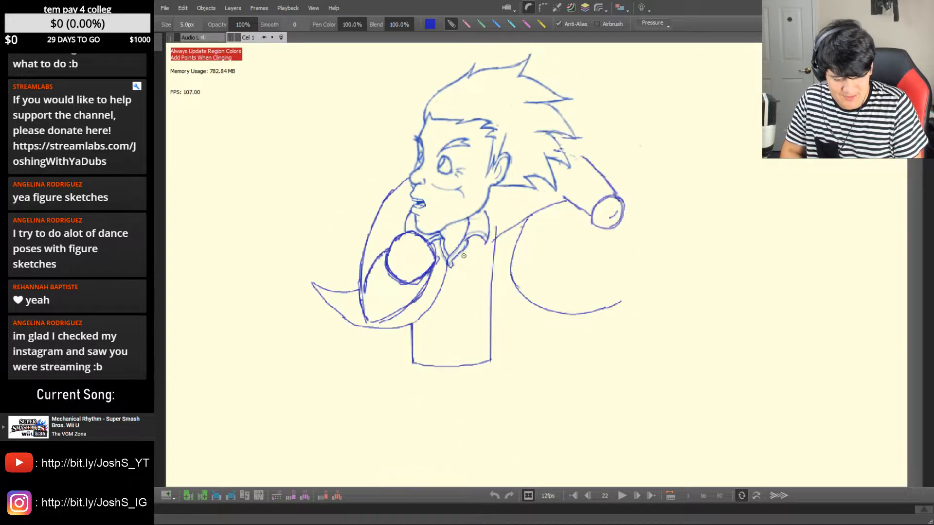
Draw the right jacket side's front edge sweeping down from the collar and outward to a pointed tip beneath the raised arm
key(Left)
key(Right)
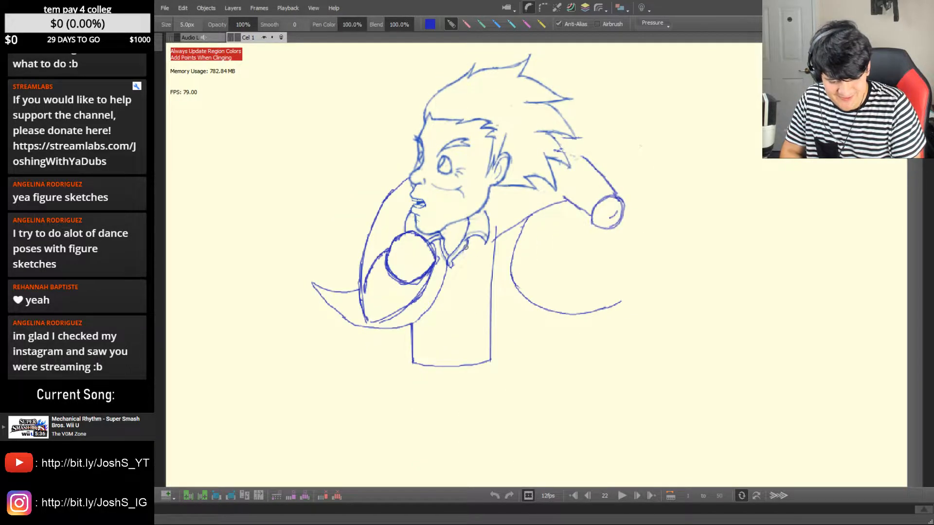
mouse_move(465, 254)
mouse_down()
mouse_move(480, 303)
mouse_move(514, 325)
mouse_move(575, 330)
mouse_move(616, 296)
mouse_move(615, 312)
mouse_move(591, 320)
mouse_move(607, 306)
mouse_move(591, 321)
mouse_move(607, 310)
mouse_up()
key(e)
key(b)
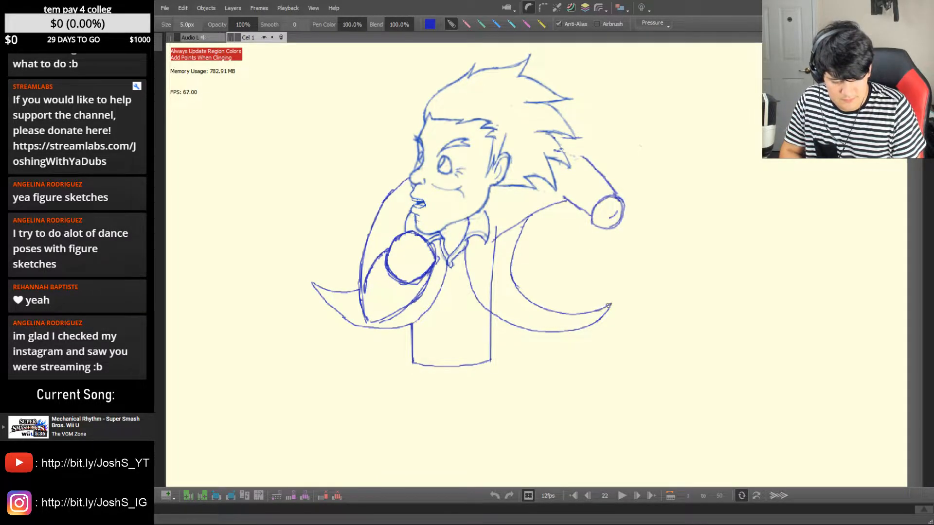
key(e)
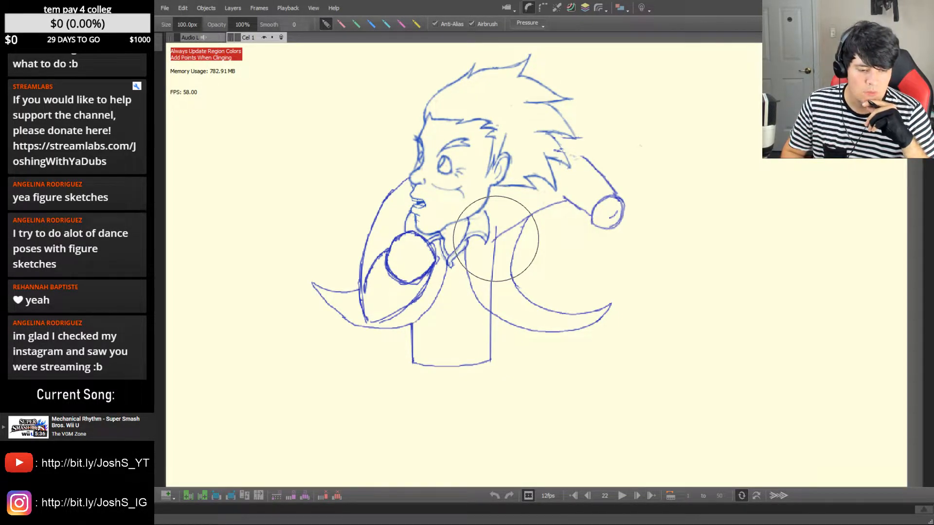
key(b)
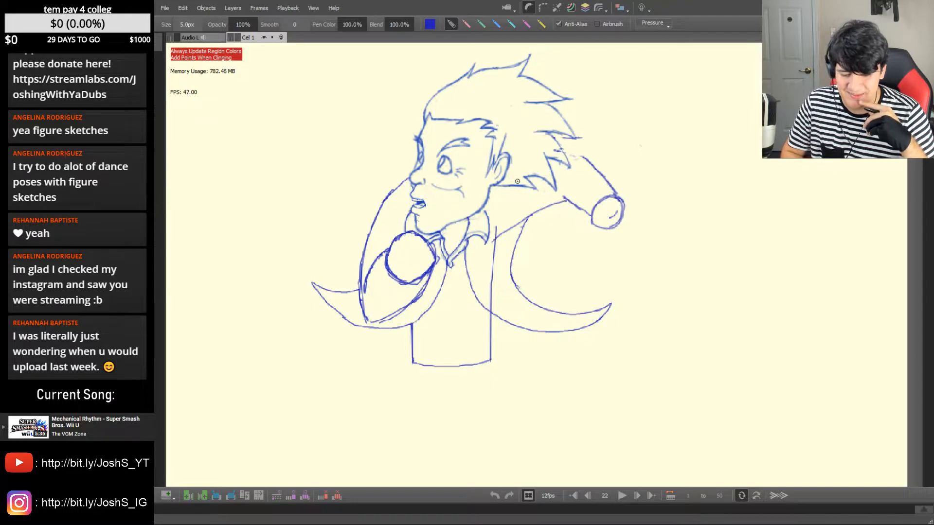
Erase the torso and sleeve lines overlapping the right jacket side, redraw its inner edge below the armpit, and compare with frame 21
key(e)
mouse_move(496, 227)
mouse_down()
mouse_move(492, 308)
mouse_move(491, 300)
mouse_up()
mouse_move(501, 238)
mouse_down()
mouse_move(525, 223)
mouse_move(519, 239)
mouse_up()
key(b)
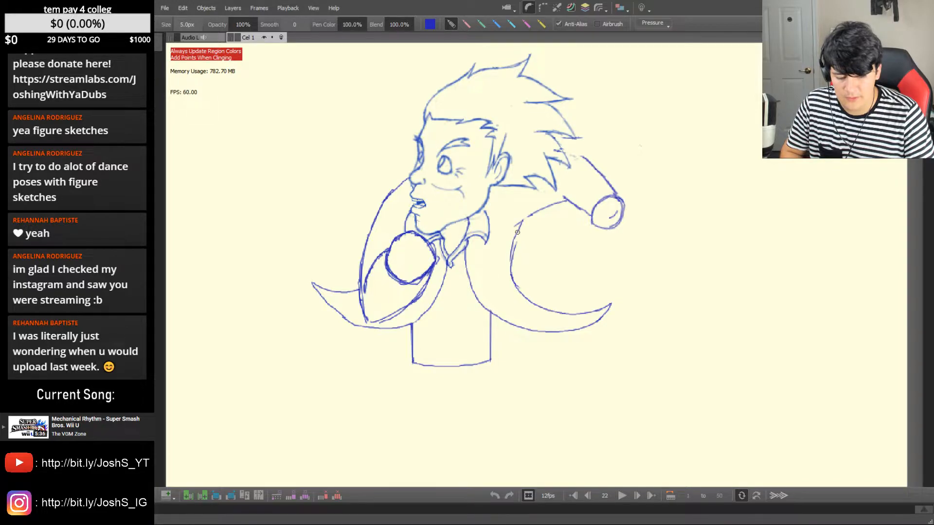
key(ctrl+z)
mouse_move(516, 235)
mouse_down()
mouse_move(510, 270)
mouse_move(524, 293)
mouse_up()
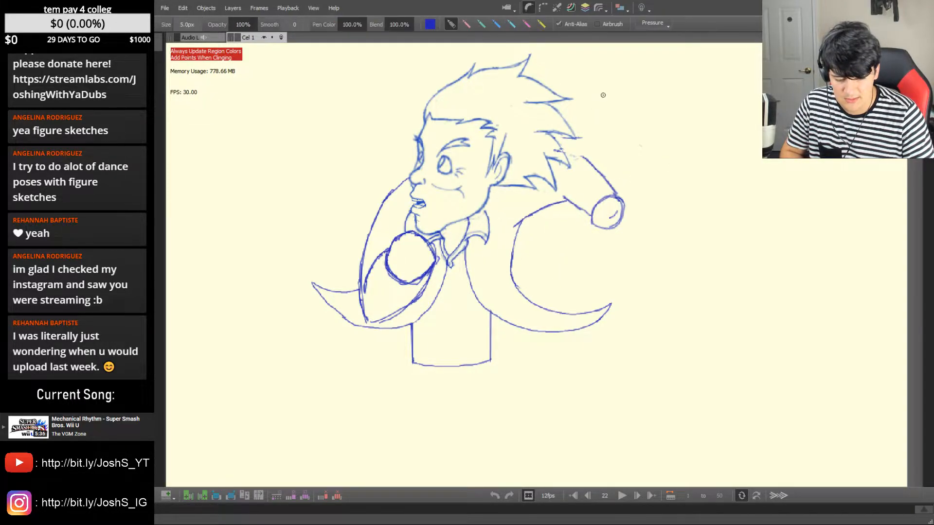
key(Left)
key(Right)
Clean up the front fist's circle by erasing its heavy edge and redrawing its side nearest the collar
key(e)
mouse_move(439, 262)
mouse_down()
mouse_move(436, 249)
mouse_move(381, 255)
mouse_move(369, 296)
mouse_move(370, 287)
mouse_up()
key(b)
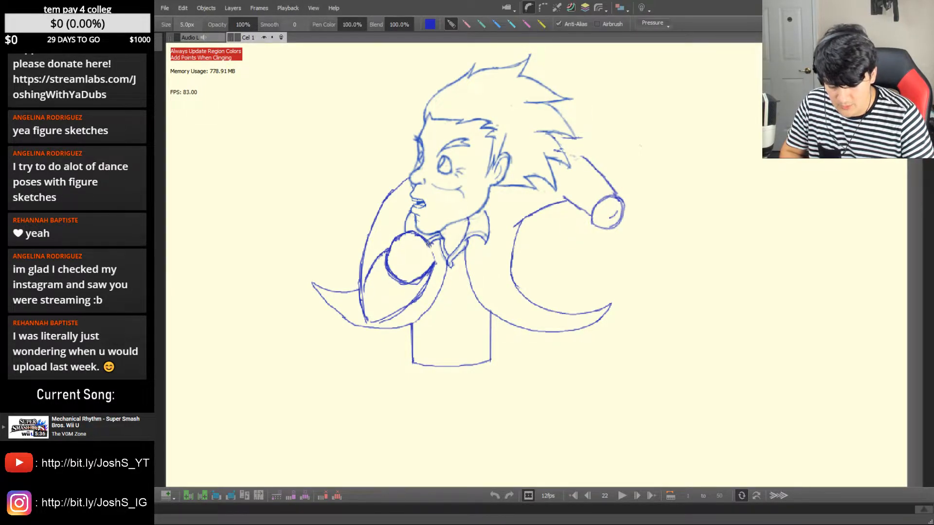
drag(427, 242, 421, 281)
key(e)
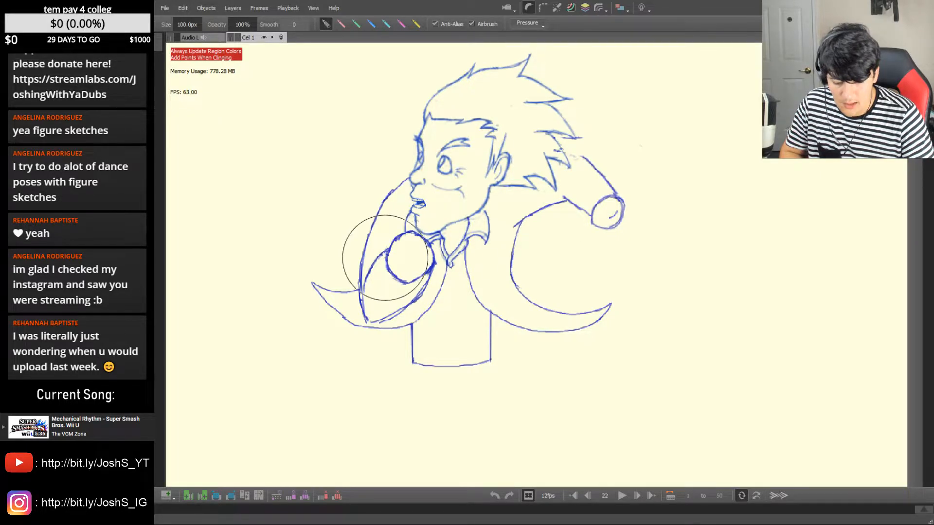
key(b)
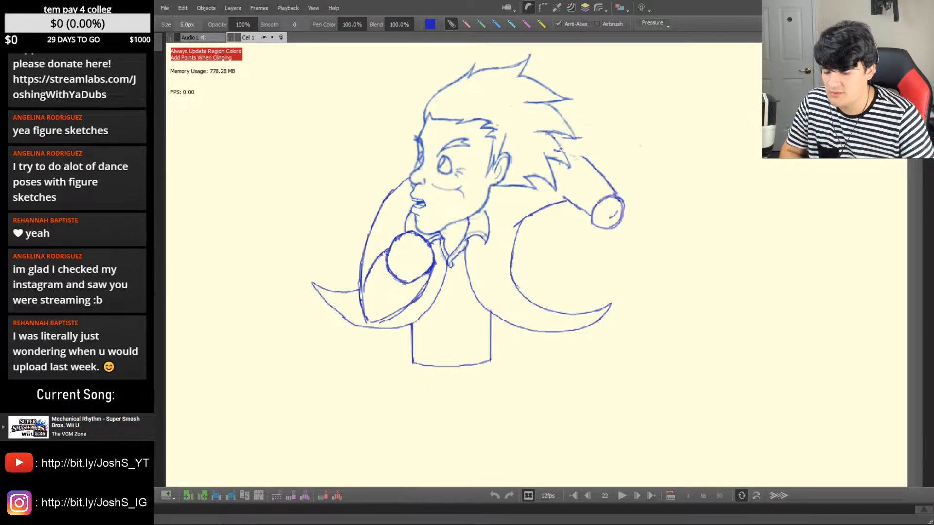
Examine the jacket and arm movement by stepping back through the earlier running poses and flipping between frames 21 and 22
key(Left)
key(Left)
key(Right)
key(Right)
key(Right)
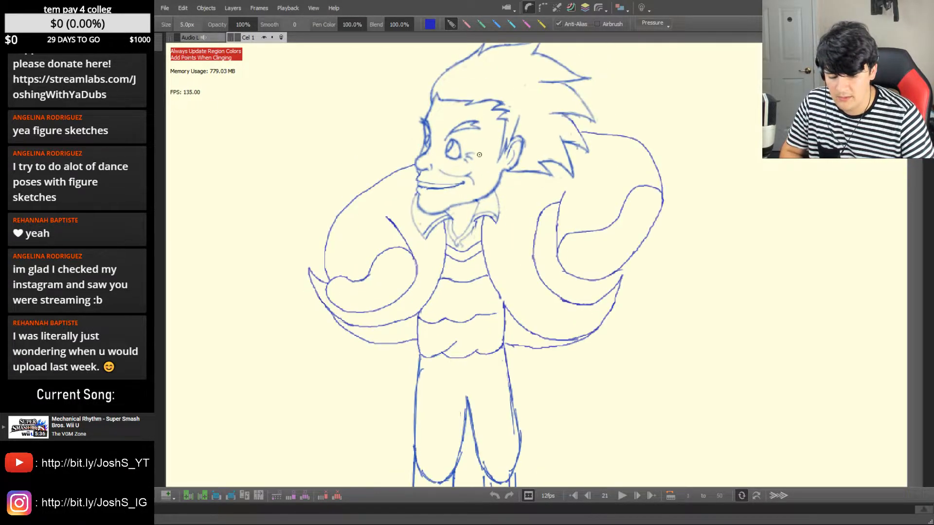
key(Left)
key(Left)
key(Left)
key(Left)
key(Left)
key(Left)
key(Left)
key(Right)
key(Right)
key(Right)
key(Right)
key(Right)
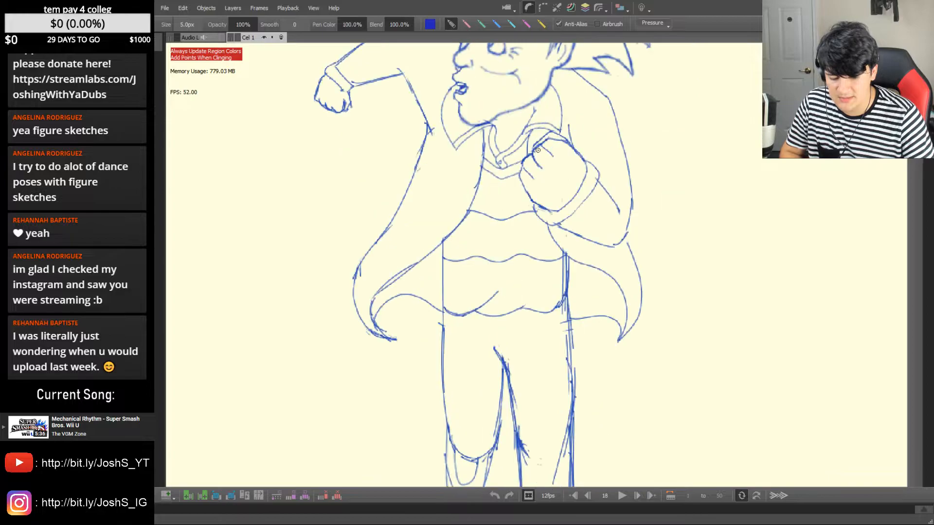
key(Right)
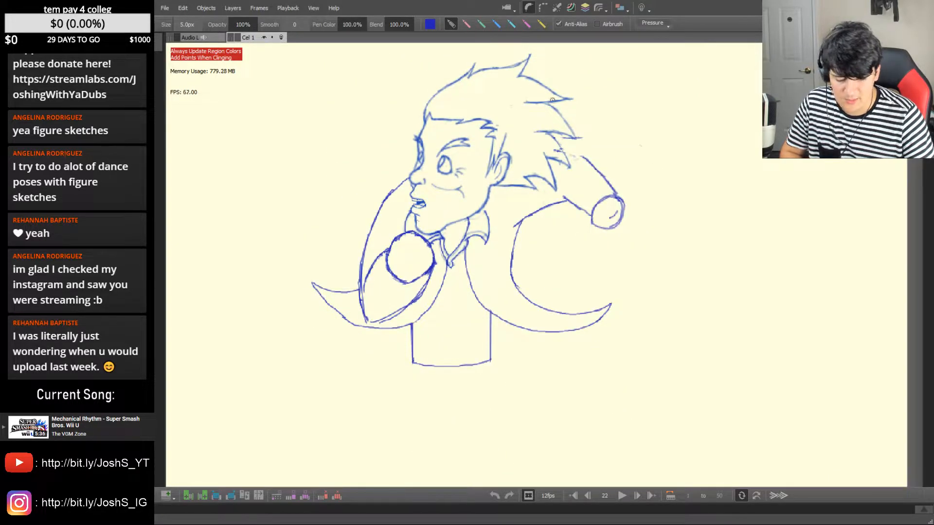
key(Left)
key(Left)
key(Left)
key(Right)
key(Right)
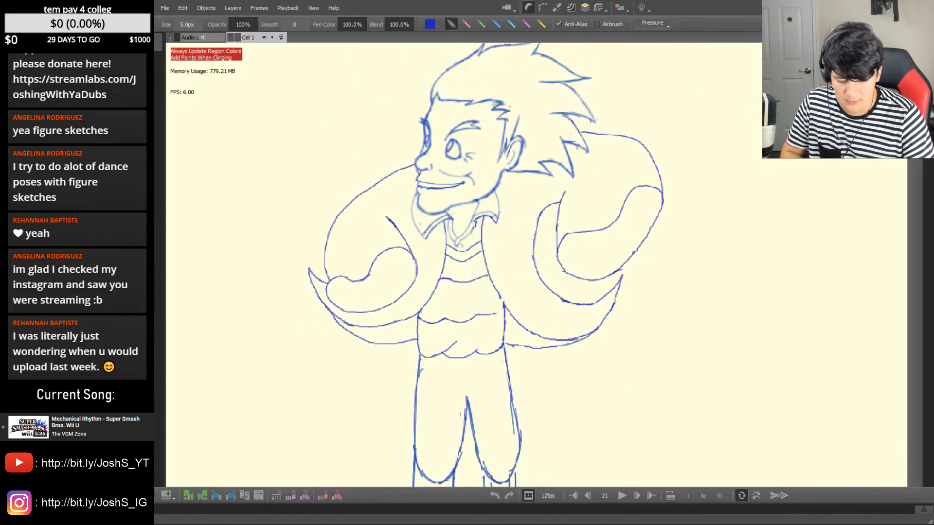
key(Right)
key(Left)
key(Right)
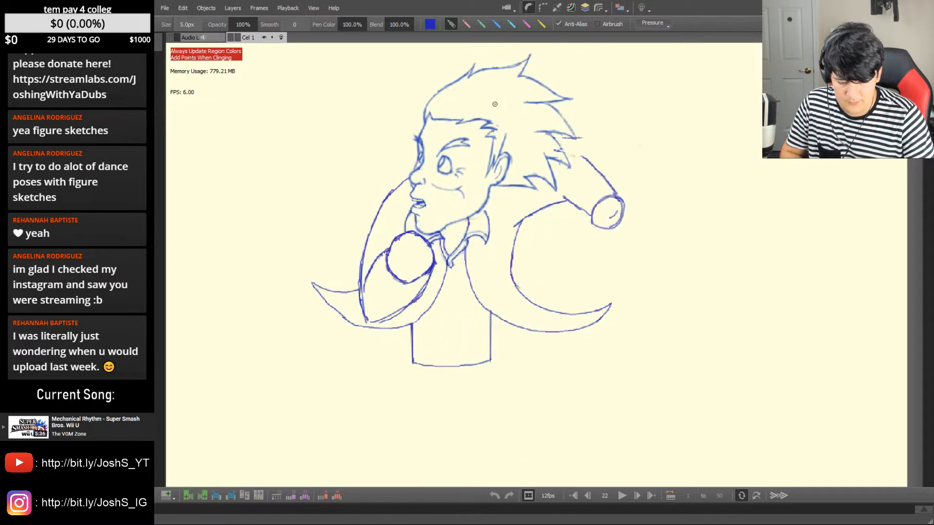
key(Left)
key(Right)
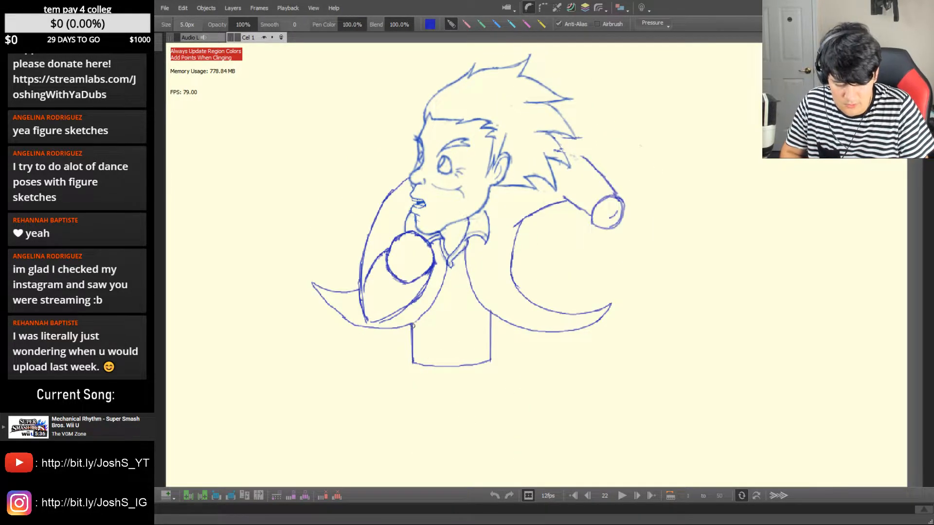
Add a diagonal fold and small scallops to the shirt's hem on frame 22, following the hem on frame 21
drag(414, 364, 443, 354)
key(Left)
key(Right)
key(e)
key(Left)
key(Right)
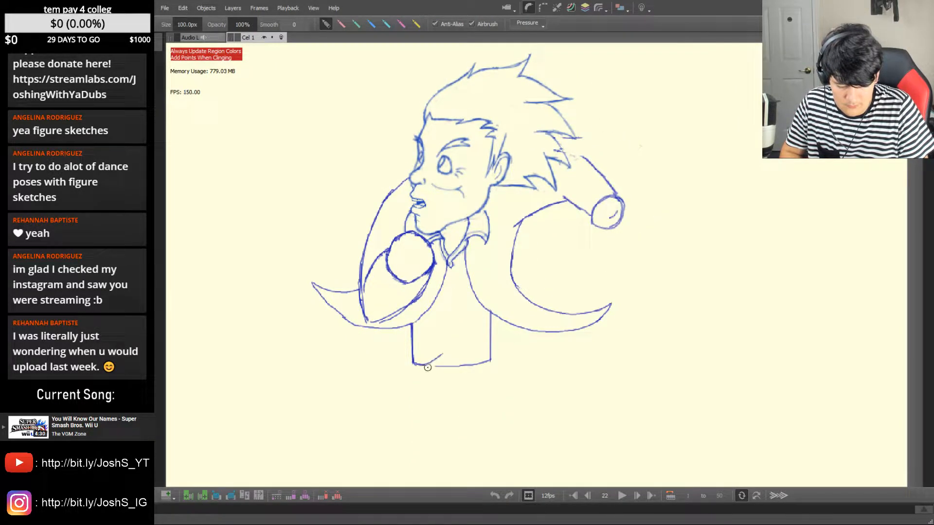
key(b)
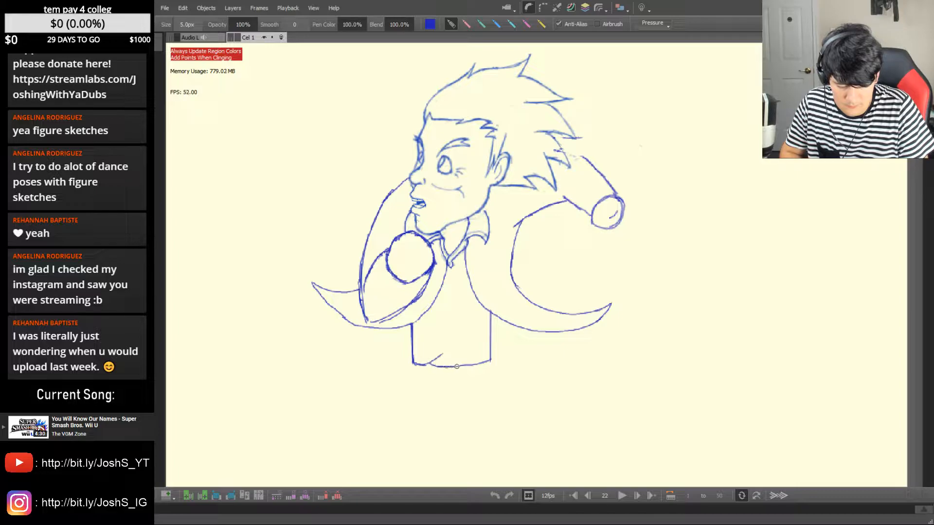
key(Left)
key(Right)
key(e)
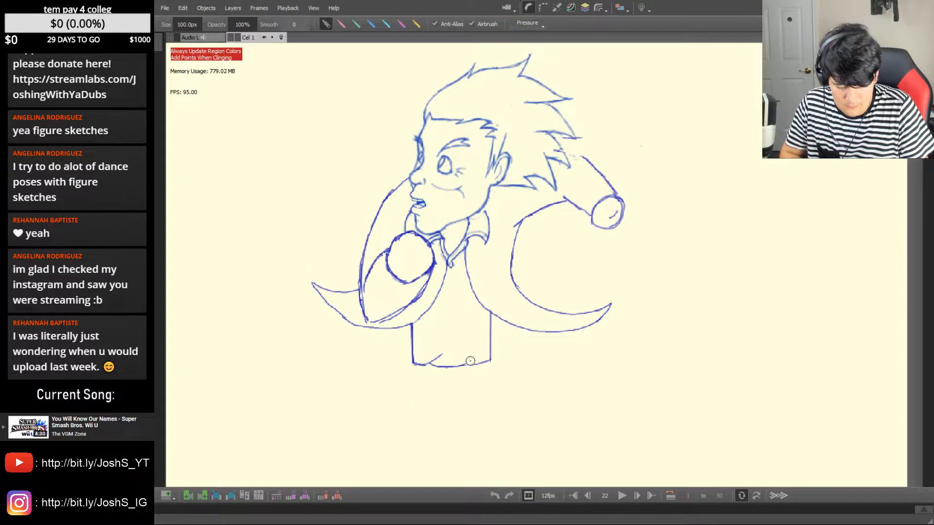
key(b)
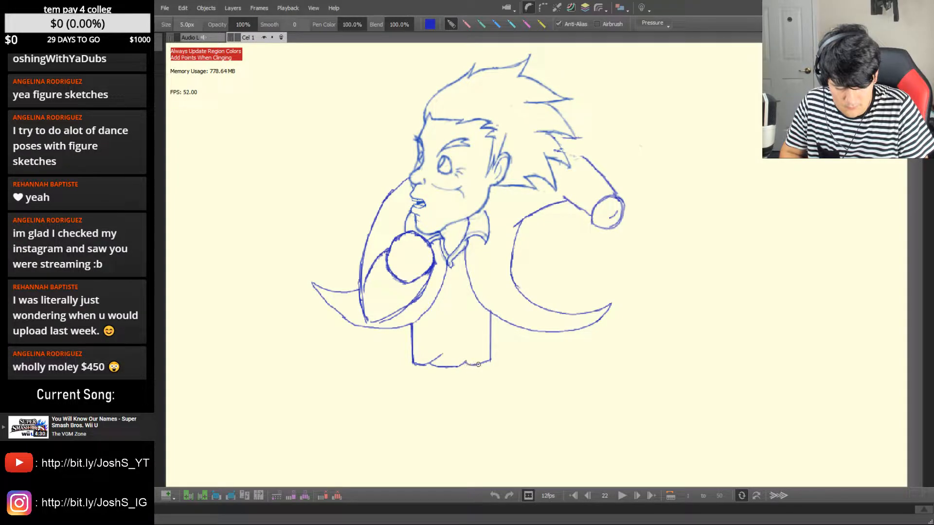
drag(487, 362, 489, 360)
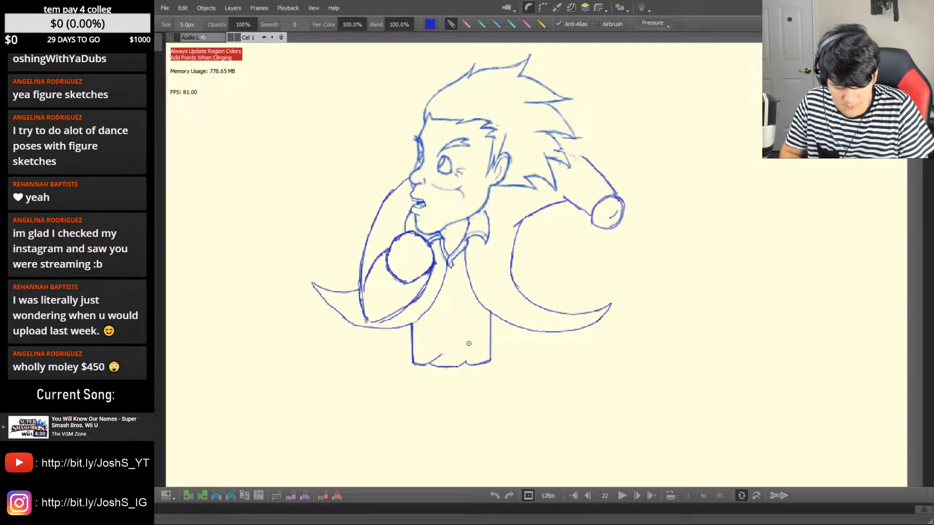
Compare the raised arm's position on frame 22 with the preceding running poses
key(Left)
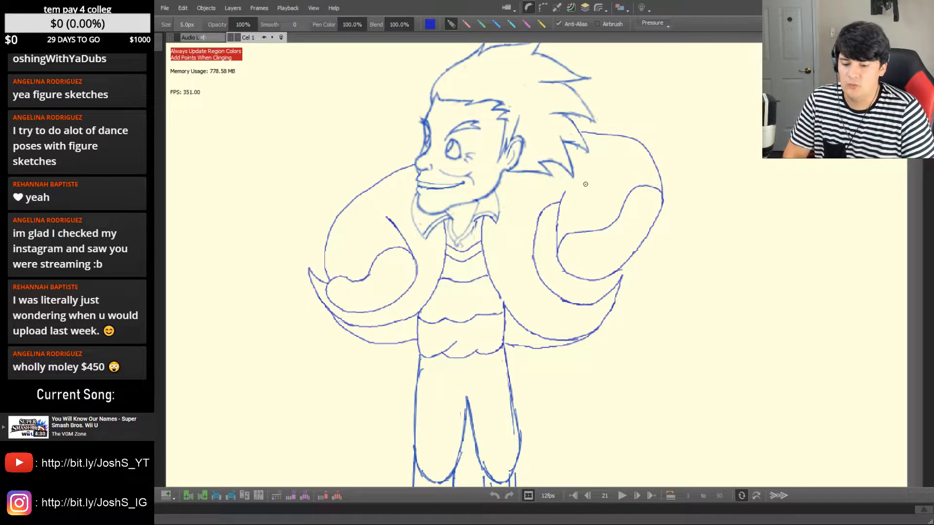
key(Left)
key(Left)
key(Right)
key(Right)
key(Right)
key(Left)
key(Left)
key(Left)
key(Left)
key(Left)
key(Right)
key(Right)
key(Right)
key(Right)
key(Left)
key(Right)
key(Right)
key(Left)
key(Right)
Erase the raised forearm and fist, then redraw the fist higher and farther out with the arm's lower edge extended toward it
key(e)
mouse_move(608, 216)
mouse_down()
mouse_move(614, 195)
mouse_move(602, 150)
mouse_up()
mouse_move(578, 207)
mouse_down()
mouse_move(568, 196)
mouse_move(628, 200)
mouse_move(635, 180)
mouse_move(618, 197)
mouse_move(632, 193)
mouse_up()
key(b)
key(Left)
key(Right)
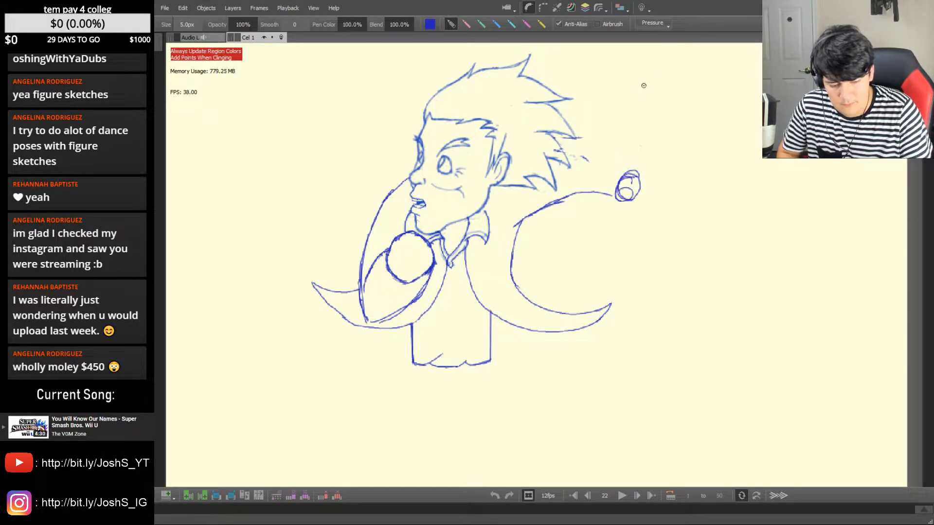
mouse_move(632, 173)
mouse_down()
mouse_move(587, 151)
mouse_move(567, 155)
mouse_move(608, 154)
mouse_move(580, 152)
mouse_move(627, 171)
mouse_up()
key(e)
key(e)
key(ctrl+z)
Check the repositioned fist's arc by flipping between frame 22 and the frames before it
key(Left)
key(Left)
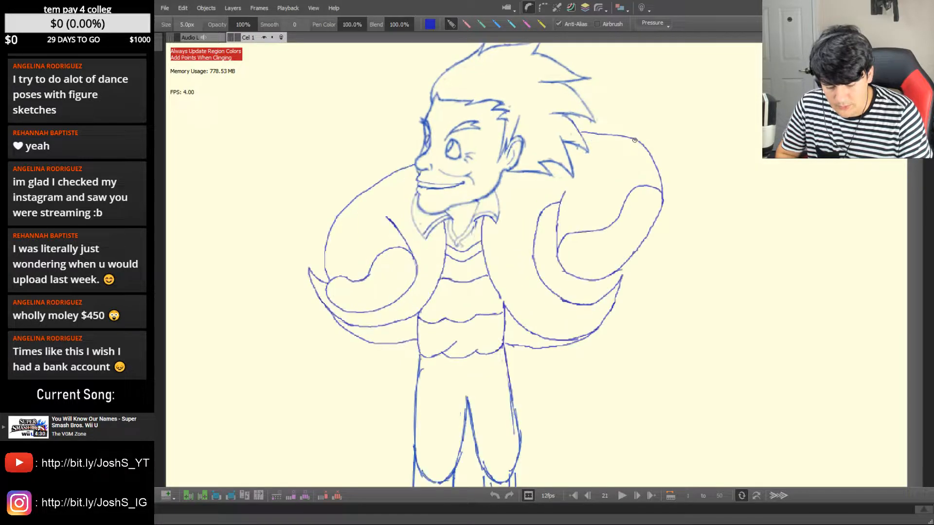
key(Right)
key(Right)
key(Right)
key(Left)
key(Left)
key(Left)
key(Right)
key(Right)
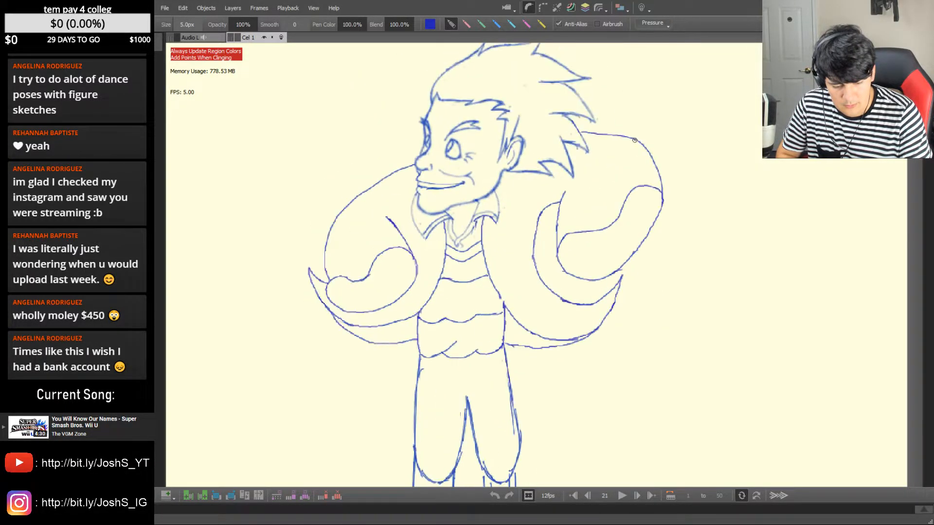
Simplify the raised fist to a single oval and draw the arm's upper edge from the hair to the fist
key(e)
mouse_move(633, 189)
mouse_down()
mouse_move(623, 188)
mouse_move(627, 206)
mouse_up()
key(b)
drag(629, 172, 632, 195)
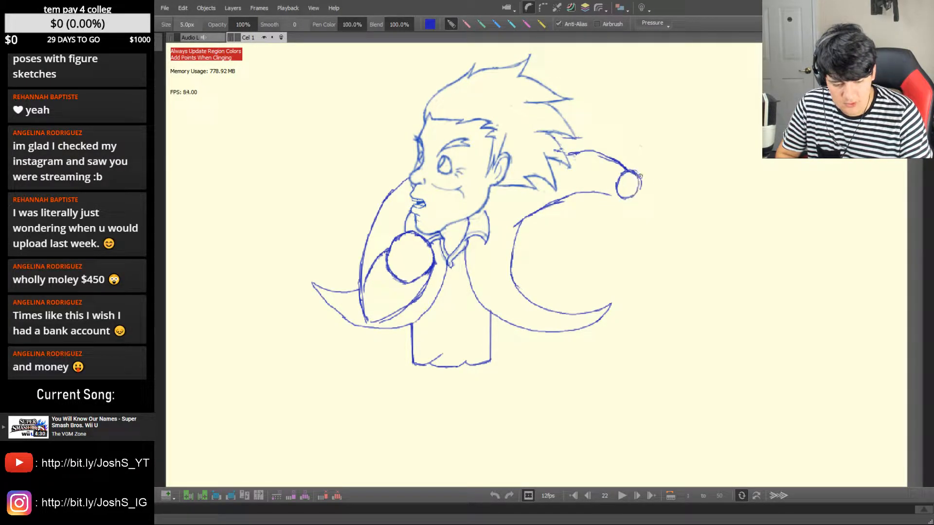
Check the redrawn raised arm against the poses on frames 19 to 21
key(Left)
key(Left)
key(Left)
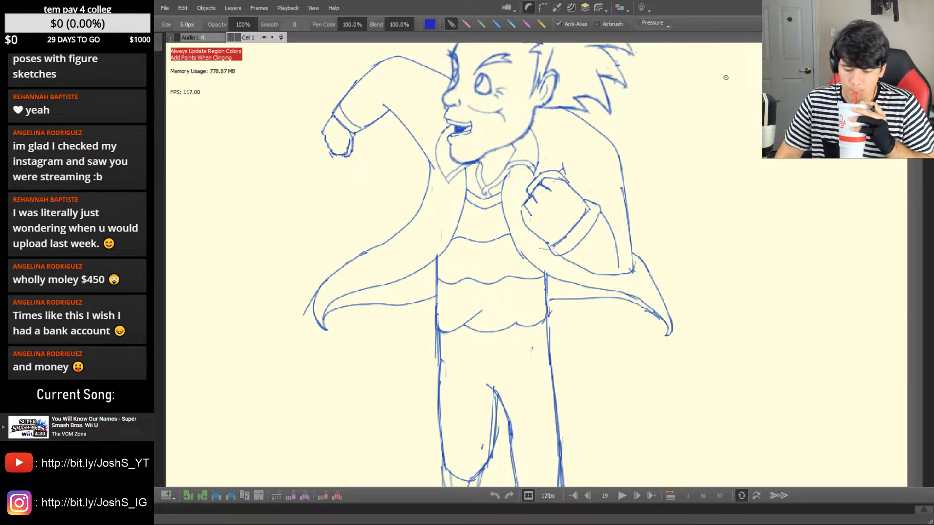
key(Right)
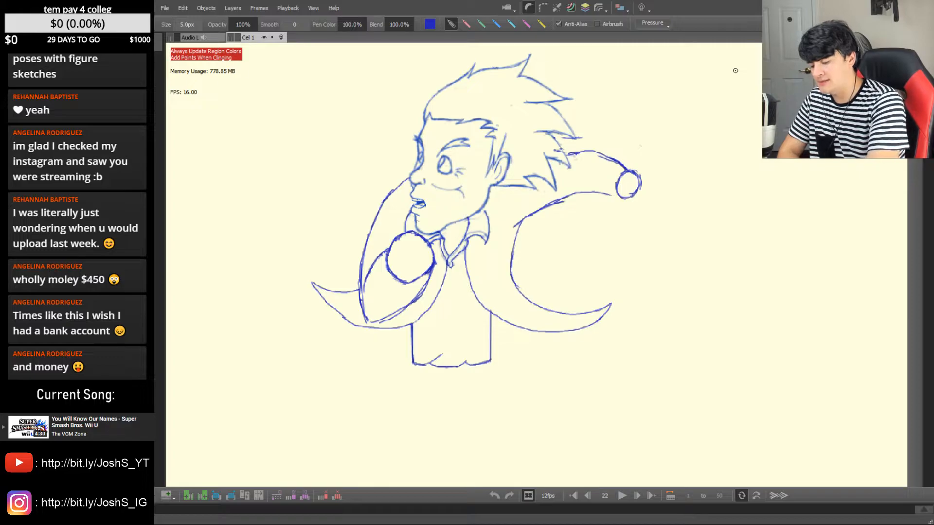
key(Right)
key(Left)
key(Left)
key(Left)
key(Right)
key(Right)
Redraw the raised arm's underside as a bent line from the fist through the elbow to the jacket, erasing the old edge
key(e)
mouse_move(622, 190)
mouse_down()
mouse_move(565, 197)
mouse_move(514, 225)
mouse_move(582, 181)
mouse_move(572, 189)
mouse_move(619, 195)
mouse_up()
key(b)
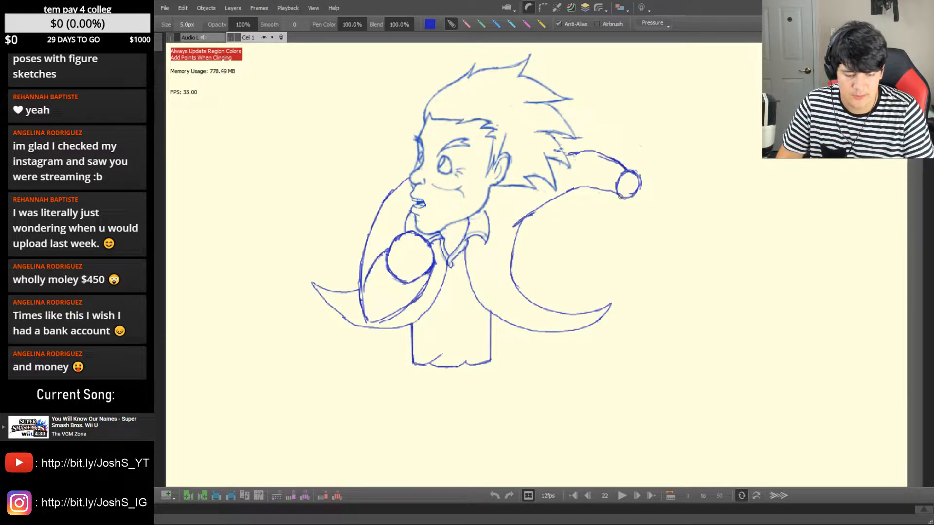
key(ctrl+z)
mouse_move(620, 196)
mouse_down()
mouse_move(580, 181)
mouse_move(533, 213)
mouse_up()
key(ctrl+z)
key(e)
key(b)
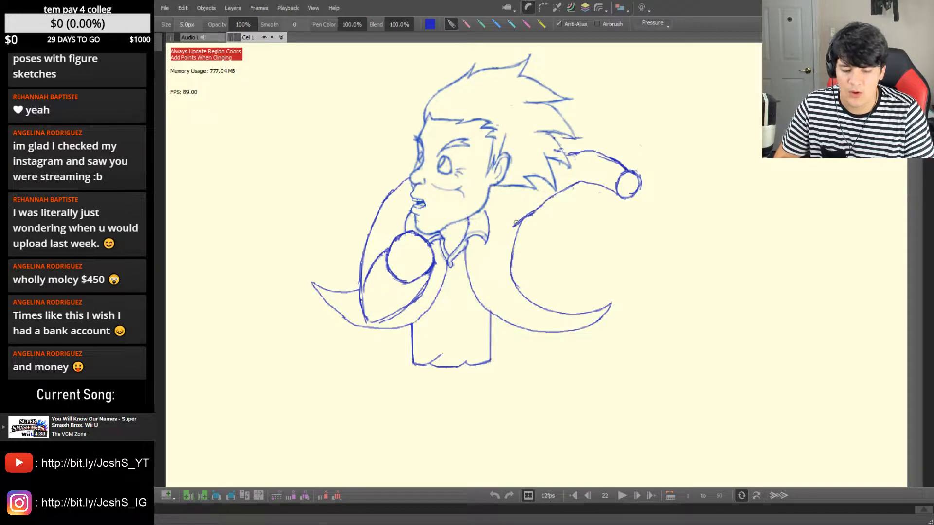
key(e)
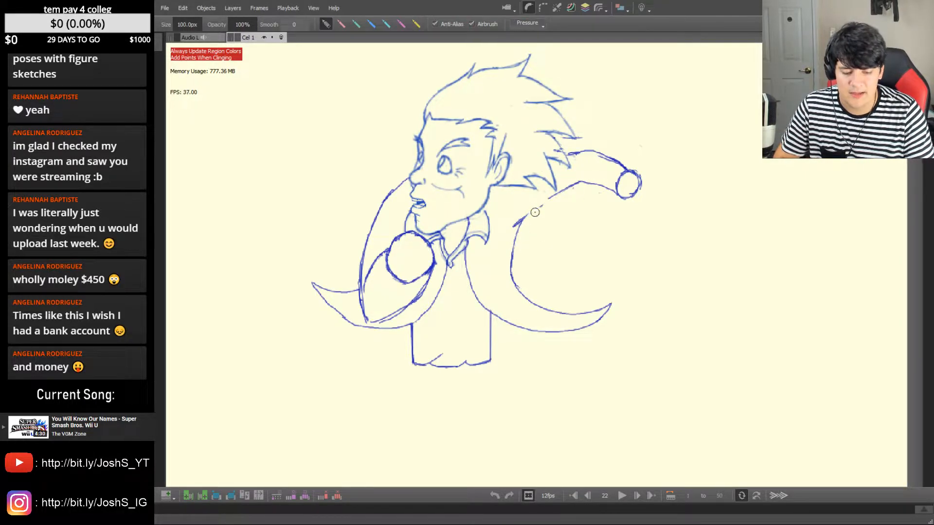
click(537, 206)
key(b)
drag(515, 226, 556, 194)
Review the arm swing by stepping back through the running poses and returning to frame 22
key(Left)
key(Right)
key(Left)
key(Right)
key(Left)
key(Left)
key(Left)
key(Left)
key(Left)
key(Right)
key(Right)
key(Left)
key(Left)
key(Left)
key(Right)
key(Right)
key(Right)
key(Right)
key(Right)
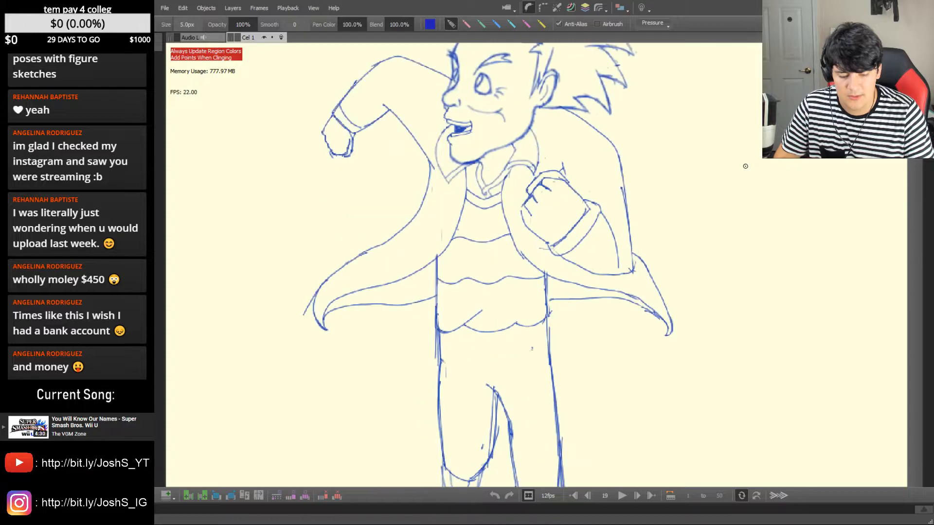
key(Right)
key(l)
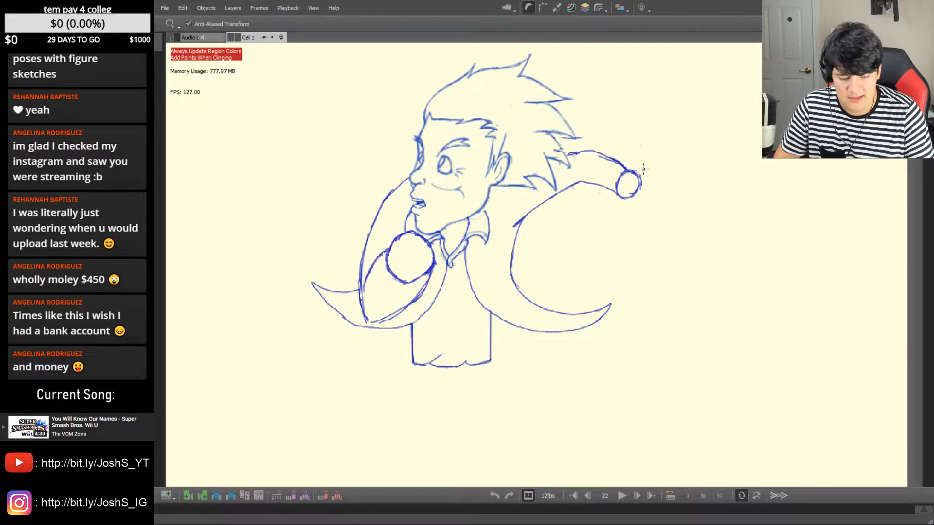
Compare the raised arm and fist on frame 22 with the poses on the preceding frames
mouse_move(640, 193)
mouse_down()
mouse_move(619, 199)
mouse_move(644, 189)
mouse_up()
click(615, 256)
key(Left)
key(Right)
key(Left)
key(Left)
key(Right)
key(Right)
key(Left)
key(Left)
key(Left)
key(Right)
key(Right)
key(Right)
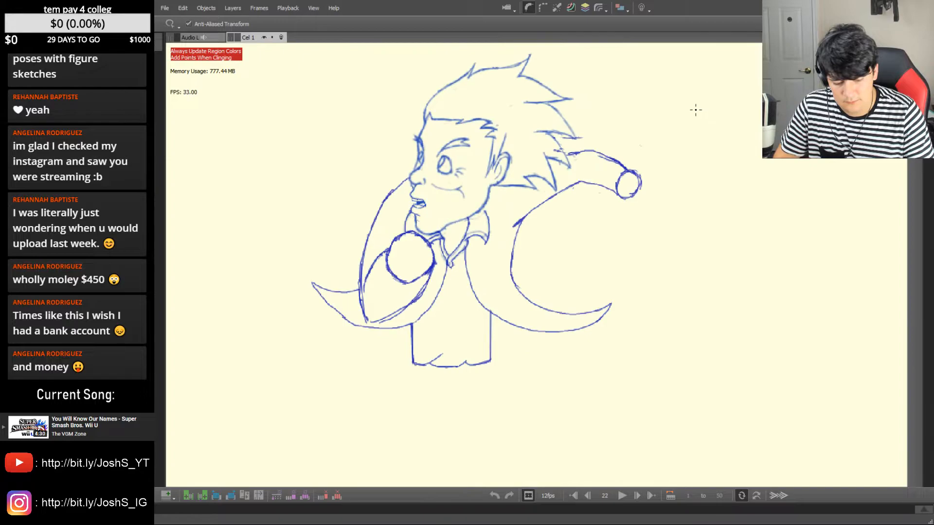
key(Left)
key(Left)
key(Right)
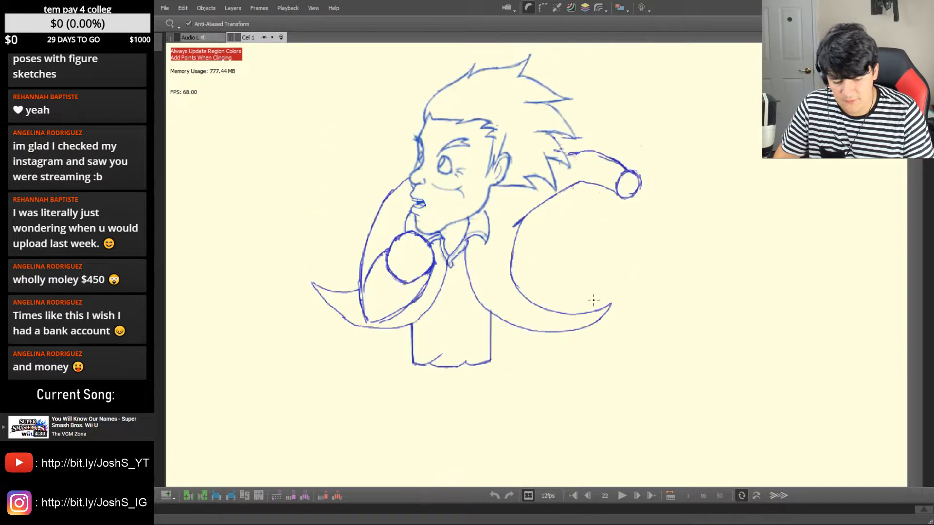
Examine how the arms and jacket swing across the earlier running poses, stepping from frame 14 up to frame 23
key(Left)
key(Left)
key(Left)
key(Left)
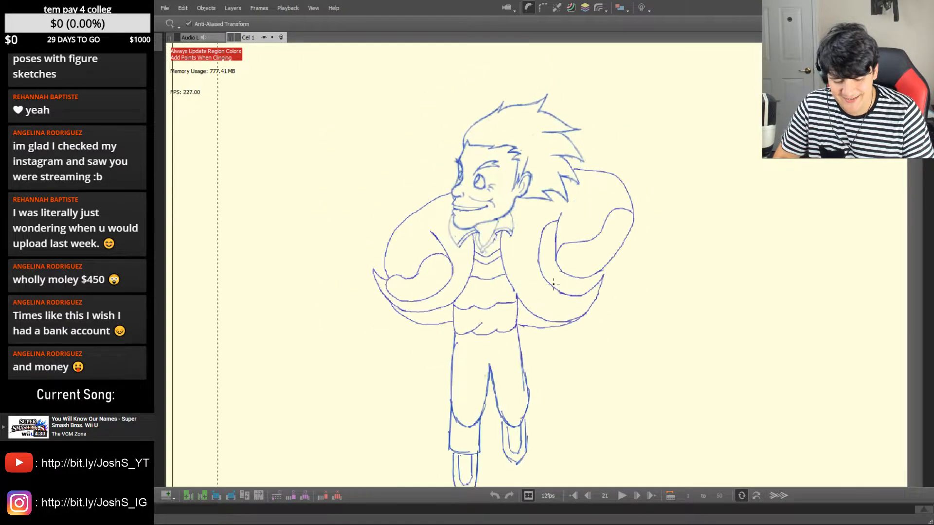
key(Left)
key(Left)
key(Right)
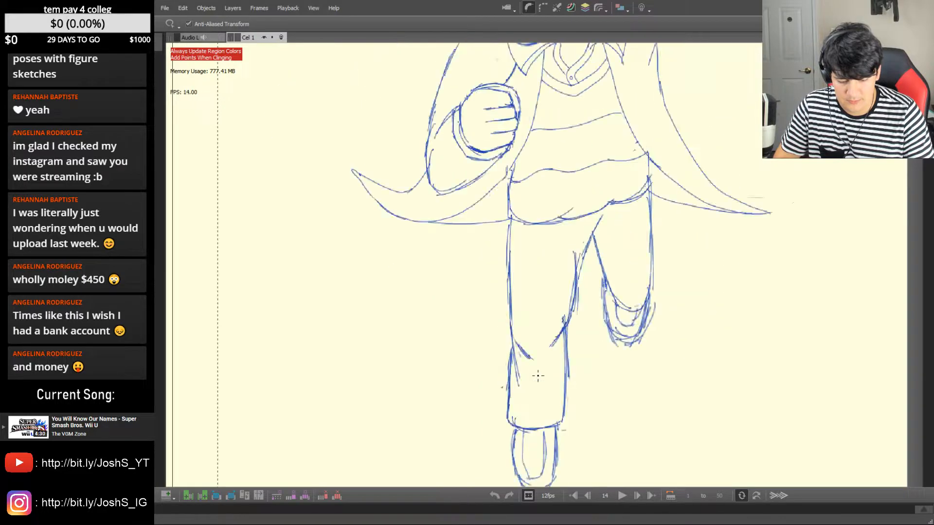
key(Right)
key(Right)
key(Right)
key(Right)
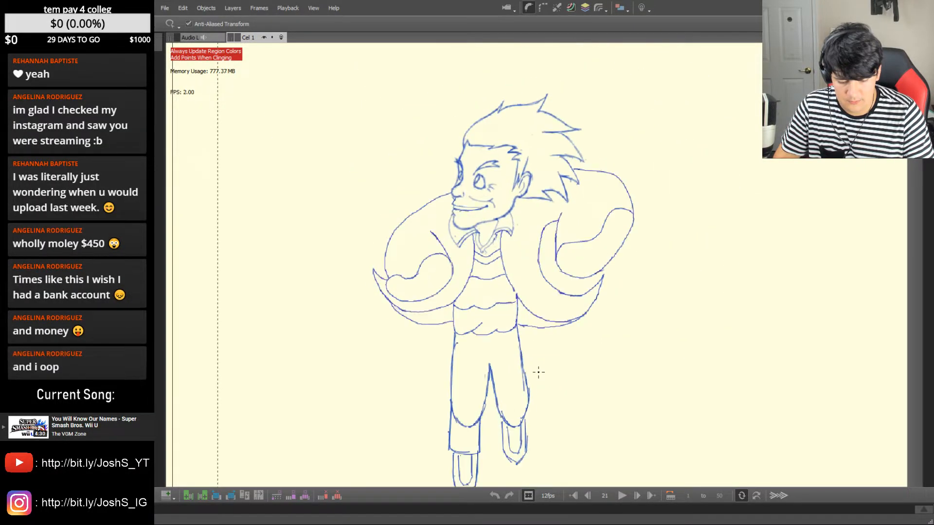
key(Right)
key(Right)
key(Left)
key(Left)
key(Left)
key(Right)
key(Right)
key(Right)
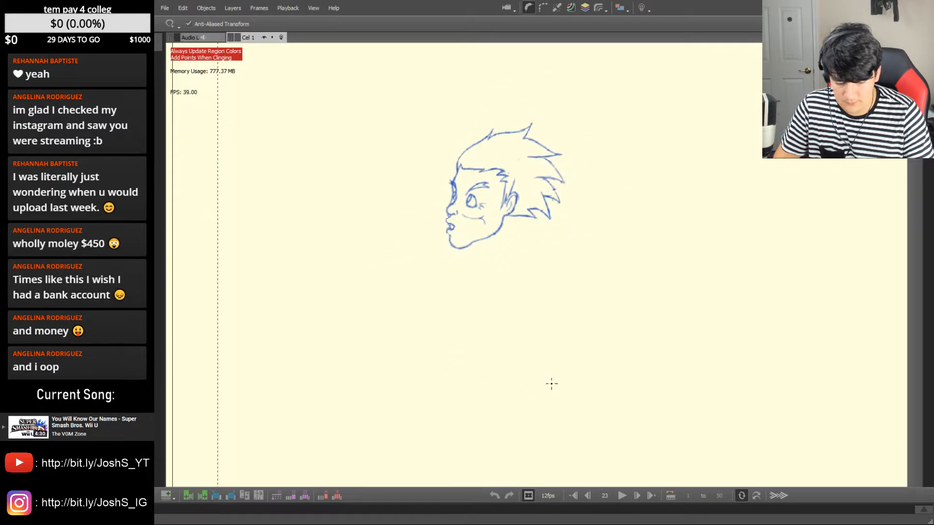
Play back the running animation to judge its motion and return to frame 22
click(623, 496)
click(623, 496)
click(622, 496)
click(623, 496)
click(623, 495)
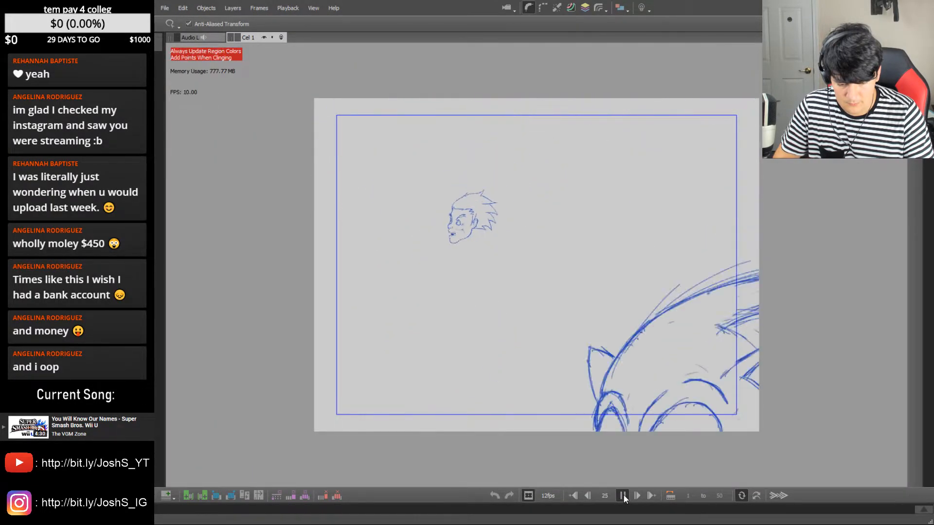
click(624, 496)
key(Left)
key(Left)
key(Right)
key(Right)
key(Right)
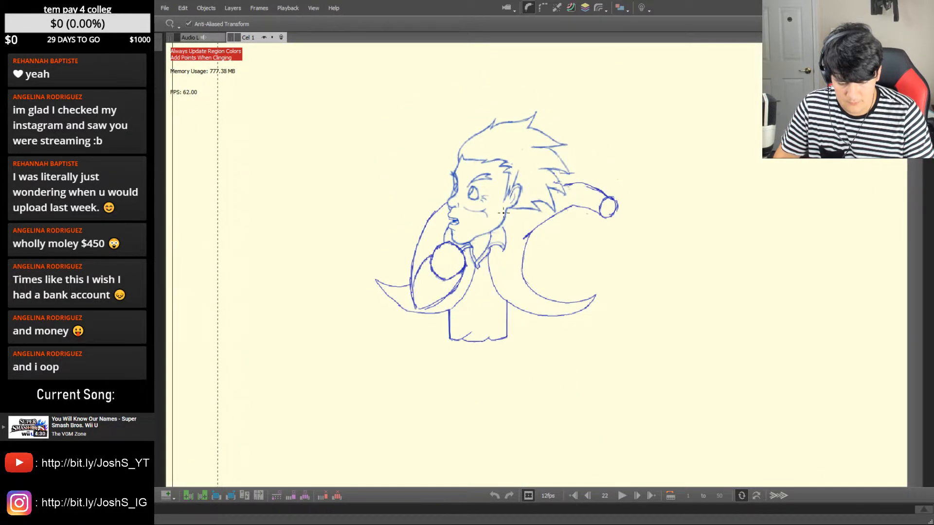
key(b)
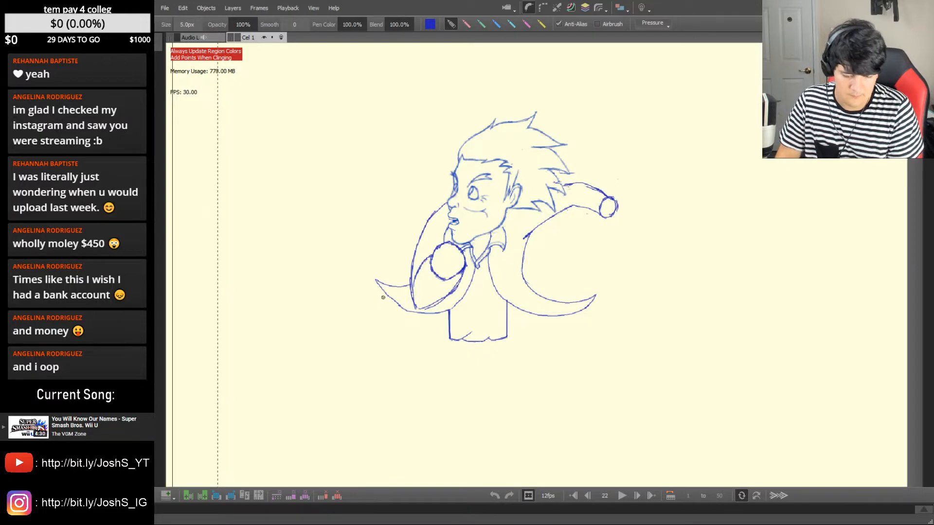
key(Left)
key(Right)
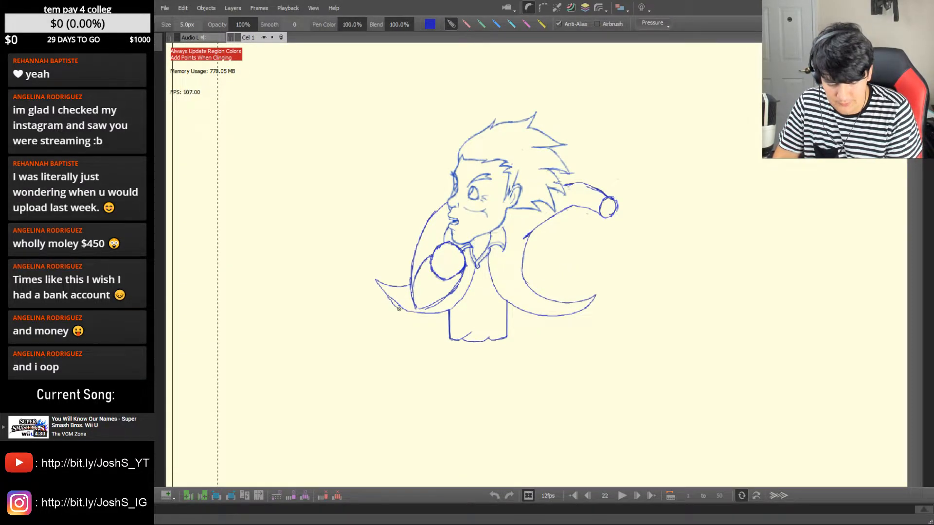
key(Left)
key(Right)
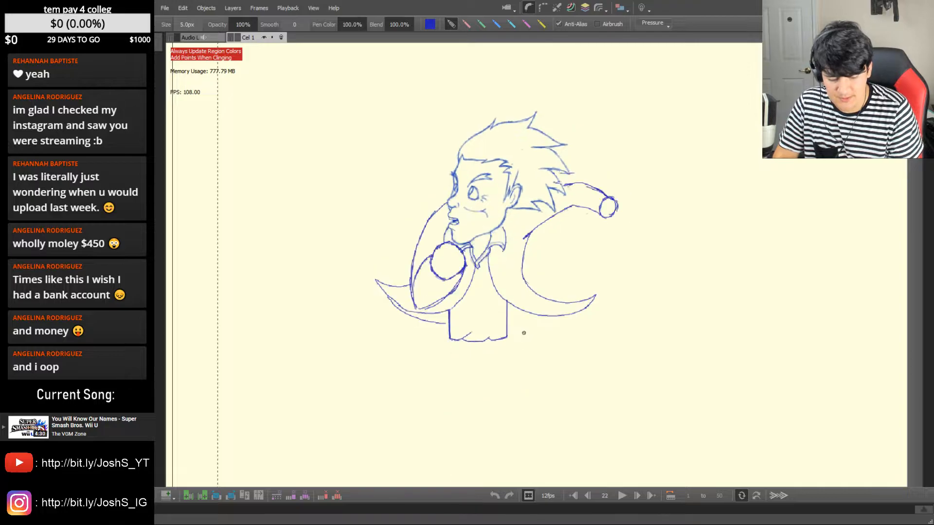
key(l)
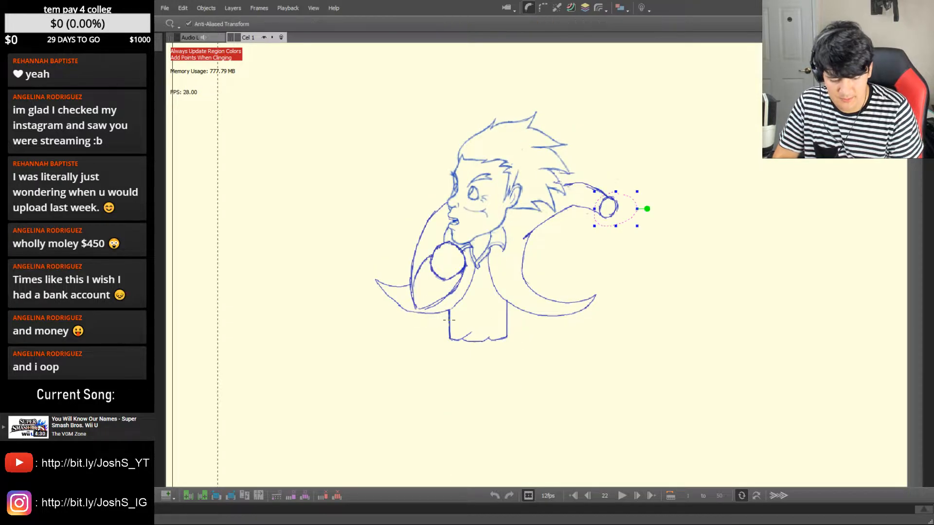
click(380, 287)
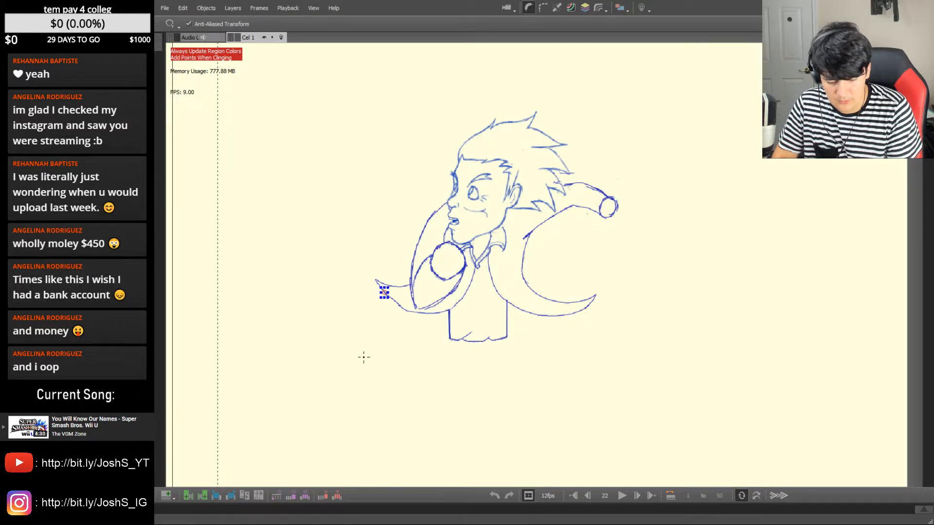
Draw the jacket's lower back hem as curves on both sides of the shirt and erase the overlap near the front arm
key(b)
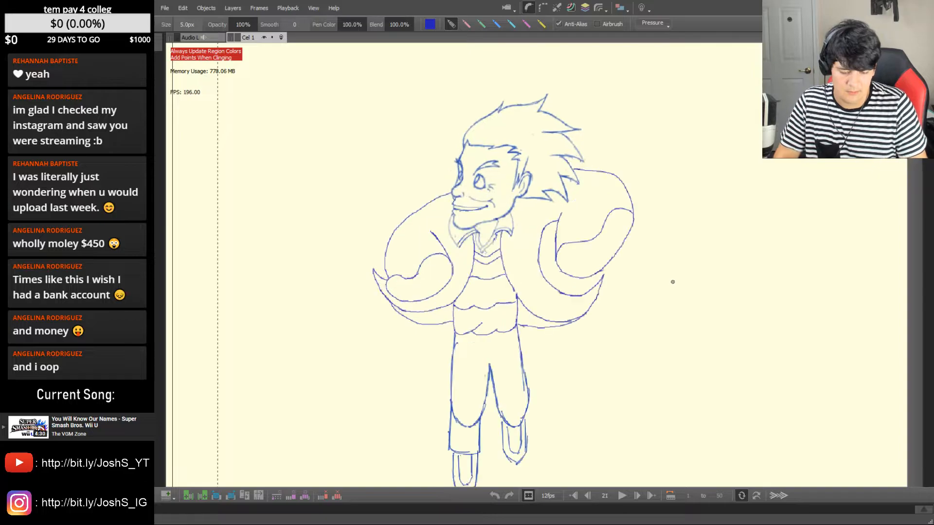
key(e)
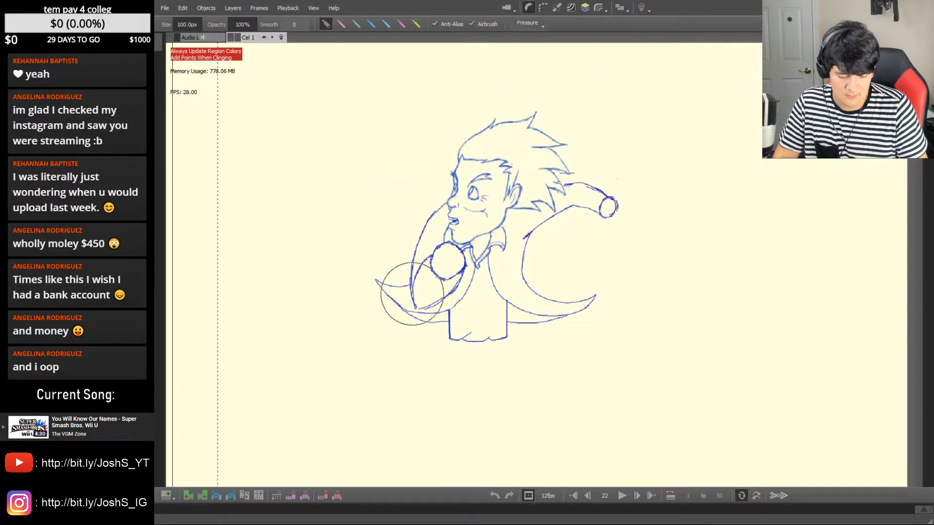
drag(397, 308, 401, 310)
key(e)
key(e)
key(e)
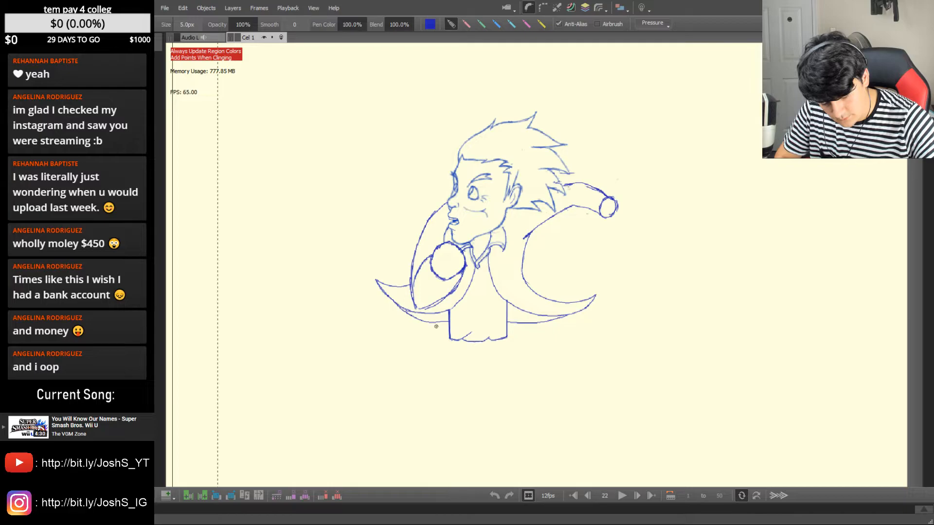
Check the jacket hem and arm poses on frame 22 against frames 19 to 21
key(Left)
key(Left)
key(Right)
key(Right)
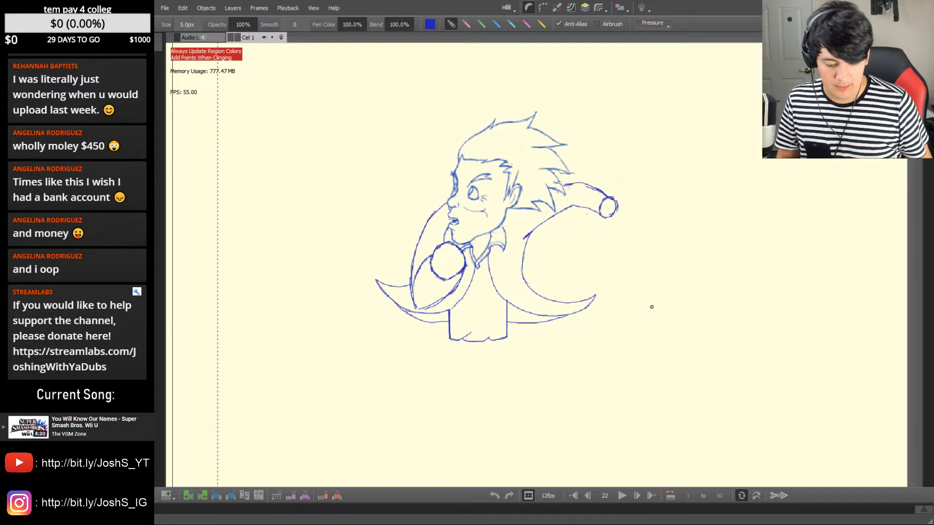
key(Left)
key(Left)
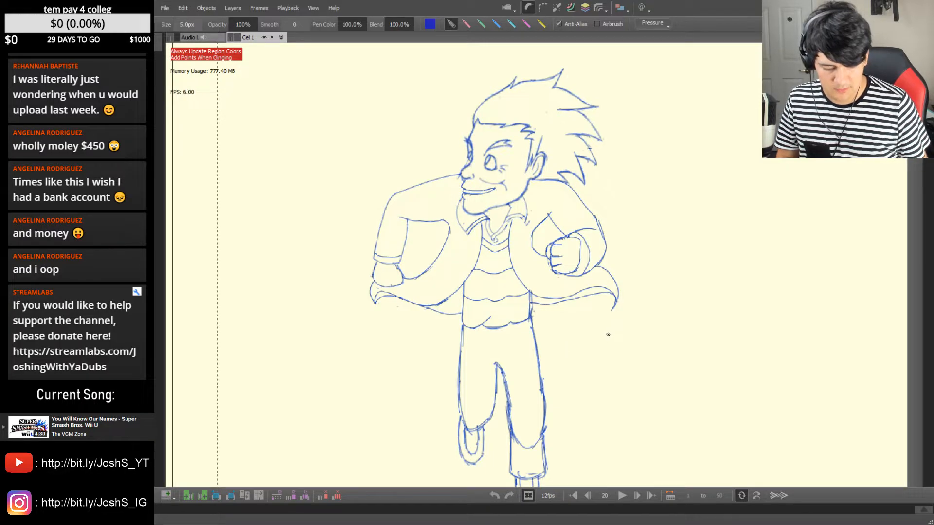
key(Left)
key(Left)
key(Left)
key(Left)
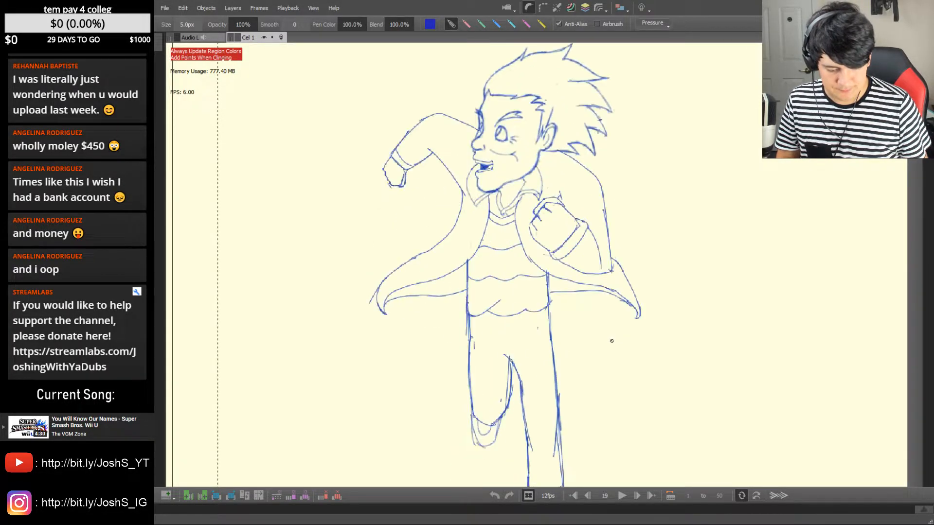
key(Right)
key(Right)
key(Right)
key(Right)
key(Right)
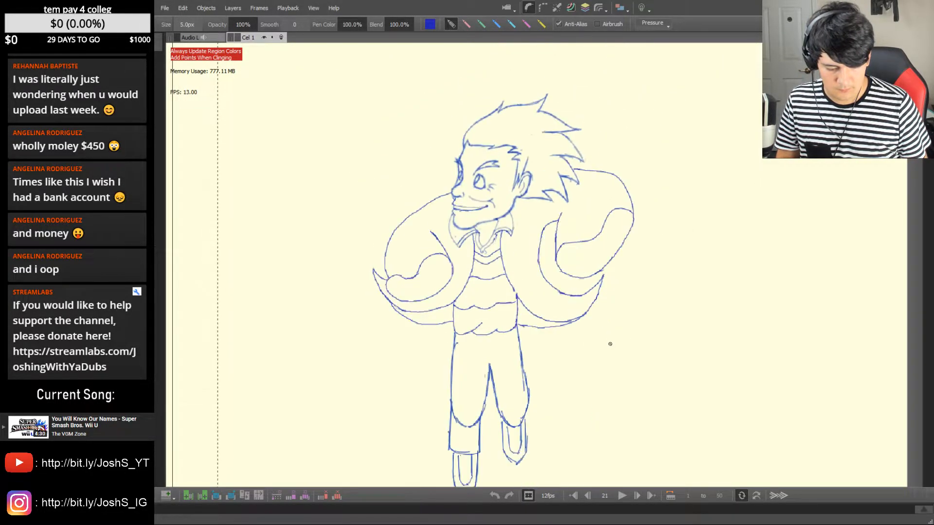
key(Right)
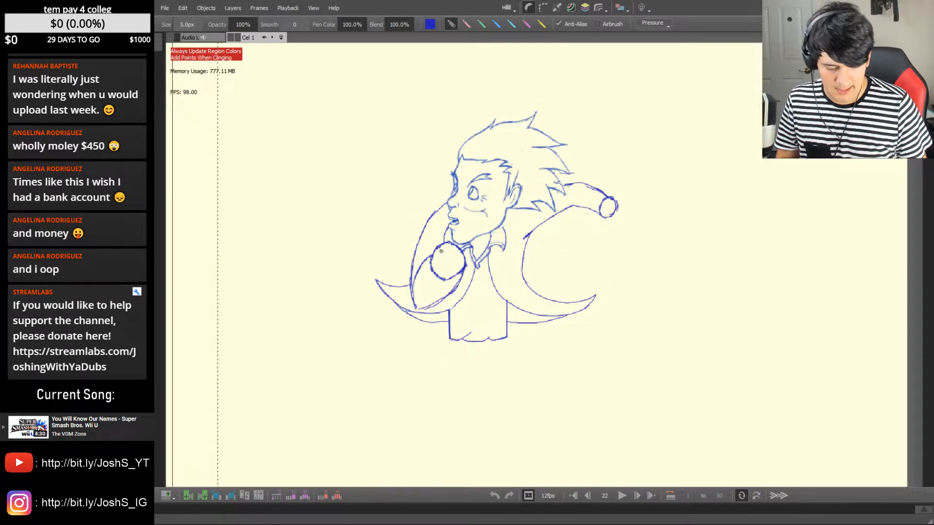
Switch to the eraser for reworking the front fist's oval
key(e)
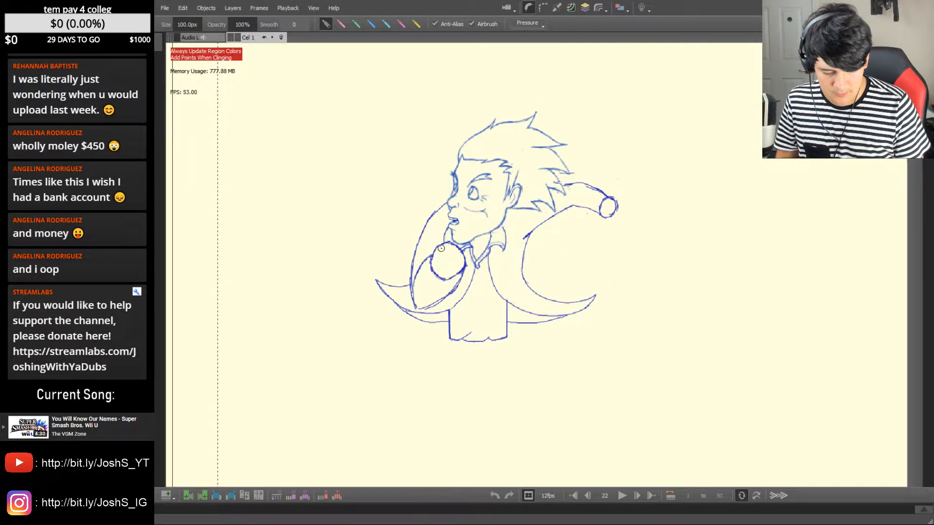
Draw the finger lines on the fist below the chin in frame 22 and compare it with the preceding frames
key(b)
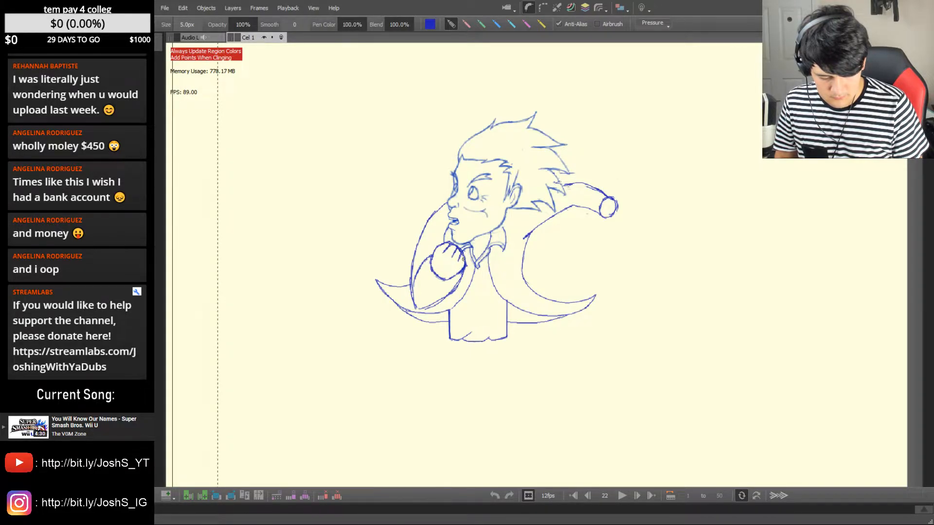
key(Left)
key(Left)
key(Right)
key(Right)
Copy the fist of the outstretched arm from frame 15 using a lasso selection
key(Left)
key(Left)
key(Left)
key(Left)
key(Left)
key(Left)
key(Left)
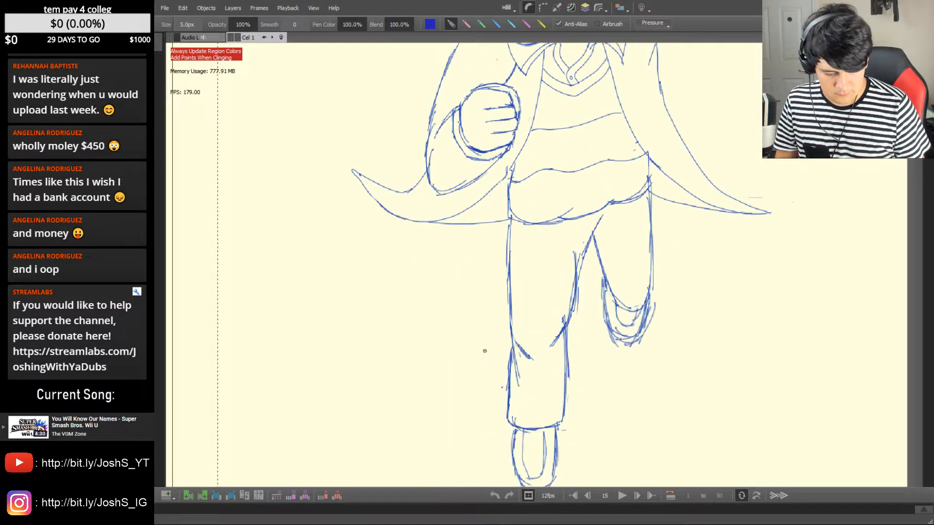
key(space)
drag(509, 255, 451, 365)
key(Left)
key(Right)
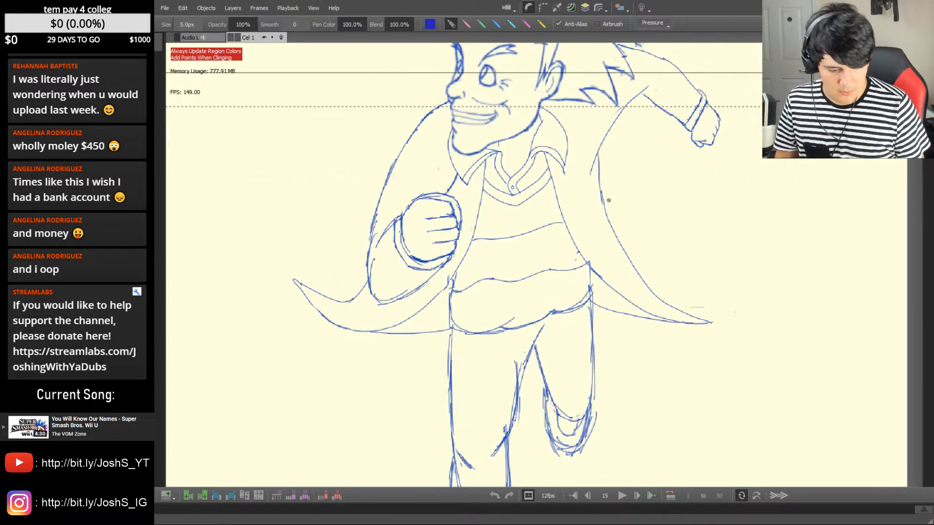
key(l)
drag(701, 159, 733, 103)
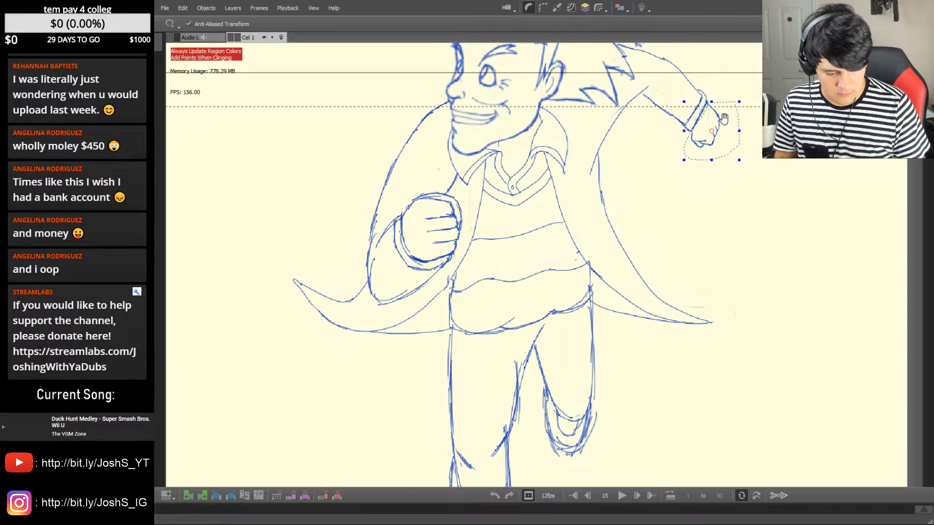
Paste the fist into frame 22, shrink it to about 55 × 74 px and place it beside the outstretched arm
key(Right)
key(Right)
key(Right)
key(Right)
key(Right)
key(Right)
key(Right)
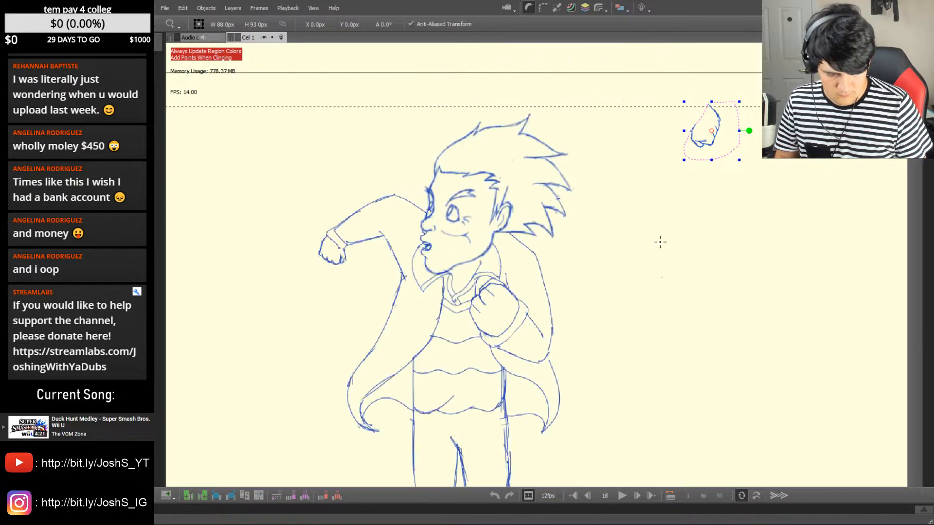
mouse_move(712, 134)
mouse_down()
mouse_move(610, 282)
mouse_move(594, 274)
mouse_move(558, 326)
mouse_up()
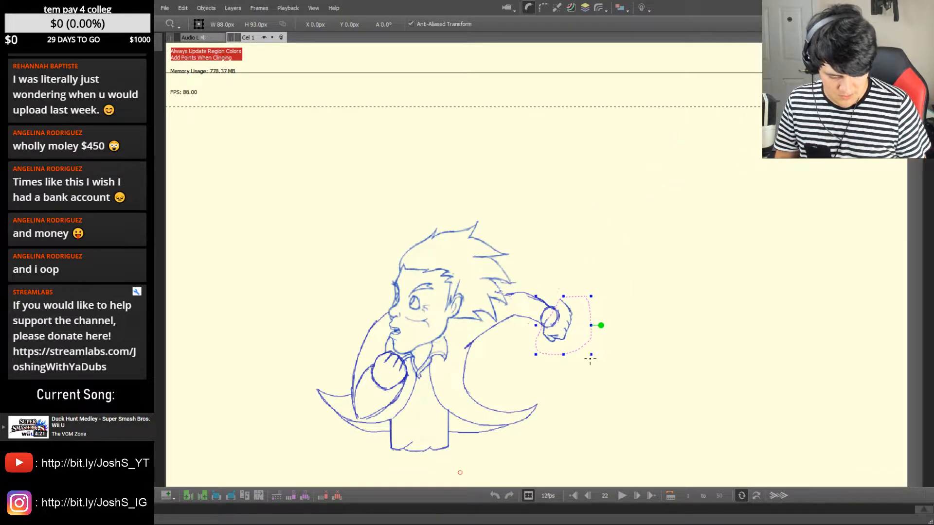
mouse_move(593, 352)
mouse_down()
mouse_move(554, 309)
mouse_move(584, 314)
mouse_move(588, 305)
mouse_move(554, 287)
mouse_up()
mouse_move(516, 300)
mouse_down()
mouse_move(482, 302)
mouse_move(512, 299)
mouse_move(553, 325)
mouse_up()
key(z)
drag(576, 295, 540, 326)
drag(513, 365, 579, 259)
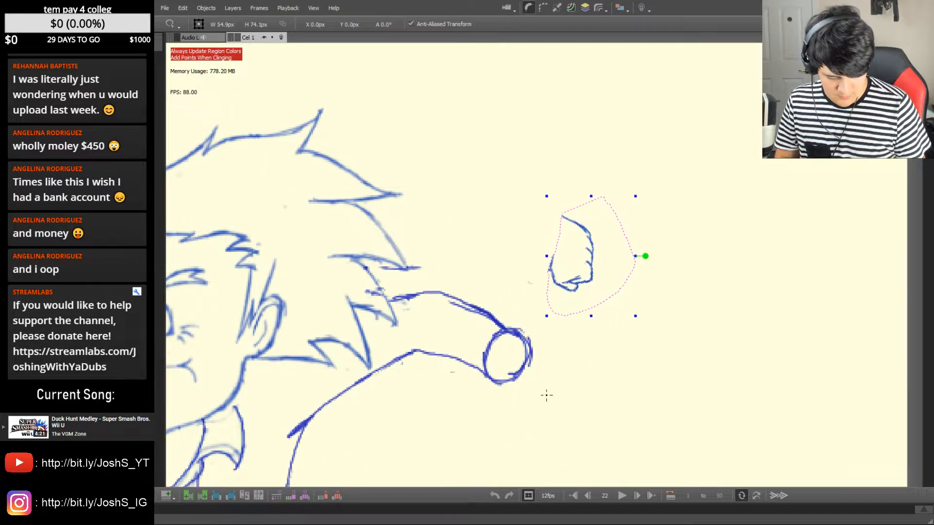
Erase the placeholder circle at the end of the outstretched arm and move the pasted fist onto the wrist
click(547, 395)
key(e)
mouse_move(521, 340)
mouse_down()
mouse_move(500, 343)
mouse_move(510, 349)
mouse_move(499, 364)
mouse_move(521, 371)
mouse_up()
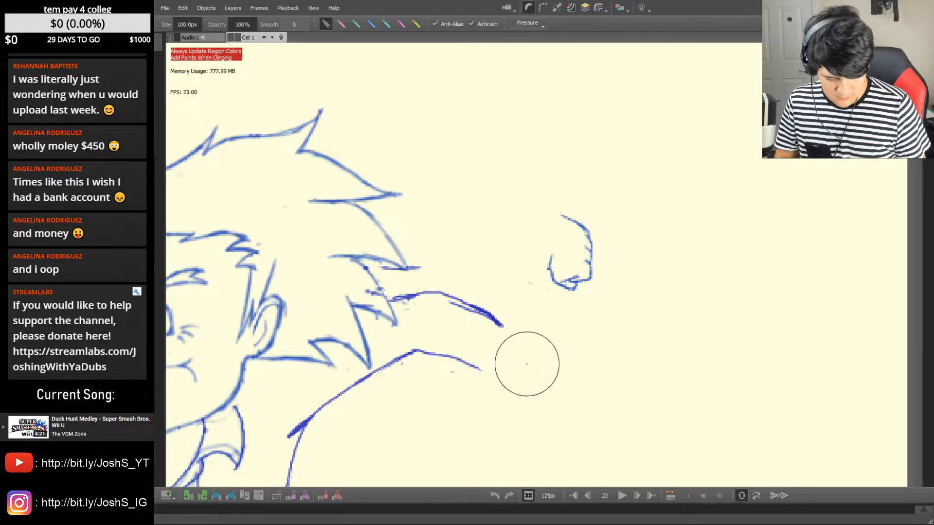
key(l)
mouse_move(606, 228)
mouse_down()
mouse_move(526, 261)
mouse_move(629, 258)
mouse_move(569, 318)
mouse_move(533, 379)
mouse_up()
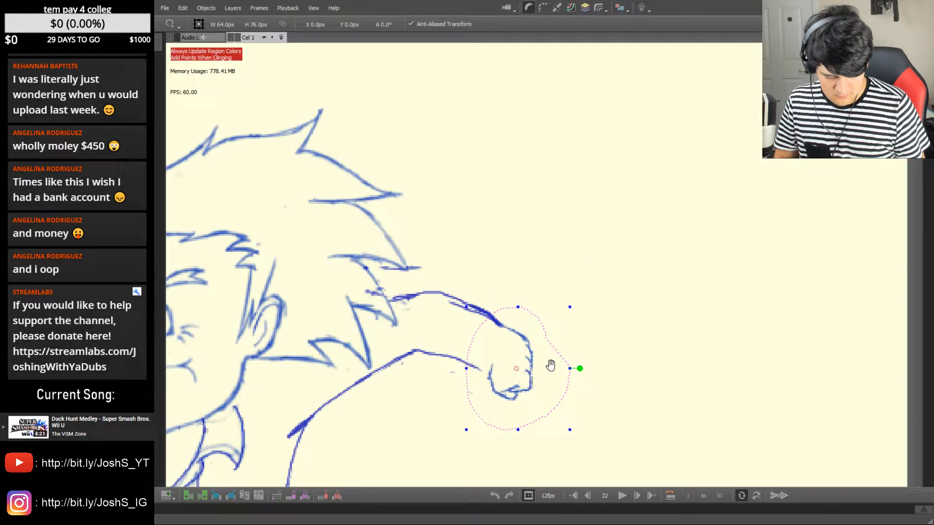
Draw the sleeve's end line at the wrist and join the lower sleeve contour to the fist
key(b)
mouse_move(502, 326)
mouse_down()
mouse_move(487, 375)
mouse_move(469, 370)
mouse_up()
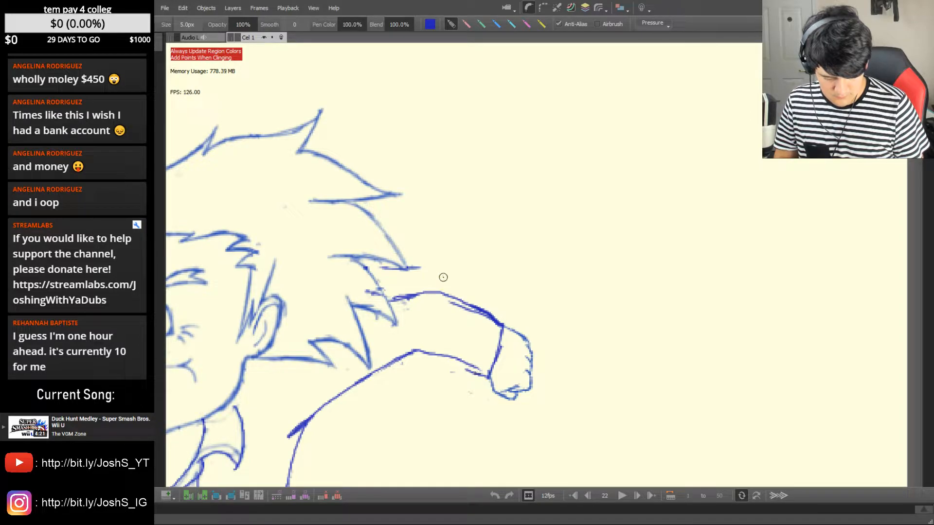
click(476, 375)
key(ctrl+z)
mouse_move(488, 376)
mouse_down()
mouse_move(423, 354)
mouse_move(490, 364)
mouse_move(422, 354)
mouse_move(476, 375)
mouse_up()
Rework the underside of the outstretched sleeve into a smooth curve, erasing the old pointed elbow contour
key(e)
key(b)
mouse_move(409, 359)
mouse_down()
mouse_move(426, 351)
mouse_move(381, 363)
mouse_move(435, 359)
mouse_up()
key(e)
key(b)
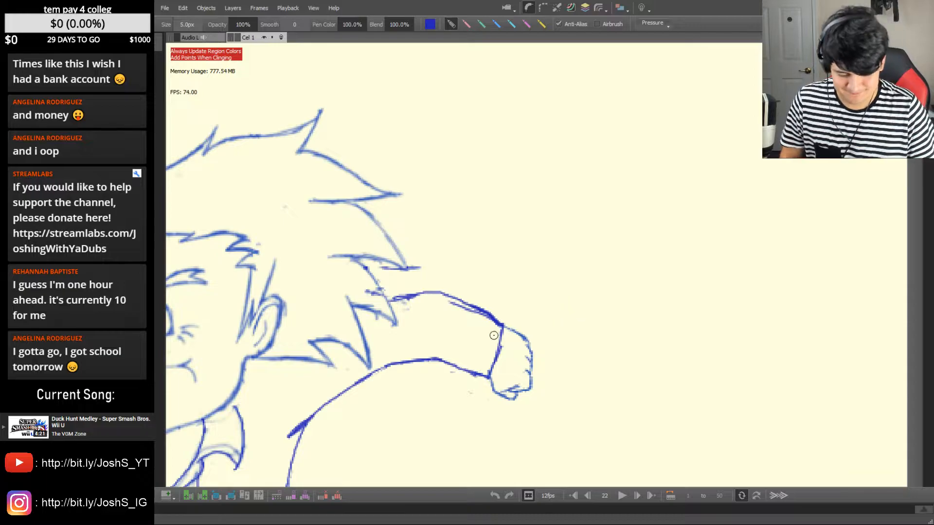
Clean up and redraw the upper contour of the outstretched sleeve, and check it against the preceding frames
key(e)
mouse_move(414, 294)
mouse_down()
mouse_move(384, 294)
mouse_move(424, 291)
mouse_move(496, 331)
mouse_up()
key(b)
key(e)
key(b)
key(Left)
key(Left)
key(Right)
key(Right)
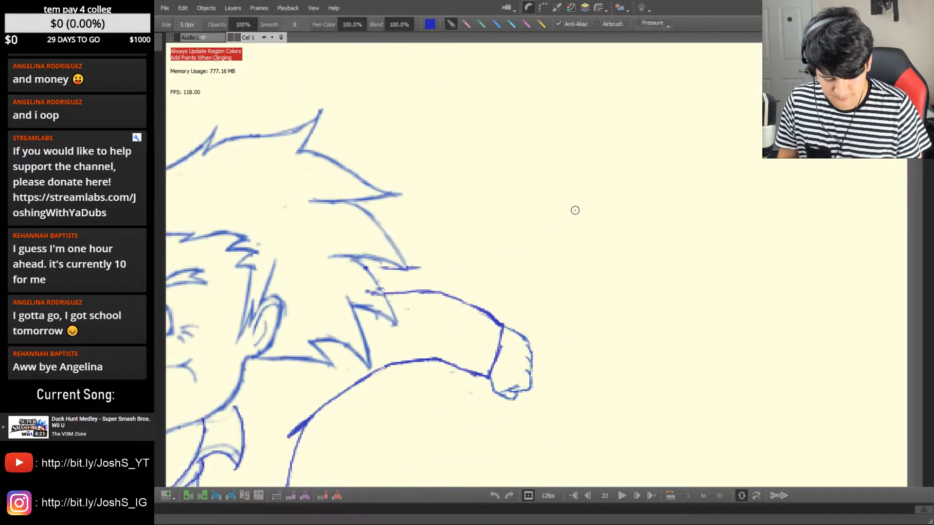
Draw cuff lines following the inner sleeve contours of both arms on frame 21
key(Left)
key(ctrl+space)
drag(480, 394, 453, 419)
key(space)
drag(453, 418, 485, 362)
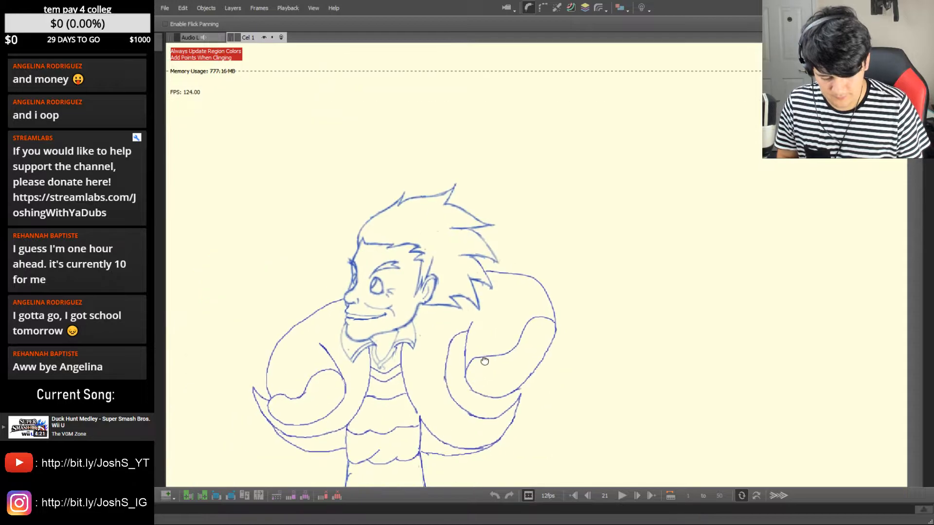
drag(267, 390, 325, 367)
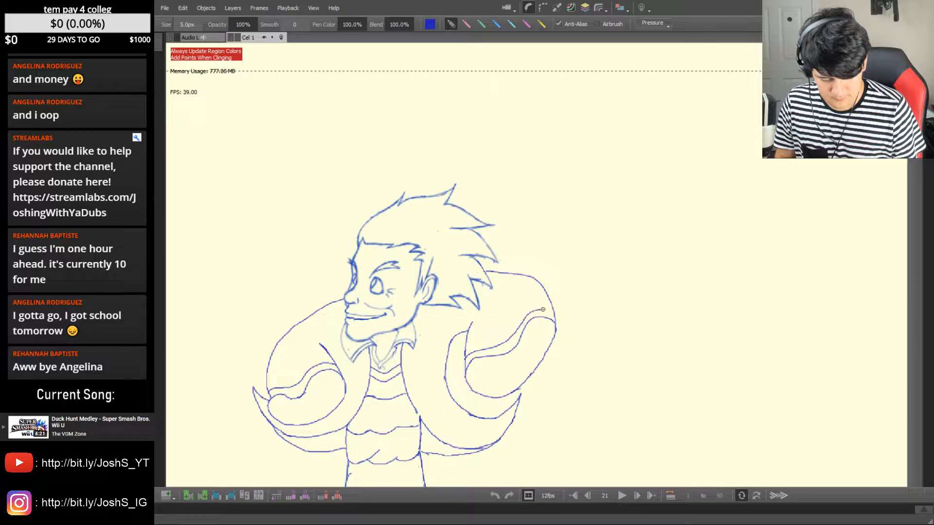
drag(543, 309, 555, 314)
key(ctrl+z)
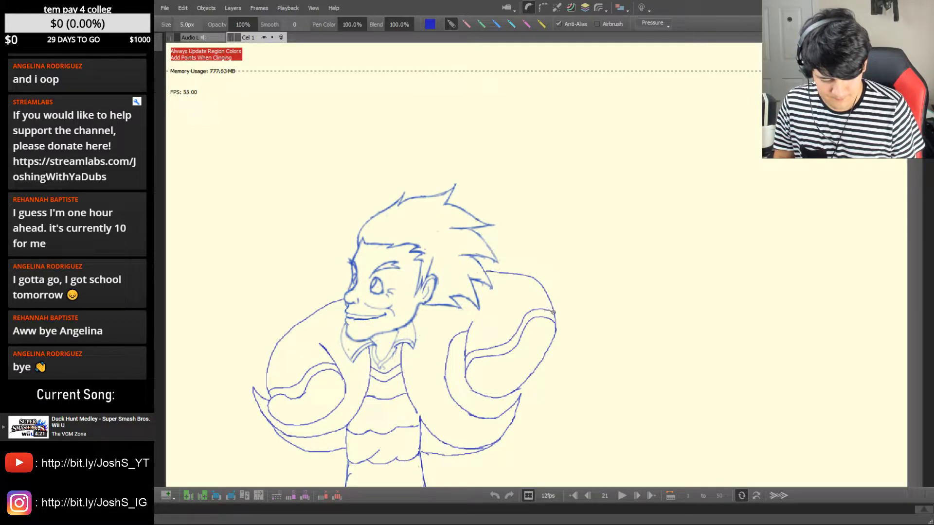
Draw the sleeve cuff around the fist below the chin on frame 22, undoing the stray stroke across the figure
key(Left)
key(Left)
key(Right)
key(Right)
key(Right)
key(Right)
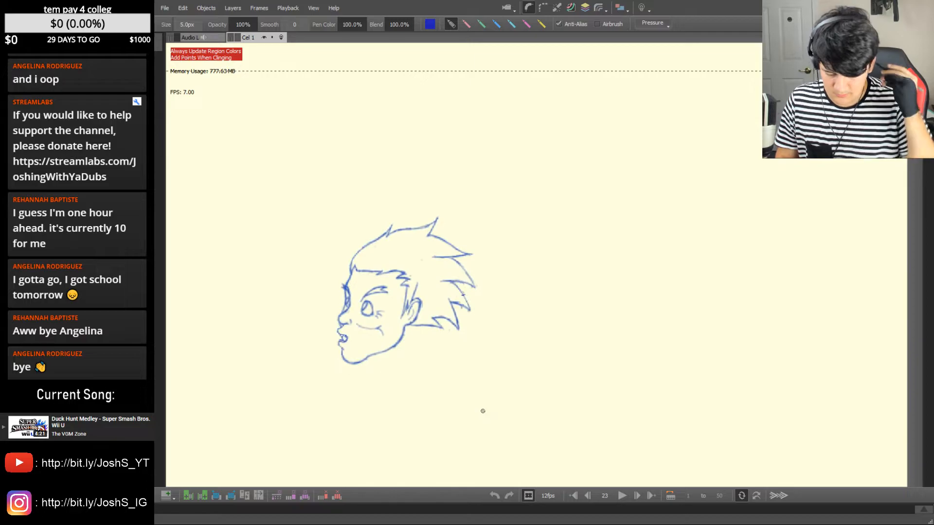
key(Left)
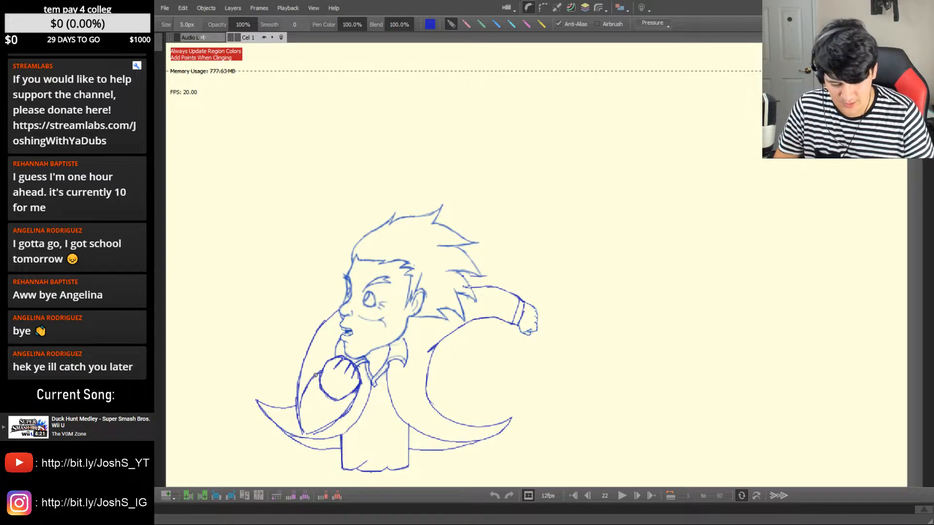
mouse_move(314, 380)
mouse_down()
mouse_move(567, 257)
mouse_move(495, 269)
mouse_move(395, 355)
mouse_move(613, 262)
mouse_move(711, 208)
mouse_up()
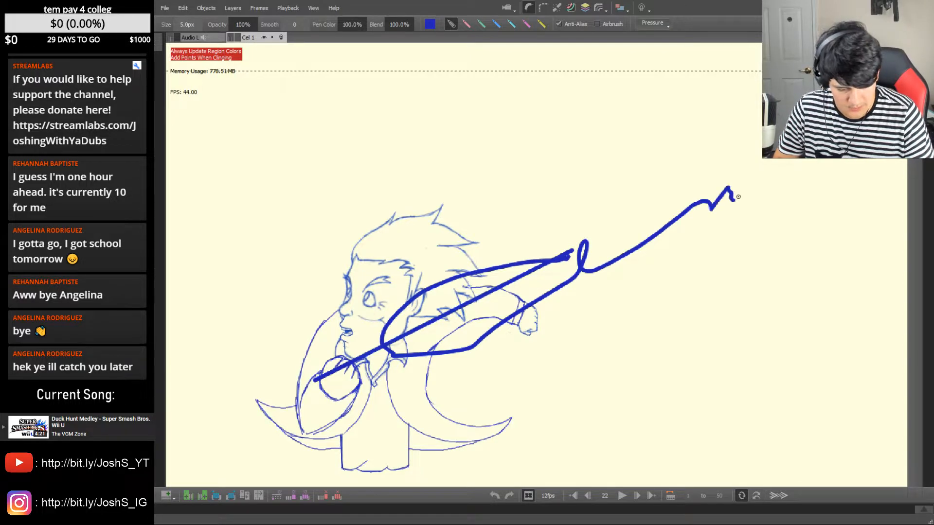
key(ctrl+z)
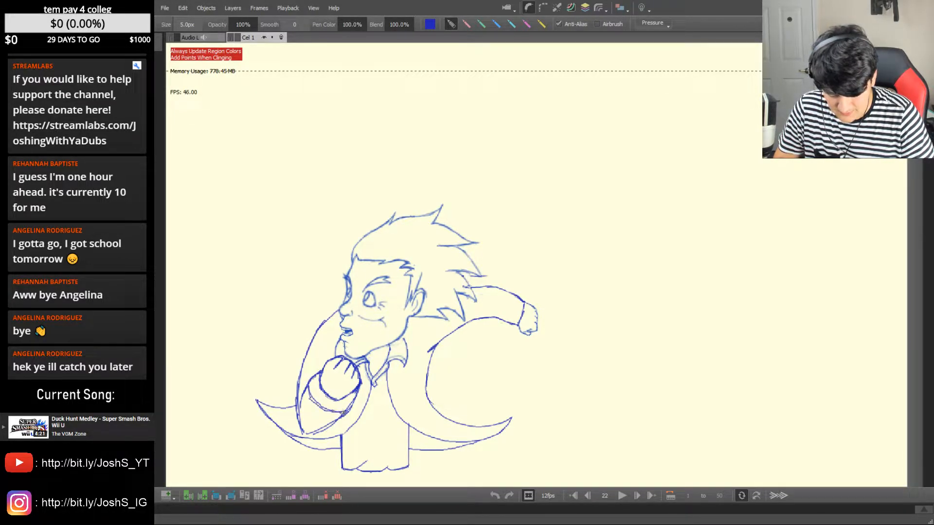
Flip back and forth between frames 15 and 22 to compare the running poses and arm positions
key(Left)
key(Left)
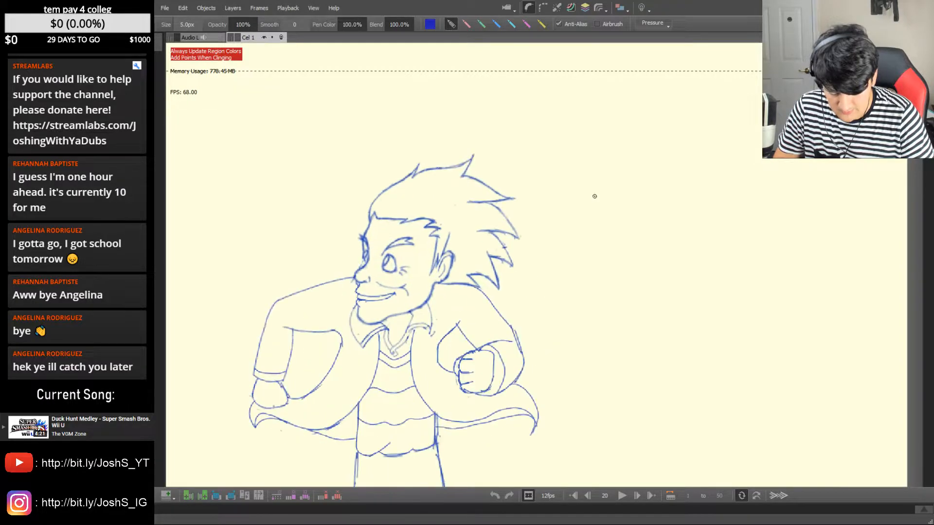
key(Right)
key(Right)
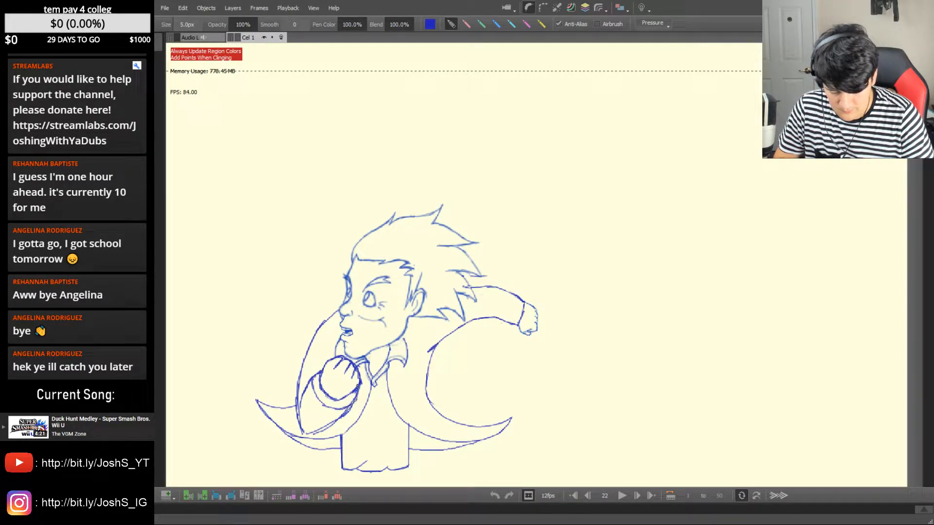
key(Left)
key(Left)
key(Right)
key(Right)
key(Left)
key(Left)
key(Left)
key(Left)
key(Right)
key(Right)
key(Right)
key(Right)
key(Left)
key(Left)
key(Left)
key(Left)
key(Left)
key(Left)
key(Left)
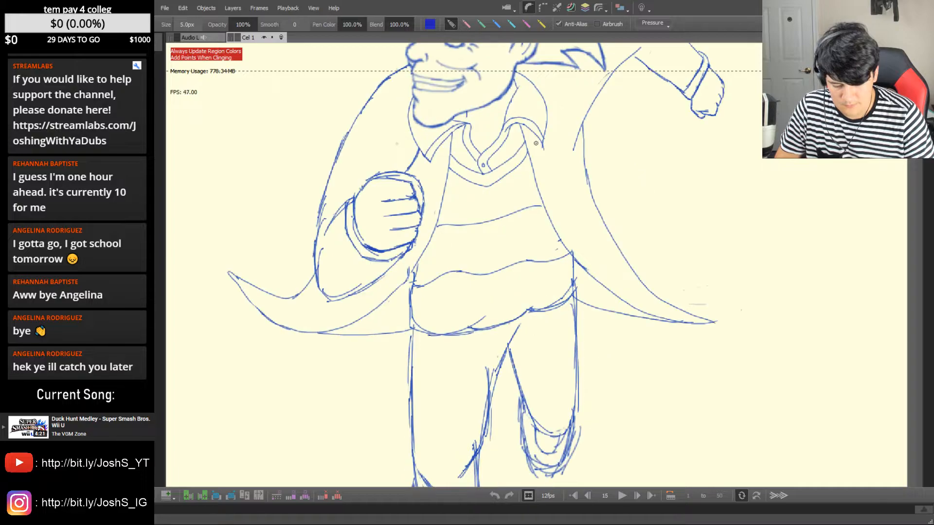
key(Right)
key(Right)
key(Right)
key(Right)
key(Right)
key(Right)
key(Right)
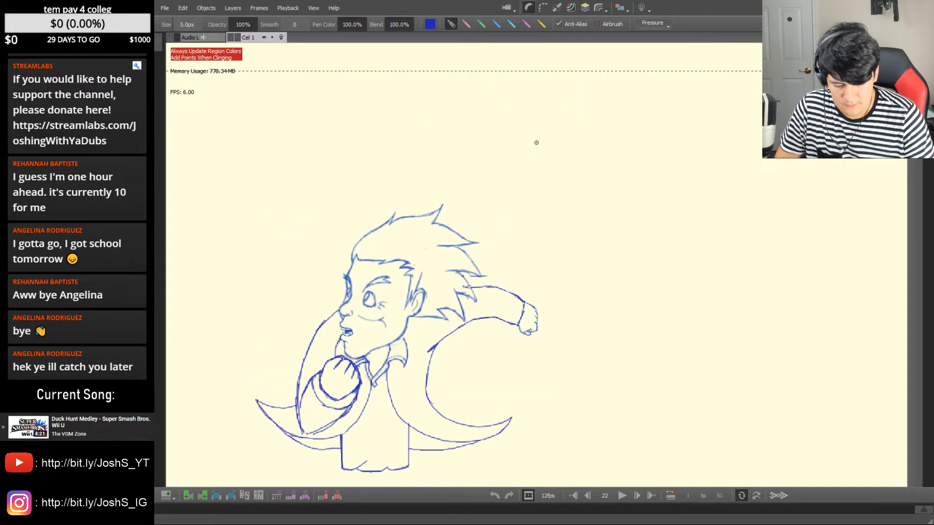
Review the run at full-figure size by flipping frames, playing back the animation and stepping through to frame 22
scroll(475, 237, down, 4)
scroll(463, 295, up, 2)
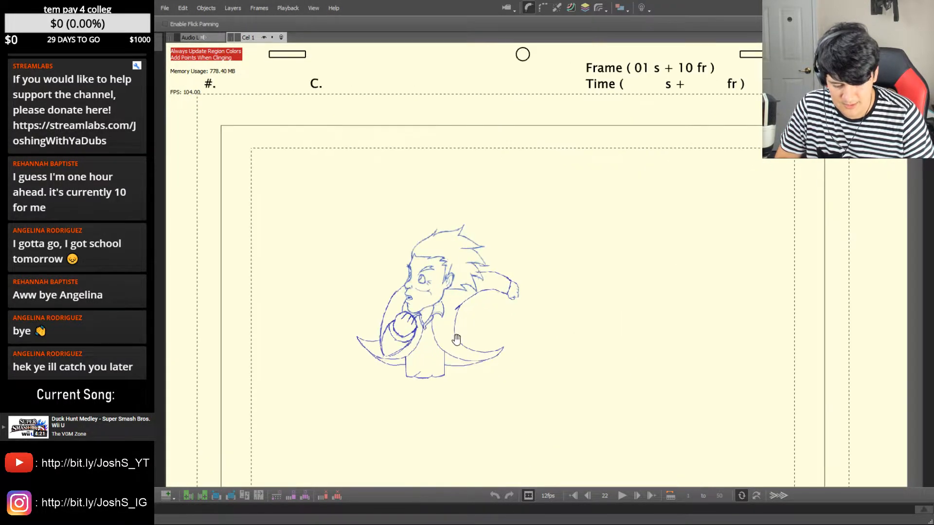
key(Left)
key(Left)
key(Left)
key(Left)
key(Right)
key(Right)
key(Right)
key(Right)
key(Left)
key(Left)
key(Left)
key(Left)
click(622, 496)
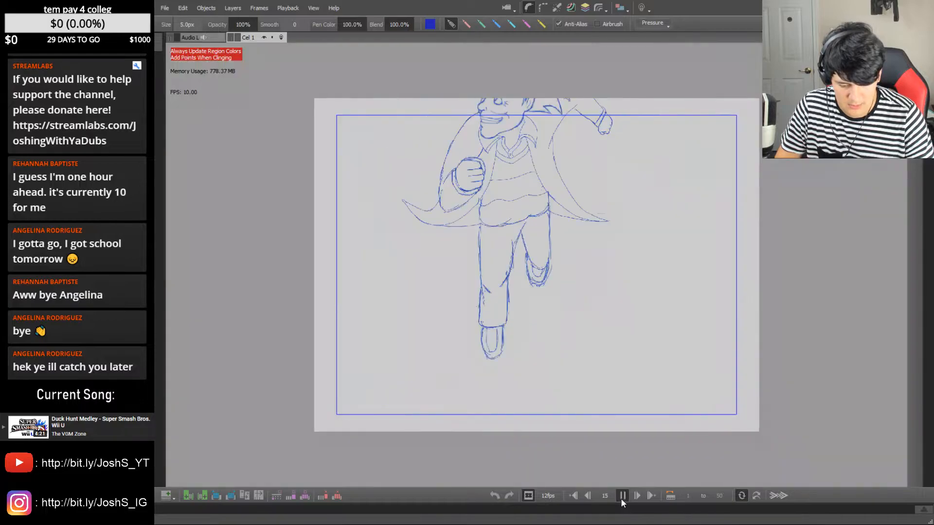
click(621, 497)
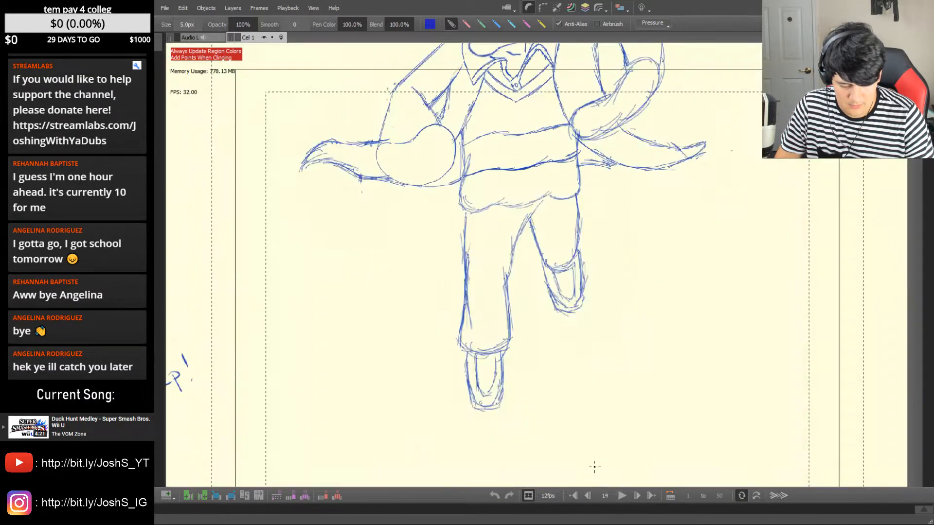
key(Right)
key(Right)
key(Right)
key(Right)
key(Right)
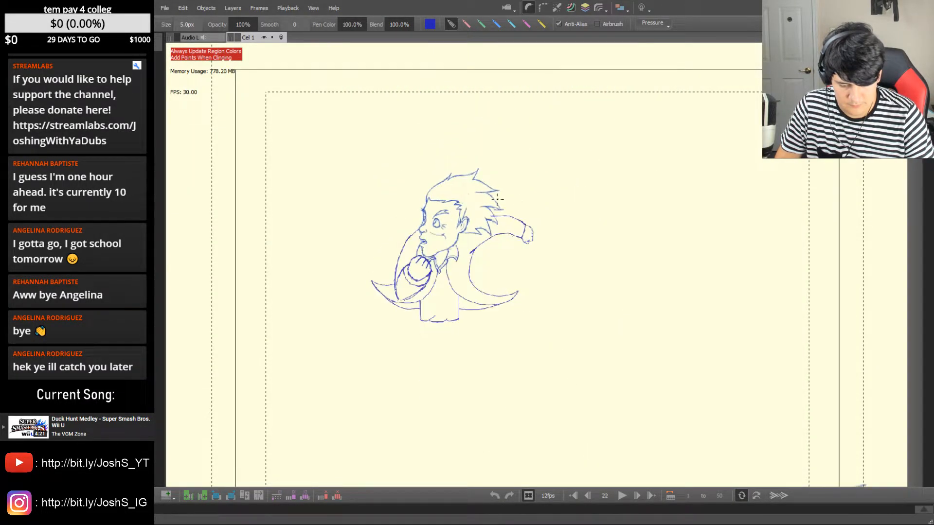
Lasso the body below the head, including both arms and legs, on frame 15 and copy it
key(Left)
key(Left)
key(Left)
key(Left)
key(Left)
key(Left)
key(Left)
key(Left)
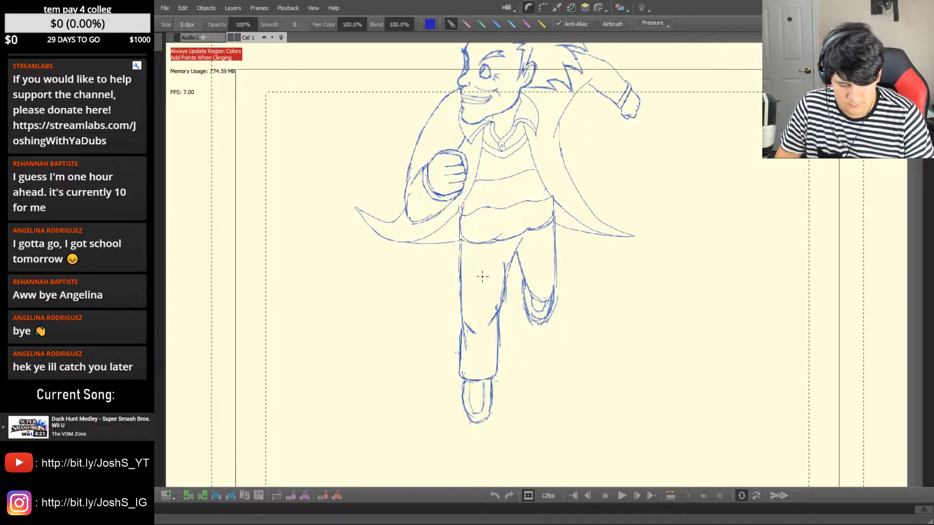
key(Right)
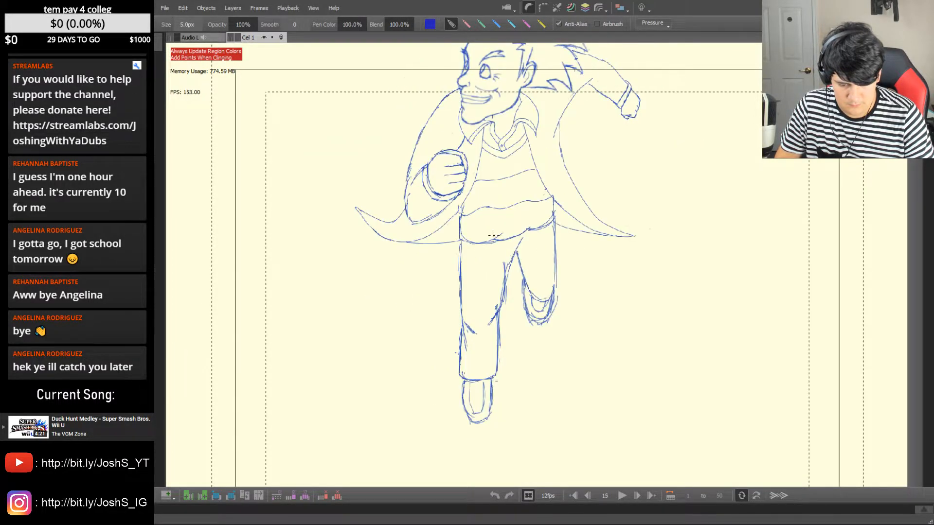
key(space)
drag(506, 212, 505, 232)
key(ctrl+space)
mouse_move(505, 231)
mouse_down()
mouse_move(475, 275)
mouse_move(494, 246)
mouse_up()
key(space)
drag(570, 133, 518, 219)
key(ctrl+space)
drag(477, 252, 484, 240)
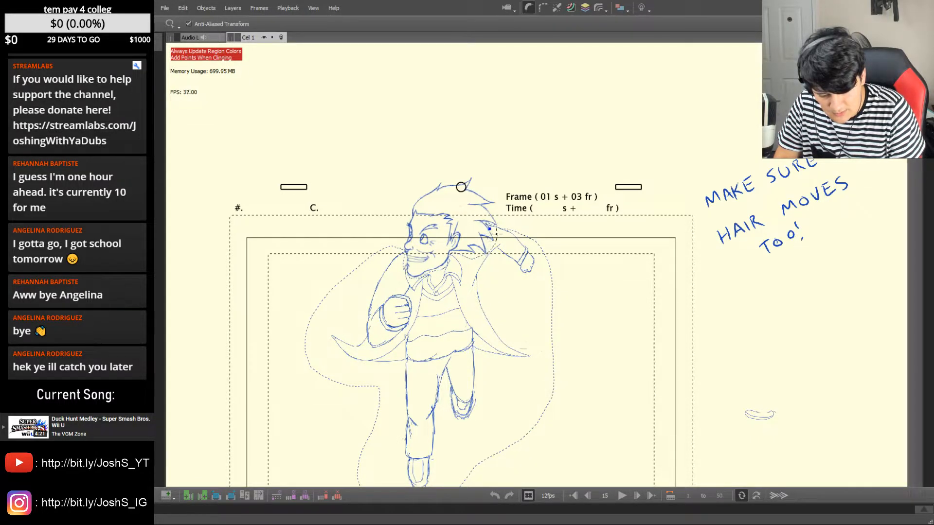
key(ctrl+v)
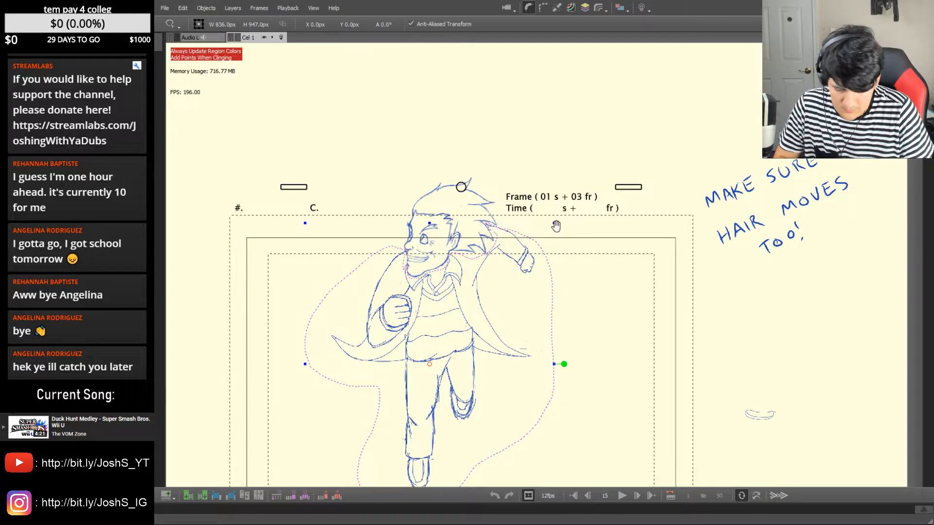
Paste the body into frame 23, scale it to about 434 × 492 px and position it under the head
key(Right)
key(Right)
key(Right)
key(Right)
key(Right)
key(Right)
key(Right)
key(Right)
drag(450, 403, 518, 297)
drag(622, 118, 557, 194)
drag(458, 295, 479, 284)
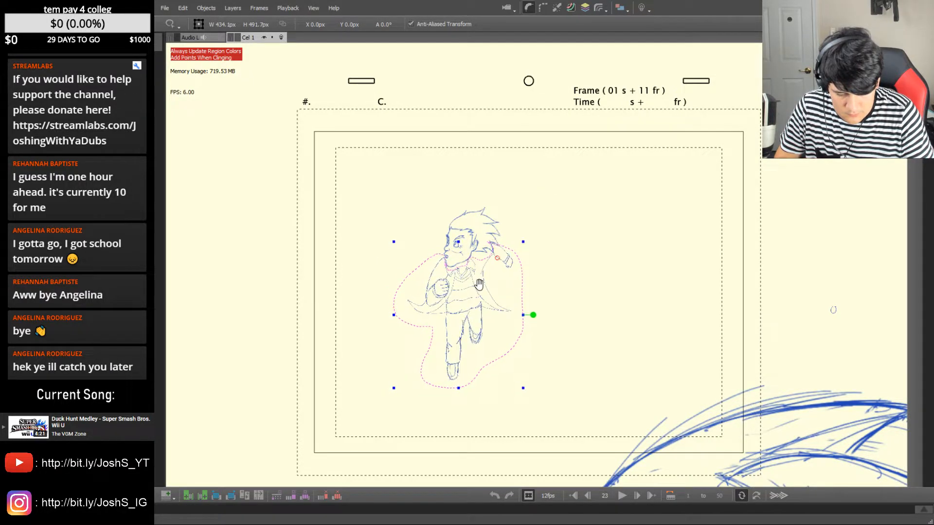
Flip between frames 20 and 23 to compare the pasted body's size and placement with the preceding poses
key(Left)
key(Right)
key(Left)
key(Left)
key(Left)
key(Right)
key(Right)
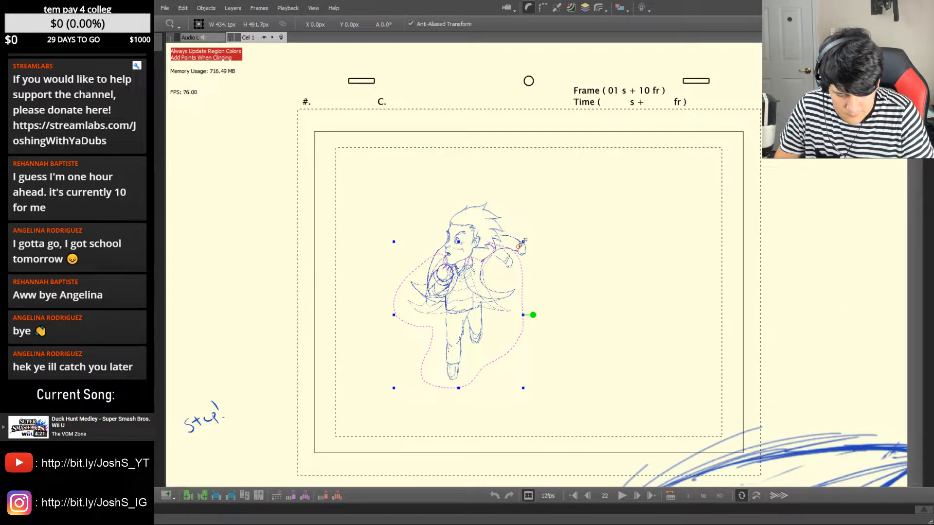
Reposition the pasted body under the head on frame 23 at about 434 × 491 px, checking it against the preceding frames
drag(525, 241, 528, 238)
drag(497, 281, 493, 286)
drag(525, 238, 520, 243)
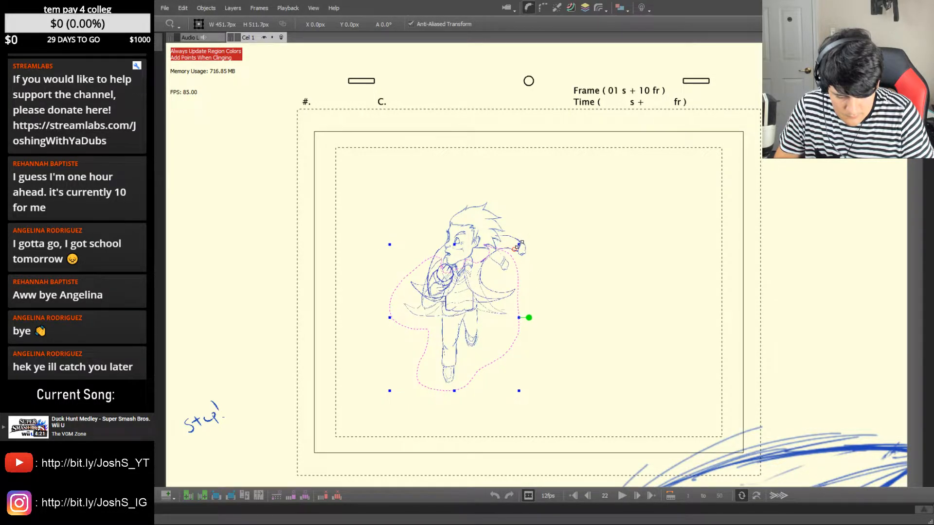
drag(479, 295, 482, 293)
key(Left)
key(Left)
key(Left)
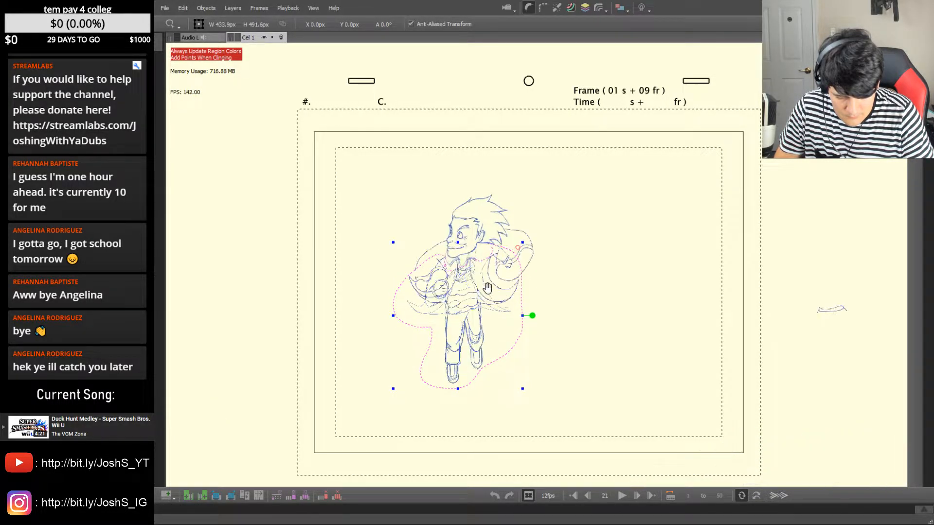
key(Right)
key(Right)
key(Right)
key(Right)
Nudge and slightly adjust the pasted body on frame 23, comparing its placement with frame 22
drag(479, 307, 478, 307)
key(z)
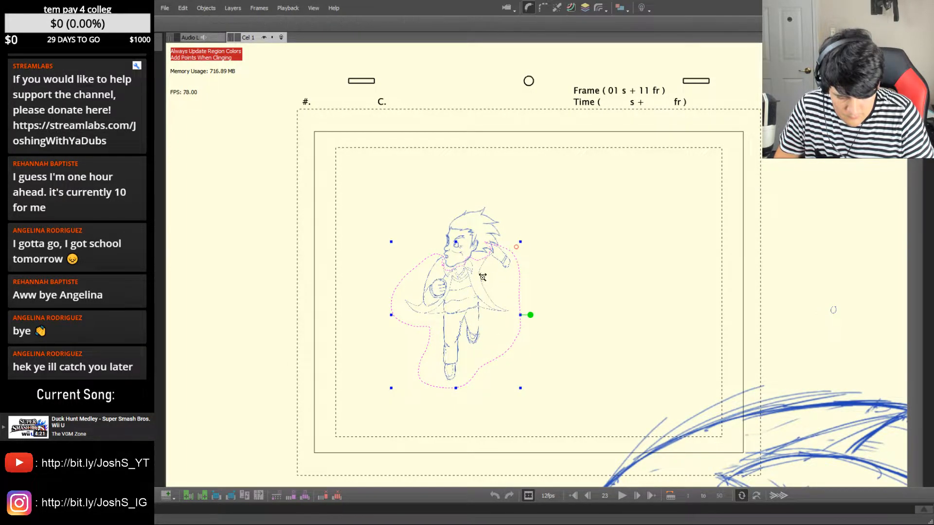
click(483, 277)
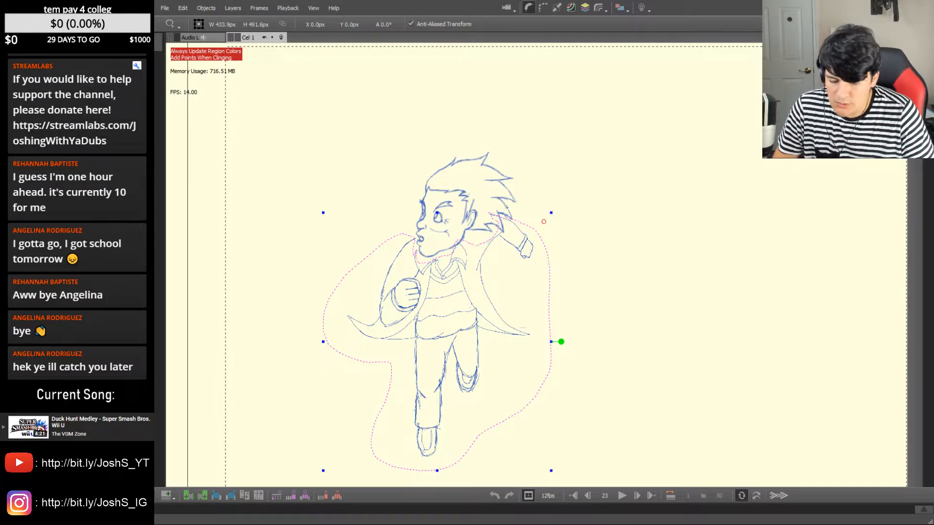
drag(561, 342, 578, 330)
key(Right)
key(Left)
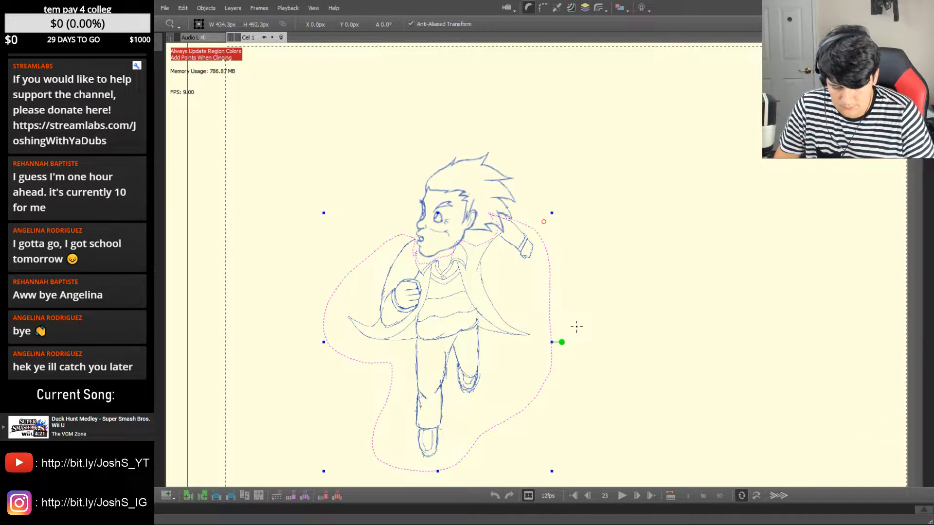
key(Left)
key(Right)
key(Left)
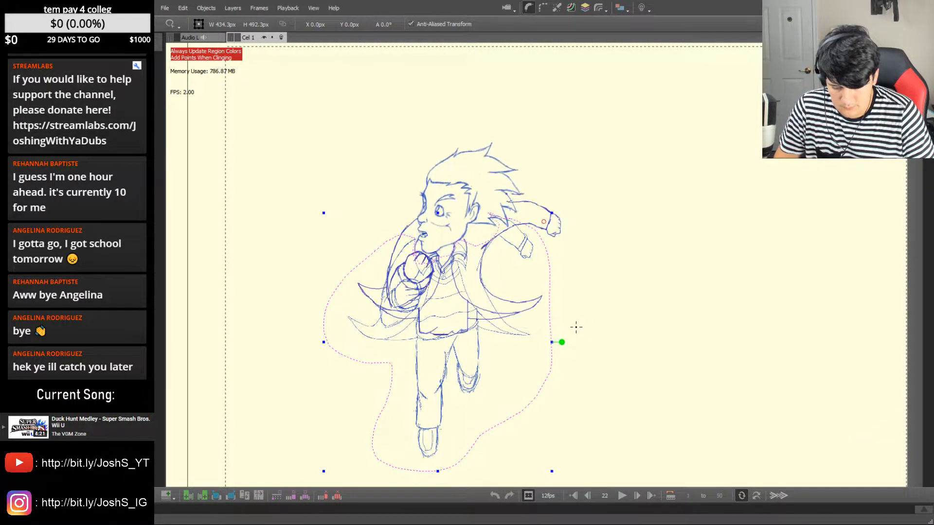
key(Right)
Rotate the pasted body slightly, enlarge it to about 451 × 510 px and move it up under the head
drag(562, 344, 556, 340)
drag(519, 288, 522, 287)
drag(549, 466, 553, 477)
drag(519, 356, 515, 352)
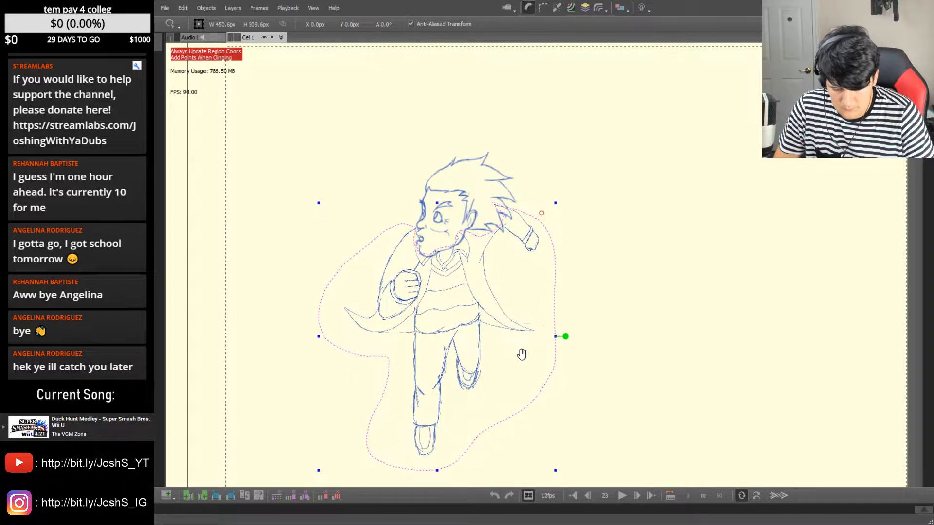
Flip between frame 23 and its neighbours to compare the enlarged body with the other poses, and release the selection
key(Left)
key(Left)
key(Right)
key(Right)
key(Left)
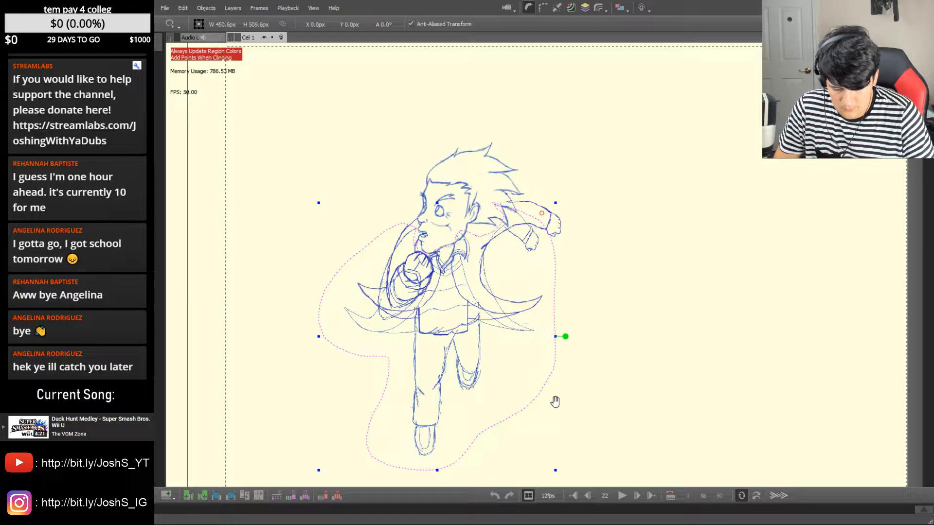
key(Left)
key(Right)
key(Right)
key(Right)
key(Left)
key(Left)
key(Right)
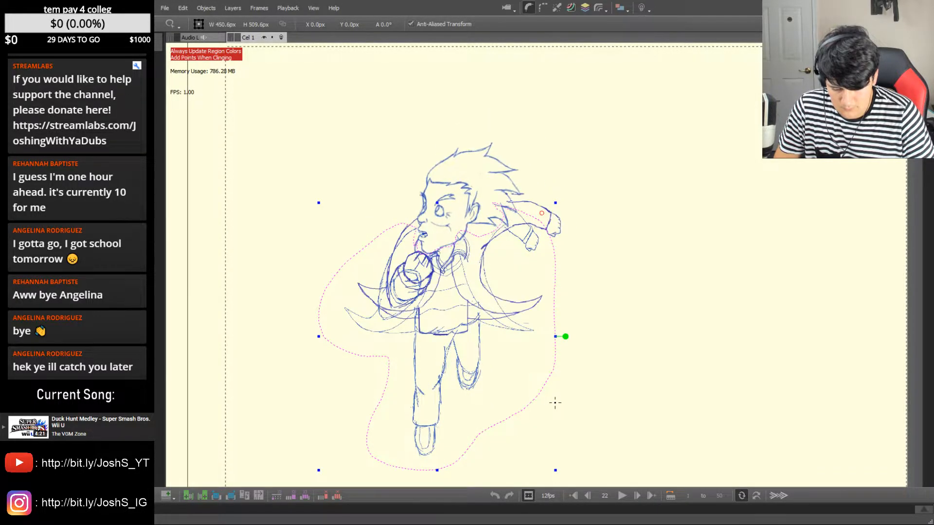
click(616, 283)
Flip back and forth through the frames leading up to 23 to review the new body in motion
key(Left)
key(Left)
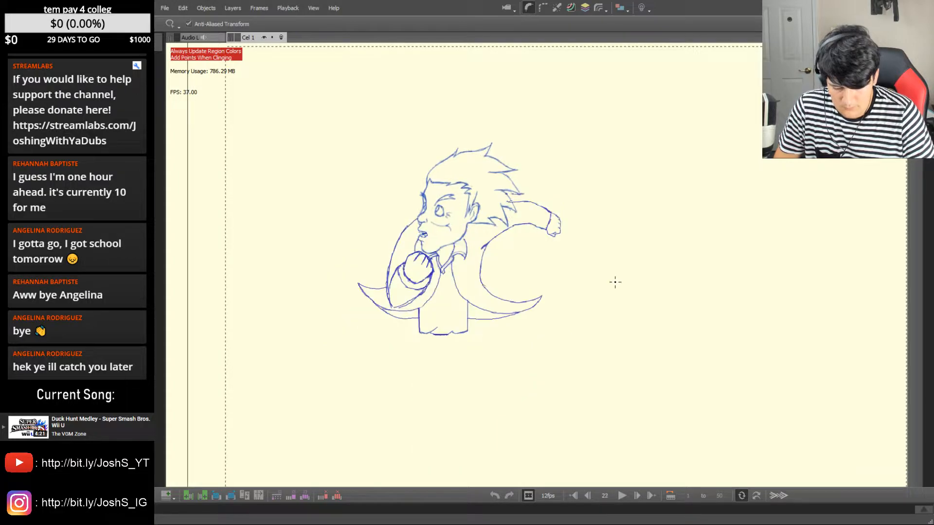
key(Right)
key(Right)
key(Right)
key(Left)
key(Left)
key(Left)
key(Left)
key(Left)
key(Left)
key(Right)
key(Right)
key(Right)
key(Right)
key(Right)
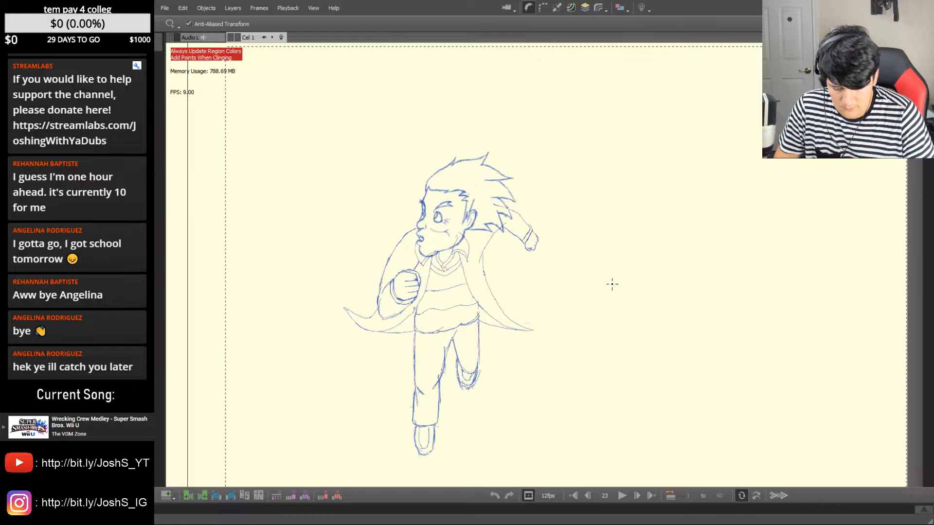
Examine the head, arms and jacket up close while flipping between frame 23 and the preceding frames
key(z)
mouse_move(459, 261)
mouse_down()
mouse_move(473, 252)
mouse_move(556, 269)
mouse_up()
key(b)
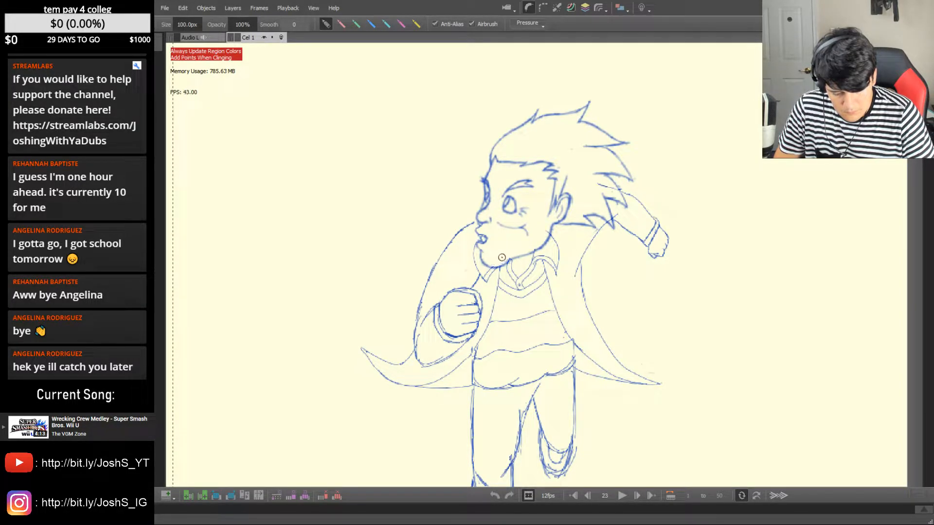
key(l)
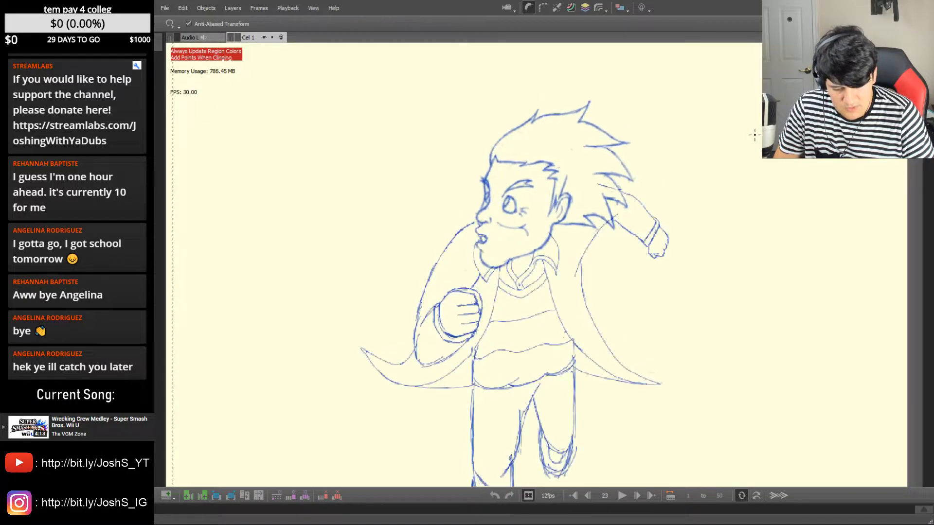
key(Left)
key(Left)
key(Right)
key(Right)
key(Right)
key(Left)
key(Left)
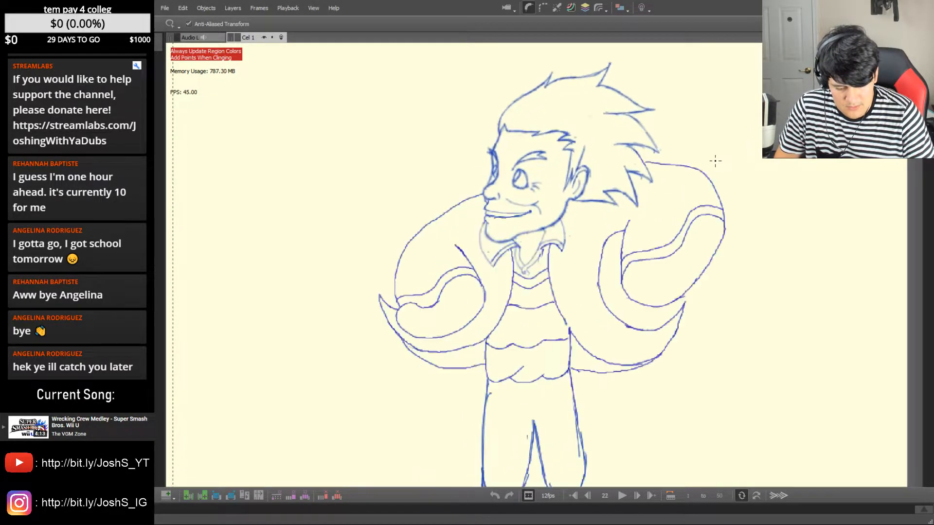
key(Left)
key(Left)
key(Left)
key(Right)
key(Right)
key(Right)
key(Right)
key(Right)
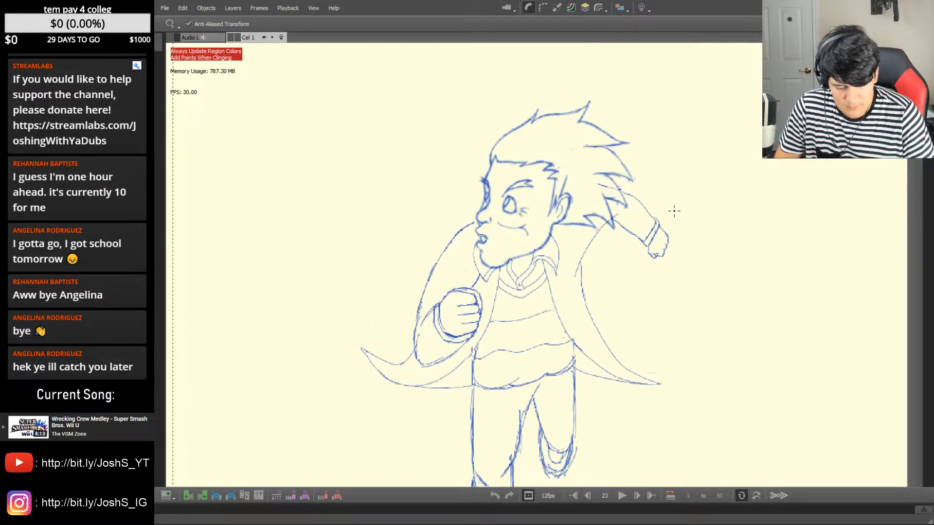
key(Left)
key(Left)
key(Left)
key(Left)
key(Left)
key(Right)
key(Right)
key(Right)
Review the run at full-figure size, comparing the waist and legs across frames 21 to 23
key(z)
drag(636, 276, 607, 296)
key(space)
mouse_move(590, 375)
mouse_down()
mouse_move(590, 351)
mouse_move(564, 301)
mouse_move(556, 321)
mouse_up()
key(Left)
key(Left)
key(Right)
key(Right)
key(Right)
key(Right)
key(Left)
key(Right)
key(Left)
key(Right)
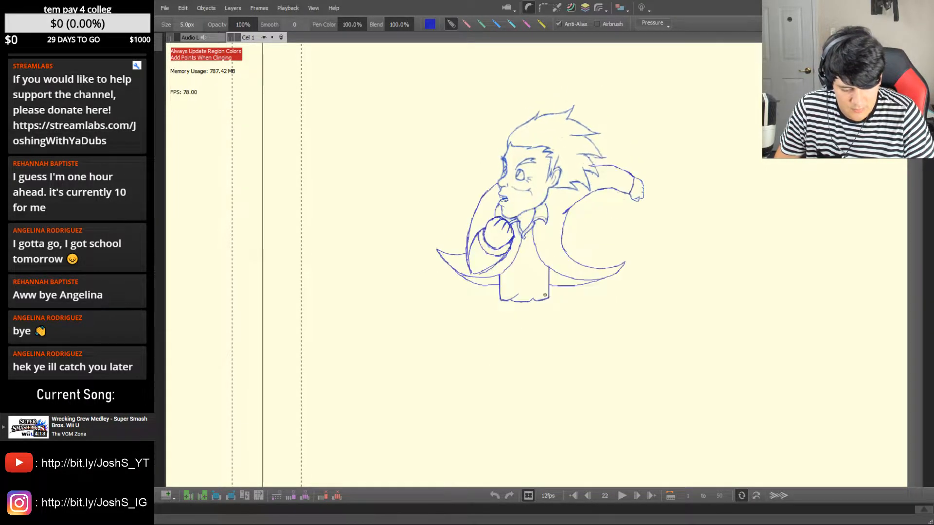
key(Left)
key(Left)
key(Right)
key(Left)
key(Left)
key(Left)
key(Left)
key(Left)
key(Right)
key(Right)
key(Right)
key(Right)
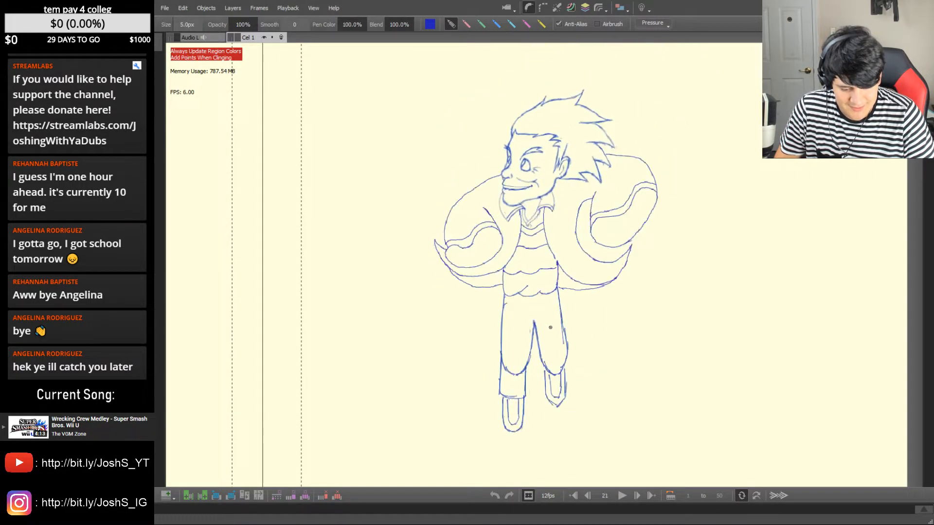
key(Right)
key(Left)
key(Right)
key(Left)
key(Right)
Lasso the lower shirt and legs on frame 23, narrow them to about 133 px wide and align them with frame 22's torso
key(l)
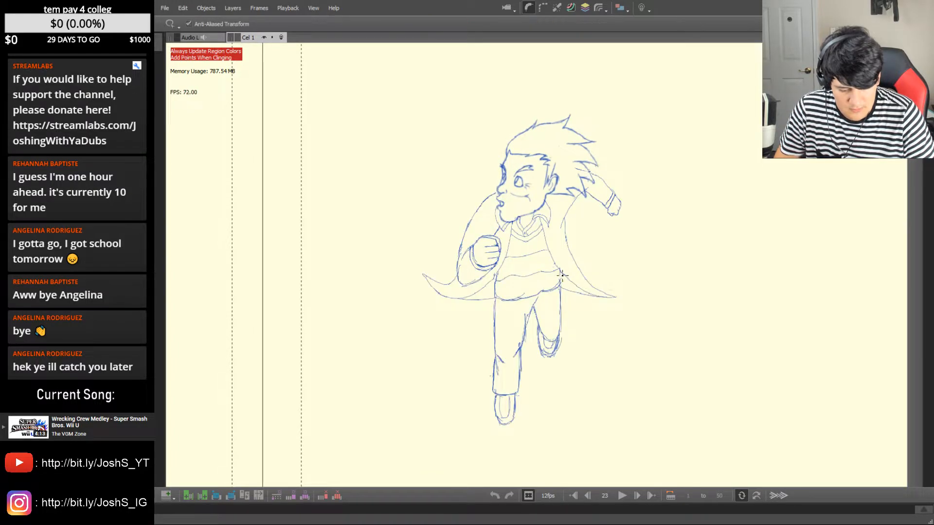
mouse_move(547, 265)
mouse_down()
mouse_move(494, 277)
mouse_move(489, 402)
mouse_move(505, 437)
mouse_move(562, 408)
mouse_move(579, 337)
mouse_move(563, 282)
mouse_up()
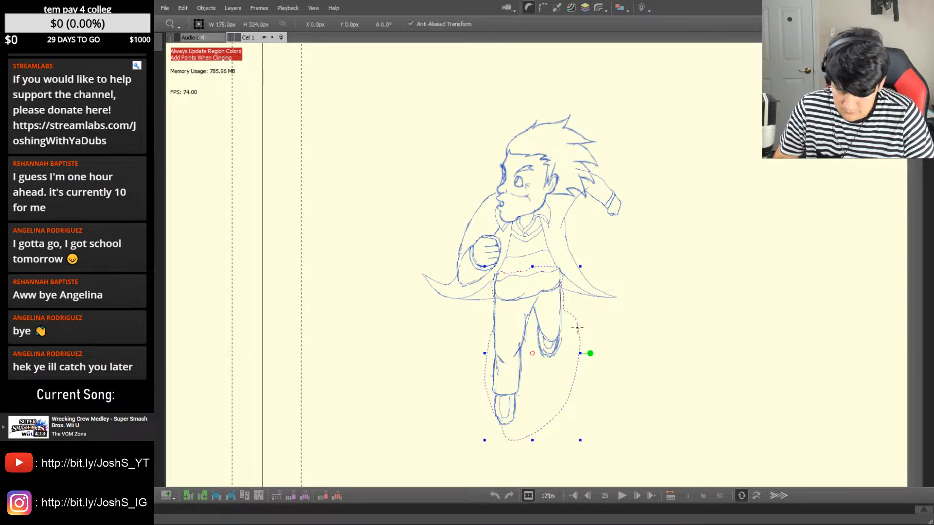
drag(580, 353, 568, 353)
drag(541, 323, 544, 323)
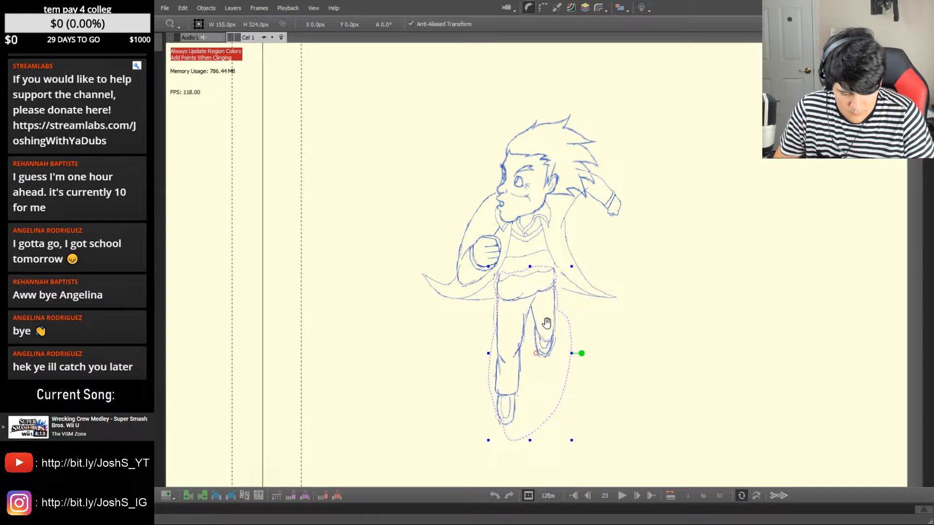
key(Left)
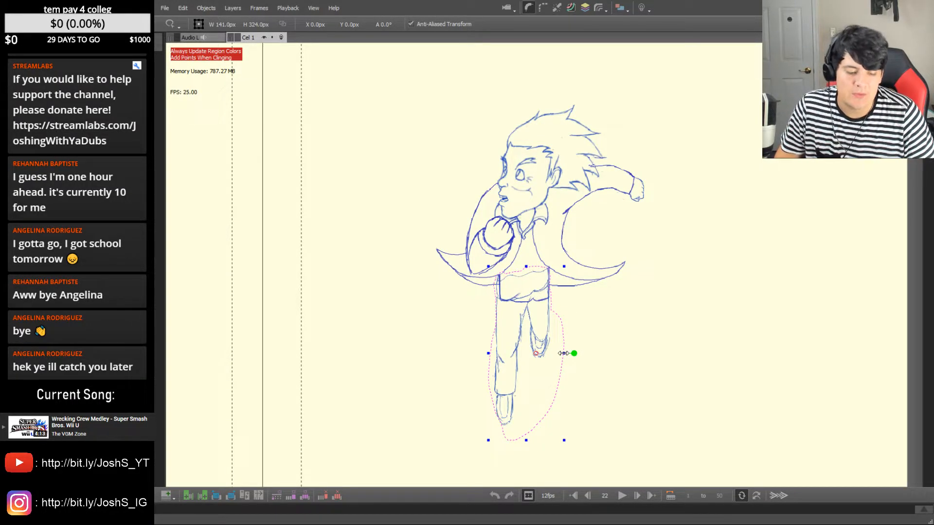
drag(563, 353, 550, 333)
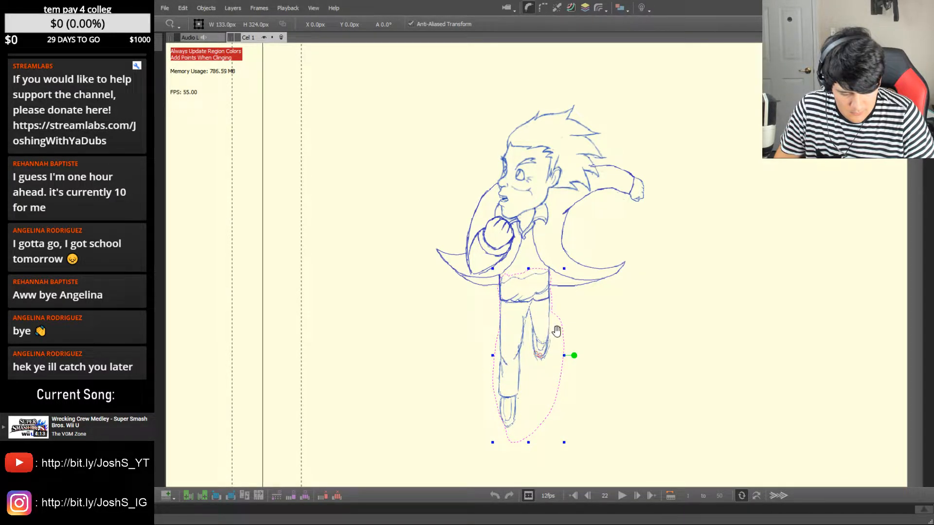
key(Right)
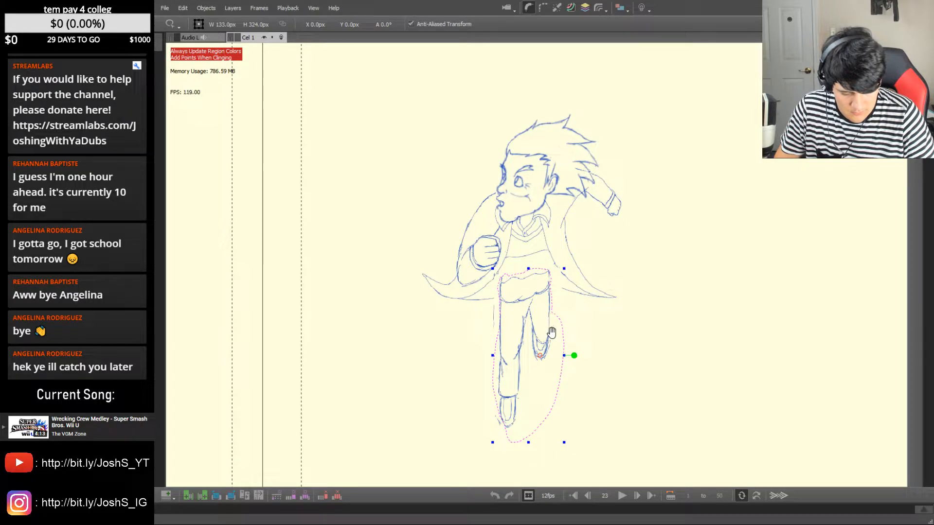
key(Escape)
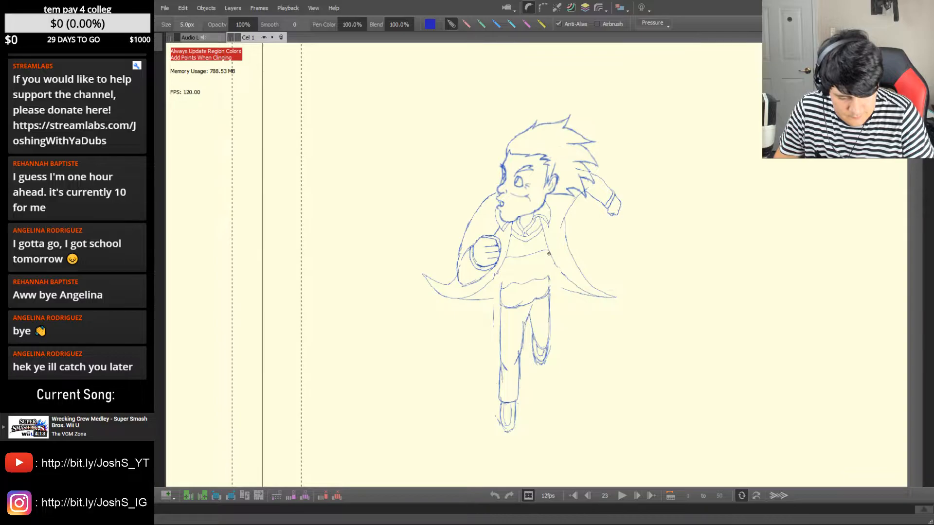
Draw the missing side line of the torso down to the shirt hem beside the jacket opening on frame 23
drag(549, 253, 549, 292)
key(ctrl+z)
drag(549, 252, 549, 295)
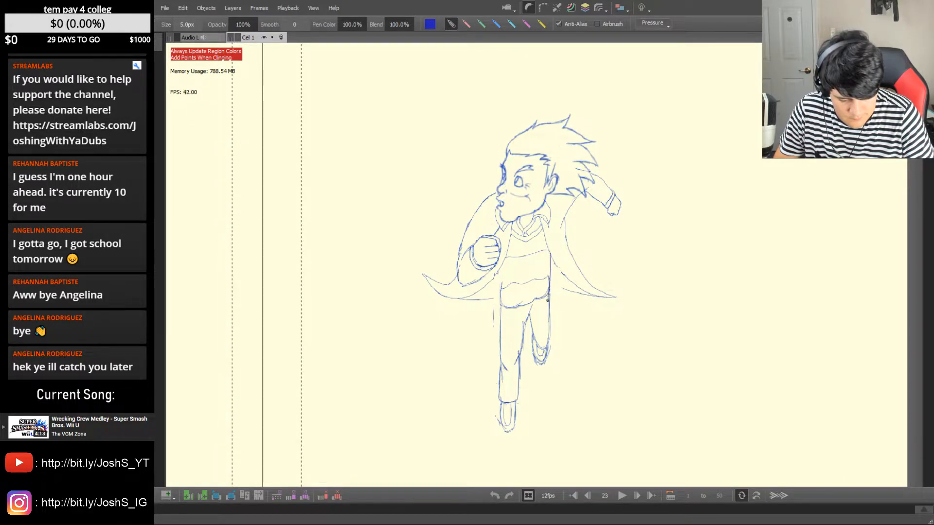
Flip between frames 21 and 23 to compare the torso's width and hem height
key(Left)
key(Left)
key(Right)
key(Right)
key(Right)
key(Left)
key(Left)
key(Left)
key(Right)
key(Right)
key(Left)
Erase the shirt hem on frame 22 and redraw its first curve and fold slightly lower, using frame 21 as reference
key(e)
mouse_move(509, 300)
mouse_down()
mouse_move(528, 311)
mouse_move(531, 290)
mouse_move(528, 300)
mouse_move(545, 299)
mouse_move(500, 300)
mouse_up()
key(b)
key(e)
key(b)
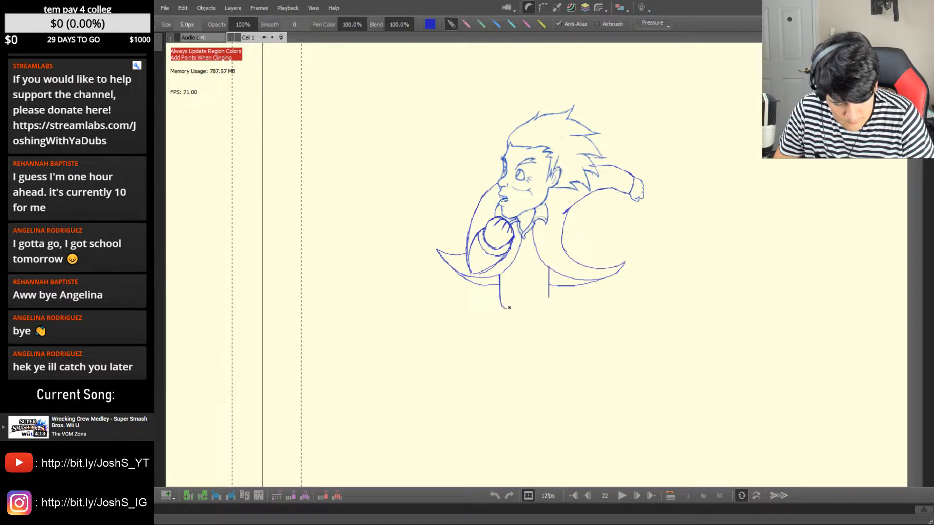
key(Left)
key(Right)
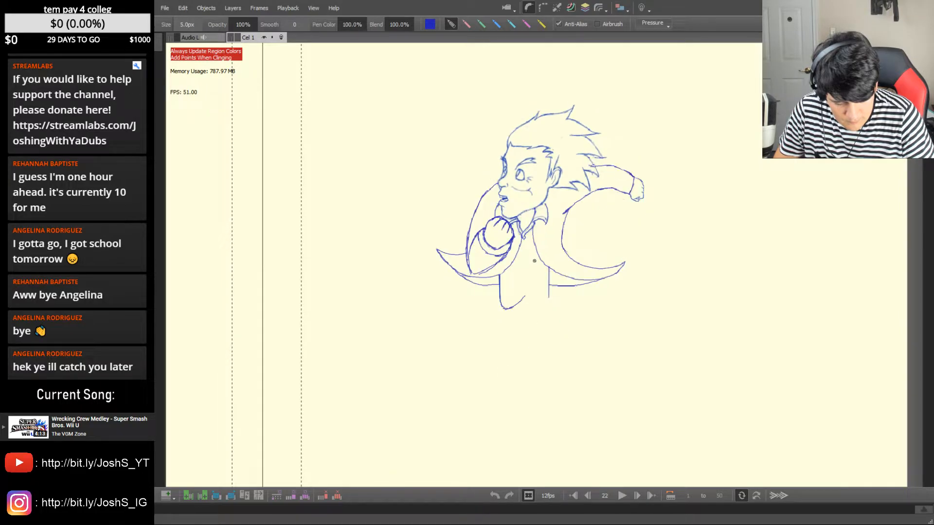
key(e)
key(b)
key(Left)
key(Right)
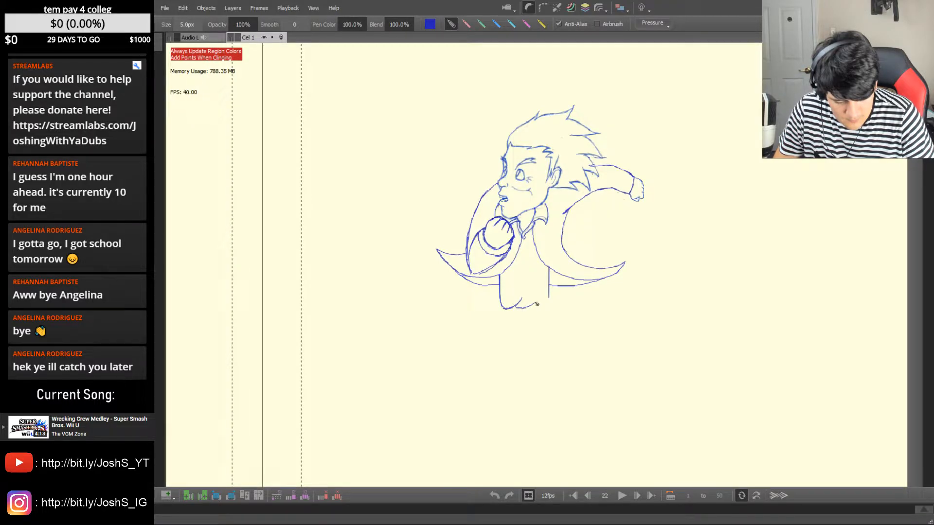
Trim the lower end of the torso's side line and rework the middle stroke of the shirt hem on frame 22
key(e)
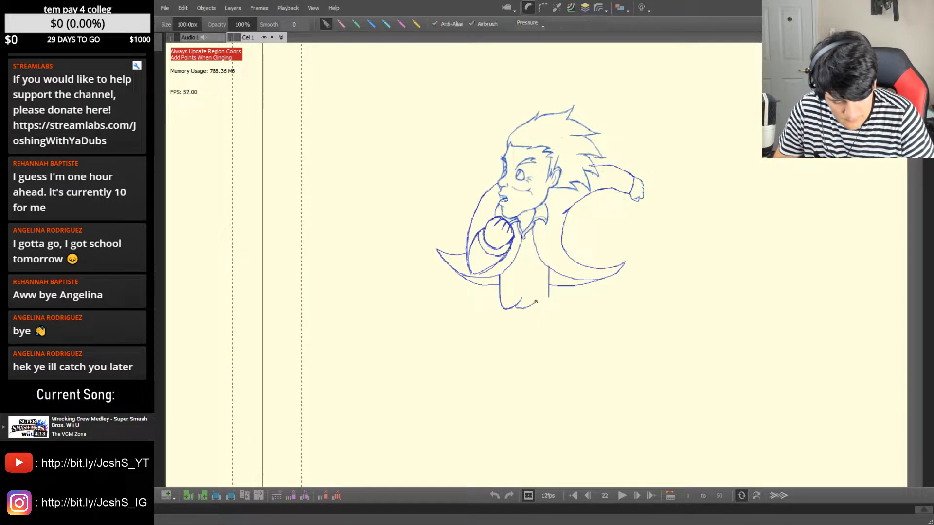
key(b)
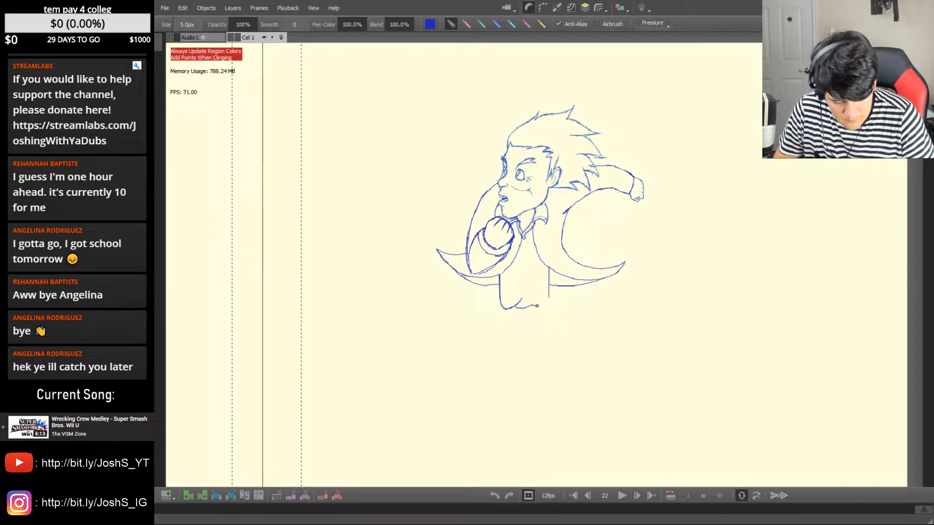
key(Left)
key(Right)
key(Right)
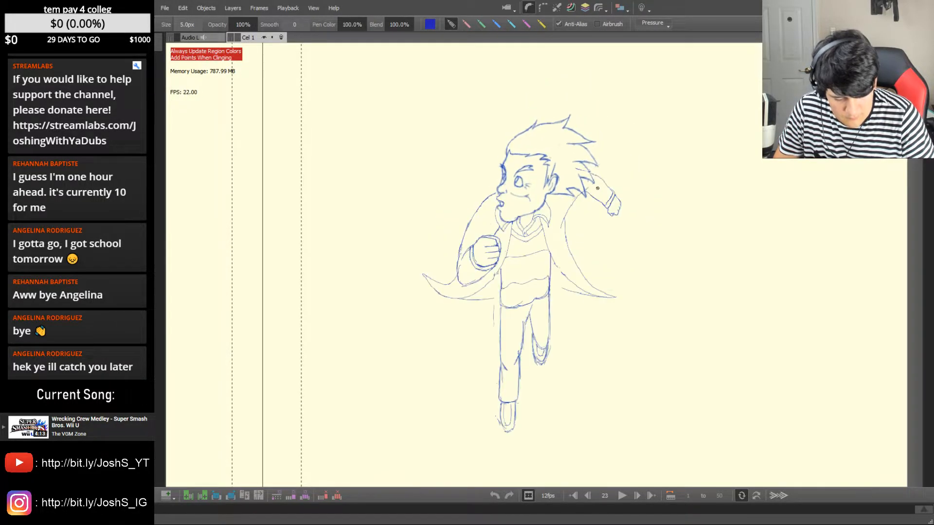
key(Left)
key(e)
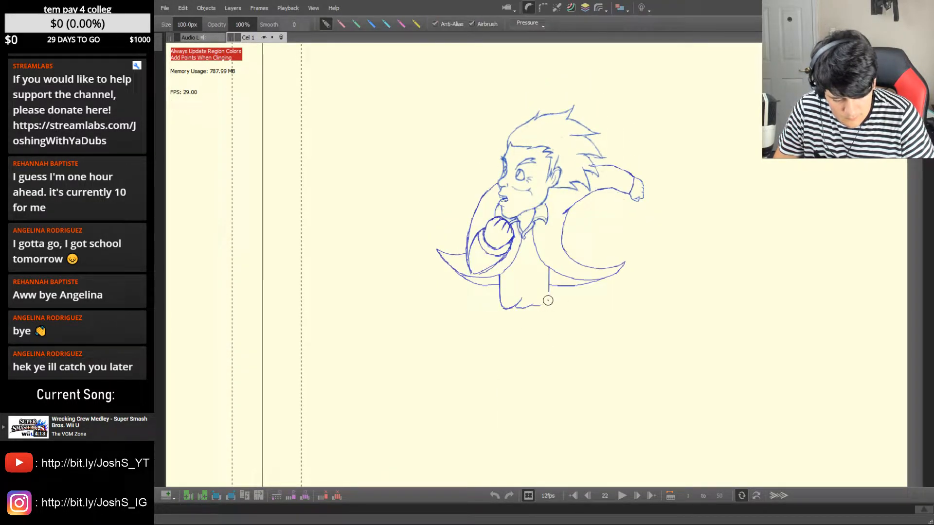
key(b)
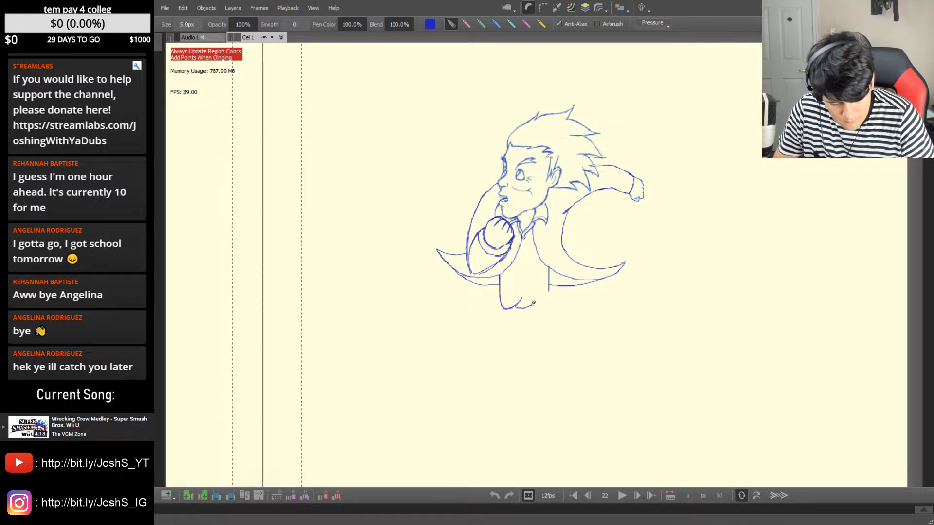
Draw a rounded hem corner joining the torso's side line on frame 22 and erase the overlapping hem stroke
key(Left)
key(Right)
key(Right)
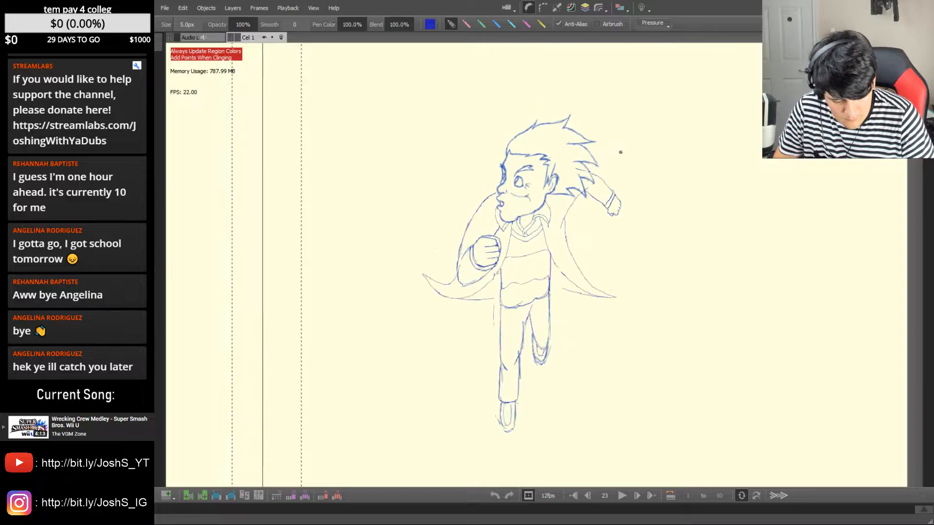
key(Left)
key(Left)
key(Right)
key(e)
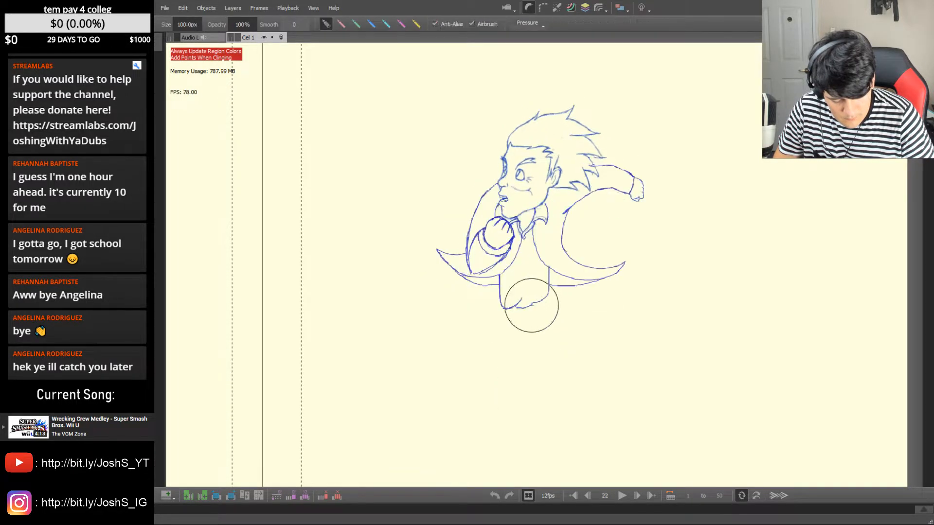
key(b)
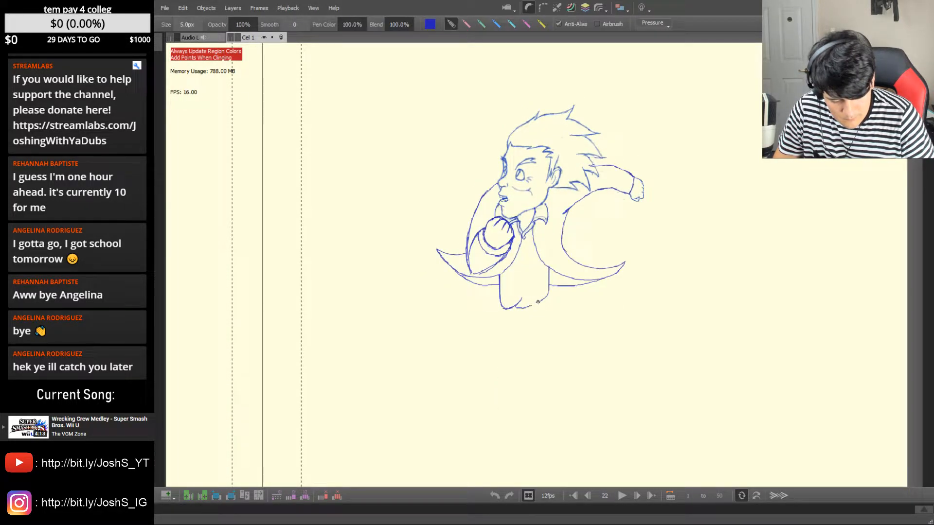
Close the remaining gap in frame 22's shirt hem and flip through the neighbouring frames to check the torso
key(Left)
key(Right)
key(Right)
key(Left)
key(Left)
key(Right)
key(Right)
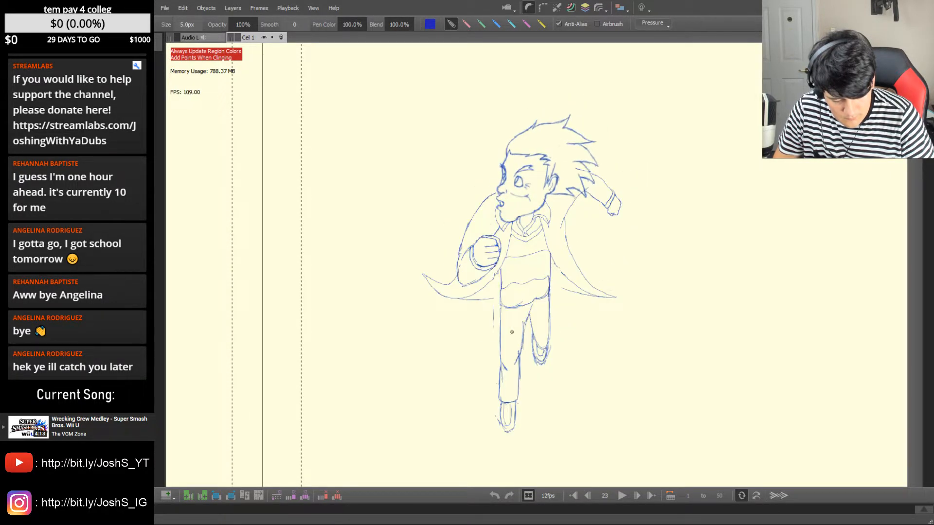
key(Left)
key(Left)
key(Left)
key(Right)
key(Right)
key(Right)
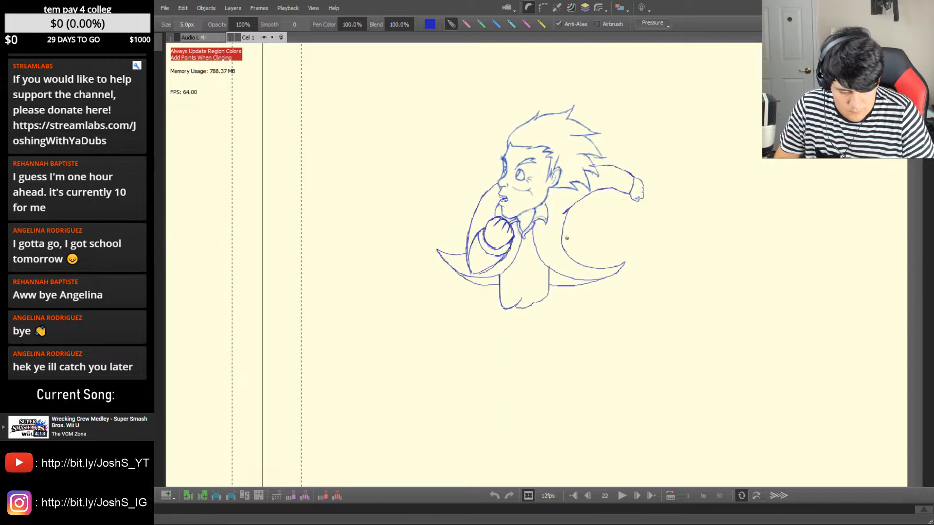
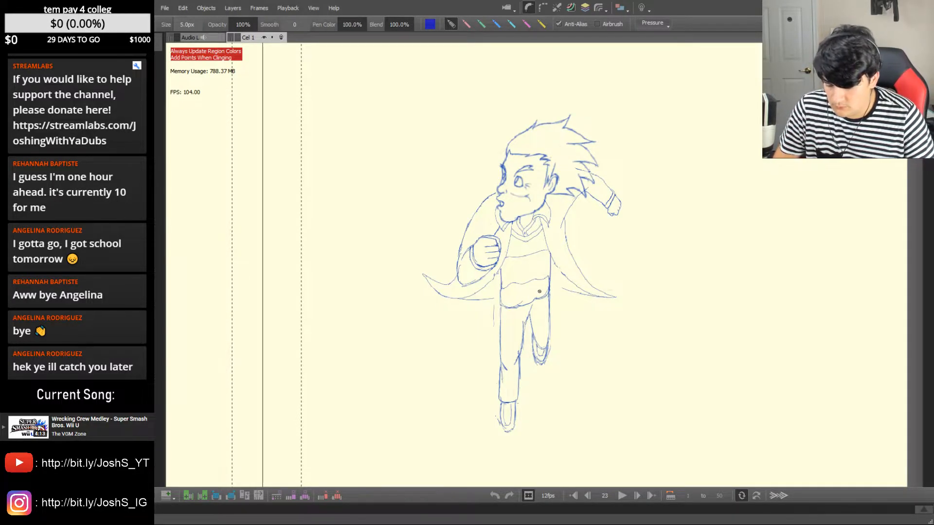
Clean the jacket's lower edge on frame 23 and extend it on both sides to meet the torso
key(Left)
key(Right)
key(Left)
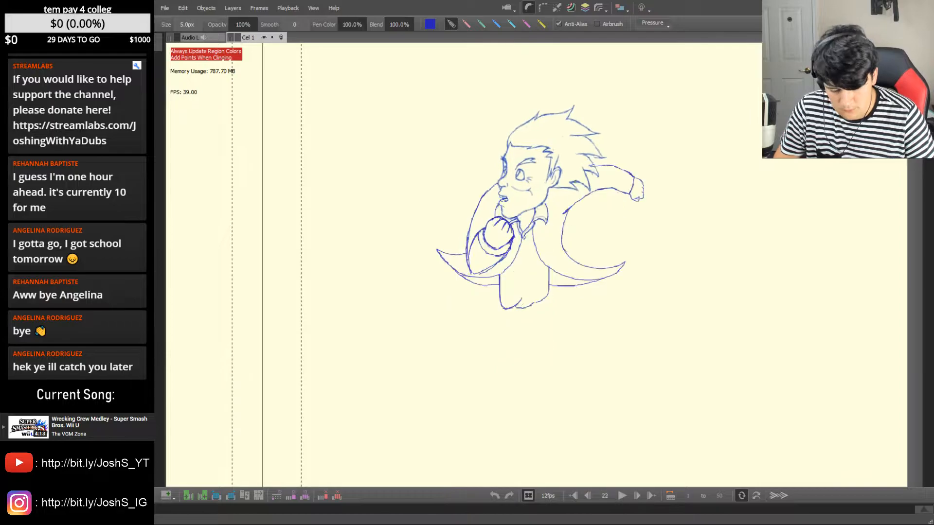
key(Left)
key(Right)
key(Right)
key(e)
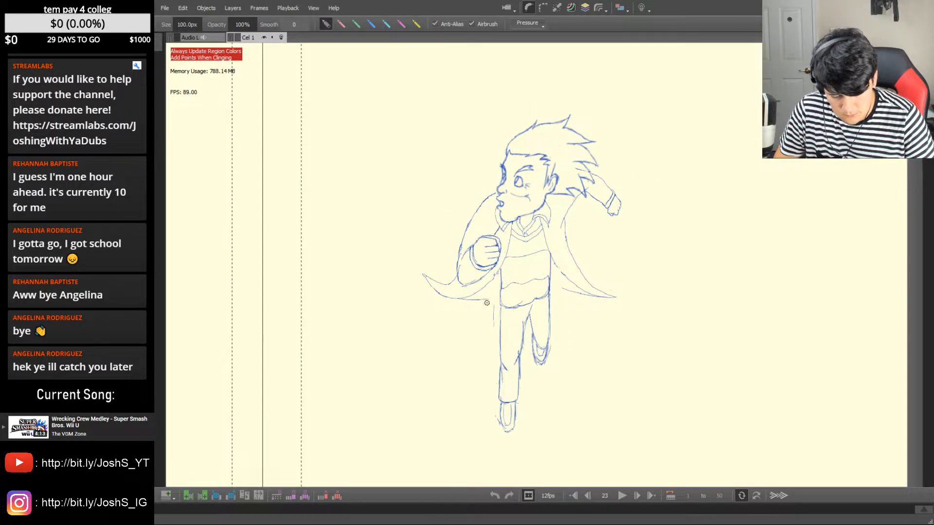
key(b)
mouse_move(468, 300)
mouse_down()
mouse_move(503, 287)
mouse_move(566, 288)
mouse_up()
key(Right)
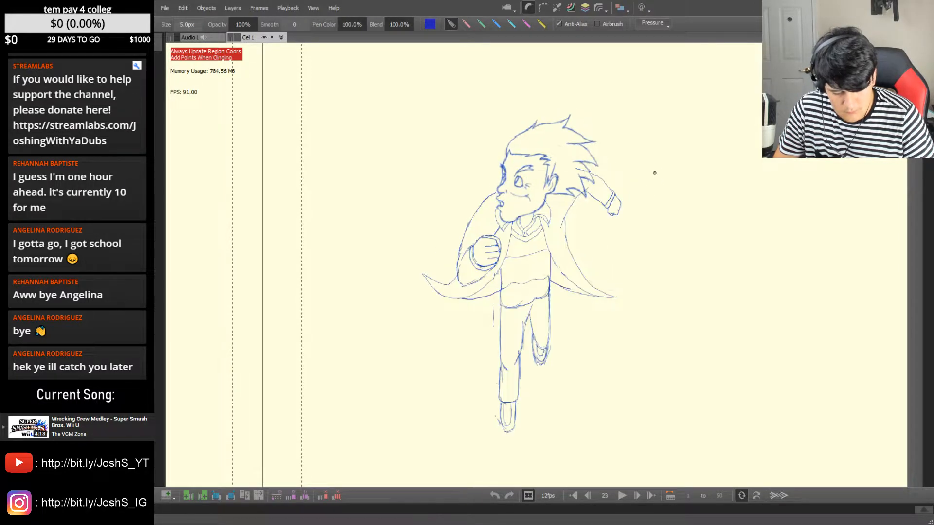
Flip back and forth through the frames before frame 23 to examine the motion of the torso and jacket
key(Left)
key(Right)
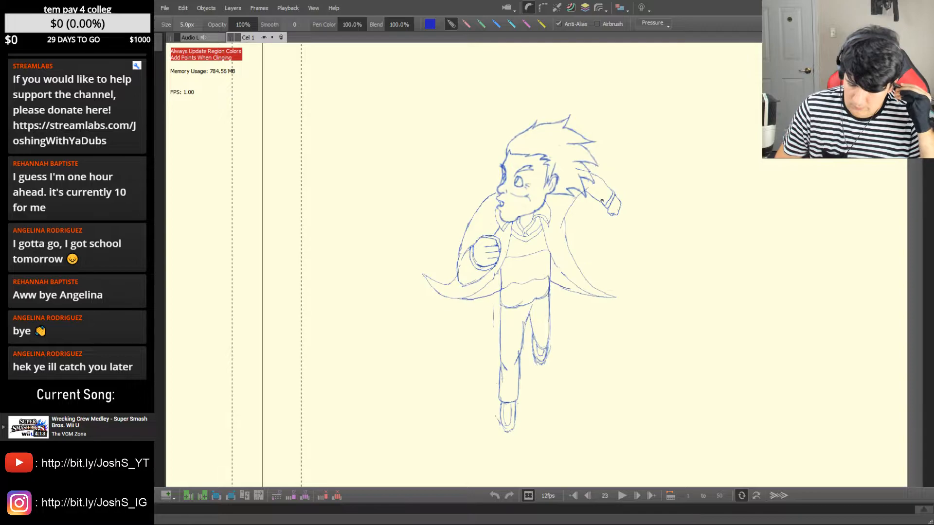
key(Left)
key(Left)
key(Left)
key(Right)
key(Right)
key(Right)
key(Left)
key(Right)
key(Left)
key(Right)
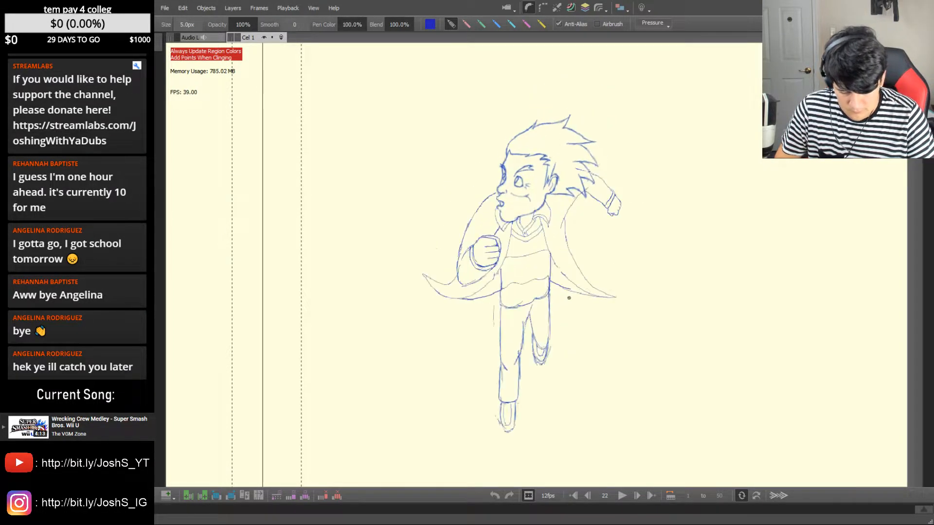
Lasso both legs below the shirt hem on frame 23, widen them slightly and deselect them
key(l)
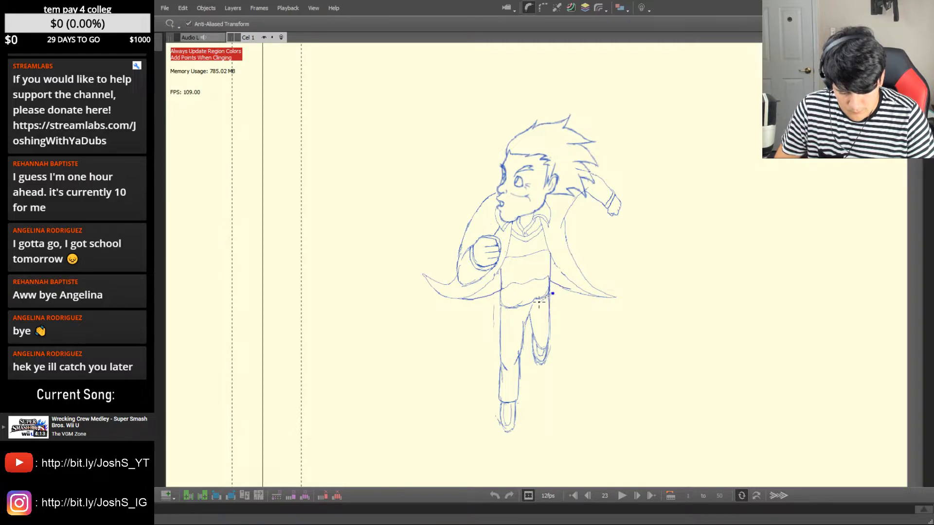
mouse_move(503, 308)
mouse_down()
mouse_move(502, 463)
mouse_move(578, 323)
mouse_up()
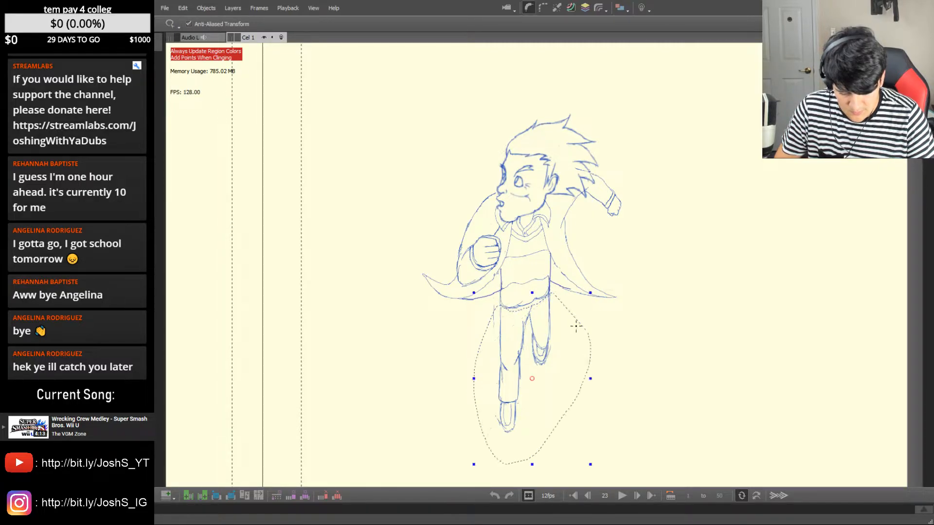
mouse_move(590, 378)
mouse_down()
mouse_move(599, 380)
mouse_move(561, 358)
mouse_up()
click(628, 329)
key(b)
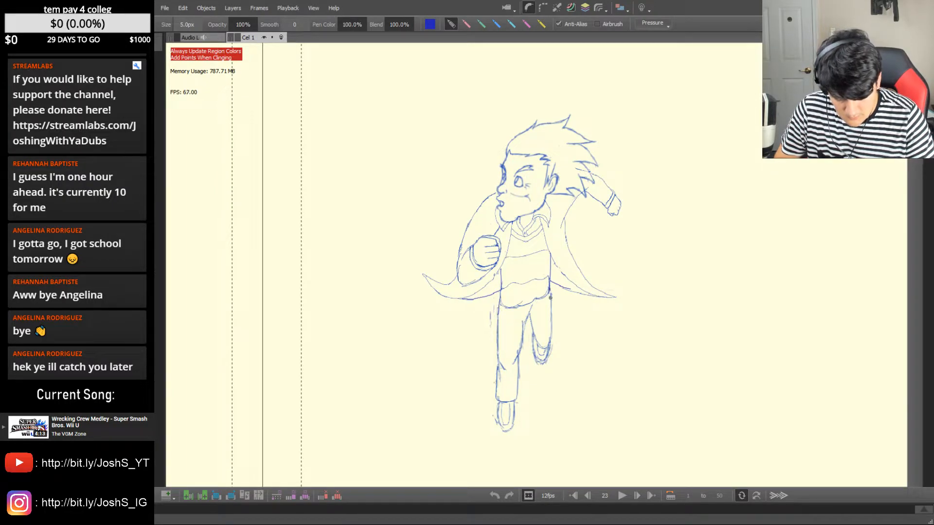
Flip through the frames around frame 22 to compare the leg positions with the widened legs on frame 23
key(Left)
key(Right)
key(Right)
key(Left)
key(Left)
key(Left)
key(Right)
key(Right)
key(Right)
Try an outer line for the straight leg below the shirt hem on frame 22 and undo the last stroke
drag(497, 331, 498, 360)
key(Left)
key(Right)
key(Right)
key(Left)
key(ctrl+z)
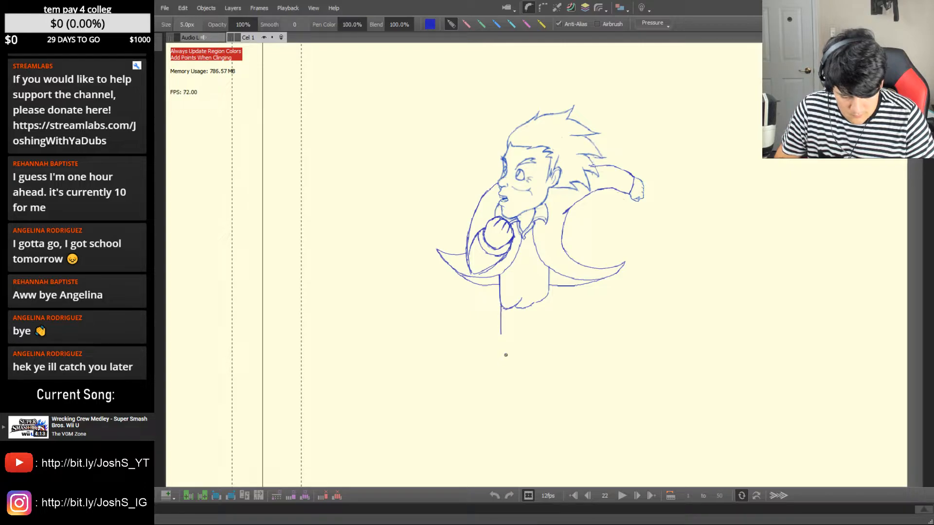
Try another lower stroke for the leg on frame 22, compare it with neighbouring frames and erase the whole leg line
drag(502, 331, 504, 357)
key(Left)
key(Left)
key(Left)
key(Right)
key(Right)
key(Right)
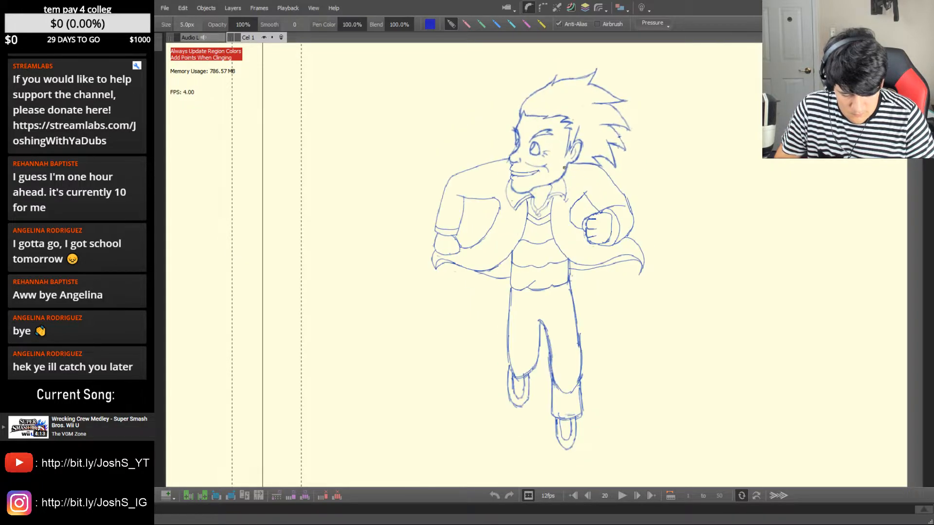
key(Left)
key(Left)
key(Right)
key(Right)
key(Right)
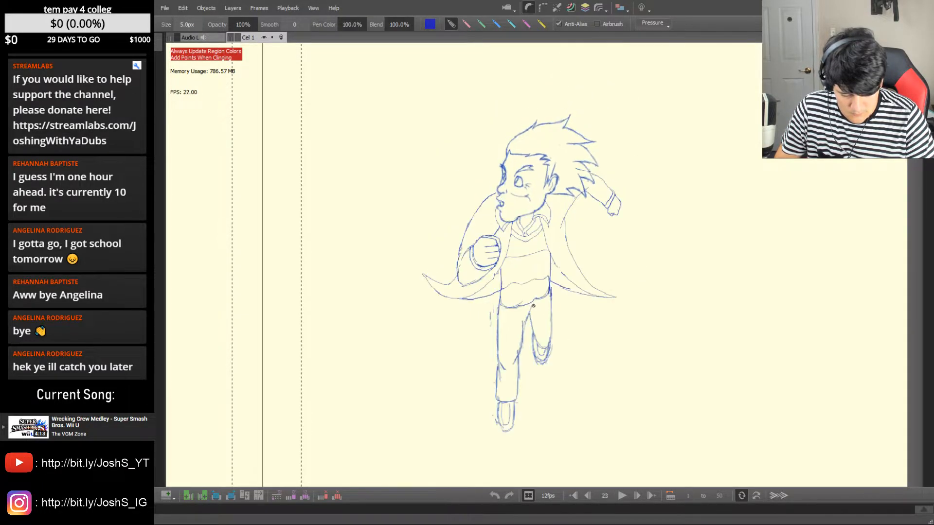
key(Left)
key(e)
drag(503, 354, 501, 327)
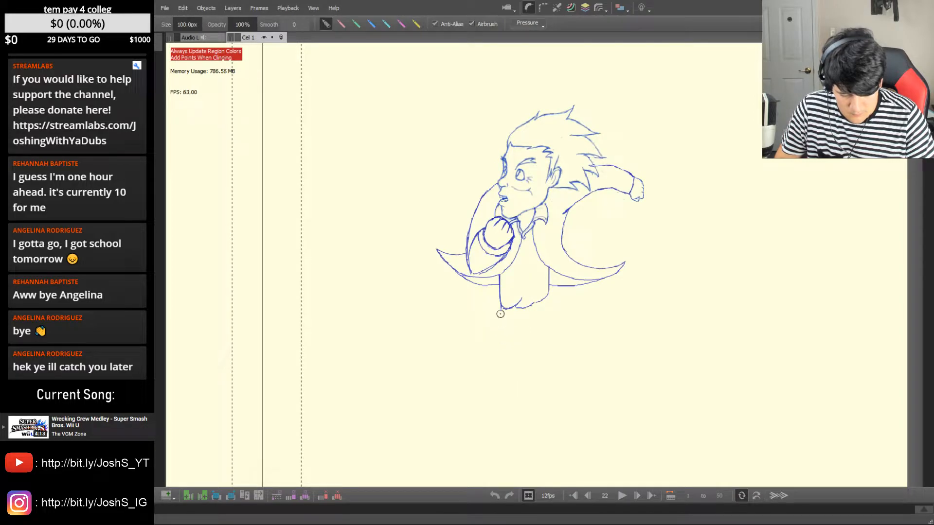
Redraw the straight leg's outer thigh line from the shirt hem down towards the knee on frame 22, checking it against adjacent frames
key(b)
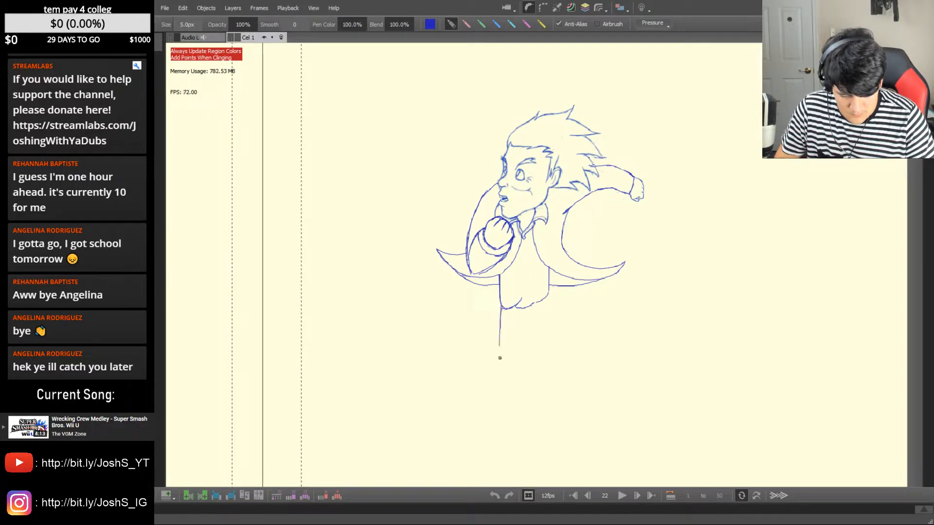
drag(499, 358, 499, 350)
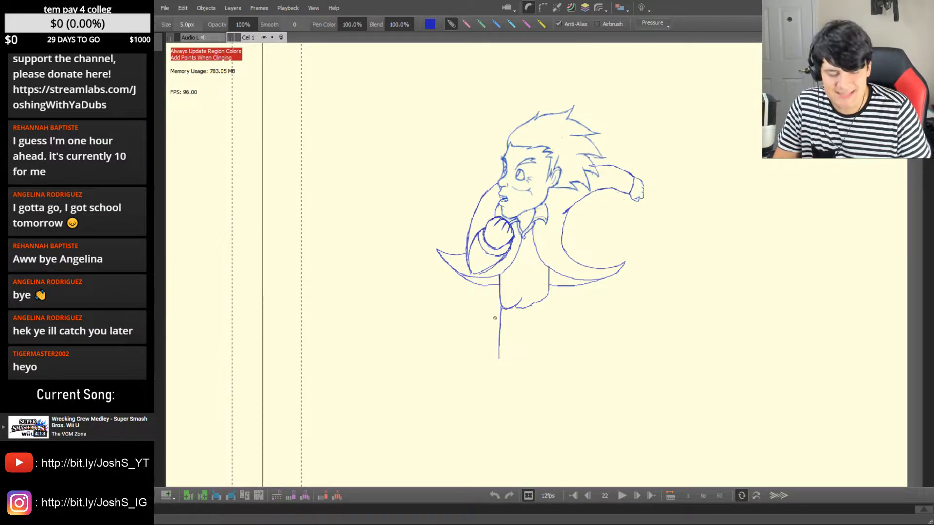
key(Left)
key(Right)
key(Right)
key(Left)
key(Left)
key(Right)
key(Right)
key(Left)
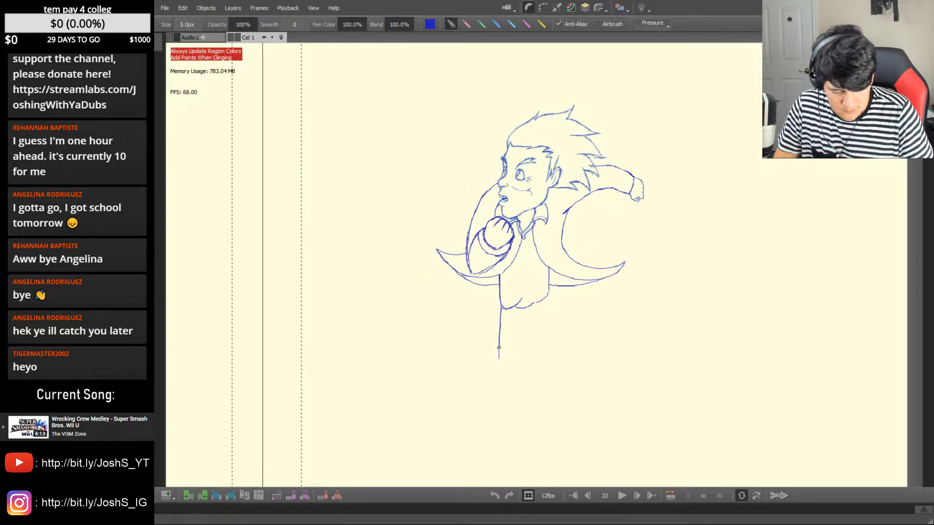
Extend the outer thigh line to the knee on frame 22, clean up its tip and add a small knee fold
key(Left)
key(Left)
key(Right)
key(Right)
key(Right)
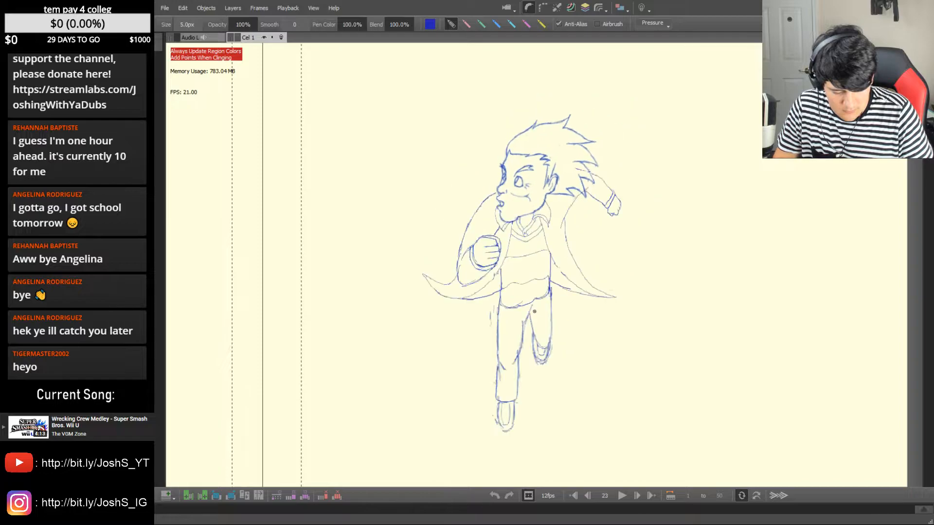
key(Left)
key(e)
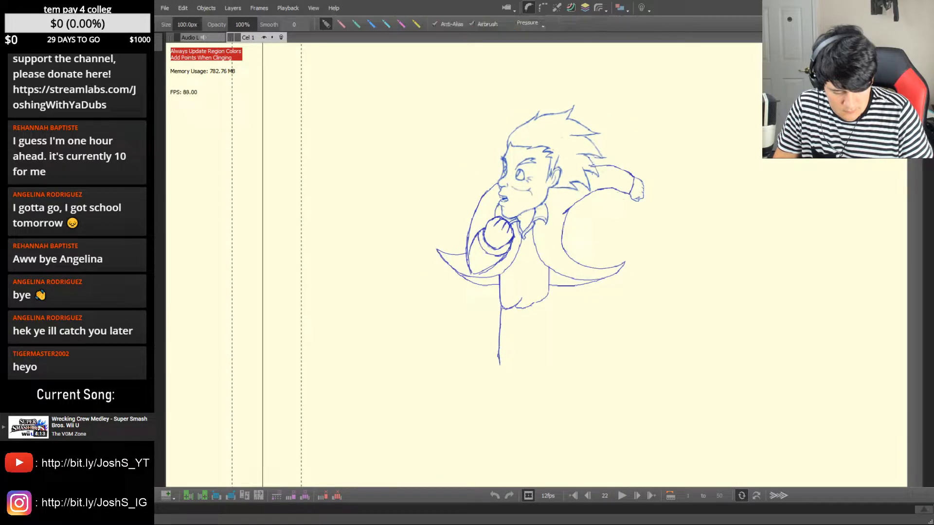
drag(498, 355, 499, 359)
key(b)
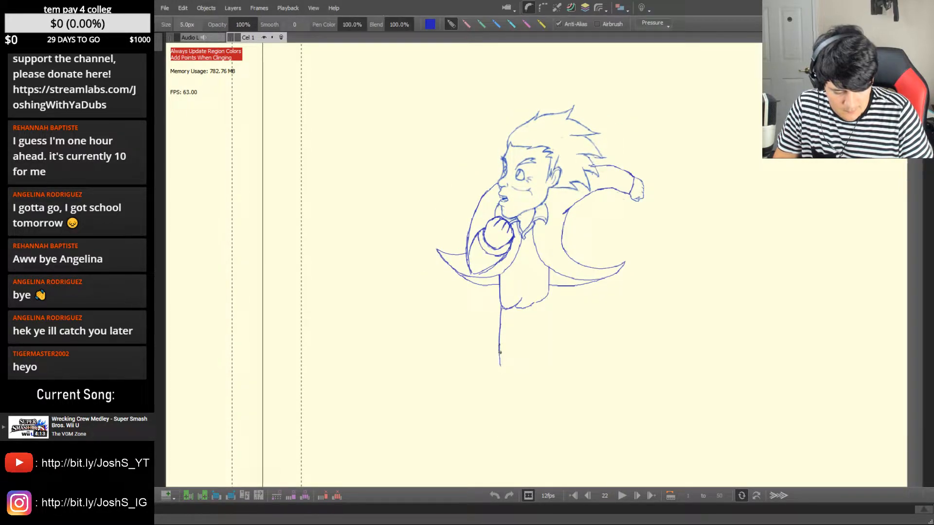
key(Left)
key(Right)
key(Right)
key(Left)
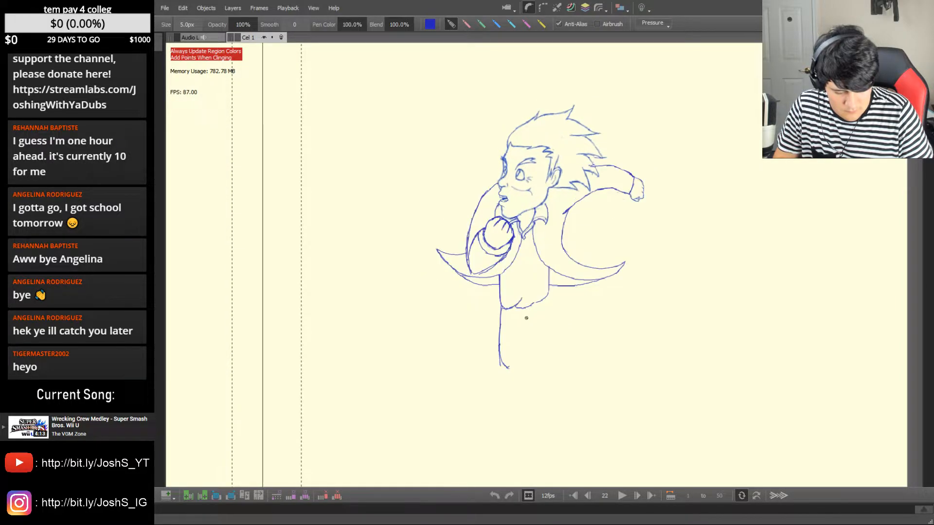
Draw the inner thigh line from below the shirt hem to the knee on frame 22 and start the outer shin line
drag(527, 313, 521, 362)
key(Left)
key(Right)
key(Right)
key(Left)
key(Left)
key(Right)
key(Right)
key(Left)
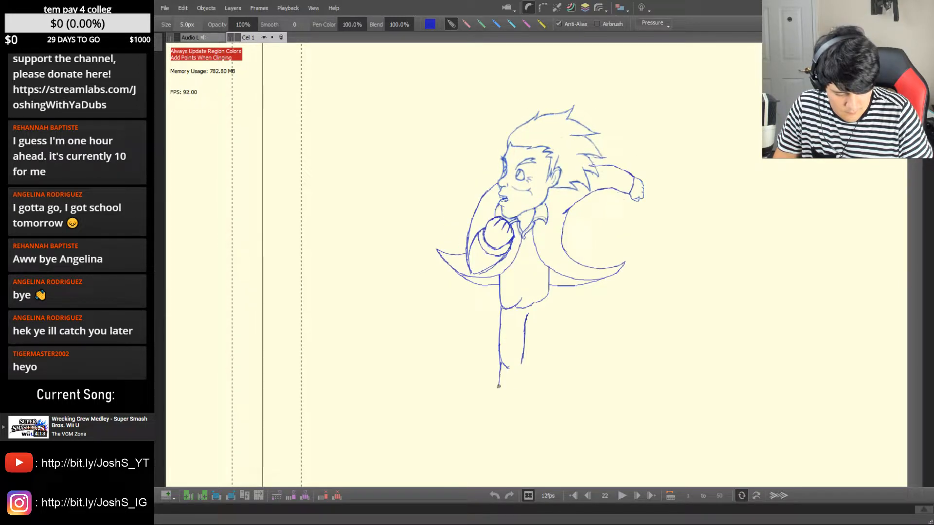
Extend the outer shin line to the ankle on frame 22 and draw the trouser cuff across the leg, using frame 23 as reference
key(Left)
mouse_move(498, 393)
mouse_down()
mouse_move(497, 407)
mouse_move(498, 397)
mouse_up()
key(Right)
key(Right)
key(Left)
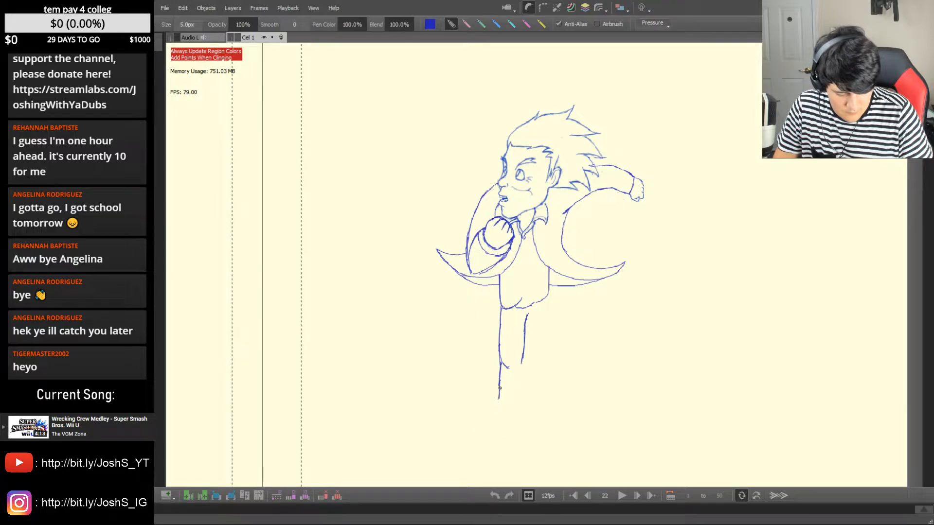
key(Right)
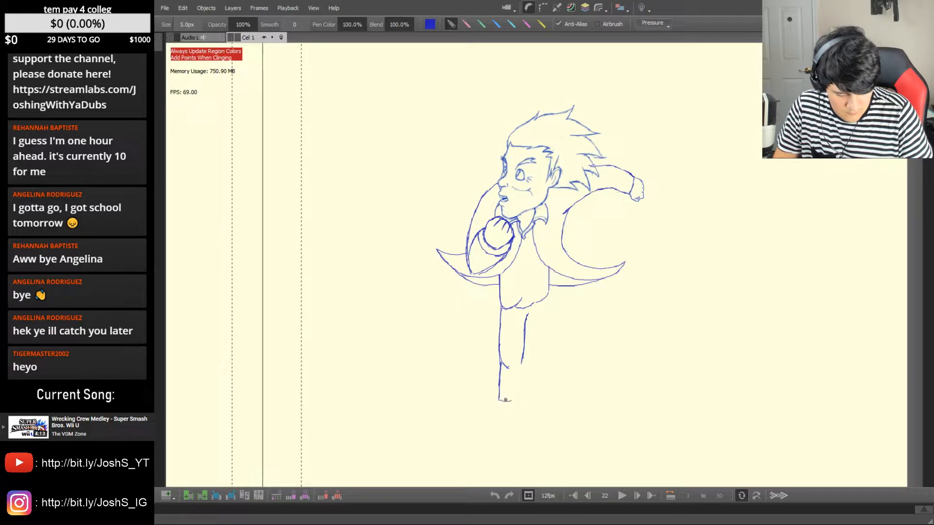
key(Right)
key(Left)
key(Right)
key(Left)
key(Right)
key(Left)
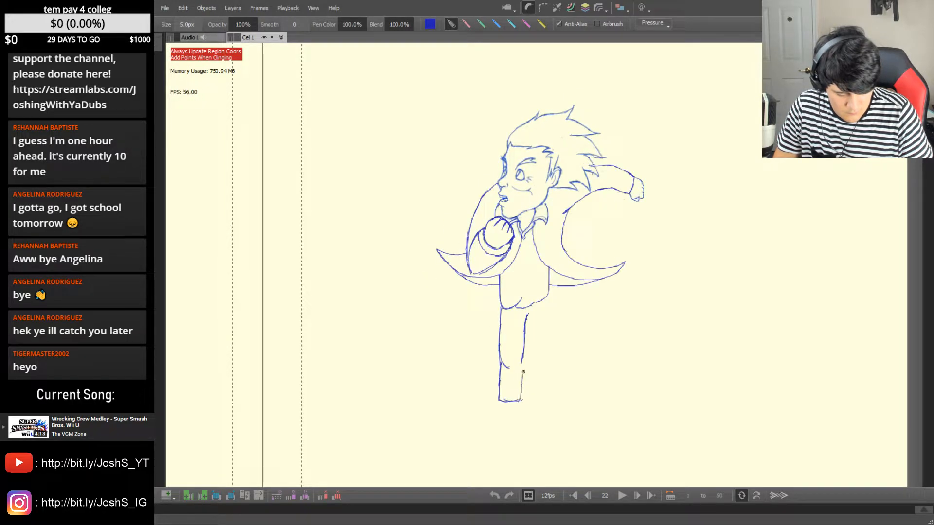
Join the inner shin line to the inner thigh line on frame 22 and flip through adjacent frames to check the leg
key(Left)
key(Left)
key(Right)
key(Right)
key(Right)
key(Left)
key(Left)
key(Left)
key(Right)
key(Right)
key(Right)
key(Left)
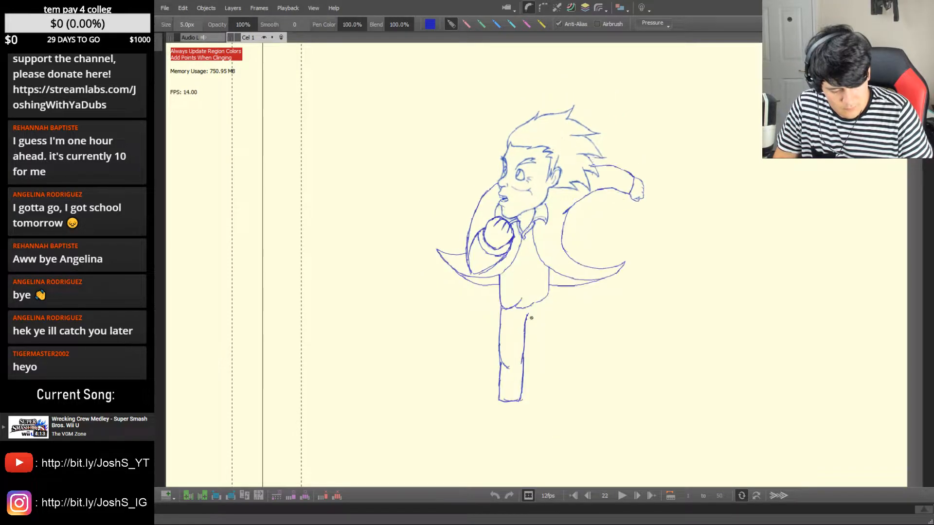
Erase the stray tip at the top of the inner thigh line on frame 22 and compare the leg with frame 21
key(e)
drag(527, 319, 530, 318)
key(b)
key(Left)
key(Right)
key(Left)
key(Right)
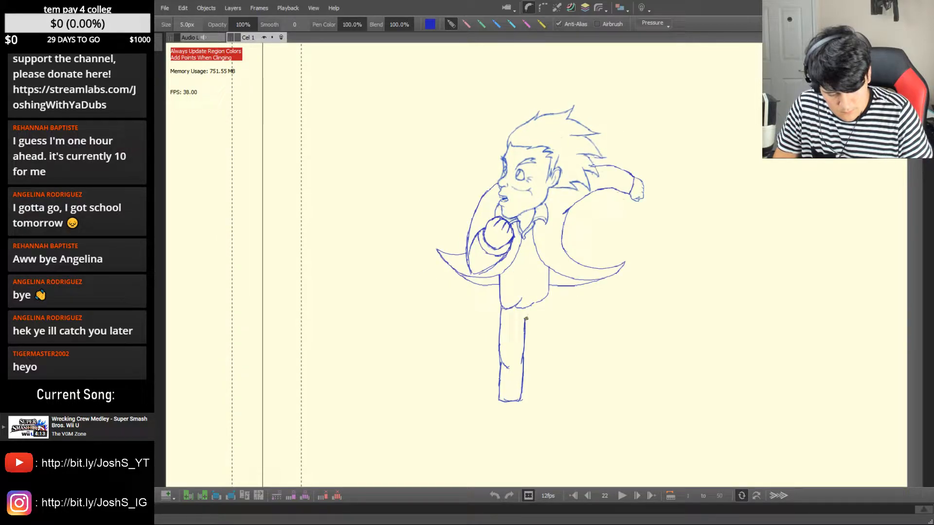
Draw the inner line of the raised leg from the crotch down to the knee on frame 22, using frames 21 and 23 as reference
key(Left)
key(Right)
key(Right)
key(Left)
key(Left)
key(Right)
key(Right)
key(Left)
drag(530, 318, 546, 357)
Try an outer contour stroke for the raised leg on frame 22 after comparing the adjacent frames
key(Left)
key(Right)
key(Right)
key(Left)
key(Left)
key(Right)
key(Right)
key(Left)
key(Left)
key(Right)
key(Right)
key(Left)
drag(549, 300, 553, 350)
key(ctrl+z)
Draw the outer line of the raised leg from the shirt hem down to the bent knee on frame 22
key(Left)
key(Left)
key(Right)
key(Right)
key(Right)
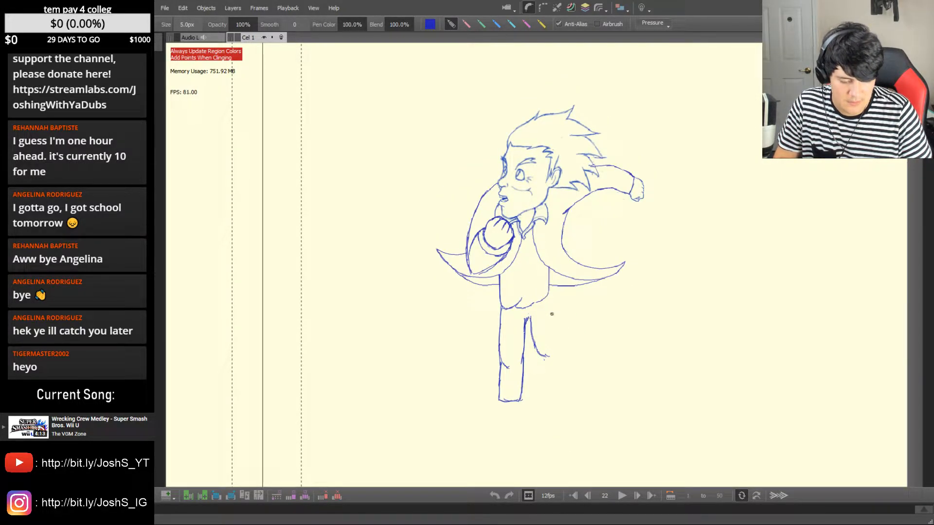
mouse_move(548, 293)
mouse_down()
mouse_move(553, 350)
mouse_move(537, 356)
mouse_move(534, 347)
mouse_move(551, 361)
mouse_up()
Draw the raised foot's shoe below the bent knee on frame 22, using the adjacent frames as reference
key(Right)
key(Left)
key(Left)
key(Left)
key(Right)
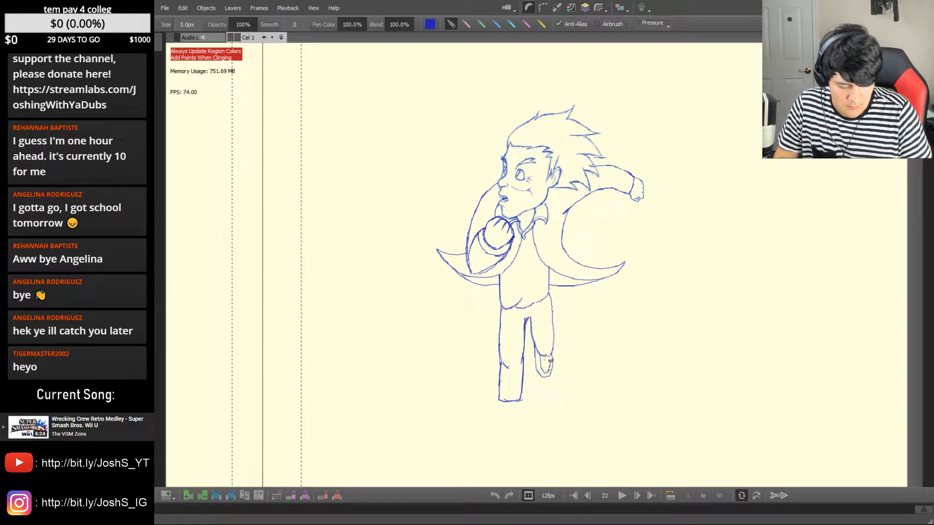
Draw the standing foot's shoe outline below the trouser cuff on frame 22, using frames 21 and 23 as reference
key(Left)
key(Right)
key(Right)
key(Left)
key(Left)
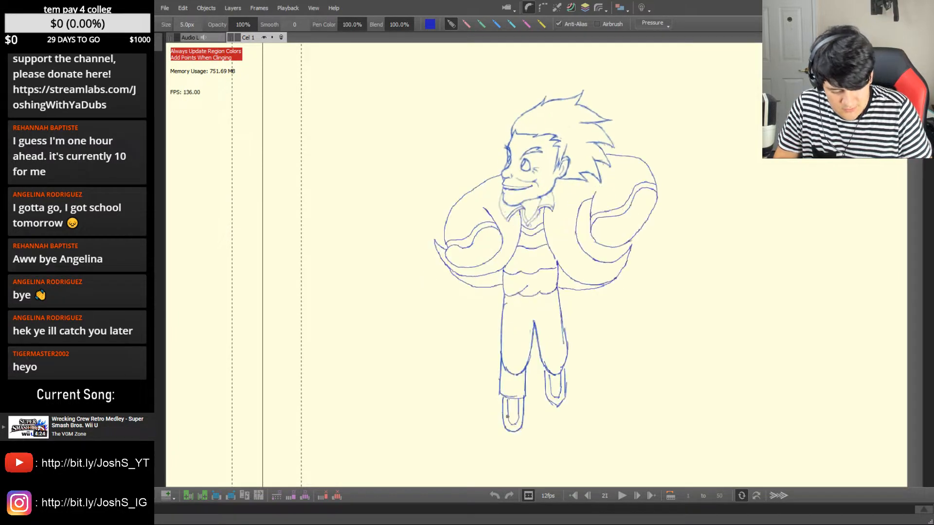
key(Right)
mouse_move(502, 403)
mouse_down()
mouse_move(514, 432)
mouse_move(496, 412)
mouse_up()
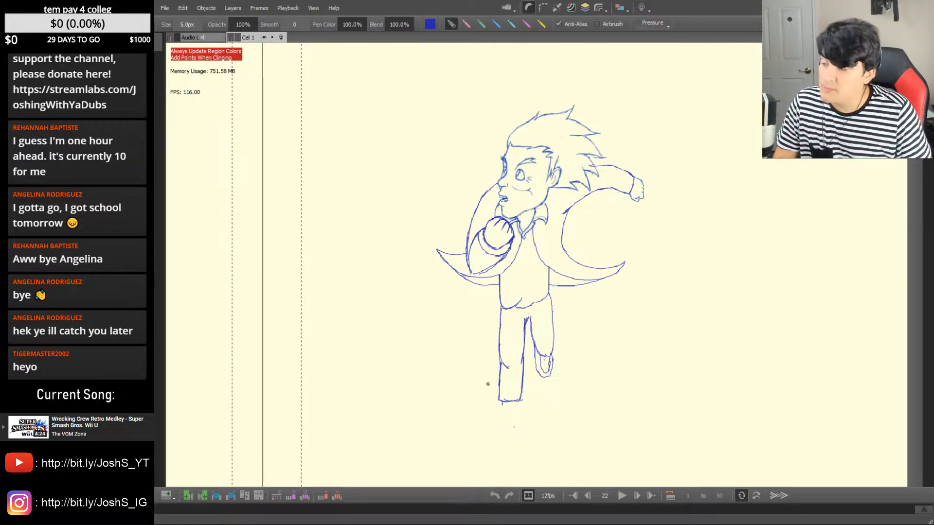
key(Left)
key(Right)
key(Right)
key(Left)
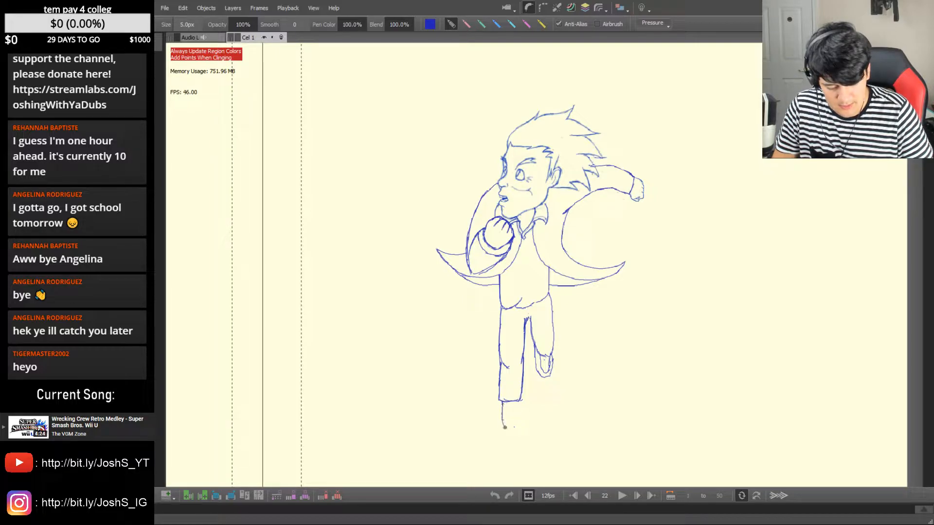
drag(515, 431, 516, 405)
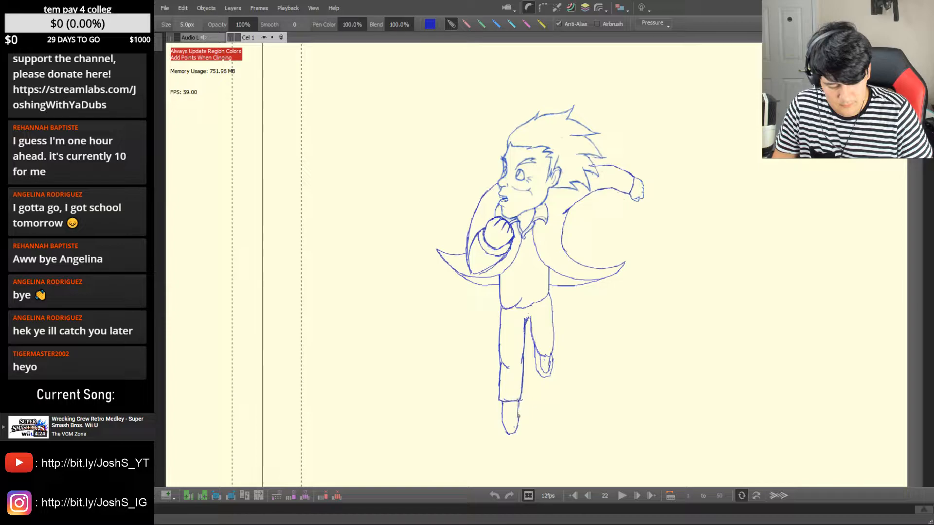
Draw the inner detail lines inside the standing foot's shoe on frame 22, matching the adjacent frames
key(Left)
key(Right)
key(Right)
key(Left)
mouse_move(506, 403)
mouse_down()
mouse_move(513, 427)
mouse_move(515, 401)
mouse_up()
key(Right)
key(Left)
Step back through the running frames to the early leg close-ups and forward to frame 38 to review the sequence
key(Left)
key(Left)
key(Right)
key(Right)
key(Right)
key(Right)
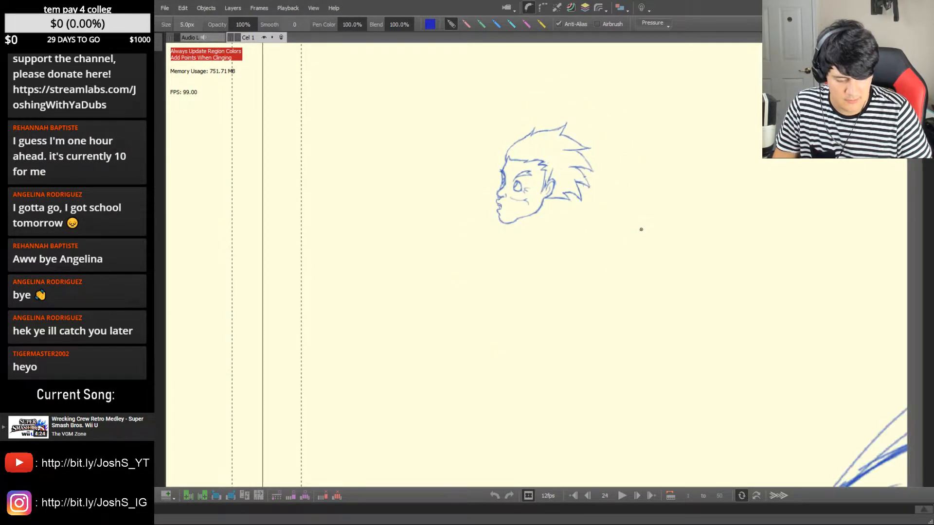
key(Left)
key(Left)
key(Left)
key(Left)
key(Left)
scroll(663, 282, down, 3)
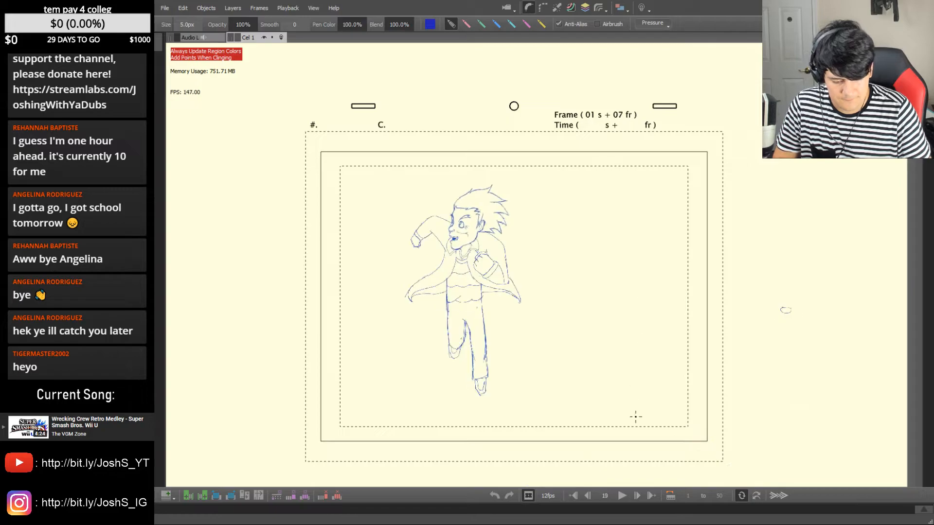
key(Left)
key(Left)
key(Left)
key(Left)
key(Left)
key(Left)
key(Left)
key(Left)
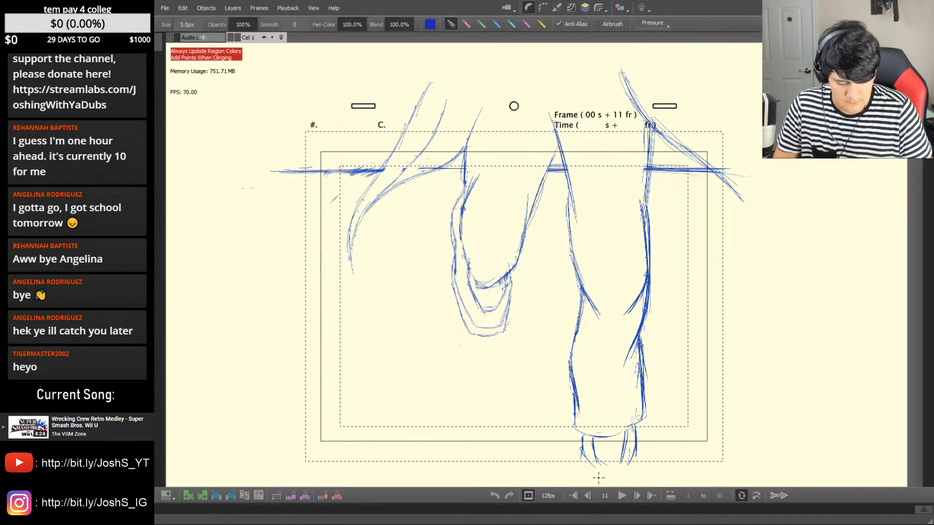
key(Left)
key(Left)
key(Left)
key(Right)
key(Right)
key(Right)
key(Right)
key(Right)
key(Right)
key(Right)
key(Right)
key(Right)
key(Right)
key(Right)
key(Right)
key(Right)
key(Right)
key(Right)
key(Right)
key(Right)
key(Right)
key(Right)
key(Right)
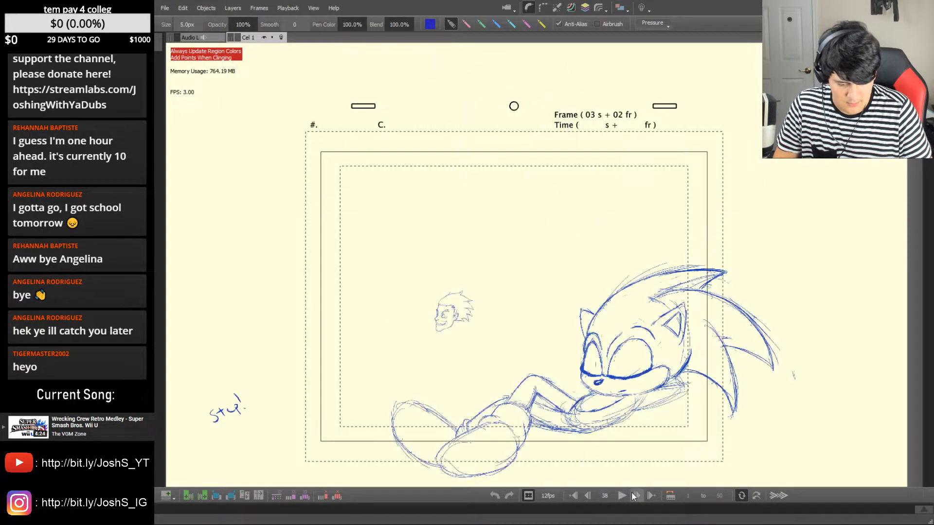
Play the animation from the first frame to review the motion, and stop the playback
click(633, 496)
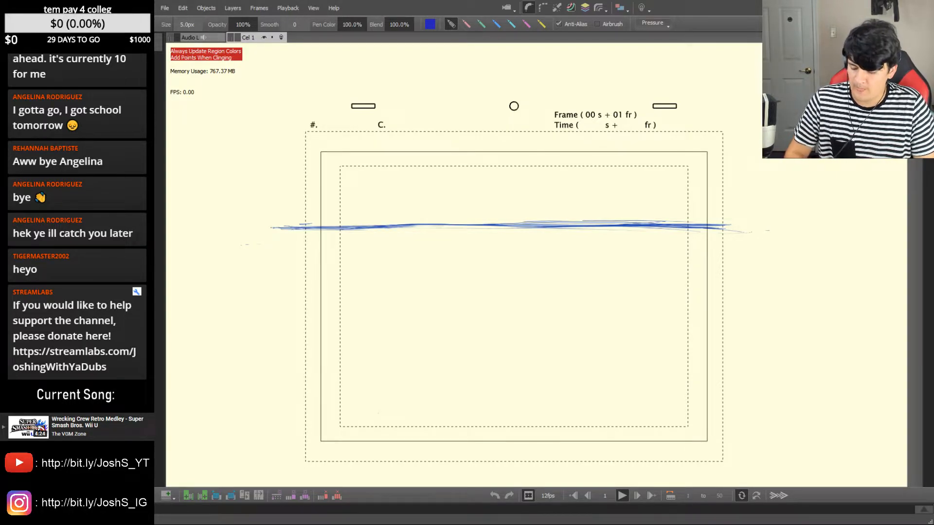
key(space)
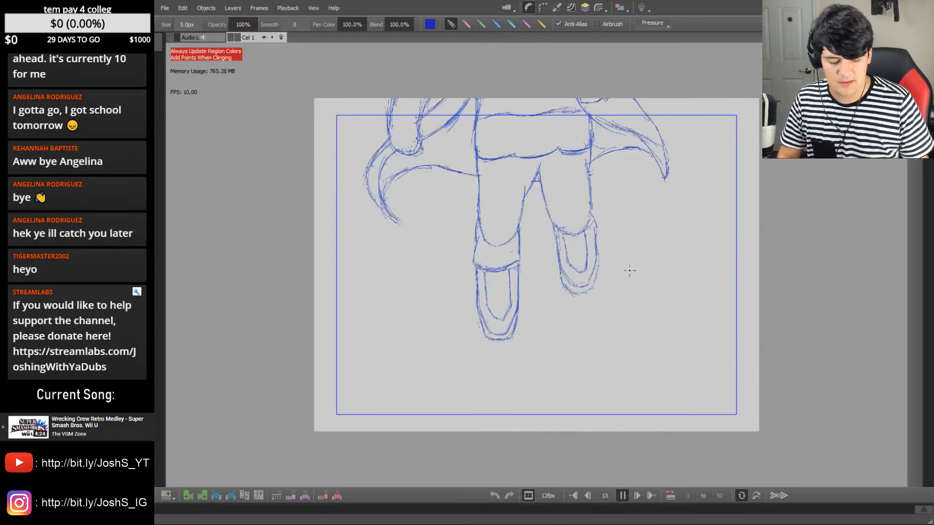
click(623, 495)
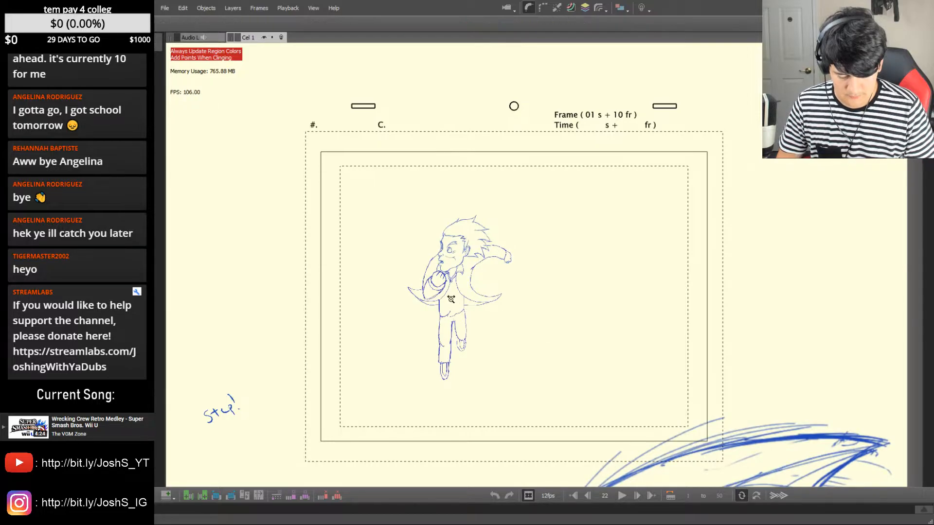
Examine the character's torso on frame 22 up close against the neighbouring frames
scroll(457, 296, up, 6)
key(Left)
key(Left)
key(Left)
key(Left)
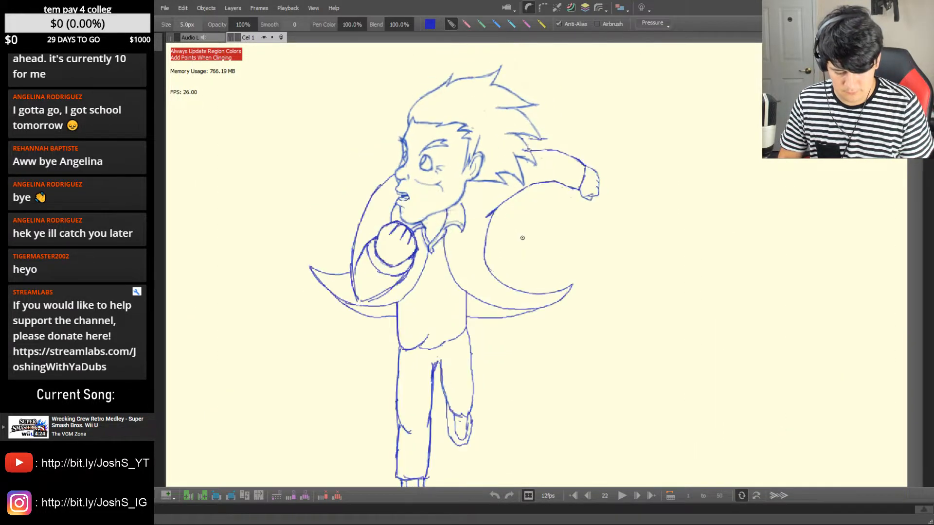
key(Right)
key(Right)
key(Right)
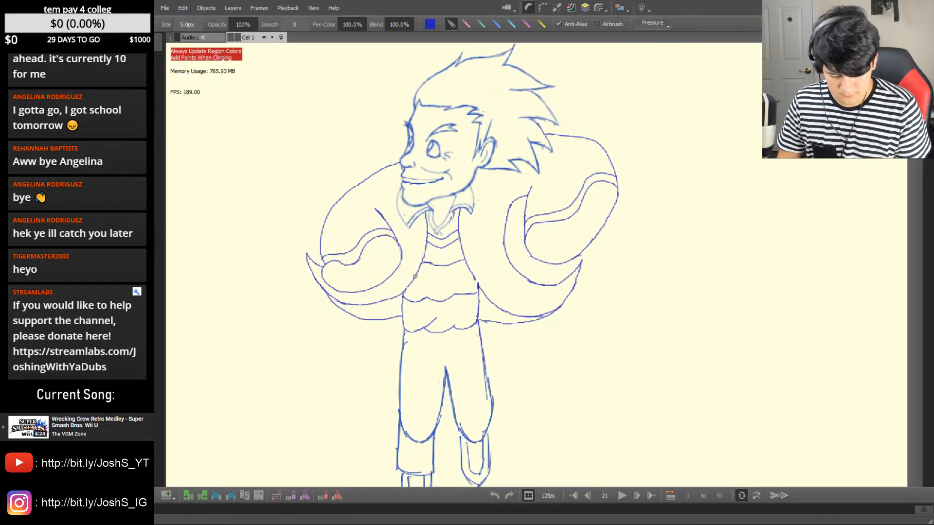
Try a chest stripe across the shirt between the jacket edges on frame 22, using frame 21 as reference
key(Left)
key(Left)
key(Right)
key(Right)
key(Right)
key(Left)
key(Right)
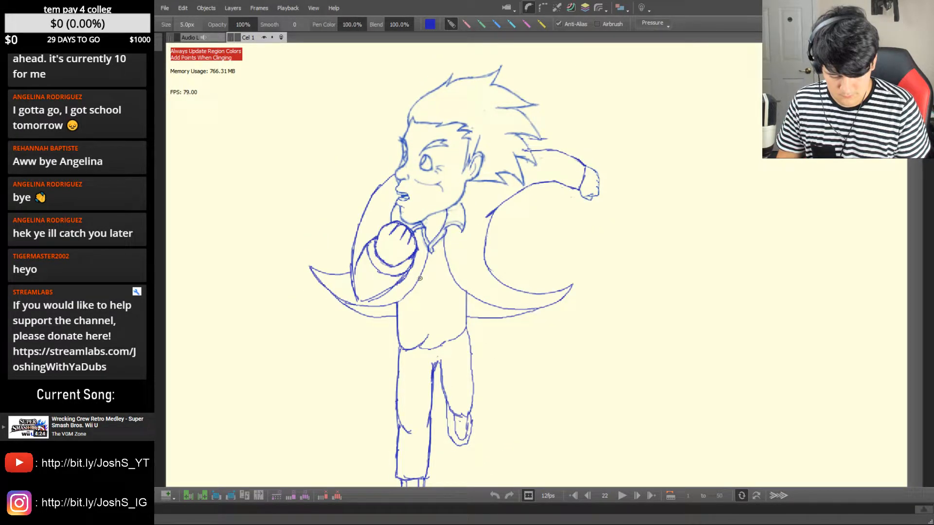
key(Left)
key(Right)
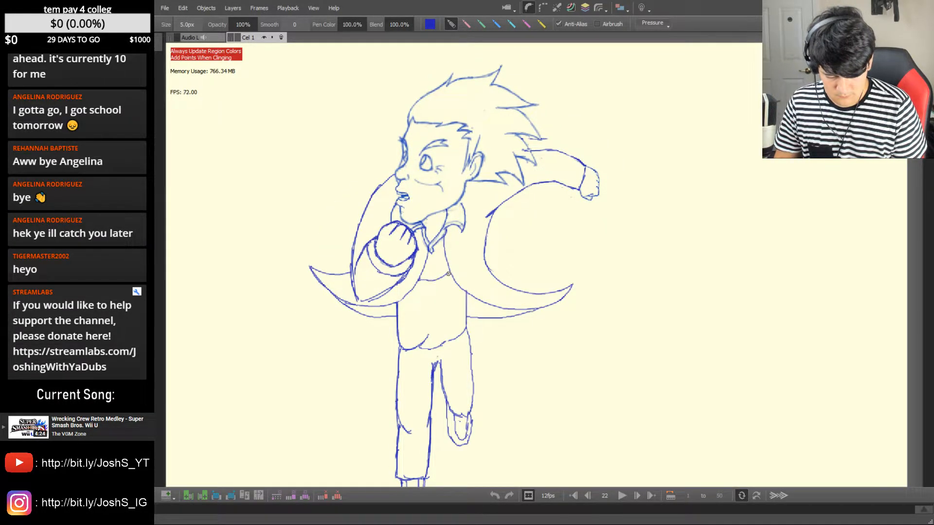
Check the chest stripe's position against the adjacent frames and remove it from frame 22
key(Left)
key(Right)
key(Right)
key(Right)
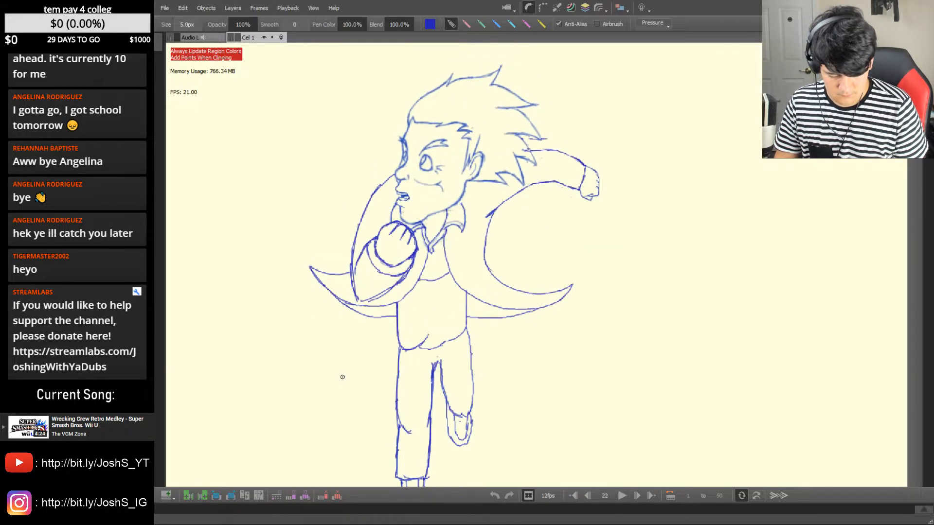
key(Left)
key(Left)
key(Left)
key(Left)
key(Right)
key(Right)
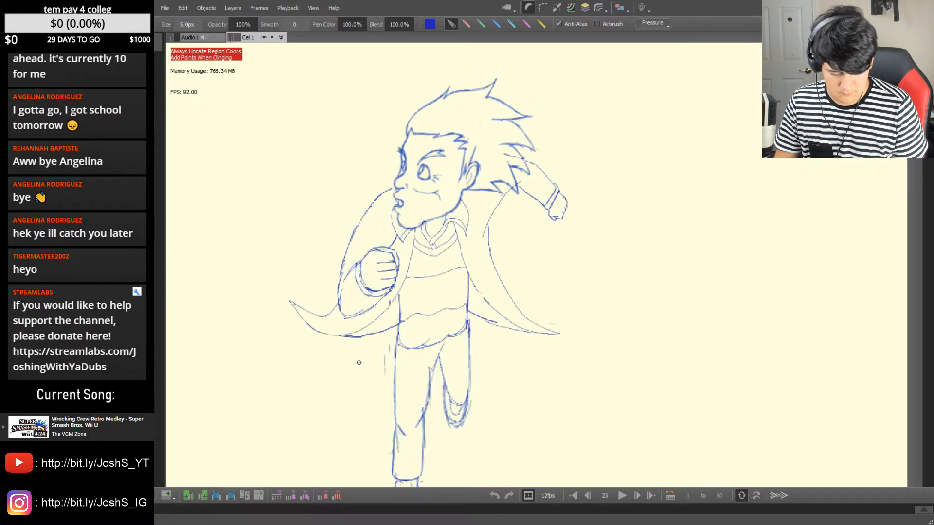
key(Left)
key(comma)
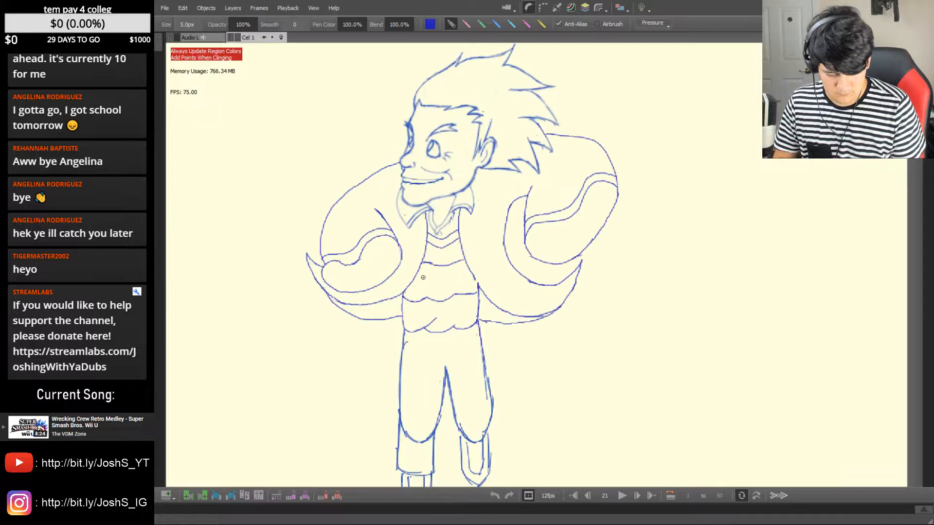
key(period)
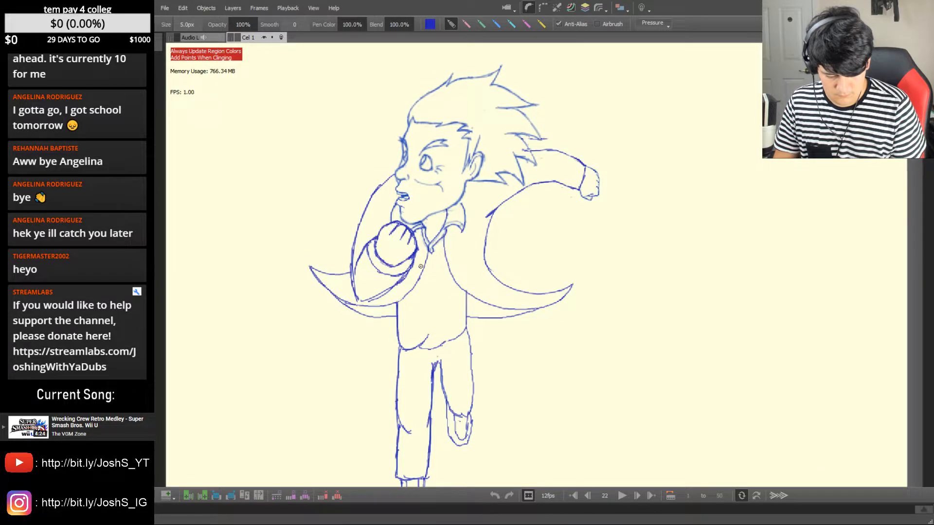
Try a slightly higher chest stripe on frame 22 and compare it with frames 21 and 23
key(period)
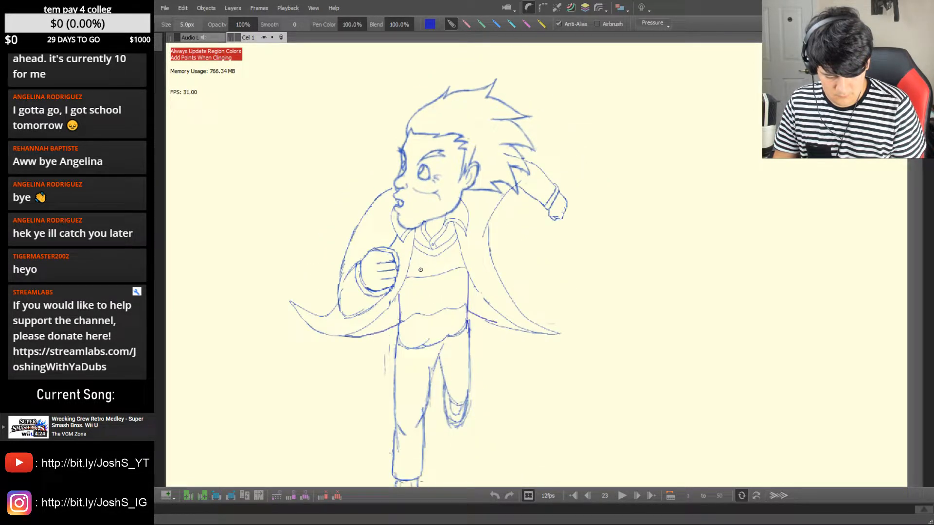
key(comma)
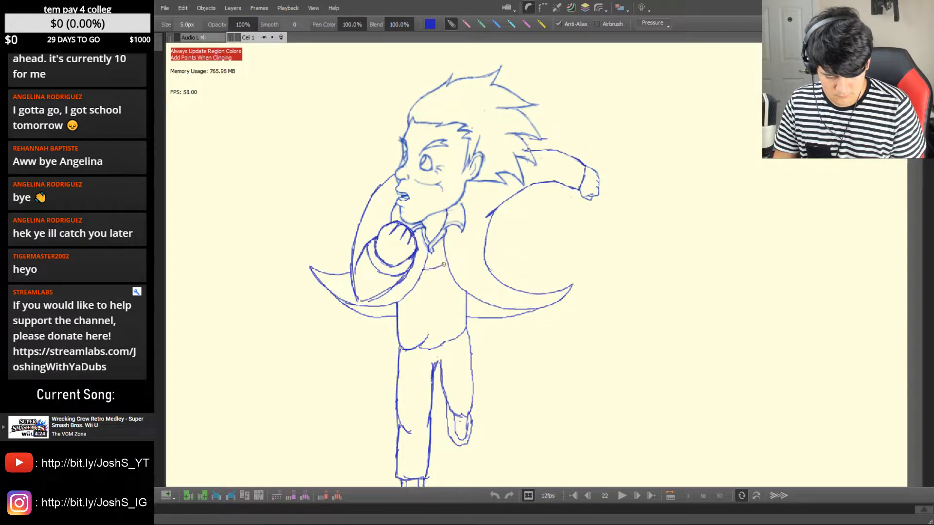
key(comma)
key(period)
key(period)
key(comma)
key(comma)
key(period)
key(period)
key(comma)
key(comma)
Examine the shirt stripes on frames 20 to 23 to judge where the stripes on frame 22 belong
key(comma)
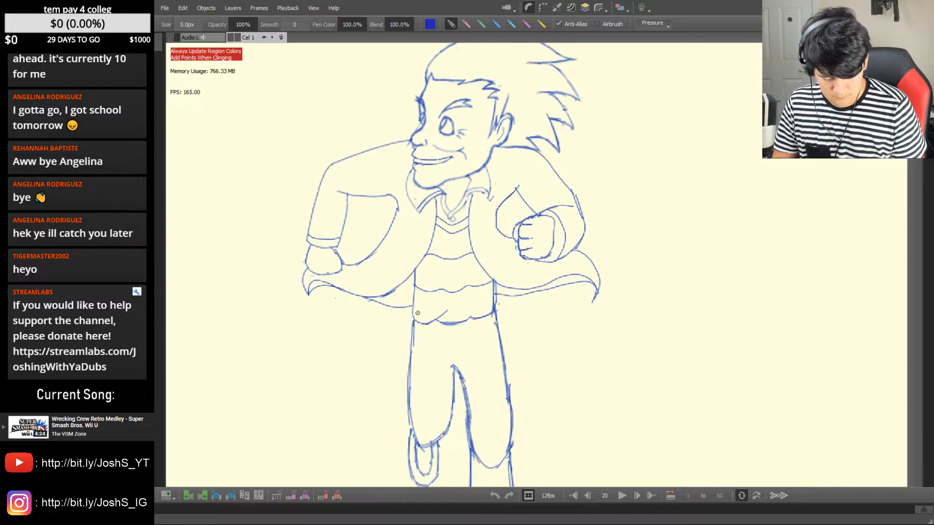
key(period)
key(period)
key(period)
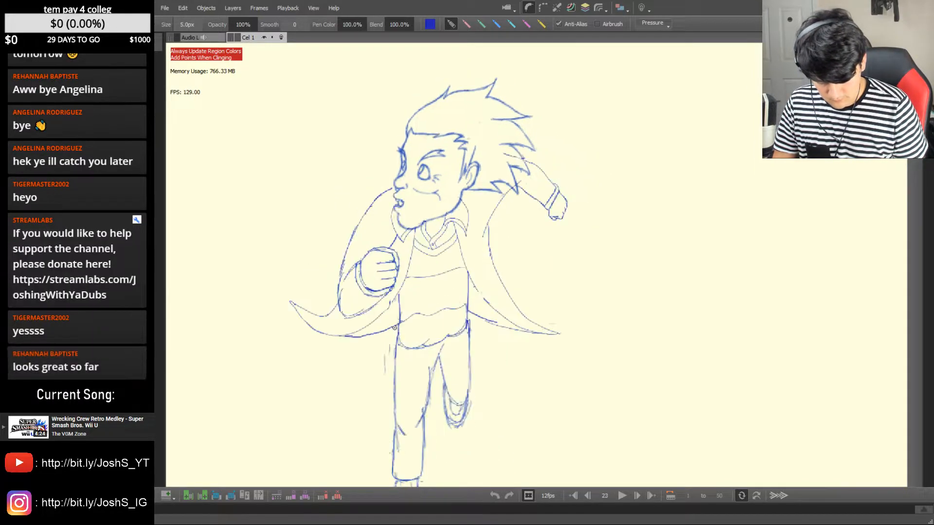
key(comma)
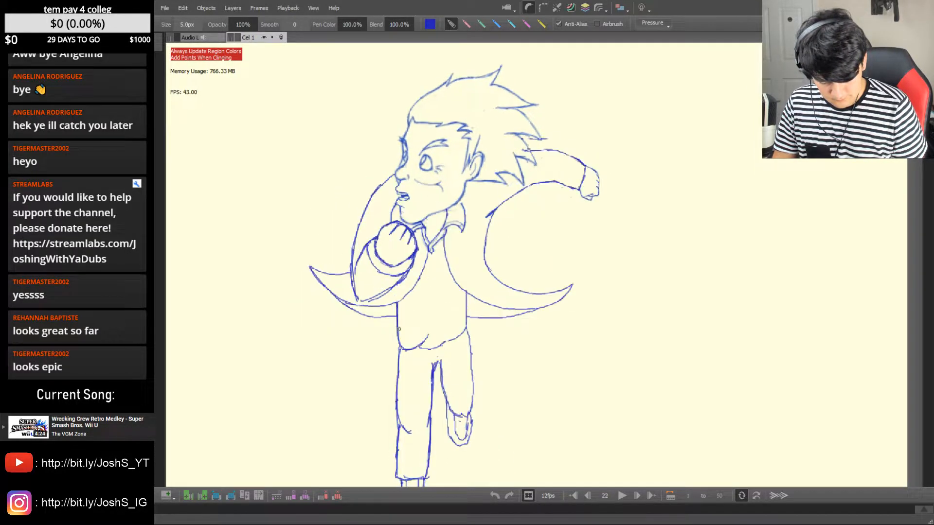
key(period)
key(comma)
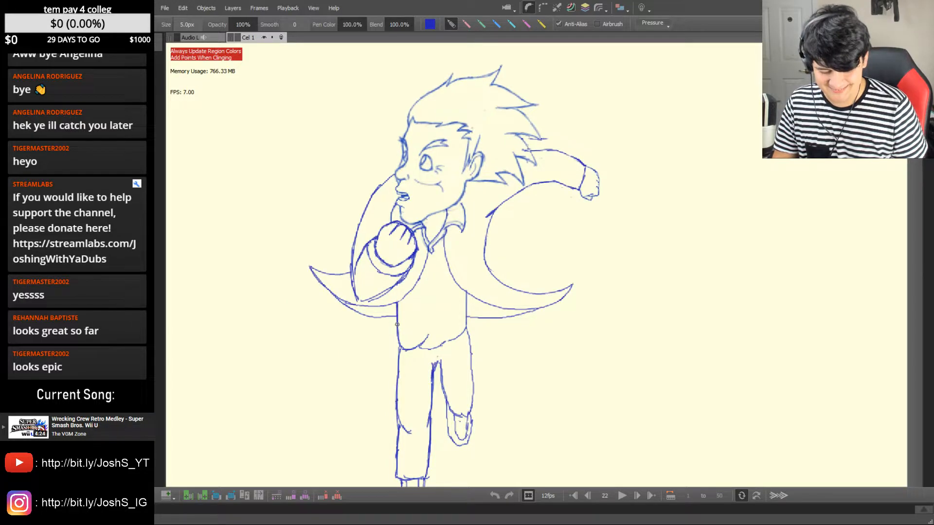
key(comma)
key(period)
key(period)
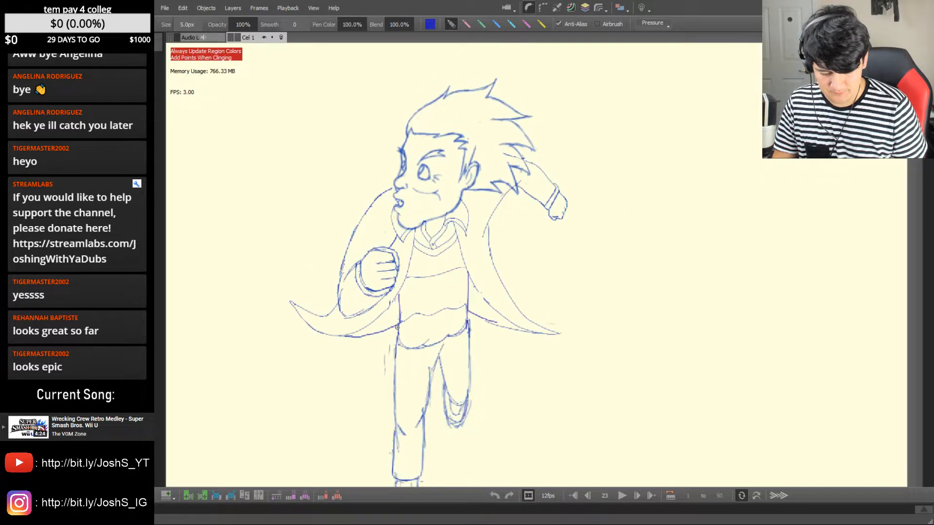
key(comma)
key(comma)
key(period)
key(period)
key(comma)
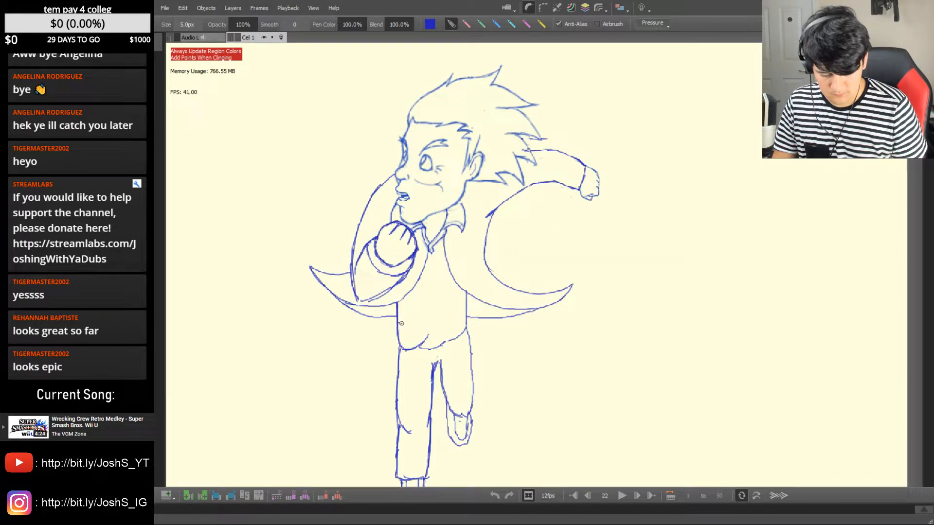
Draw a wavy lower stripe across the shirt above its hem on frame 22 and compare it with frames 21 and 23
drag(444, 313, 457, 312)
key(comma)
key(period)
key(period)
key(comma)
key(comma)
key(period)
key(period)
key(comma)
key(period)
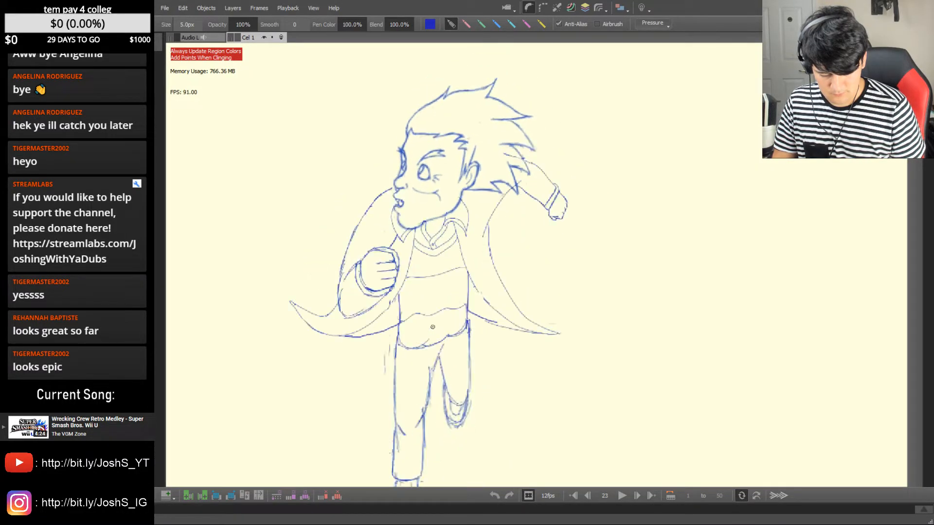
Draw a chest stripe across the shirt between the jacket edges on frame 22, using the neighbouring frames as reference
key(comma)
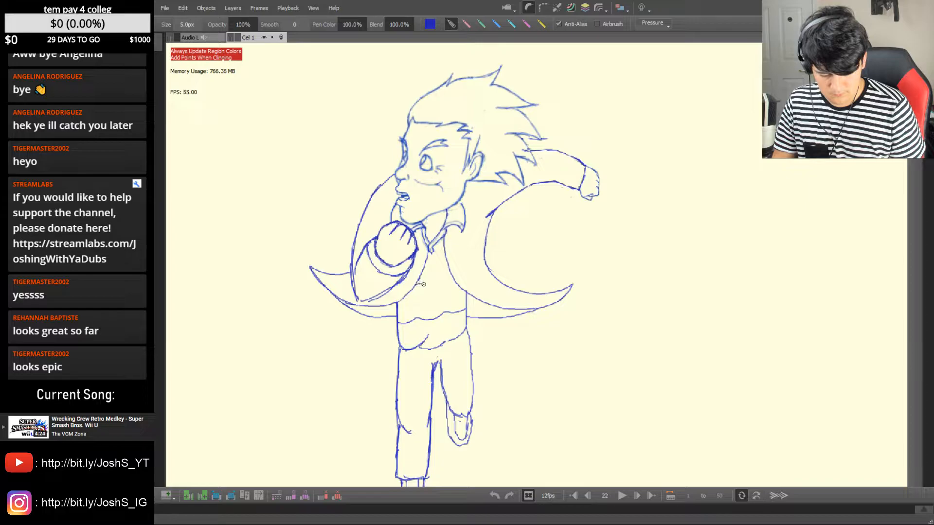
key(comma)
key(comma)
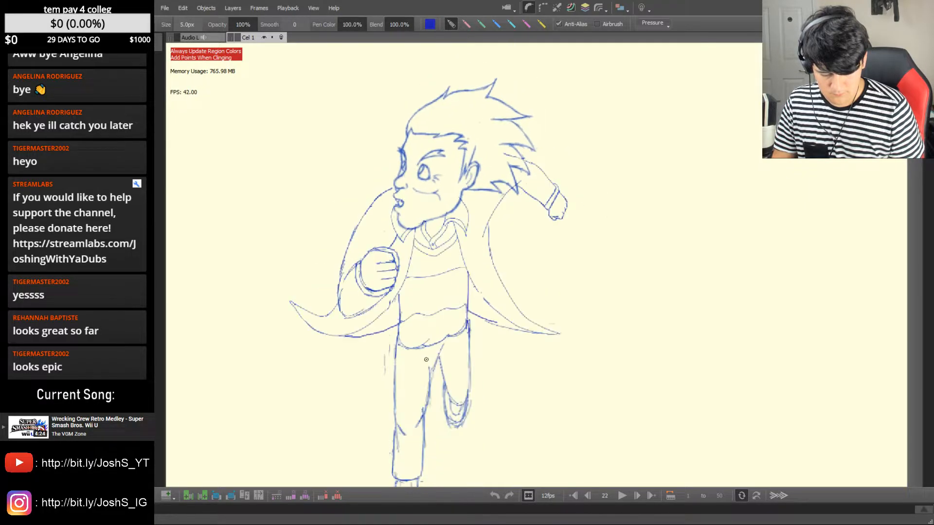
key(comma)
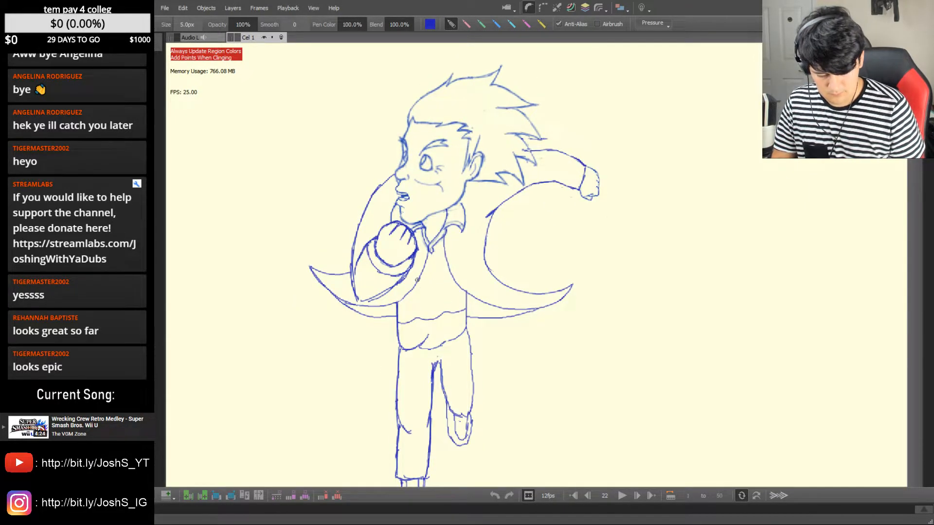
drag(422, 278, 436, 279)
Check the motion of both shirt stripes on frame 22 against the adjacent frames
key(comma)
key(comma)
key(period)
key(period)
key(comma)
key(comma)
key(period)
key(period)
key(period)
key(comma)
key(period)
key(comma)
key(comma)
key(comma)
key(period)
key(period)
key(period)
Examine the whole running figure frame by frame across the sequence up to frame 23
key(ctrl+space)
mouse_move(648, 283)
mouse_down()
mouse_move(645, 321)
mouse_move(597, 308)
mouse_up()
key(comma)
key(comma)
key(comma)
key(period)
key(period)
key(period)
key(comma)
key(comma)
key(comma)
key(comma)
key(comma)
key(comma)
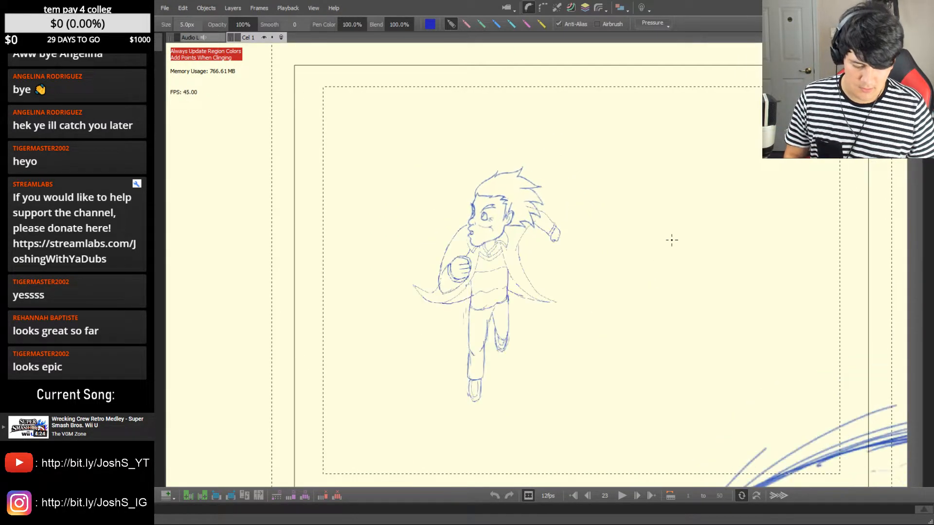
key(period)
key(period)
key(period)
key(period)
key(period)
key(period)
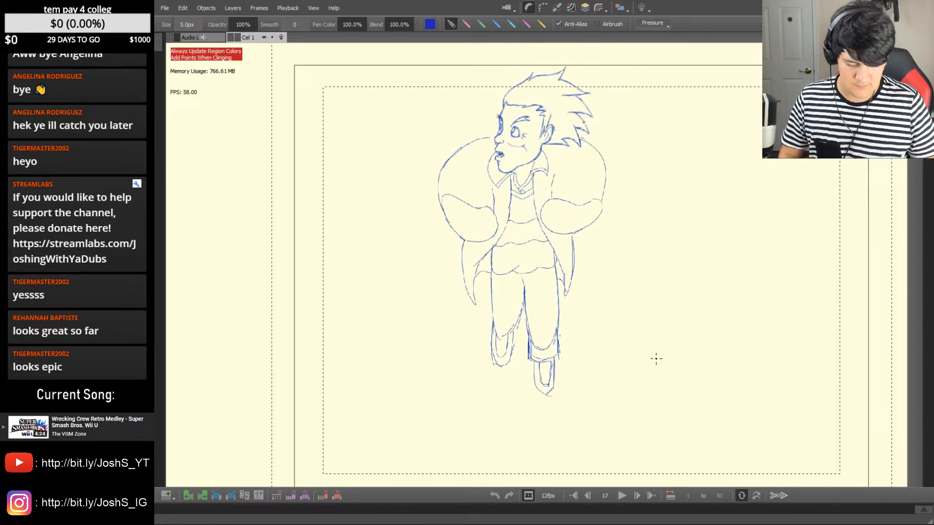
key(period)
key(comma)
key(comma)
key(period)
key(comma)
key(period)
key(comma)
key(period)
key(comma)
key(period)
key(comma)
key(period)
Play back the running animation from the earlier frames to review its motion
key(space)
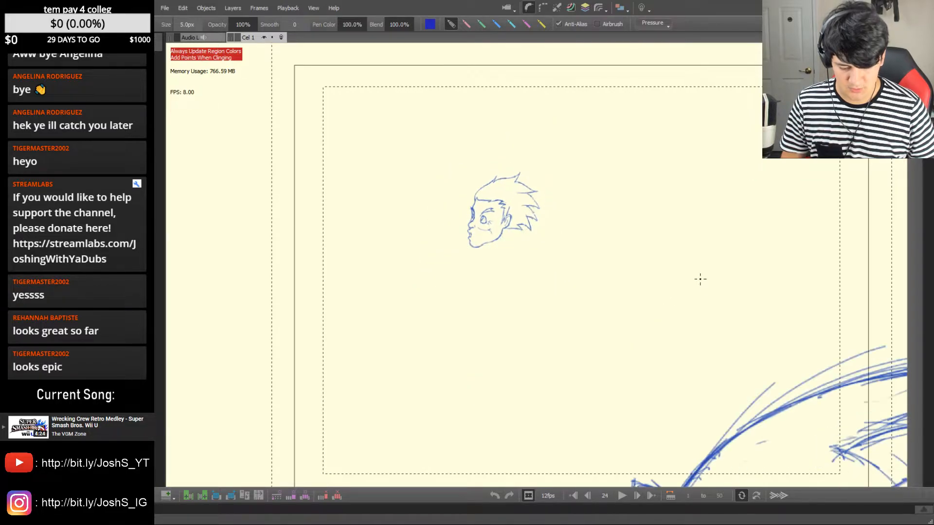
key(Left)
key(Left)
key(Left)
key(Left)
key(Left)
key(Left)
key(Left)
key(Left)
key(Left)
key(Left)
key(Left)
key(Left)
key(Left)
key(Left)
key(Left)
key(Left)
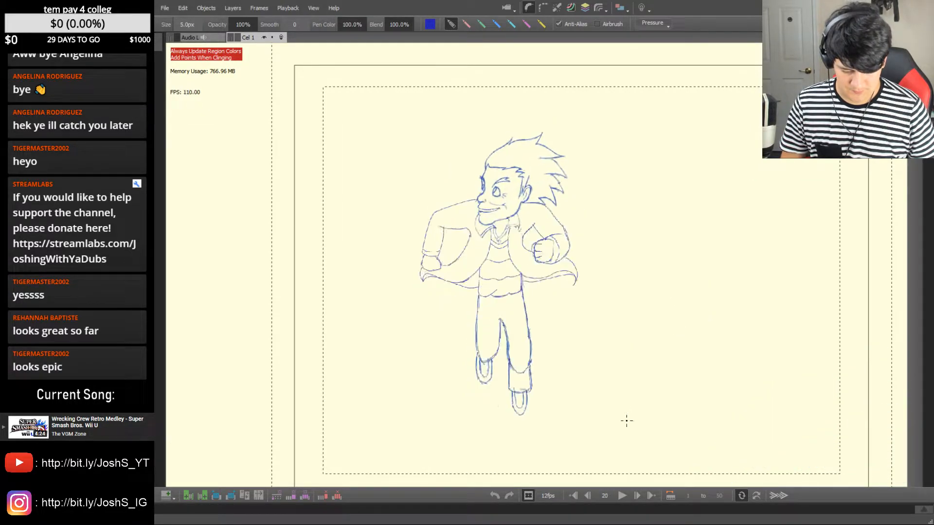
click(621, 497)
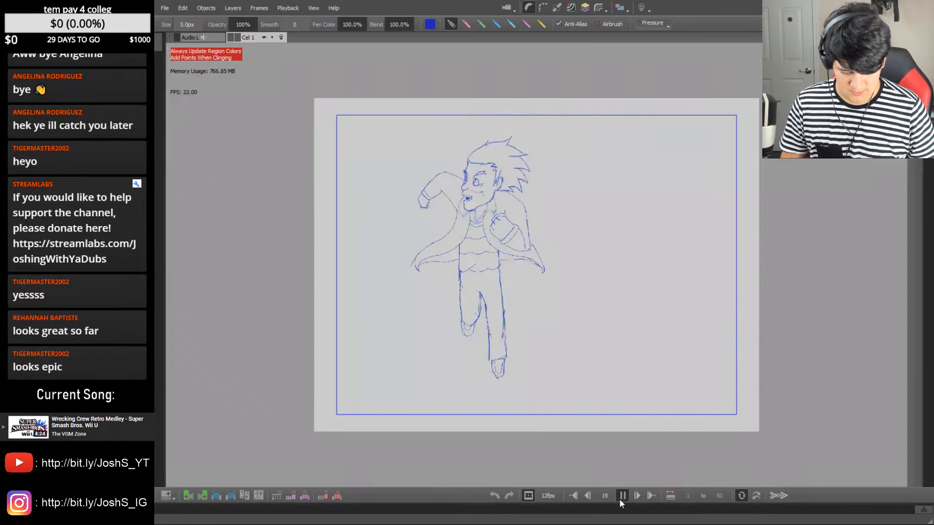
click(619, 496)
Erase the chest stripe from the character's shirt on frame 23
key(Right)
key(Right)
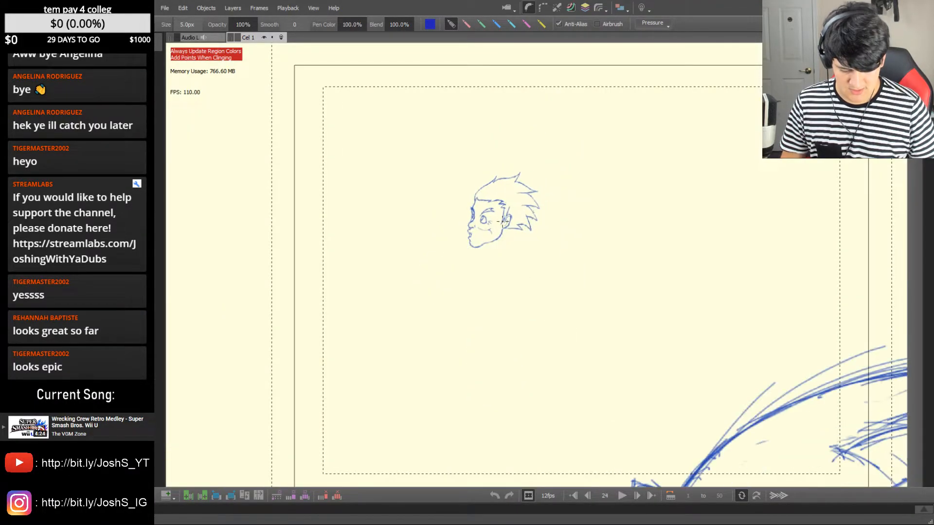
key(Left)
scroll(501, 267, up, 4)
key(e)
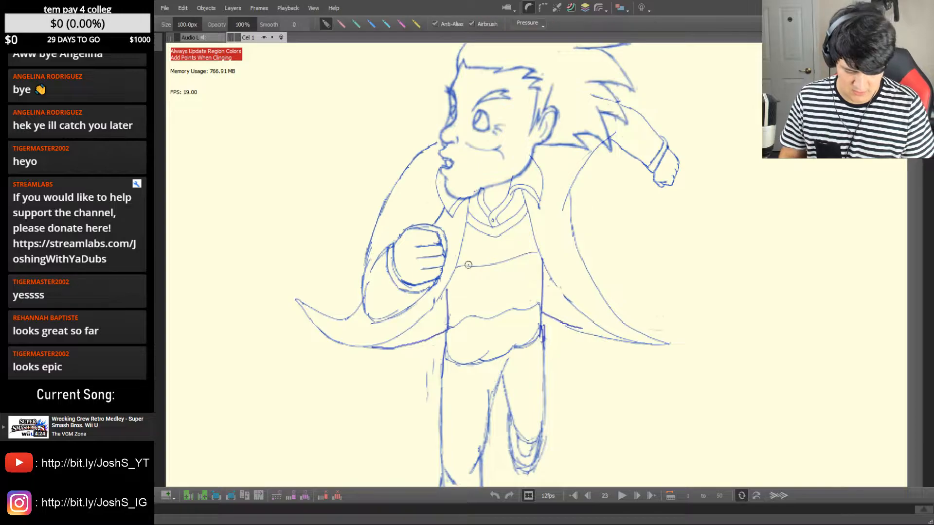
drag(465, 266, 531, 253)
Try a new chest stripe on frame 23, compare it with frame 22, and undo it
key(b)
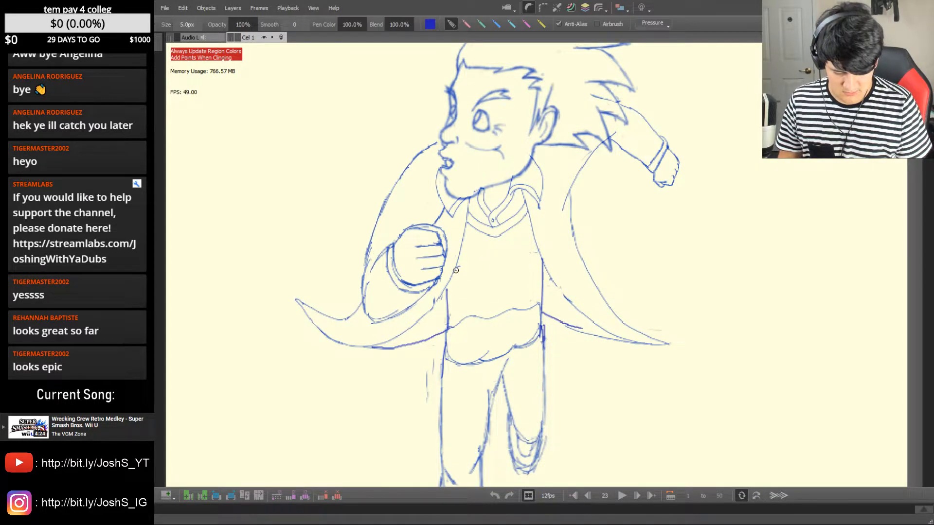
key(Left)
key(Right)
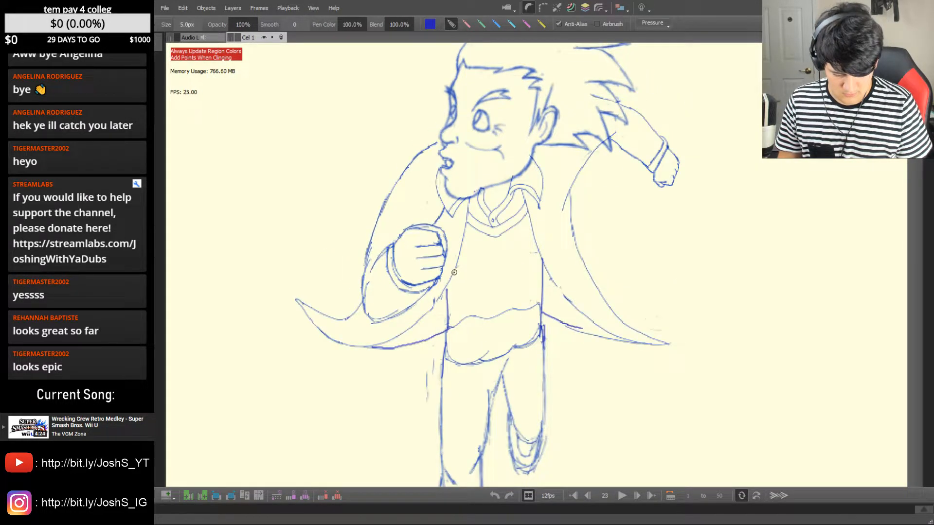
mouse_move(463, 268)
mouse_down()
mouse_move(508, 269)
mouse_move(538, 254)
mouse_up()
key(Left)
key(Right)
key(ctrl+z)
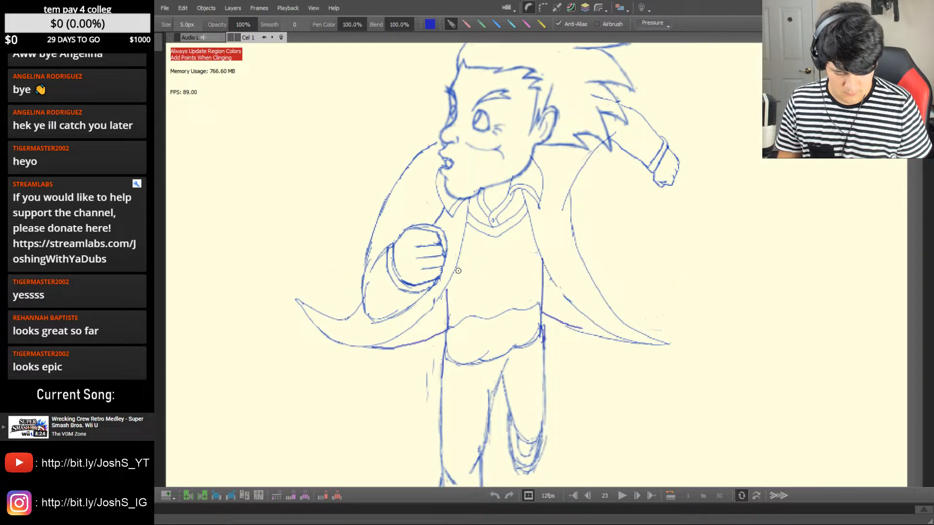
Redraw the chest stripe on frame 23 as a wavy line between the jacket edges and compare it with the neighbouring frames
mouse_move(465, 266)
mouse_down()
mouse_move(491, 271)
mouse_move(530, 256)
mouse_up()
key(Left)
key(Right)
key(Right)
key(Left)
key(Left)
key(Left)
key(Left)
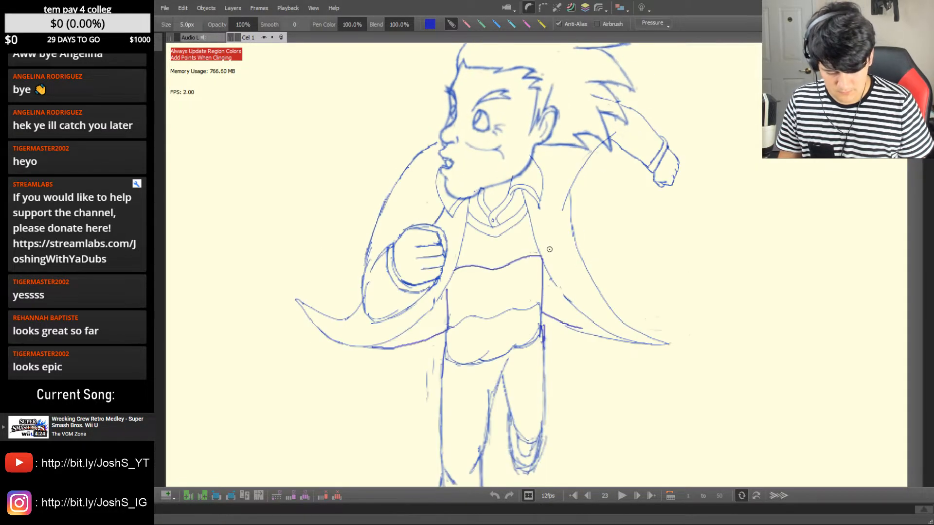
Examine how the shirt stripes flow through frame 23 and the frames before it, especially between frames 21 and 22
key(Right)
key(Right)
key(Right)
key(Right)
key(Left)
key(Left)
key(Left)
key(Right)
key(Right)
key(Right)
key(Left)
key(Left)
key(Left)
key(Left)
key(Right)
key(Right)
key(Right)
key(Right)
key(Left)
key(Right)
key(Left)
key(Left)
key(Left)
key(Left)
key(Left)
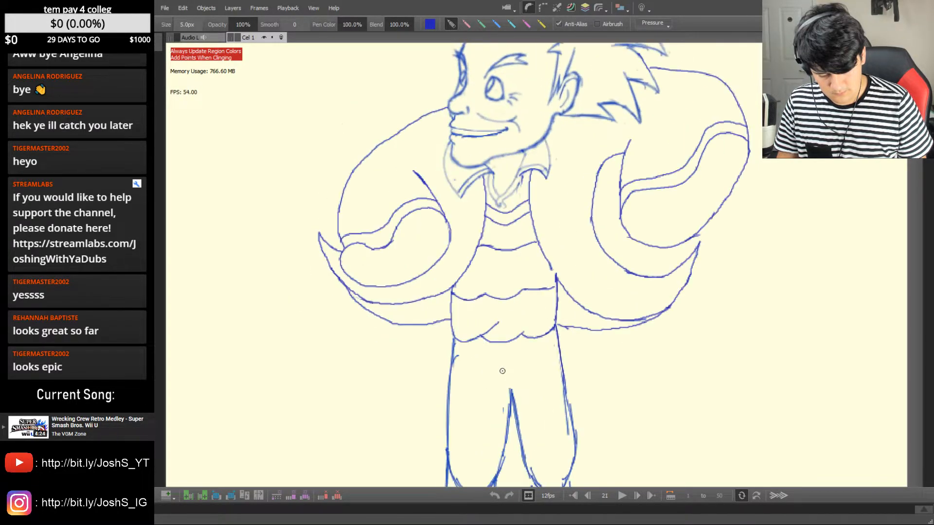
key(Right)
key(Right)
key(Right)
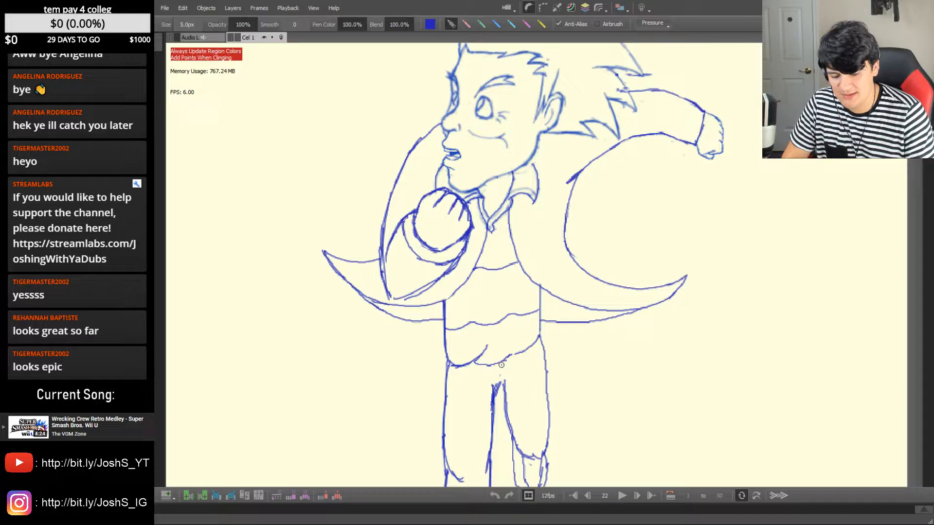
key(Left)
key(Right)
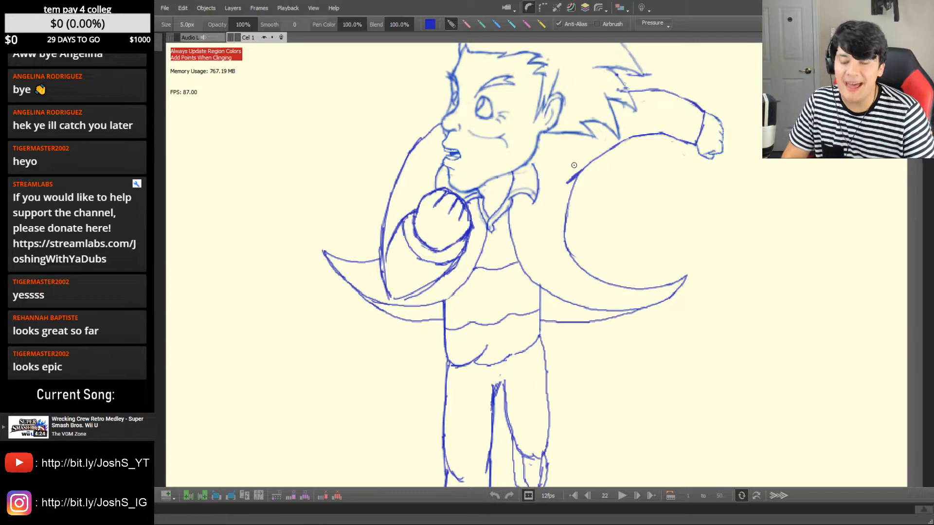
key(Left)
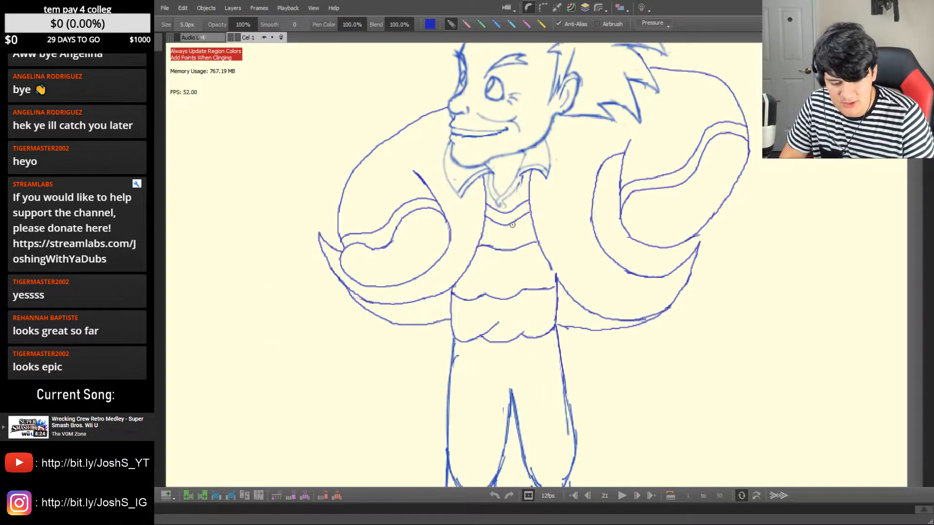
Erase the stripe lines below the shirt collar on frame 22 and compare the cleared area with frame 21
key(Right)
key(e)
mouse_move(485, 238)
mouse_down()
mouse_move(487, 227)
mouse_move(455, 292)
mouse_move(470, 258)
mouse_move(473, 198)
mouse_up()
key(b)
key(Left)
key(Right)
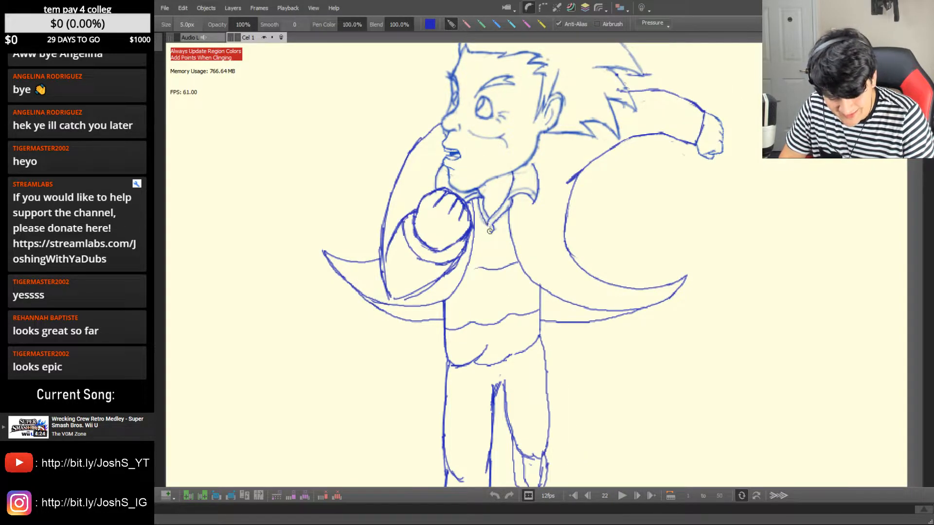
key(Left)
key(Right)
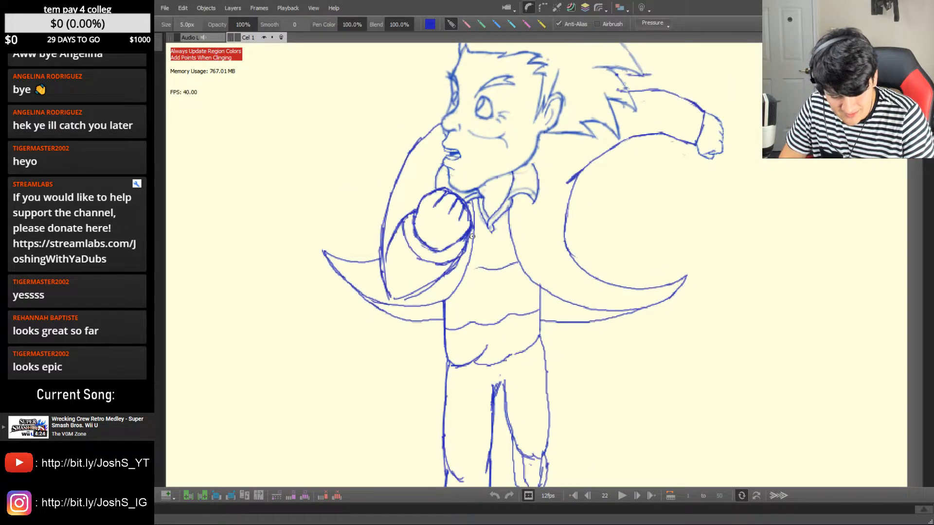
Try drawing two curved stripe lines below the collar on frame 22 and compare them with frame 21
mouse_move(492, 237)
mouse_down()
mouse_move(510, 225)
mouse_move(501, 243)
mouse_move(510, 236)
mouse_up()
key(Left)
key(Right)
key(ctrl+z)
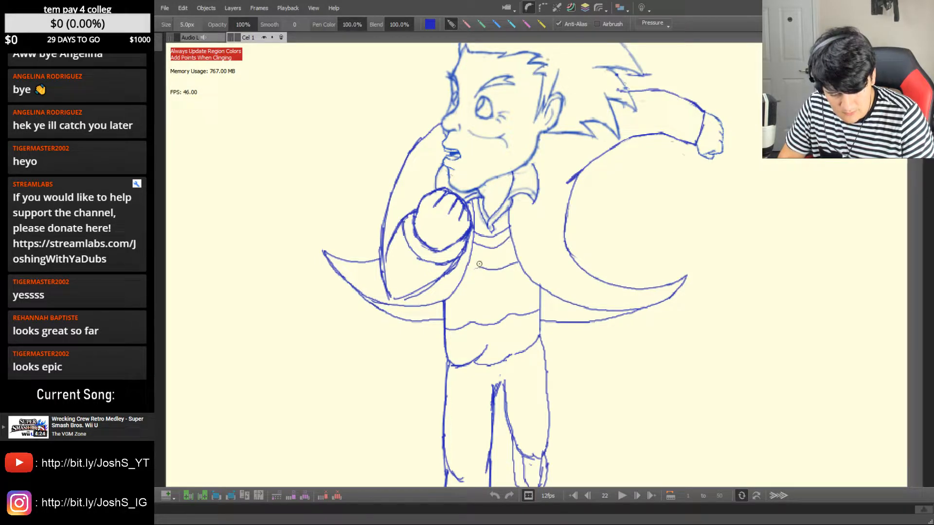
key(Right)
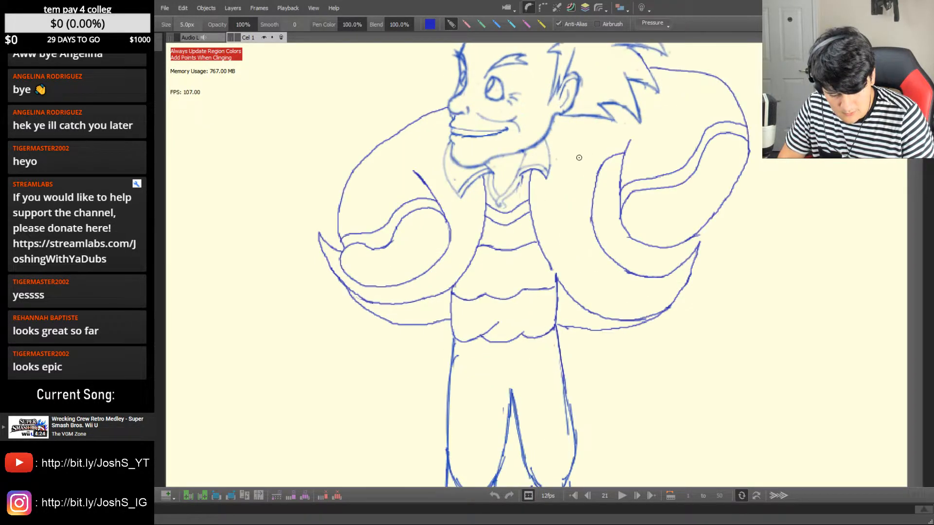
Examine how the shirt neckline moves through frame 22 and its neighbouring frames
key(Left)
key(Right)
key(Left)
key(Left)
key(Left)
key(Right)
key(Right)
key(Right)
key(Left)
key(Left)
key(Left)
key(Right)
key(Right)
key(Right)
key(Left)
key(Right)
key(Left)
key(Right)
key(Left)
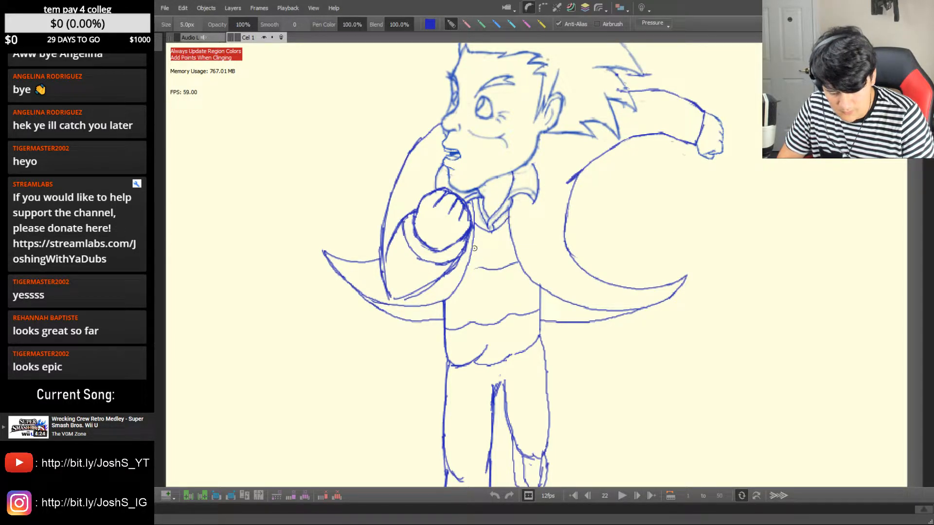
Try a new neckline stripe on frame 22, with an upper curve under the collar and a second line beneath it
key(Left)
key(Right)
key(Right)
key(Left)
key(Left)
key(Right)
key(Right)
key(Left)
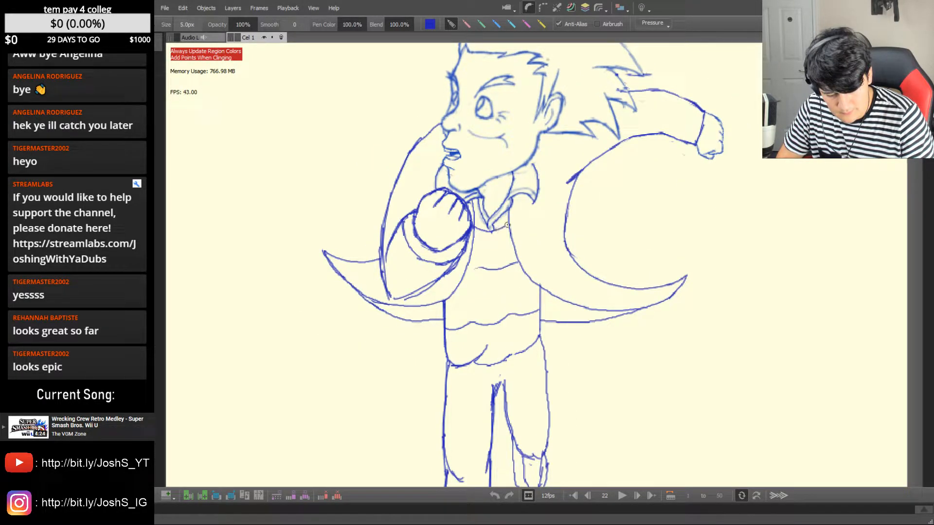
key(Right)
key(Left)
key(Left)
key(Right)
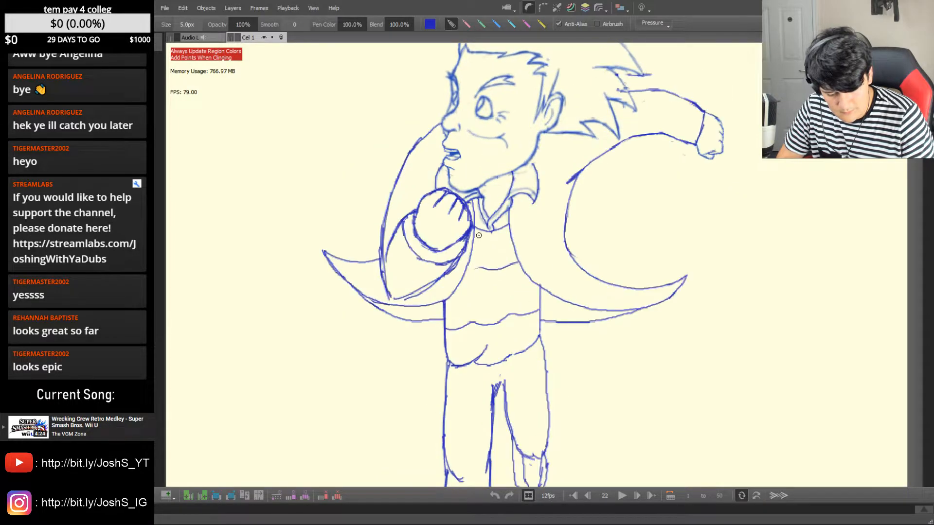
drag(474, 237, 488, 243)
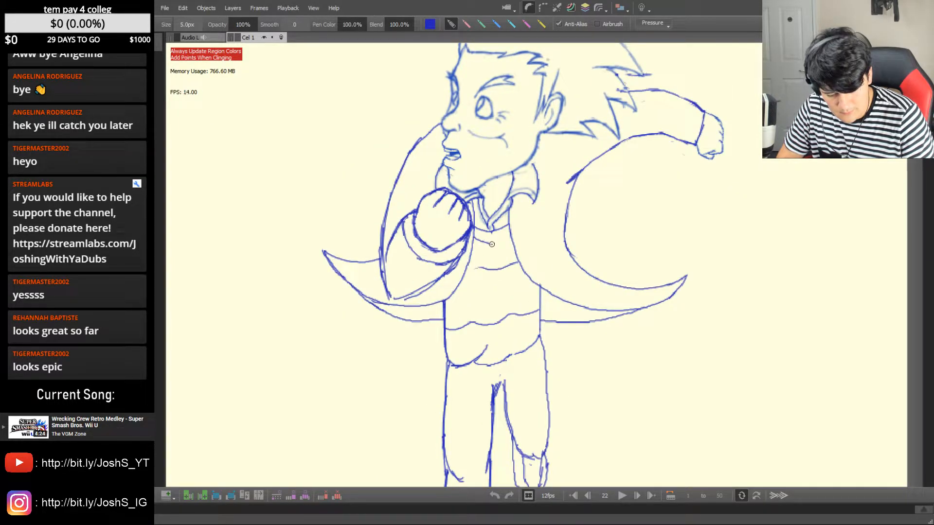
Compare the shirt neckline on frame 22 with frames 20 and 21, checking where the stripe meets the collar tip
key(Left)
key(Right)
key(Right)
key(Right)
key(Left)
key(Right)
key(Left)
key(Left)
key(Right)
key(Left)
key(Right)
key(Left)
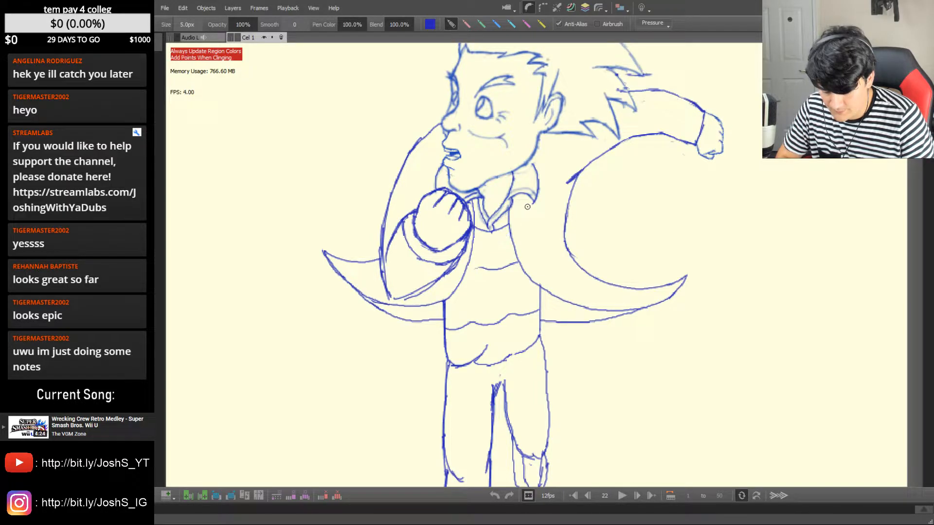
key(Left)
key(Right)
key(Right)
key(Left)
key(Left)
key(Left)
key(Right)
key(Left)
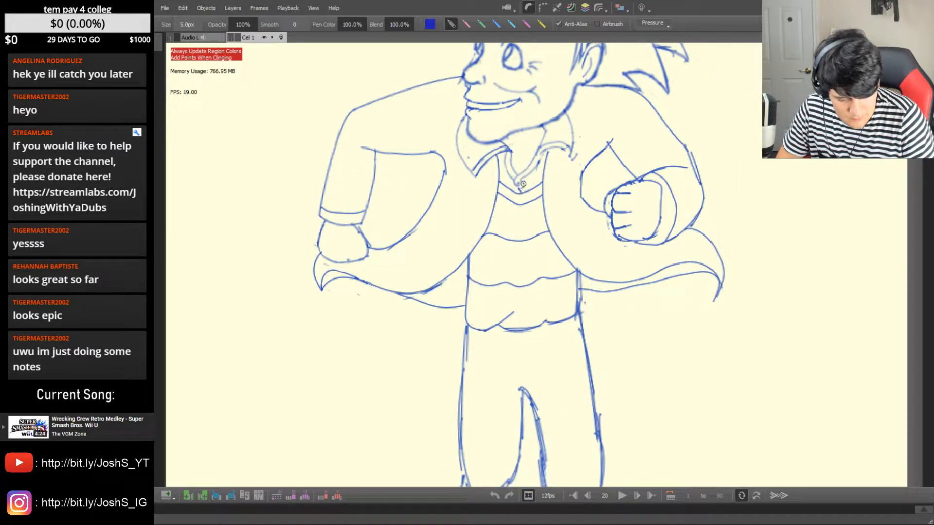
key(Right)
drag(500, 207, 504, 211)
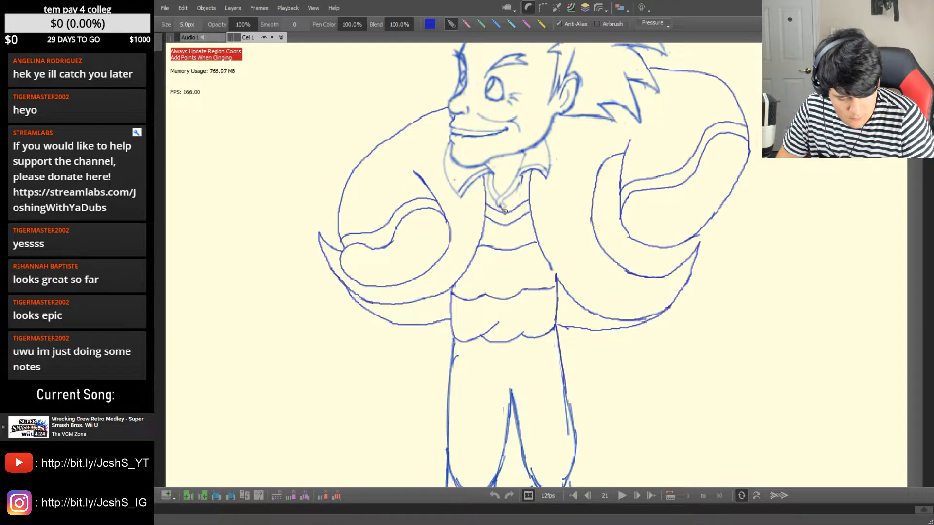
key(Right)
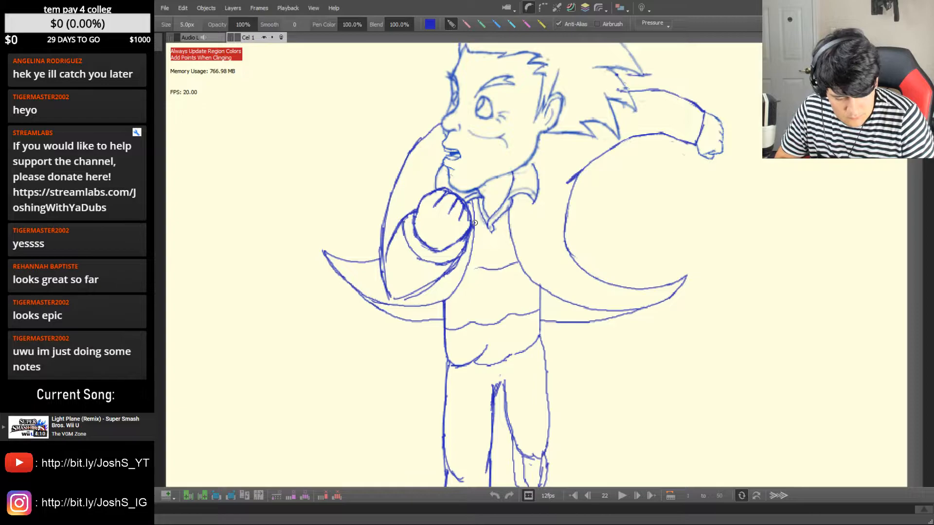
Draw the V-shaped neckline stripe below the collar on frame 22 and check it against the adjacent frames
drag(500, 226, 509, 216)
key(Left)
key(Right)
key(Right)
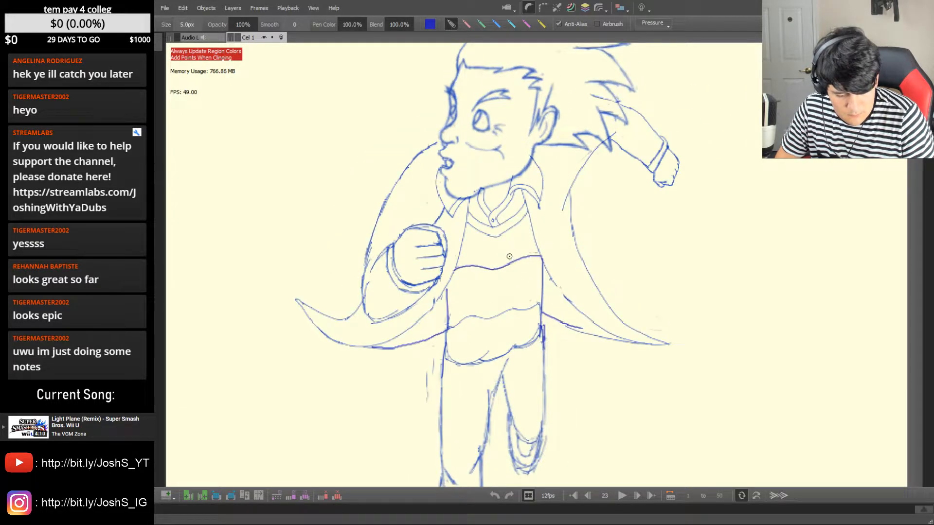
key(Left)
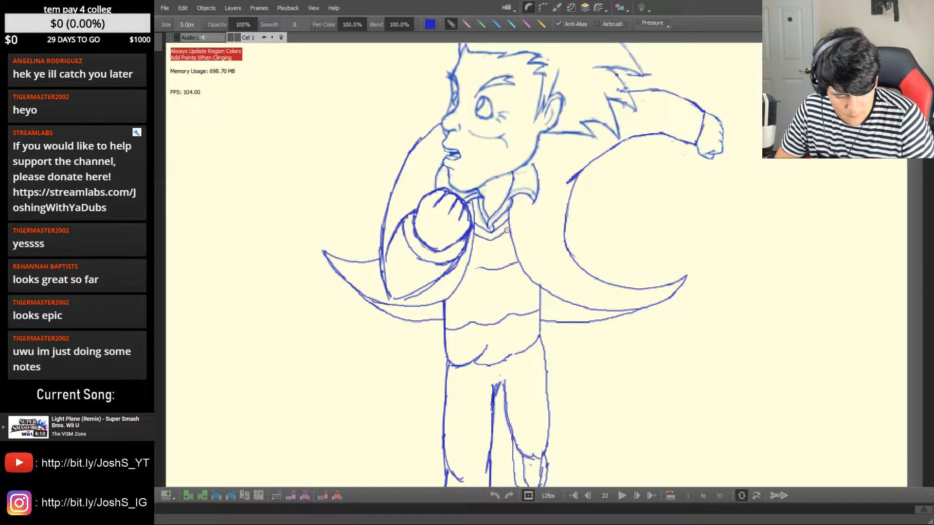
key(Right)
key(Left)
key(Right)
key(Right)
key(Left)
key(Left)
key(Left)
key(Right)
key(Right)
key(Right)
key(Left)
Review the whole figure on frames 21 to 23 to judge the shirt's motion
key(z)
drag(541, 200, 639, 462)
key(Left)
key(Right)
key(Left)
key(Left)
key(Left)
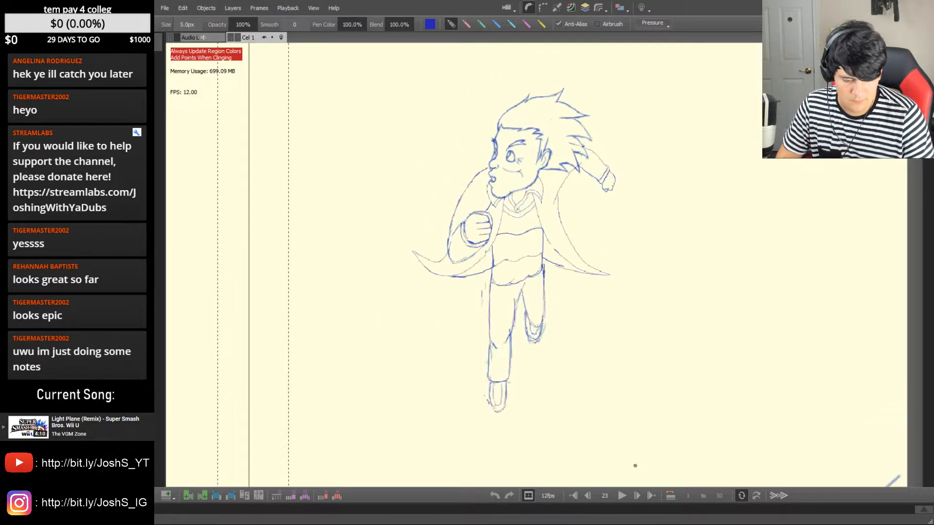
key(Right)
key(Right)
key(Right)
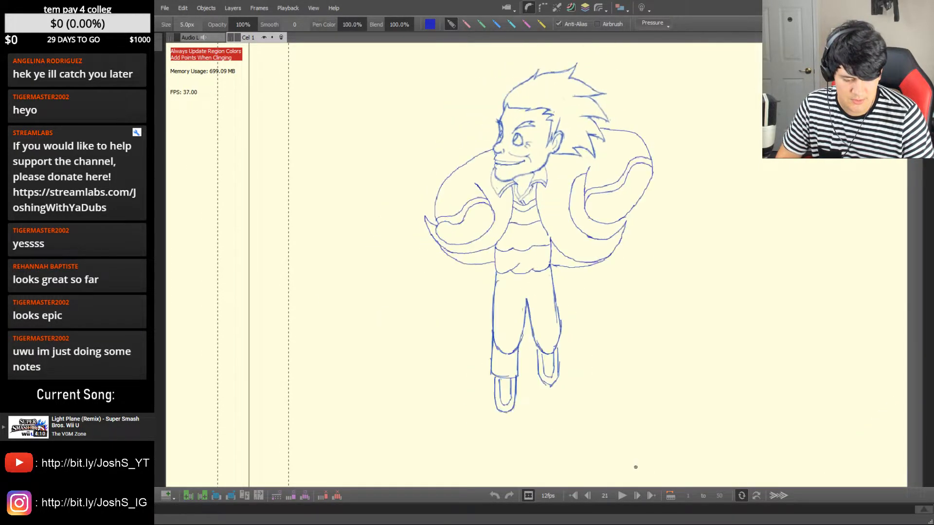
key(Left)
key(Left)
key(Left)
key(Right)
key(Right)
key(Right)
key(Left)
key(Left)
key(Left)
key(Right)
key(Right)
key(Right)
Play the running animation from frame 16, stop it, and inspect the frames around frame 22 one by one
key(Left)
key(Left)
key(Left)
key(Left)
key(Left)
key(Left)
key(Left)
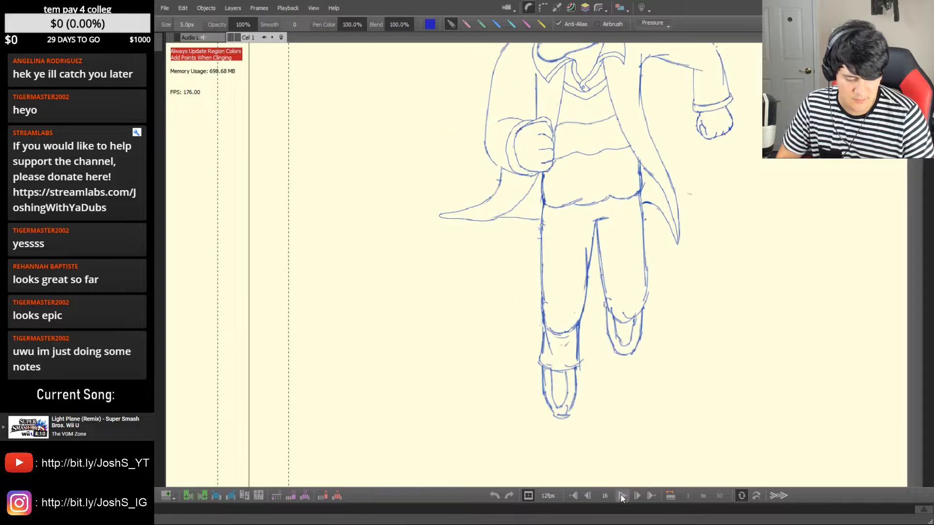
click(621, 496)
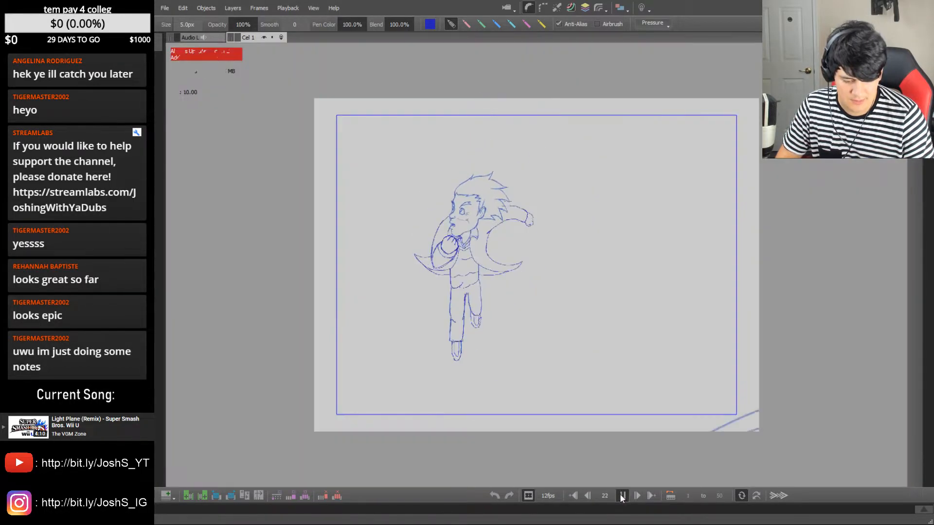
click(621, 497)
key(Right)
key(Right)
key(Right)
key(Right)
key(Right)
key(Right)
key(Right)
key(Left)
key(Right)
key(Right)
key(Right)
key(Left)
key(Left)
key(Right)
Lasso the shirt collar on frame 22, rotate it slightly, resize it to about 116.3 by 66.6 px, and reposition it
scroll(541, 189, up, 3)
key(Left)
key(Right)
key(Left)
key(Right)
key(l)
mouse_move(538, 171)
mouse_down()
mouse_move(493, 192)
mouse_move(453, 182)
mouse_up()
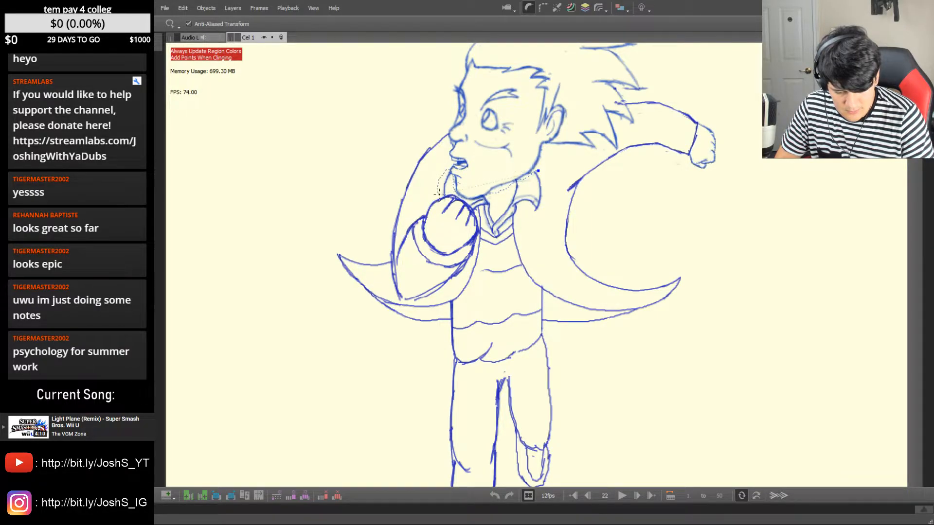
mouse_move(462, 192)
mouse_down()
mouse_move(484, 224)
mouse_move(506, 227)
mouse_move(533, 213)
mouse_move(548, 181)
mouse_move(539, 171)
mouse_up()
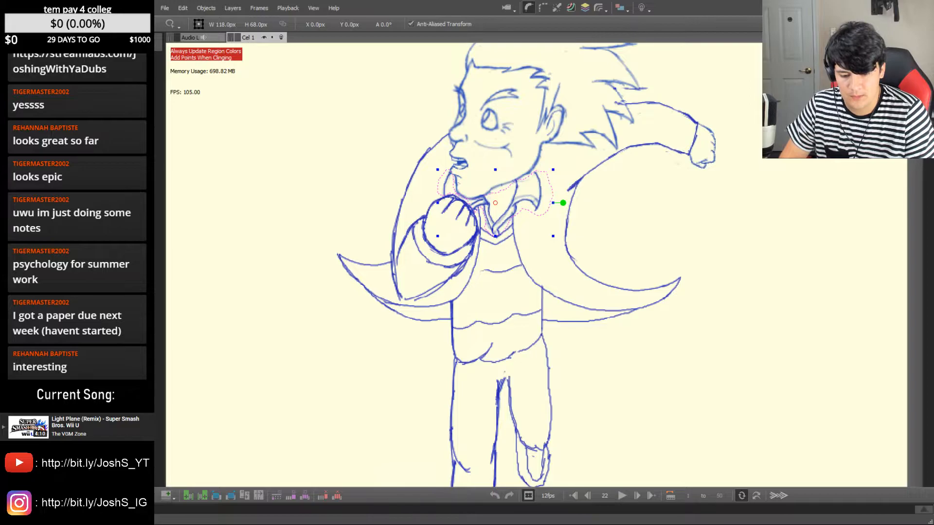
drag(562, 203, 564, 200)
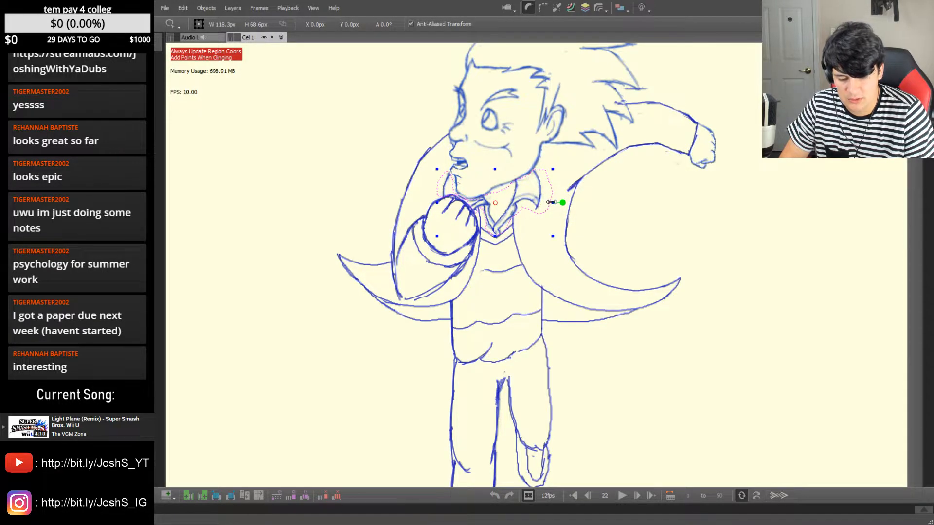
drag(551, 203, 549, 202)
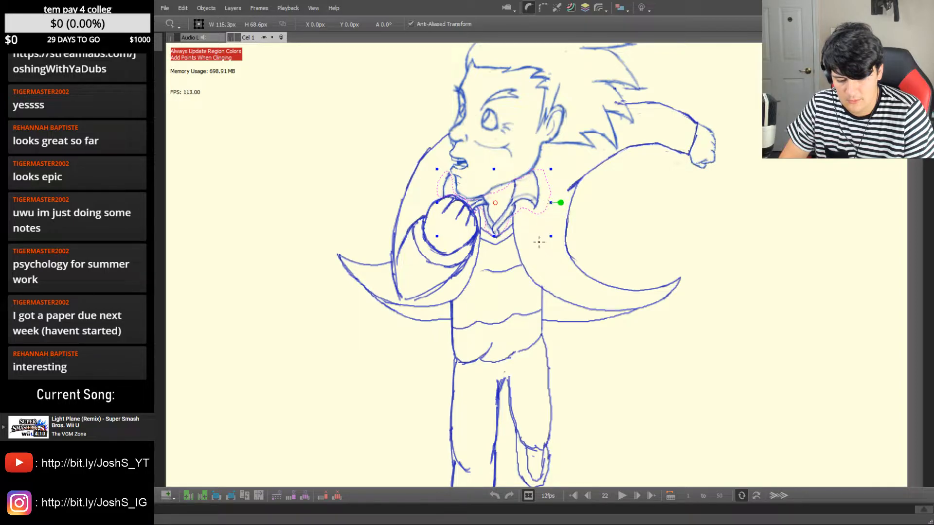
drag(495, 234, 527, 213)
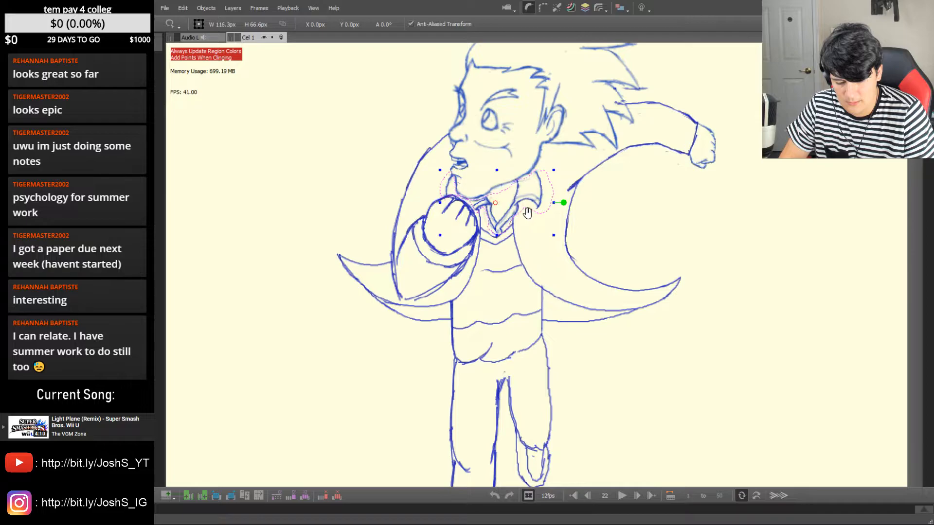
click(584, 162)
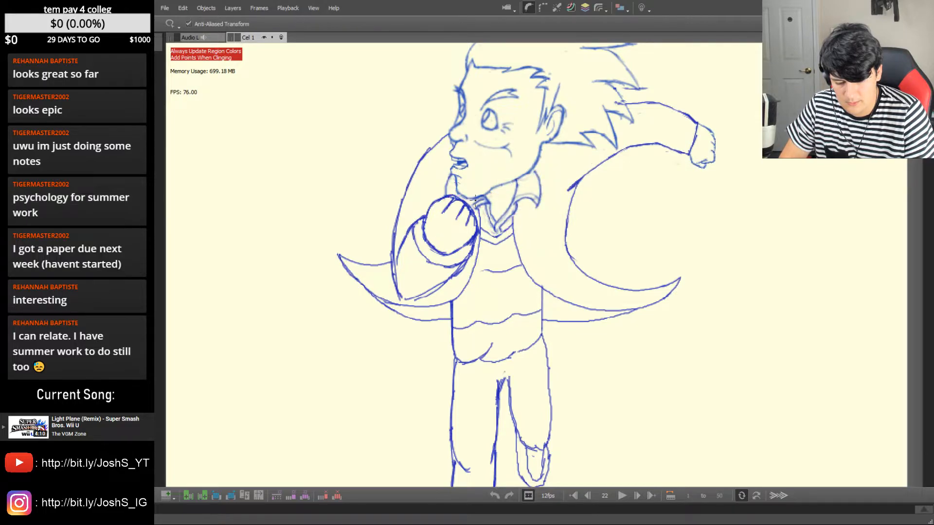
Compare the adjusted collar on frame 22 with the collars on the frames before and after it
key(b)
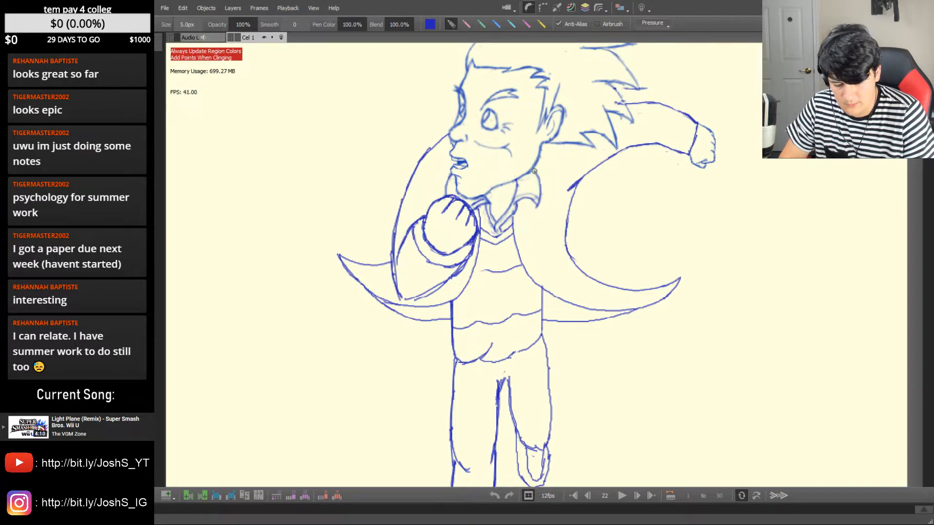
key(Left)
key(Right)
key(Right)
key(Left)
key(Left)
key(Right)
key(Right)
key(Left)
Erase the outer edge of the collar flap below the ear on frame 22 and check its shape on frame 23
key(e)
drag(537, 172, 543, 202)
key(b)
key(Right)
key(Left)
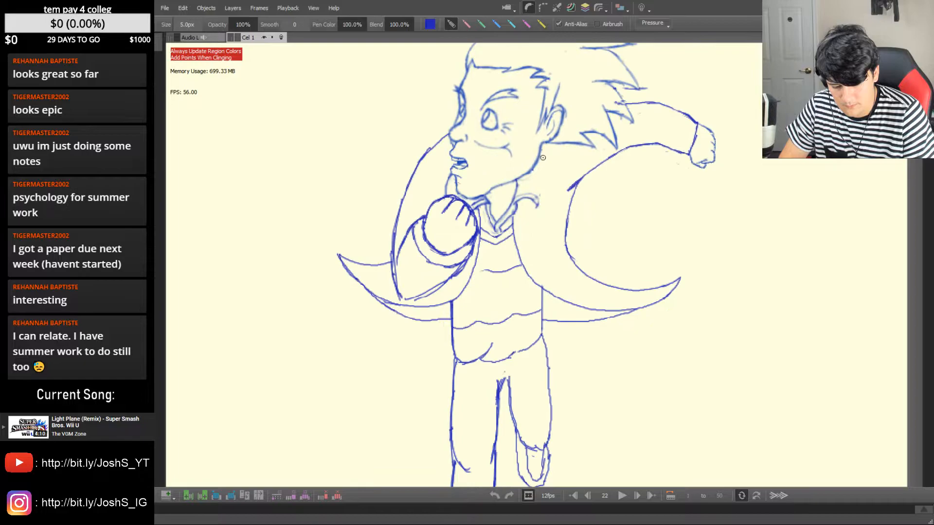
key(Right)
key(Left)
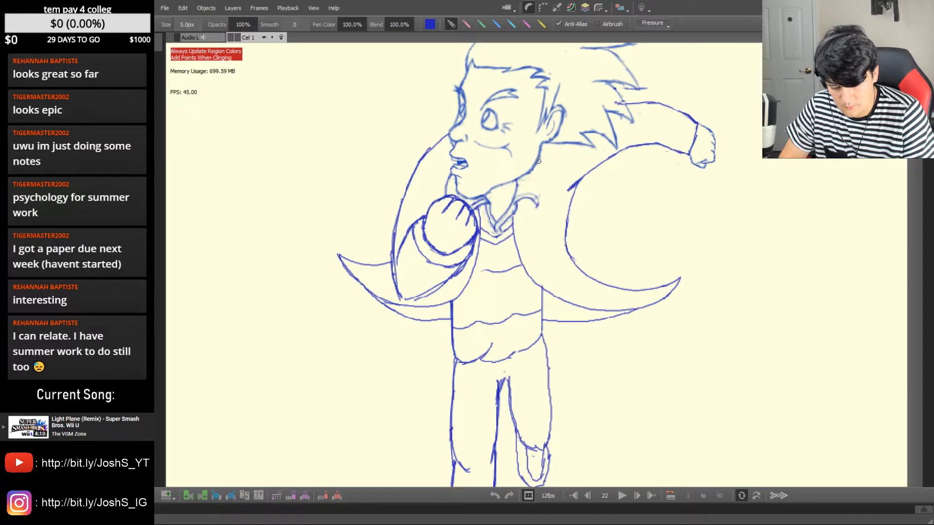
key(Left)
key(Right)
key(Right)
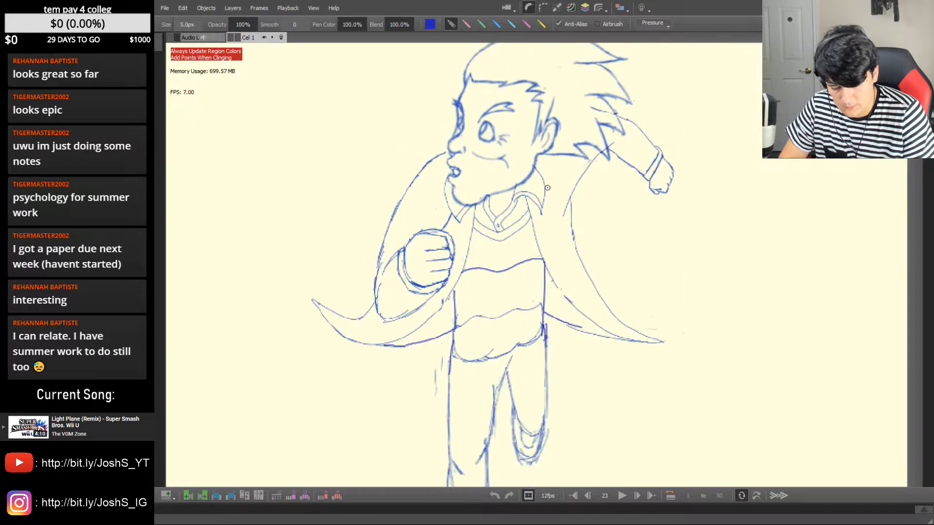
Rework the collar flap below the ear on frame 22, erasing its lower edge and redrawing it with a downward-pointing tip
key(Left)
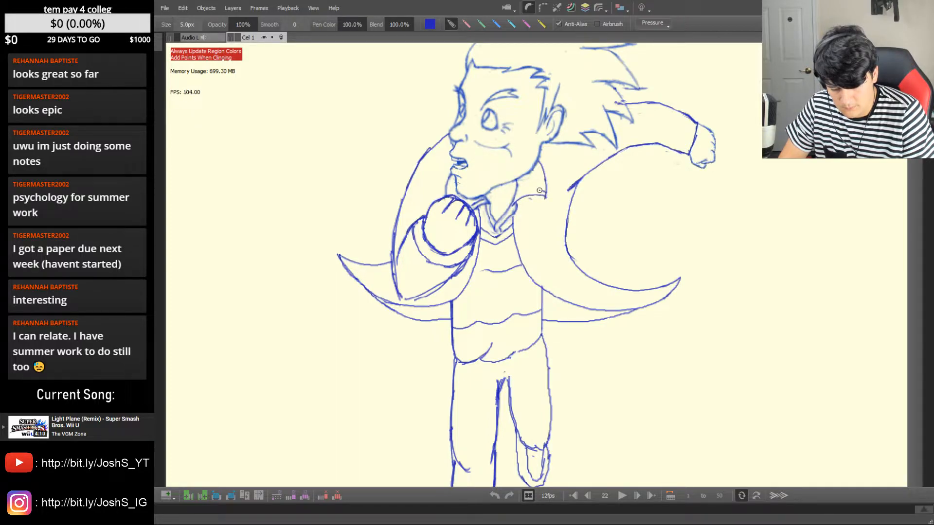
key(Right)
key(Left)
key(Right)
key(Left)
key(Right)
key(Left)
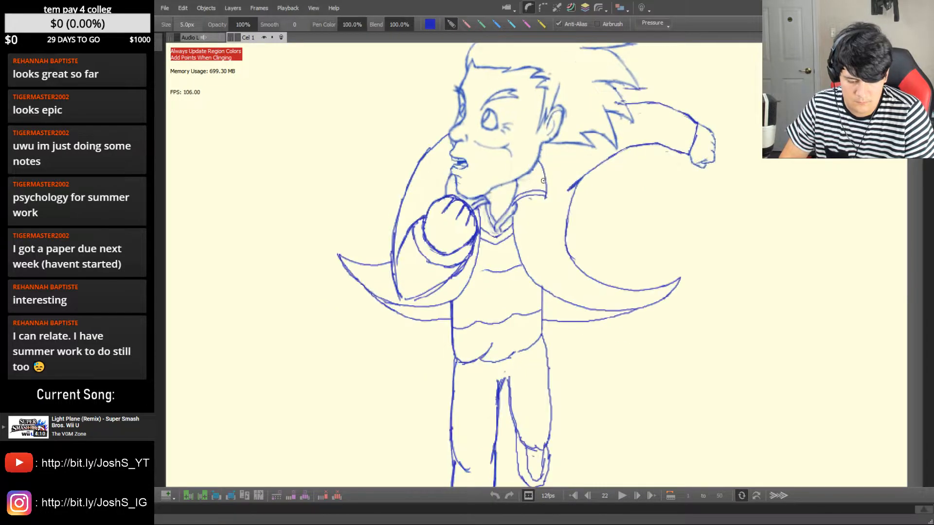
key(e)
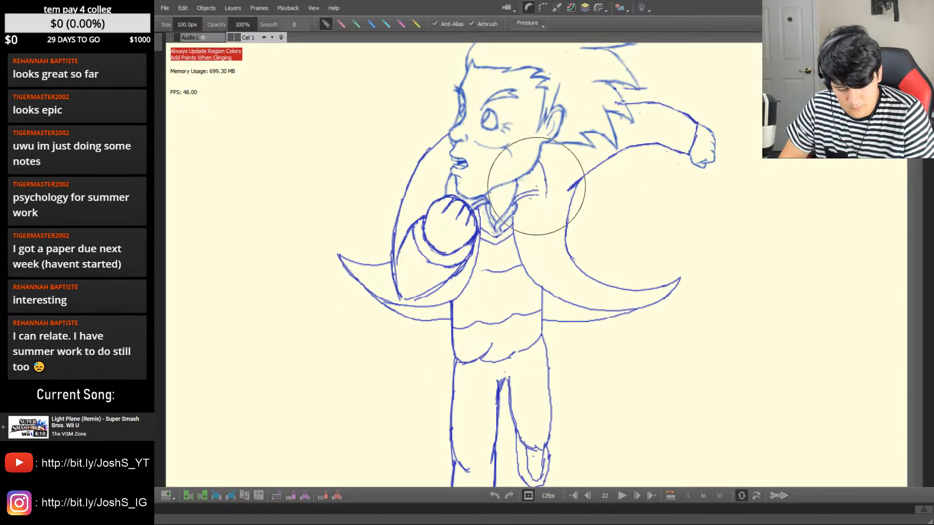
key(b)
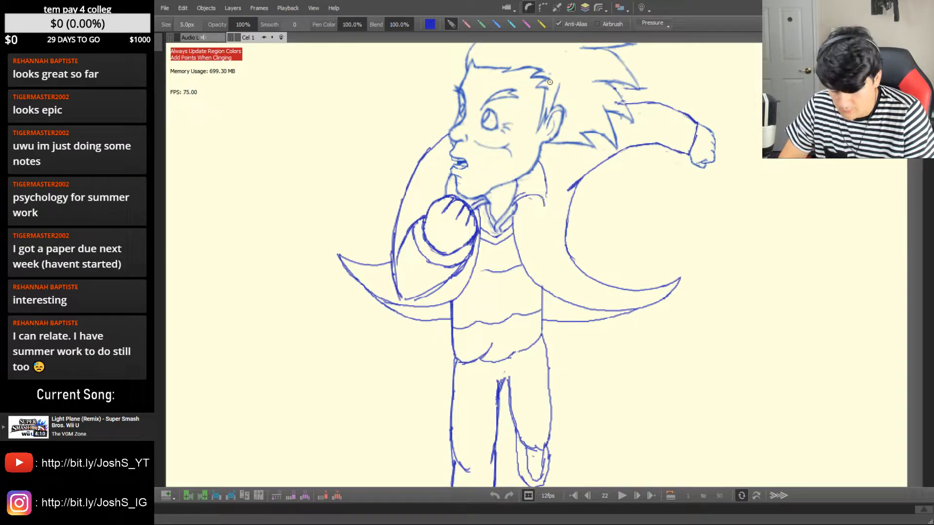
key(e)
drag(546, 208, 544, 207)
key(b)
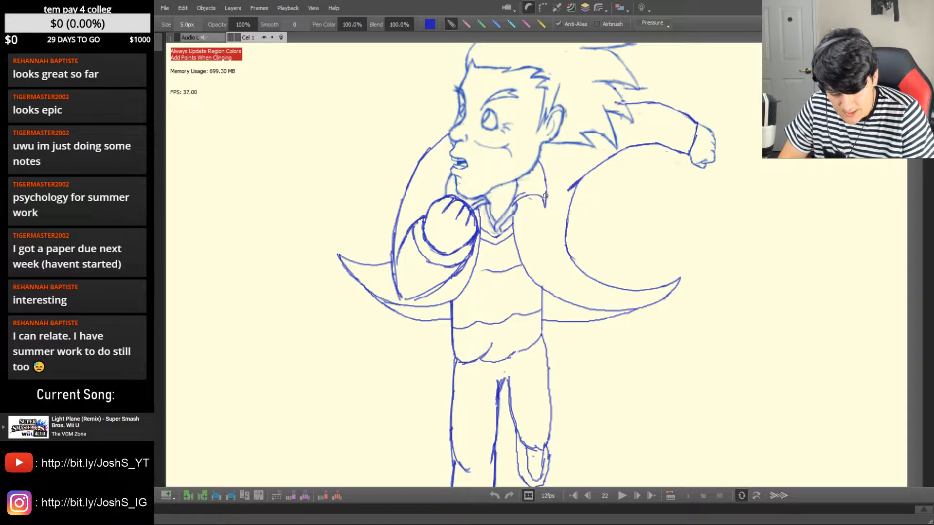
Compare the reshaped collar flap on frame 22 with the collars on frames 21 and 23
key(Right)
key(Right)
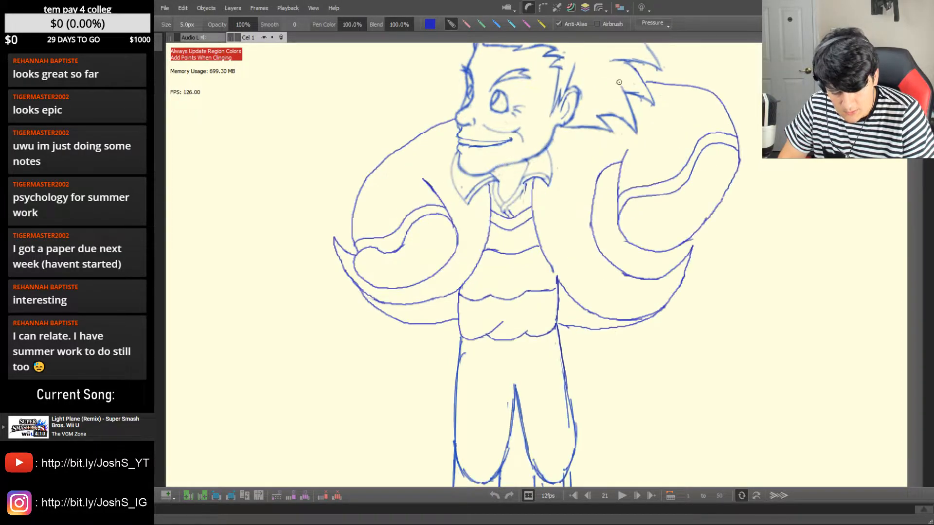
key(Left)
key(Right)
key(Left)
key(Left)
key(Right)
key(Left)
Erase the jacket's inner front edge below the collar flap on frame 22 and redraw it slightly farther from the neckline
key(e)
drag(516, 206, 524, 262)
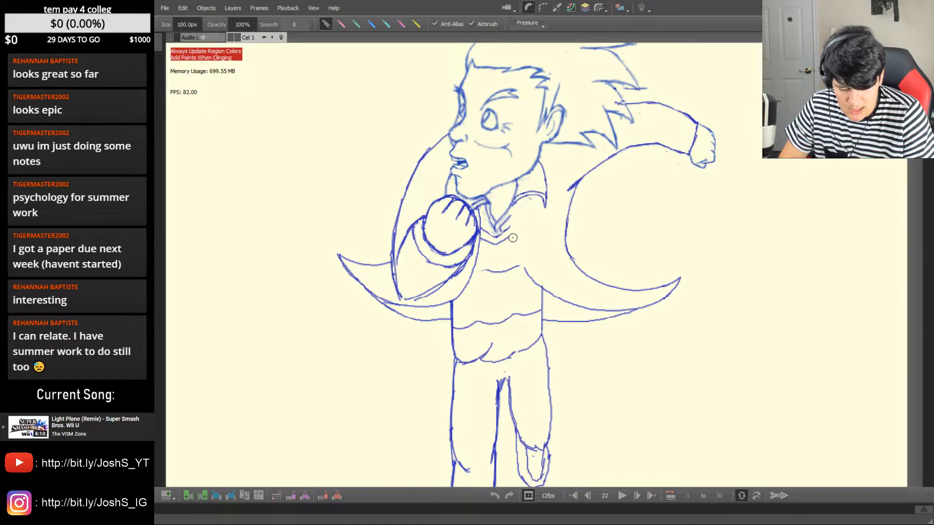
key(b)
key(Left)
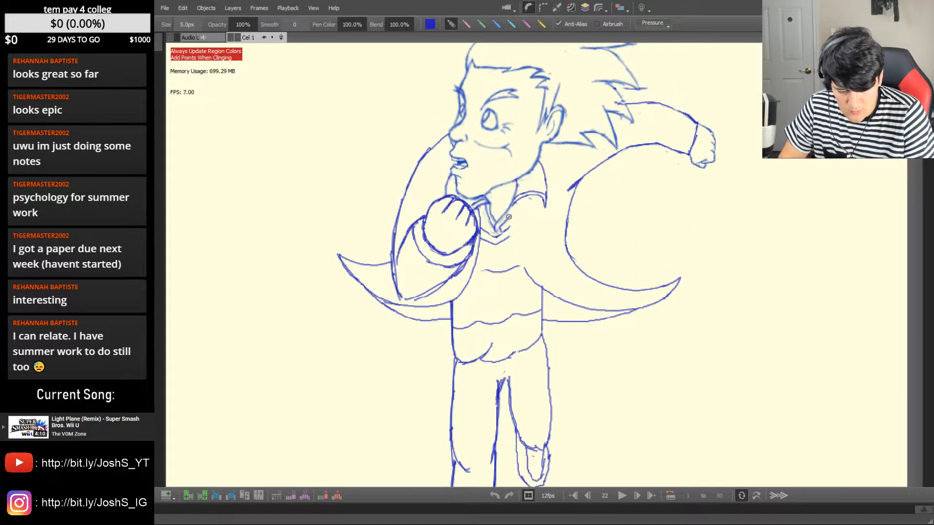
key(Left)
key(Right)
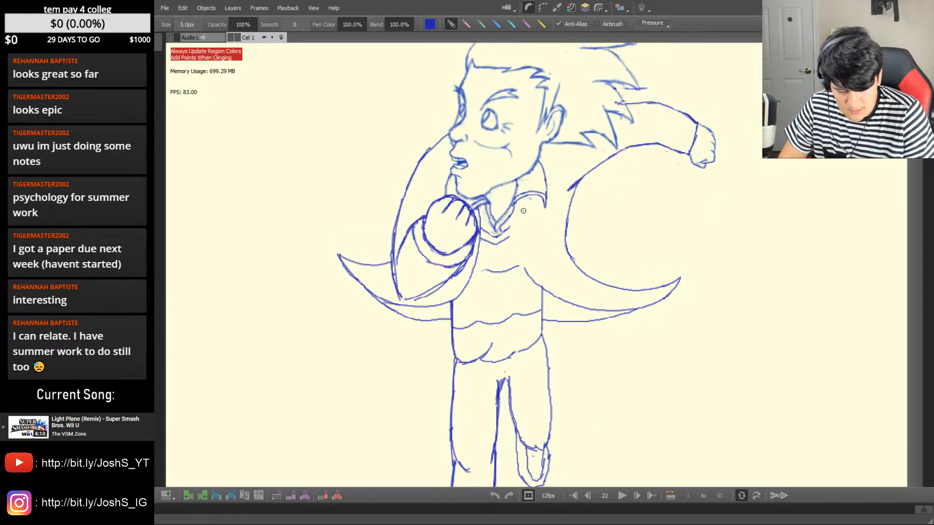
drag(520, 217, 521, 241)
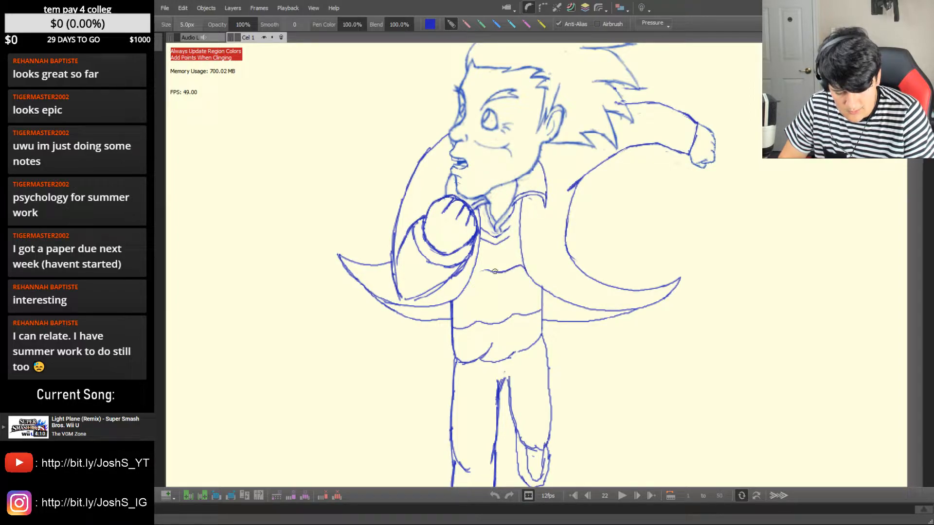
Extend the upper shirt stripe and the V-neckline out to the redrawn jacket edge on frame 22
key(Left)
key(Right)
key(Left)
key(Left)
key(Right)
key(Right)
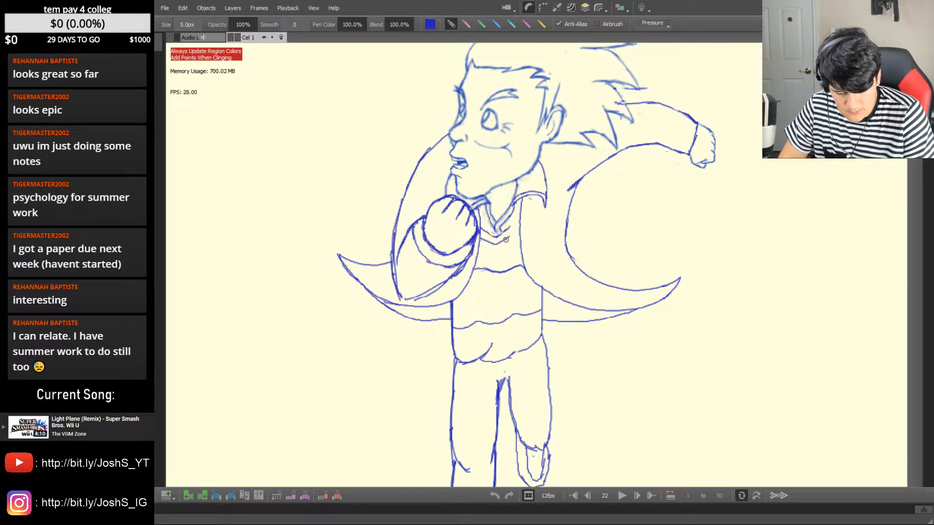
key(e)
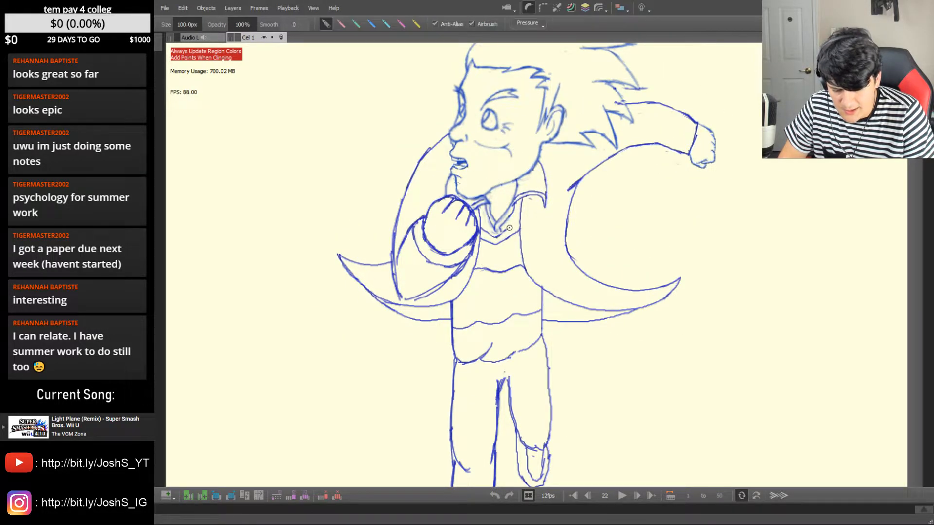
key(p)
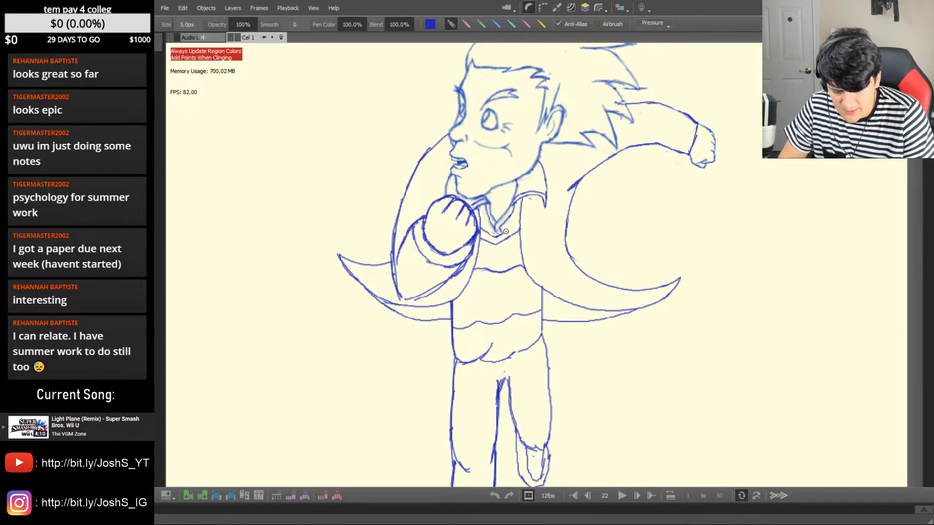
Compare the neckline and jacket edge on frame 22 with the frames before and after it
key(Left)
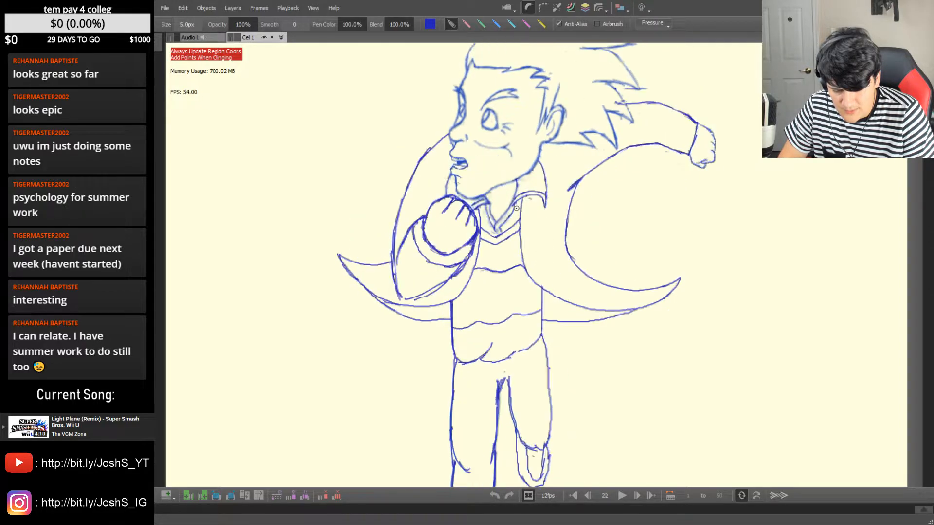
key(Right)
key(Left)
key(Left)
key(Right)
key(Right)
key(Right)
key(Left)
key(Left)
key(Left)
key(Right)
Erase the lower neckline line on frame 22 and sketch a rounded replacement across the chest
key(e)
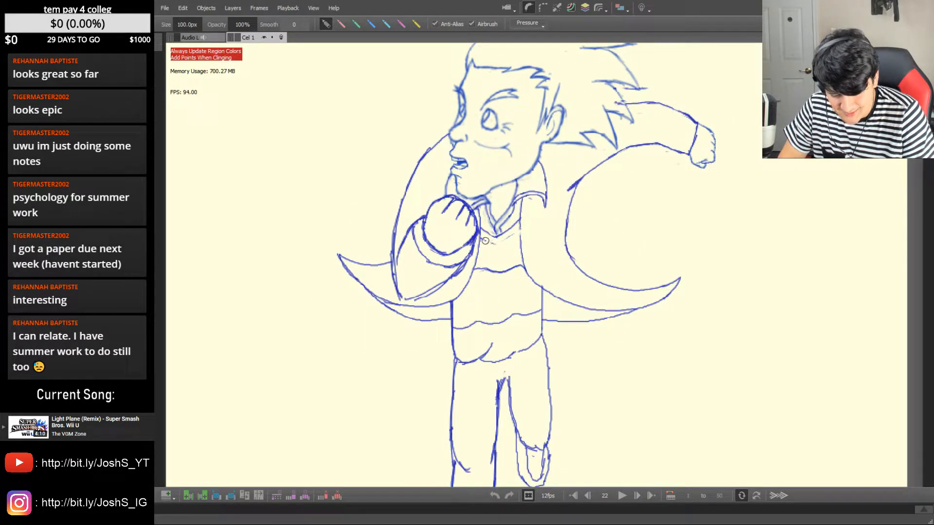
key(p)
key(Left)
key(Right)
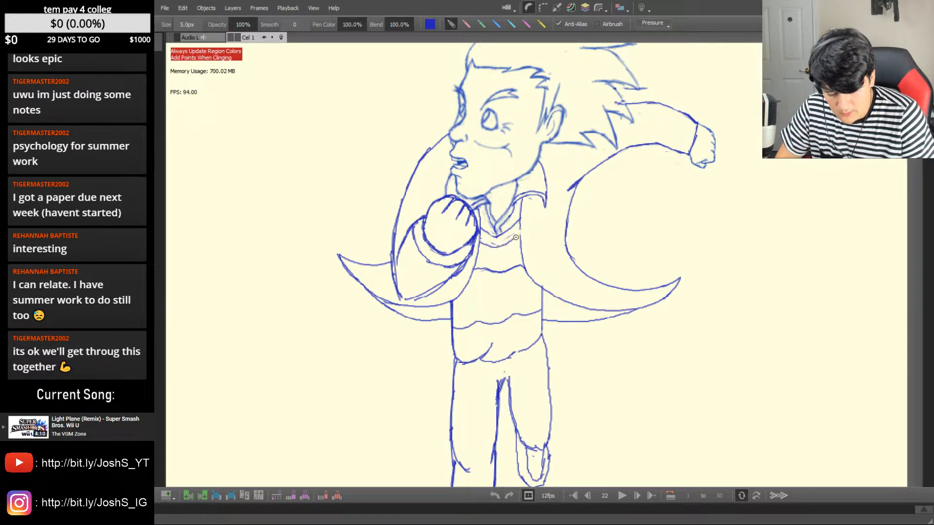
Replace the rounded lower neckline on frame 22 with a V-shaped line reaching the jacket edge, checking it against the neighbouring frames
key(Left)
key(Right)
key(Right)
key(Left)
key(Left)
key(Right)
key(Right)
key(Left)
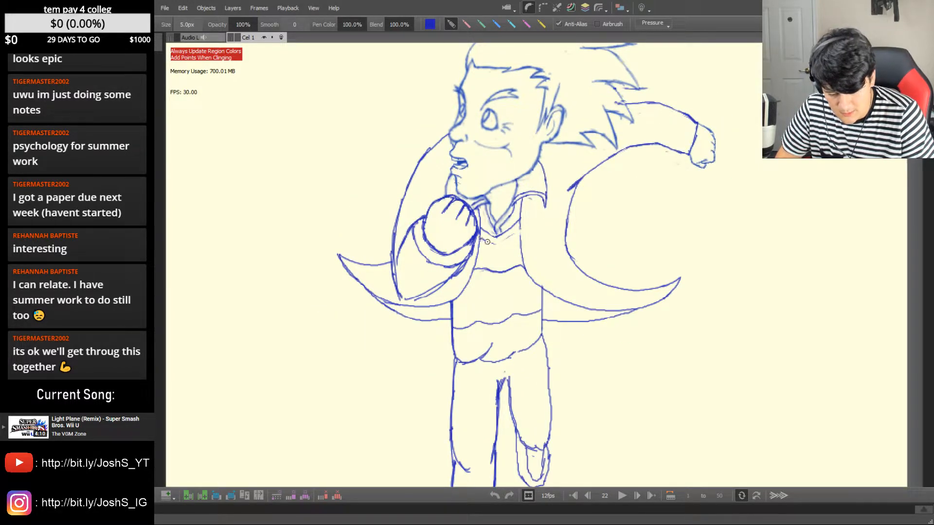
key(Right)
key(Left)
key(Right)
key(Left)
Lasso the V-shaped neckline on frame 22, shift it slightly upward, and release the selection
key(l)
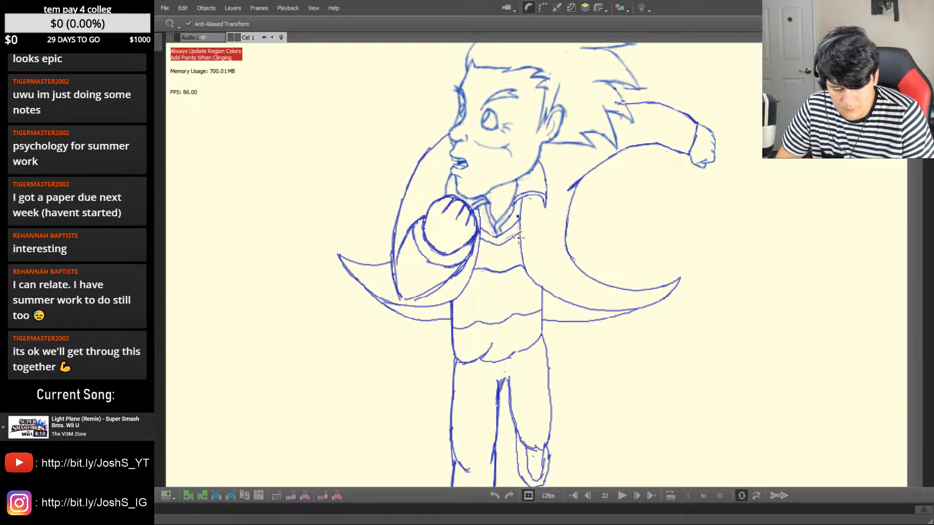
mouse_move(487, 248)
mouse_down()
mouse_move(483, 222)
mouse_move(519, 217)
mouse_move(512, 251)
mouse_move(485, 247)
mouse_move(482, 231)
mouse_move(499, 235)
mouse_move(520, 215)
mouse_up()
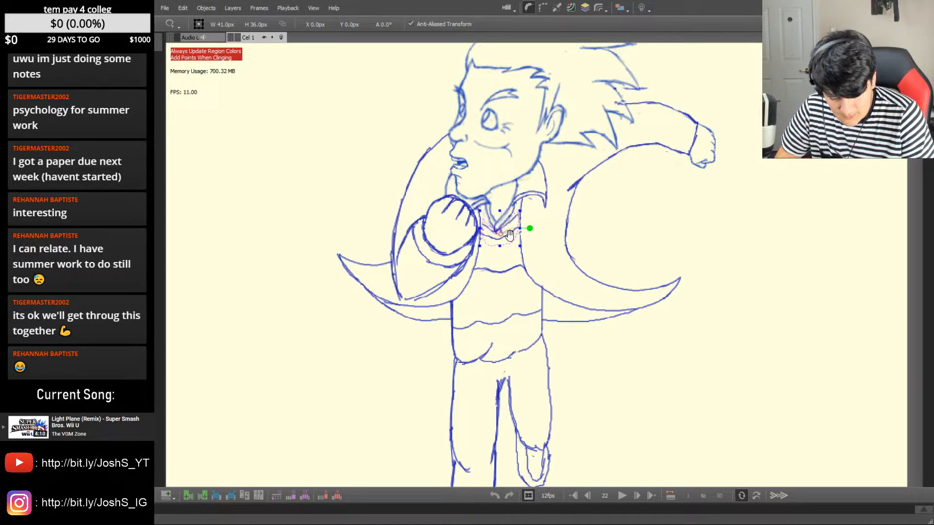
key(Escape)
key(b)
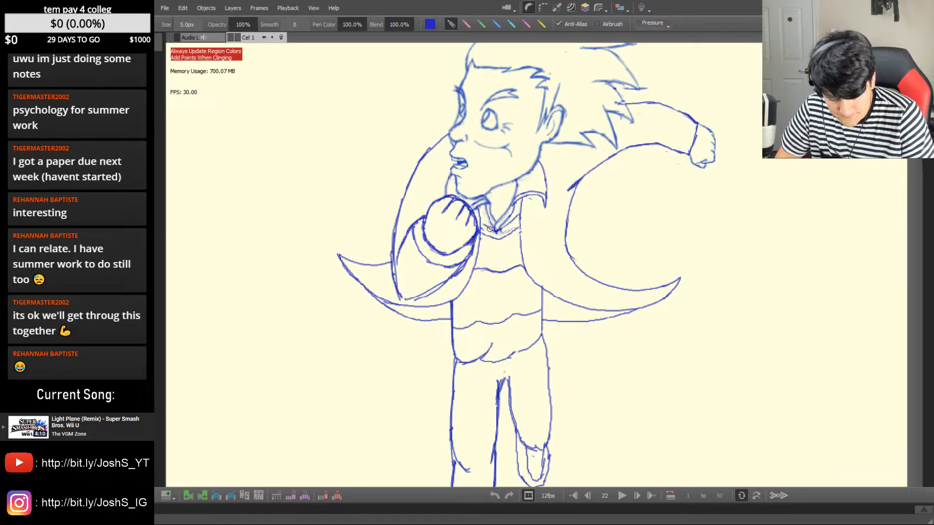
Erase the overlapping strokes around the point of the V-neck on frame 22 and redraw the tip cleanly
key(e)
drag(484, 227, 501, 235)
key(b)
key(e)
key(b)
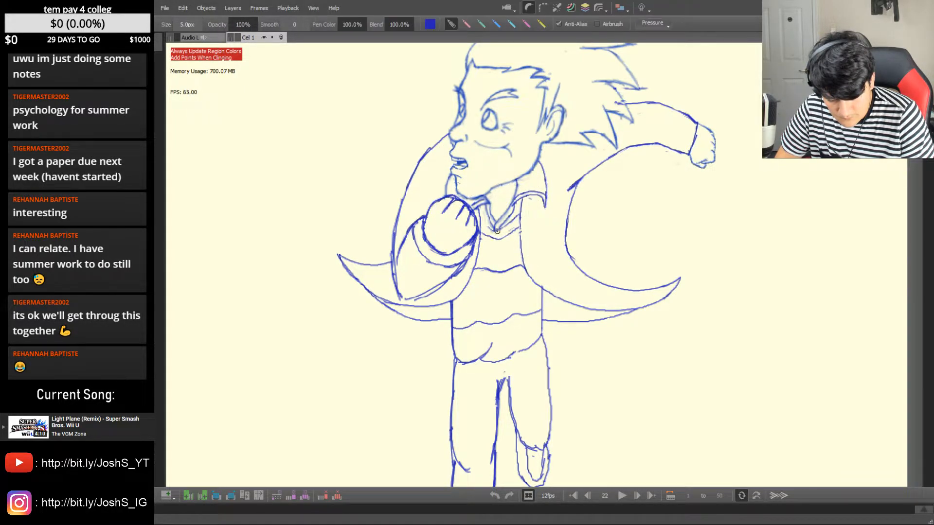
Flip repeatedly through the frames around frame 22 to examine how the collar, neckline and jacket move
key(Left)
key(Right)
key(Right)
key(Left)
key(Left)
key(Right)
key(Right)
key(Left)
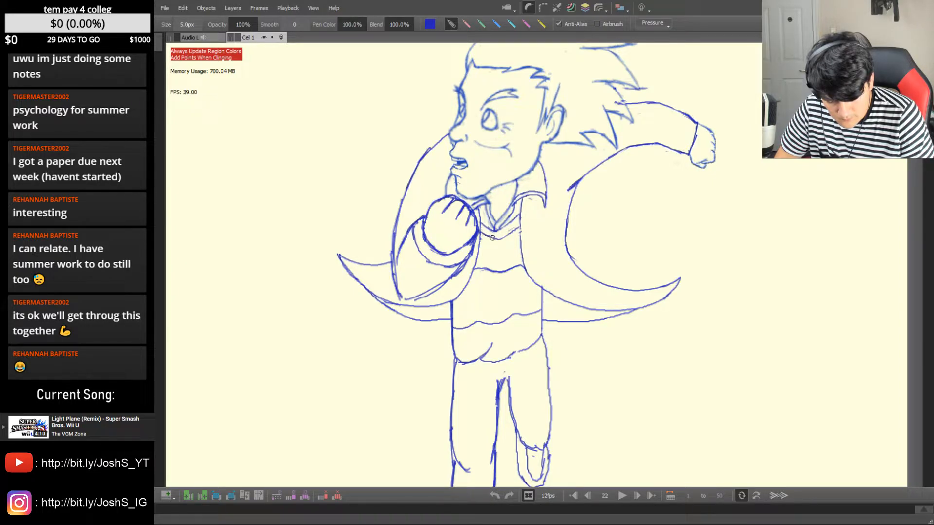
key(Left)
key(Left)
key(Right)
key(Right)
key(Right)
key(Left)
key(Left)
key(Right)
key(Right)
key(Right)
key(Left)
key(Left)
key(Left)
key(Left)
key(Right)
key(Right)
key(Right)
key(Left)
key(Left)
key(Left)
key(Right)
key(Right)
key(Right)
key(Left)
key(Left)
key(Right)
key(Right)
key(Right)
key(Left)
key(Left)
key(Right)
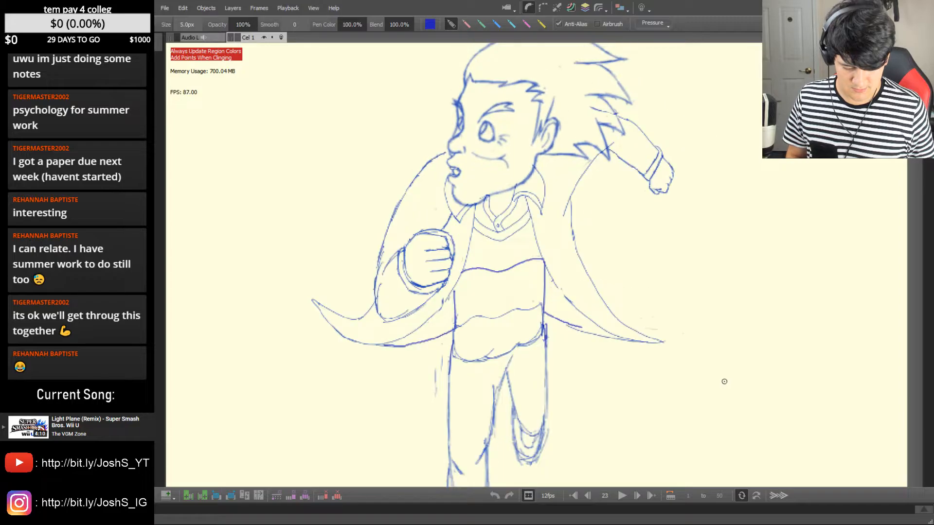
key(Left)
key(Right)
key(Left)
key(Right)
key(Left)
key(Left)
key(Right)
key(Right)
key(Left)
key(Left)
key(Right)
key(Right)
key(Right)
key(Left)
key(Left)
key(Left)
key(Left)
key(Right)
key(Right)
key(Right)
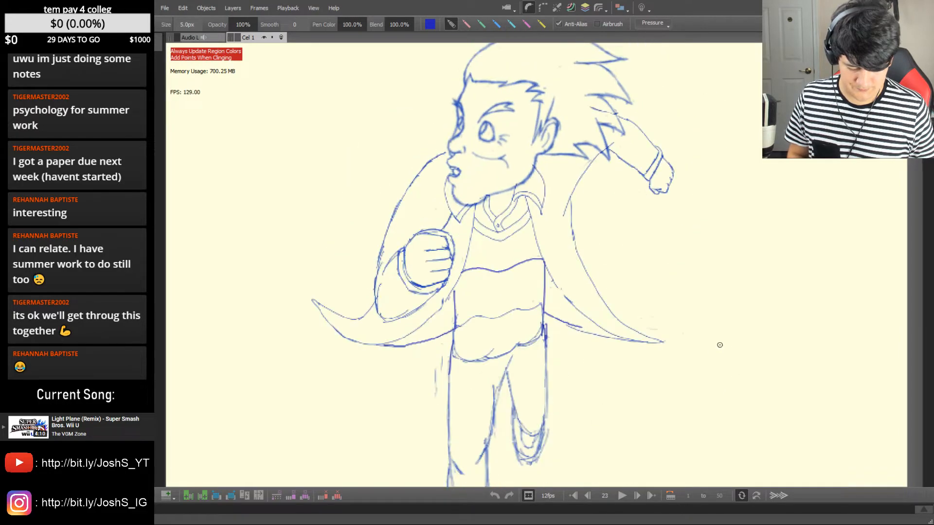
Play the running animation from before frame 20, stop it, and step to frame 23
drag(720, 345, 688, 369)
key(Left)
key(Right)
key(Left)
key(Left)
key(Left)
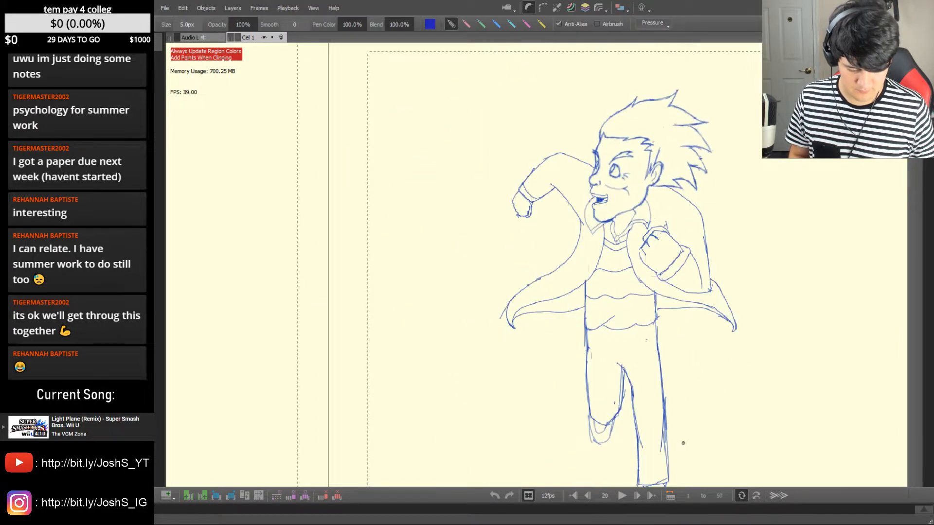
key(Left)
key(Left)
key(Left)
click(624, 495)
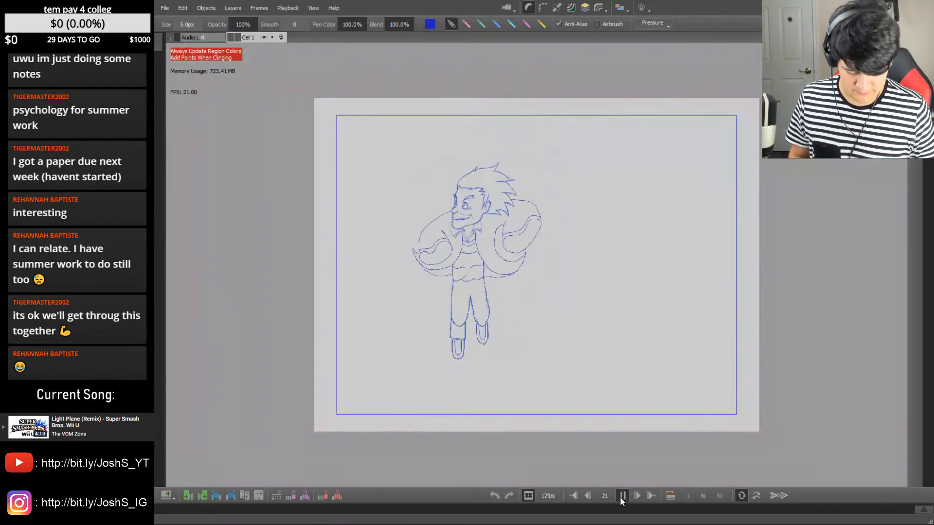
click(621, 497)
key(Right)
key(Right)
key(Right)
key(Right)
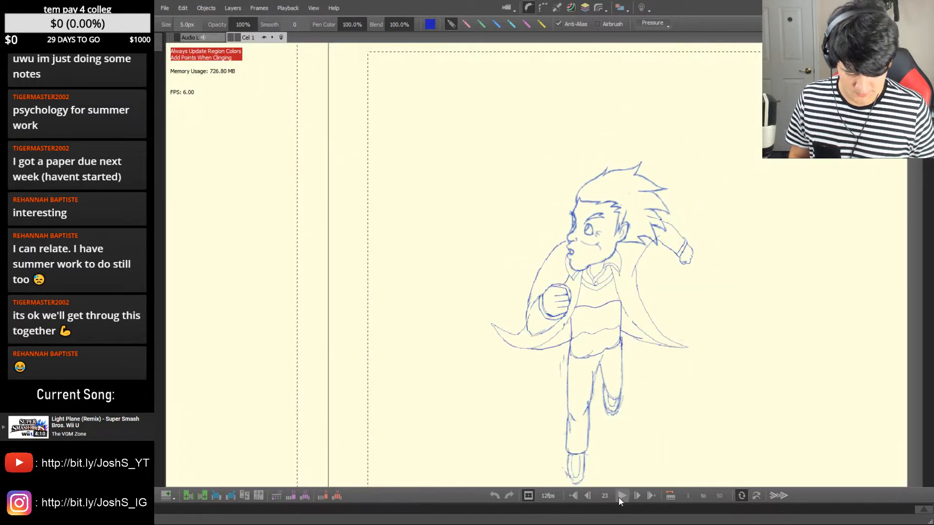
Erase the side edge of the shirt on frame 23 and redraw both shirt sides and the hem with cleaner lines
key(space)
scroll(604, 365, up, 3)
drag(596, 369, 511, 343)
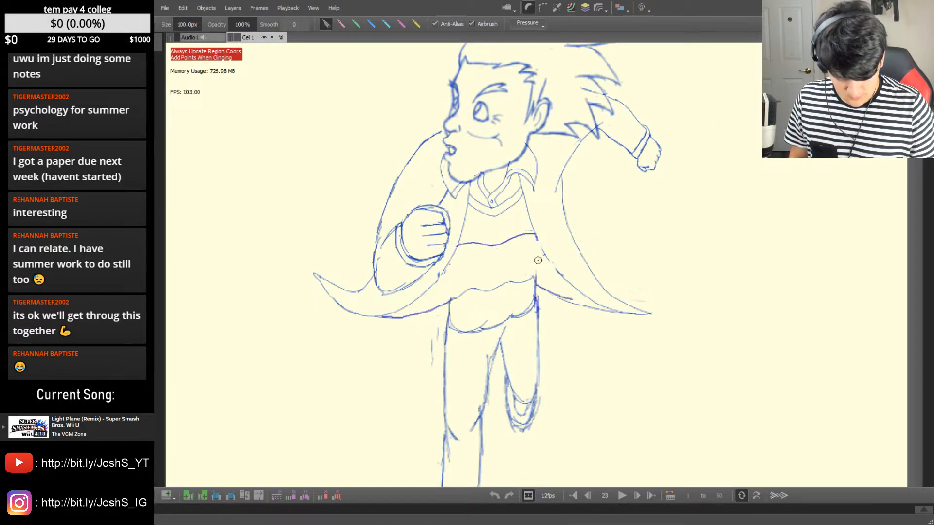
drag(537, 275, 537, 278)
key(b)
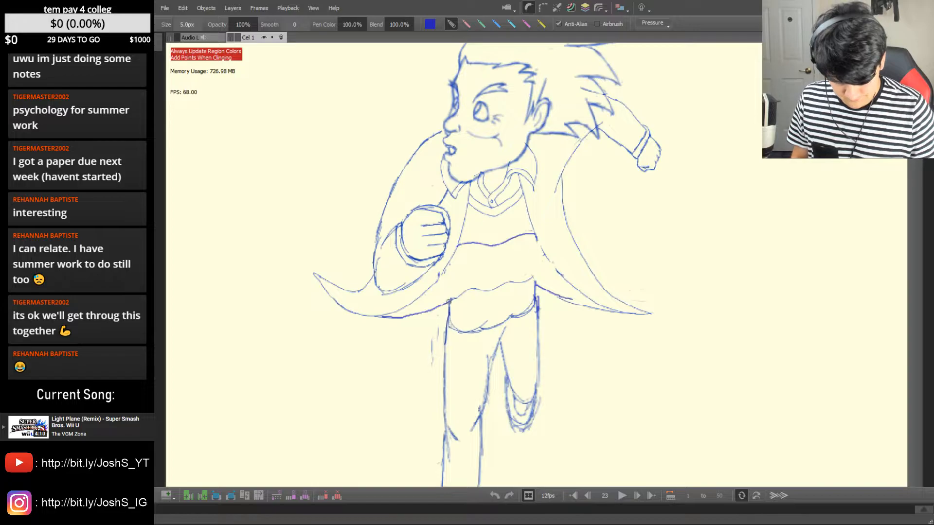
mouse_move(447, 273)
mouse_down()
mouse_move(449, 311)
mouse_move(484, 330)
mouse_move(527, 311)
mouse_up()
key(Left)
key(Right)
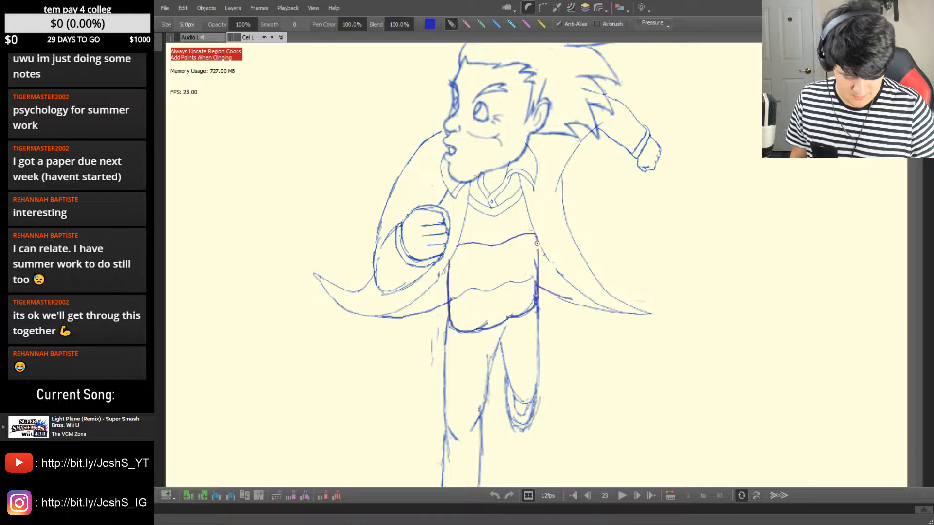
Compare the redrawn shirt outline on frame 23 with the neighbouring frames back to frame 21
key(Left)
key(Right)
key(Right)
key(Left)
key(Left)
key(Left)
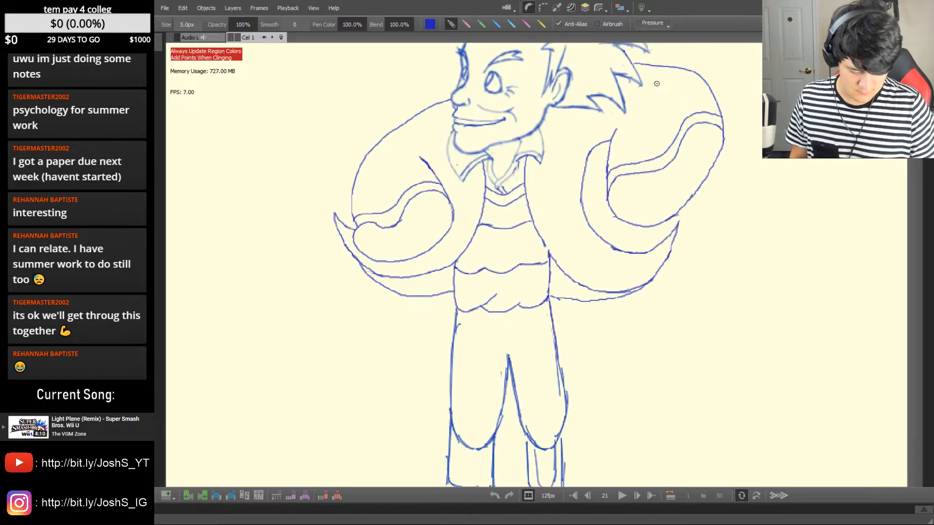
Erase the middle of the shirt hem on frame 23 and redraw it with a wavy fold, matching the neighbouring frames
key(Right)
key(Right)
key(Right)
key(Left)
key(Left)
key(Left)
key(Left)
key(Left)
key(Right)
key(Right)
key(Right)
key(Right)
key(e)
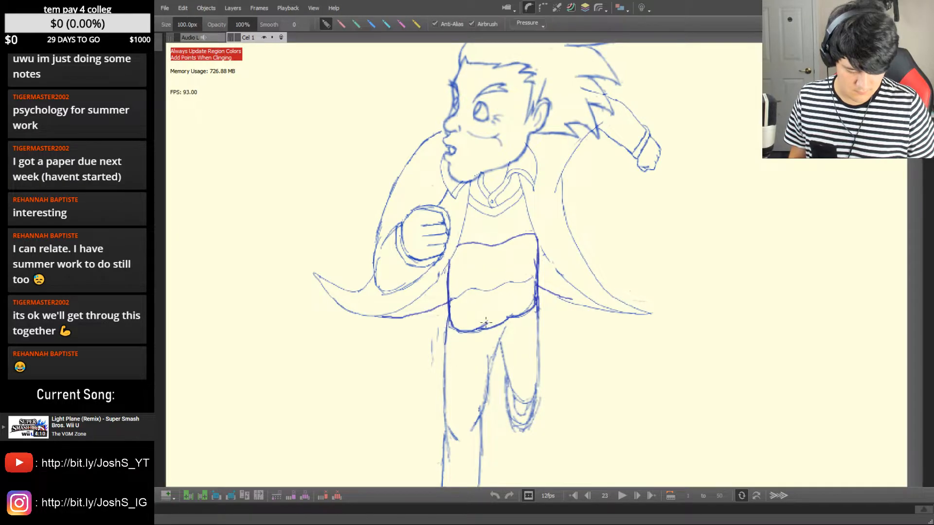
key(b)
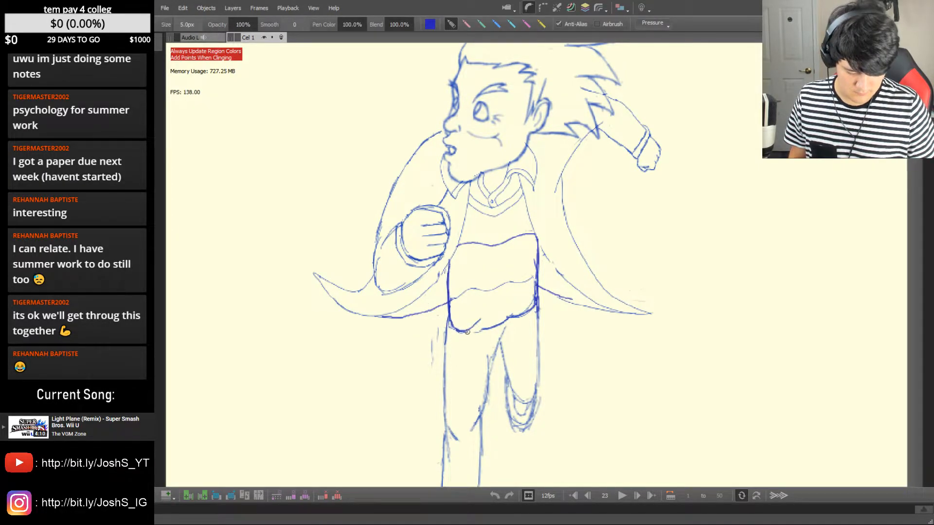
Flip repeatedly between frame 23 and its neighbouring frames to examine how the shirt hem and fold move
key(Left)
key(Left)
key(Right)
key(Right)
key(Left)
key(Left)
key(Right)
key(Right)
key(Right)
key(Left)
key(Right)
key(Left)
key(Right)
key(Left)
key(Left)
key(Right)
key(Right)
key(Left)
Play the whole running animation to check the motion and stop it
scroll(482, 342, down, 4)
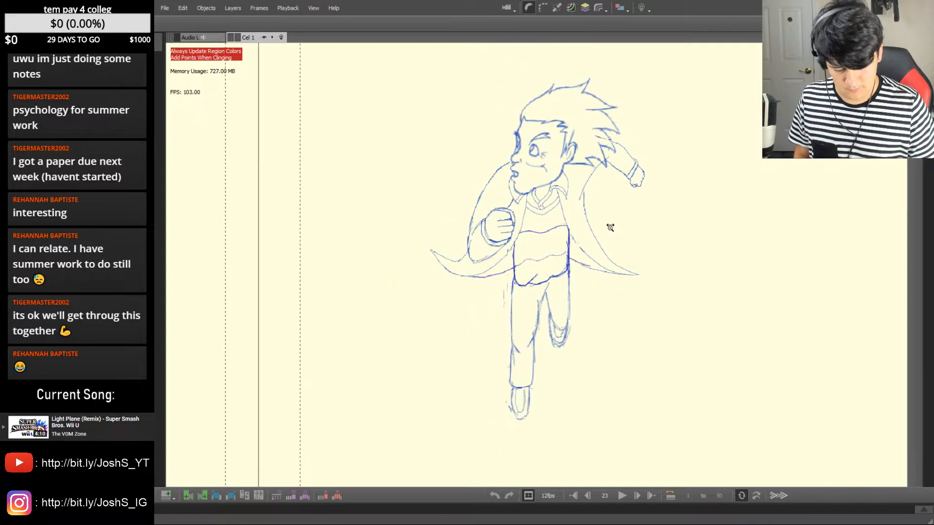
click(622, 496)
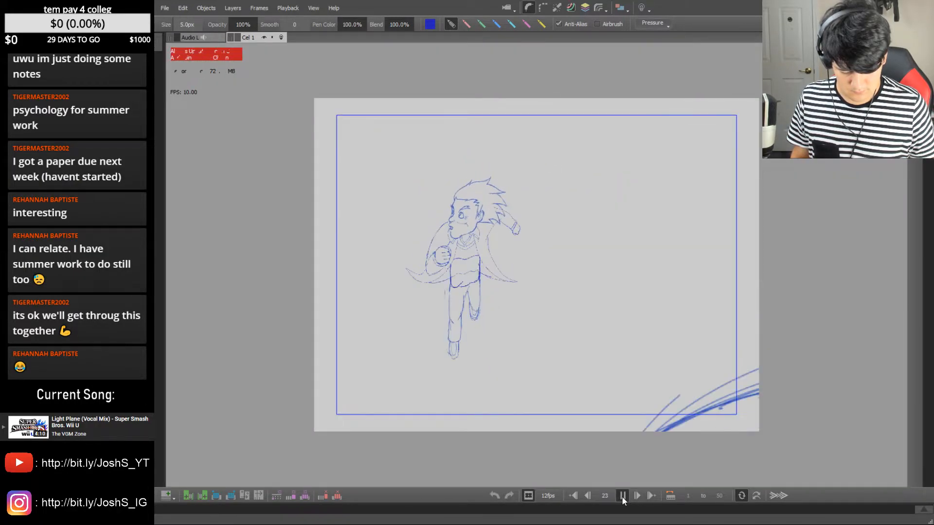
click(622, 496)
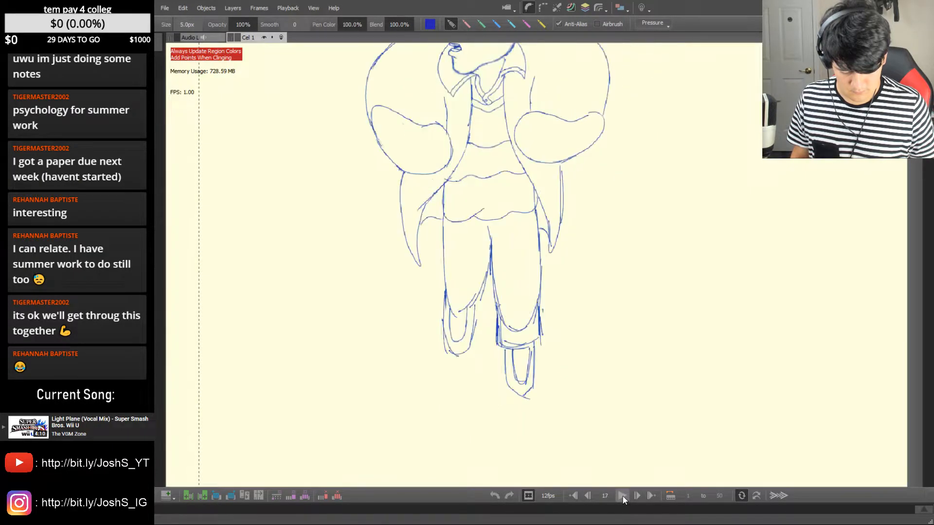
Lasso both legs on frame 23, nudge them slightly sideways under the shirt and release the selection
key(l)
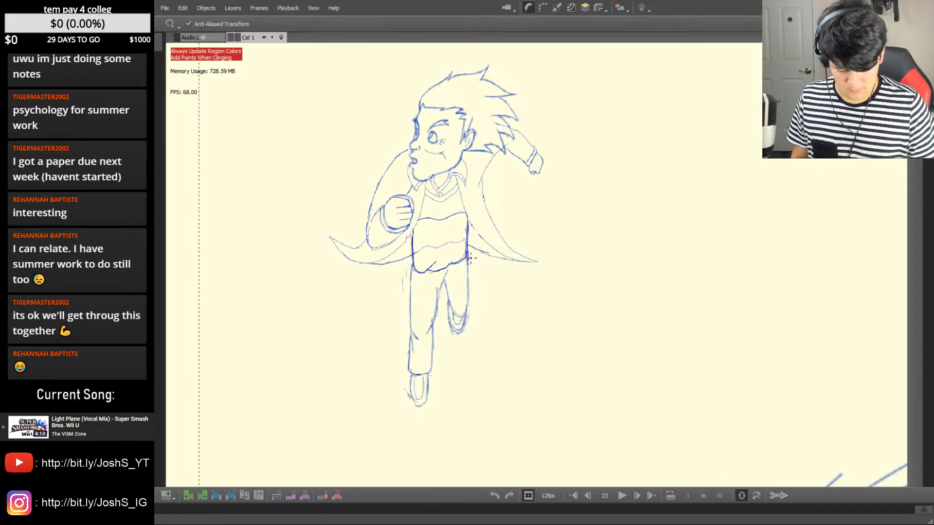
mouse_move(391, 306)
mouse_down()
mouse_move(496, 354)
mouse_move(516, 346)
mouse_up()
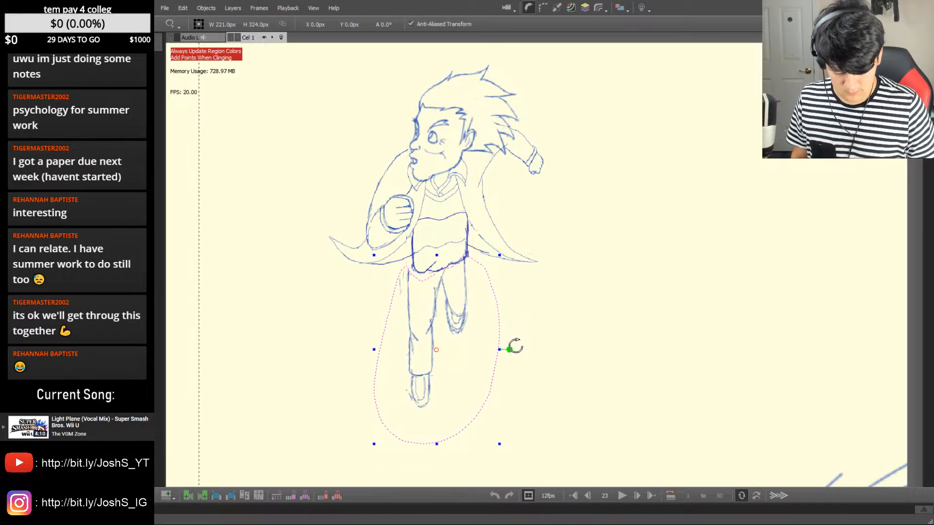
drag(463, 359, 466, 360)
click(505, 334)
Compare the shifted legs with the preceding frames back to frame 19, and play the animation to check them
key(Left)
key(Right)
key(Left)
key(Left)
key(Left)
key(Left)
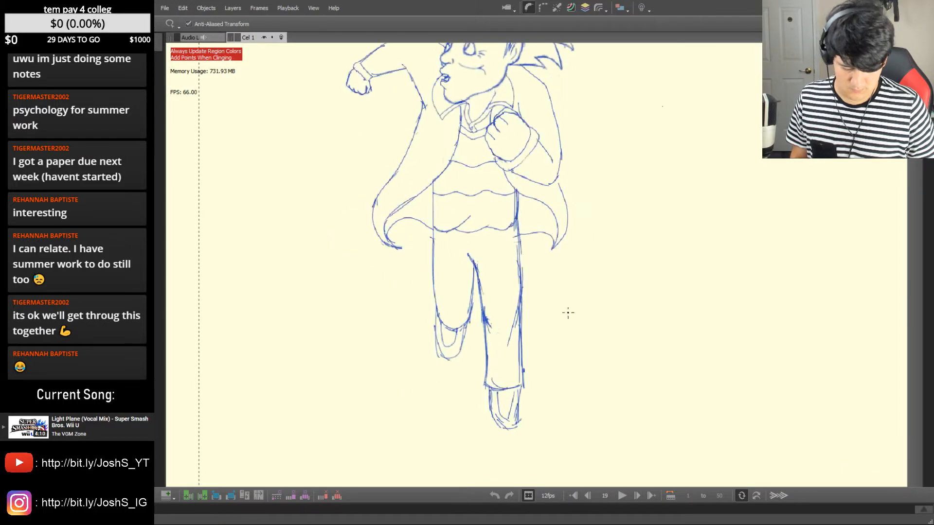
click(622, 495)
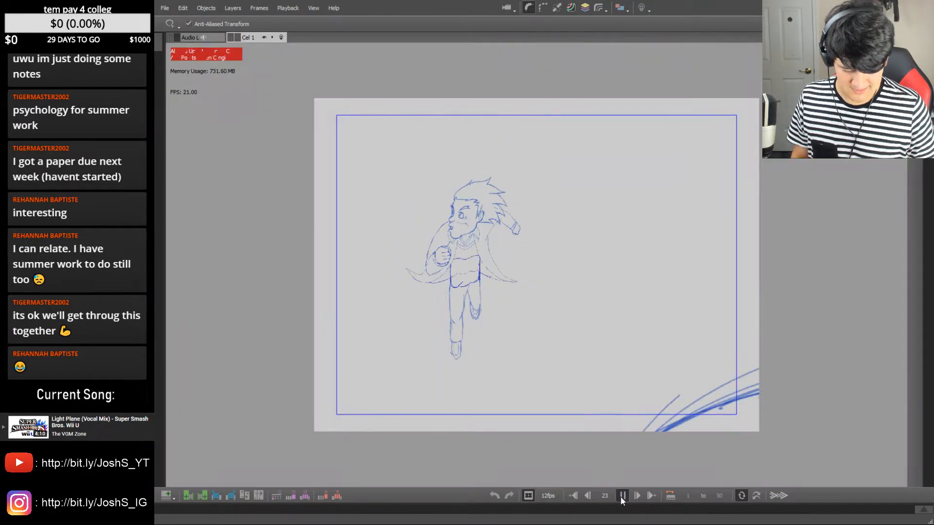
click(621, 497)
click(621, 497)
click(621, 497)
Erase the shirt's side edge below the raised fist on frame 23 and redraw it as one clean line
key(Right)
key(Right)
key(Right)
key(Right)
key(Right)
key(Left)
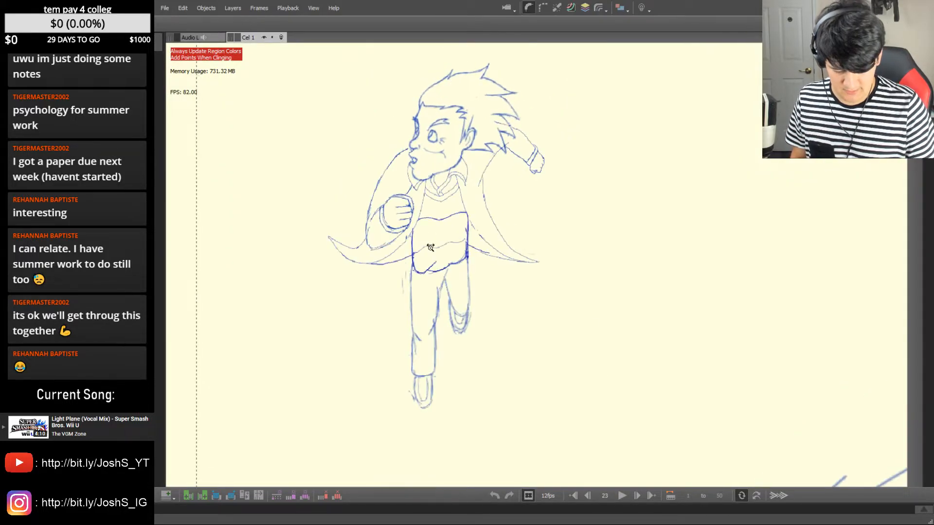
scroll(429, 247, up, 3)
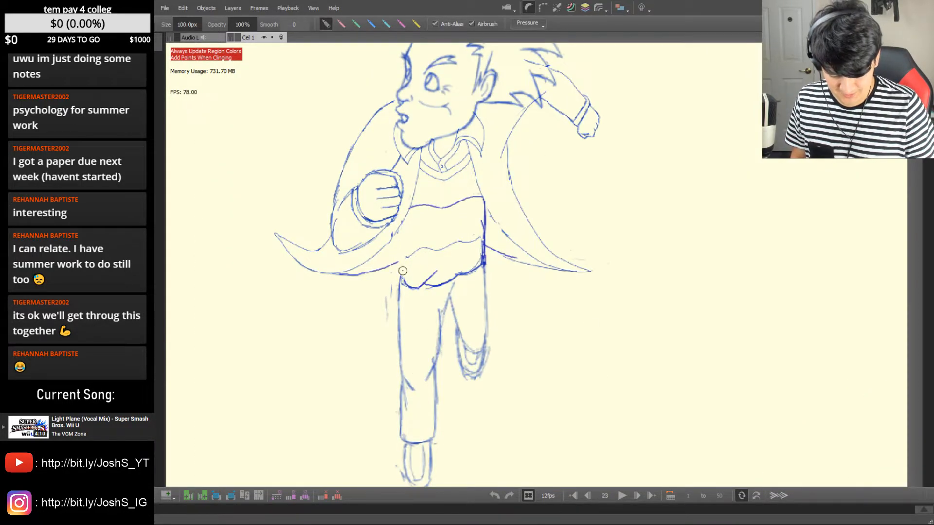
key(b)
drag(401, 221, 402, 277)
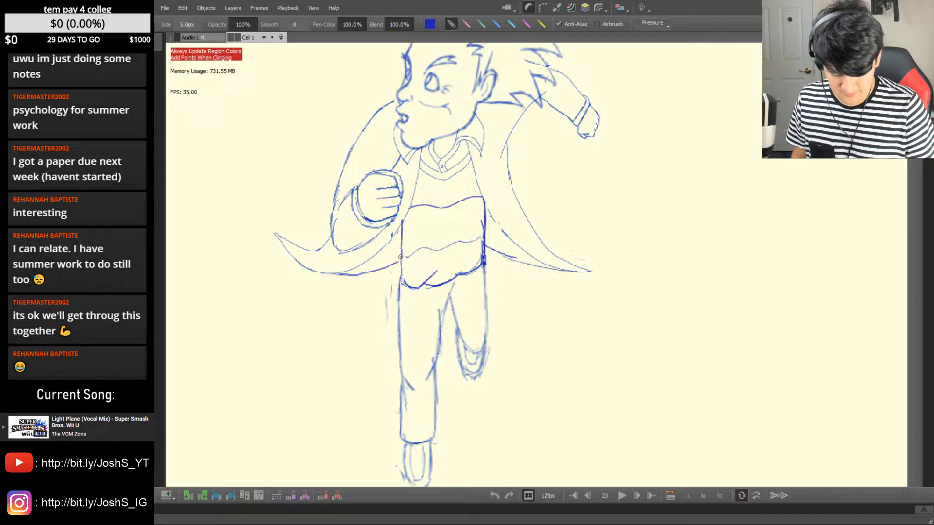
Erase the opposite shirt side on frame 23, away from the raised fist, and redraw it down to the hem
key(e)
mouse_move(486, 214)
mouse_down()
mouse_move(485, 258)
mouse_move(484, 235)
mouse_up()
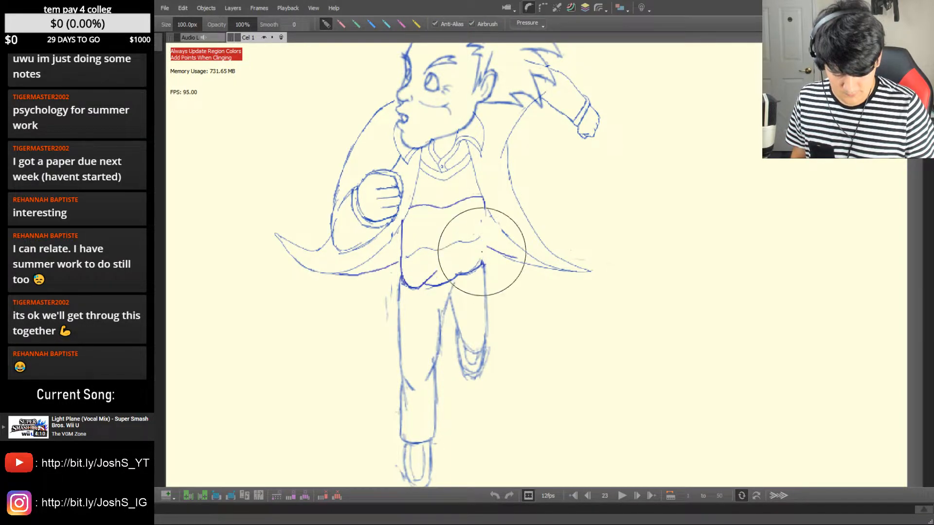
key(b)
drag(484, 258, 486, 212)
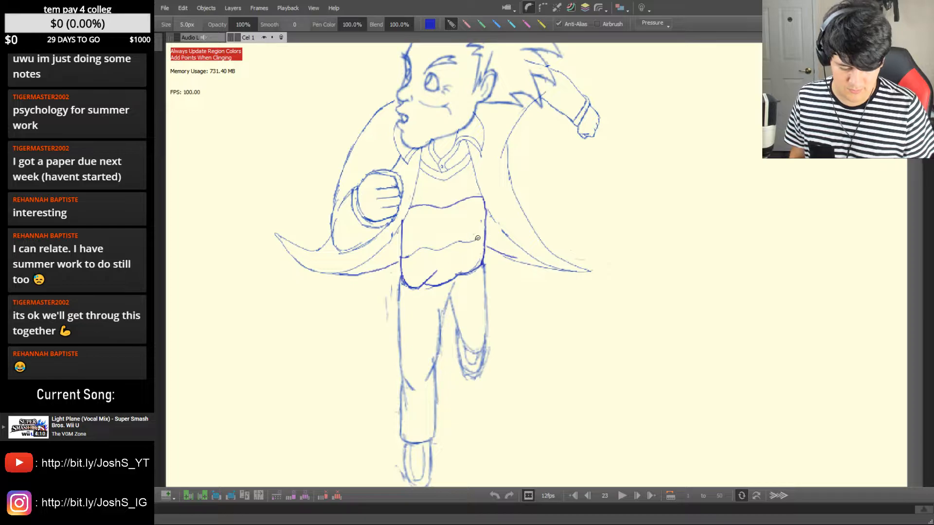
Compare the cleaned shirt sides on frame 23 with the following frames and the earlier ones back to frame 19
key(Right)
key(Right)
key(Left)
key(Left)
key(Left)
key(Left)
key(Left)
key(Left)
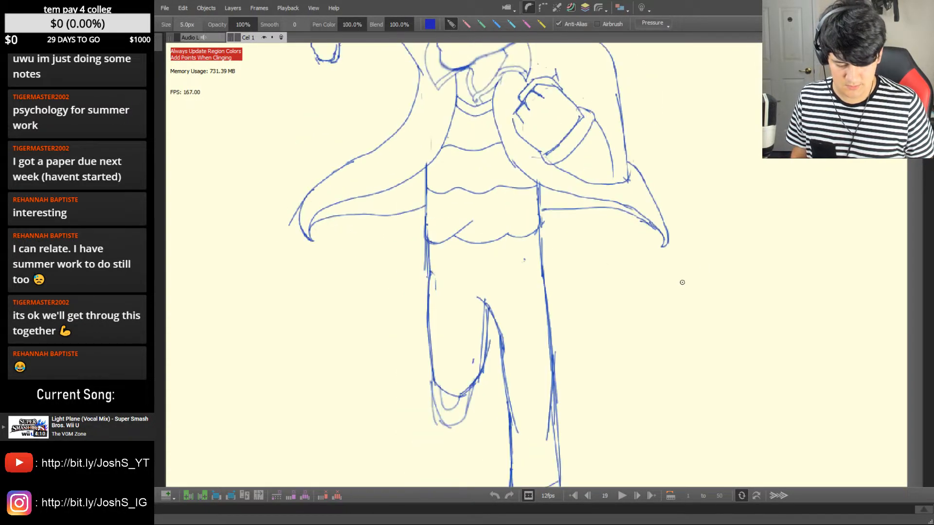
drag(682, 281, 642, 315)
key(b)
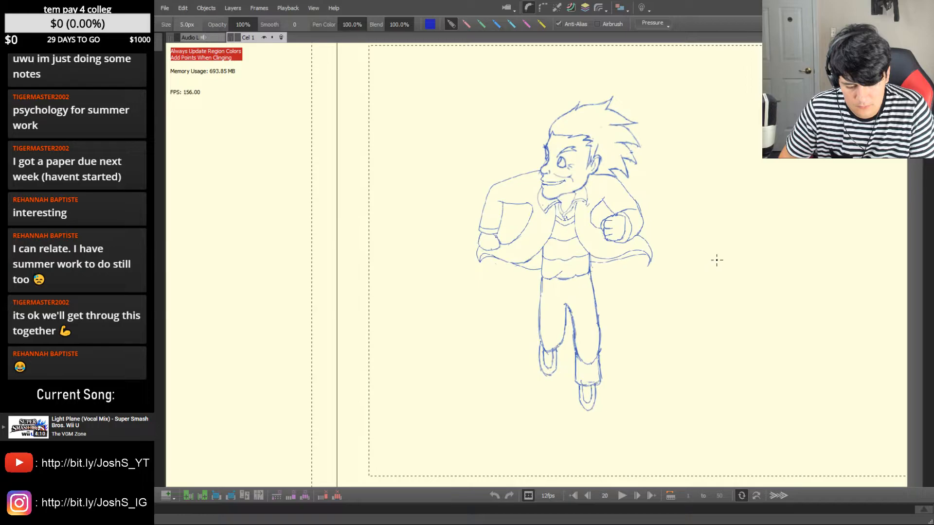
Flip back and forth through the run cycle up to frame 24 to examine the body poses and the head-only frame
key(Right)
key(Right)
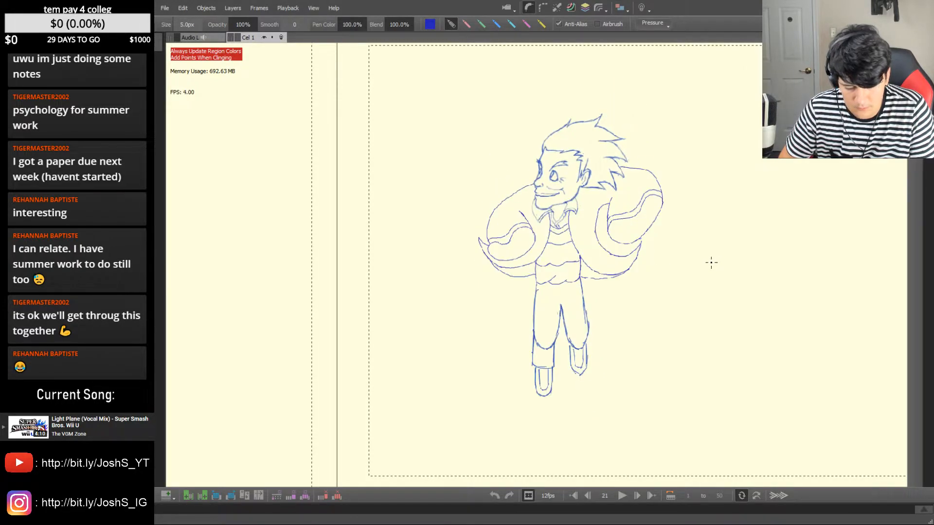
key(Left)
key(Left)
key(Right)
key(Right)
key(Right)
key(Left)
key(Left)
key(Left)
key(Left)
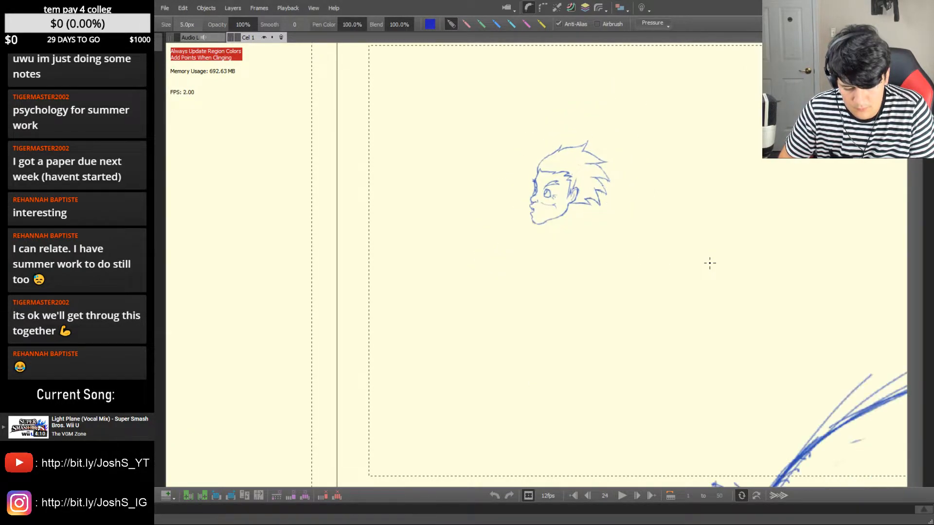
key(Right)
key(Right)
key(Right)
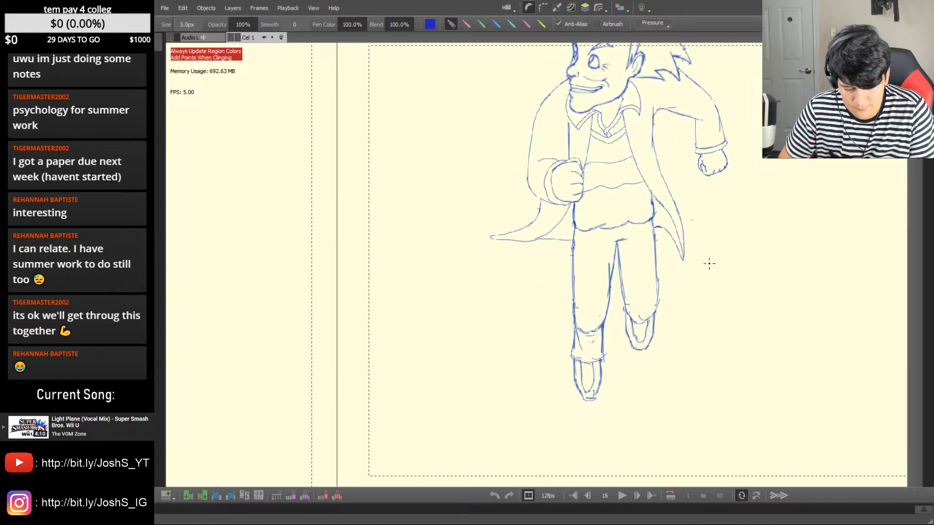
key(Right)
key(Right)
key(Left)
key(Left)
key(Left)
key(Left)
key(Left)
key(Left)
key(Left)
key(Left)
key(Left)
key(Right)
key(Right)
key(Right)
key(Right)
key(Right)
key(Right)
key(Right)
key(Right)
key(Right)
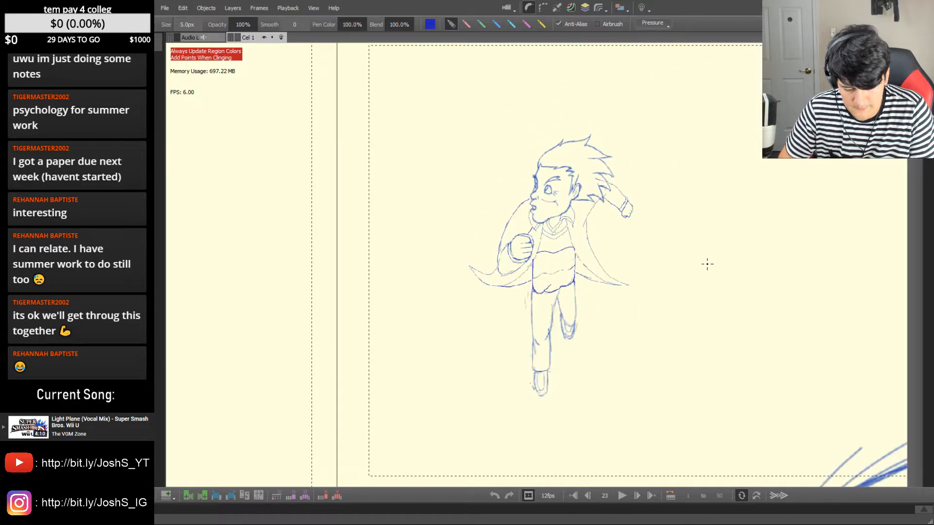
key(Left)
key(Left)
key(Left)
key(Left)
key(Left)
key(Left)
key(Left)
key(Left)
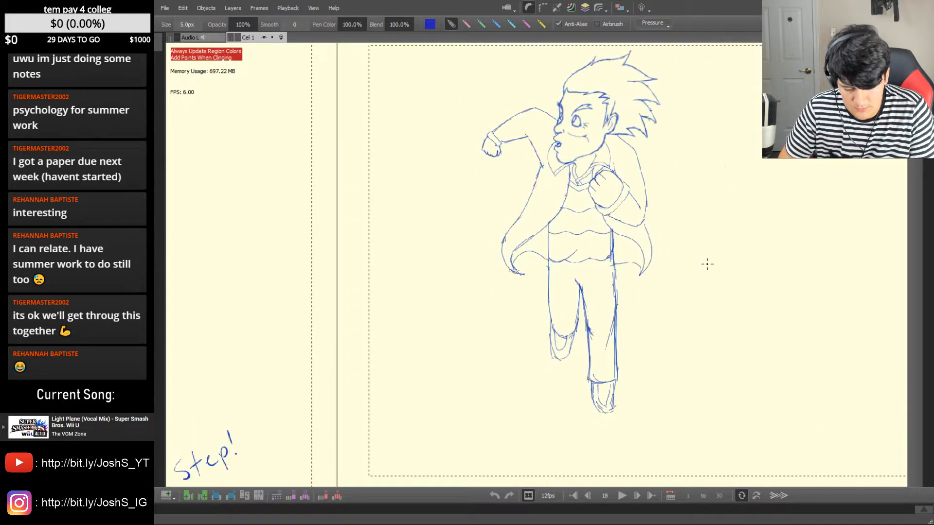
Lasso the character's whole body below the head on frame 16 and copy it
drag(728, 200, 712, 226)
drag(712, 226, 626, 264)
key(l)
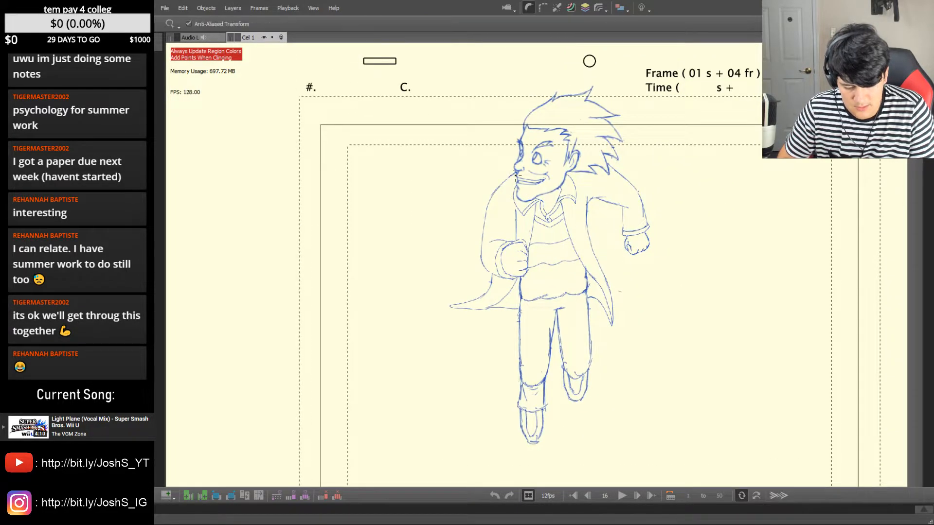
mouse_move(515, 170)
mouse_down()
mouse_move(473, 205)
mouse_move(445, 332)
mouse_move(471, 437)
mouse_move(585, 450)
mouse_move(662, 187)
mouse_up()
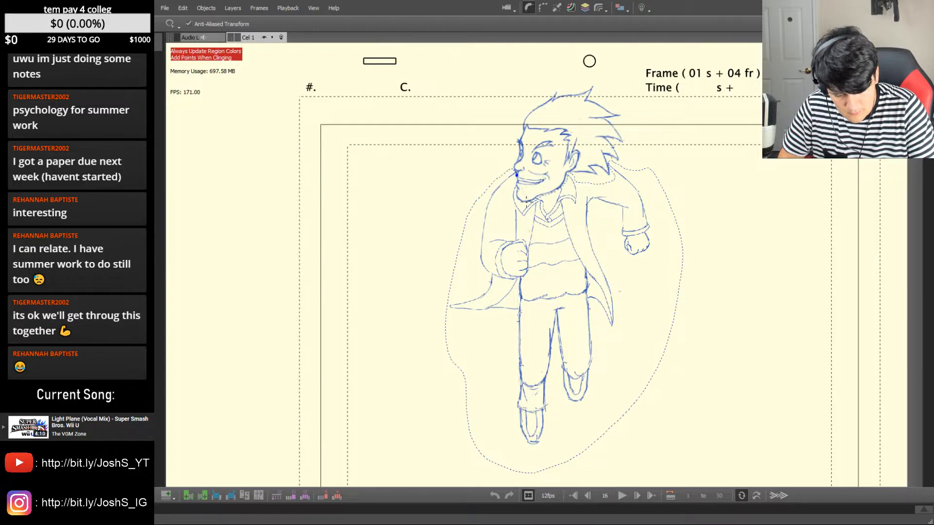
drag(512, 181, 510, 165)
key(ctrl+v)
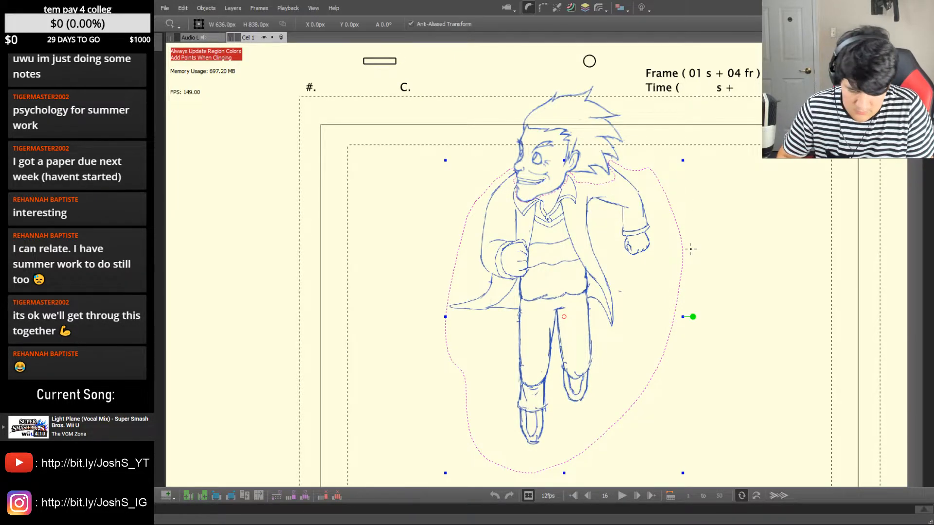
Paste the copied body onto frame 24 and scale it down to about 372 × 491 px under the smaller head
key(Right)
key(Right)
key(Right)
key(Right)
key(Right)
key(Right)
key(Right)
key(Right)
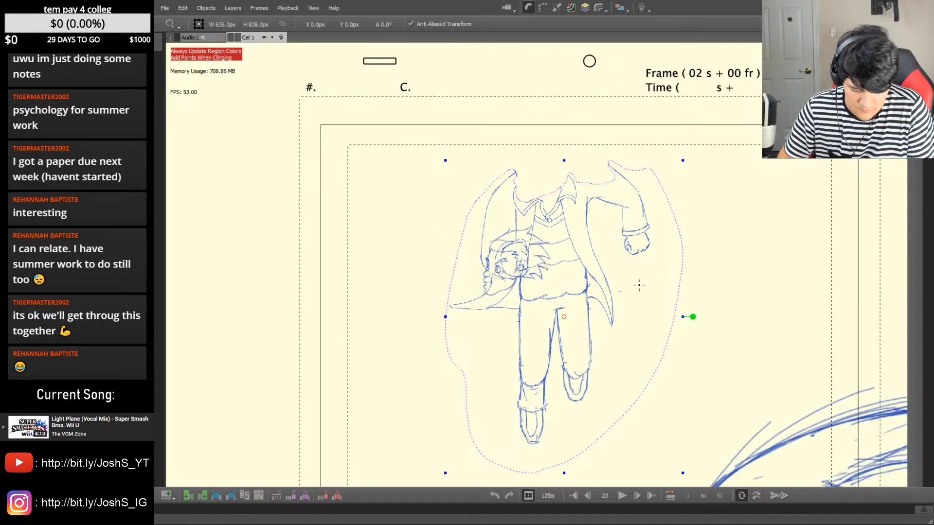
mouse_move(665, 290)
mouse_down()
mouse_move(693, 259)
mouse_move(695, 233)
mouse_up()
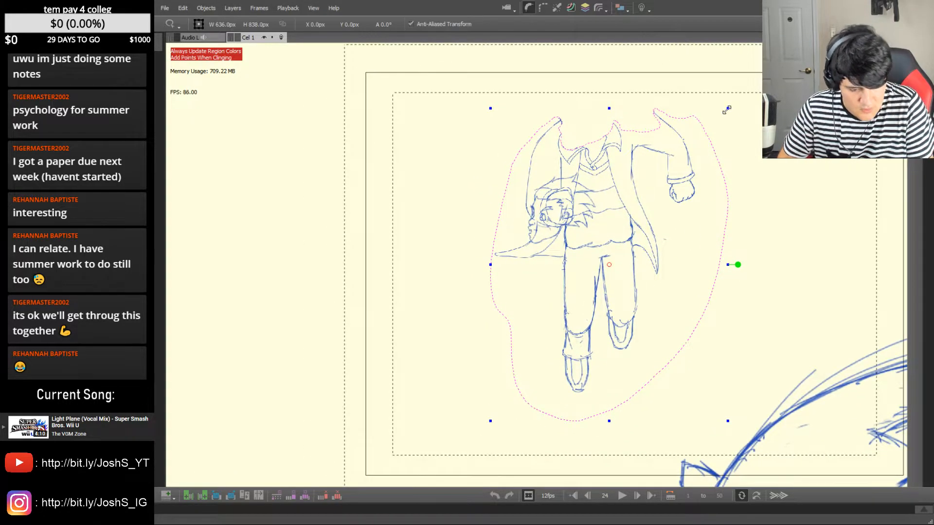
drag(728, 109, 675, 167)
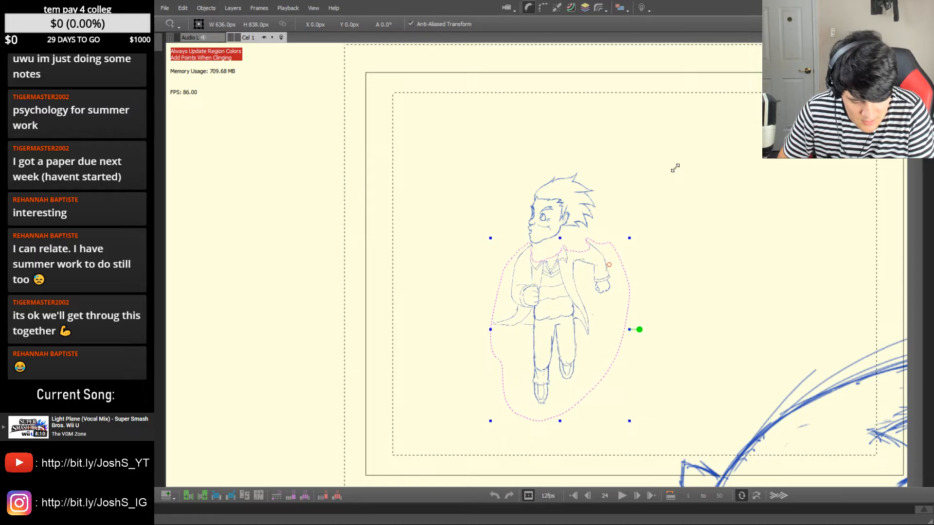
Using frame 23 as reference, reduce the pasted body to about 350 × 462 px and move it up to the neck
key(Left)
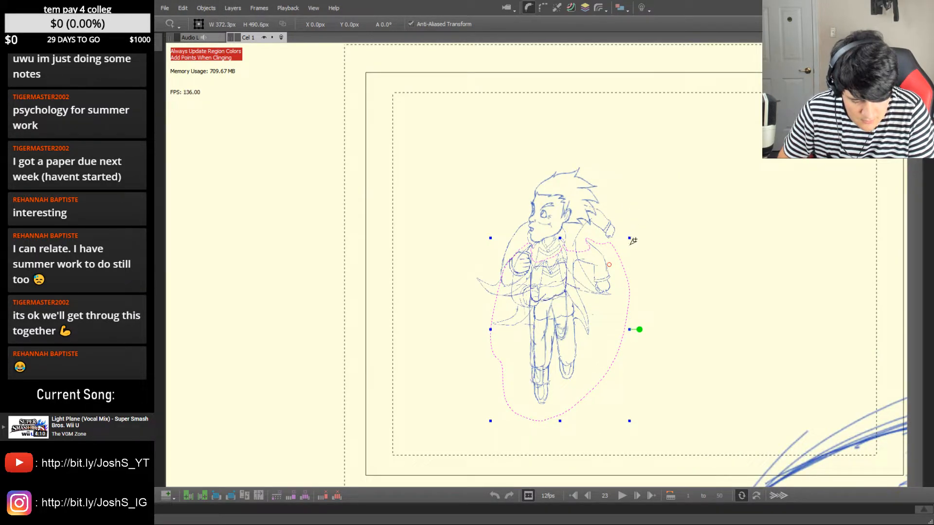
drag(630, 239, 626, 243)
drag(581, 315, 579, 284)
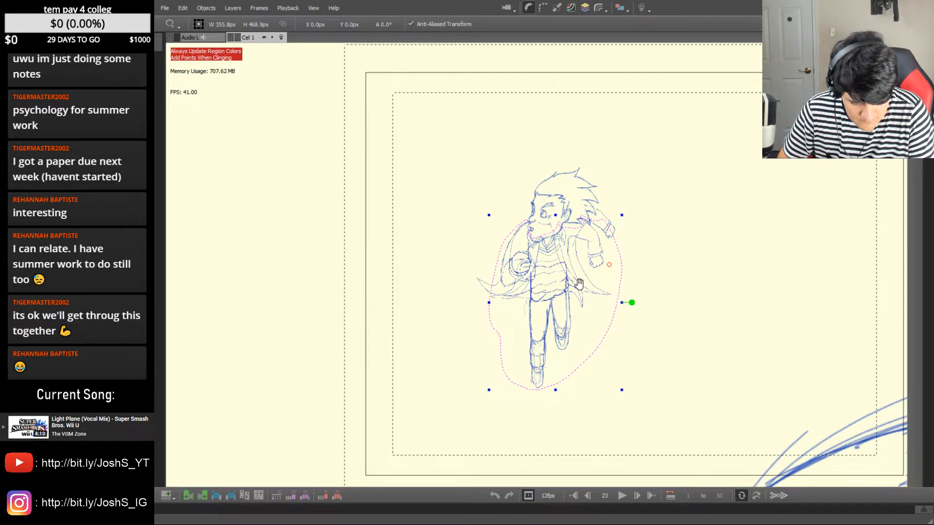
drag(579, 284, 580, 284)
mouse_move(622, 390)
mouse_down()
mouse_move(629, 403)
mouse_move(621, 389)
mouse_up()
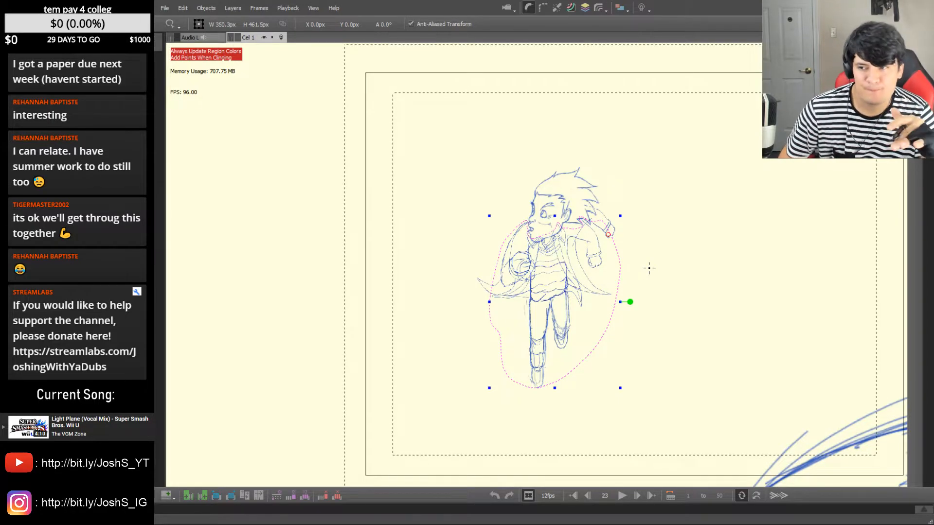
Check the pasted body against the neighbouring frames and enlarge it on frame 24 to about 355 × 469 px
key(Right)
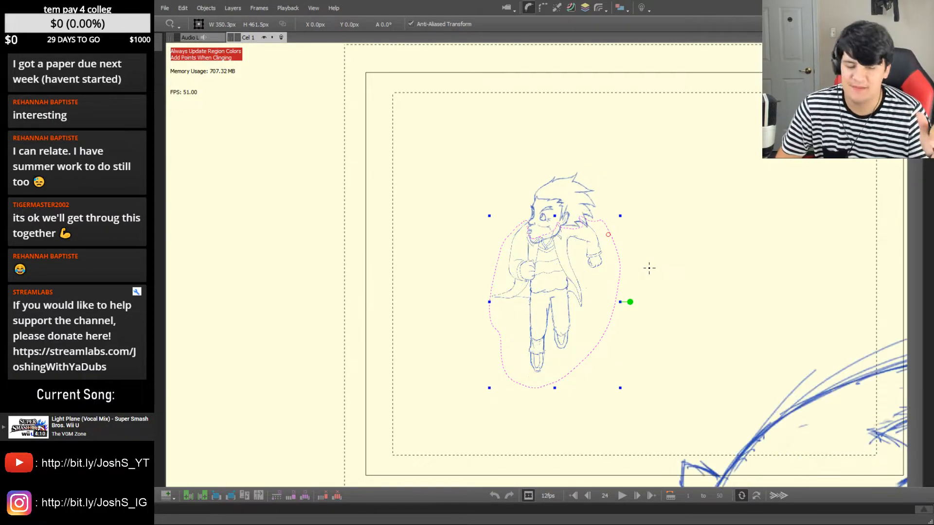
key(Right)
key(Left)
key(Left)
key(Right)
key(Right)
key(Left)
key(Right)
key(Left)
key(Right)
key(Left)
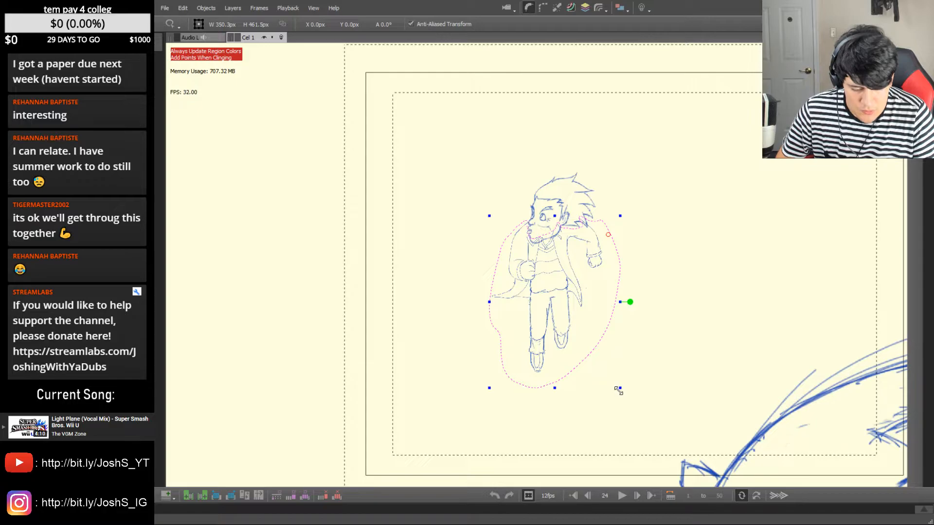
drag(621, 388, 622, 390)
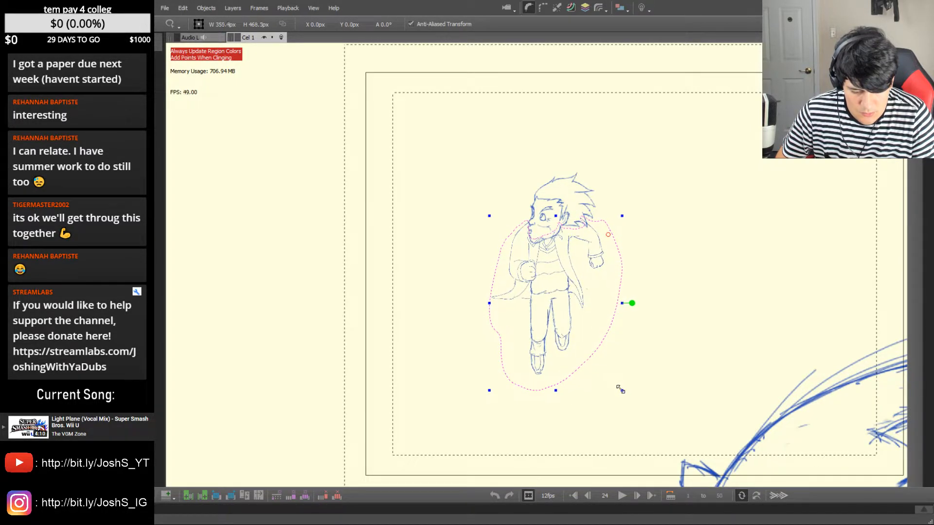
Flip between frame 24 and the preceding frames to check the pasted body's size and placement
key(Left)
key(Left)
key(Left)
key(Right)
key(Right)
key(Right)
key(Left)
key(Left)
key(Right)
key(Right)
key(Left)
key(Left)
key(Right)
key(Right)
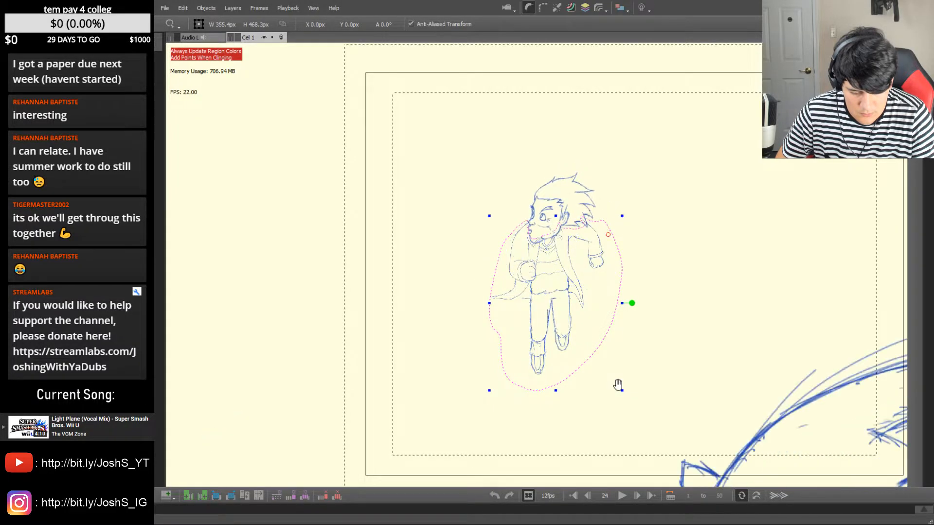
Using frame 23 as reference, enlarge the pasted body to about 364 × 480 px and shift it slightly left
key(Left)
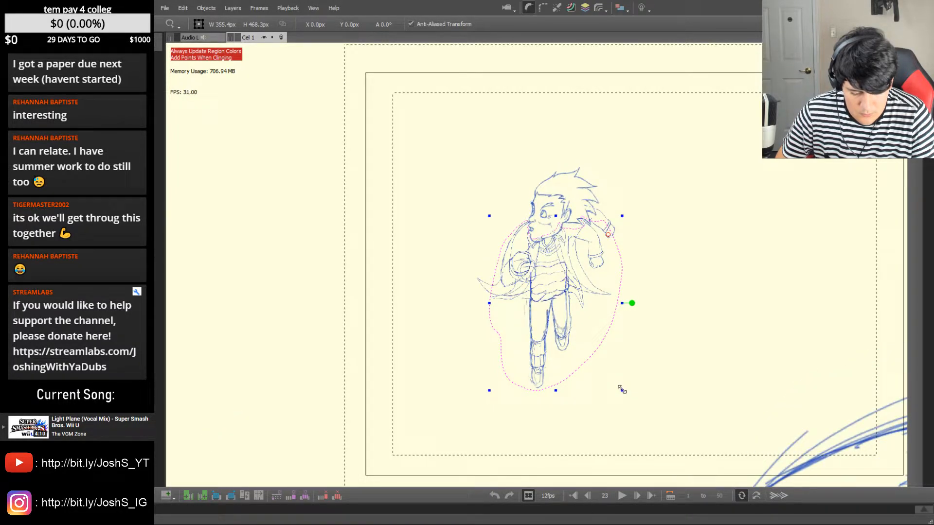
drag(620, 387, 625, 395)
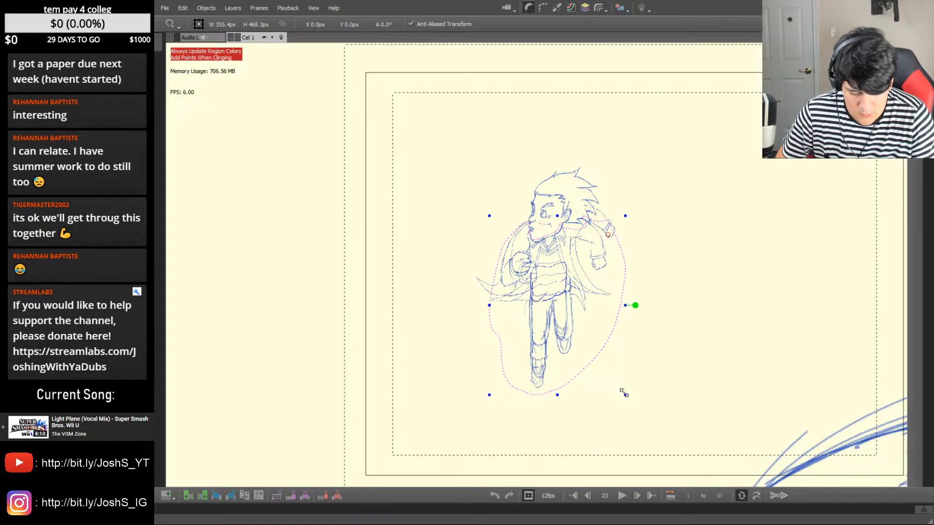
drag(597, 343, 595, 343)
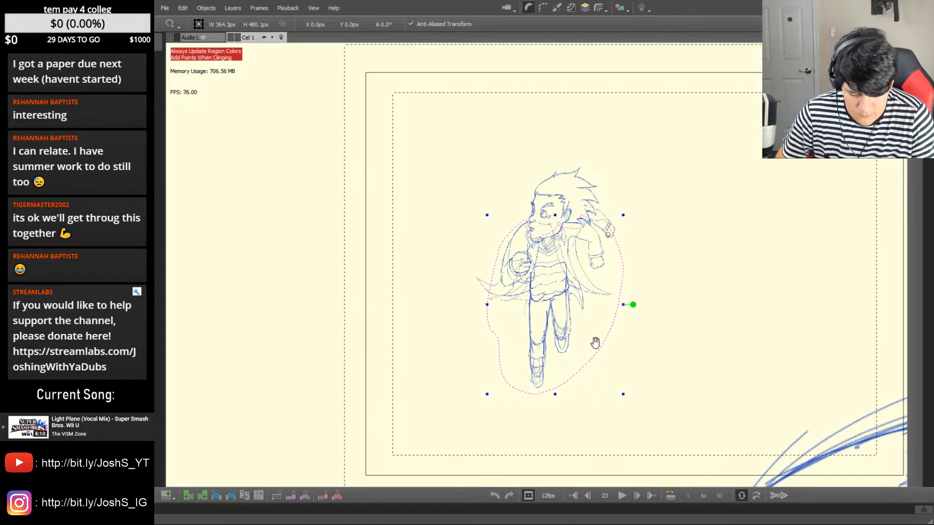
key(Left)
key(Right)
key(Right)
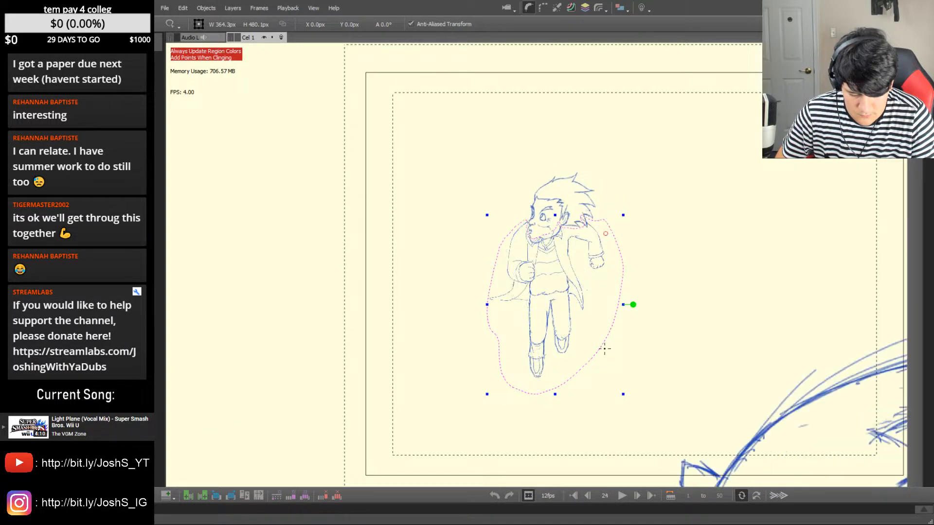
Compare the enlarged body with the poses on the frames before frame 24
key(Left)
key(Left)
key(Left)
key(Left)
key(Right)
key(Right)
key(Right)
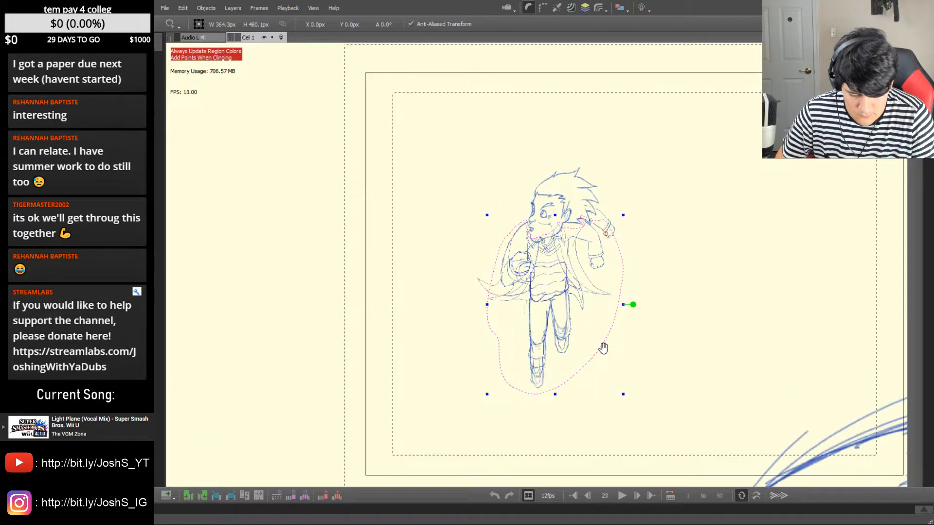
key(Right)
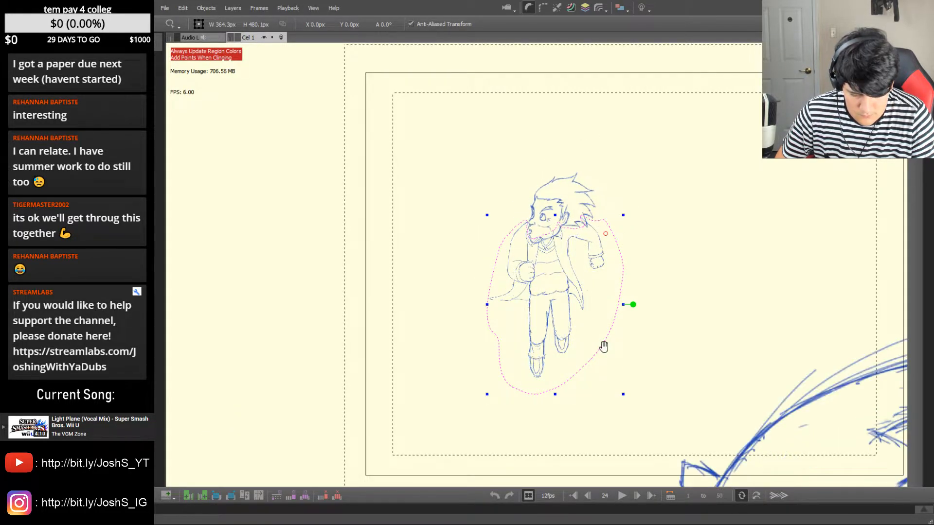
key(Left)
key(Right)
key(Left)
key(Left)
key(Left)
key(Left)
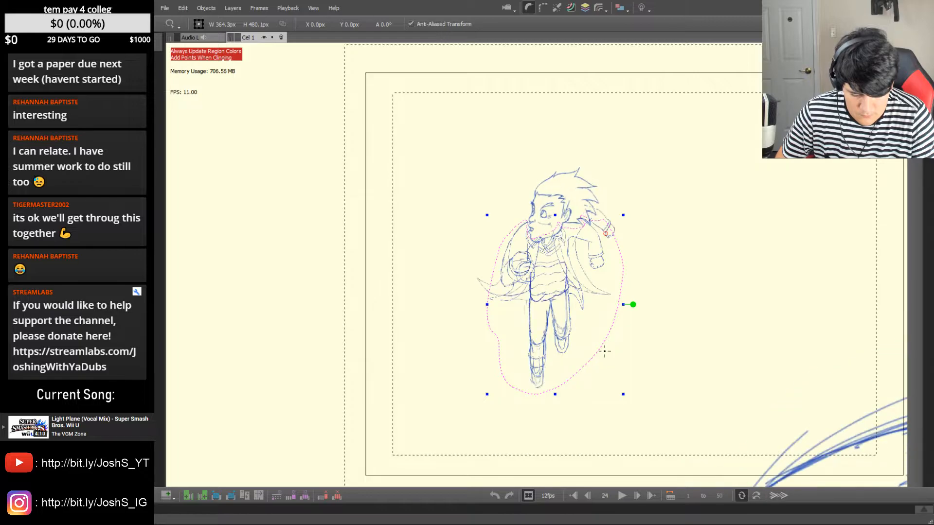
key(Right)
key(Right)
key(Right)
key(Right)
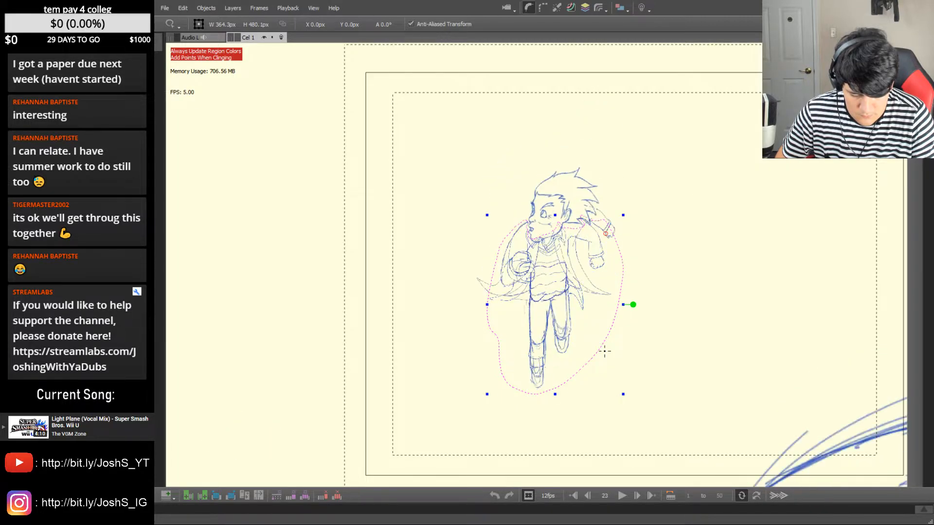
key(Left)
key(Left)
key(Right)
key(Right)
Deselect the body and examine how the run moves from frame to frame around frame 24
click(657, 258)
key(Left)
key(Left)
key(Right)
key(Right)
key(Right)
key(Left)
key(Left)
key(Left)
key(Left)
key(Left)
key(Right)
key(Right)
key(Right)
key(Right)
key(Right)
key(Left)
key(Left)
key(Left)
key(Right)
key(Right)
key(Right)
key(Left)
key(Left)
key(Left)
key(Left)
key(Right)
key(Right)
key(Left)
key(Right)
key(Left)
key(Right)
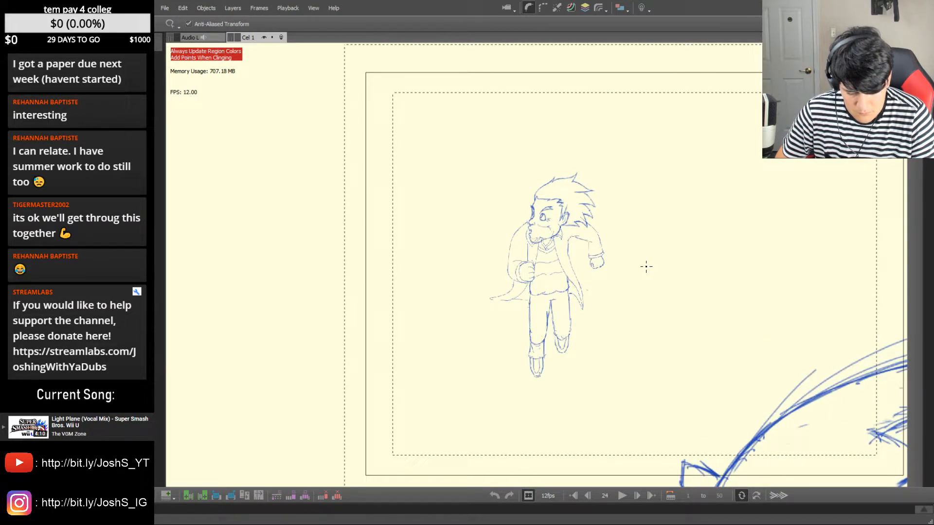
Reselect the body on frame 24 and nudge it slightly down under the head, checking against frame 23
key(ctrl+a)
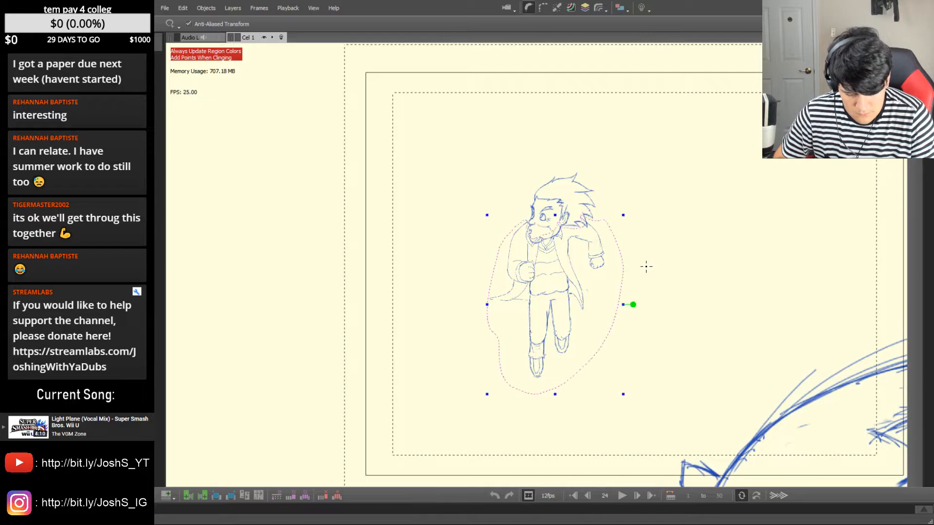
key(Left)
key(Right)
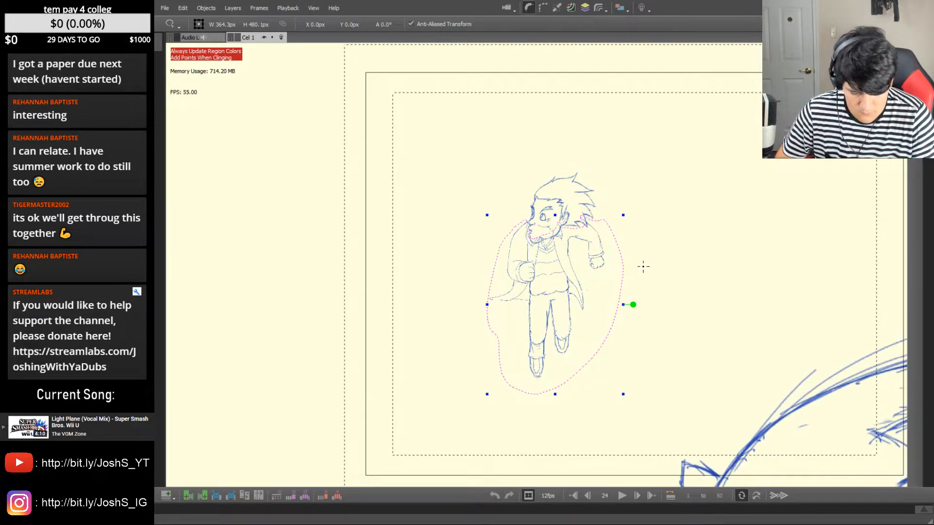
key(Down)
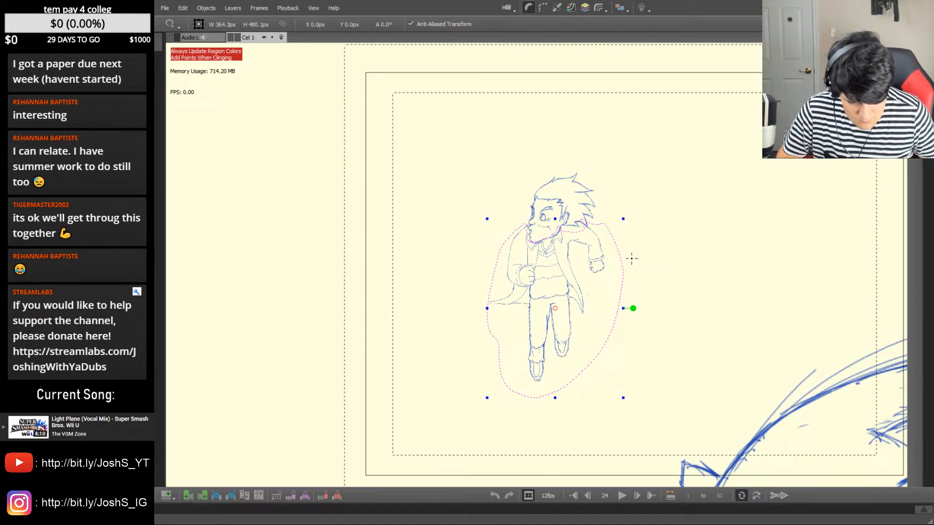
key(Left)
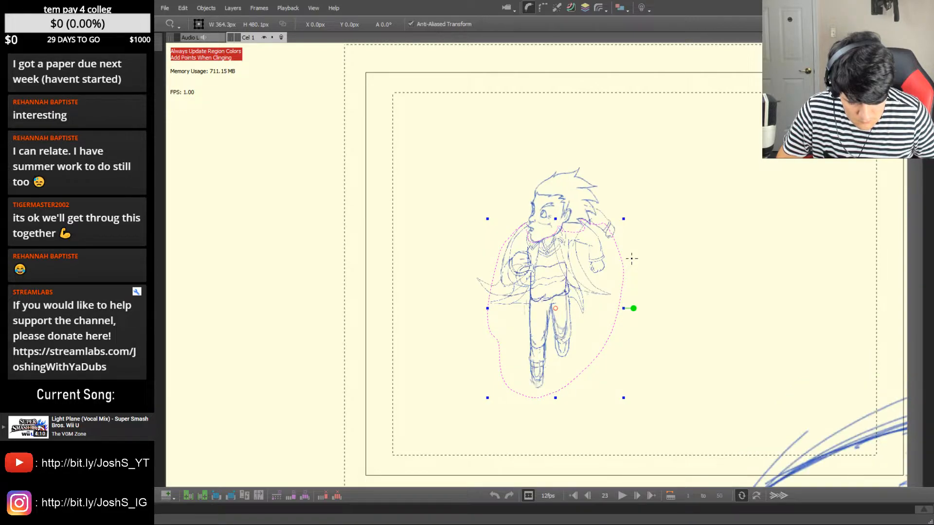
key(Right)
key(Left)
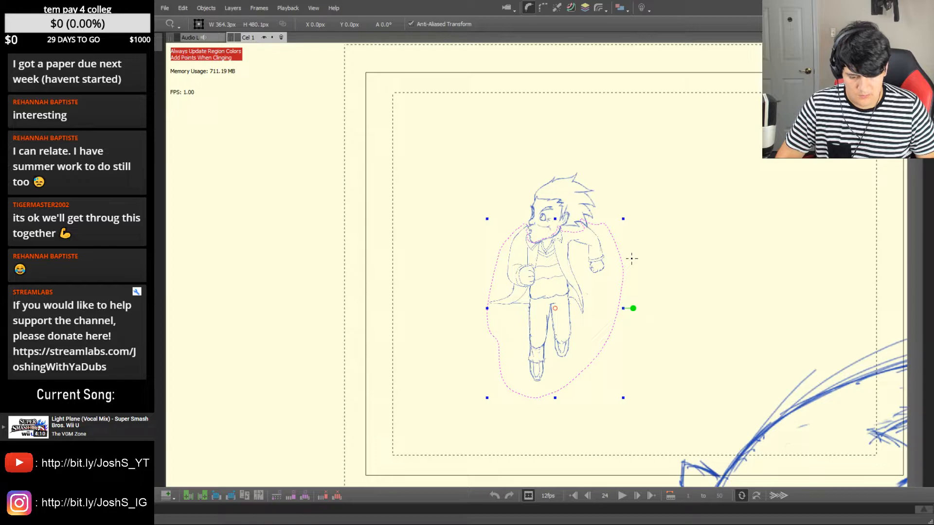
Flip repeatedly through the neighbouring frames to examine the lowered body's height and leg positions
key(Left)
key(Left)
key(Left)
key(Right)
key(Right)
key(Right)
key(Left)
key(Right)
key(Left)
key(Right)
key(Left)
key(Right)
key(Left)
key(Right)
key(Left)
key(Left)
key(Right)
key(Right)
key(Right)
key(Left)
key(Left)
key(Left)
key(Right)
key(Right)
key(Left)
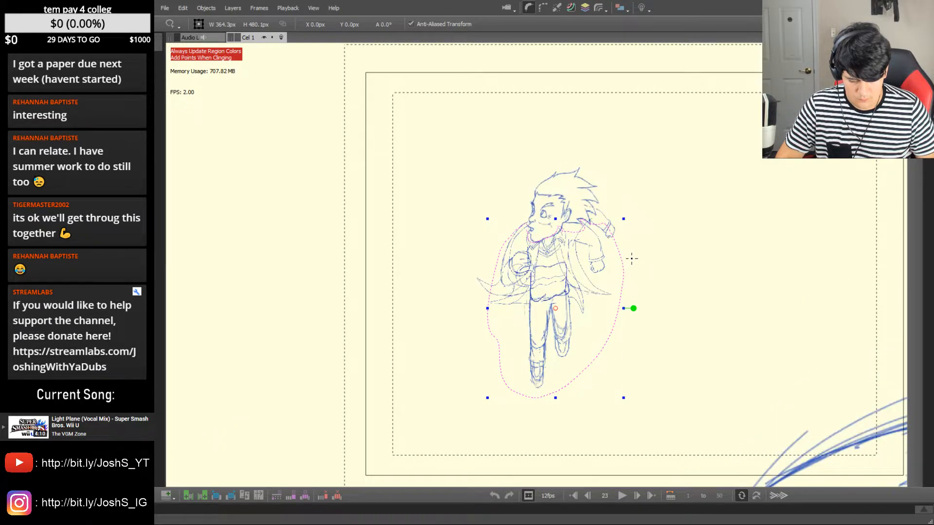
key(Left)
key(Right)
key(Left)
key(Left)
key(Right)
key(Right)
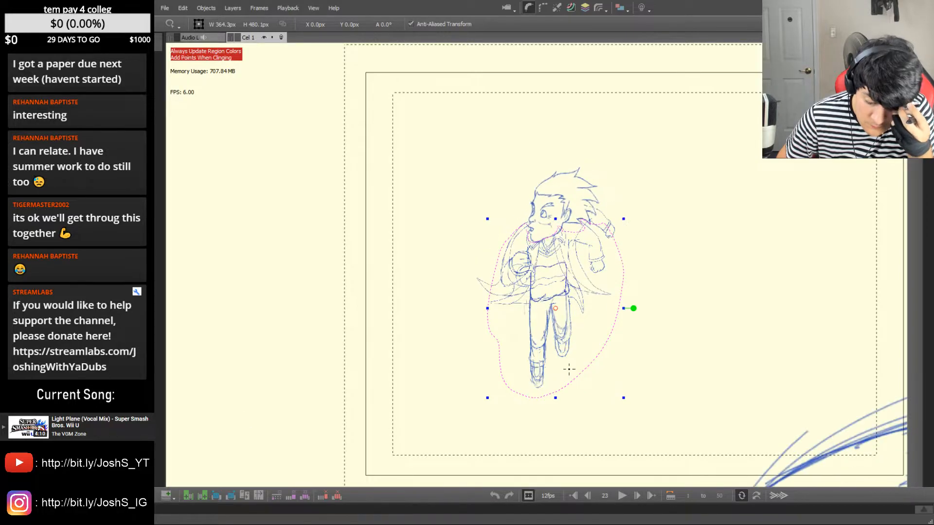
key(Right)
key(Left)
key(Right)
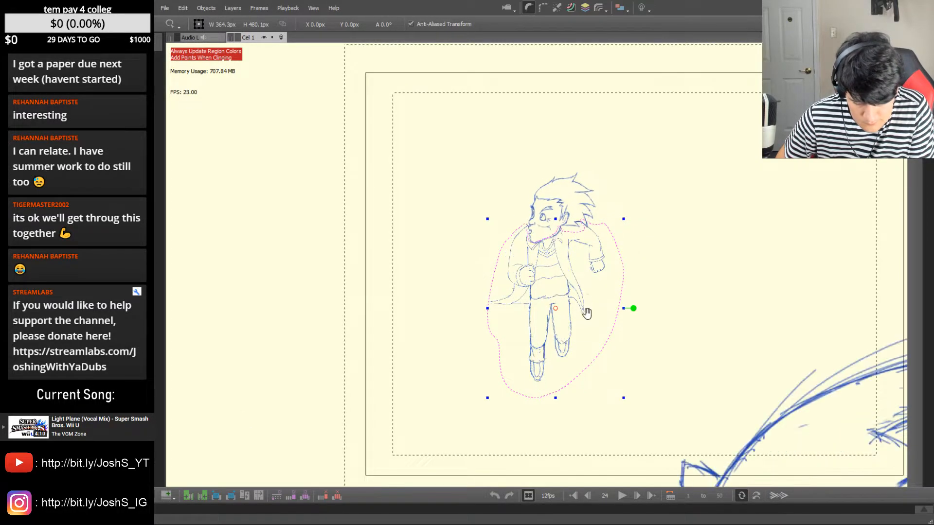
Move the selected body on frame 24 slightly further down and compare it with frames 22 and 23
drag(588, 317, 588, 320)
key(Left)
key(Right)
key(Left)
key(Left)
key(Right)
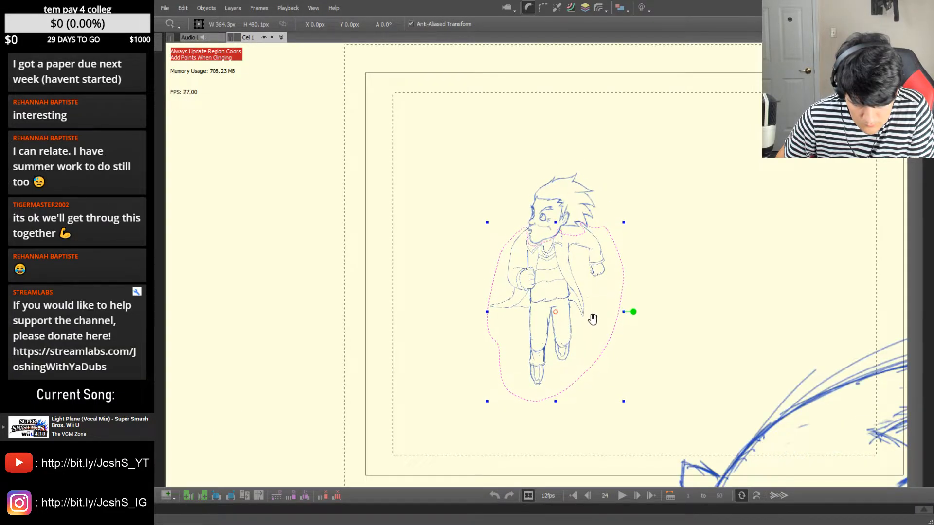
key(Left)
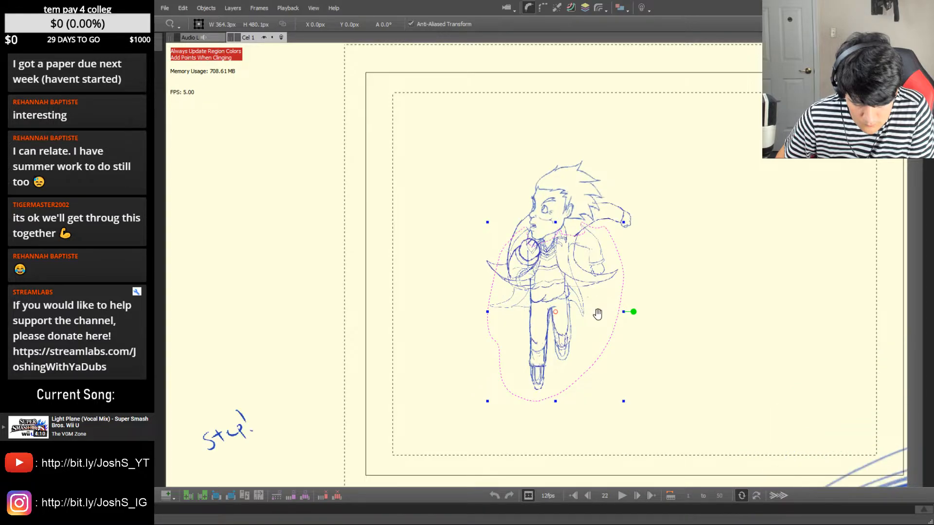
key(Right)
key(Right)
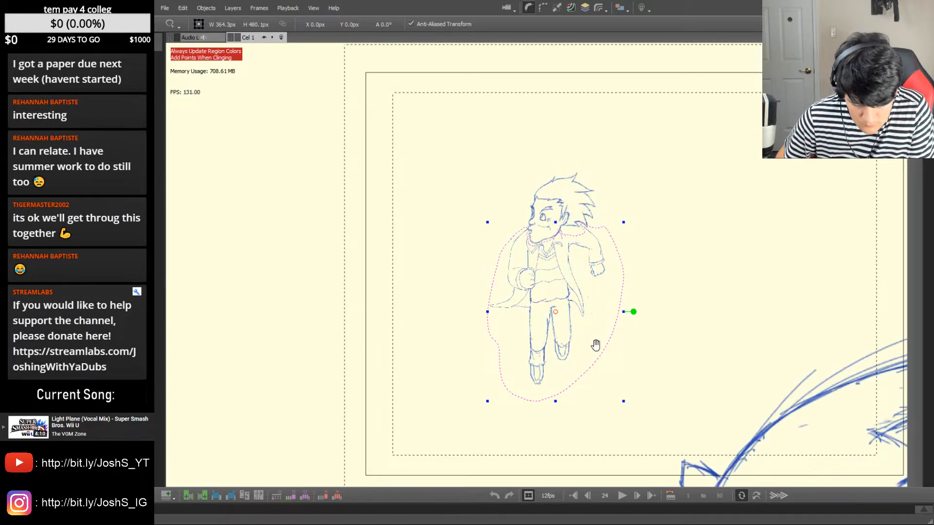
Scale the body on frame 24 to about 357 × 470 px and reposition it under the head
drag(623, 402, 620, 397)
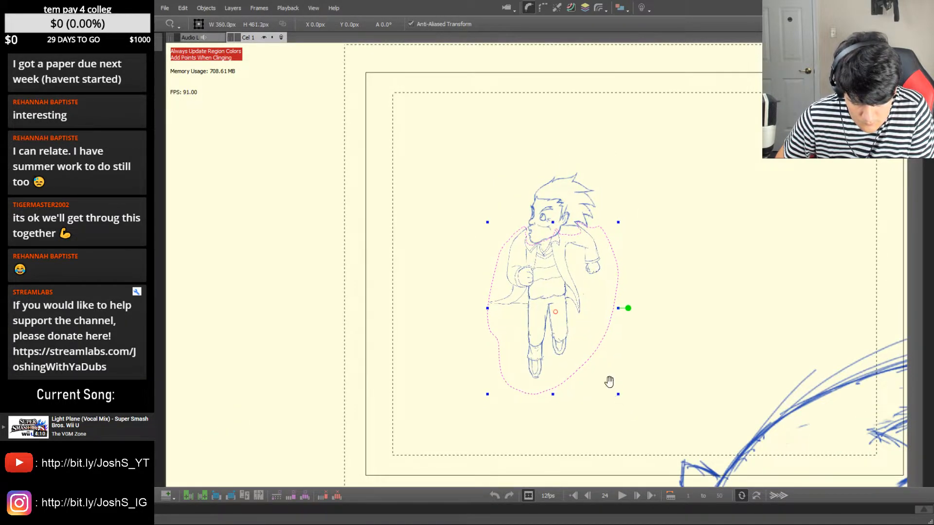
drag(570, 343, 568, 337)
drag(617, 392, 619, 395)
key(Left)
key(Right)
key(Left)
key(Left)
key(Right)
key(Right)
drag(587, 346, 589, 349)
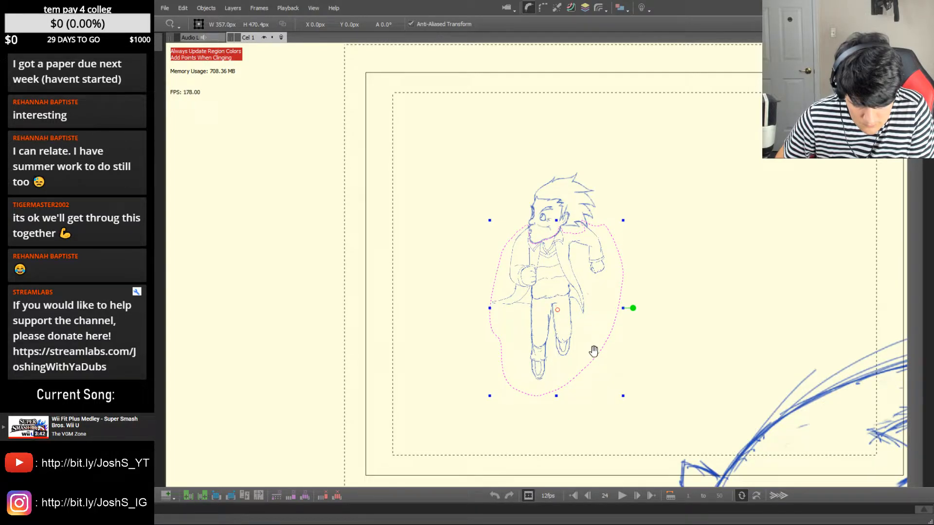
Compare the resized body with the preceding frames to check its size and alignment
key(Left)
key(Left)
key(Left)
key(Right)
key(Right)
key(Right)
key(Left)
key(Left)
key(Right)
key(Right)
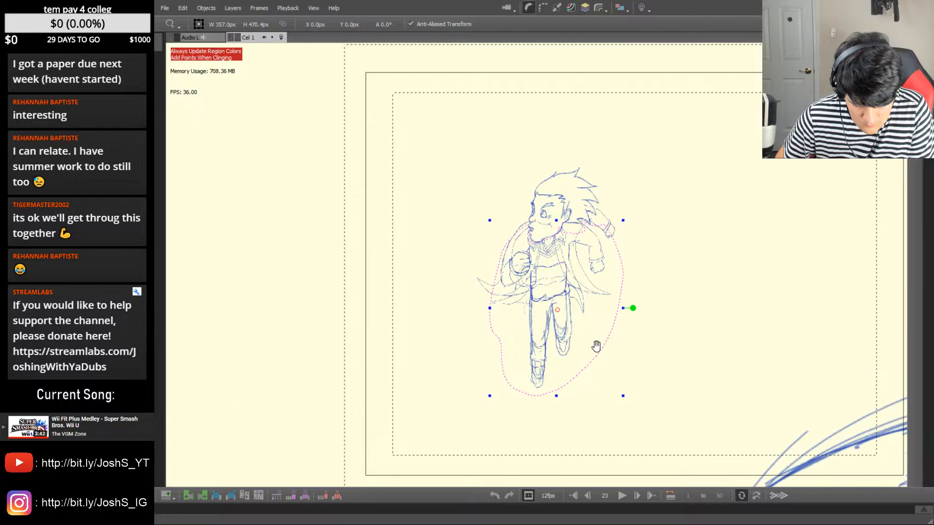
Deselect the resized body and review the run's motion leading into frame 24
click(663, 269)
key(Left)
key(Left)
key(Right)
key(Right)
key(Right)
key(Left)
key(Left)
key(Left)
key(Right)
key(Right)
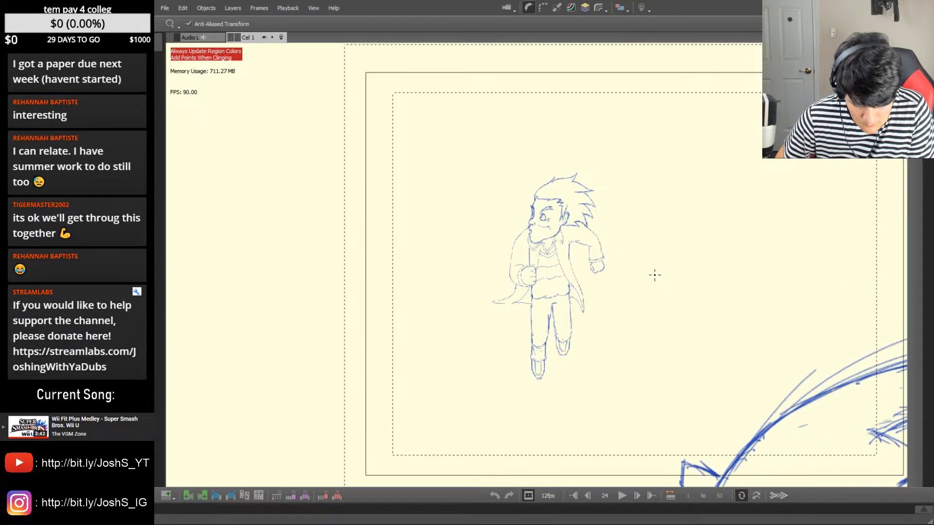
Erase the stray shoulder line that runs into the face near the mouth on frame 24
key(Left)
key(Left)
key(Right)
key(Right)
key(Left)
key(Right)
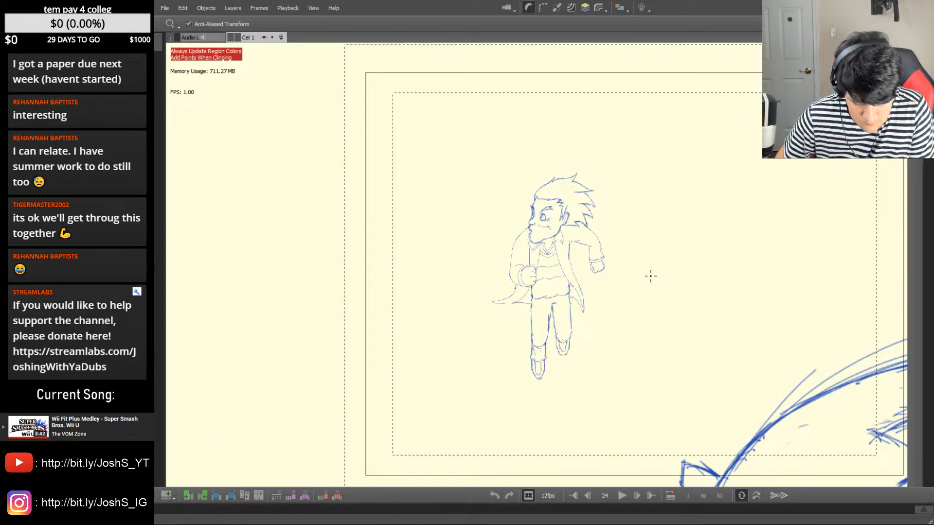
key(ctrl+space)
mouse_move(559, 246)
mouse_down()
mouse_move(566, 194)
mouse_move(621, 298)
mouse_up()
key(space)
key(e)
drag(540, 236, 541, 234)
key(b)
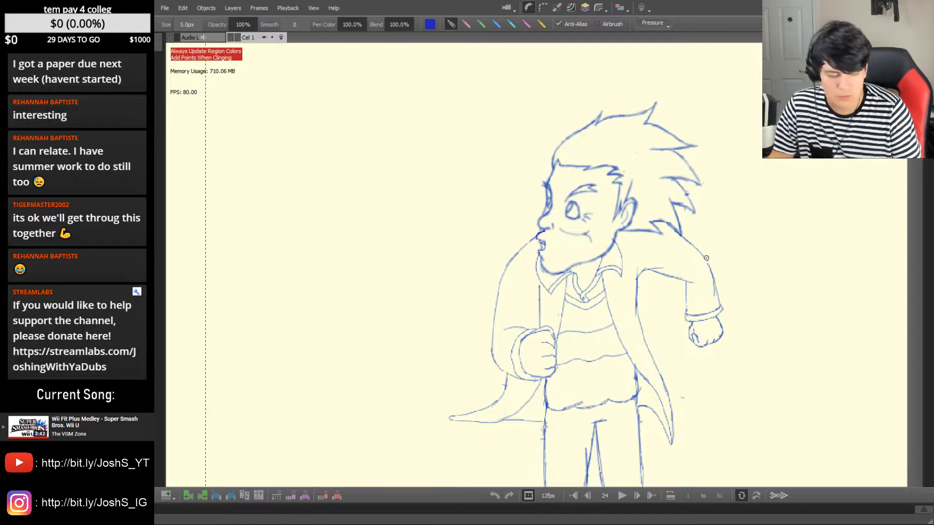
Flip repeatedly through frames 22 to 25 to examine how frame 24's body pose follows the run
scroll(798, 199, down, 2)
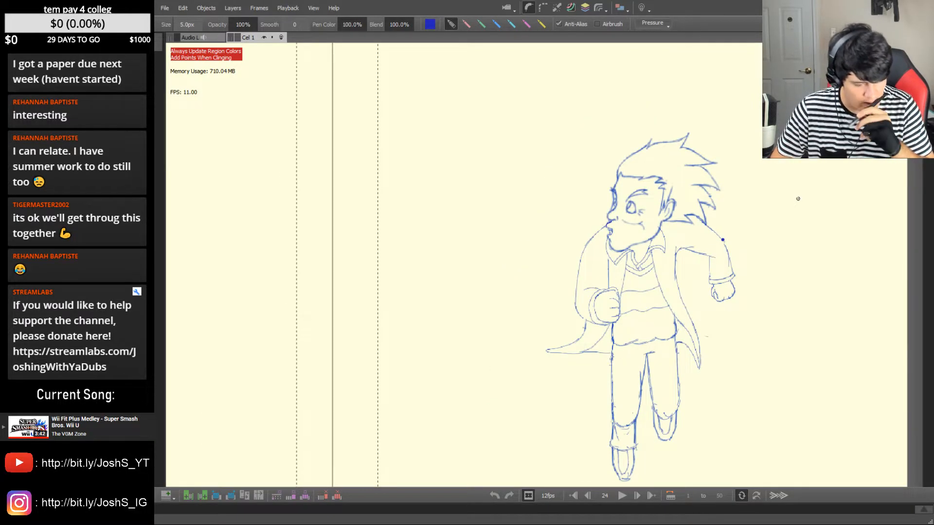
key(Right)
key(Left)
key(Left)
key(Left)
key(Right)
key(Right)
key(Right)
key(Left)
key(Left)
key(Right)
key(Right)
key(Left)
key(Left)
key(Right)
key(Right)
key(Left)
key(Left)
key(Left)
key(Right)
key(Right)
key(Right)
key(Left)
key(Left)
key(Right)
key(Left)
key(Left)
key(Right)
key(Right)
key(Right)
key(Left)
key(Left)
key(Left)
key(Right)
key(Right)
key(Right)
key(Left)
key(Left)
key(Left)
key(Right)
key(Right)
key(Right)
key(Left)
key(Left)
key(Left)
key(Right)
key(Right)
key(Right)
key(Left)
key(Left)
key(Left)
key(Right)
key(Right)
key(Right)
key(Left)
Review the wider run motion from frame 18 through frame 25 with the full figure in view
key(space)
key(ctrl+space)
drag(765, 252, 768, 258)
key(Left)
key(Left)
key(Left)
key(Left)
key(Left)
key(Left)
key(Right)
key(Right)
key(Right)
key(Right)
key(Right)
key(Right)
key(Right)
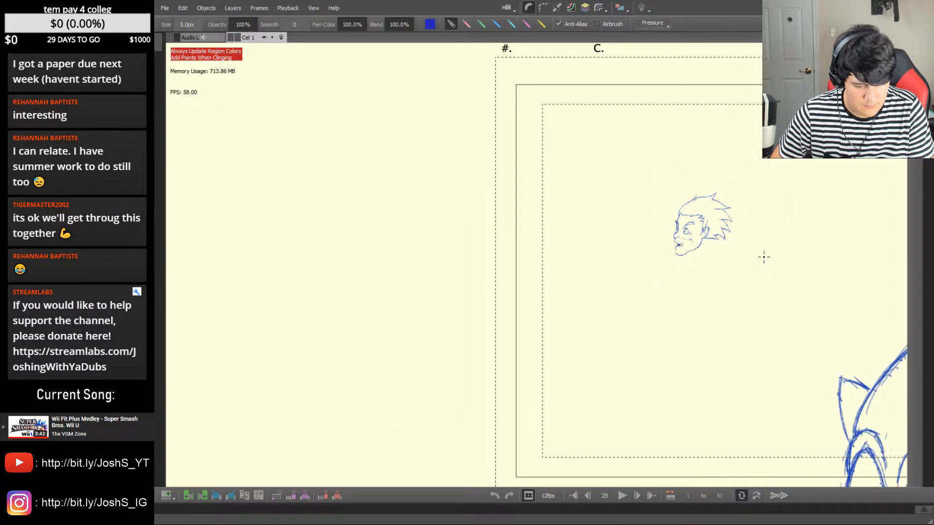
key(Left)
key(Left)
key(Right)
Redraw the front shoulder line so that it meets the face on frame 24 and tidy it with the eraser
key(space)
drag(716, 263, 666, 313)
key(ctrl+space)
drag(660, 298, 669, 291)
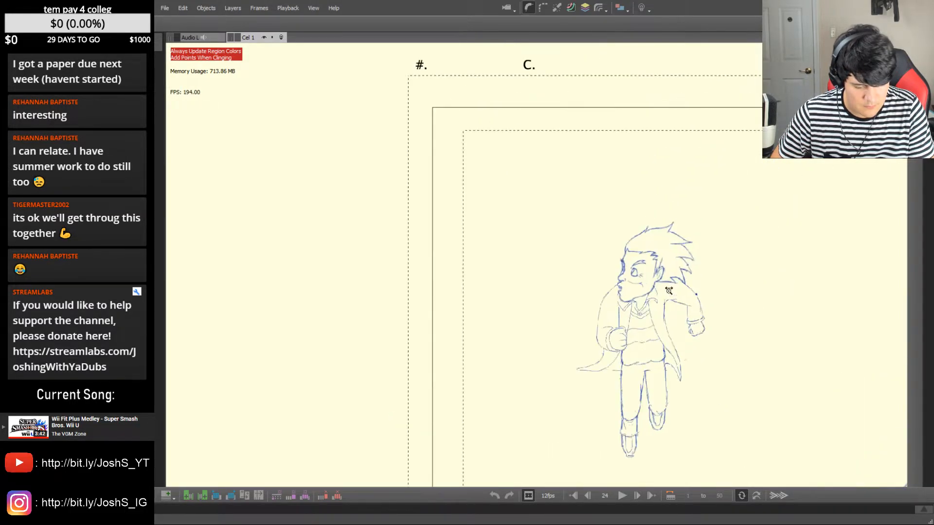
click(669, 291)
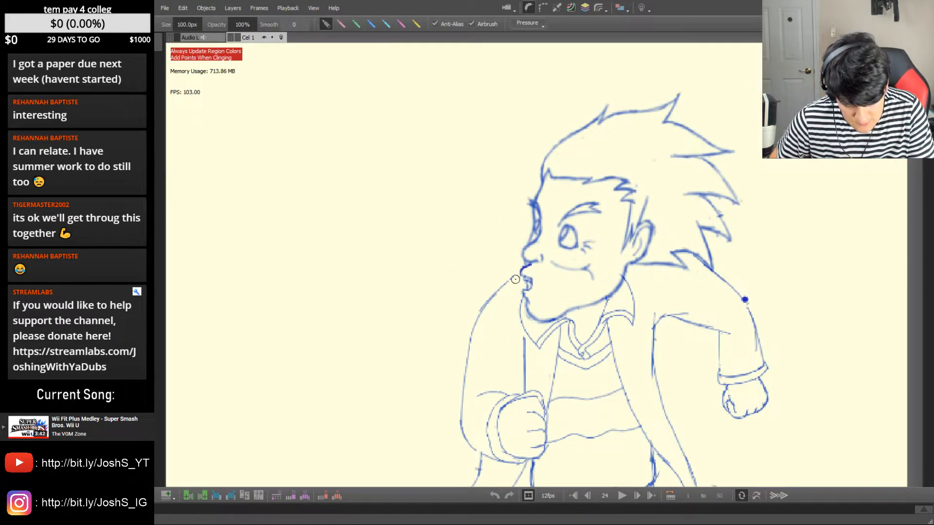
key(b)
mouse_move(488, 303)
mouse_down()
mouse_move(524, 259)
mouse_move(471, 334)
mouse_move(508, 276)
mouse_up()
key(e)
key(b)
Examine the motion across frames 20 to 25, checking frame 24's body against its neighbours
key(Left)
key(Right)
key(Right)
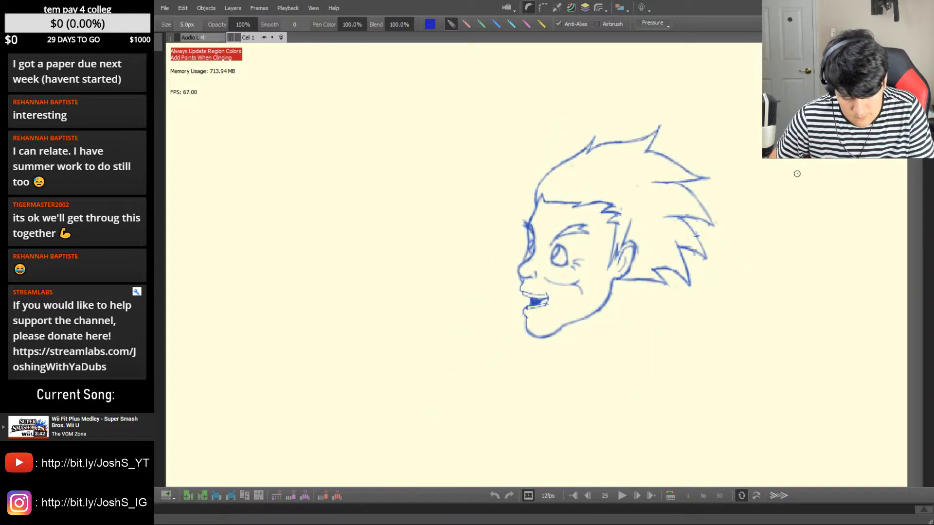
key(Left)
key(Left)
scroll(792, 204, down, 3)
drag(765, 295, 647, 316)
key(Left)
key(Left)
key(Left)
key(Right)
key(Right)
key(Right)
key(Right)
key(Left)
key(Left)
key(Left)
key(Right)
key(Right)
key(Right)
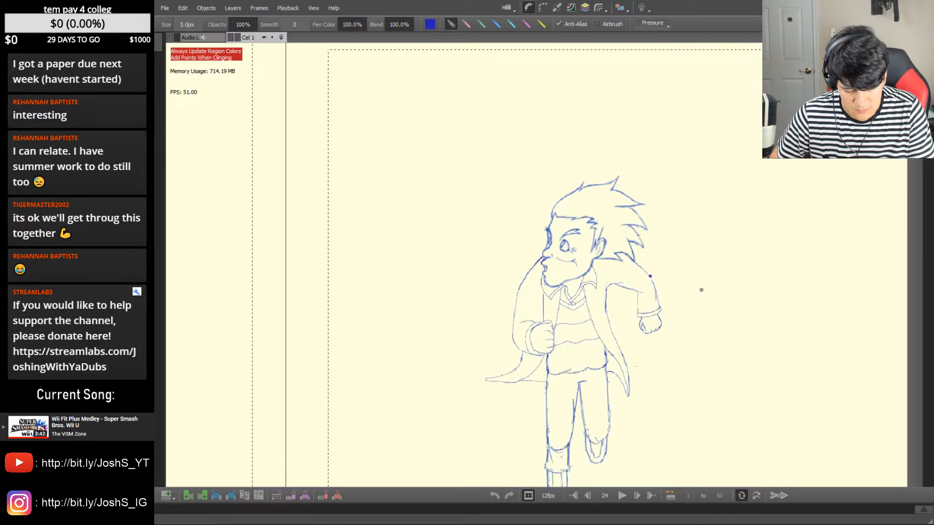
key(Left)
key(Left)
key(Right)
key(Left)
key(Left)
key(Left)
key(Right)
key(Right)
key(Right)
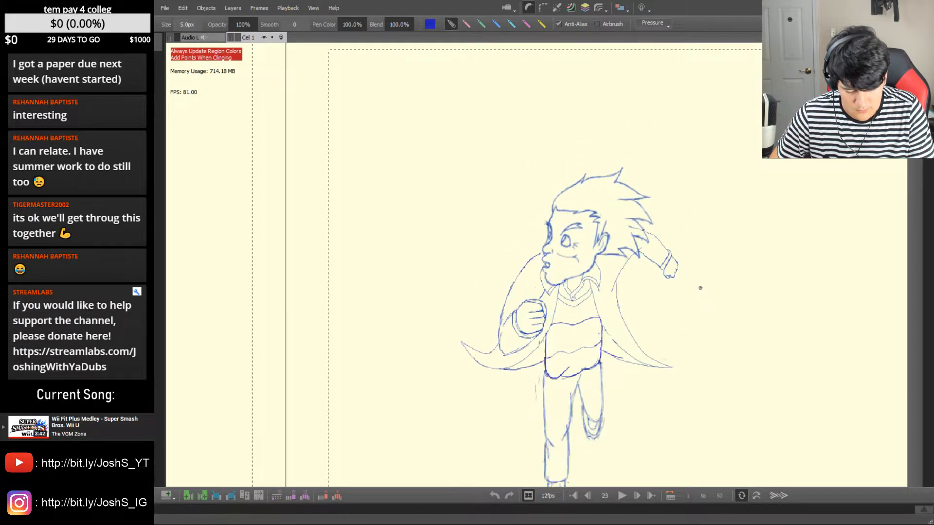
Compare the bent arm and fist positions across frames 21 to 24
key(Left)
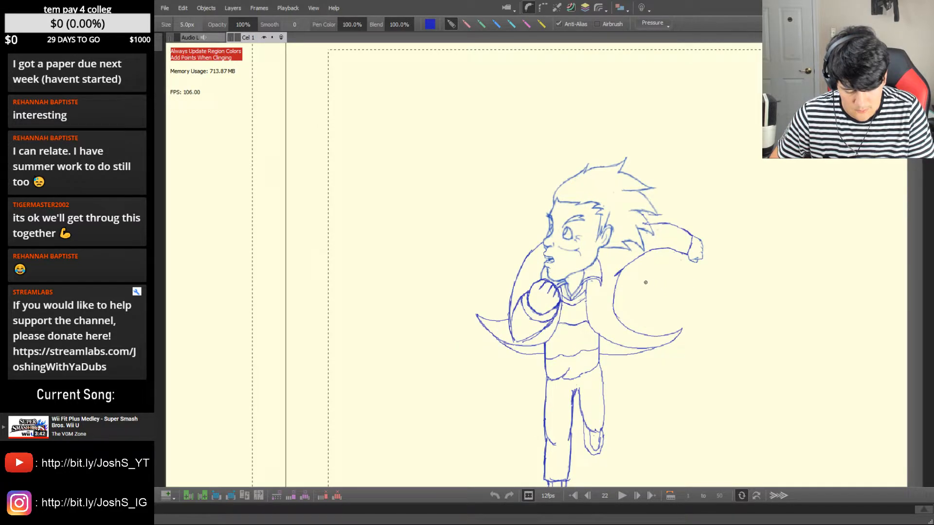
key(Left)
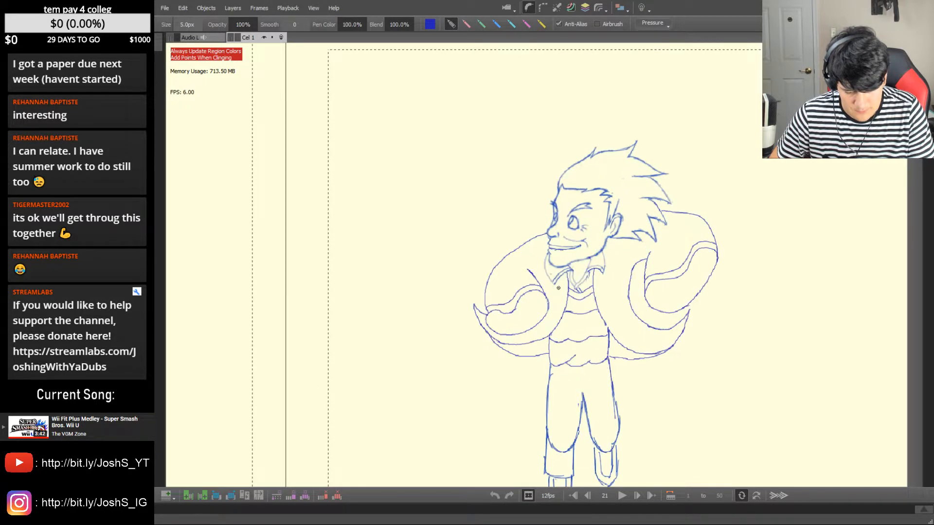
key(Right)
key(Right)
key(Left)
key(Right)
key(Right)
key(Left)
key(Left)
key(Right)
key(Left)
key(Right)
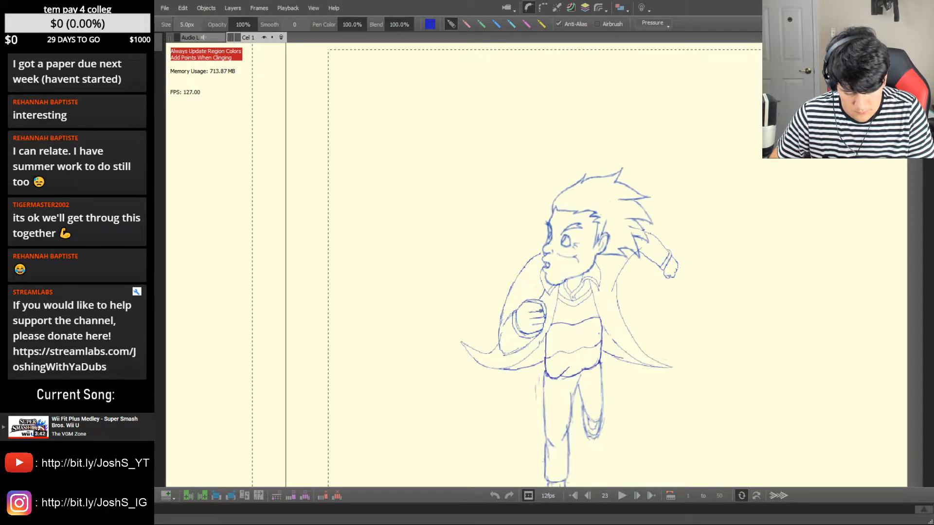
Lasso the bent arm and fist on frame 23, shift them slightly toward the torso, and compare with the adjacent frames
key(l)
key(Left)
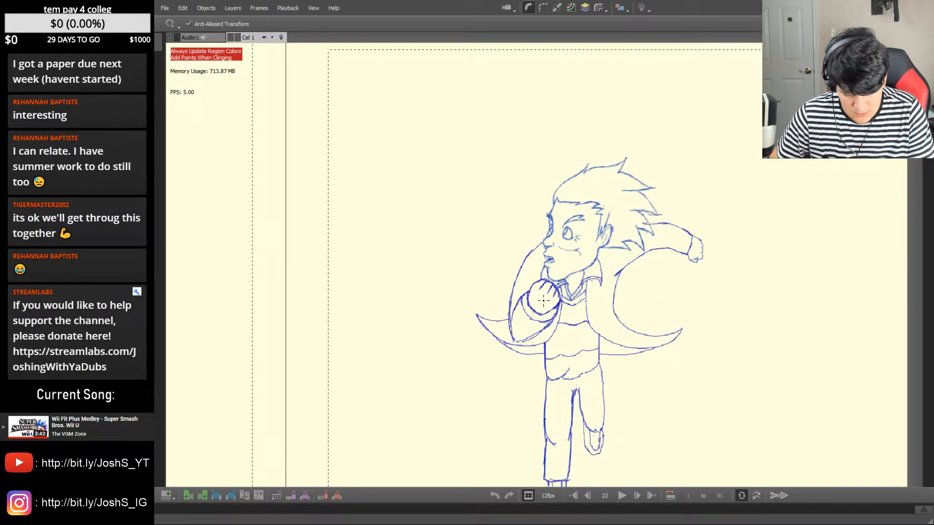
drag(536, 282, 537, 281)
key(Right)
key(Left)
key(Right)
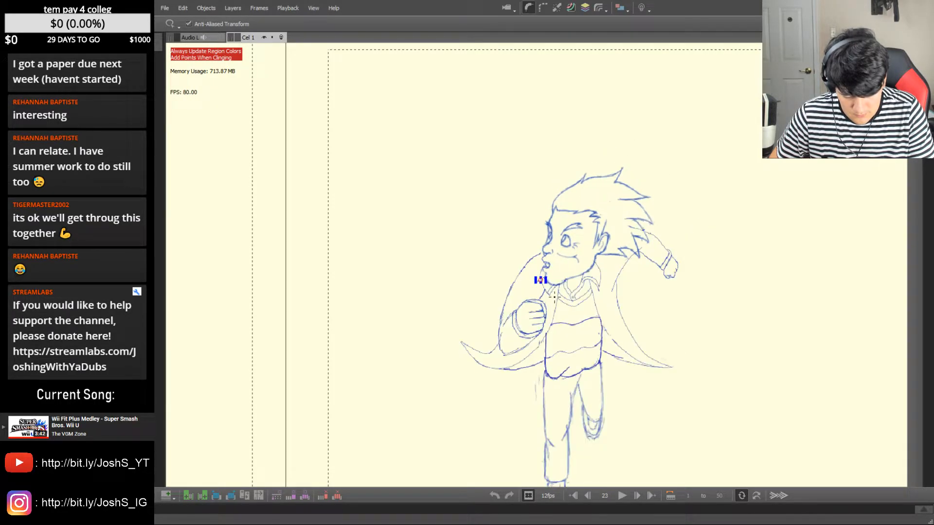
drag(504, 317, 525, 308)
drag(540, 261, 525, 255)
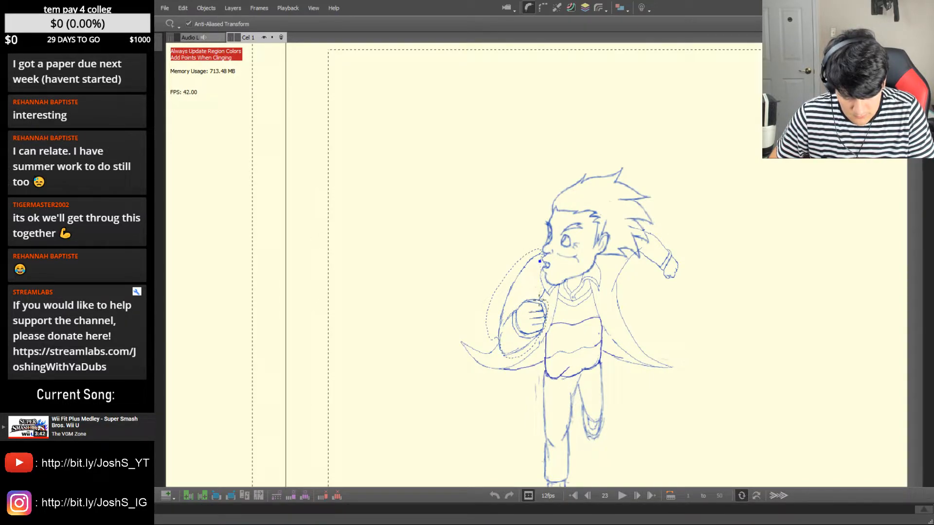
drag(530, 286, 534, 283)
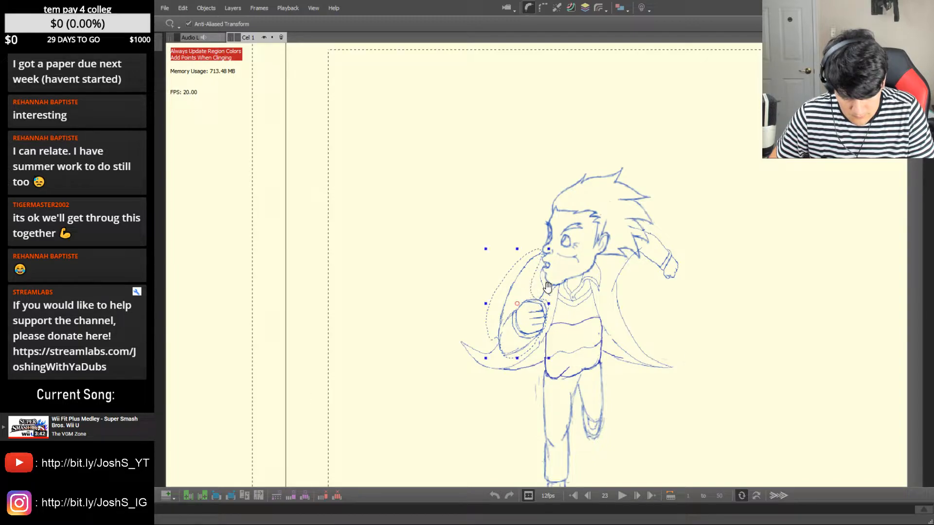
mouse_move(532, 327)
mouse_down()
mouse_move(567, 298)
mouse_move(541, 323)
mouse_up()
key(Left)
key(Right)
key(Right)
key(Left)
key(Left)
key(Right)
Clean up around the moved sleeve on frame 23 and extend the coat's edge to meet it
key(b)
key(e)
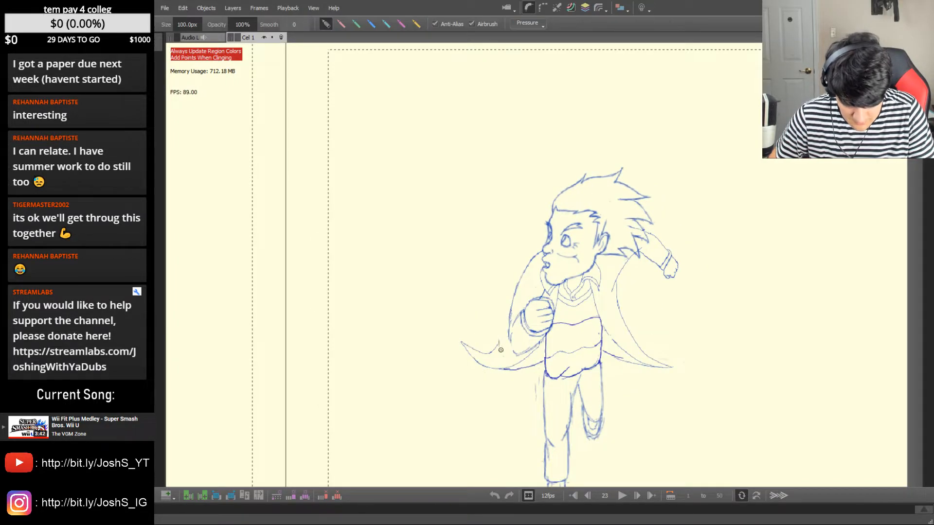
key(b)
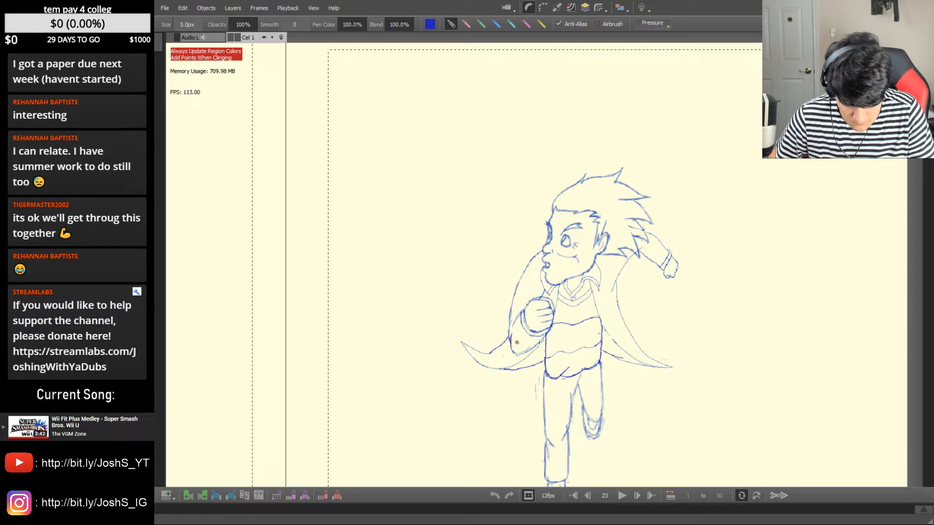
scroll(551, 296, up, 3)
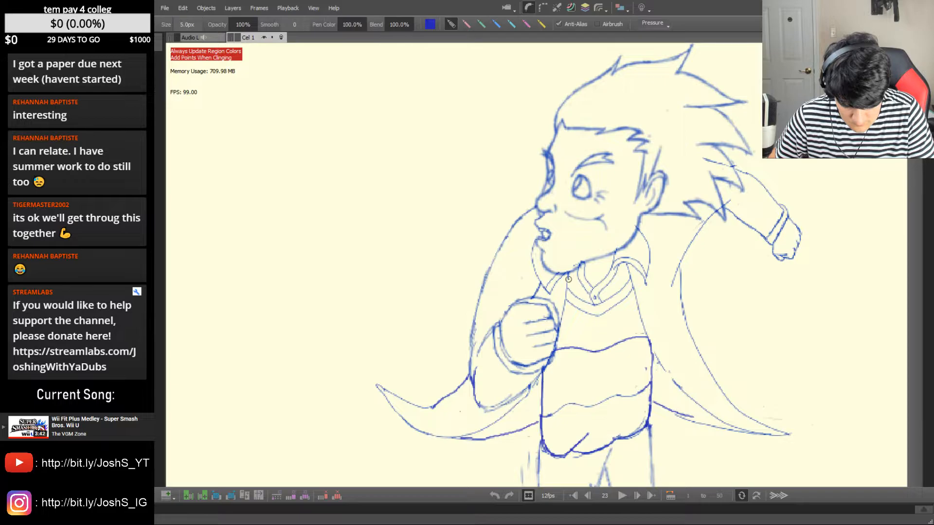
Compare the sleeve and coat on frame 23 with the poses on the adjacent frames
key(Left)
key(Left)
key(Right)
key(Right)
key(Right)
key(Left)
key(Left)
key(Right)
key(Right)
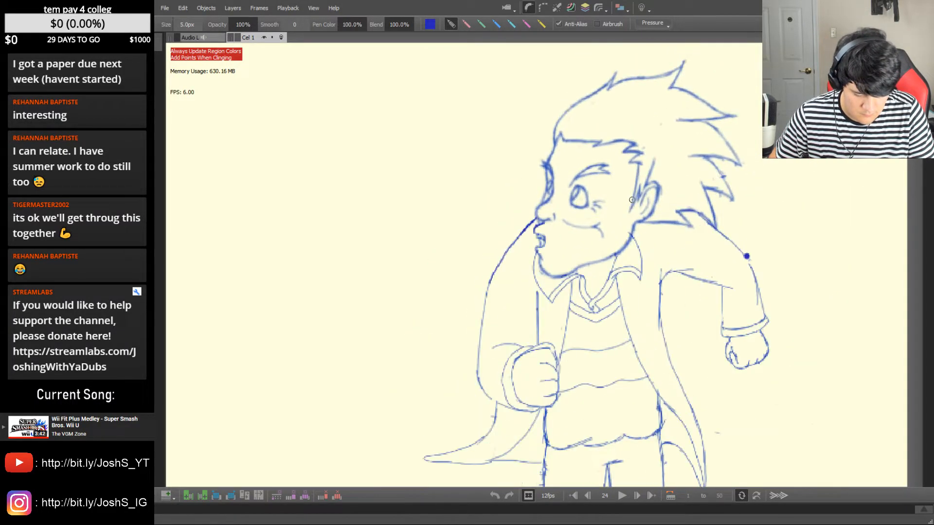
key(Left)
key(Left)
key(Right)
key(Right)
key(Right)
key(Left)
key(Left)
key(Right)
key(Right)
Examine the full figure's motion across the frames before and after frame 23
key(ctrl+space)
key(space)
drag(809, 204, 745, 229)
key(ctrl+space)
key(space)
key(Left)
key(Right)
key(Right)
key(Left)
key(Left)
key(Left)
key(Left)
key(Left)
key(Left)
key(Right)
key(Right)
key(Right)
key(Right)
key(Right)
key(Right)
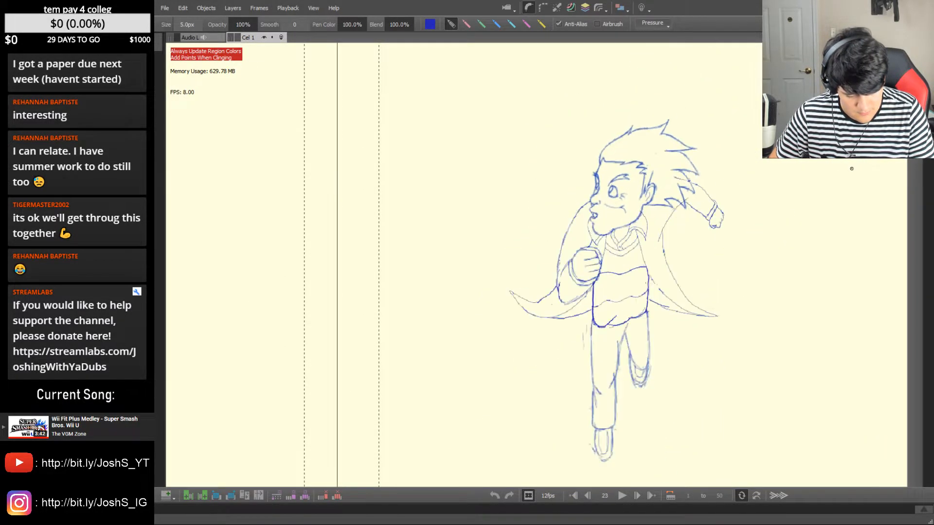
Play back the running animation from frame 17 to check the overall motion
key(Left)
key(Left)
mouse_move(759, 263)
mouse_down()
mouse_move(738, 280)
mouse_move(592, 284)
mouse_up()
key(Left)
key(Left)
key(Left)
key(Left)
key(Left)
key(Left)
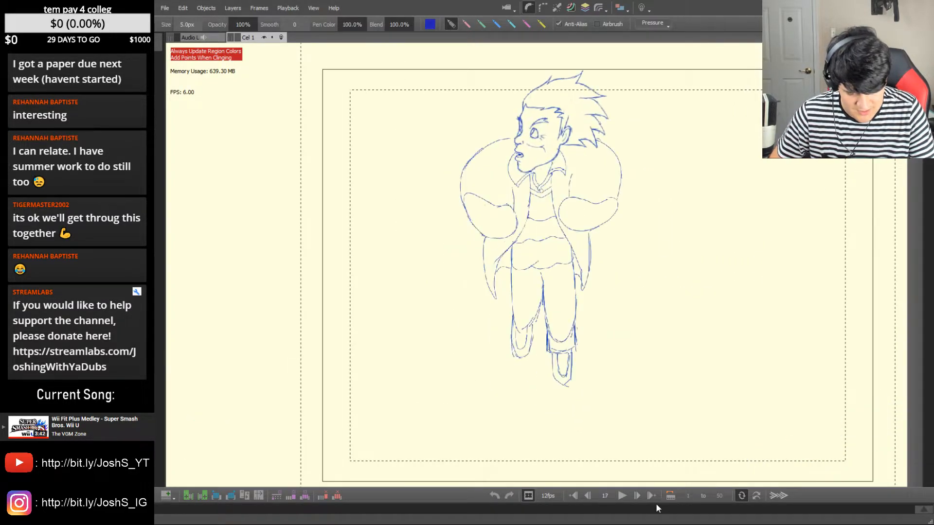
click(622, 495)
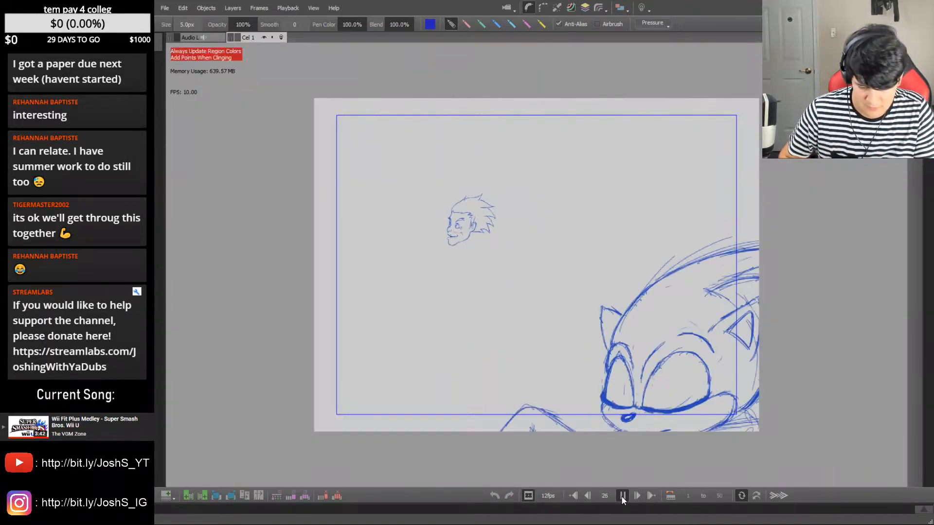
click(621, 495)
click(623, 497)
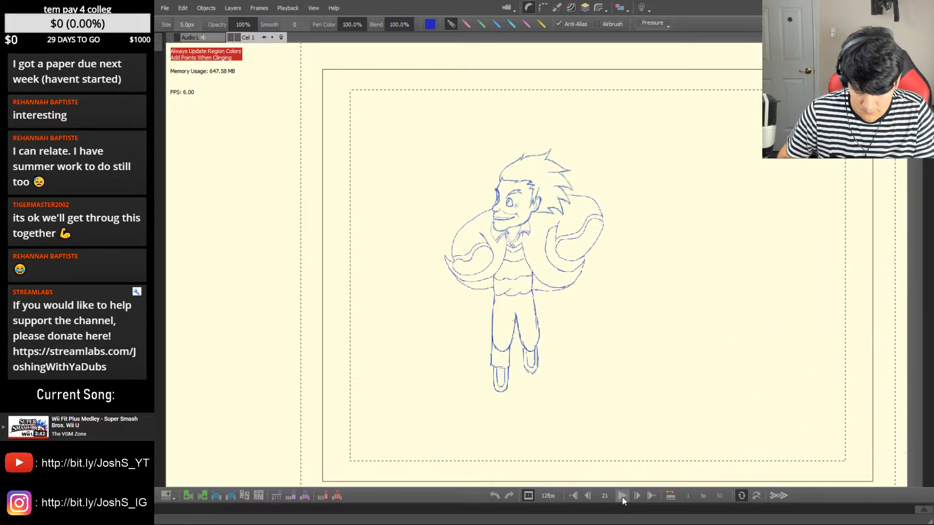
click(623, 497)
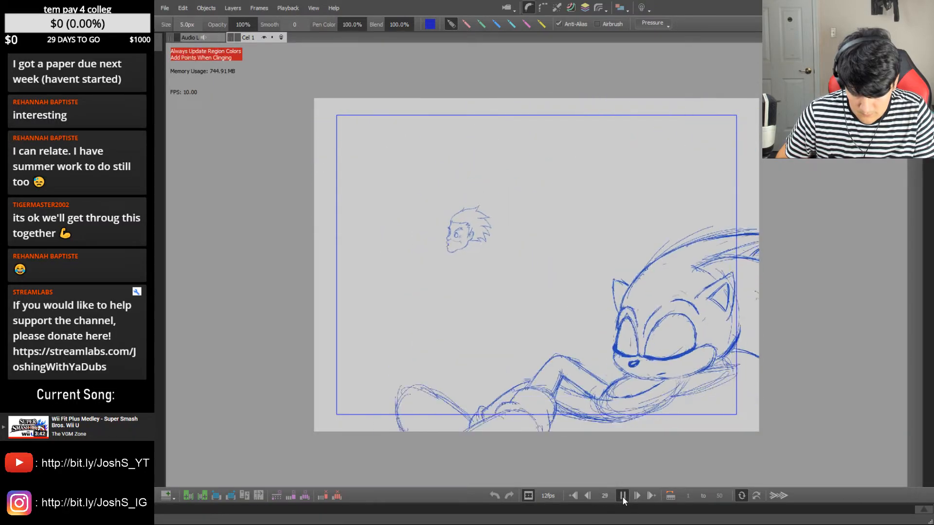
click(622, 496)
click(622, 495)
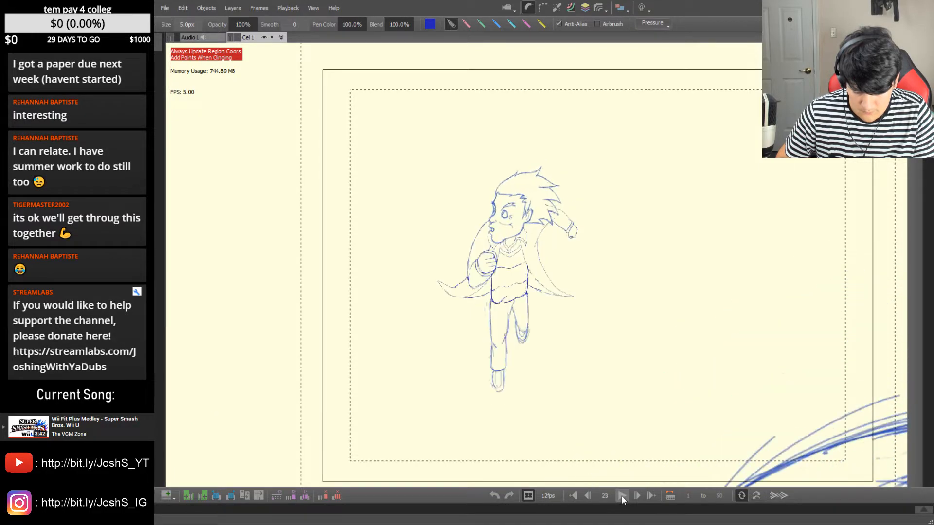
Lasso the character's body below the head on frame 17 and carry a copy forward to the later head-only frame 25
key(Left)
key(Left)
key(Left)
key(Left)
key(Left)
key(Left)
key(Left)
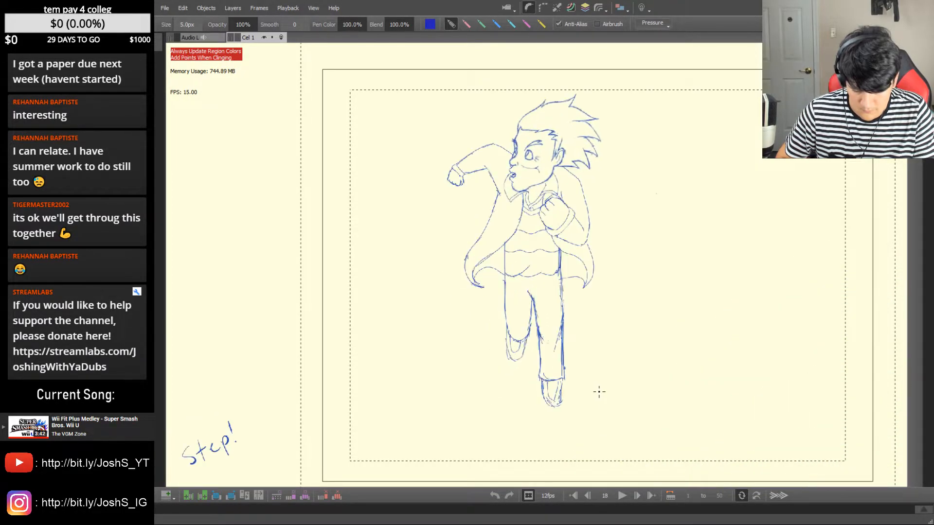
key(l)
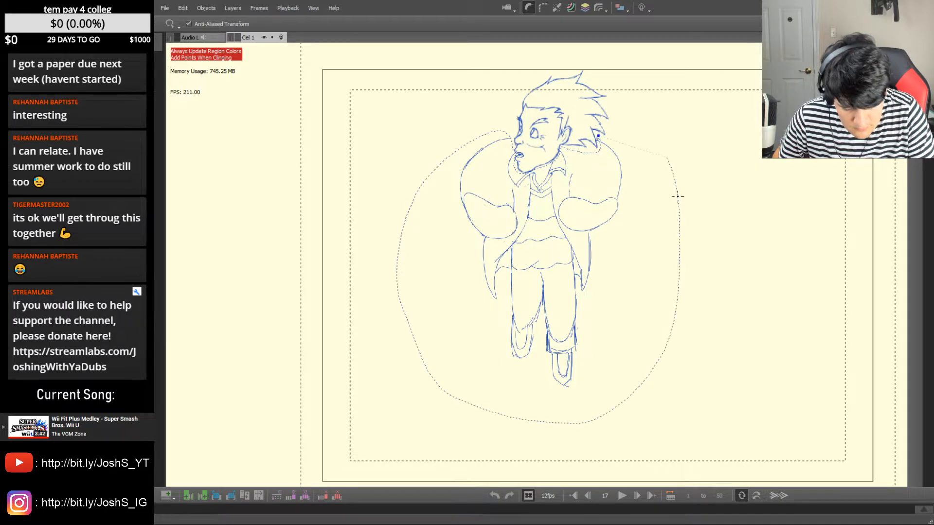
key(Right)
key(Right)
key(Right)
key(Right)
key(Right)
key(Right)
key(Right)
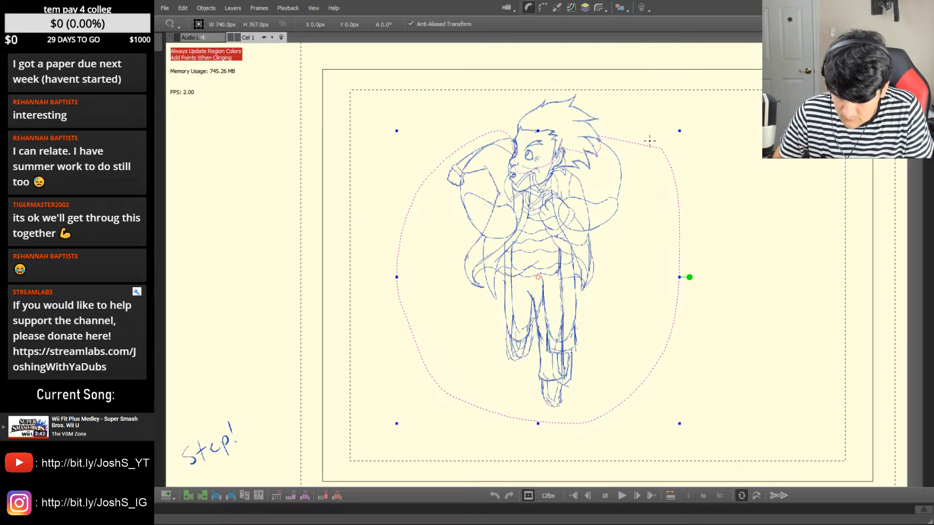
key(Right)
Scale the copied body down to about 430 × 446 px, using the figure on frame 24 as a size reference
drag(677, 132, 612, 213)
mouse_move(490, 330)
mouse_down()
mouse_move(535, 289)
mouse_move(524, 286)
mouse_up()
key(Left)
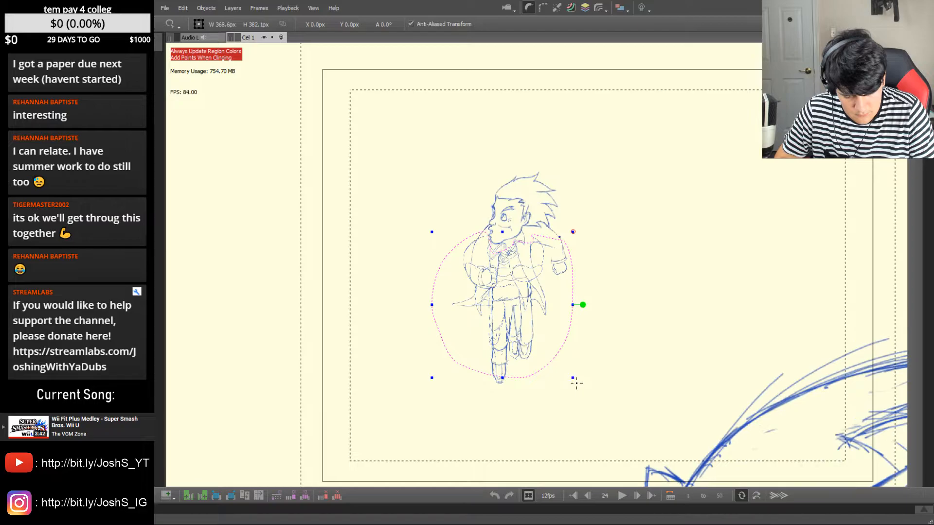
drag(574, 380, 590, 401)
drag(566, 356, 562, 356)
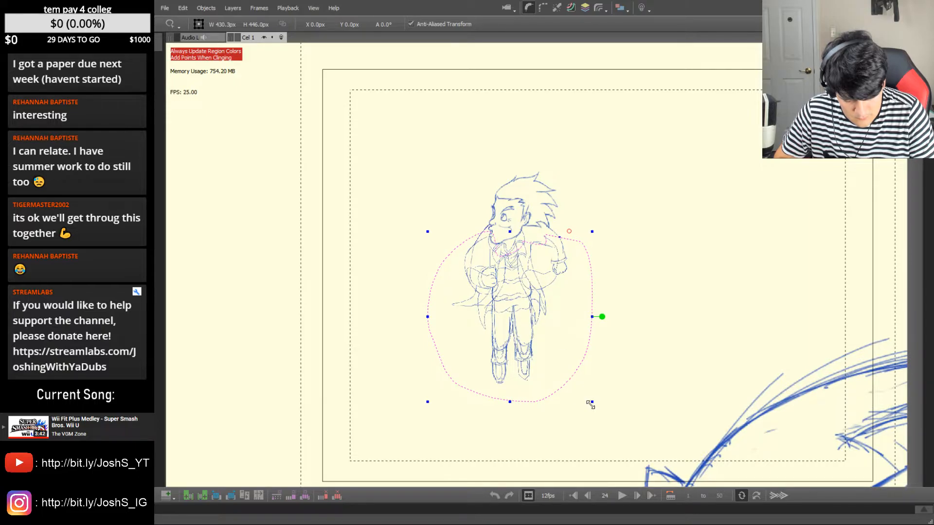
Fit the copied body under the head on frame 25, scaling it to about 426 × 441 px, and deselect it
key(period)
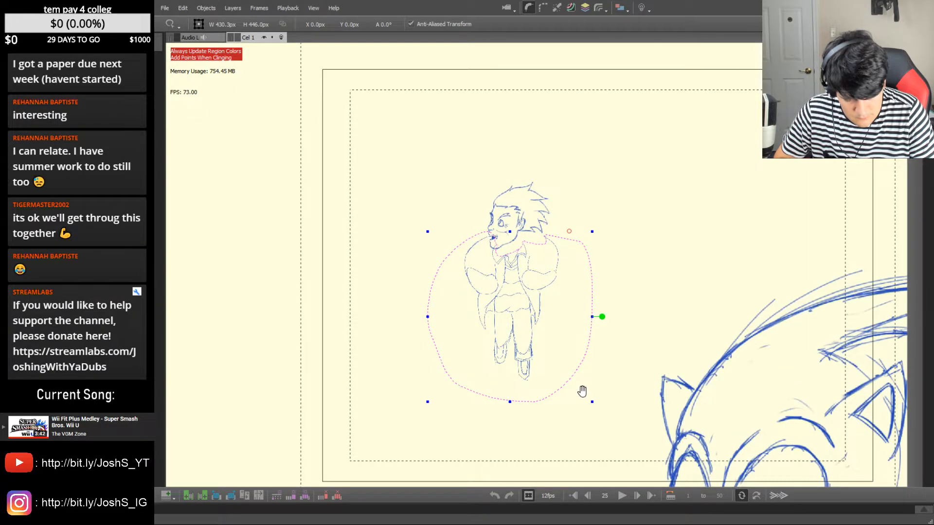
drag(567, 355, 562, 350)
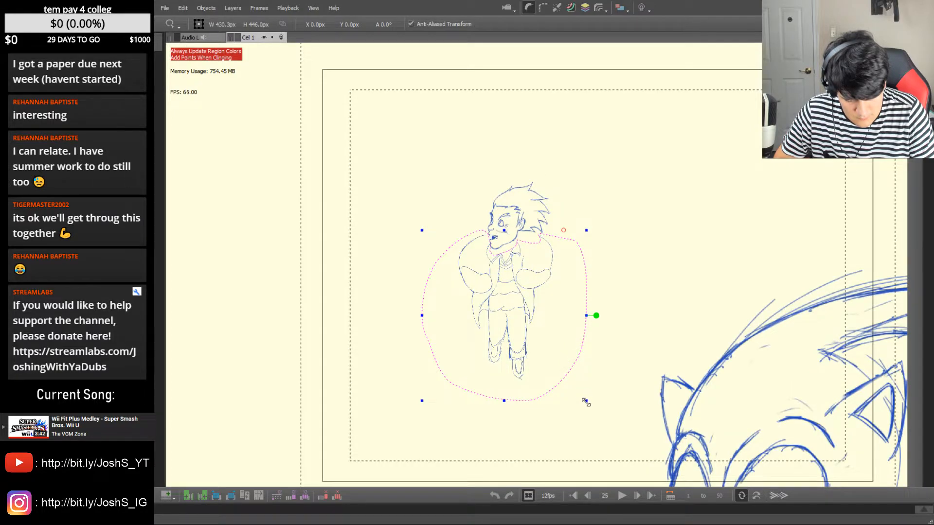
drag(586, 402, 588, 403)
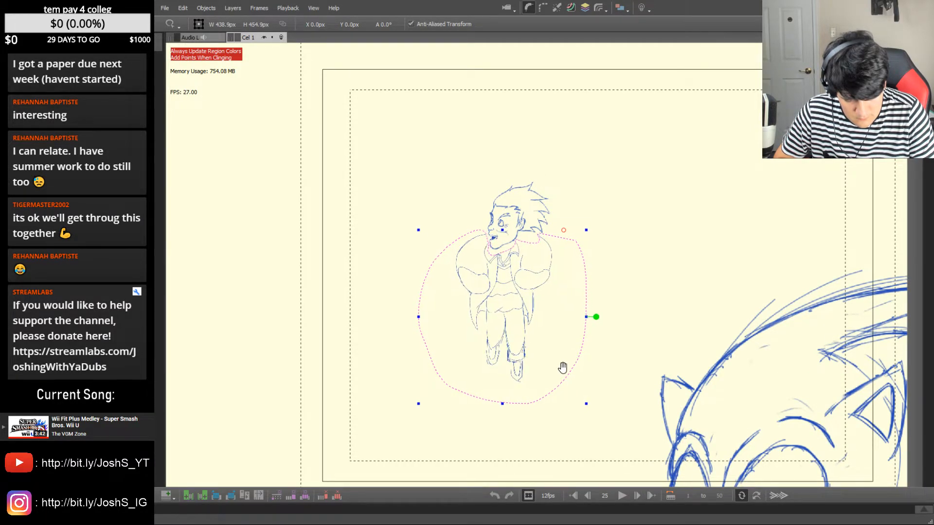
key(comma)
key(period)
key(comma)
key(period)
drag(587, 402, 584, 399)
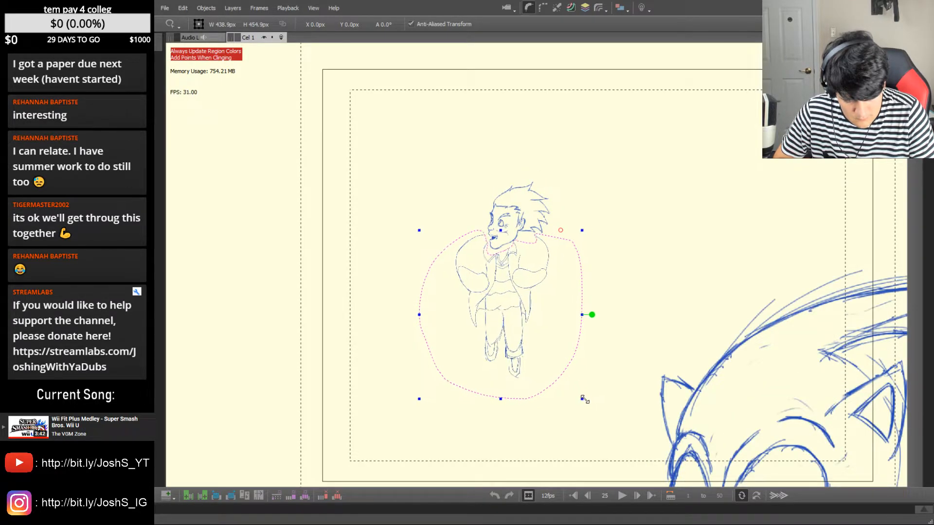
drag(561, 364, 563, 360)
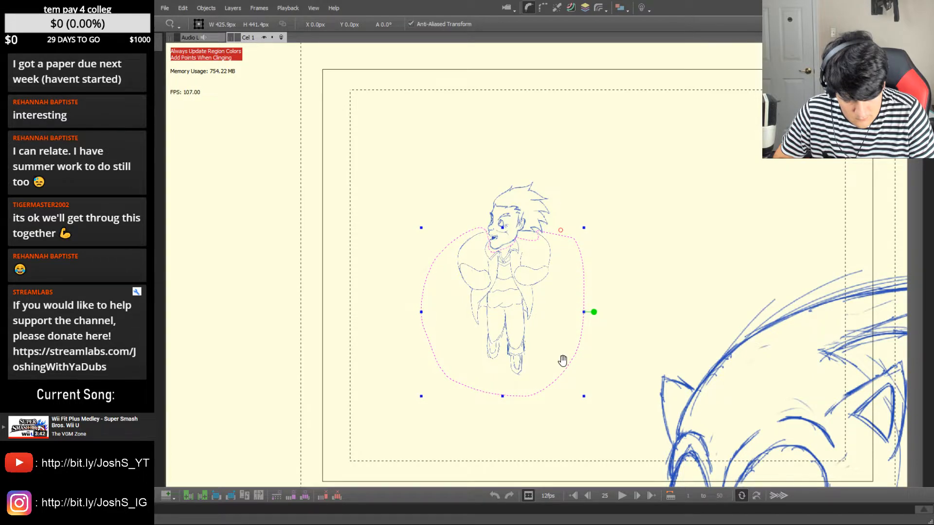
click(612, 294)
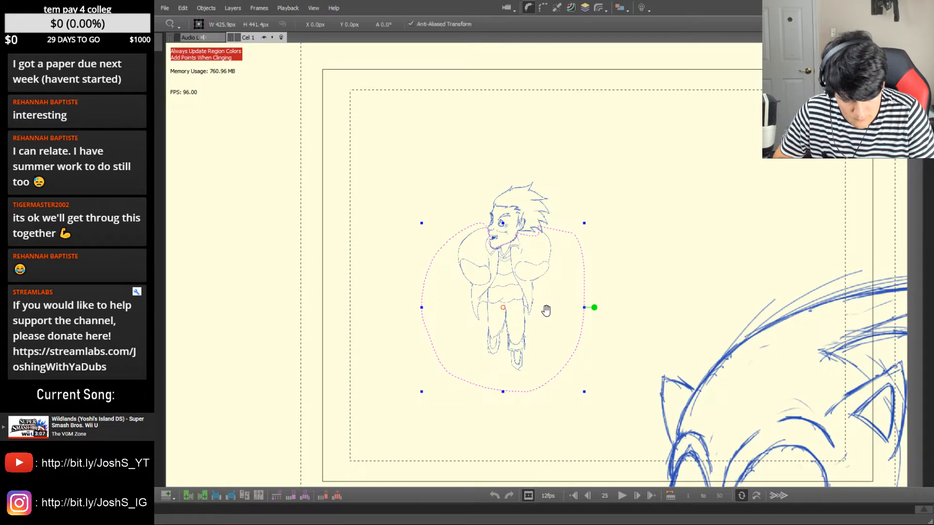
key(Left)
key(Right)
click(612, 240)
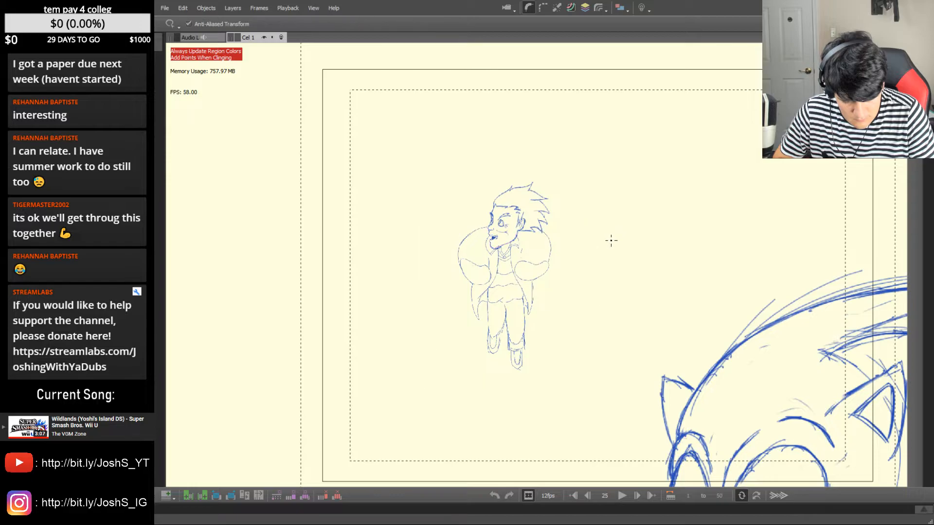
Compare the new body on frame 25 with the poses on the surrounding frames
key(Right)
key(Left)
key(Left)
key(Left)
key(Left)
key(Right)
key(Right)
key(Right)
key(Right)
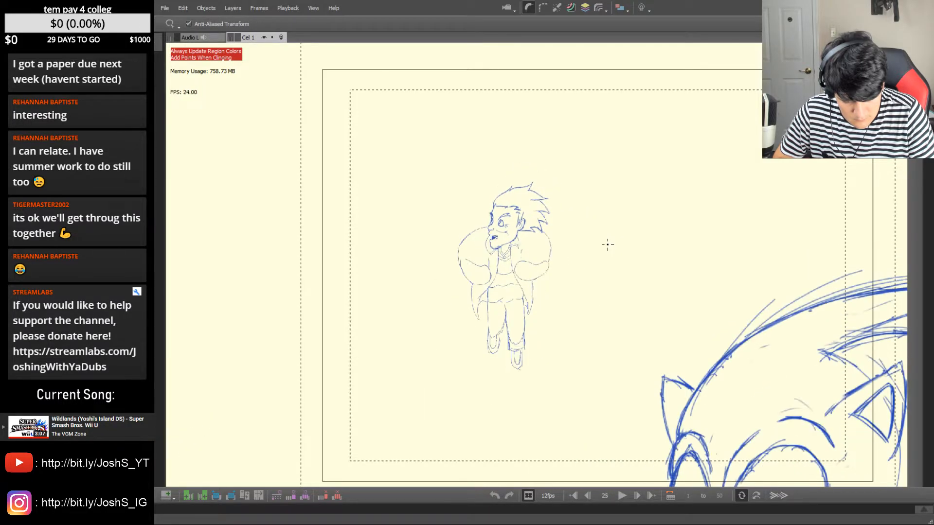
key(Left)
key(Left)
key(Left)
key(Right)
key(Right)
key(Left)
key(Left)
key(Left)
key(Right)
key(Right)
key(Right)
key(Right)
key(Left)
key(Left)
key(Left)
key(Left)
key(Right)
key(Right)
key(Right)
key(Right)
key(Left)
key(Left)
key(Left)
key(Left)
key(Right)
key(Right)
key(Right)
key(Left)
key(Left)
key(Left)
key(Left)
key(Left)
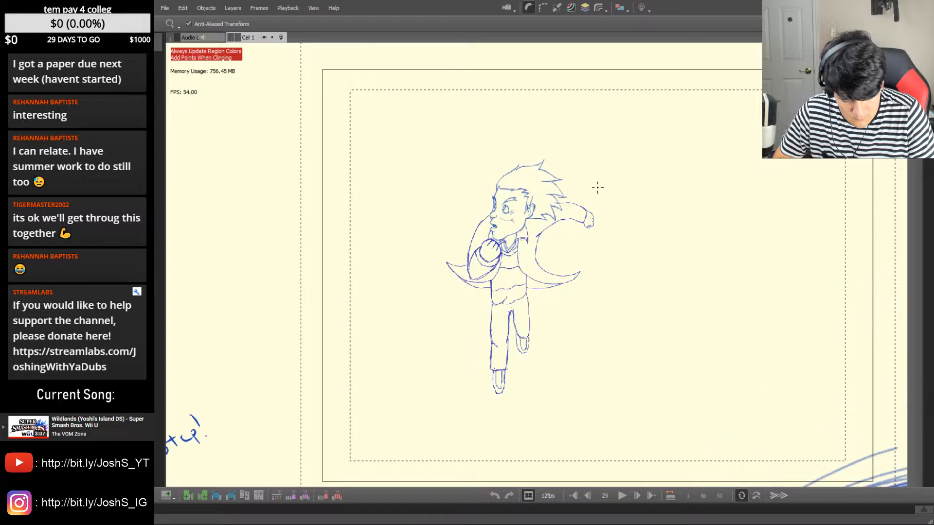
Play back the run from frame 11 and examine the frames leading up to frame 25
key(Left)
key(Left)
key(Left)
key(Left)
key(Left)
key(Left)
key(Left)
key(Left)
key(Left)
key(Left)
key(Left)
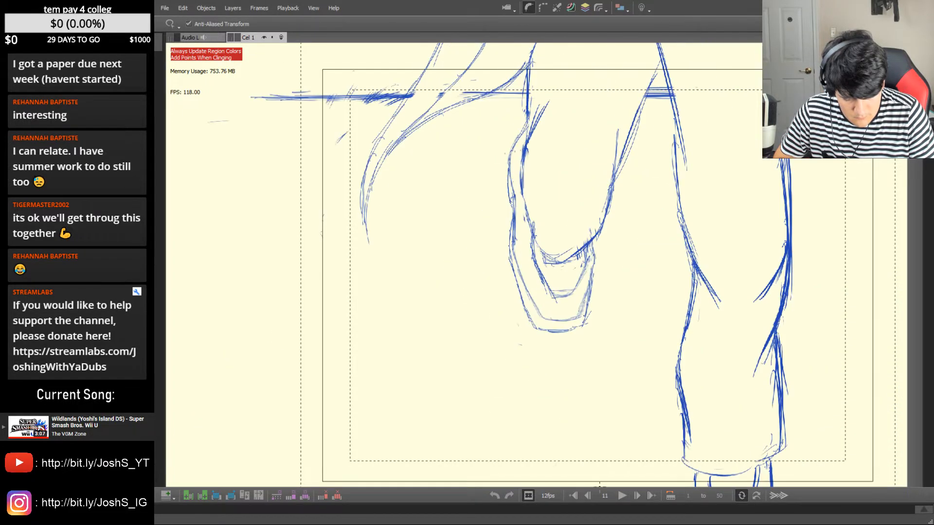
click(624, 496)
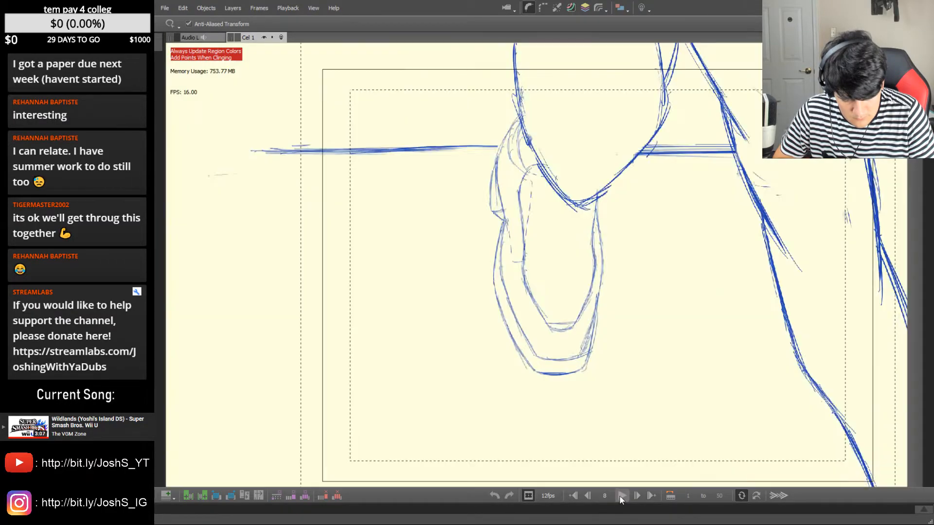
click(622, 496)
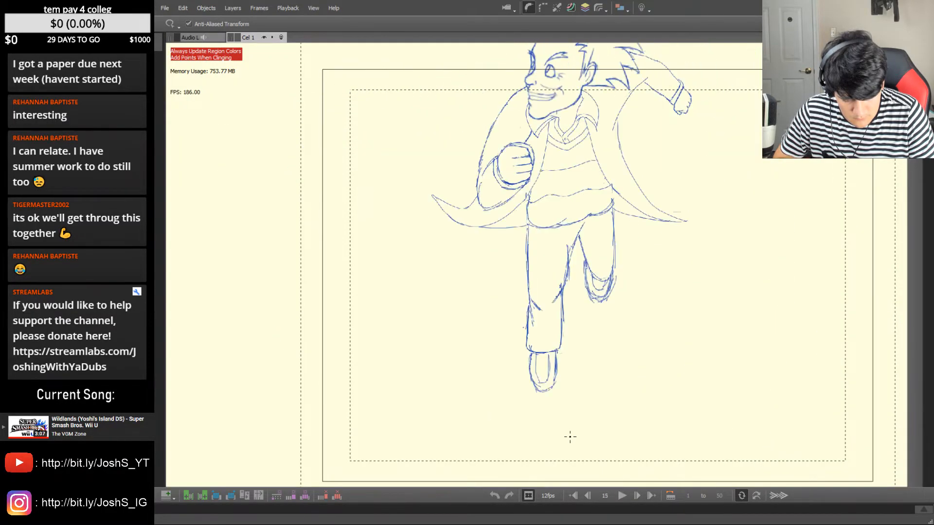
key(Right)
key(Right)
key(Right)
key(Right)
key(Right)
key(Right)
key(Right)
key(Right)
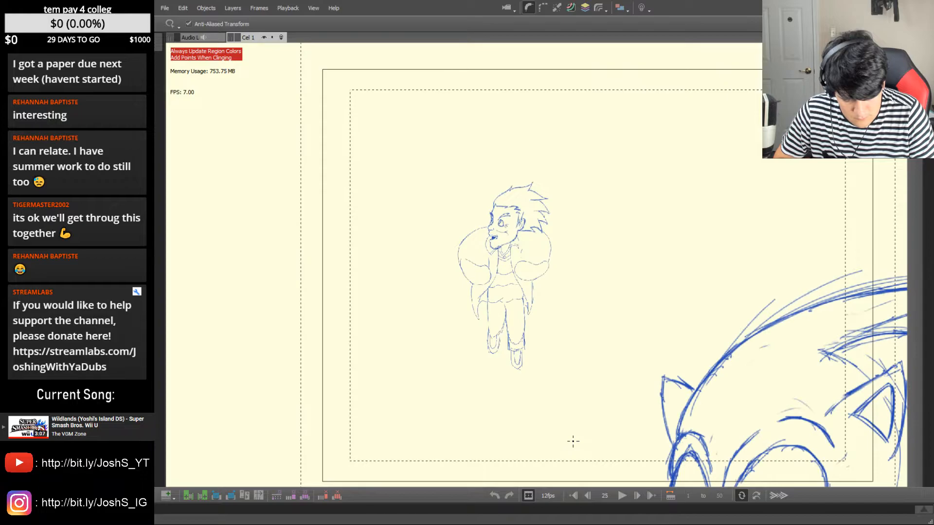
Play back the run from around frame 17 and review the motion leading into frames 24 and 25
key(Left)
key(Left)
key(Left)
key(Left)
key(Left)
key(Left)
key(Left)
key(Left)
key(Left)
key(Left)
key(Left)
key(Left)
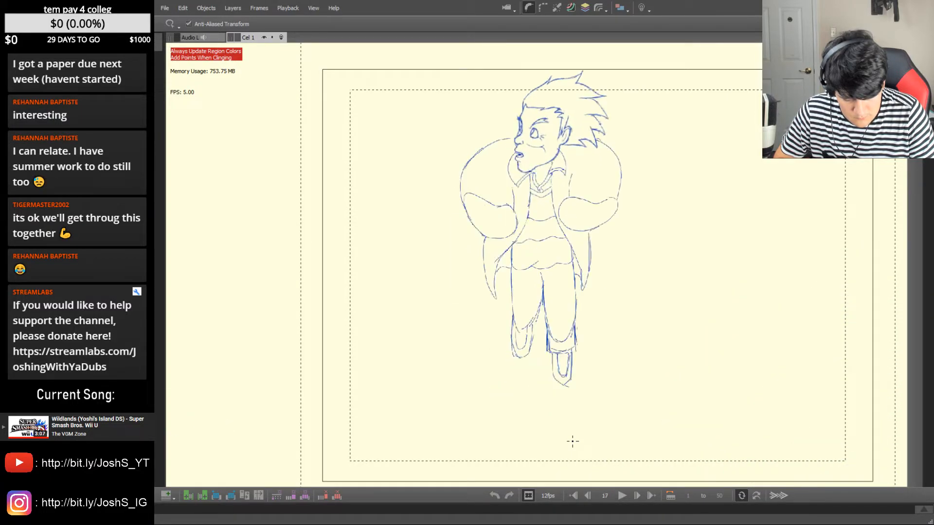
click(621, 496)
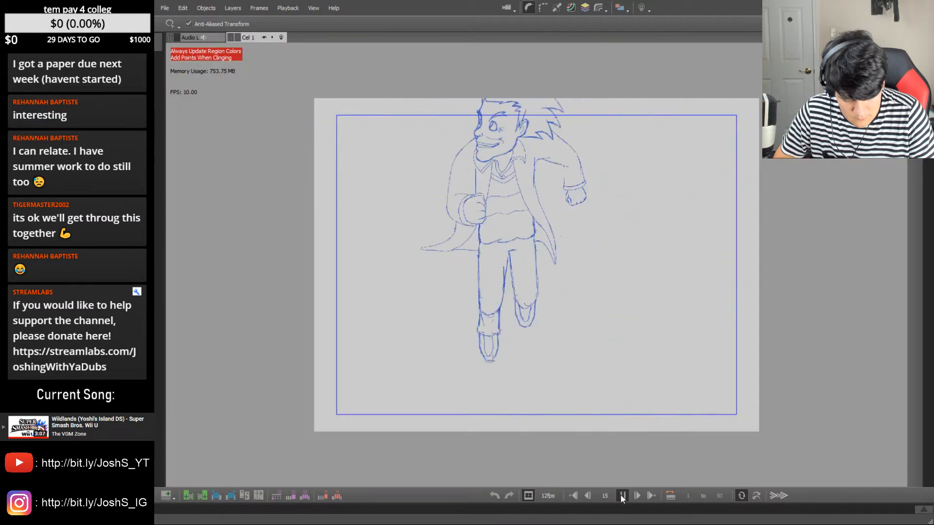
click(621, 496)
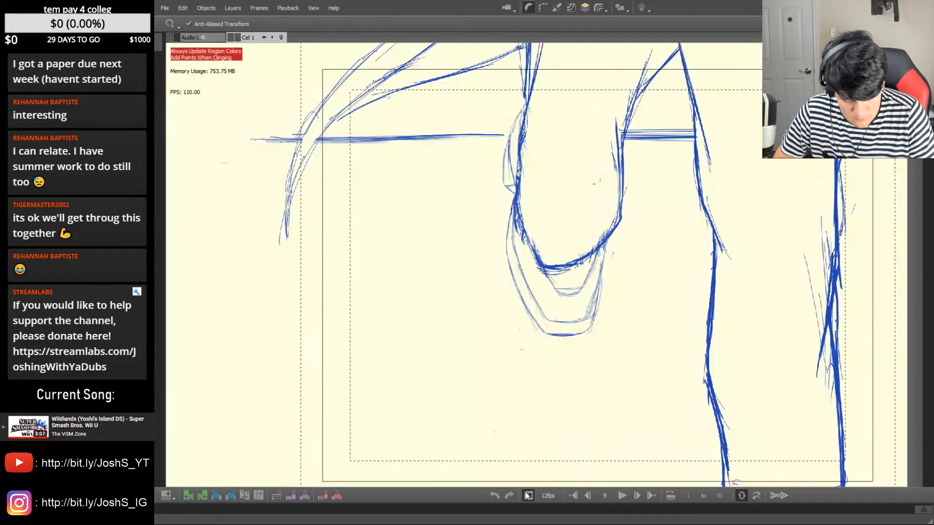
click(622, 496)
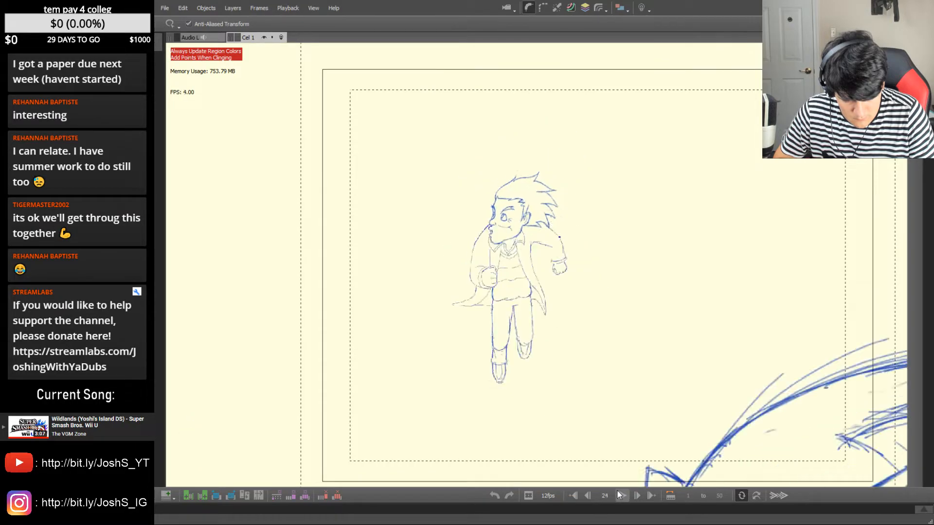
click(621, 495)
On frame 22, select the lower stripe on the character's sweater, move it up slightly, and deselect it
key(Left)
key(Left)
key(Left)
key(Left)
key(Right)
key(Right)
key(Right)
scroll(521, 255, up, 4)
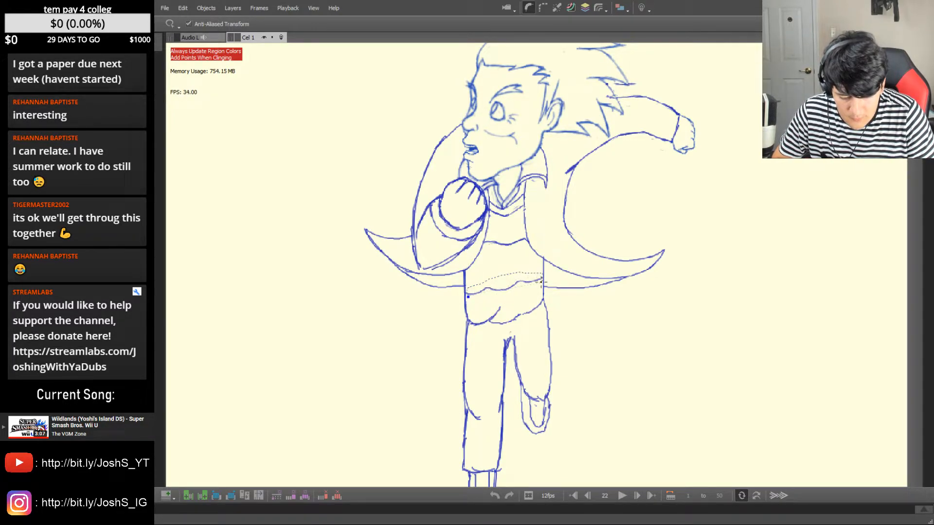
click(512, 286)
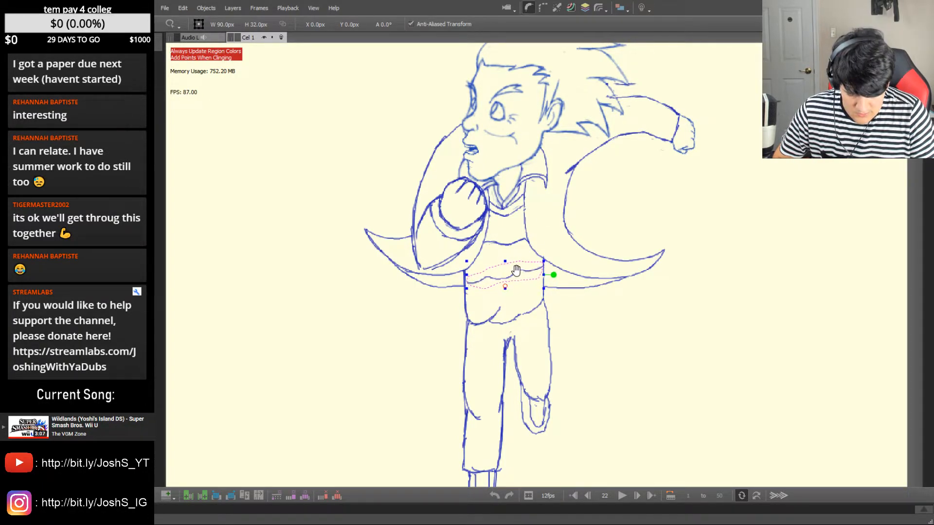
click(521, 293)
On frame 23, select the lower sweater stripe, shift it up slightly to match frame 22, and deselect it
key(Left)
key(Right)
key(Right)
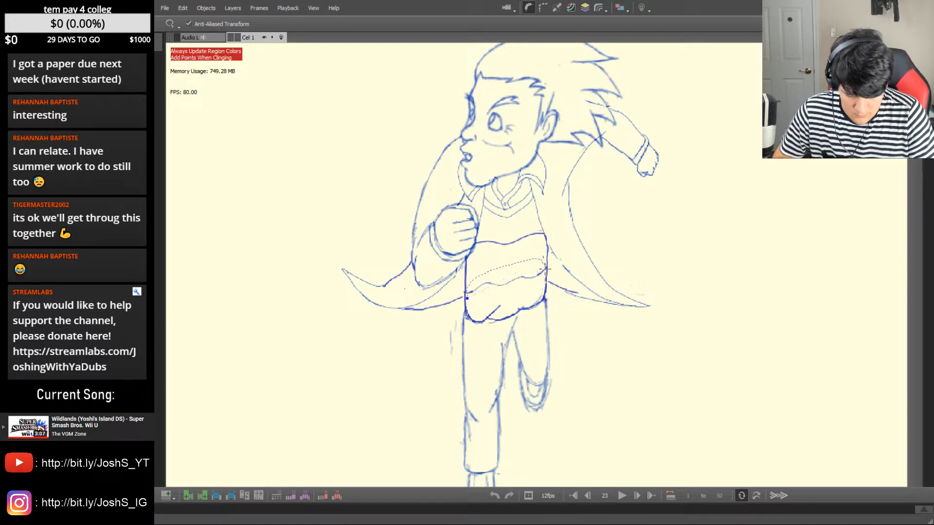
click(519, 282)
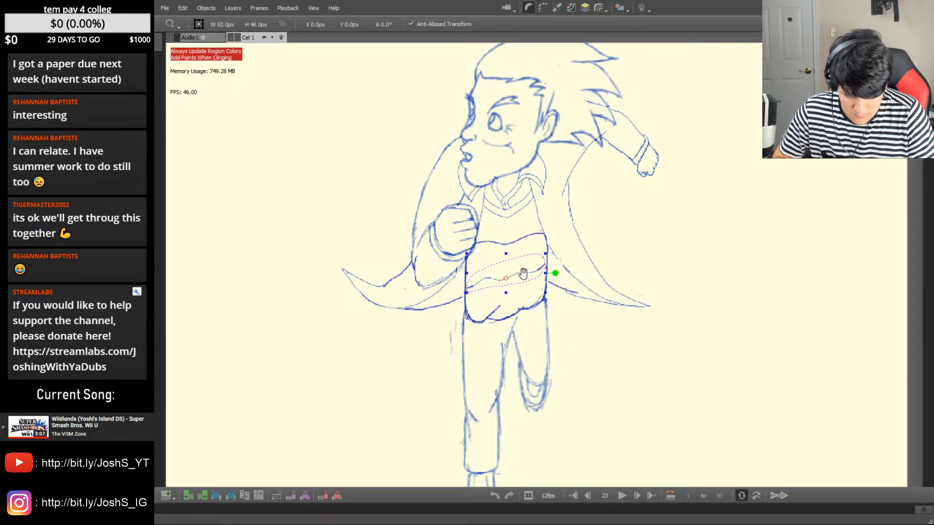
click(516, 303)
Flip between frames 21 and 26 to compare the body poses with the adjusted sweater stripes
key(Right)
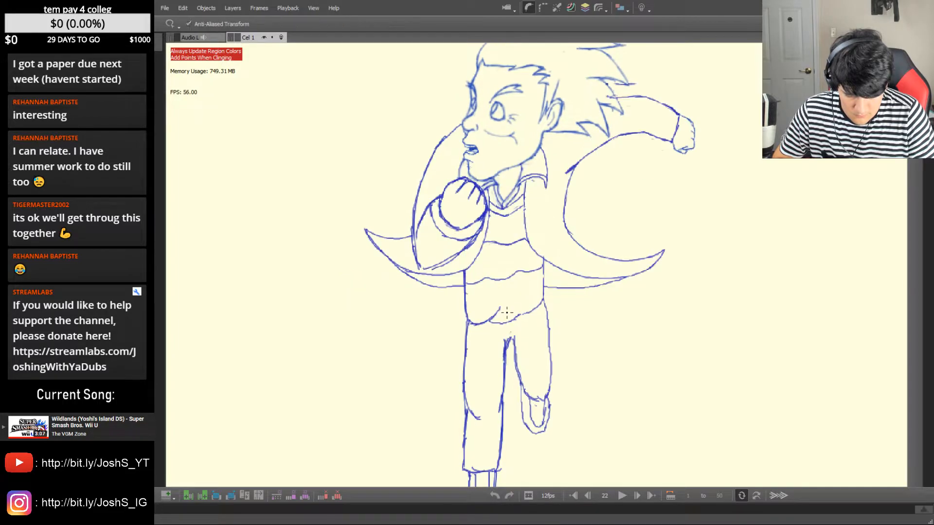
key(Left)
key(Left)
key(Left)
key(Left)
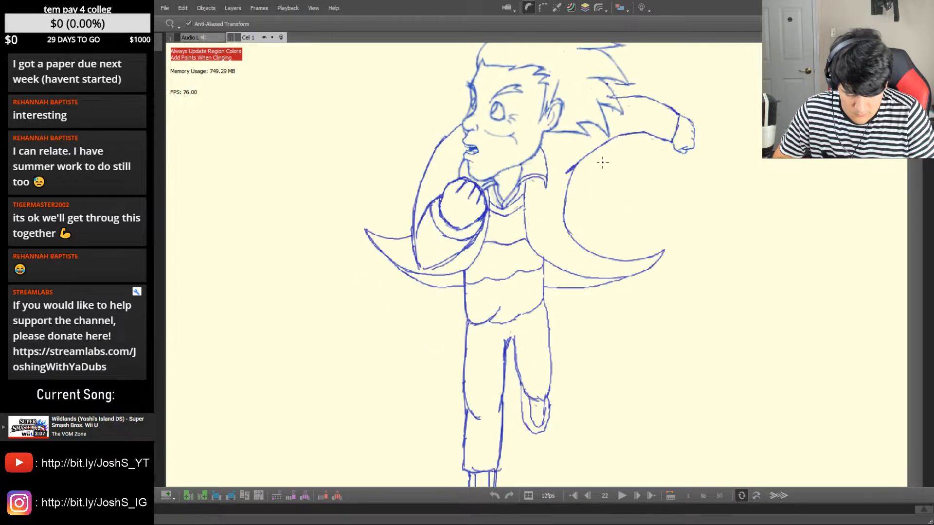
key(Right)
key(Right)
key(Right)
key(Right)
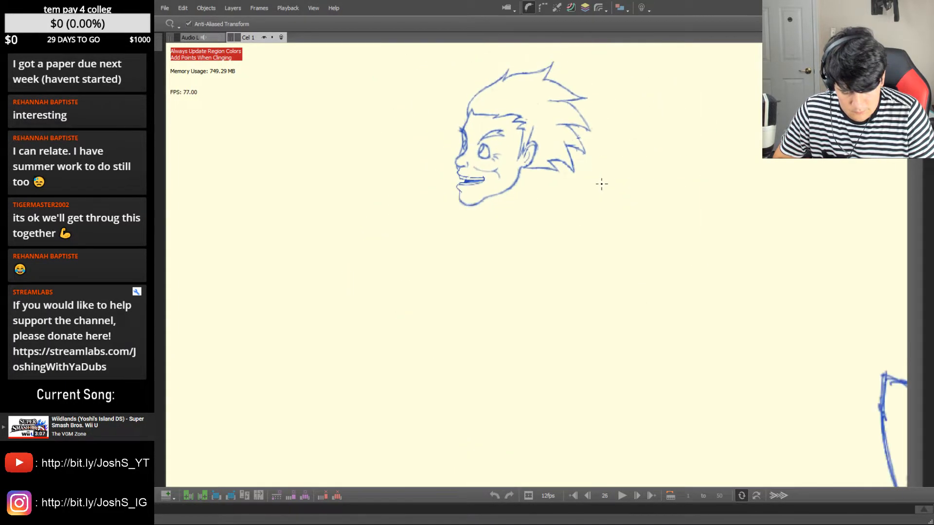
key(Right)
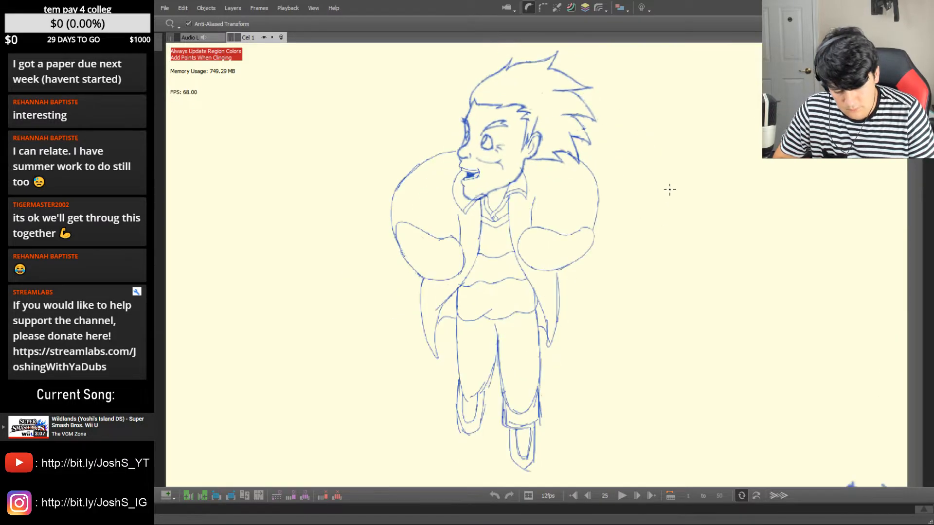
key(Left)
key(Left)
key(Left)
key(Right)
key(Right)
key(Right)
key(Right)
key(Right)
key(Left)
Play the animation briefly, then step through frames 21 to 27 to examine the arm and leg poses
click(623, 495)
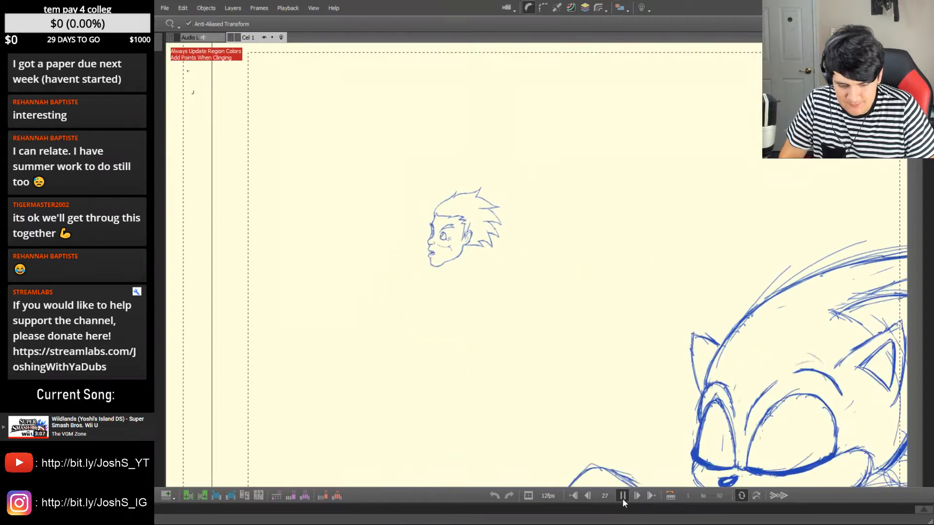
click(622, 496)
key(Left)
key(Left)
key(Left)
key(Left)
key(Left)
key(Left)
key(Left)
key(Left)
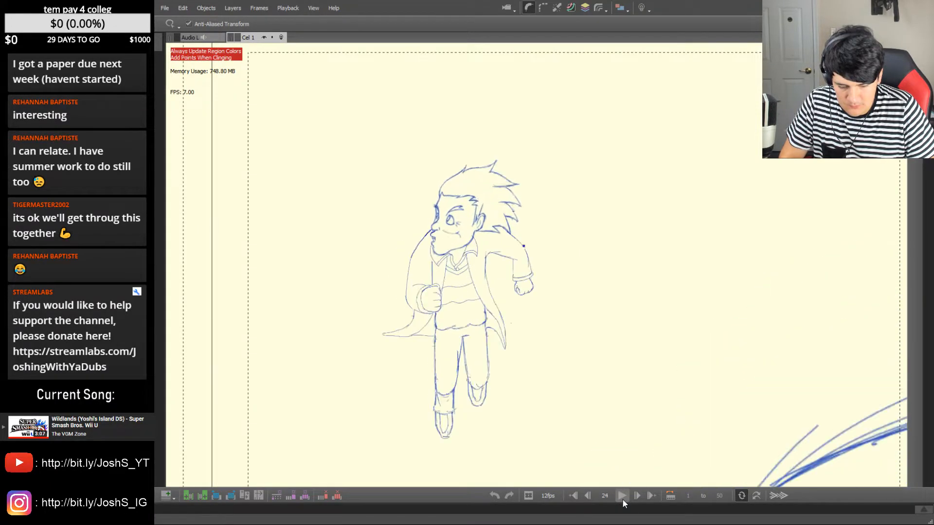
key(Right)
key(Right)
key(Right)
key(Right)
key(Right)
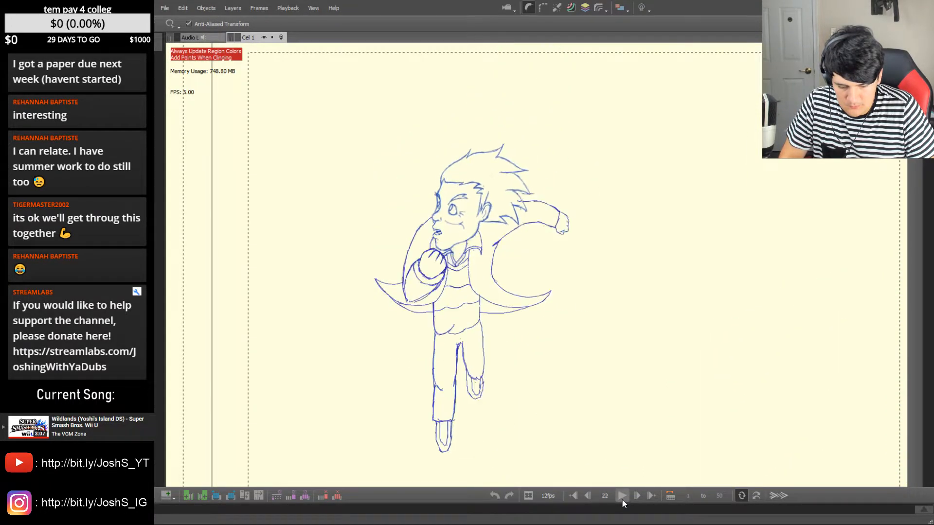
key(Right)
key(Right)
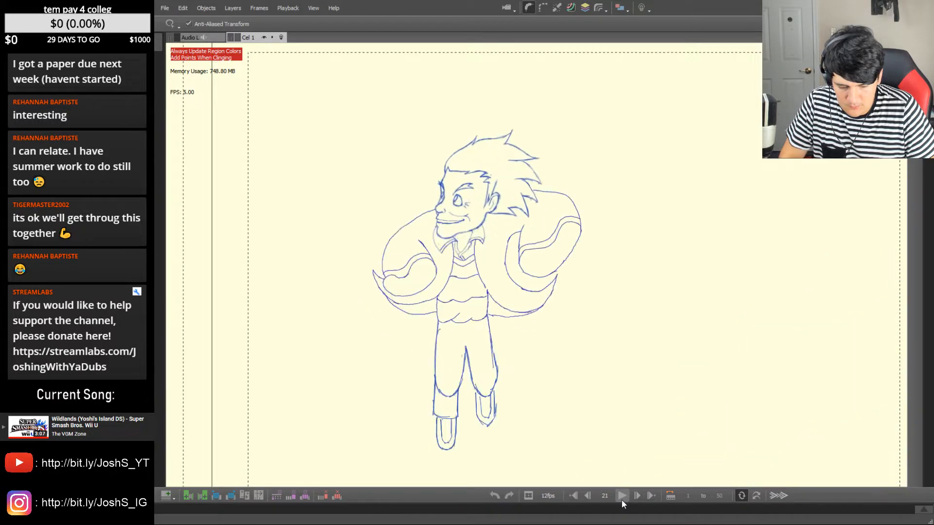
key(Left)
key(Right)
key(Left)
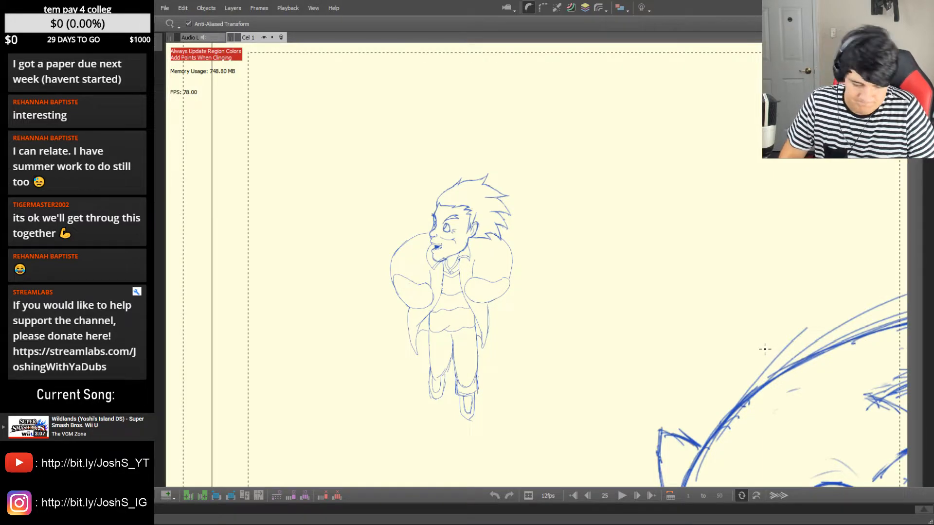
Step back through the run from frame 25 to the start of the animation, examining each pose
key(Left)
key(Left)
key(Left)
key(Left)
key(Left)
key(Left)
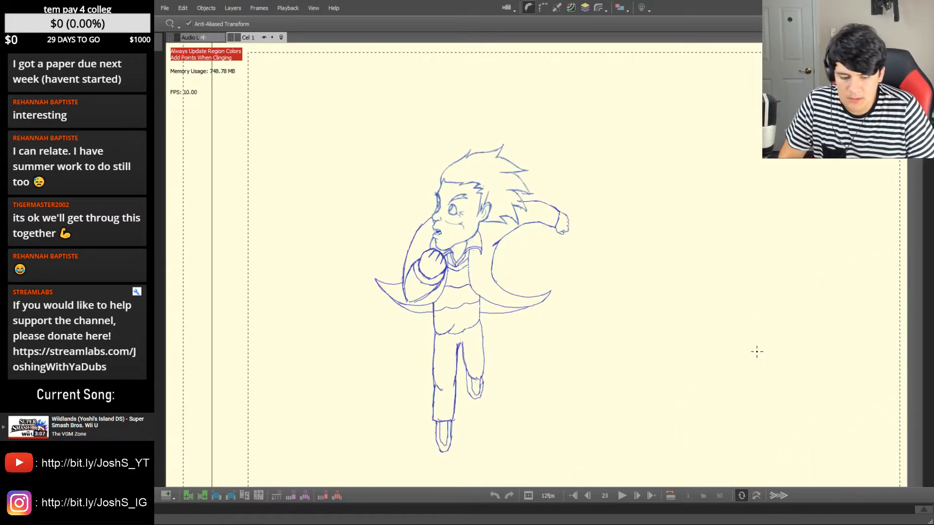
key(Left)
key(Left)
key(Left)
key(Left)
key(Left)
key(Left)
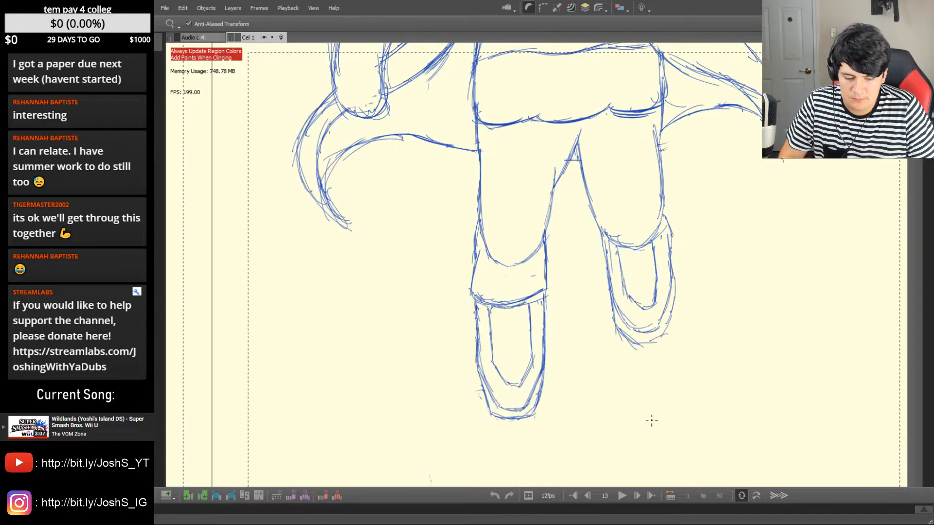
key(Left)
key(Left)
key(Left)
key(Left)
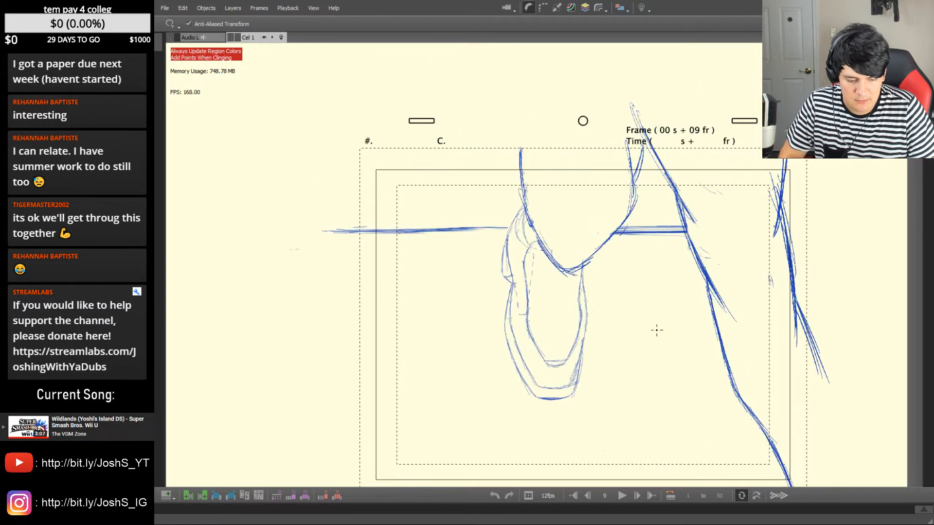
key(Left)
key(Left)
key(Left)
key(Left)
key(Left)
key(Left)
key(Left)
Play the animation from frame 1 through the frames after 25 to check the overall run
click(623, 497)
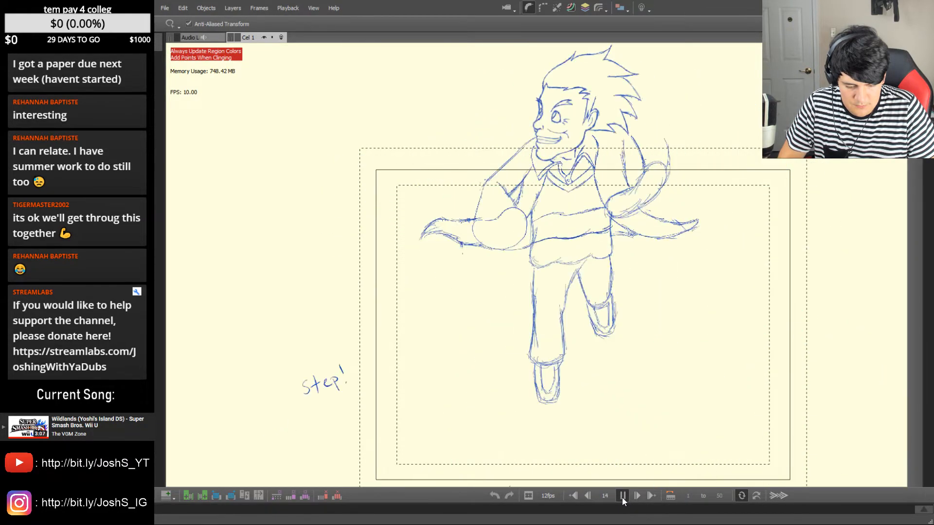
click(621, 497)
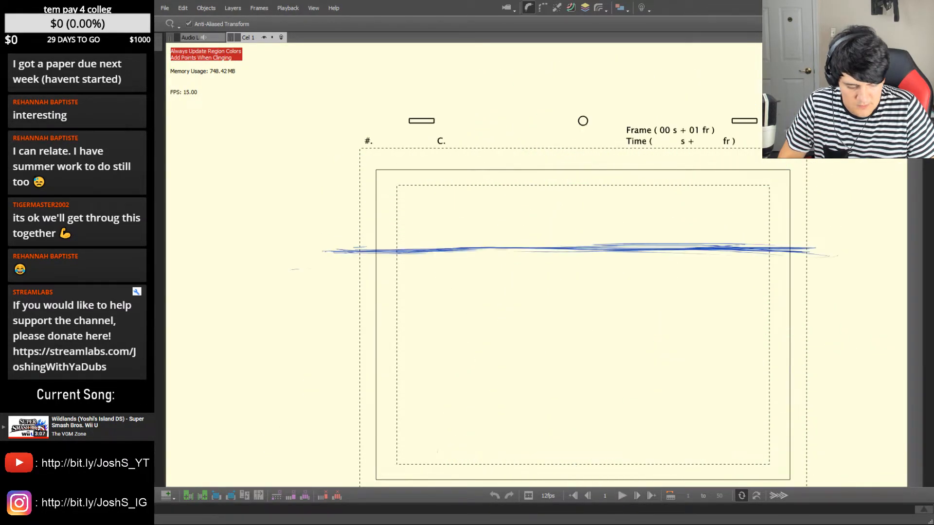
click(623, 495)
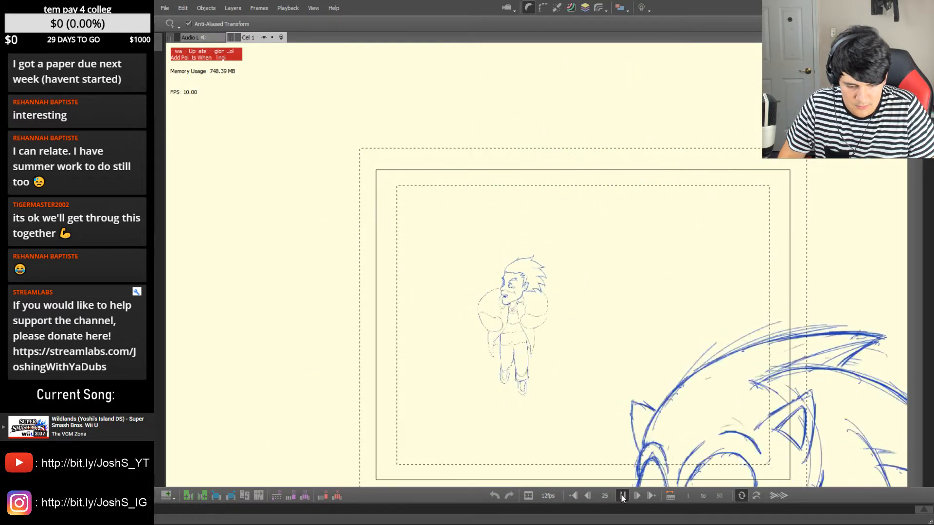
click(621, 496)
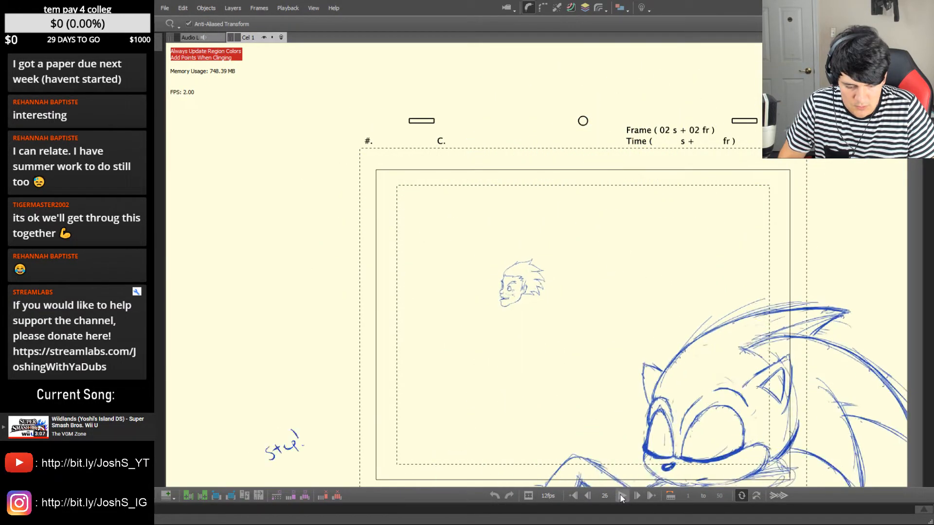
click(621, 495)
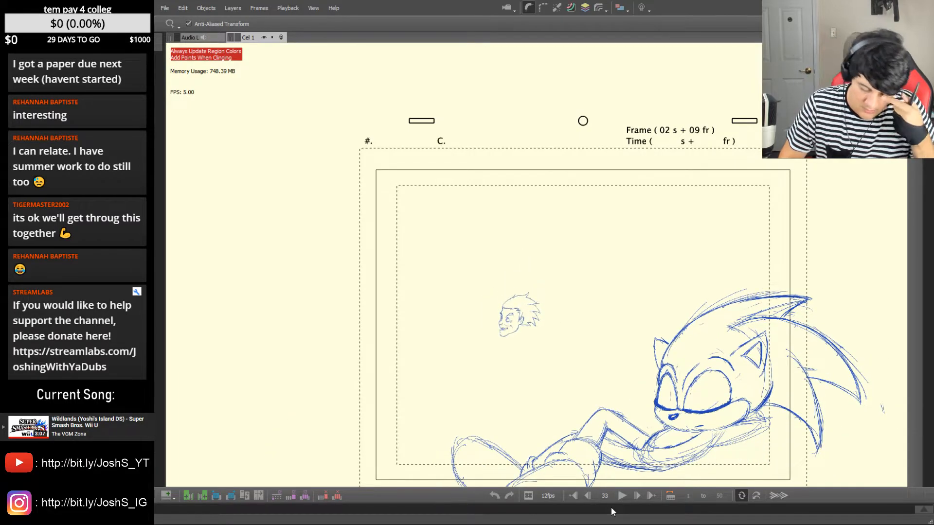
Step through the frames around 33 to 38 to examine the drawings that still have only a head
key(Left)
key(Left)
key(Left)
key(Left)
key(Left)
key(Left)
key(Left)
key(Left)
key(Left)
key(Left)
key(Left)
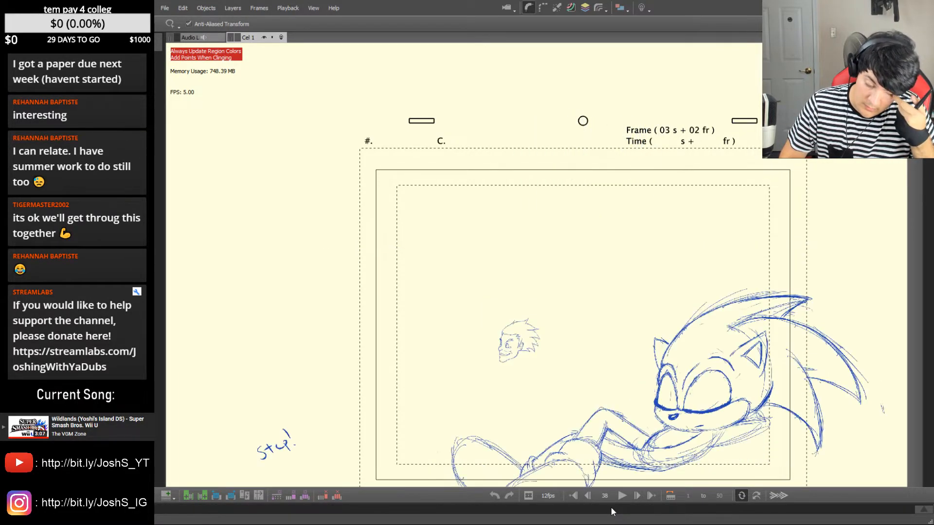
key(Left)
key(Left)
key(Left)
key(Left)
key(Left)
Compare the body poses on frames 21 to 25 with the head-only drawing on frame 26
key(space)
mouse_move(580, 387)
mouse_down()
mouse_move(579, 407)
mouse_move(584, 369)
mouse_move(563, 371)
mouse_move(616, 373)
mouse_up()
key(Left)
key(Left)
key(Left)
key(Right)
key(Right)
key(Right)
key(Left)
key(Left)
key(Left)
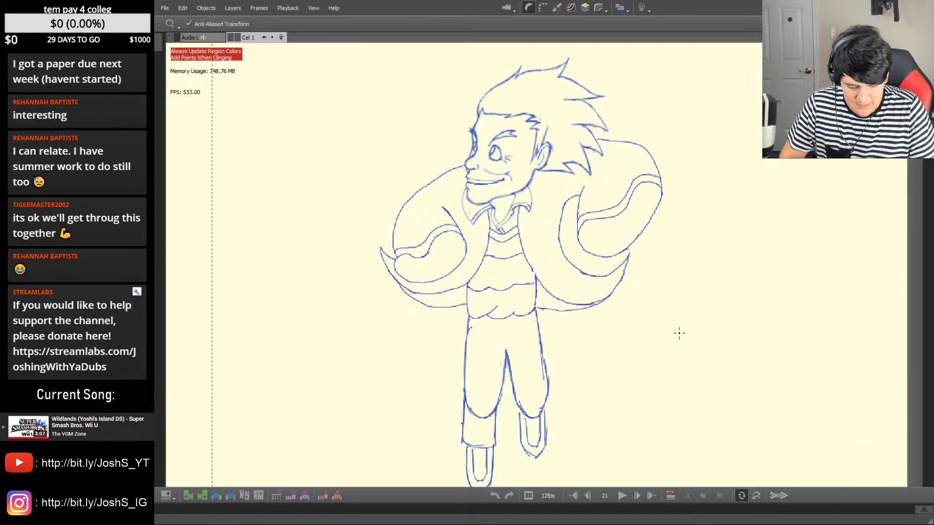
key(Right)
key(Right)
key(Right)
key(Right)
key(Left)
key(Left)
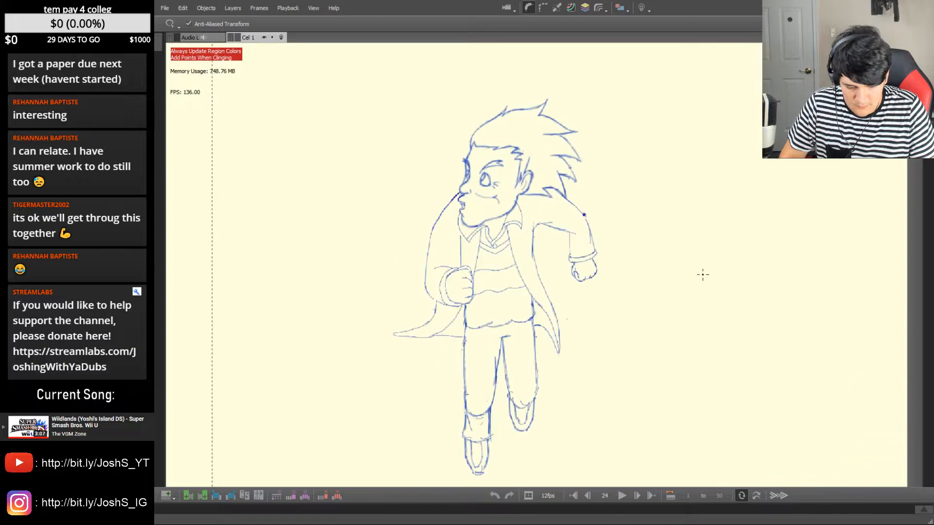
key(Left)
key(Left)
key(Right)
key(Left)
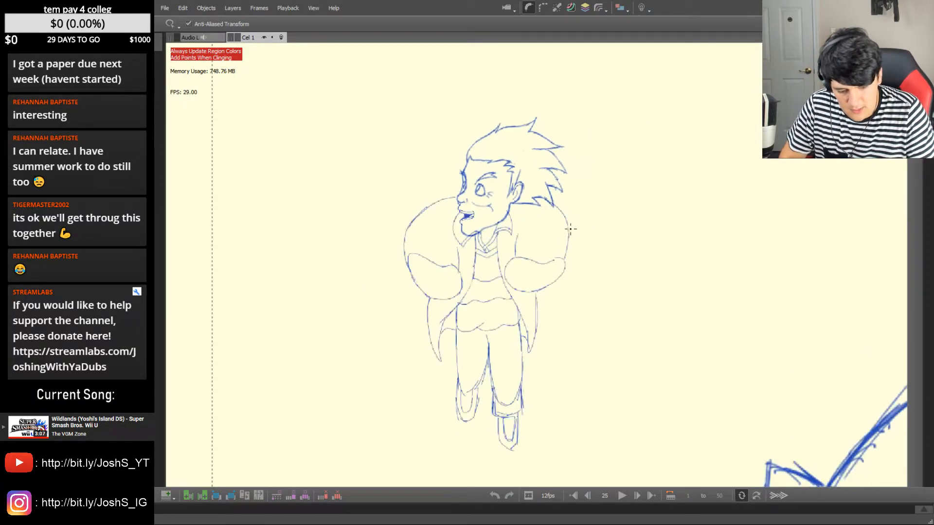
key(Right)
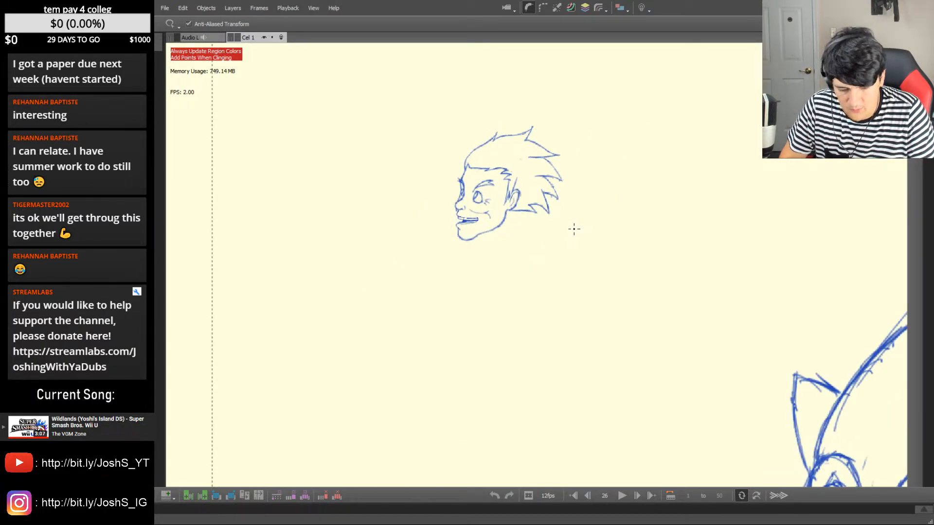
Select the running body below the head on frame 18 with a freehand lasso and copy it
key(Left)
key(Left)
key(Left)
key(Left)
key(Left)
key(Left)
key(Left)
key(Left)
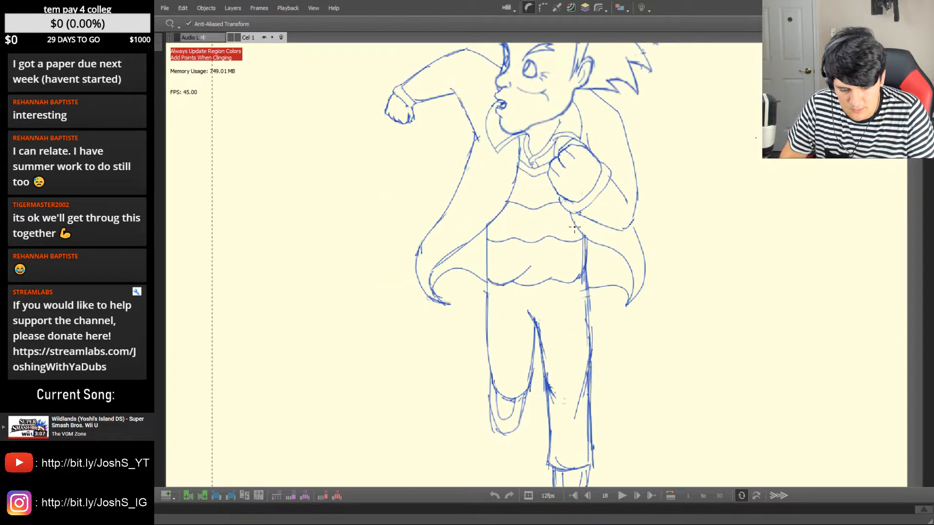
scroll(613, 168, down, 2)
drag(601, 189, 555, 224)
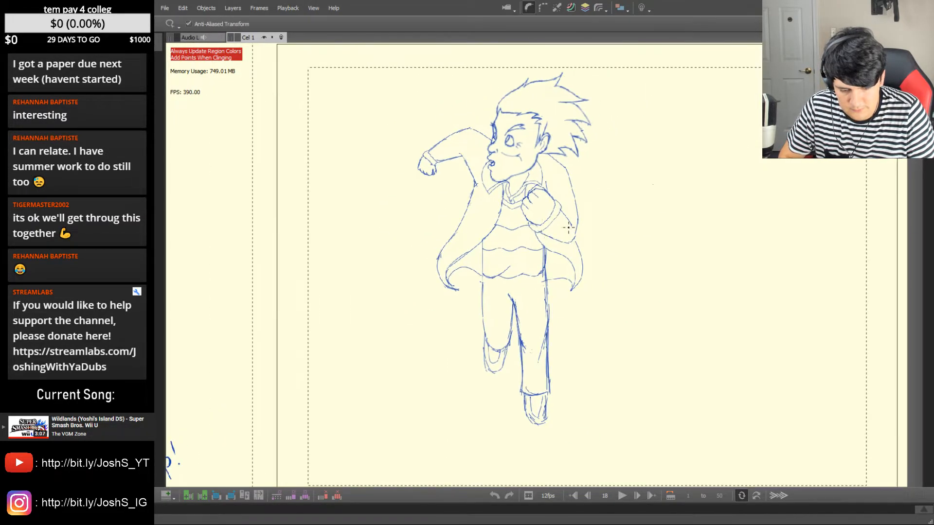
key(Left)
key(Right)
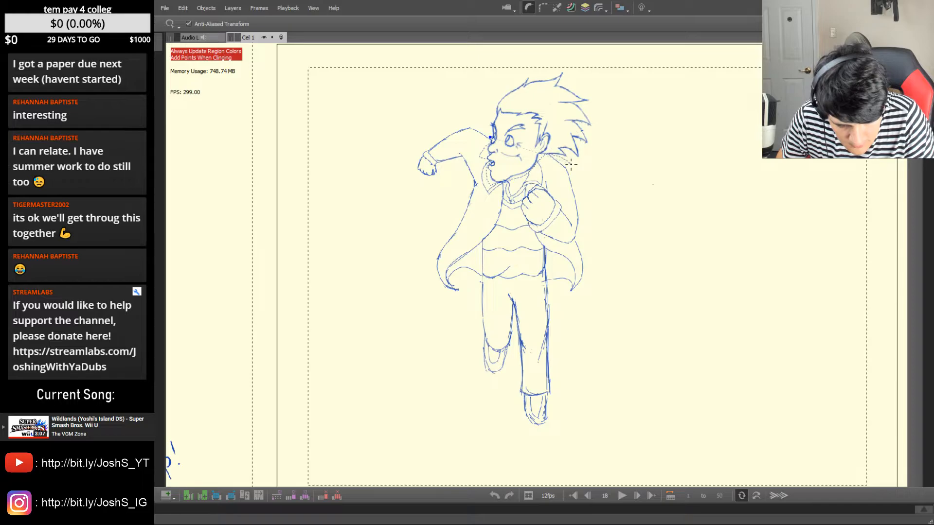
mouse_move(599, 235)
mouse_down()
mouse_move(487, 447)
mouse_move(449, 447)
mouse_move(338, 222)
mouse_move(379, 142)
mouse_move(411, 118)
mouse_move(495, 119)
mouse_up()
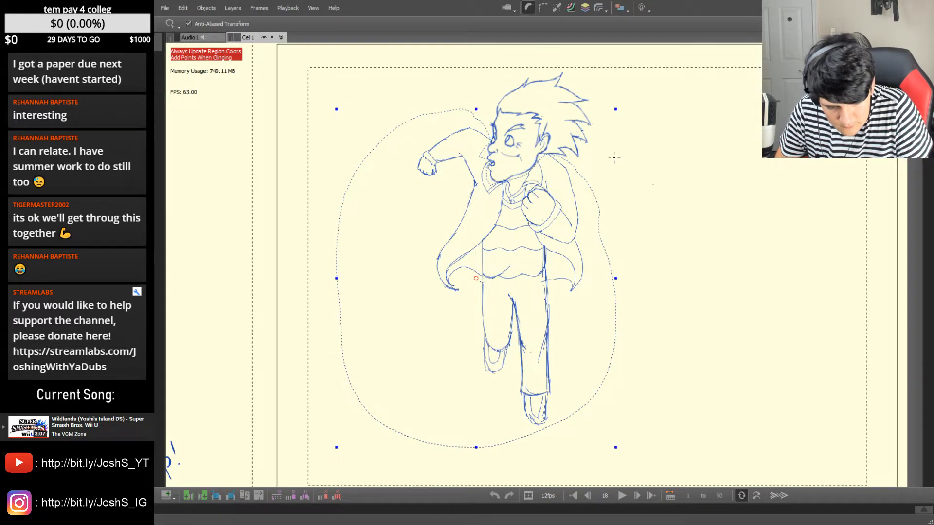
key(ctrl+v)
Paste the copied body onto frame 26 and scale it down to about 404 × 490 px beneath the head
key(Right)
key(Right)
key(Right)
key(Right)
key(Right)
key(Right)
key(Right)
key(Right)
key(Left)
key(Right)
drag(619, 108, 568, 161)
mouse_move(454, 325)
mouse_down()
mouse_move(491, 292)
mouse_move(486, 299)
mouse_up()
key(Right)
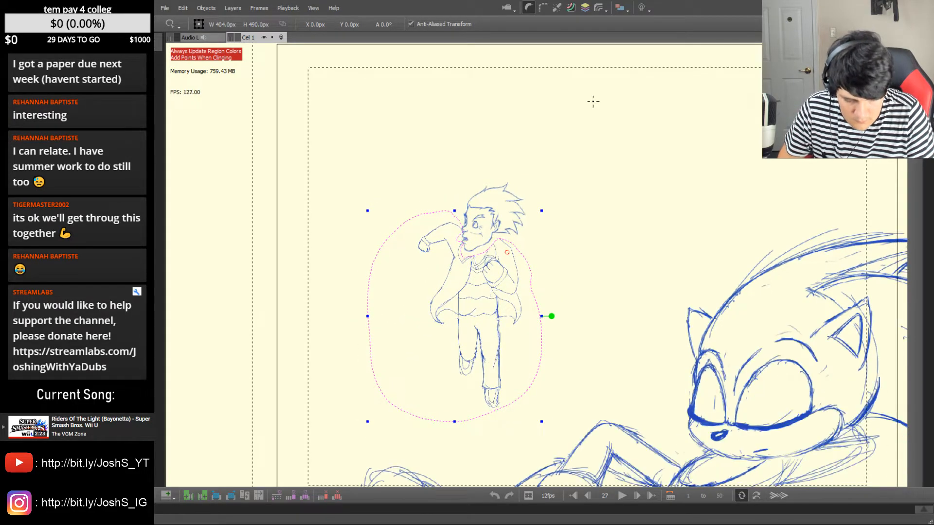
Shrink the pasted body to about 398 × 483 px and align it under frame 26's head, using frame 25 as reference
key(Left)
key(Left)
key(Left)
key(Right)
key(Right)
key(Left)
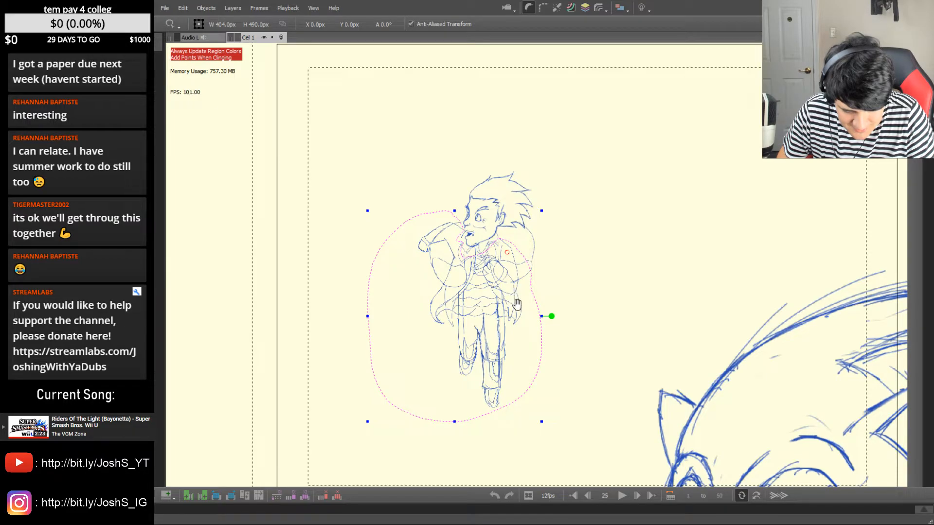
drag(516, 296, 517, 285)
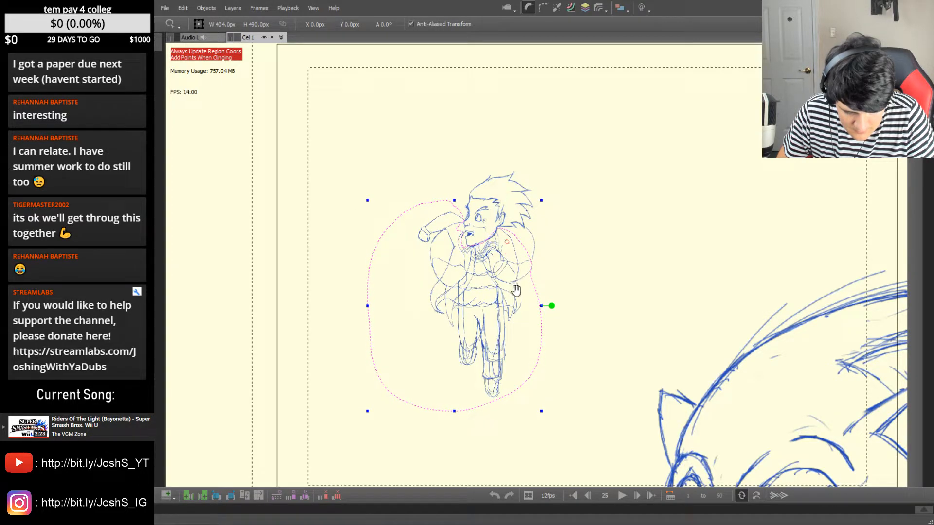
drag(539, 410, 538, 408)
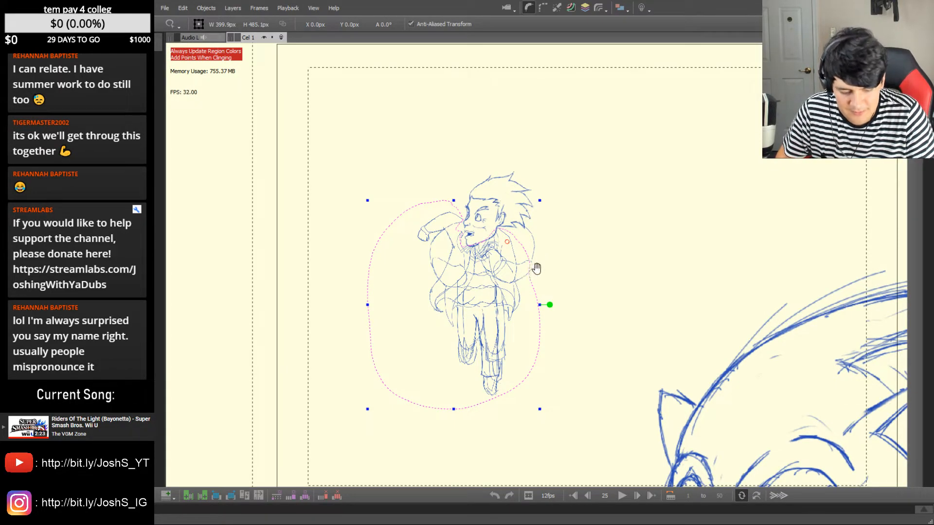
drag(540, 410, 539, 407)
drag(509, 337, 516, 338)
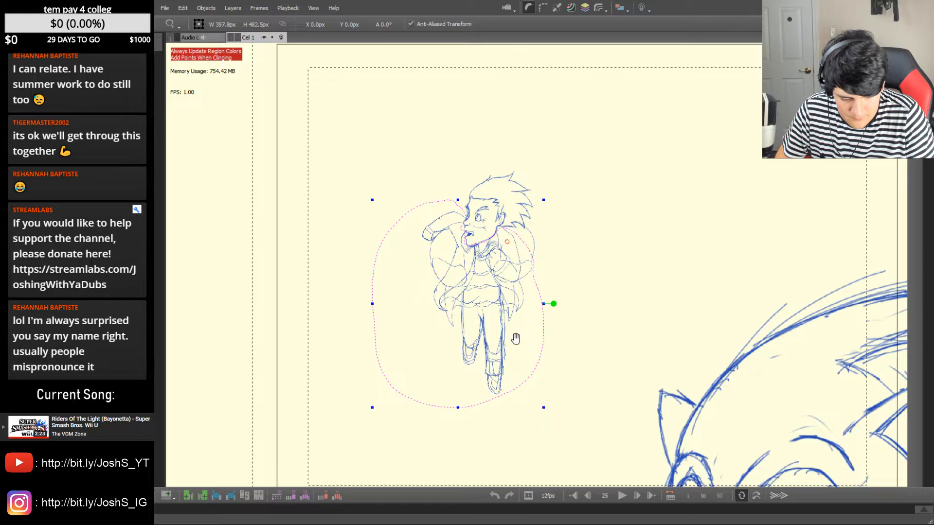
key(Right)
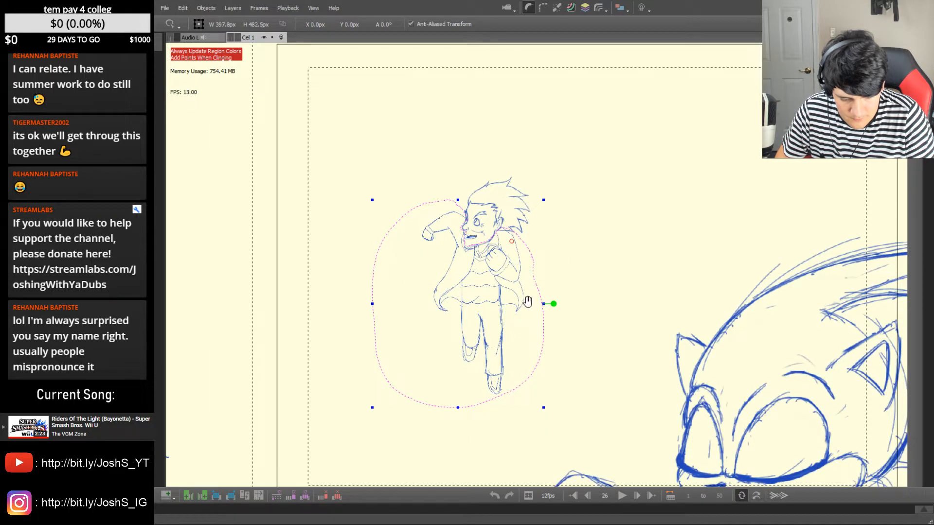
drag(500, 327, 500, 328)
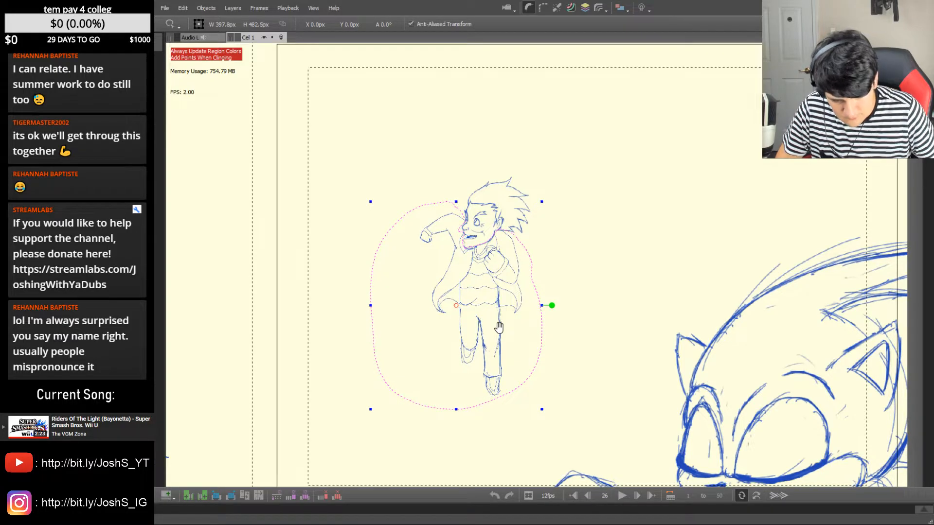
click(586, 244)
Flip between frame 26 and its neighbouring frames to check the size and position of the placed body
key(Left)
key(Right)
key(Left)
key(Left)
key(Left)
key(Right)
key(Right)
key(Right)
key(Left)
key(Right)
key(Left)
key(Right)
key(Left)
key(Right)
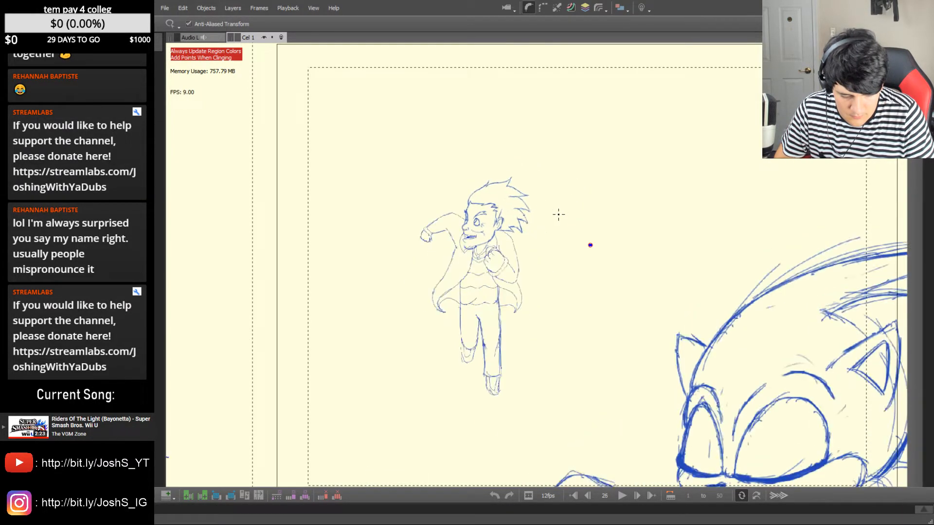
Examine frame 26 up close where the pasted body meets the head, comparing it with frame 25
mouse_move(475, 249)
mouse_down()
mouse_move(535, 206)
mouse_move(555, 241)
mouse_up()
key(b)
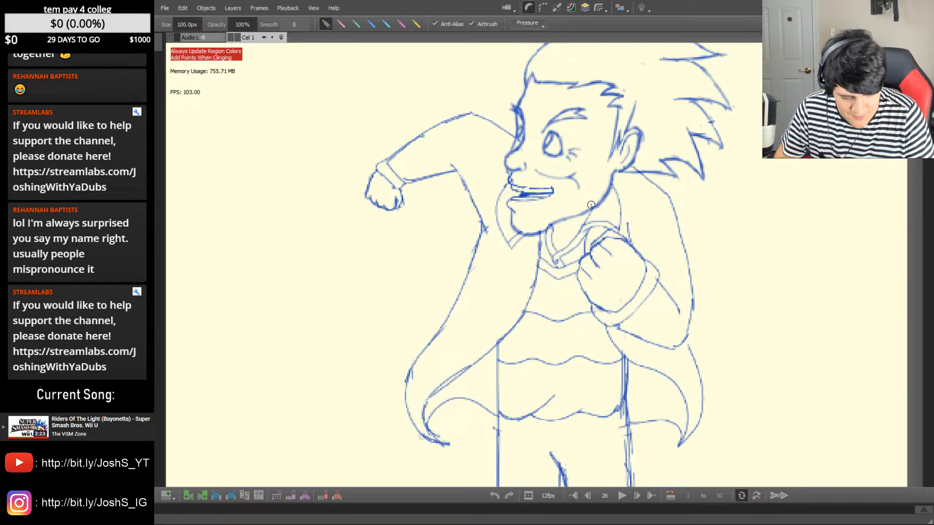
key(l)
key(Left)
key(Right)
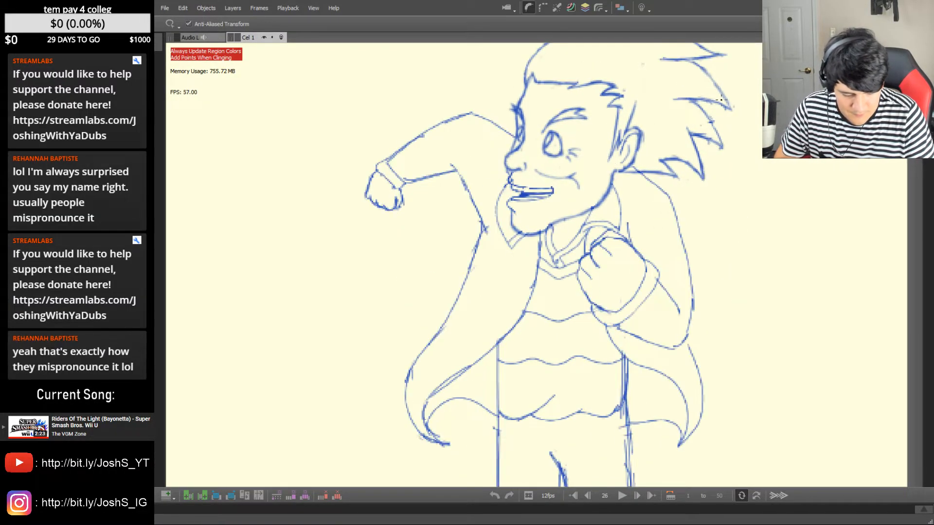
drag(702, 184, 673, 231)
drag(672, 231, 567, 252)
Step back and forth through the frames around 19 to 27 and briefly play the run to check its motion
key(Left)
key(Left)
key(Left)
key(Left)
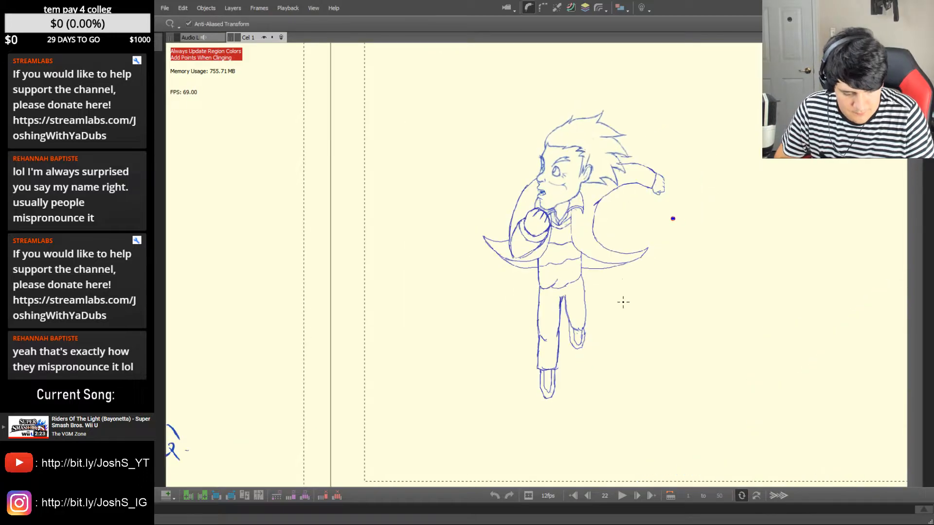
key(Right)
key(Right)
key(Right)
key(Right)
key(Right)
key(Right)
key(Left)
key(Left)
key(Left)
key(Left)
key(Left)
key(Left)
key(Left)
key(Left)
key(Left)
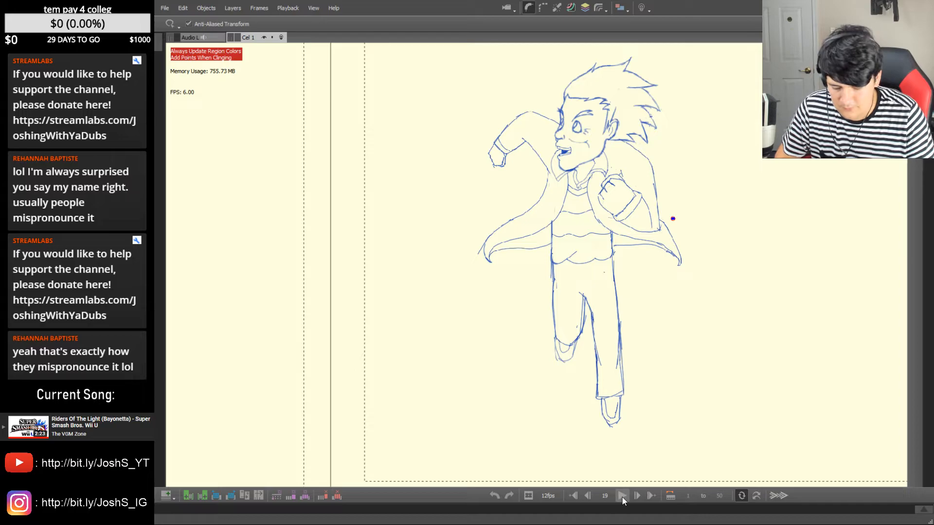
click(622, 496)
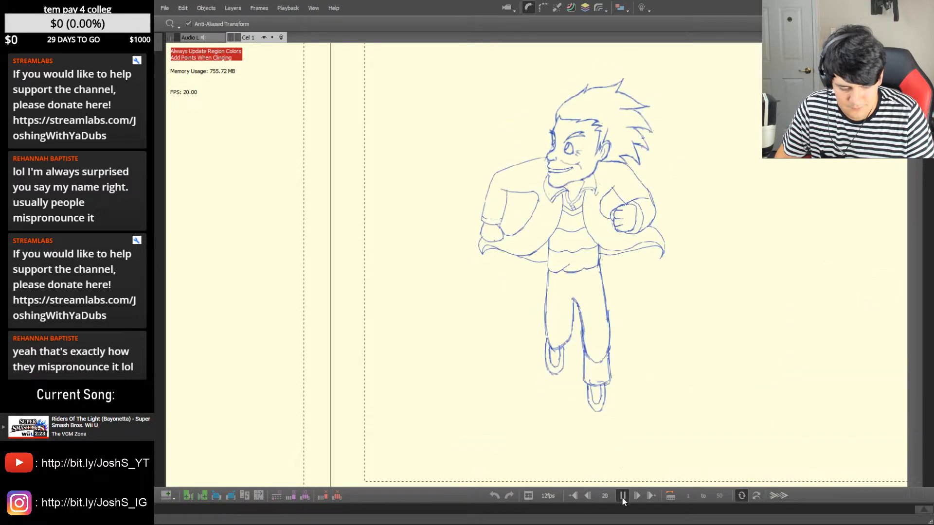
click(623, 496)
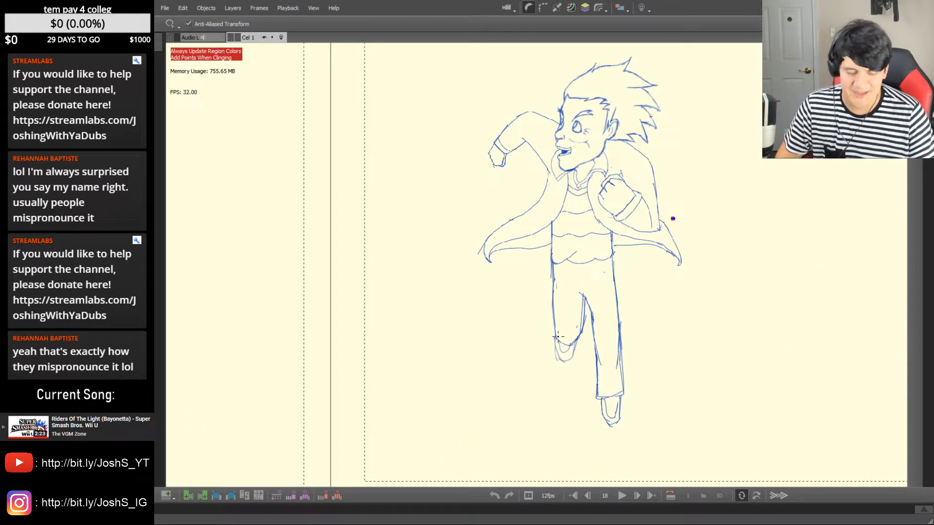
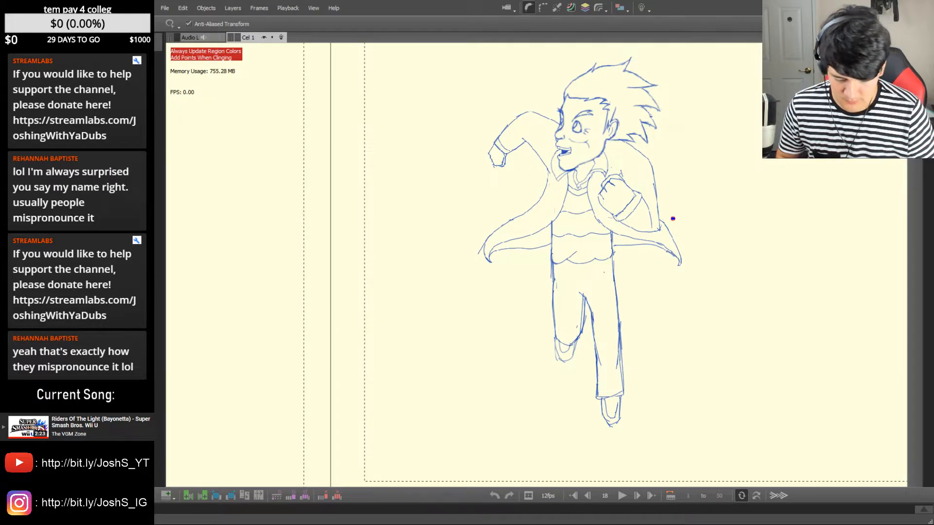
Compare the body poses from frame 20 onward with the head-only drawing on frame 27, returning to frame 17
key(Right)
key(Right)
mouse_move(679, 215)
mouse_down()
mouse_move(696, 243)
mouse_move(688, 249)
mouse_move(723, 228)
mouse_up()
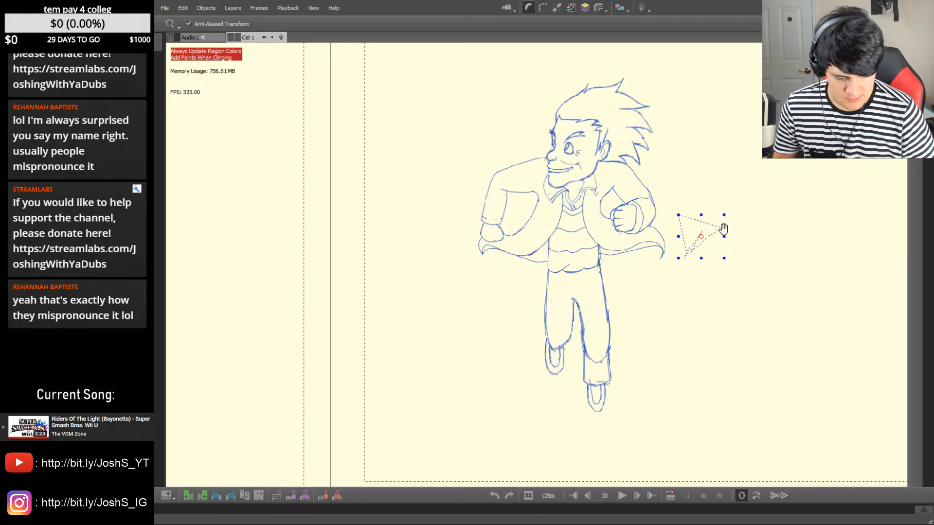
click(659, 314)
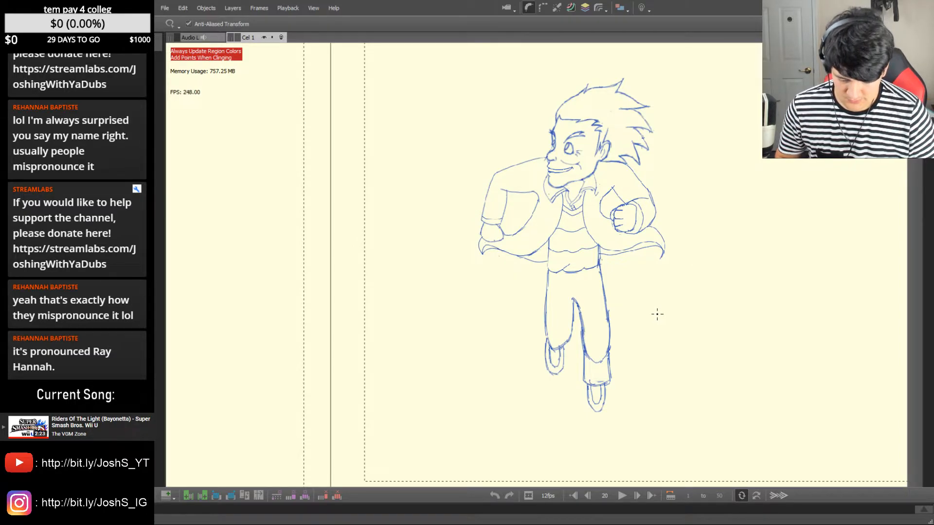
key(Right)
key(Right)
key(Right)
key(Right)
key(Right)
key(Right)
key(Right)
key(Right)
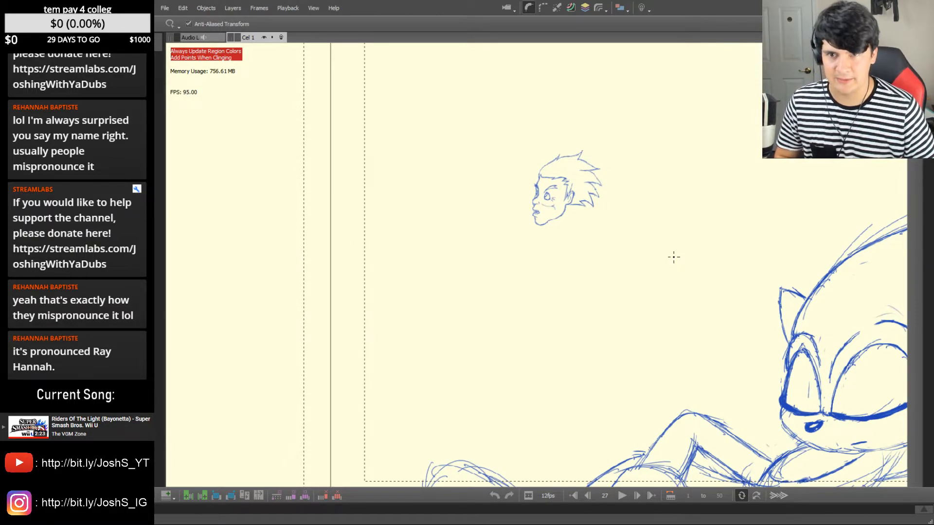
key(Left)
key(Left)
key(Left)
key(Left)
key(Left)
key(Left)
key(Left)
key(Left)
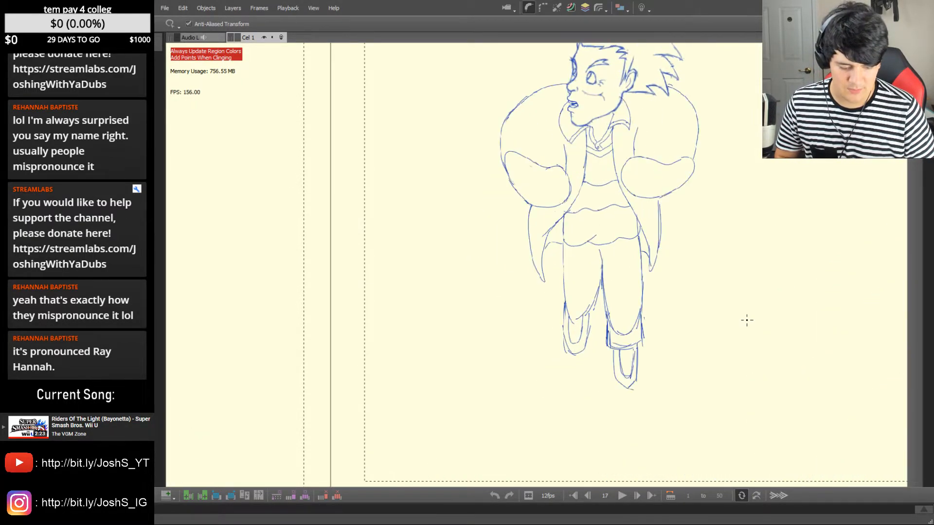
Examine the full-body poses around frames 15 and 16 and the run frames that follow them
scroll(783, 222, down, 2)
drag(800, 222, 686, 254)
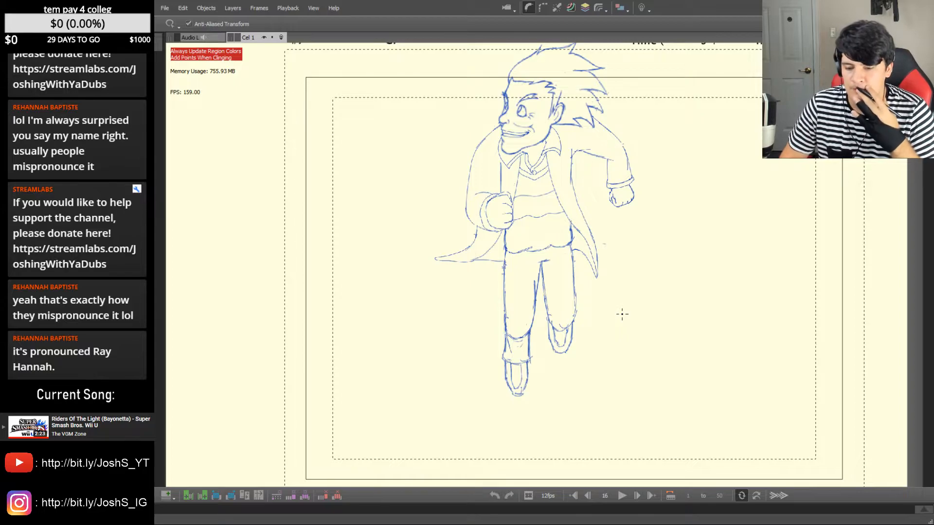
key(Left)
key(Left)
key(Left)
key(Right)
key(Right)
key(Right)
key(Right)
key(Right)
key(Right)
key(Right)
key(Right)
key(Right)
key(Right)
key(Right)
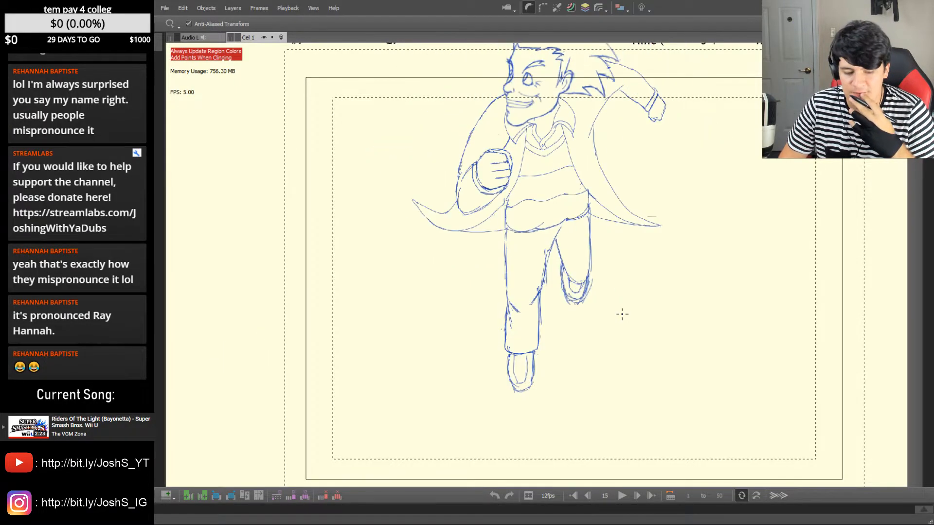
Flip through the running-character frames up to frame 24 to compare the drawn poses
key(Right)
key(Left)
key(Left)
key(Left)
key(Left)
key(Left)
key(Right)
key(Right)
key(Right)
scroll(567, 206, up, 5)
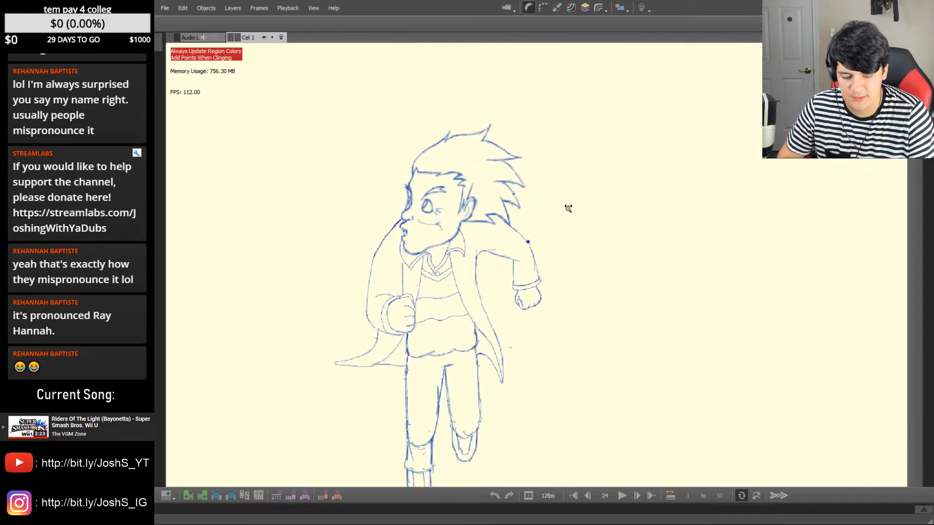
Erase the stray dot on the jacket's shoulder line in frame 24
key(b)
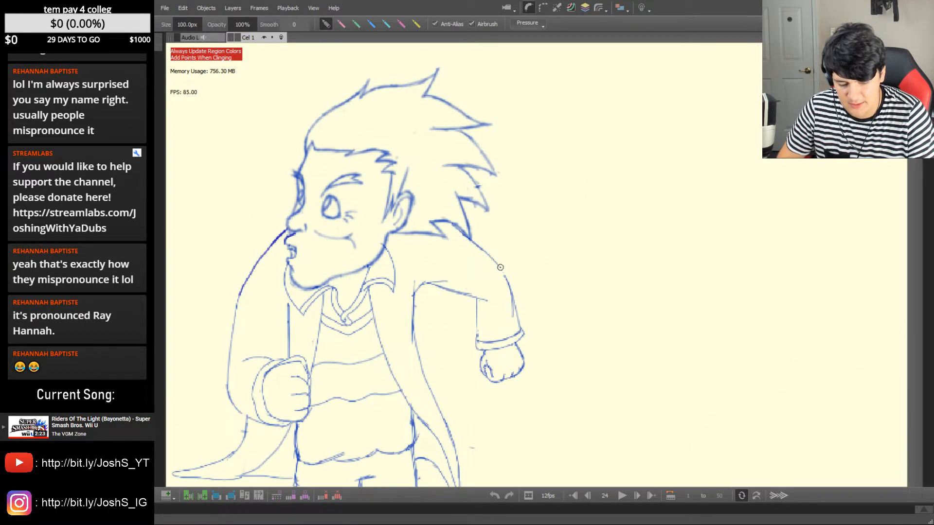
key(b)
key(Left)
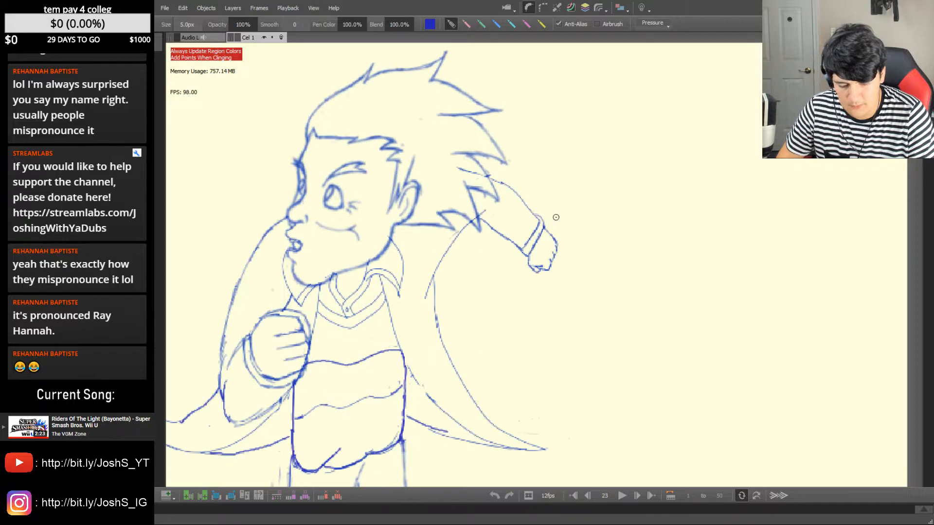
Flip back and forth through frames 22 to 28 to compare the running poses and find where the body drawings stop
key(Right)
key(Right)
key(Right)
drag(552, 191, 536, 221)
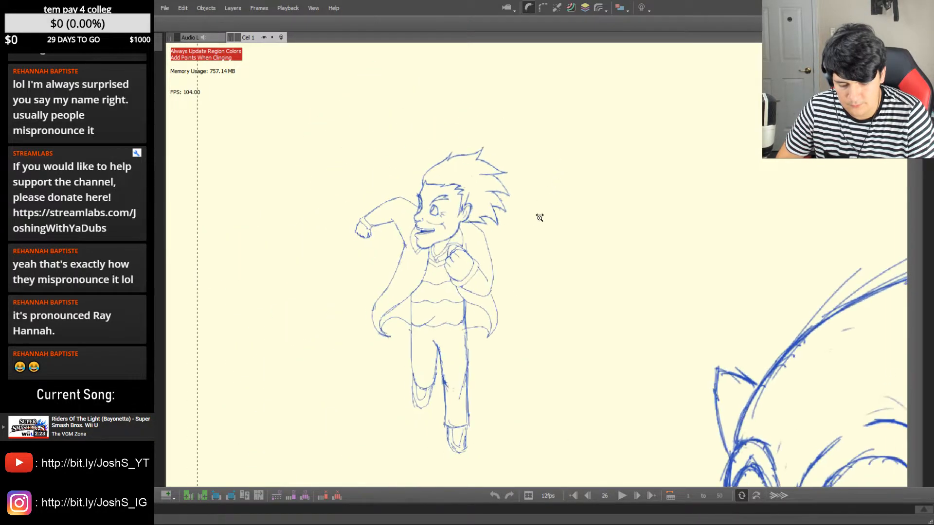
key(Right)
key(Right)
key(Left)
key(Left)
key(Left)
key(Left)
key(Left)
key(Left)
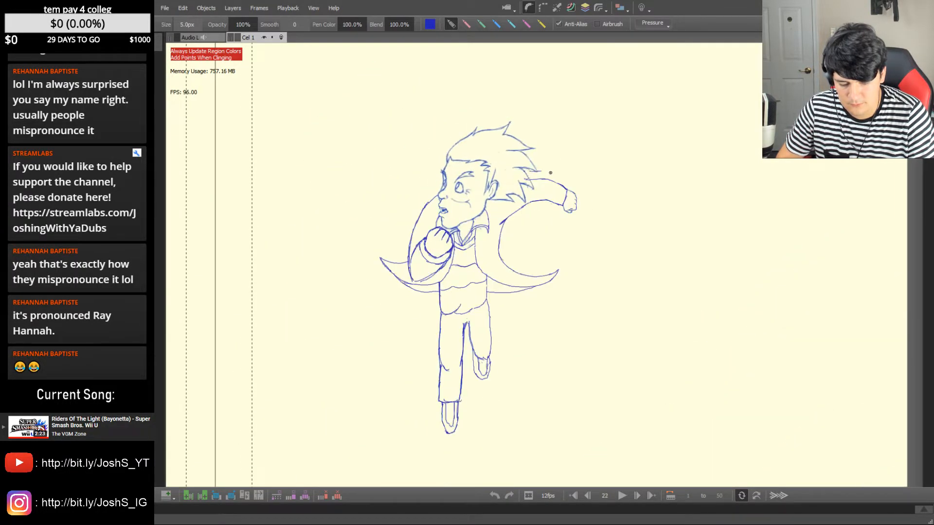
key(Right)
key(Right)
key(Right)
key(Right)
key(Left)
key(Left)
key(Left)
key(Left)
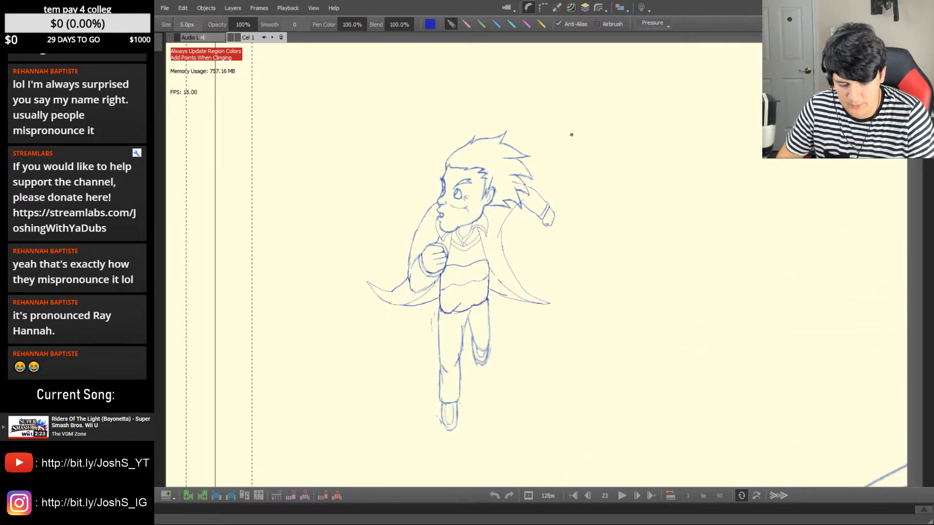
key(Right)
key(Right)
key(Right)
key(Right)
key(Right)
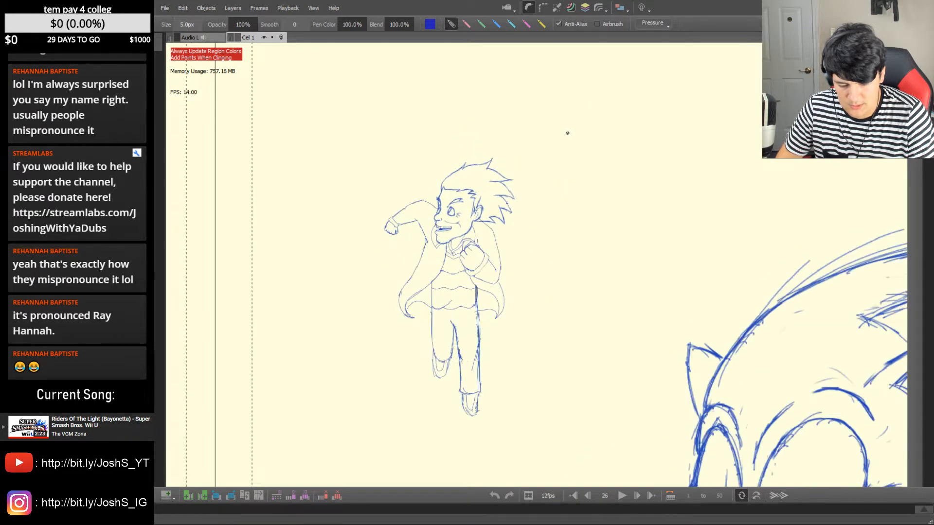
key(Left)
key(Left)
key(Left)
key(Left)
key(Left)
key(Left)
key(Left)
key(Left)
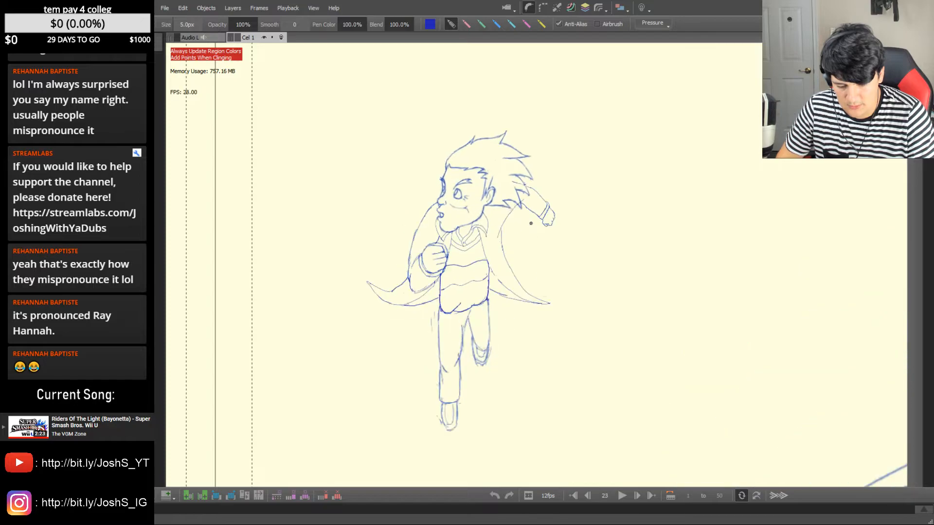
Lasso the running character's whole body below the head in frame 19
key(l)
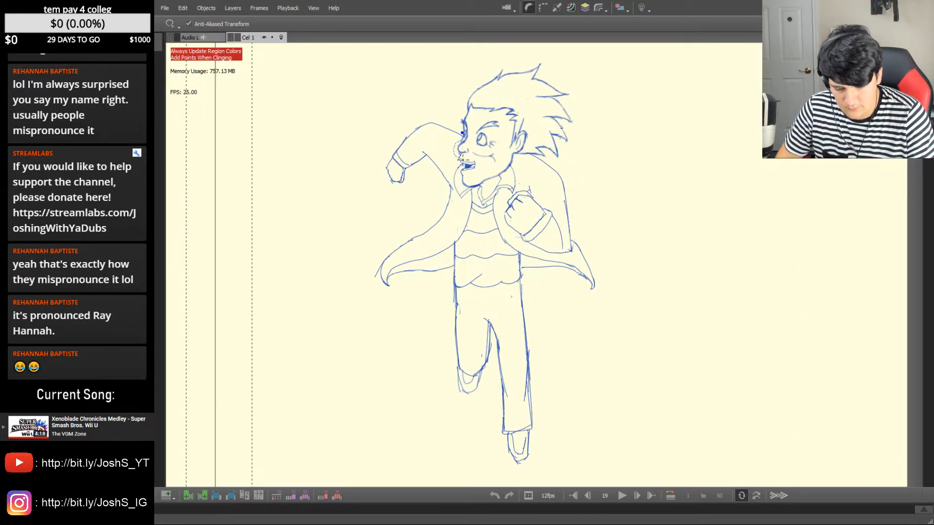
drag(463, 161, 466, 163)
click(436, 183)
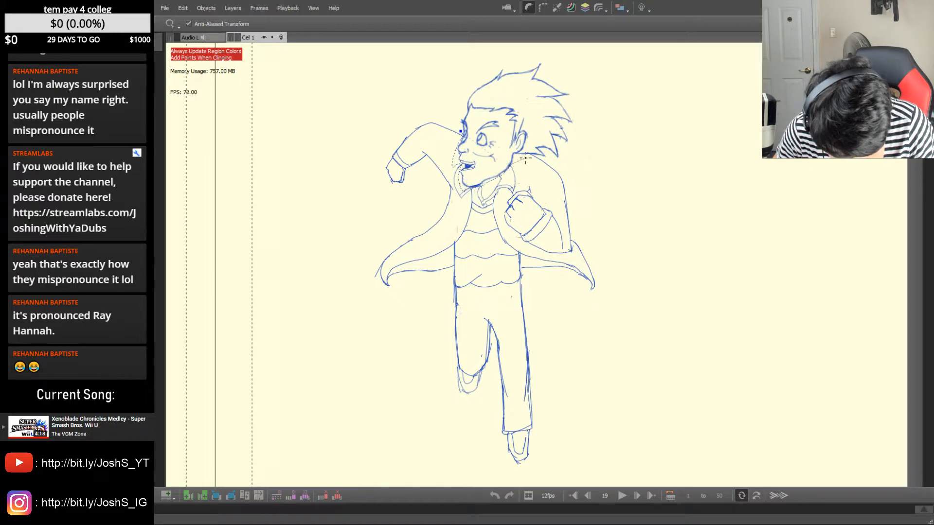
mouse_move(538, 159)
mouse_down()
mouse_move(584, 175)
mouse_move(683, 352)
mouse_move(589, 496)
mouse_move(426, 500)
mouse_move(200, 270)
mouse_move(369, 105)
mouse_move(437, 108)
mouse_up()
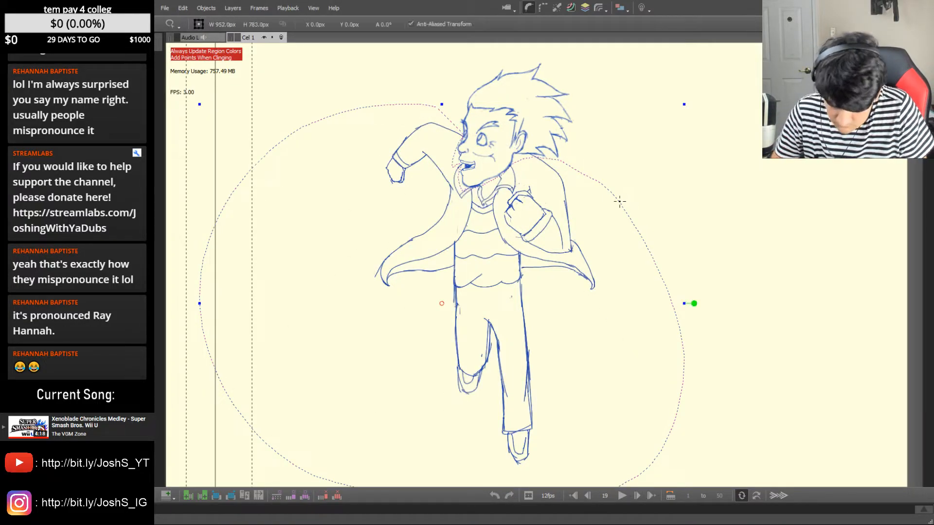
Copy the selected body from frame 19 and paste it into frame 27
key(Right)
key(Right)
key(Right)
key(Right)
key(Right)
key(Right)
key(Right)
key(Right)
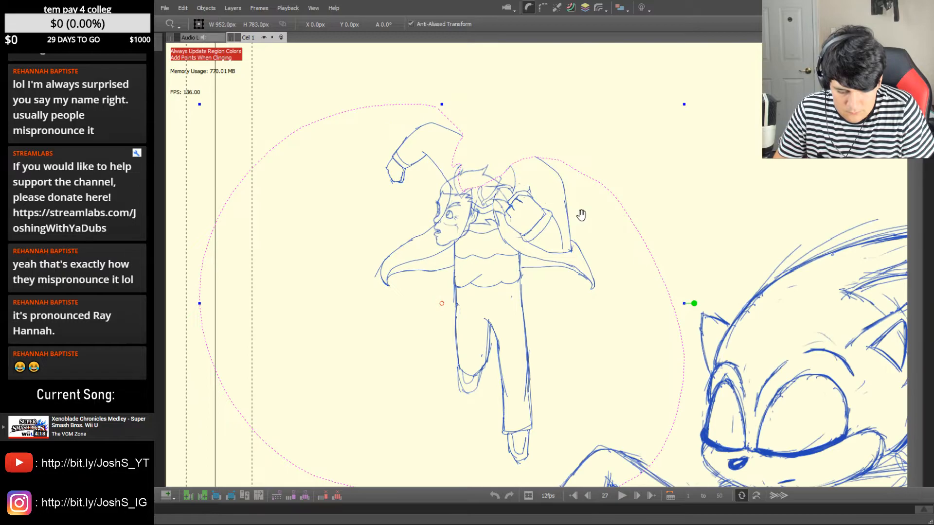
Scale the pasted body to 583.6 by 480 px and fit it under the head in frame 27, using frame 26 as reference
drag(685, 104, 638, 143)
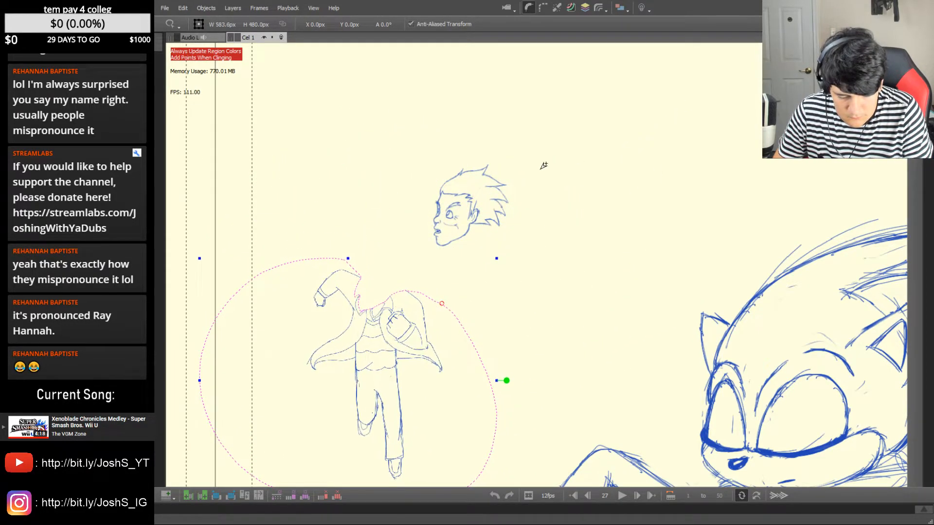
mouse_move(431, 349)
mouse_down()
mouse_move(492, 295)
mouse_move(471, 320)
mouse_move(481, 314)
mouse_up()
key(Left)
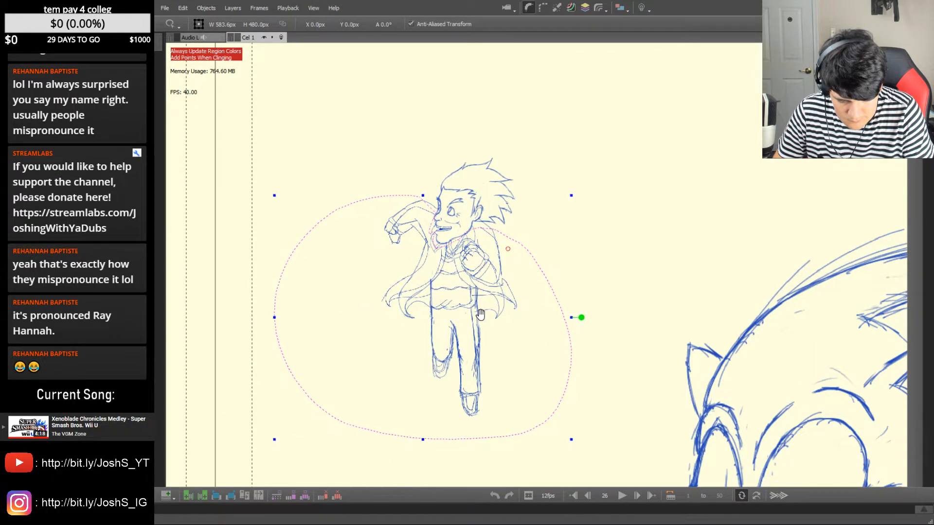
key(Right)
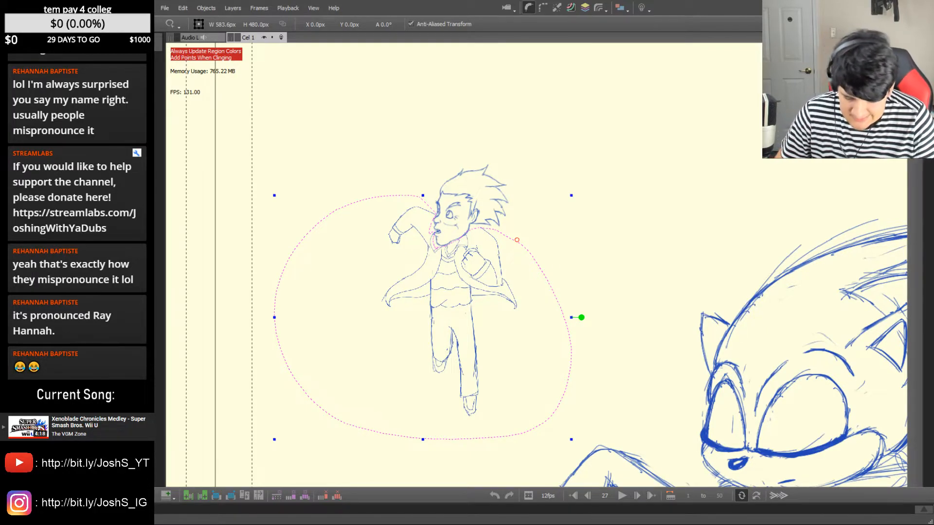
key(ctrl+z)
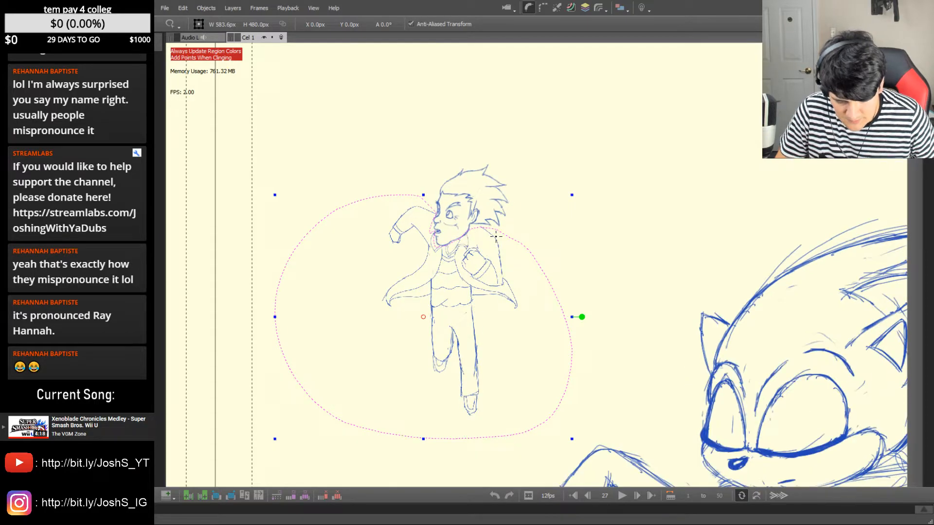
click(593, 229)
Flip through the neighbouring frames and play back the run animation to check the new body in frame 27
key(b)
key(Left)
key(Right)
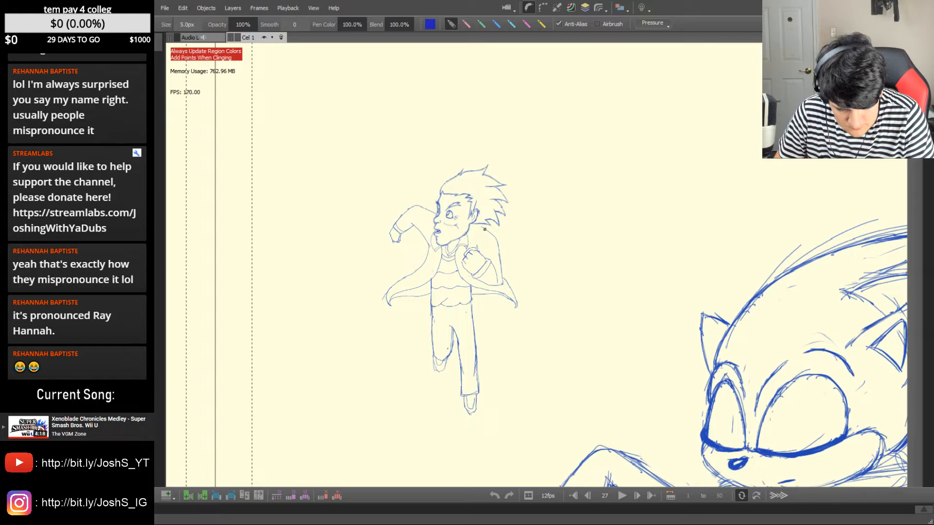
key(Left)
key(Left)
key(Left)
key(Left)
key(Left)
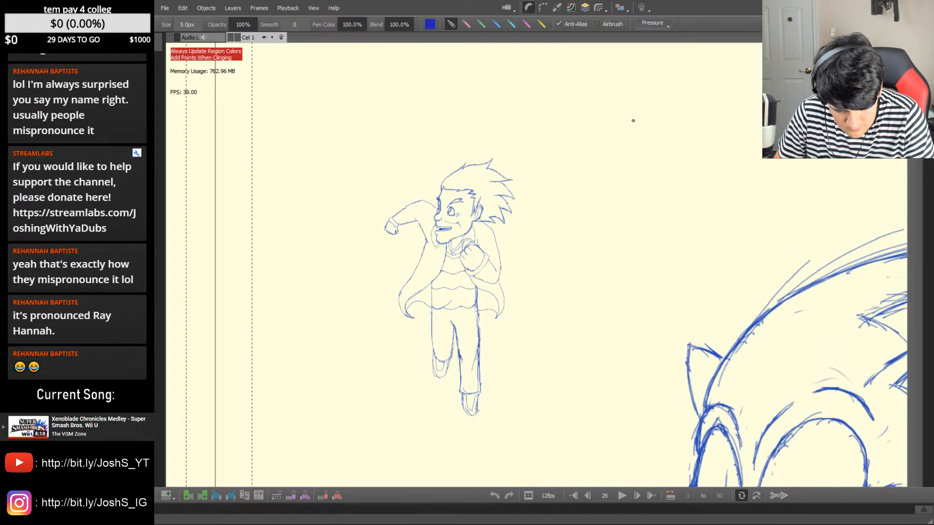
key(Right)
key(Right)
key(Right)
click(621, 496)
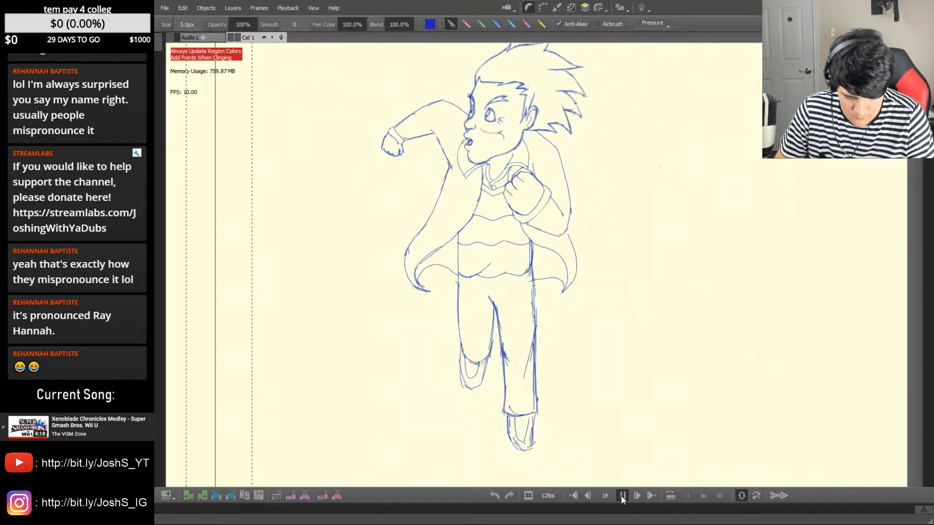
click(622, 496)
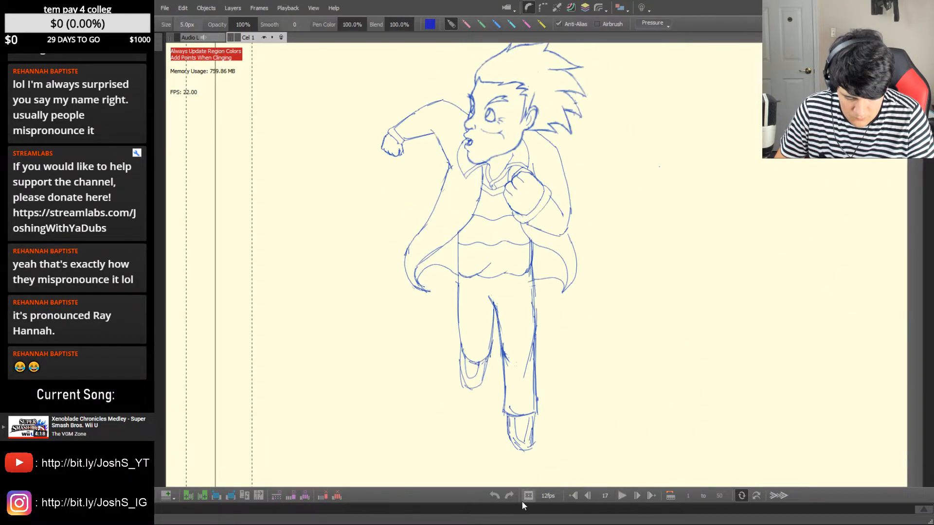
click(621, 497)
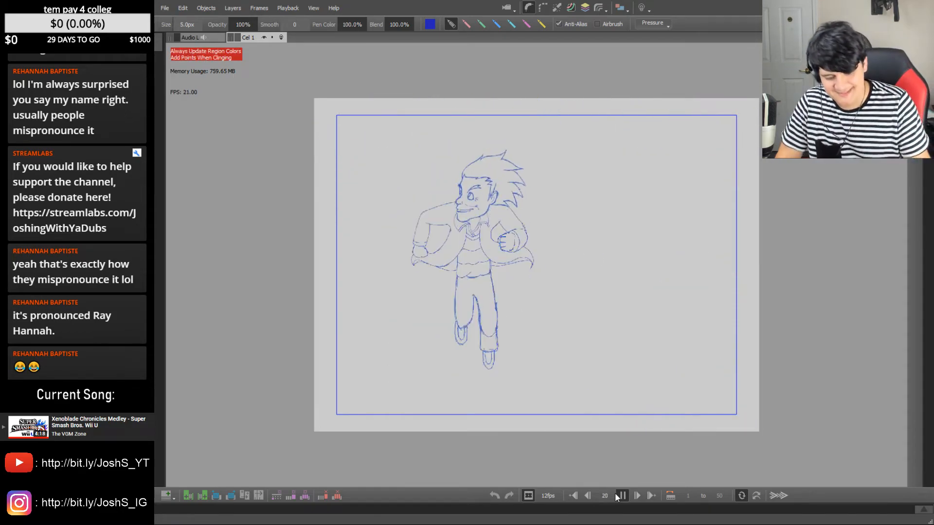
click(622, 495)
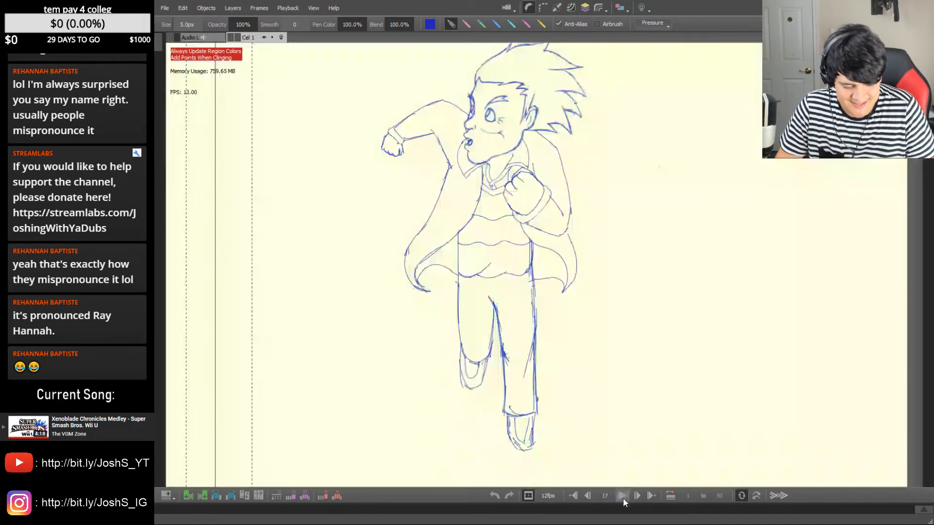
Step through frames 17 to 29 to examine the run and the frames that still show only a head
key(Right)
key(Right)
key(Right)
key(Right)
key(Right)
key(Right)
key(Right)
key(Right)
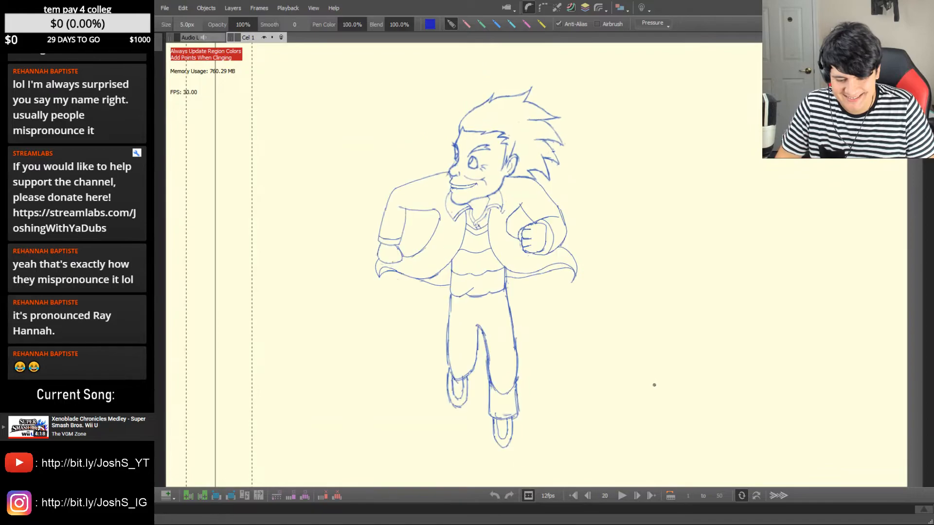
key(Right)
key(Right)
key(Right)
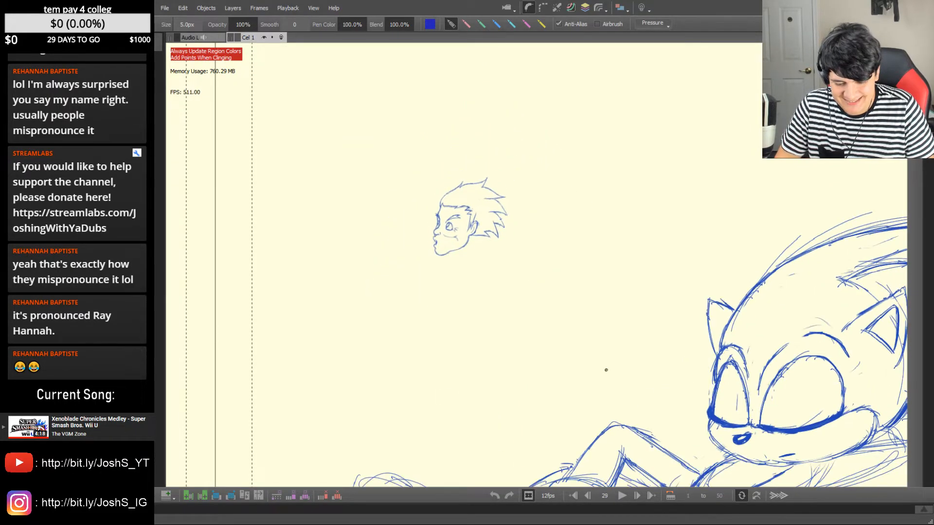
key(Left)
key(Left)
key(Left)
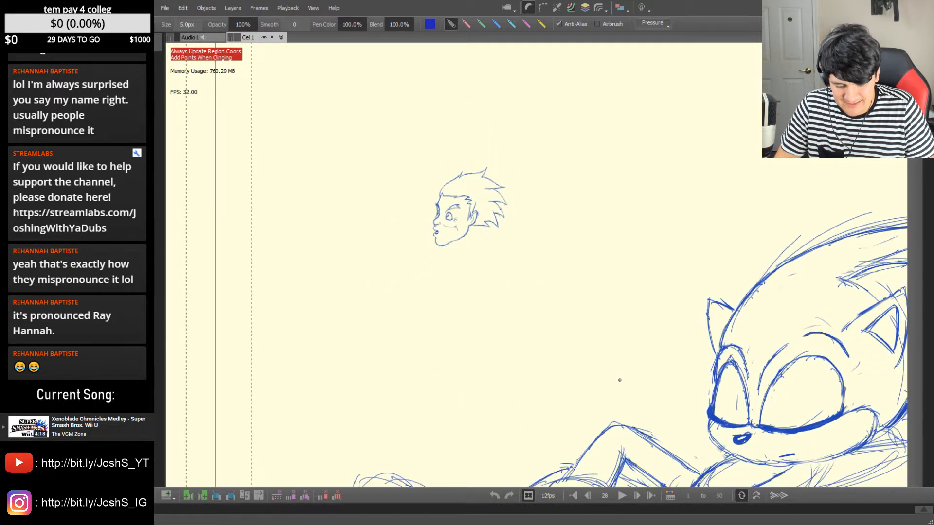
key(Right)
key(Right)
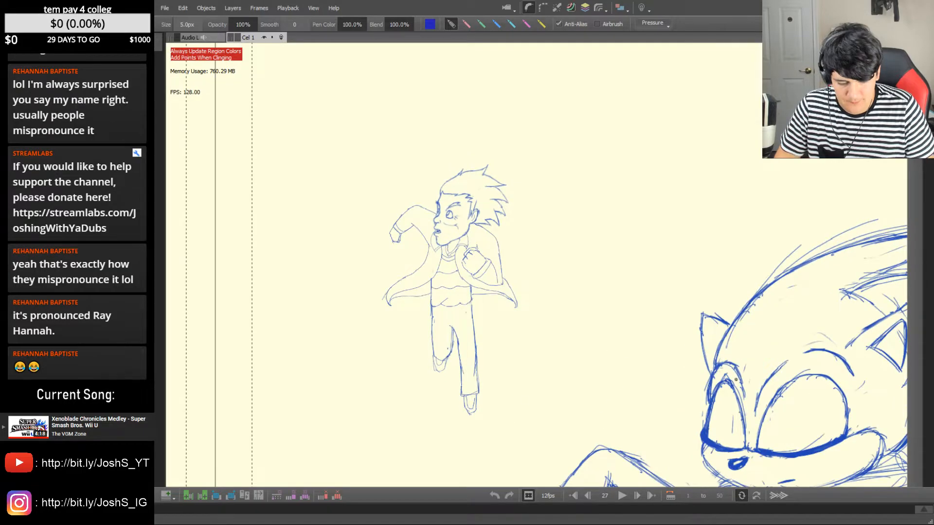
key(Right)
drag(779, 386, 760, 415)
mouse_move(799, 363)
mouse_down()
mouse_move(774, 390)
mouse_move(797, 366)
mouse_move(840, 373)
mouse_move(824, 358)
mouse_move(773, 400)
mouse_move(759, 431)
mouse_move(816, 360)
mouse_up()
mouse_move(767, 415)
mouse_down()
mouse_move(816, 362)
mouse_move(837, 379)
mouse_move(772, 410)
mouse_up()
drag(823, 374, 826, 403)
key(ctrl+z)
key(ctrl+z)
key(ctrl+z)
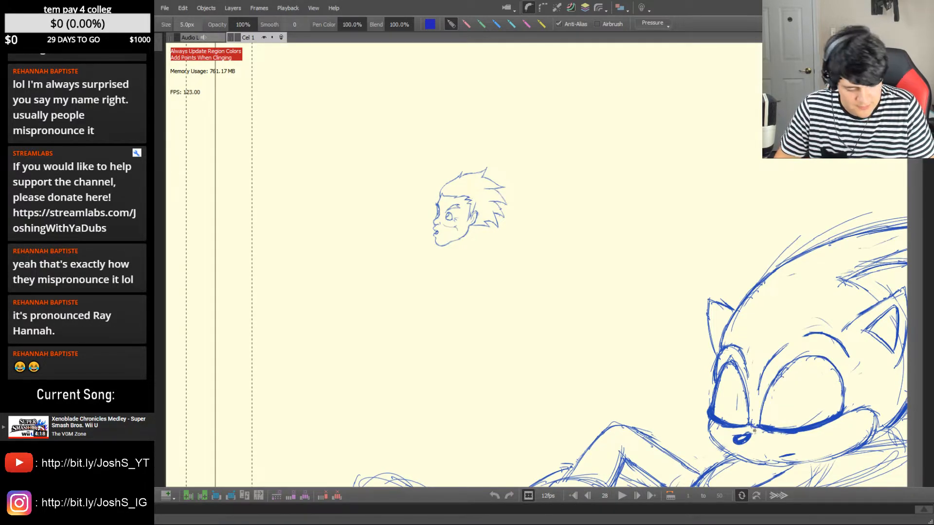
Flip between frames 21 and 28 to examine which earlier running pose suits the headless gap in frame 28
key(Left)
key(Left)
key(Left)
key(Left)
key(Left)
key(Left)
key(Left)
key(Left)
key(Left)
key(Left)
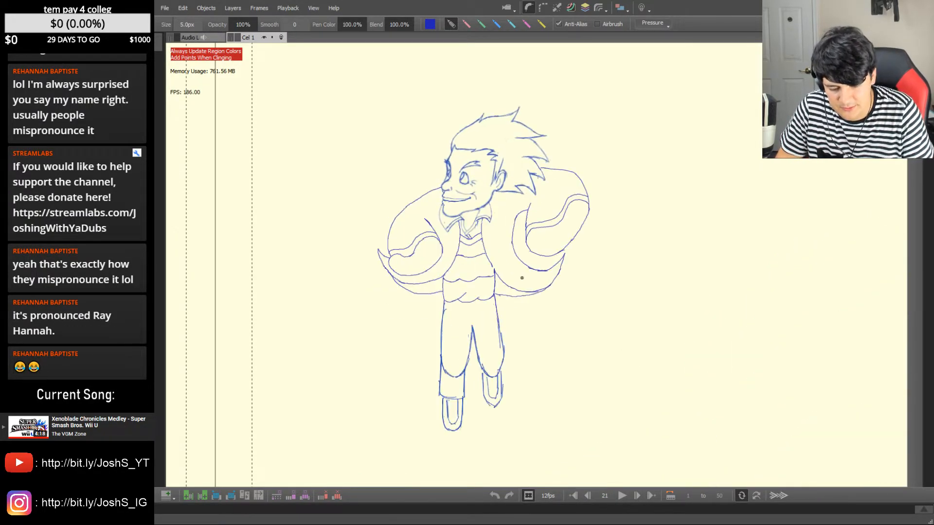
key(Right)
key(Right)
key(Right)
key(Right)
key(Right)
key(Right)
key(Right)
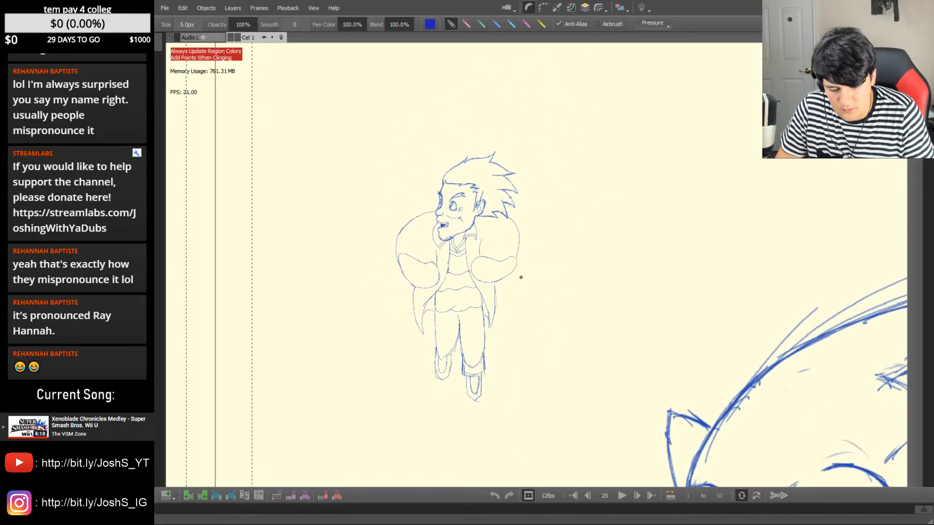
key(Right)
key(Right)
key(Left)
key(Left)
key(Left)
key(Left)
key(Left)
key(Left)
key(Left)
key(Left)
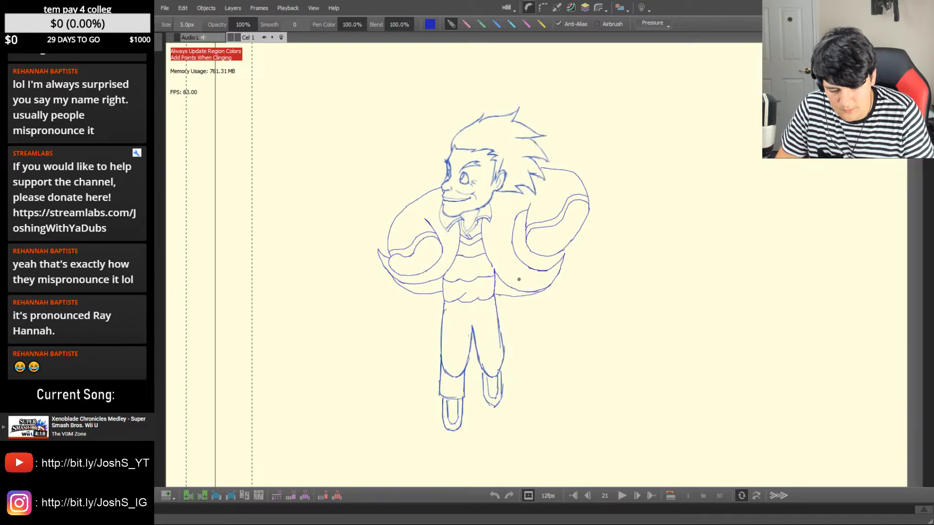
Lasso the character's body below the head in frame 20 and copy it
key(l)
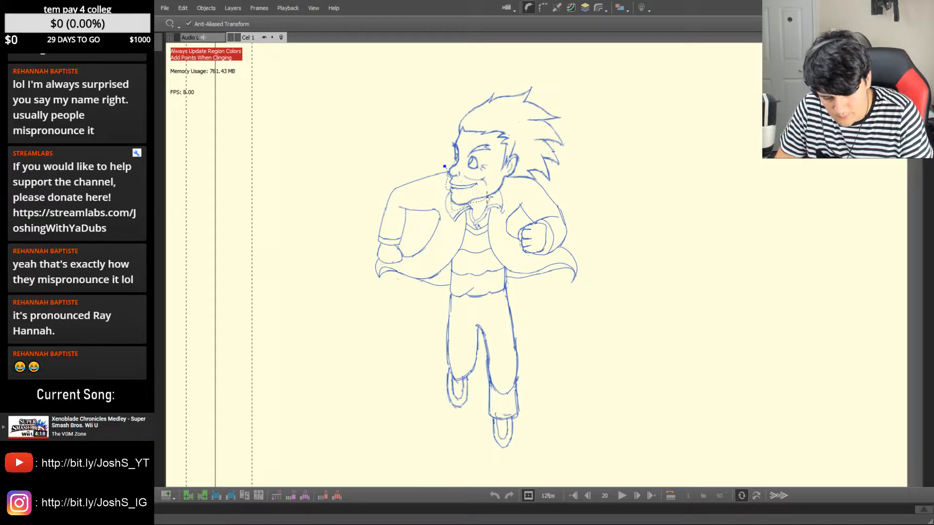
mouse_move(624, 223)
mouse_down()
mouse_move(313, 454)
mouse_move(386, 148)
mouse_move(419, 152)
mouse_up()
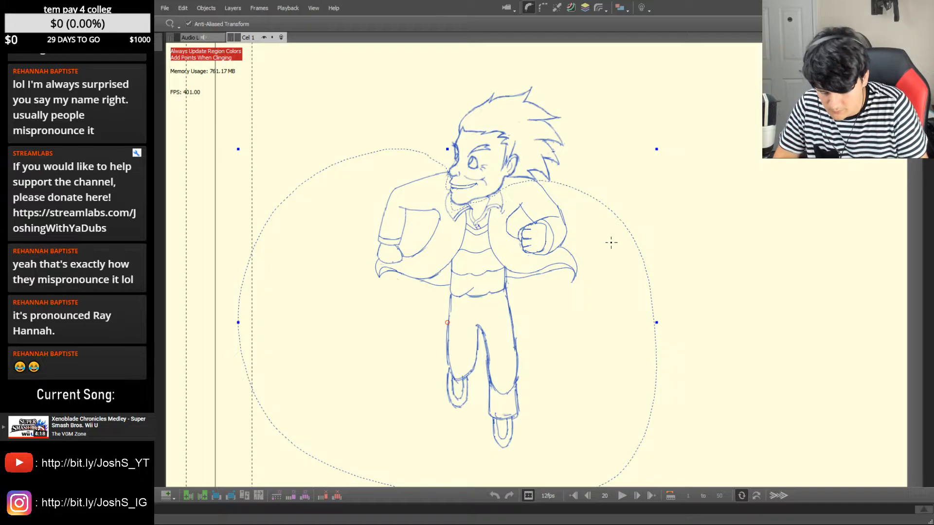
key(ctrl+v)
Paste the body copied from frame 20 into frame 28
key(Right)
key(Right)
key(Right)
key(Right)
key(Right)
key(Right)
key(Right)
key(Right)
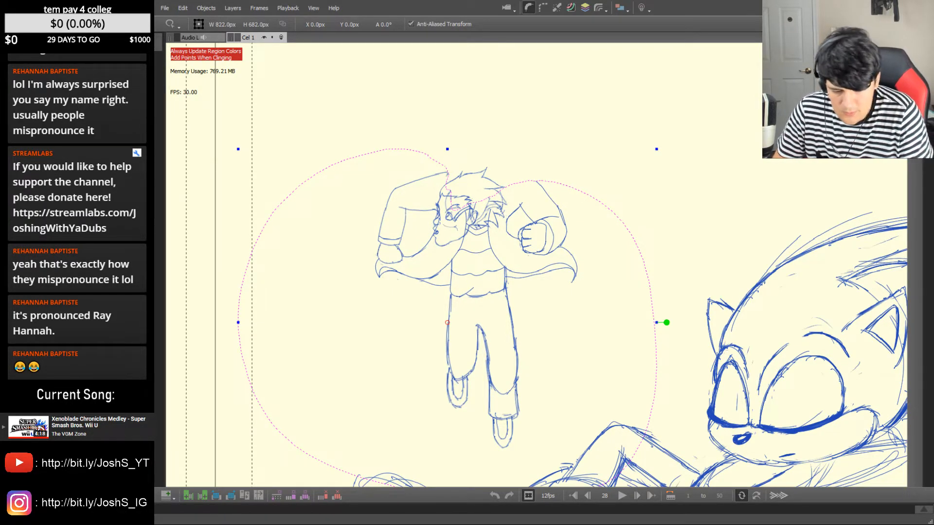
Scale down the body pasted in frame 28 to about 553 × 459 px and place it under the head
key(ctrl+y)
drag(569, 326, 501, 302)
drag(594, 204, 578, 216)
key(Left)
drag(477, 314, 497, 299)
key(Left)
key(Right)
key(Left)
key(Right)
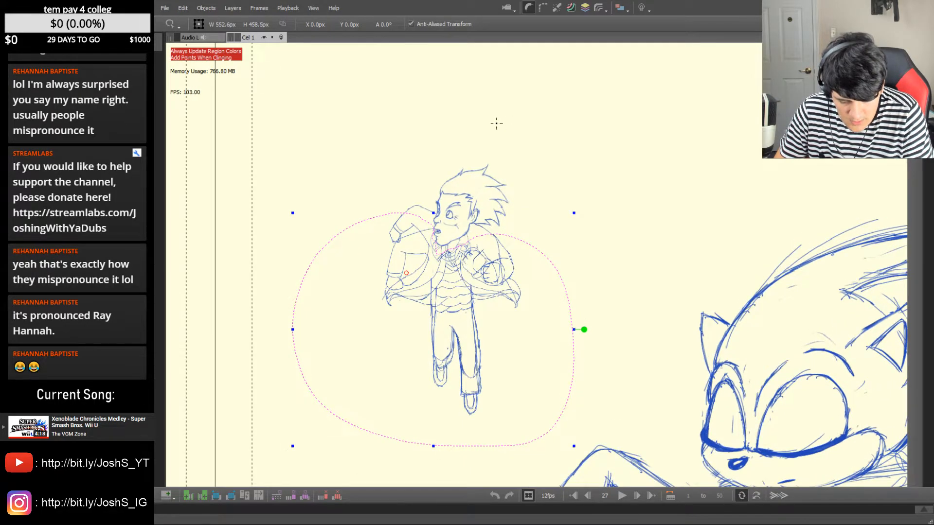
Refine the pasted body in frame 28 to about 544 × 452 px, aligning it with the body in frame 27
drag(293, 213, 283, 205)
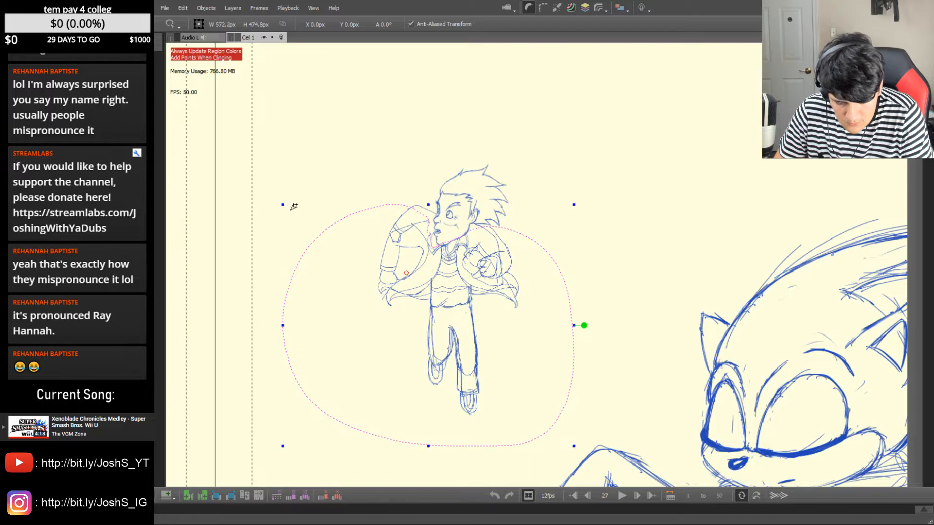
drag(477, 277, 481, 278)
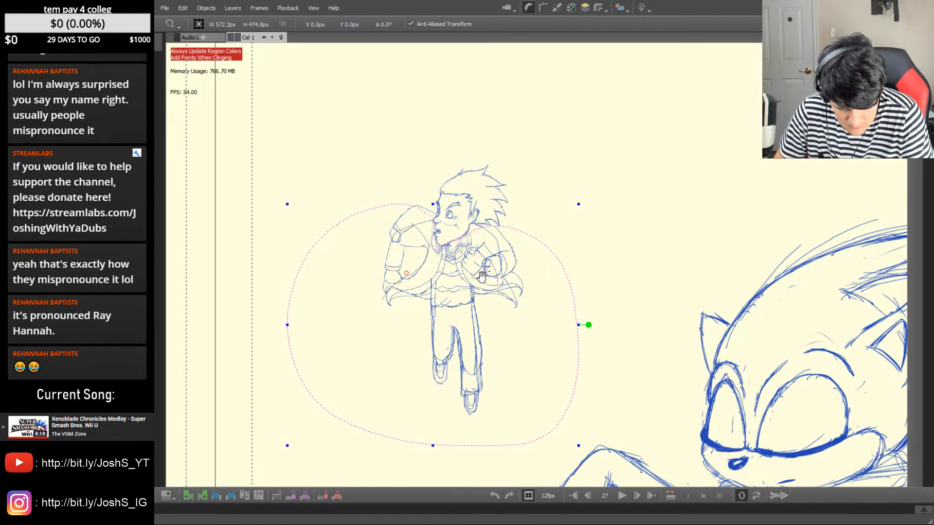
drag(576, 207, 566, 216)
drag(492, 306, 495, 294)
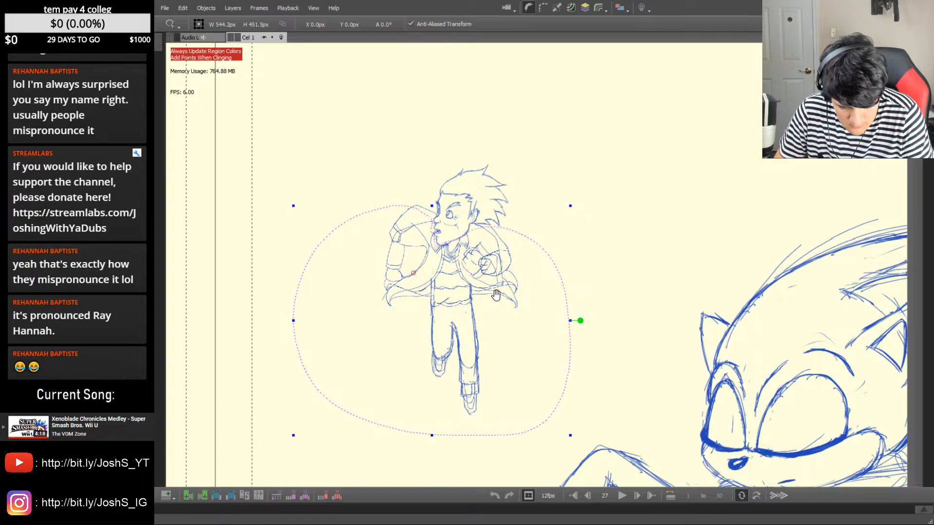
drag(495, 296, 496, 295)
key(Right)
key(Left)
key(Right)
key(Left)
key(Right)
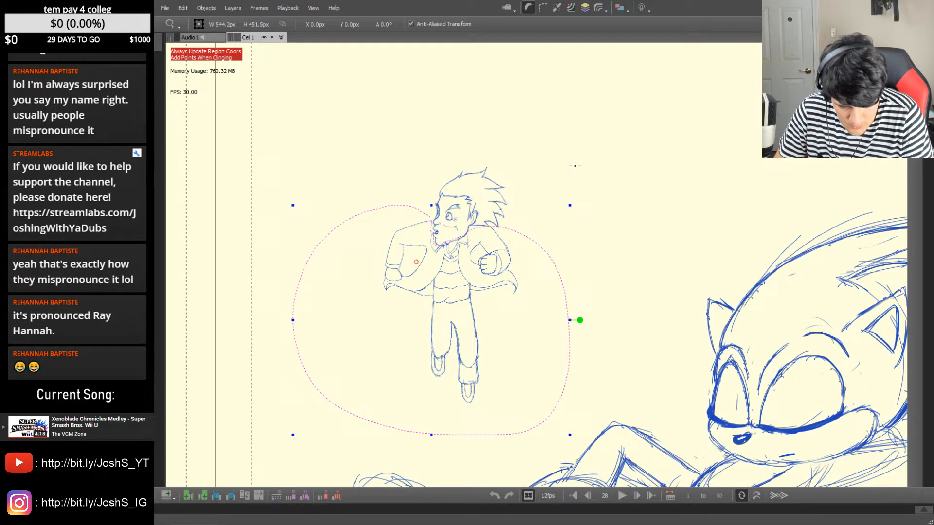
Clean up the overlapping lines around the chin in frame 28 and redraw the collar line up to the mouth
click(573, 169)
drag(444, 265, 527, 188)
key(e)
mouse_move(448, 159)
mouse_down()
mouse_move(428, 168)
mouse_move(457, 156)
mouse_move(459, 155)
mouse_up()
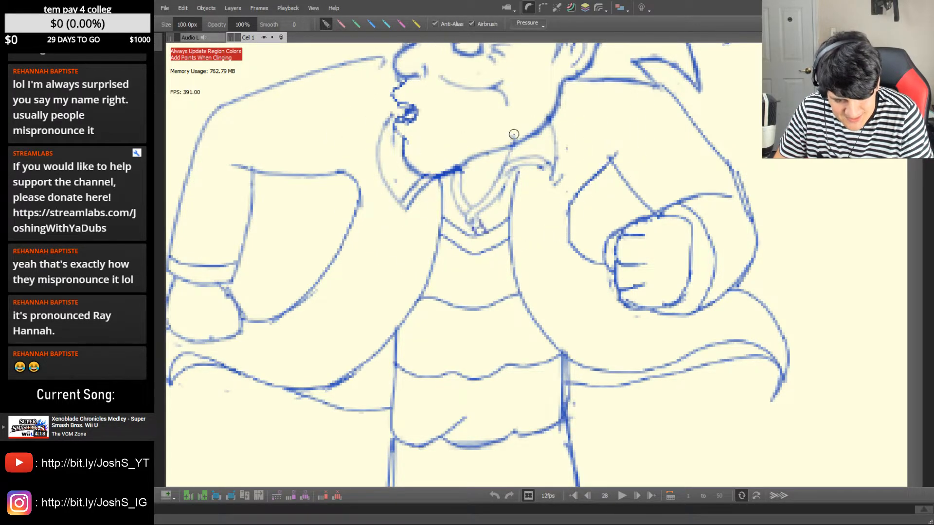
key(b)
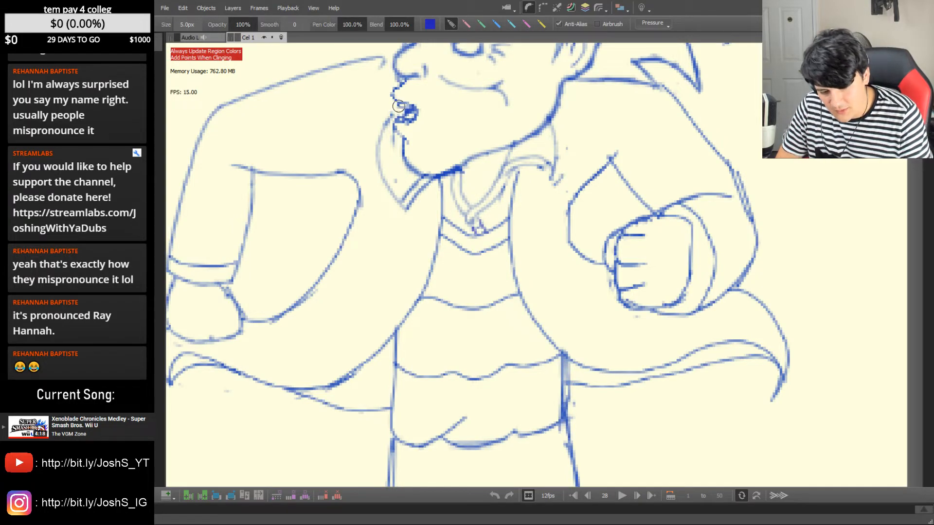
drag(401, 104, 390, 117)
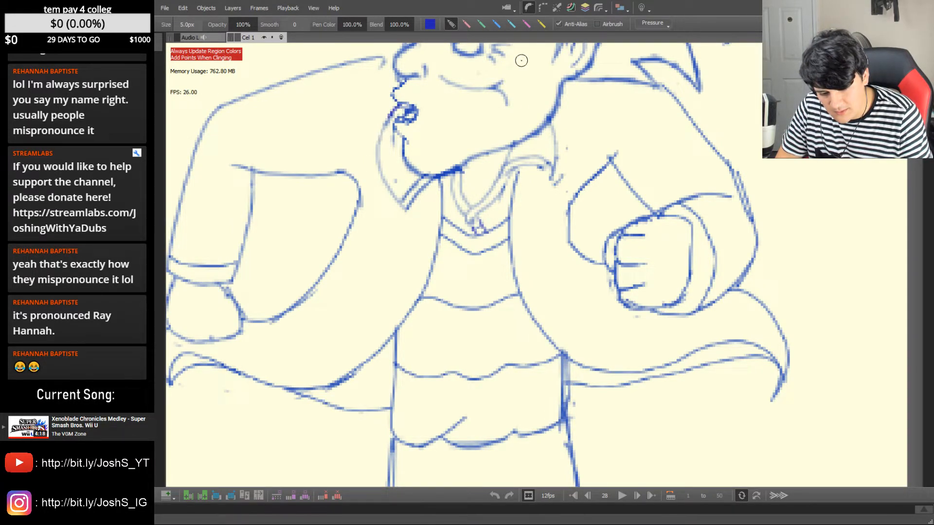
key(e)
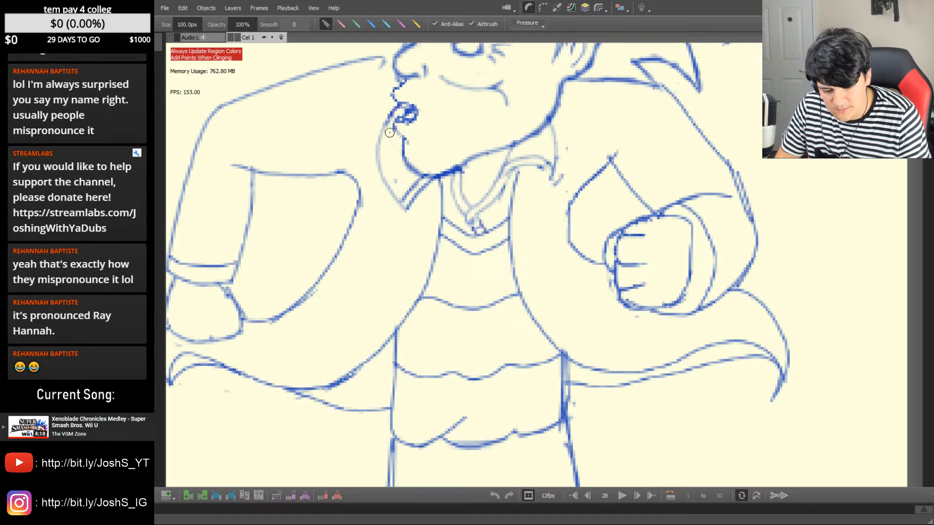
Extend the far shoulder line in frame 28 until it meets the face beside the nose
drag(470, 51, 423, 138)
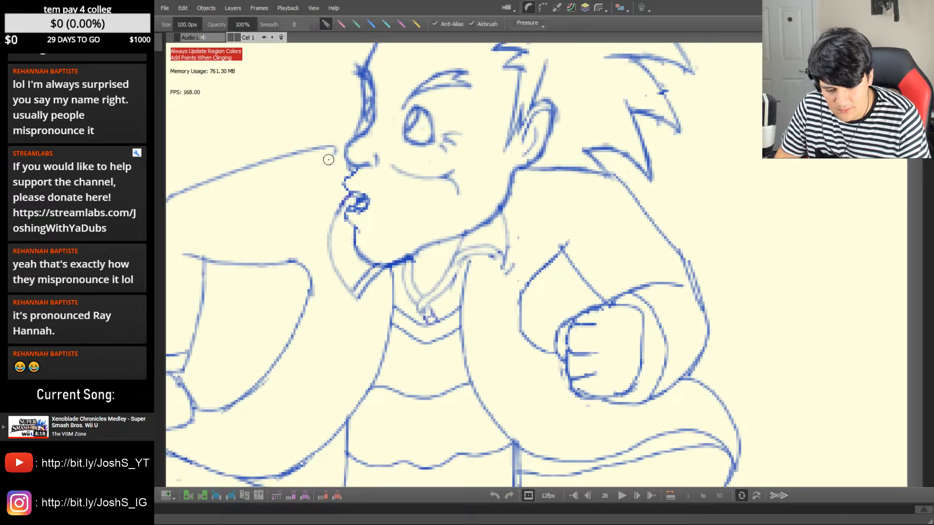
key(b)
drag(336, 146, 343, 144)
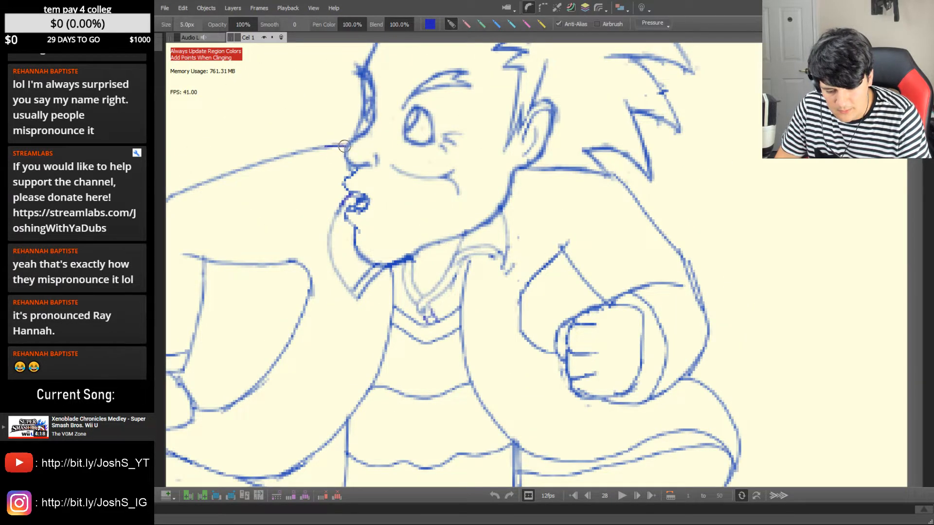
Flip through the frames before and after frame 28 to examine how its new body fits the run
key(z)
drag(611, 102, 542, 168)
drag(593, 142, 492, 240)
key(Left)
key(Left)
key(Left)
key(Left)
key(Right)
key(Right)
key(Right)
key(Right)
key(Right)
key(Left)
key(Left)
key(Right)
key(Right)
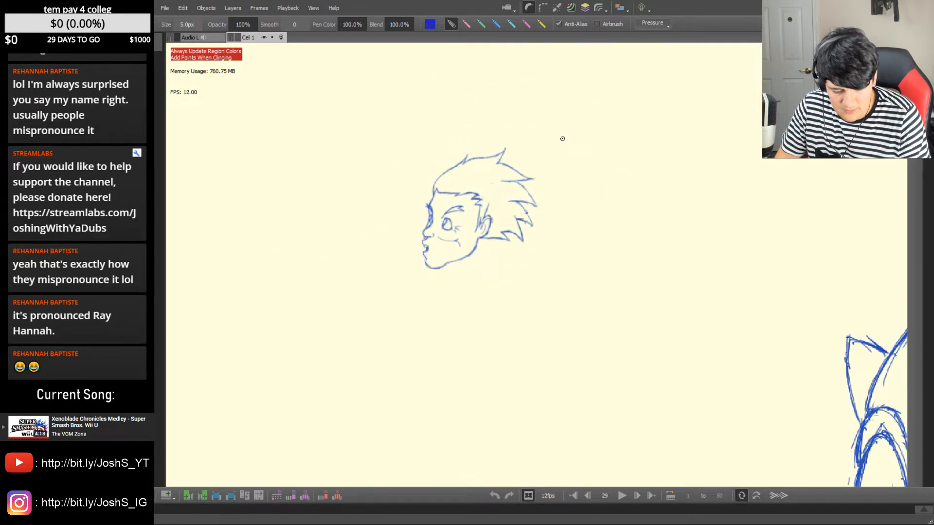
Go back to around frame 18 and play the animation to examine the run in motion
key(Left)
key(Left)
key(Left)
key(Left)
key(Left)
key(Left)
key(Left)
key(Left)
key(Left)
key(Left)
key(Left)
key(Left)
key(Left)
key(Left)
key(Left)
key(Left)
key(Left)
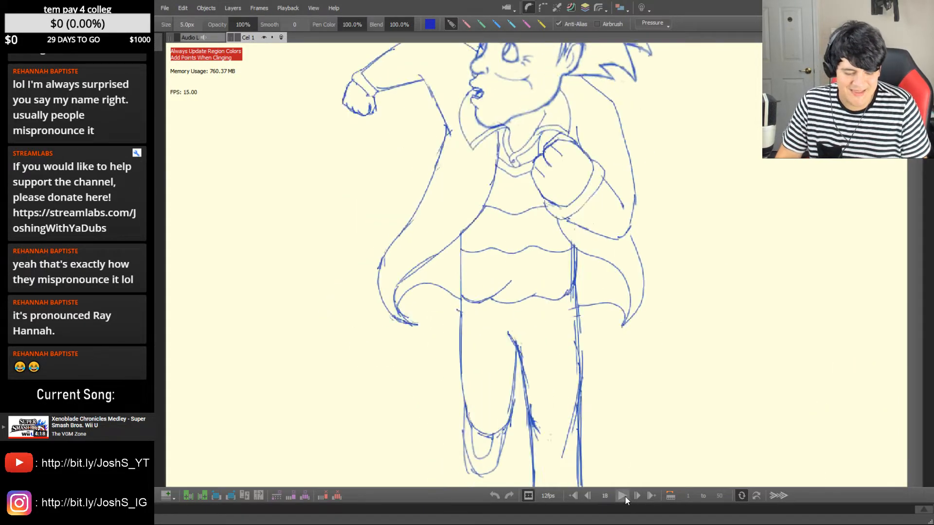
click(623, 497)
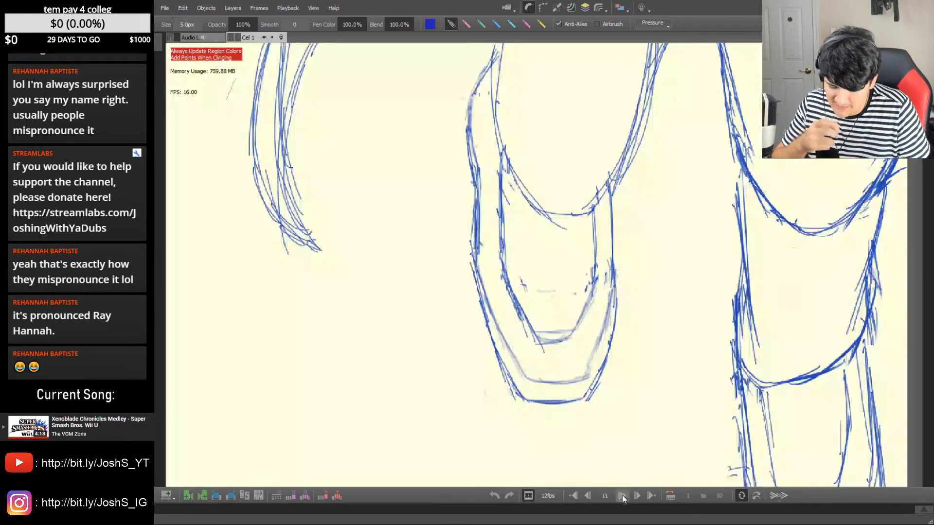
click(623, 495)
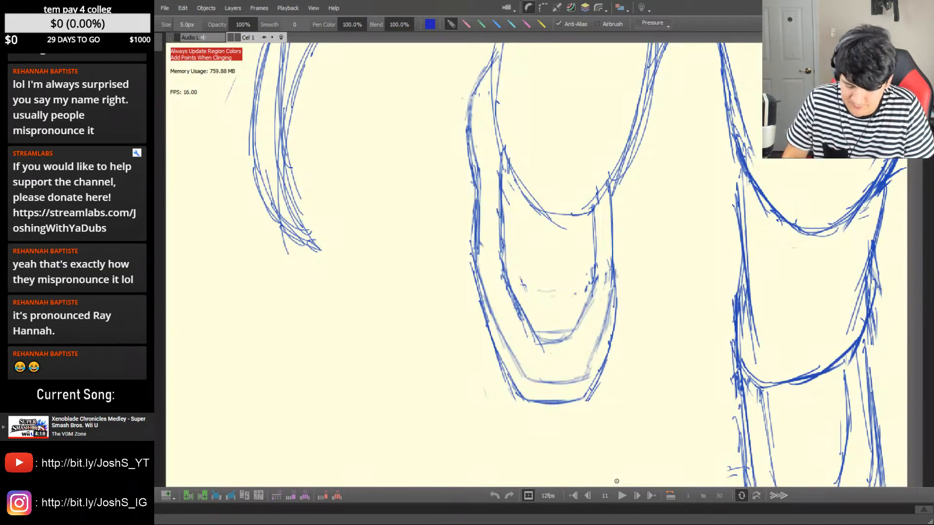
Step forward from frame 11 to frame 29 to examine the sequence up to the frame showing only a head
key(Right)
key(Right)
key(Right)
key(Right)
key(Right)
key(Right)
key(Right)
key(Right)
key(Right)
key(Right)
key(Right)
key(Right)
key(Right)
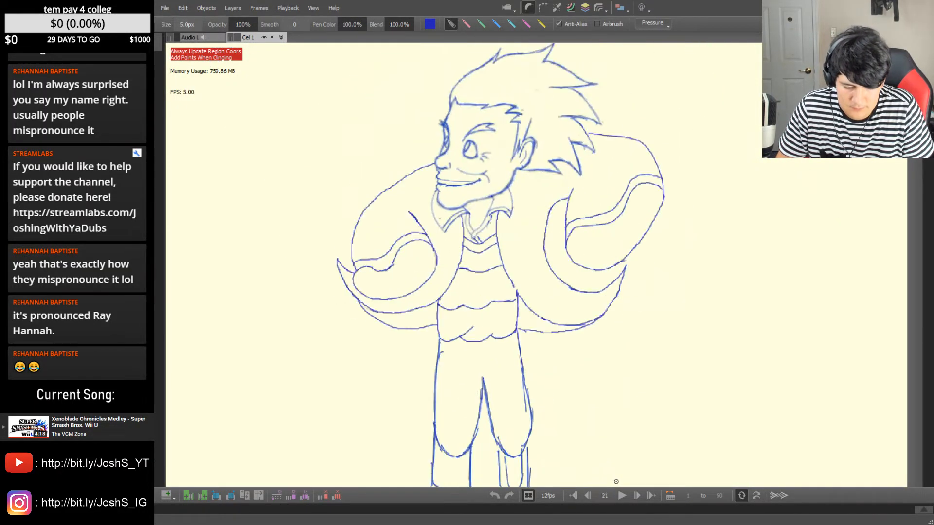
key(Right)
key(Right)
key(Right)
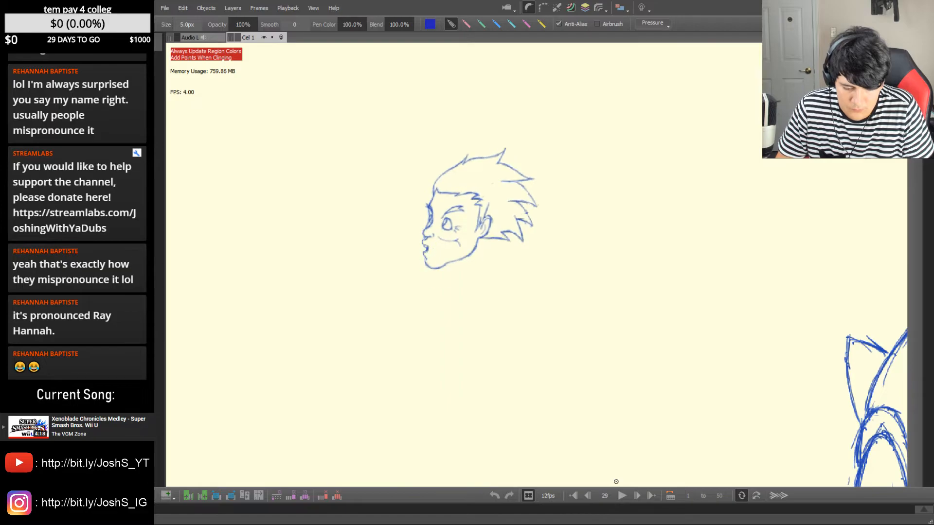
key(Right)
key(Right)
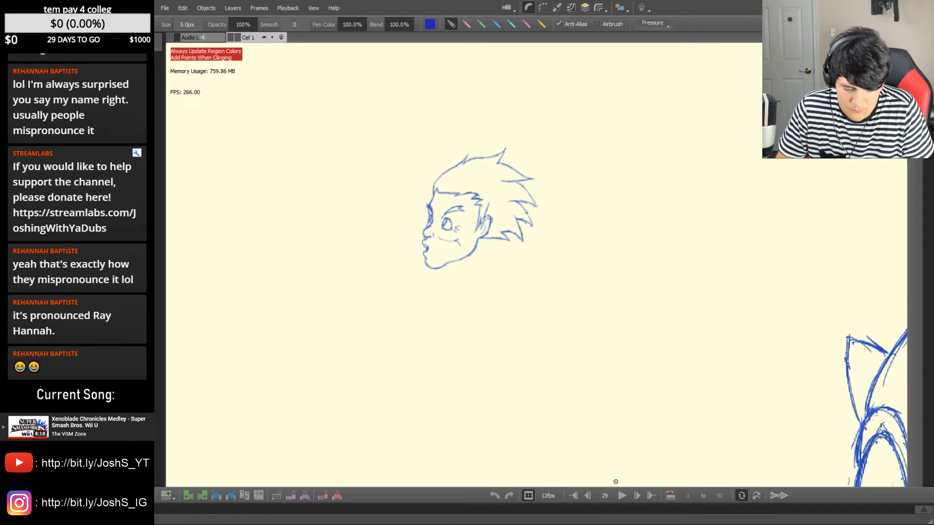
Flip between frames 20, 21 and 29 to examine which earlier running pose suits the bodiless head in frame 29
key(Left)
key(Left)
key(Left)
key(Left)
key(Left)
key(Left)
key(Left)
key(Left)
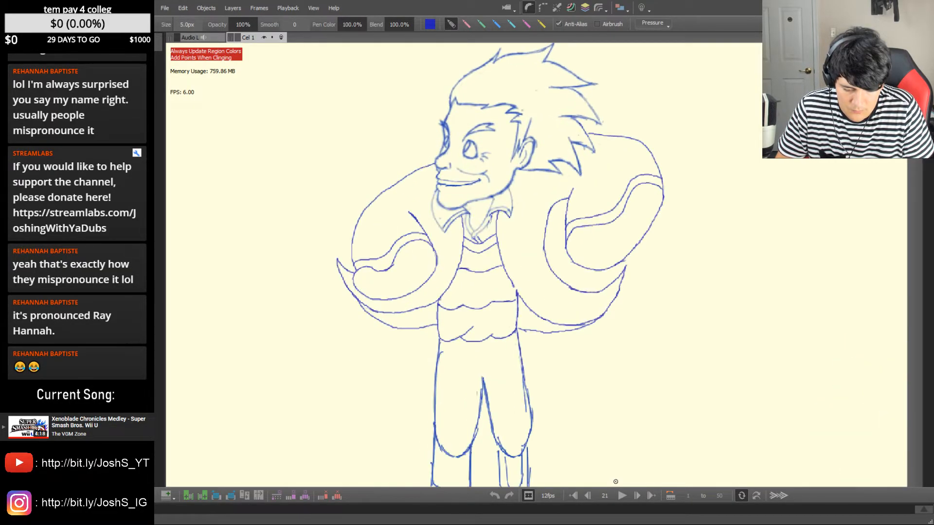
key(Left)
key(Left)
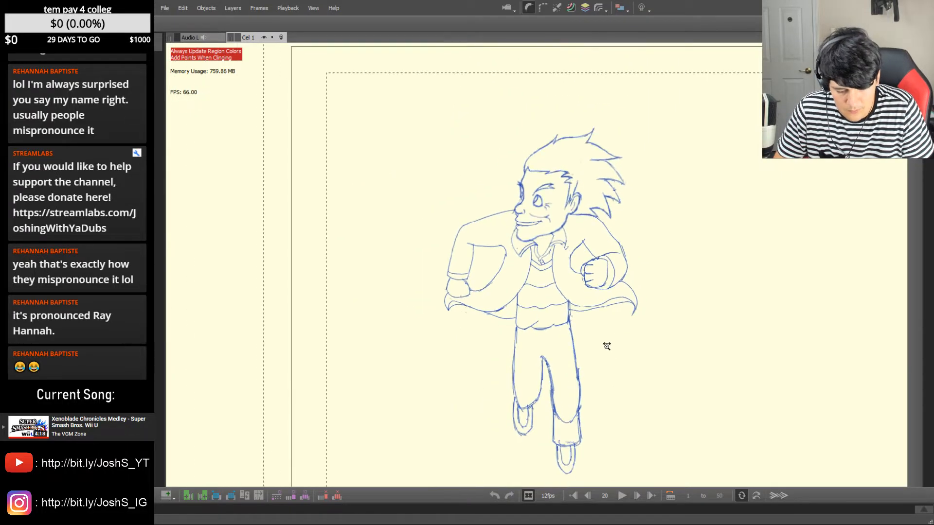
key(Right)
key(Right)
key(Right)
key(Right)
key(Right)
key(Right)
key(Right)
key(Right)
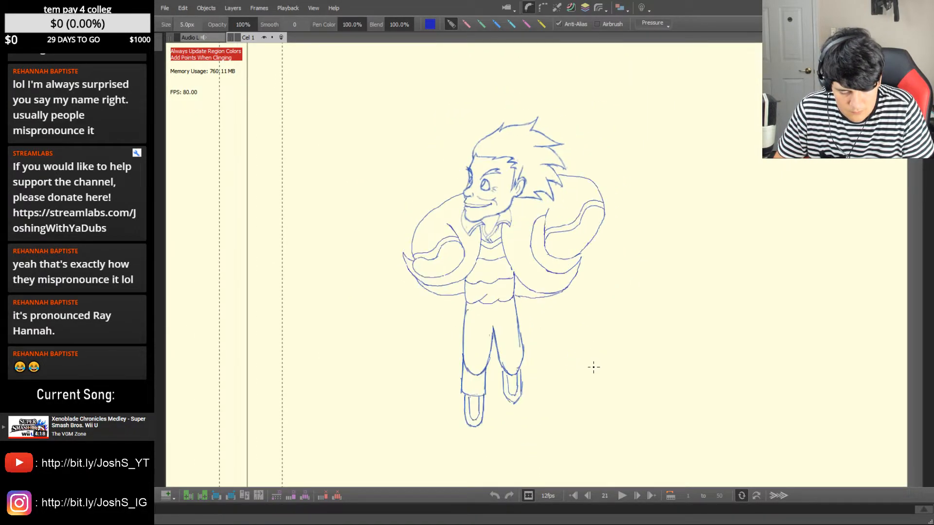
key(Right)
key(Right)
key(Left)
key(Left)
key(Left)
key(Left)
key(Left)
key(Left)
key(Left)
key(Left)
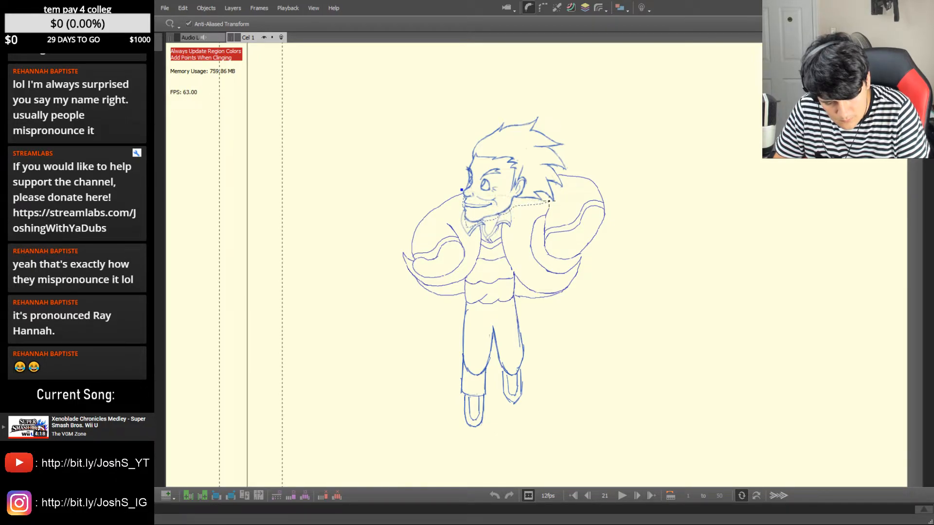
Lasso the character's body below the head in frame 21 and copy and paste it into frame 29
mouse_move(567, 172)
mouse_down()
mouse_move(673, 294)
mouse_move(365, 436)
mouse_move(388, 168)
mouse_up()
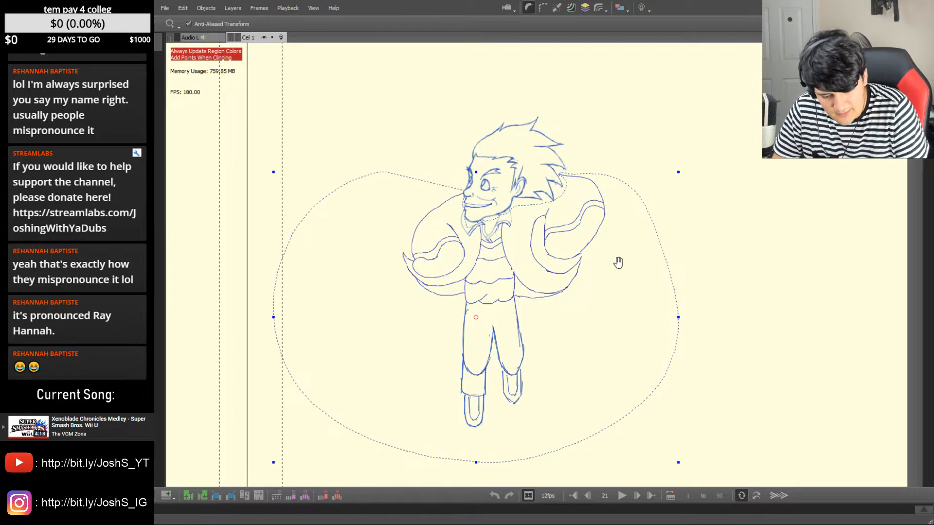
key(ctrl+c)
key(ctrl+v)
key(Right)
key(Right)
key(Right)
key(Right)
key(Right)
key(Right)
key(Right)
key(Right)
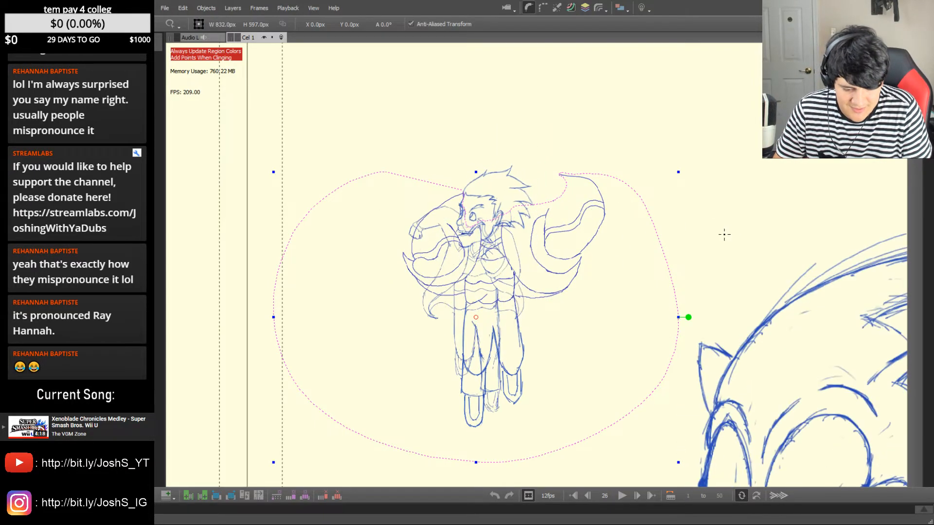
Scale the body pasted in frame 29 to about 588 × 422 px and align it with the body in frame 28
mouse_move(273, 172)
mouse_down()
mouse_move(290, 194)
mouse_move(307, 196)
mouse_up()
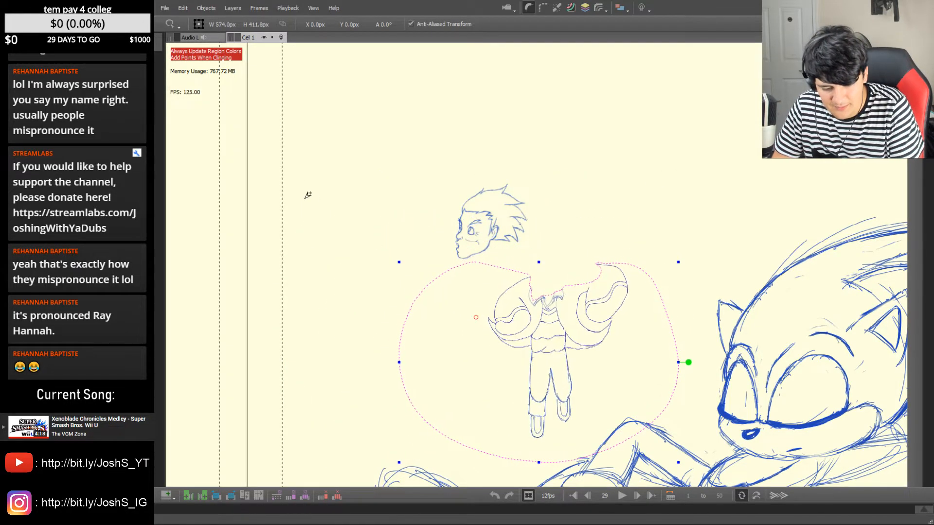
mouse_move(598, 320)
mouse_down()
mouse_move(507, 324)
mouse_move(507, 296)
mouse_move(493, 291)
mouse_move(515, 279)
mouse_up()
key(Left)
key(z)
drag(227, 165, 225, 160)
drag(433, 265, 437, 272)
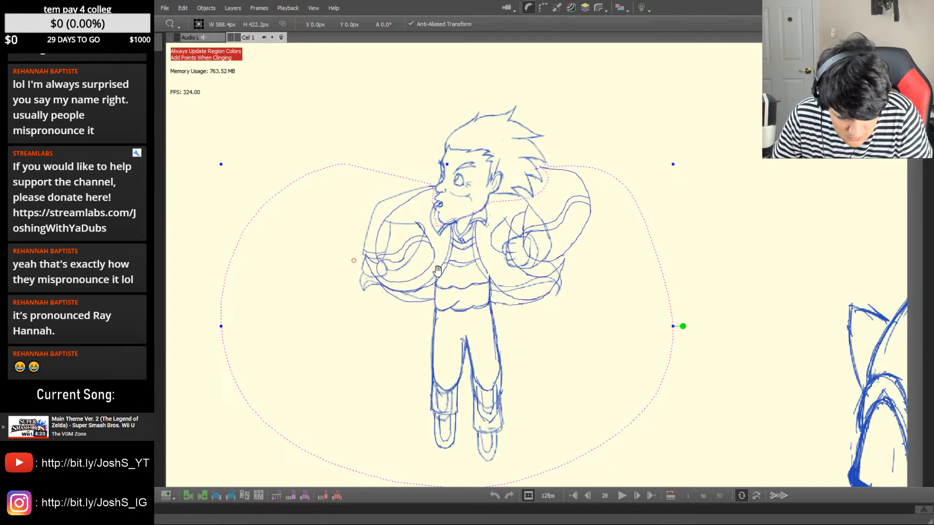
Shift the pasted body in frame 29 down so its collar sits under the chin, and apply the transform
key(Right)
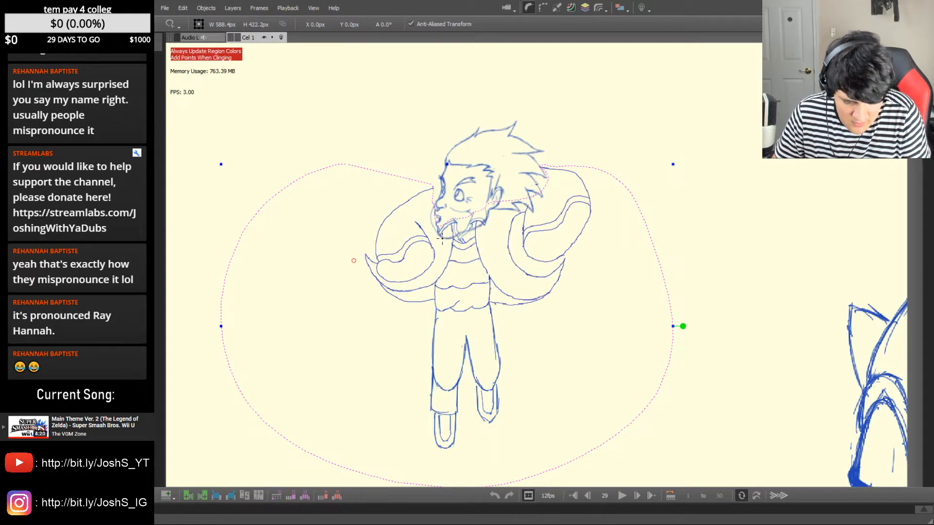
key(shift+Down)
key(shift+Down)
key(shift+Down)
key(shift+Up)
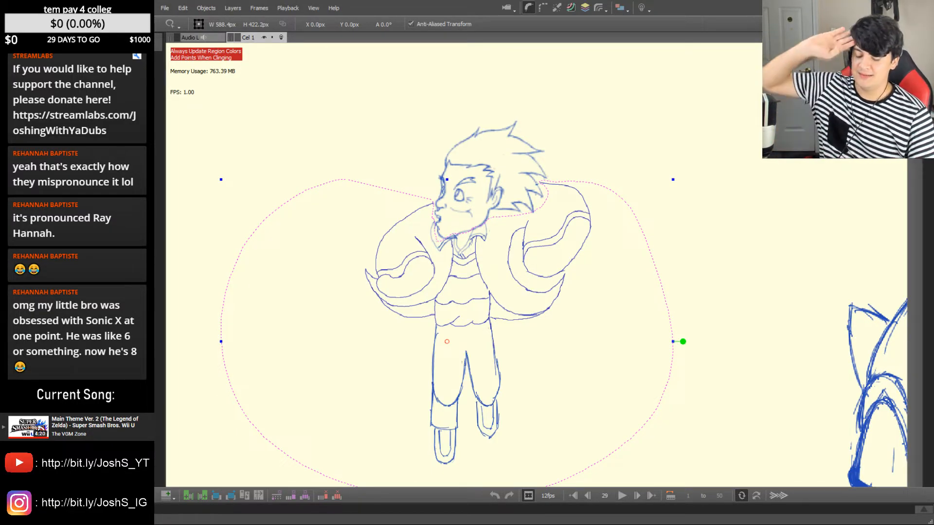
key(b)
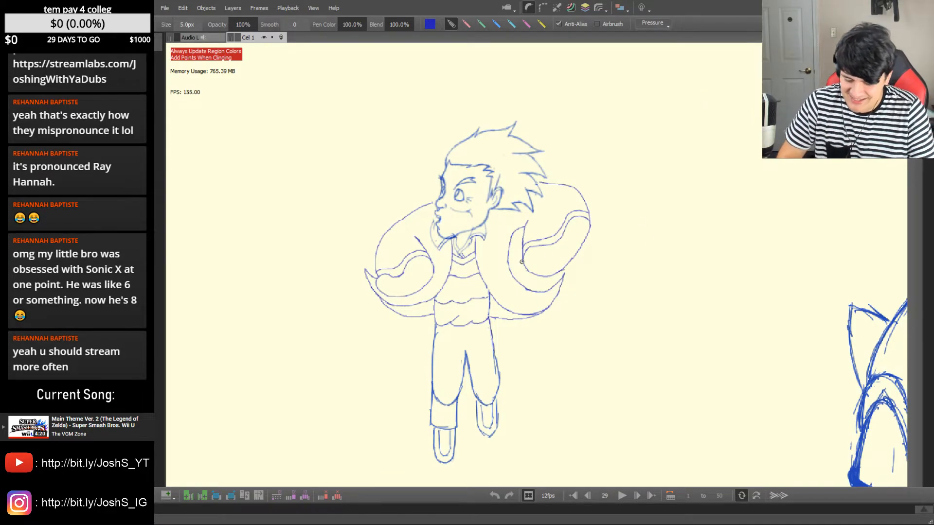
Flip through the frames around frame 29, up to frame 30, to examine how the new body continues the run
key(Left)
key(Left)
key(Left)
key(Right)
key(Right)
key(Right)
key(Right)
key(Left)
key(Left)
key(Left)
key(Right)
key(Right)
key(Left)
key(Right)
key(Right)
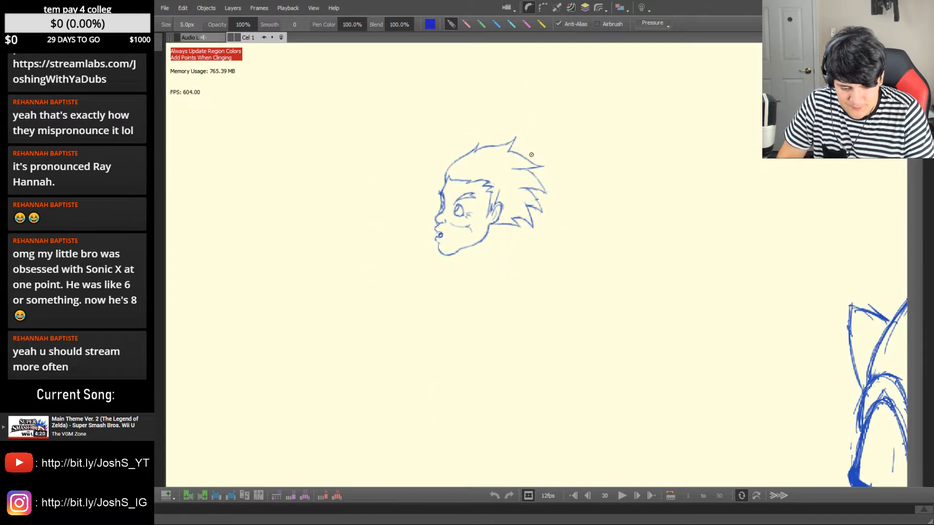
Flip between frame 29 and its neighbouring frames to check the motion of the new body
key(Left)
key(e)
key(b)
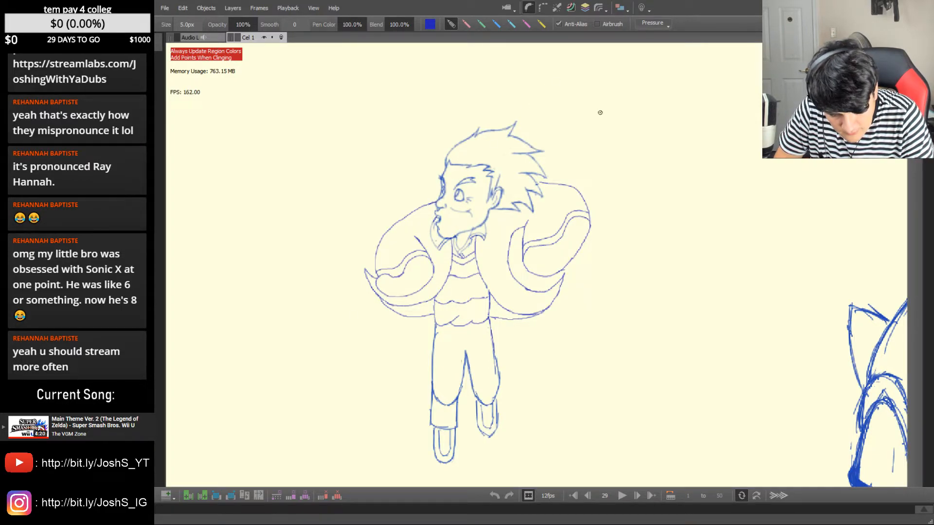
key(Left)
key(Left)
key(Right)
key(Right)
key(Left)
key(Left)
key(Left)
key(Right)
key(Right)
key(Right)
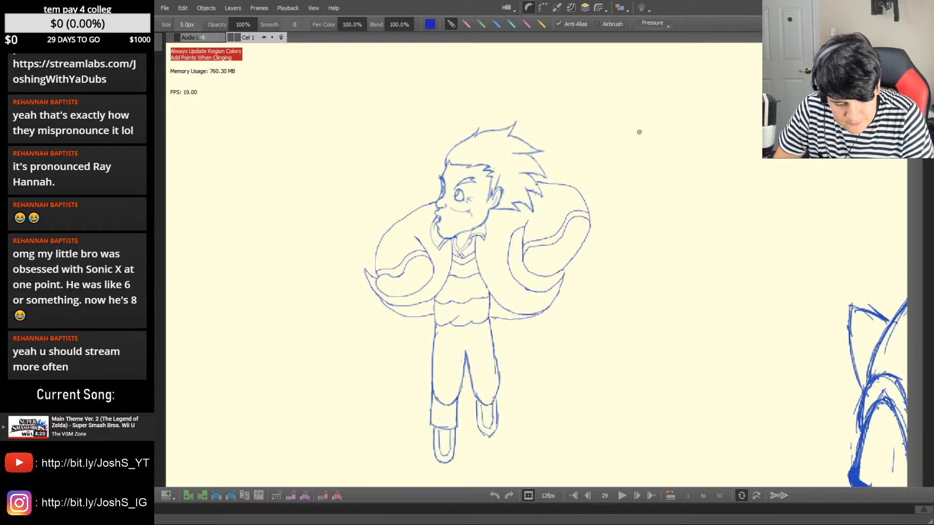
Step back through the run to the earlier full-body frames and play the animation to review the movement
key(Left)
key(Left)
key(Left)
key(Left)
key(Left)
key(Left)
key(Left)
key(Left)
key(Left)
key(Left)
key(Left)
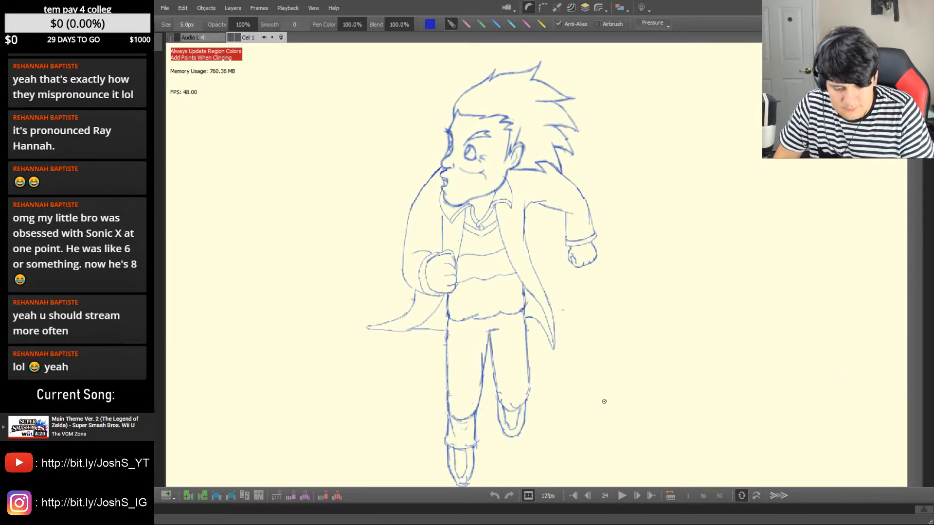
drag(610, 324, 534, 355)
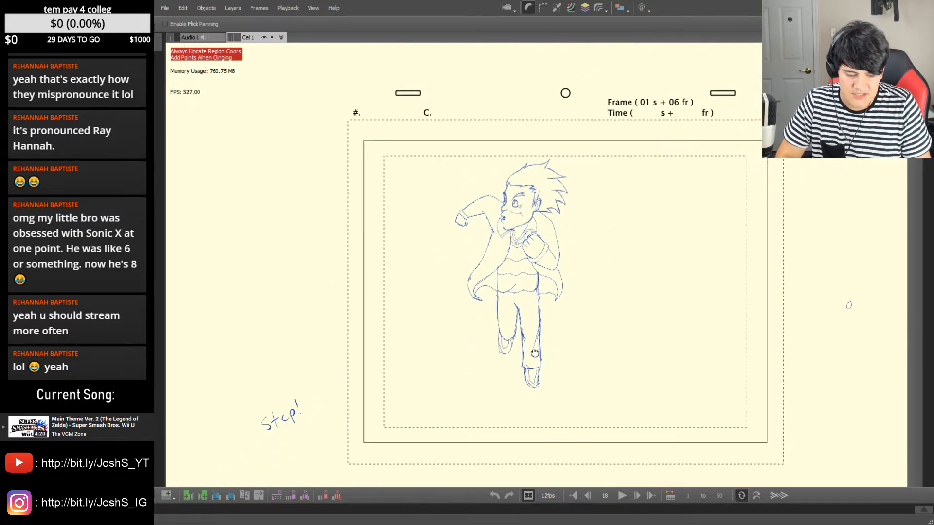
key(Left)
key(Left)
key(Left)
key(Left)
click(621, 497)
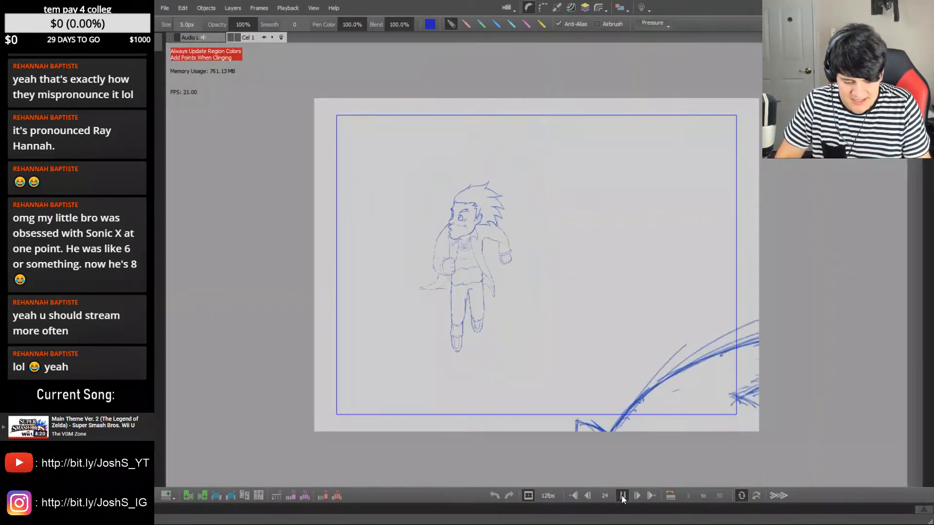
click(622, 496)
click(622, 496)
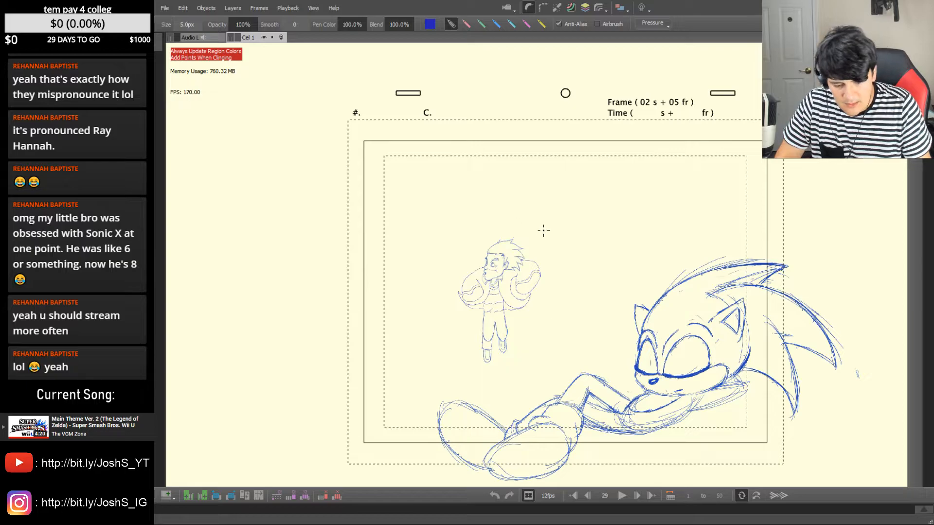
Lasso the whole character in frame 29 and compare its size and placement with frames 26 to 30
key(l)
mouse_move(544, 239)
mouse_down()
mouse_move(467, 228)
mouse_move(560, 331)
mouse_move(555, 237)
mouse_up()
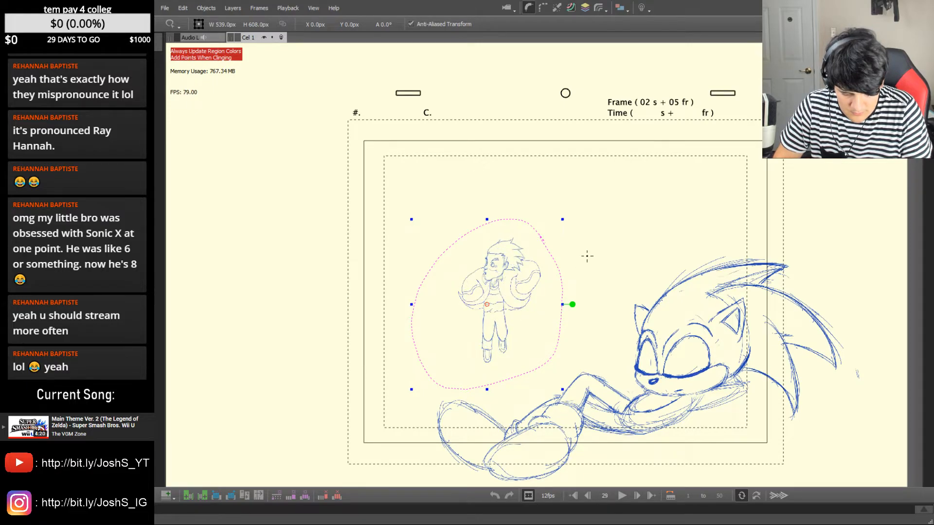
key(Left)
key(Left)
key(Left)
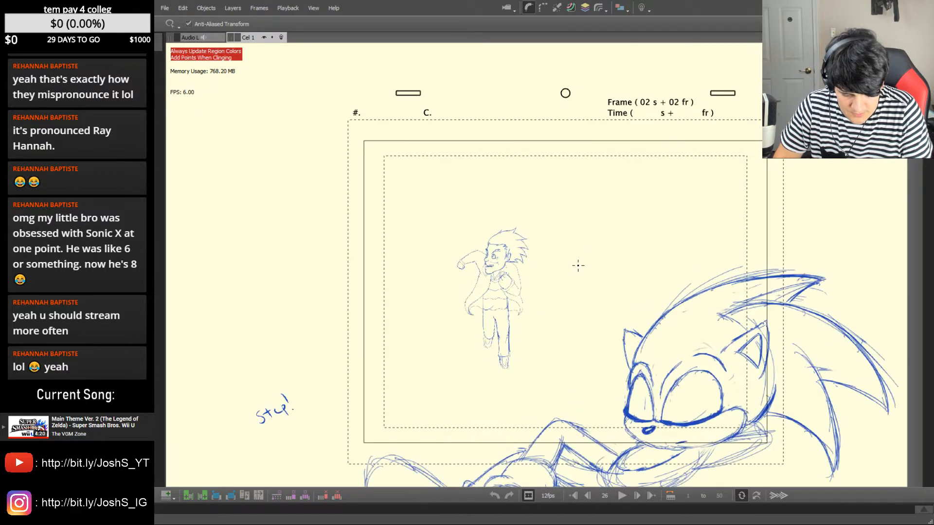
key(Right)
key(Right)
key(Right)
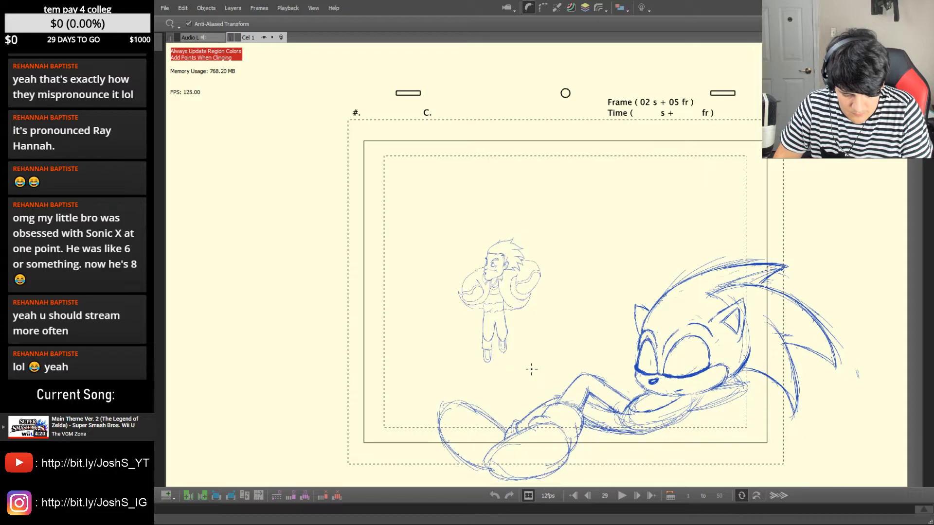
key(Right)
key(Left)
key(Right)
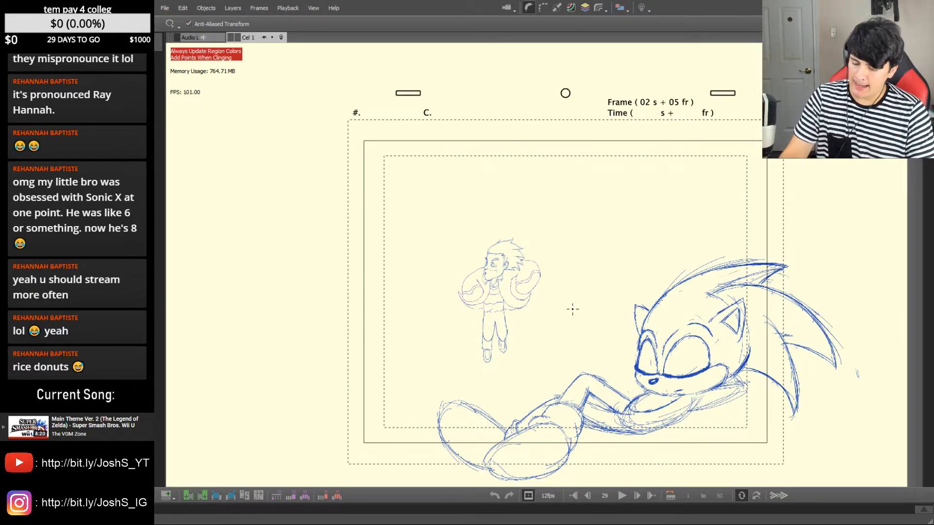
Flip back from frame 29 to about frame 22 and forward to frame 30 to examine the run poses
key(Left)
key(Left)
key(Left)
key(Left)
key(Left)
key(Left)
key(Left)
key(Right)
key(Right)
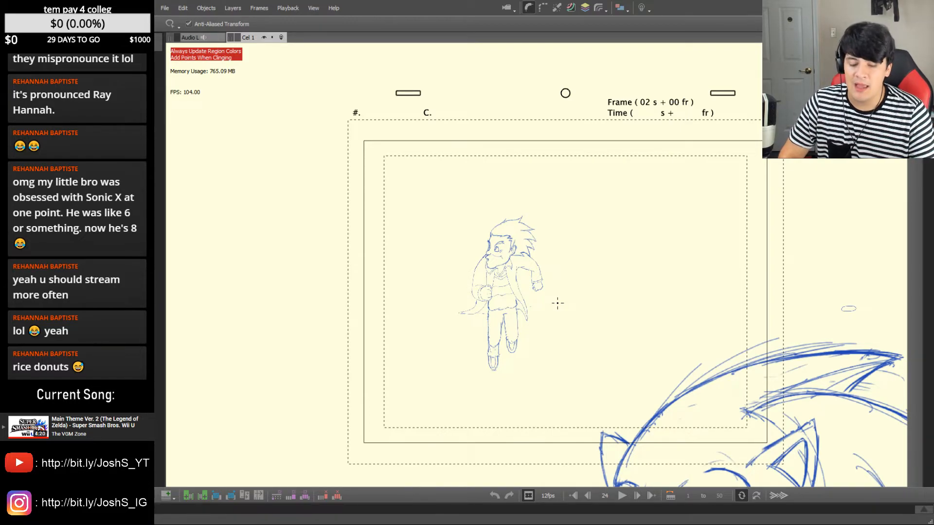
key(Right)
key(Right)
key(Right)
key(Right)
key(Right)
key(Right)
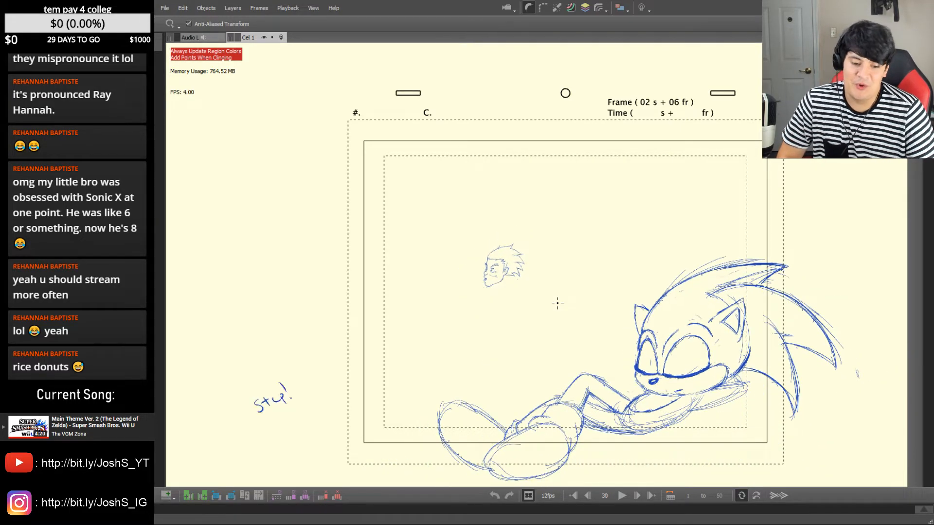
Step backward from frame 30 towards the start of the animation to review each drawing
key(Left)
key(Left)
key(Left)
key(Left)
key(Left)
key(Left)
key(Left)
key(Left)
key(Left)
key(Left)
key(Left)
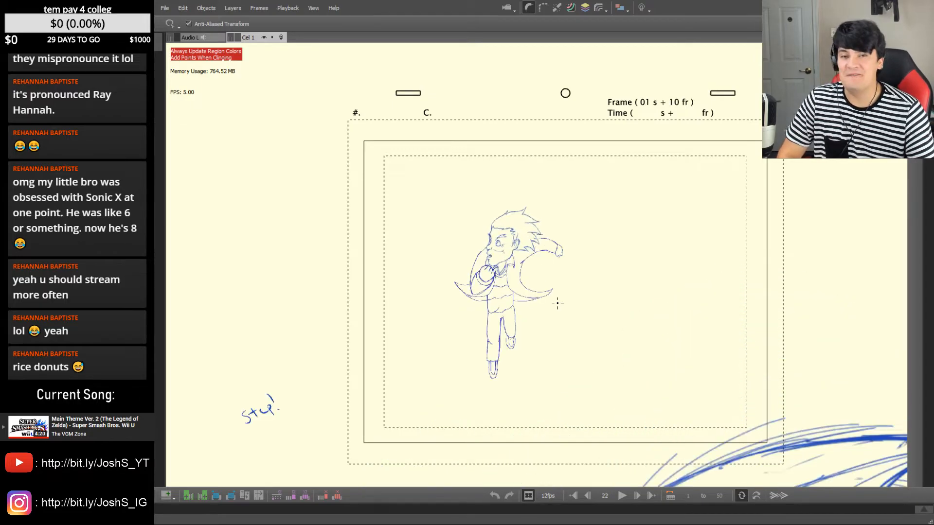
key(Left)
key(Left)
key(Left)
key(Left)
key(Left)
key(Left)
key(Left)
key(Left)
key(Left)
key(Left)
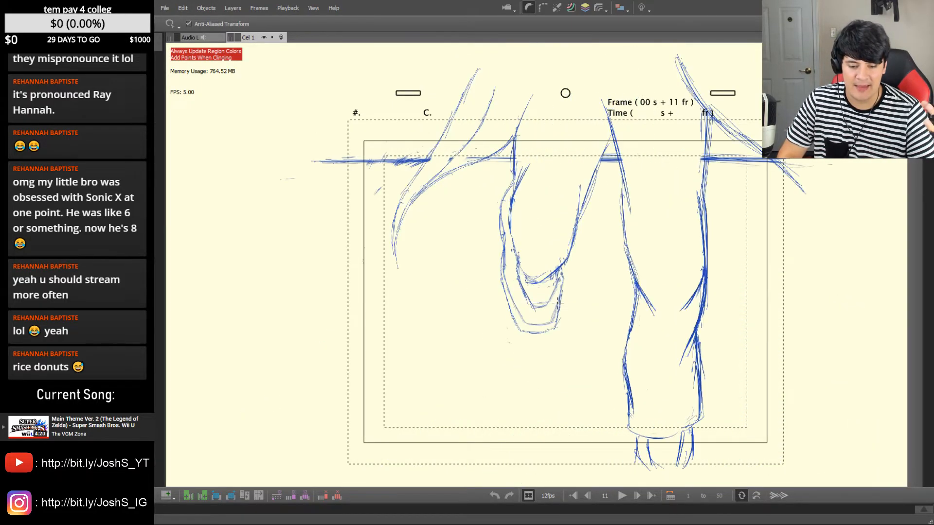
key(Left)
key(Left)
key(Left)
key(Left)
key(Left)
key(Left)
key(Left)
key(Left)
Play the animation several times to judge how the completed run frames lead into the head-only frames
click(624, 496)
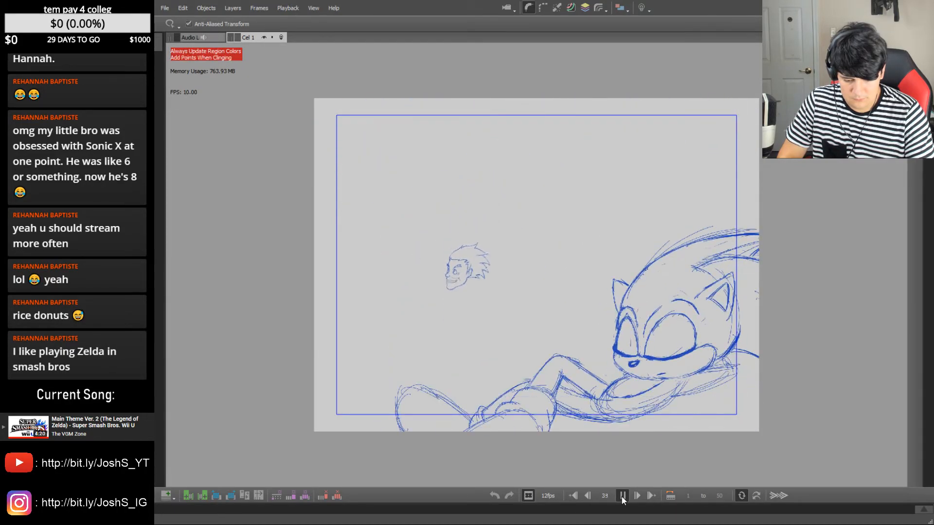
click(621, 495)
click(621, 495)
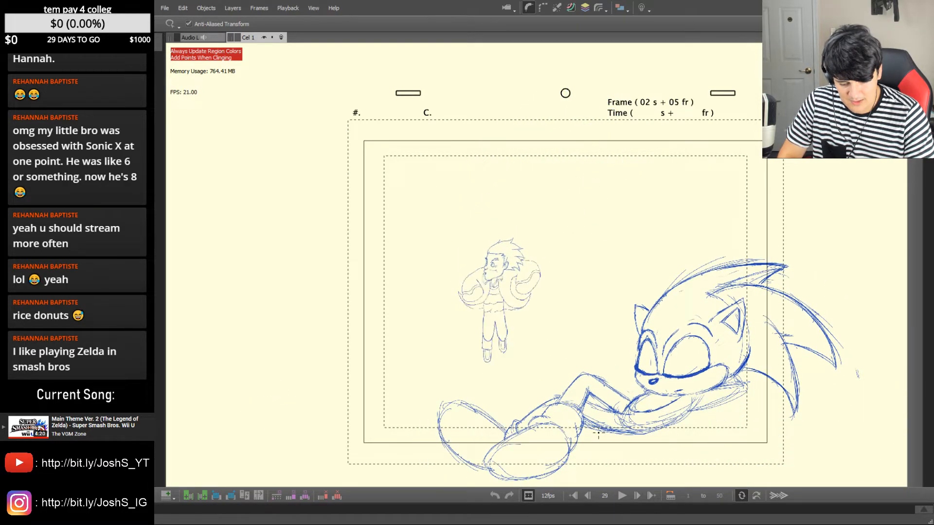
click(621, 496)
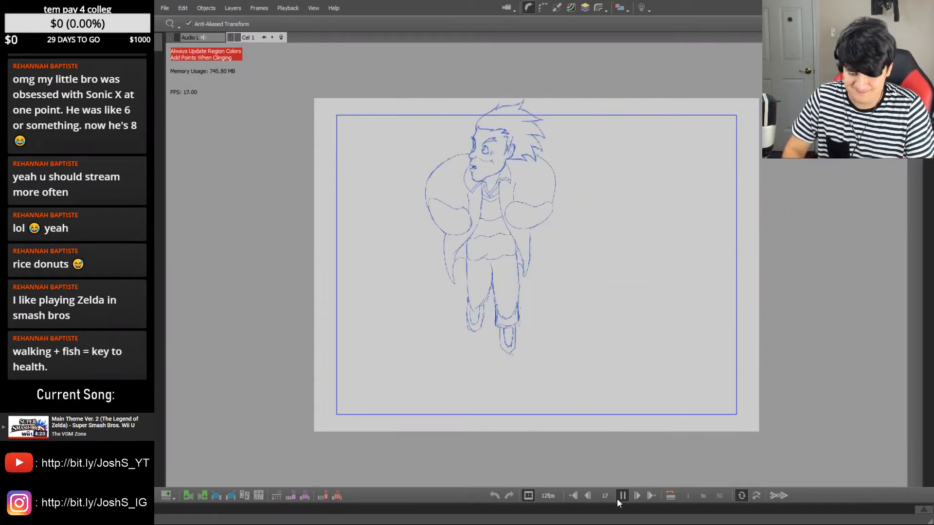
click(618, 495)
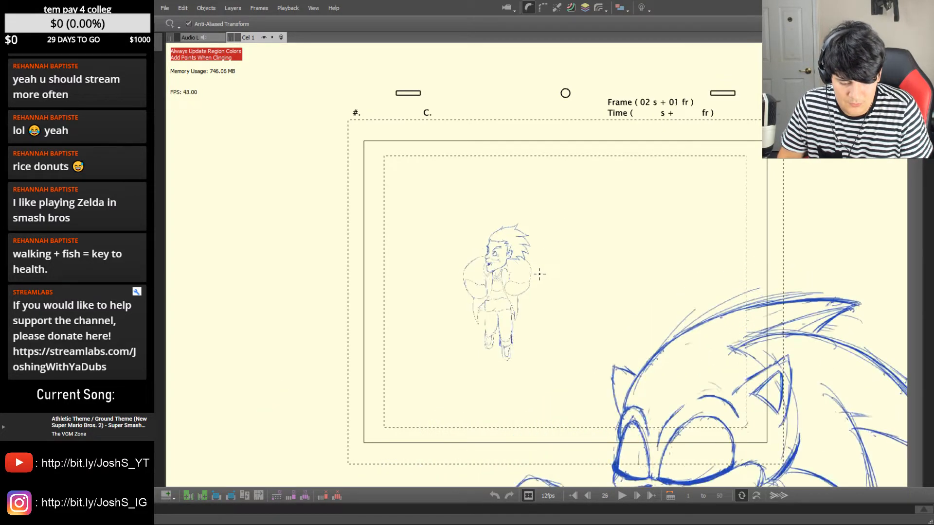
key(comma)
key(comma)
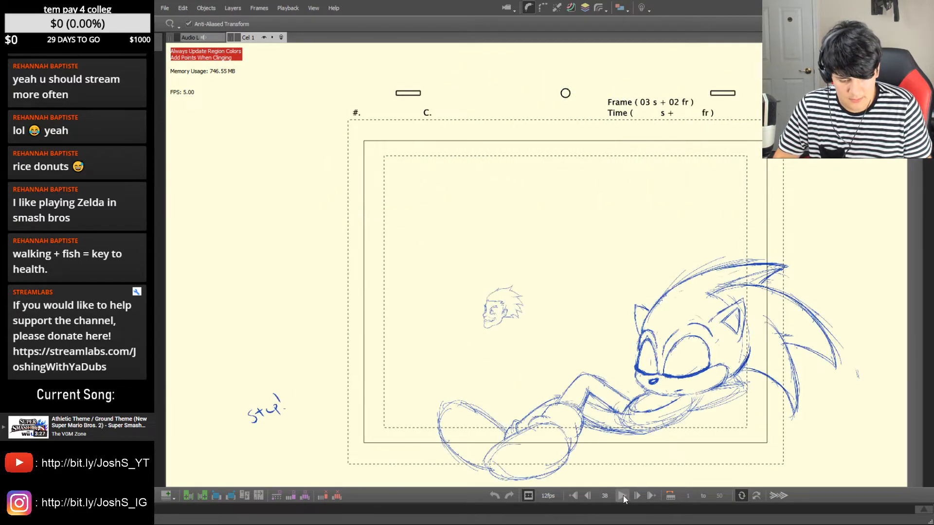
click(623, 495)
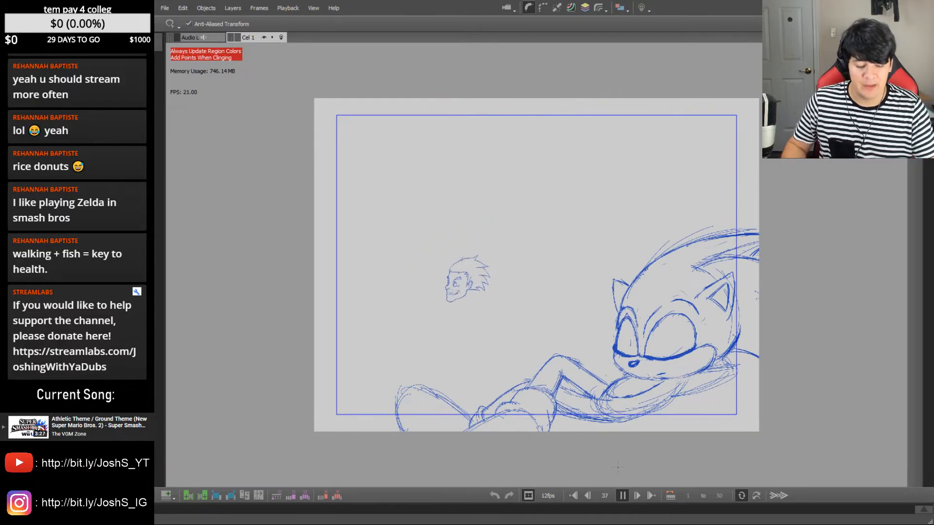
click(622, 495)
Step back through the head-only frames to the last complete body in frame 29
key(Left)
key(Right)
key(Left)
key(Left)
key(Left)
key(Left)
key(Left)
key(Left)
key(Left)
key(Left)
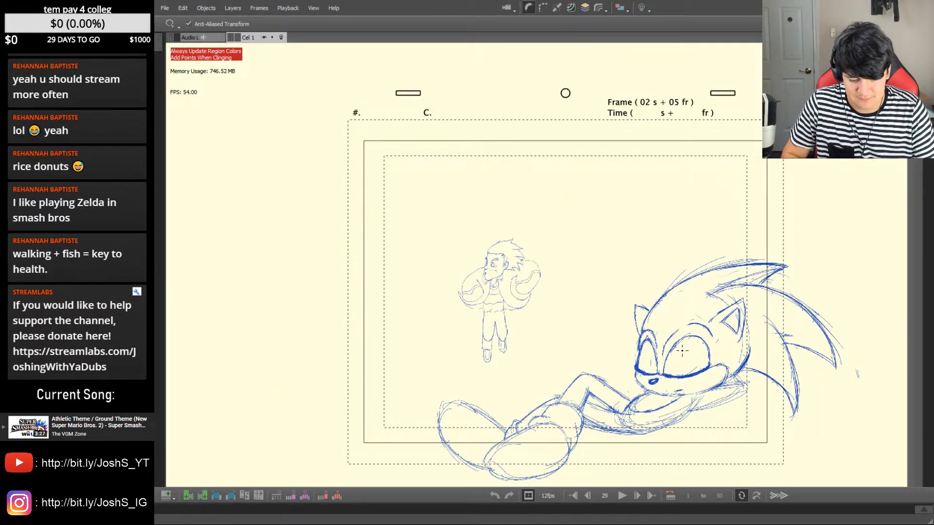
Step back from frame 29 to frame 15 to examine the earlier run cycle poses
key(Left)
key(Left)
key(Left)
key(Left)
key(Left)
key(Left)
key(Left)
key(Left)
key(Left)
key(Left)
key(Left)
key(Left)
key(Left)
key(Left)
key(Left)
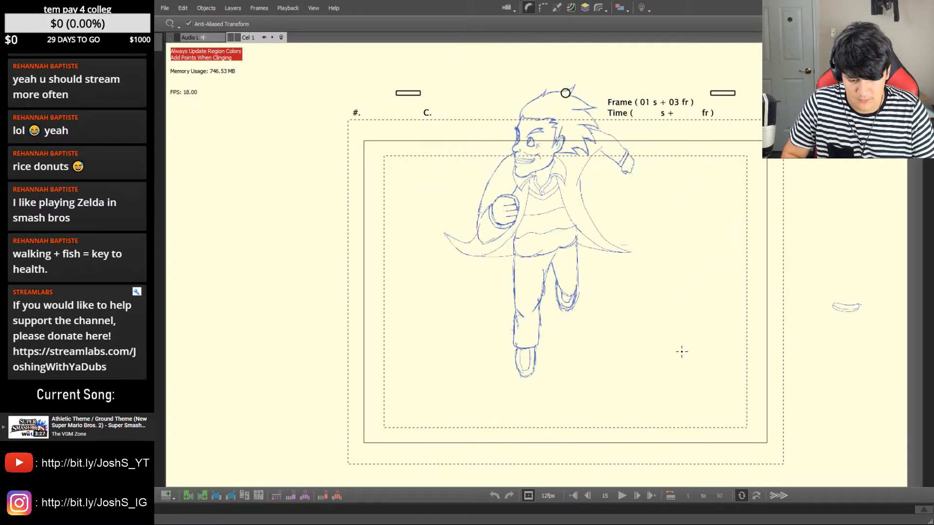
Step forward from frame 15 to frame 30 to follow the run cycle up to the missing body
key(Right)
key(Right)
key(Right)
key(Right)
key(Right)
key(Right)
key(Right)
key(Right)
key(Right)
key(Right)
key(Right)
key(Right)
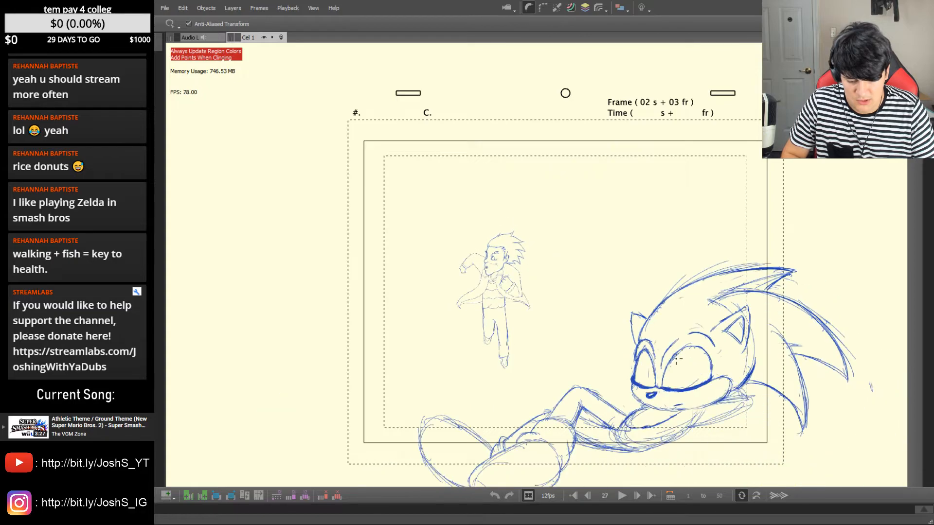
key(Right)
key(Right)
key(Right)
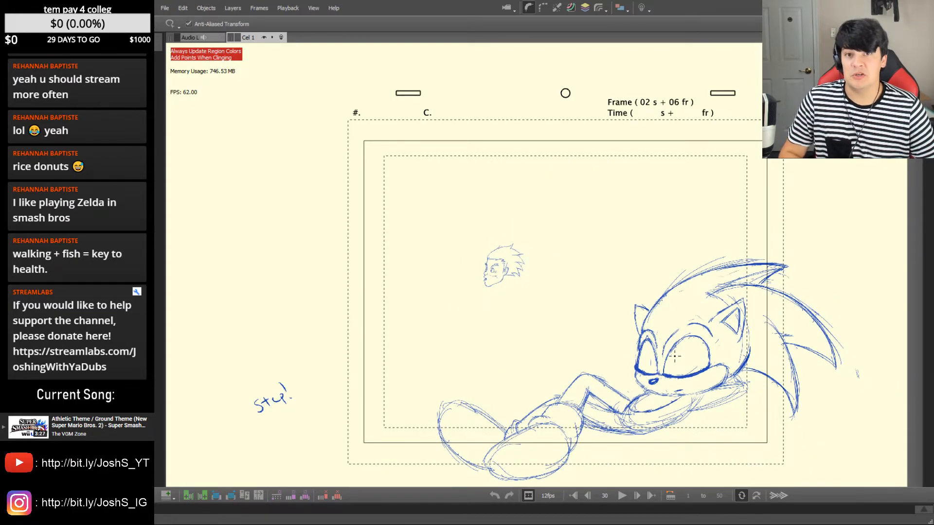
Flip back from frame 30 to frame 25 and forward to frame 29 to compare the latest body poses
key(Left)
key(Left)
key(Left)
key(Left)
key(Left)
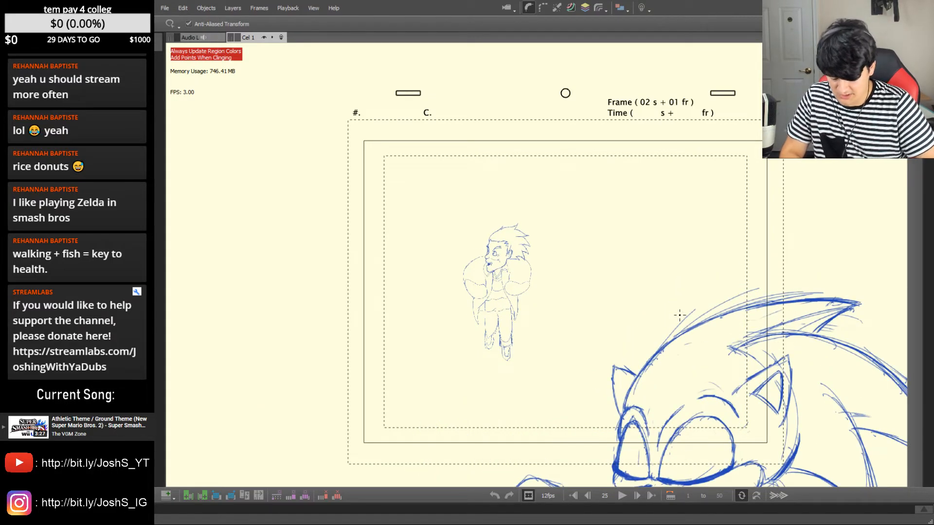
key(Right)
key(Right)
key(Right)
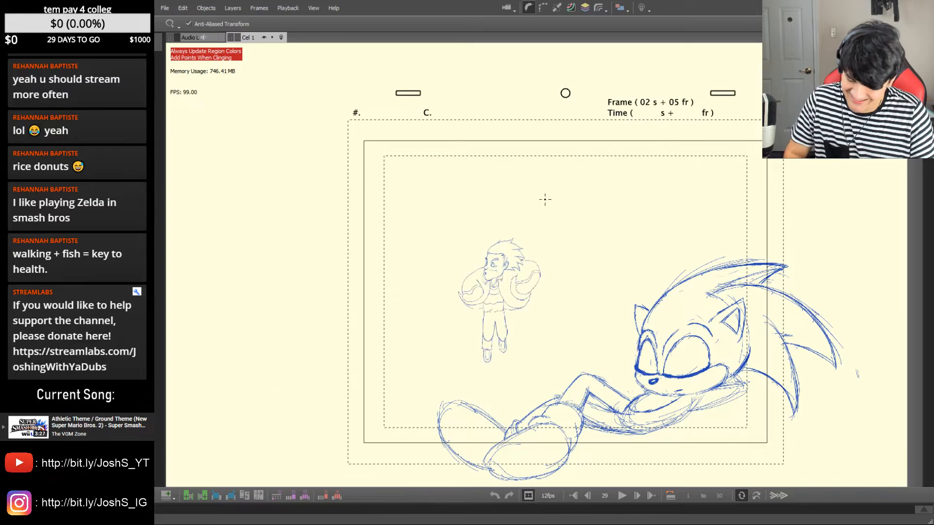
Flip through the earlier frames around frame 18 to find the run pose that follows frame 29
key(Left)
key(Left)
key(Left)
key(Left)
key(Left)
key(Left)
key(Left)
key(Left)
key(Left)
key(Right)
key(Right)
key(Right)
key(Right)
key(Right)
key(Right)
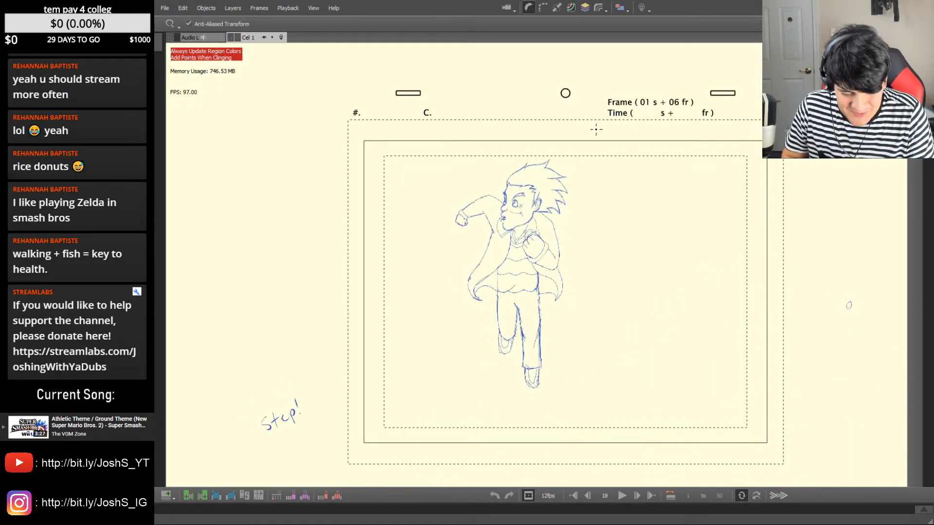
Flip through the run between frames 18 and 29 to find the body pose for frame 30
key(Right)
key(Right)
key(Right)
key(Right)
key(Right)
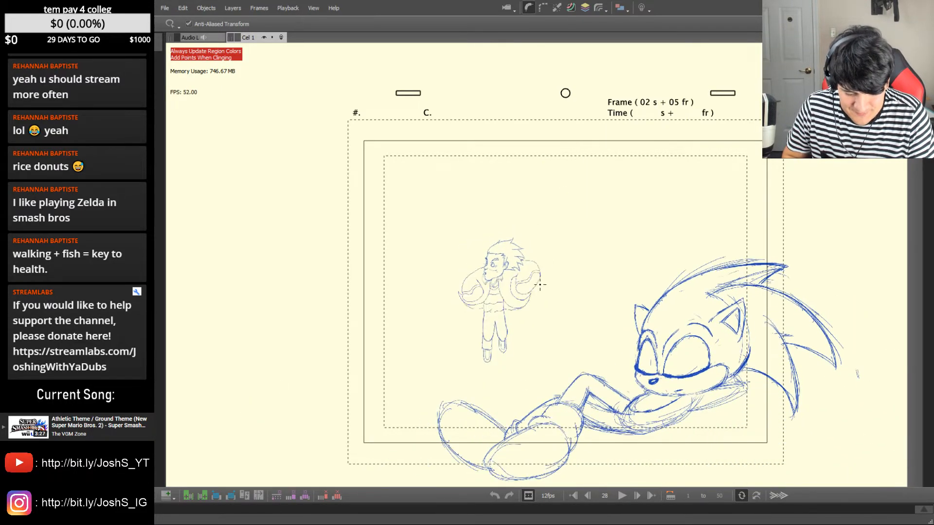
key(Left)
key(Left)
key(Right)
key(Left)
key(Left)
key(Left)
key(Left)
key(Left)
key(Left)
key(Left)
key(Left)
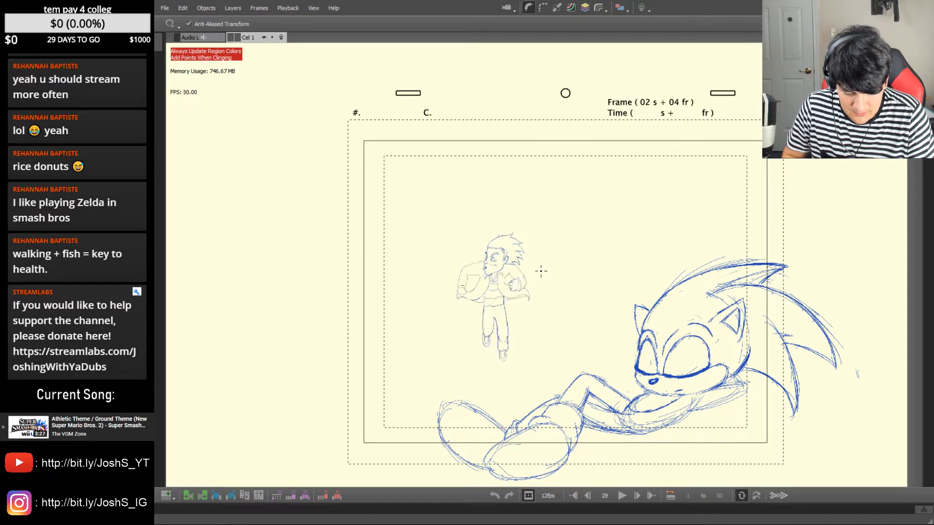
Lasso the body on frame 22 without its head and copy it over to frame 30
scroll(492, 251, up, 5)
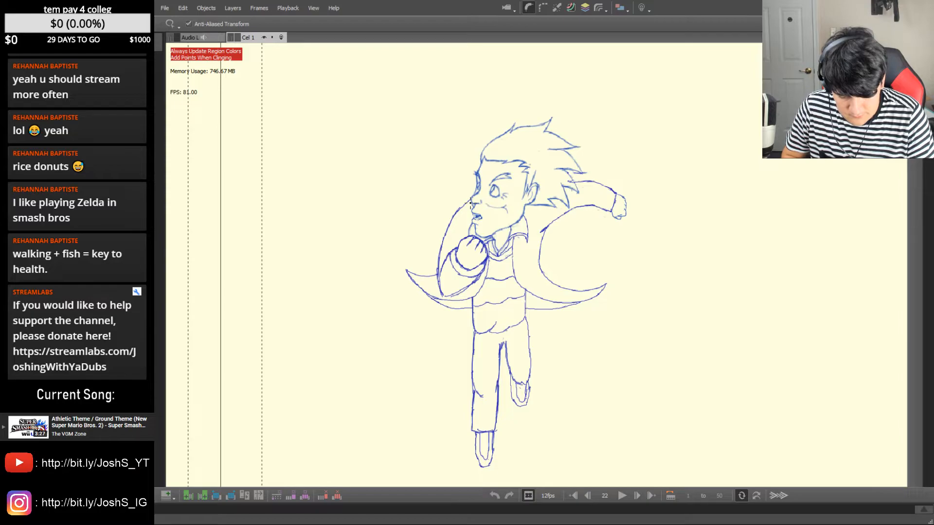
mouse_move(447, 193)
mouse_down()
mouse_move(432, 476)
mouse_move(519, 483)
mouse_move(646, 377)
mouse_move(645, 201)
mouse_move(609, 166)
mouse_move(576, 179)
mouse_move(574, 204)
mouse_up()
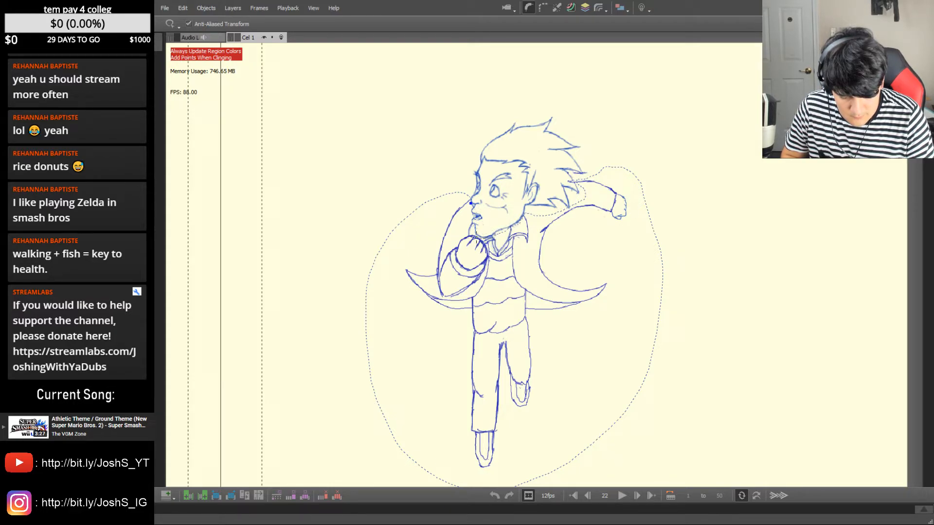
drag(468, 211, 462, 202)
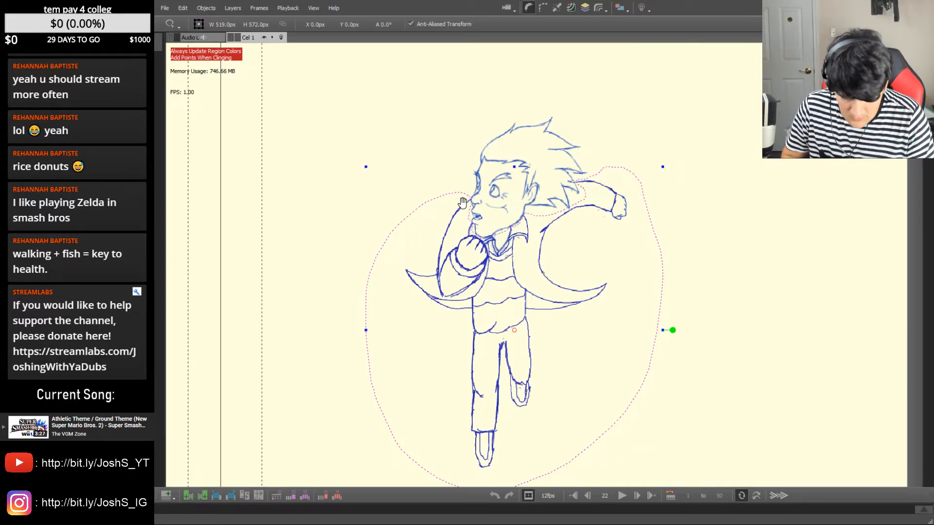
key(Right)
key(Right)
key(Right)
key(Right)
key(Right)
key(Right)
key(Right)
key(Right)
Scale the pasted body down to about 363 × 400 px and position it beneath the small running character's head
drag(644, 246, 697, 172)
key(Left)
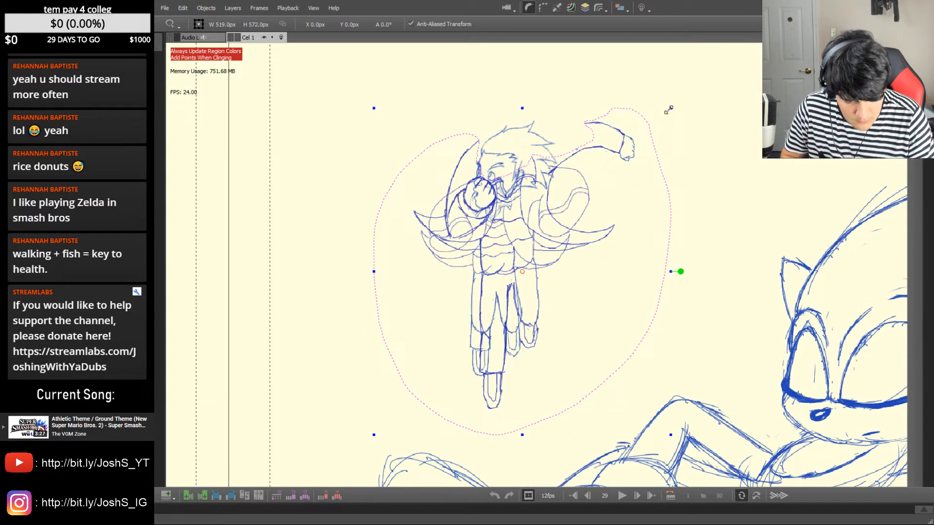
drag(672, 107, 640, 138)
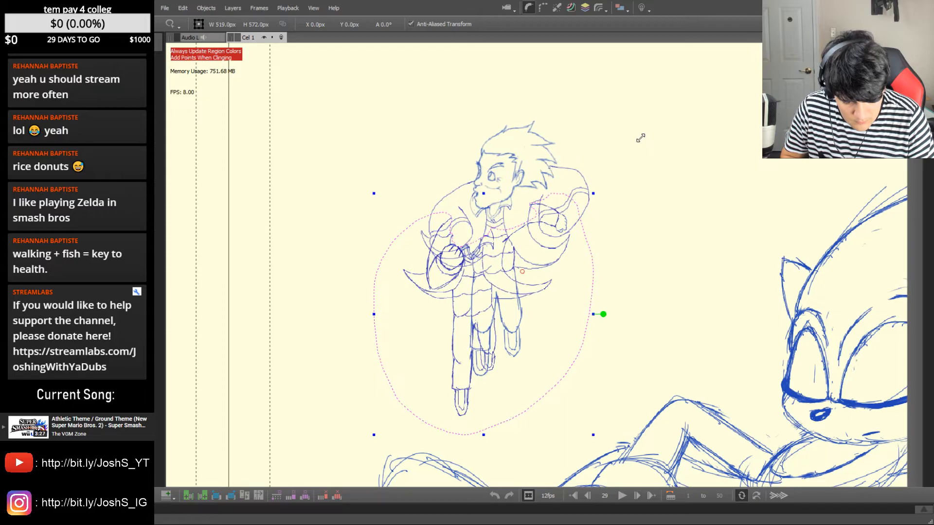
drag(535, 293, 553, 258)
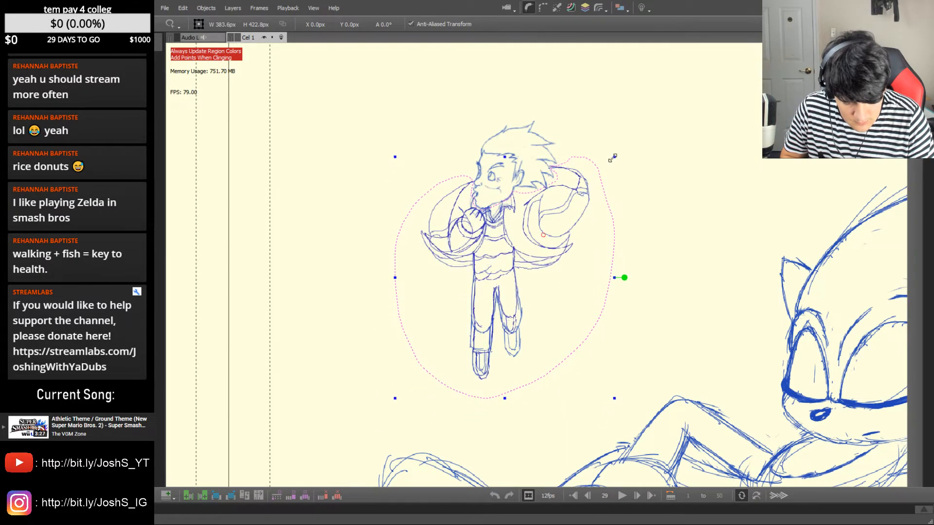
drag(614, 157, 603, 161)
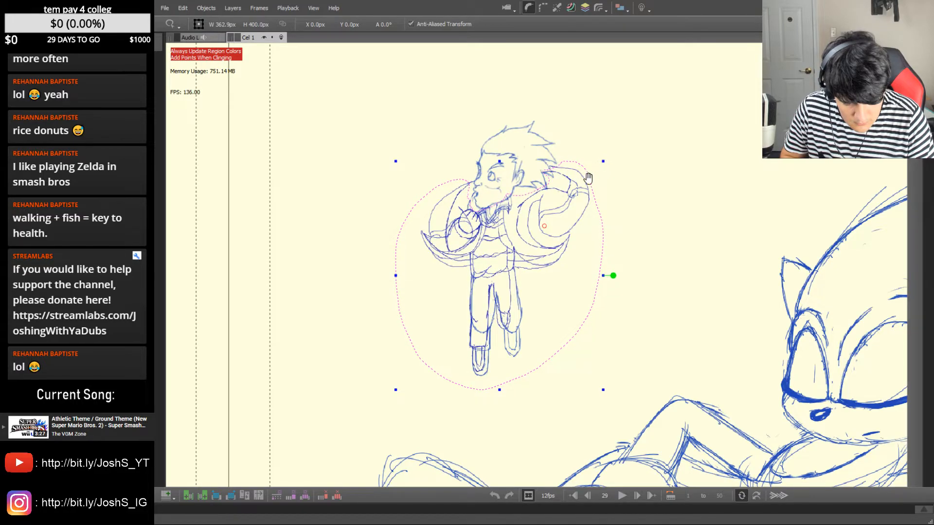
drag(519, 236, 529, 211)
Flip between frames 27 and 30 to compare the pasted body's size and position with the preceding bodies
key(ctrl+space)
key(Left)
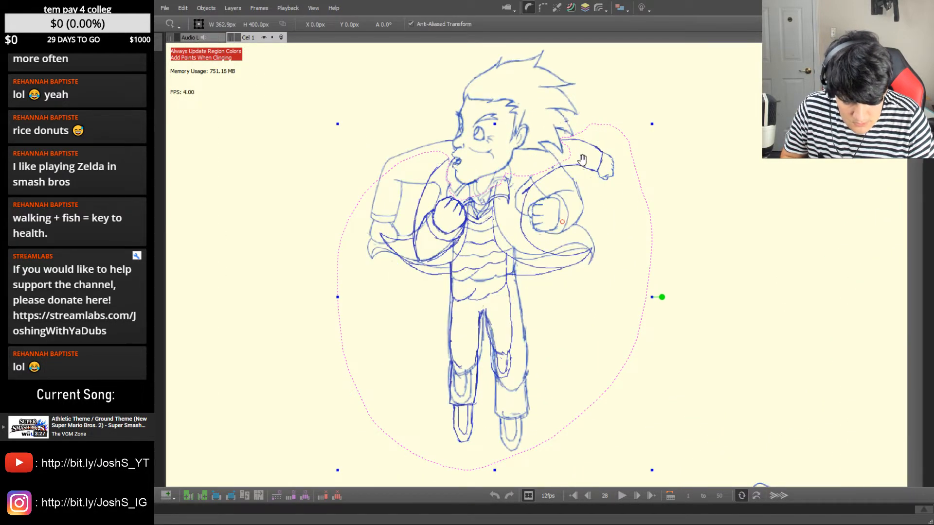
key(Right)
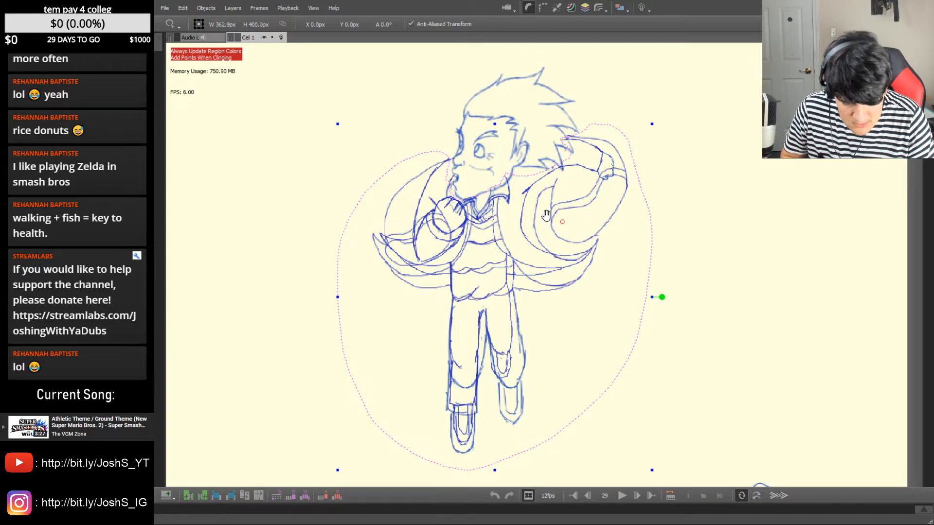
key(Left)
key(Left)
key(Right)
key(Right)
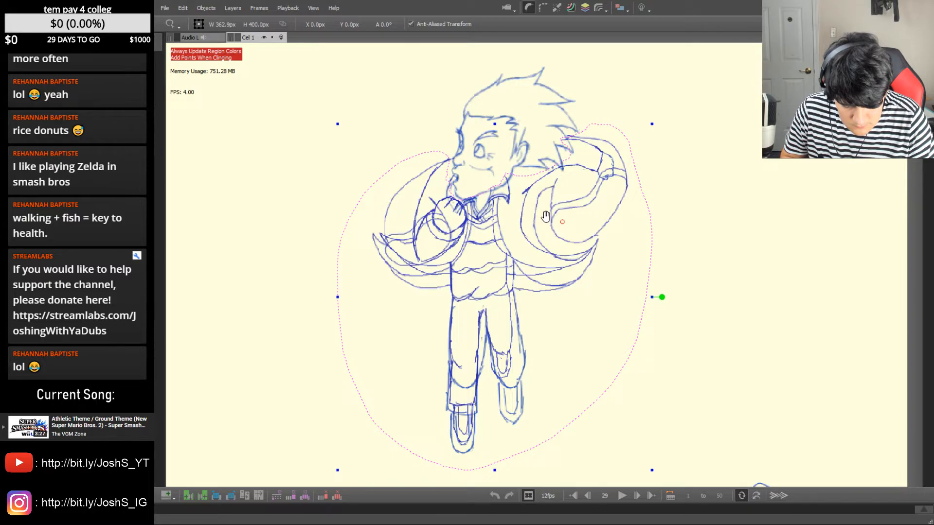
key(Right)
Lower the pasted body and shift it slightly sideways to sit under frame 30's head
mouse_move(527, 344)
mouse_down()
mouse_move(527, 321)
mouse_move(577, 232)
mouse_move(570, 236)
mouse_move(565, 220)
mouse_move(565, 241)
mouse_move(565, 228)
mouse_up()
key(l)
key(l)
key(Left)
key(Right)
key(Left)
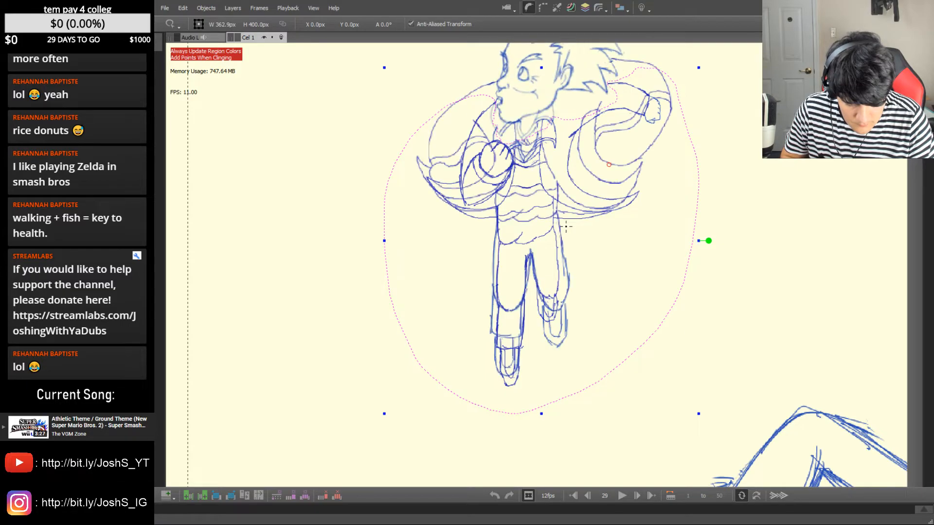
key(Right)
key(Left)
drag(564, 228, 559, 231)
Flip between frames 28 and 30 to check the pasted body's placement in the run
key(Right)
key(Left)
key(Right)
key(Left)
key(Left)
key(Right)
key(Right)
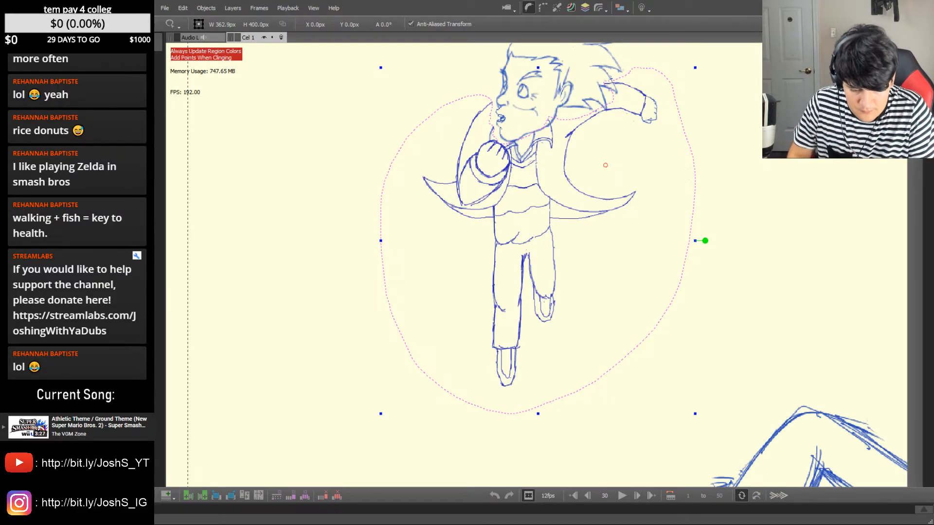
key(Left)
key(Left)
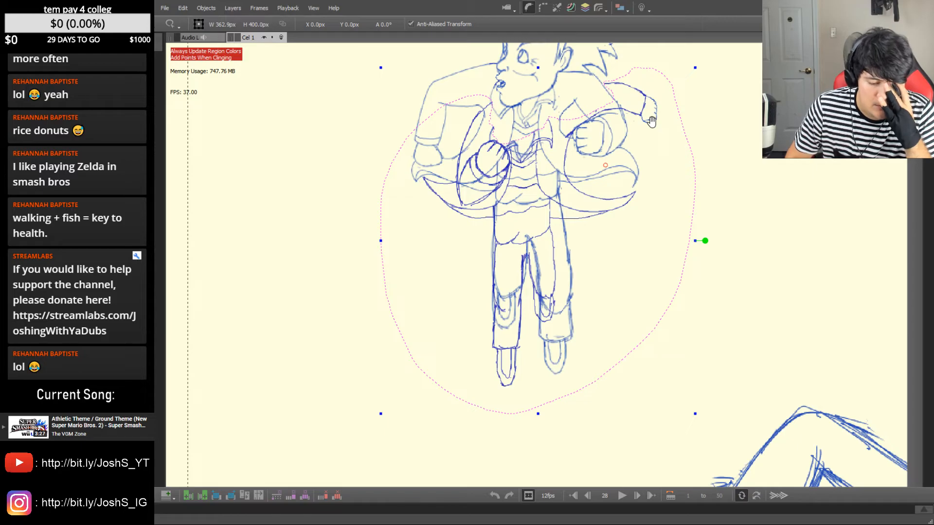
Raise the pasted body over frame 28's body and enlarge it to about 381 × 420 px to match
mouse_move(569, 214)
mouse_down()
mouse_move(575, 168)
mouse_move(566, 179)
mouse_move(572, 185)
mouse_move(575, 176)
mouse_up()
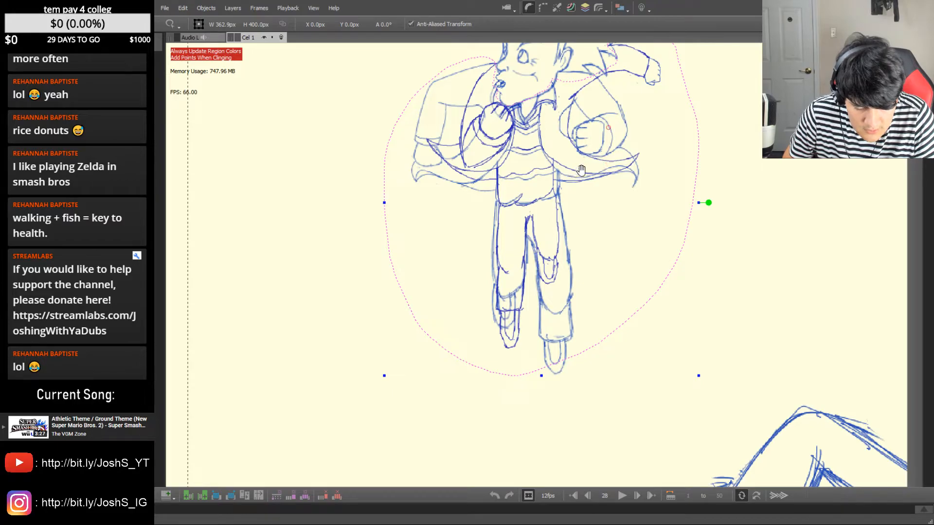
scroll(581, 169, up, 4)
drag(385, 111, 379, 104)
drag(593, 195, 595, 202)
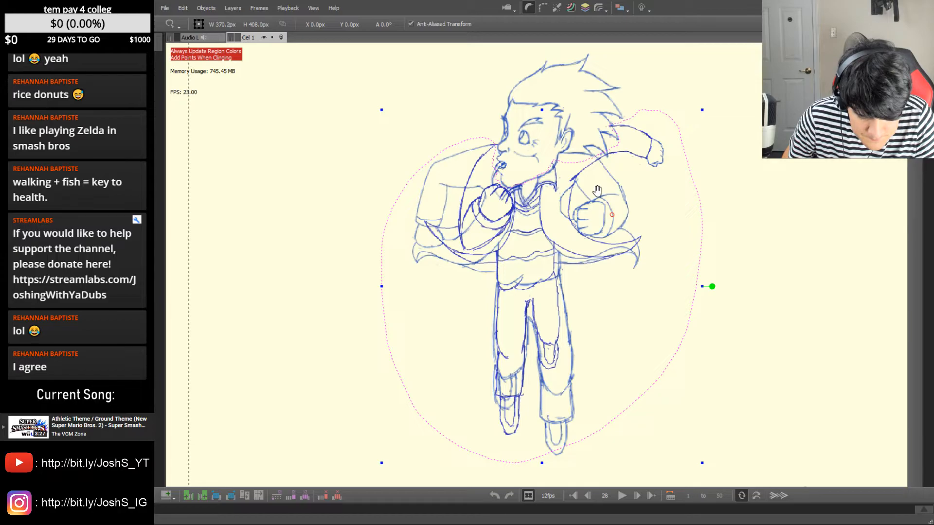
drag(704, 110, 710, 100)
drag(591, 193, 586, 200)
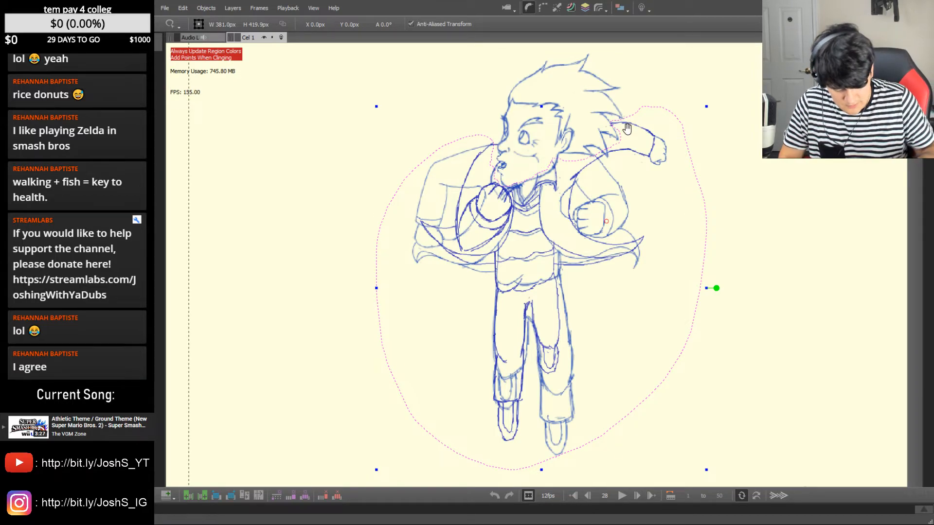
Move the pasted body down to line up with the body on frame 29
key(shift+Down)
key(shift+Down)
key(shift+Down)
key(shift+Down)
key(period)
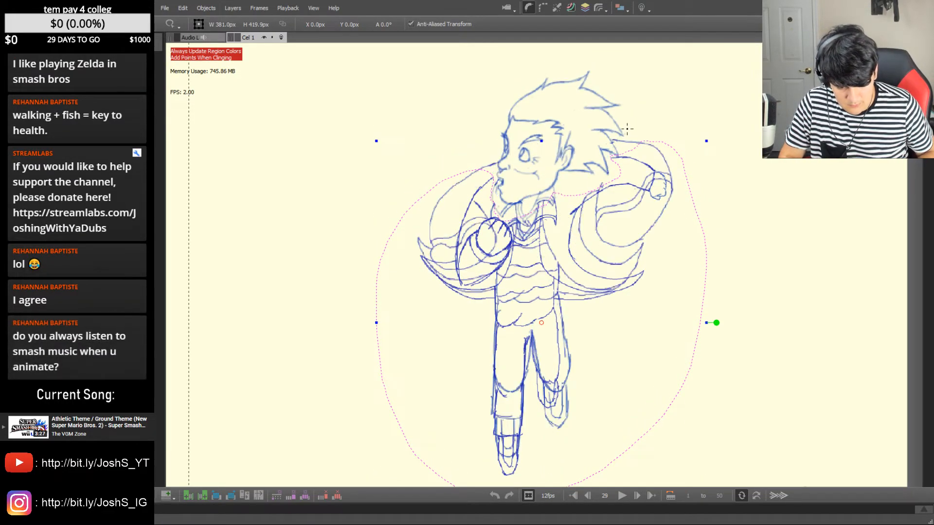
key(comma)
key(period)
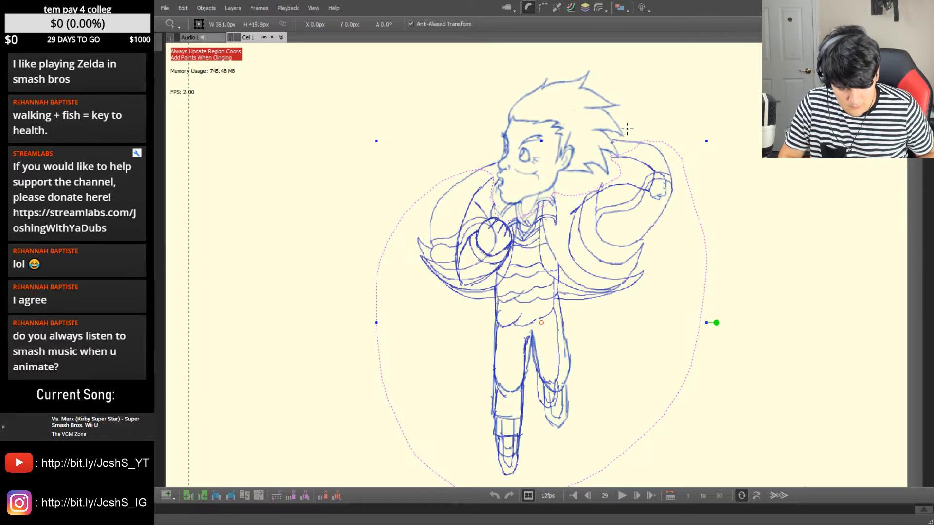
key(shift+Up)
key(shift+Up)
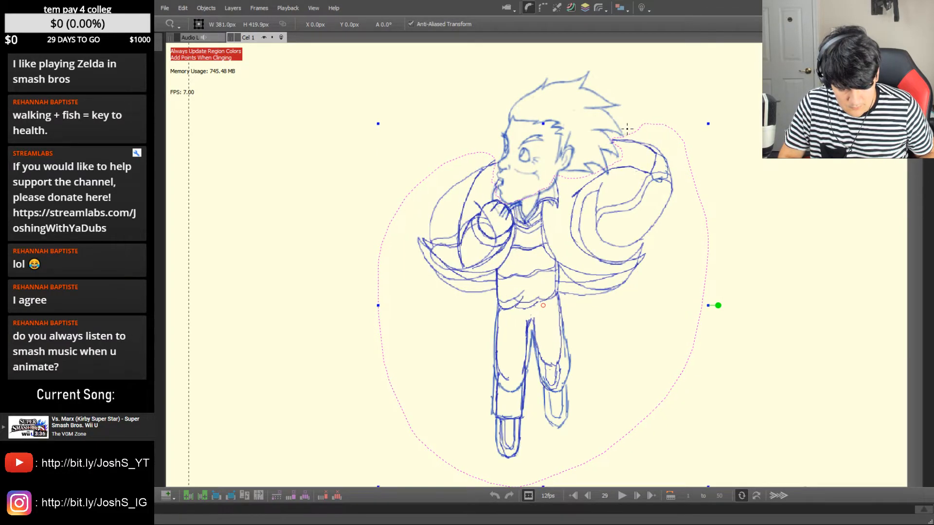
Fine-tune the pasted body's height against frame 29's body in small increments
key(Up)
key(Down)
key(Down)
key(Down)
key(Down)
key(Down)
key(Down)
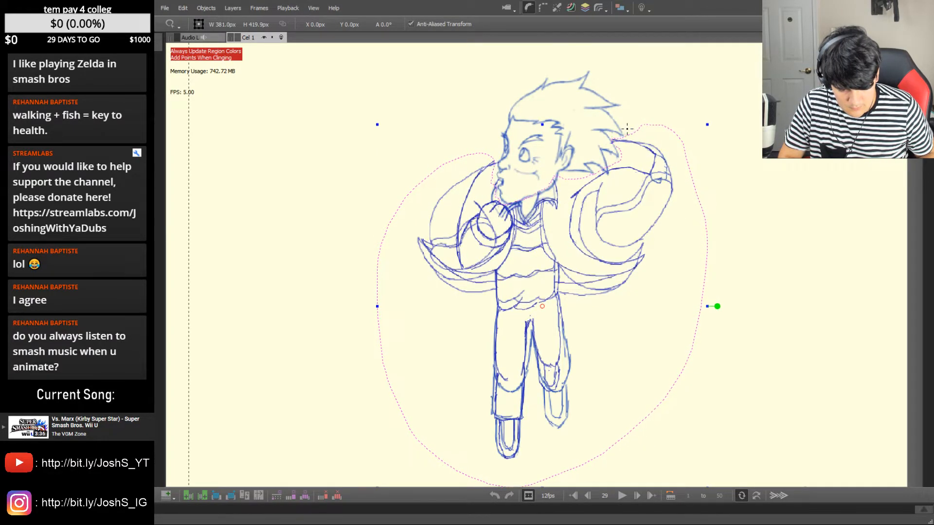
key(Up)
key(Up)
key(Up)
key(Up)
key(Up)
key(Up)
key(Up)
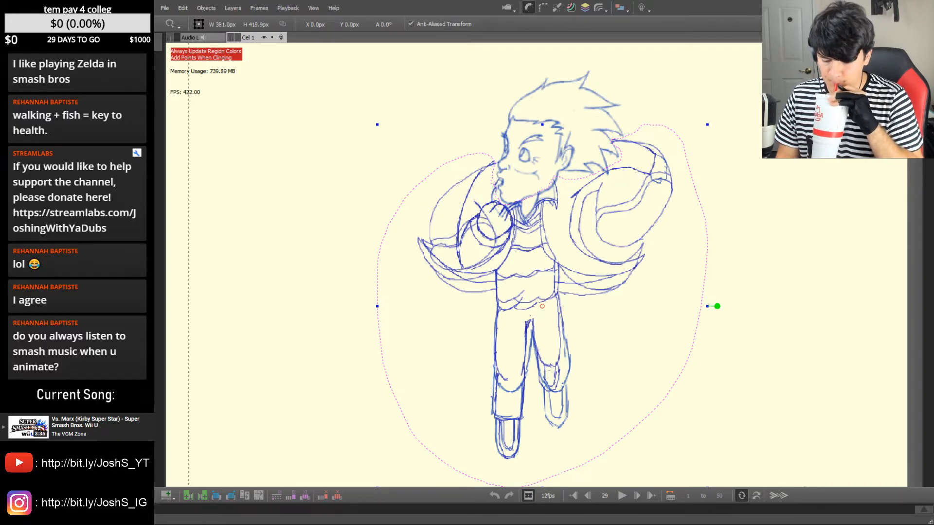
Reduce the pasted body to about 367 × 403 px and shift it up and sideways onto frame 29's body
drag(707, 125, 702, 132)
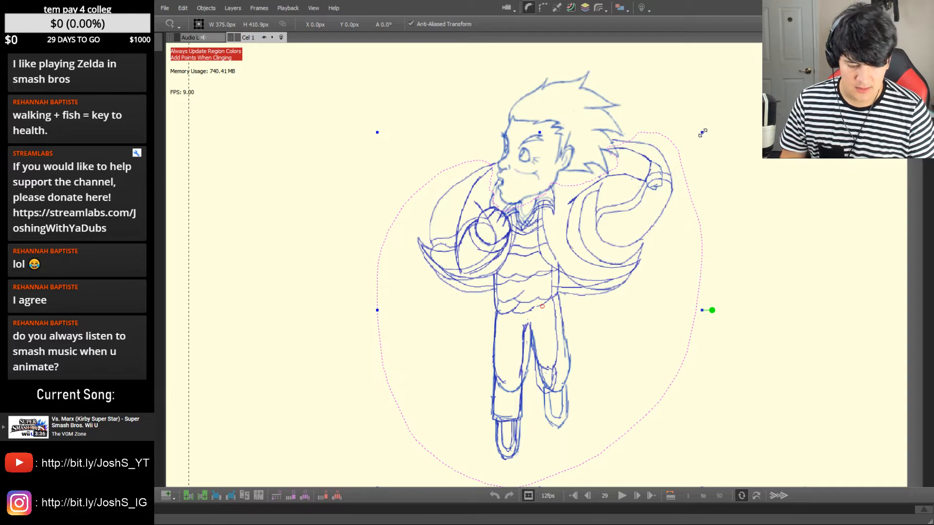
drag(702, 132, 701, 135)
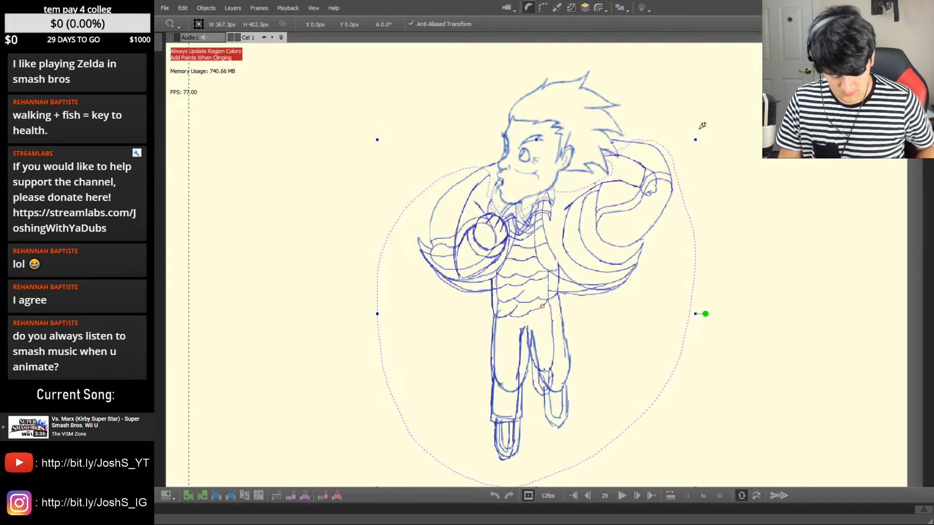
key(shift+Up)
key(shift+Up)
key(shift+Down)
key(Right)
key(Right)
key(Right)
key(Right)
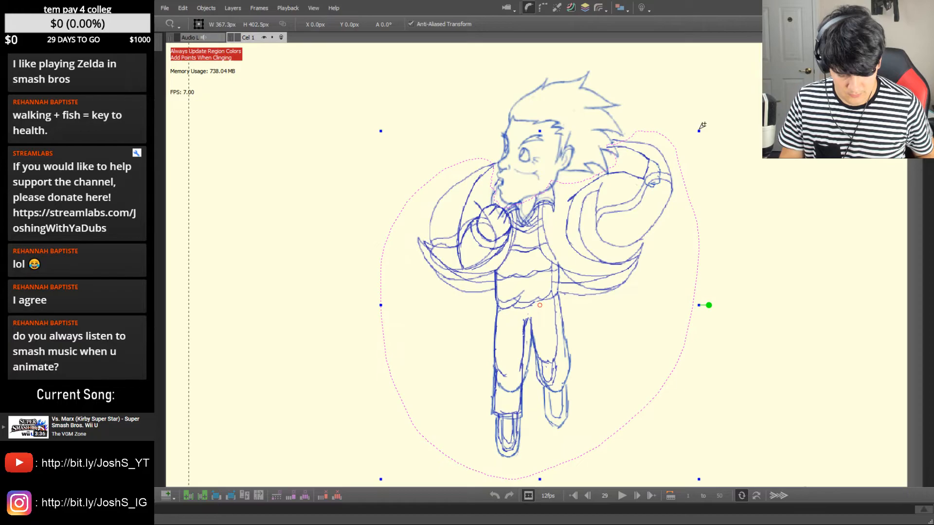
Nudge the resized body in all directions until its torso and legs line up with frame 29's pose
key(Up)
key(Up)
key(Right)
key(Right)
key(Right)
key(Up)
key(Down)
key(Left)
key(Left)
key(Left)
key(Left)
key(Left)
key(Left)
key(Down)
key(Down)
key(Down)
key(Right)
key(Up)
key(Up)
key(Up)
key(Up)
key(Up)
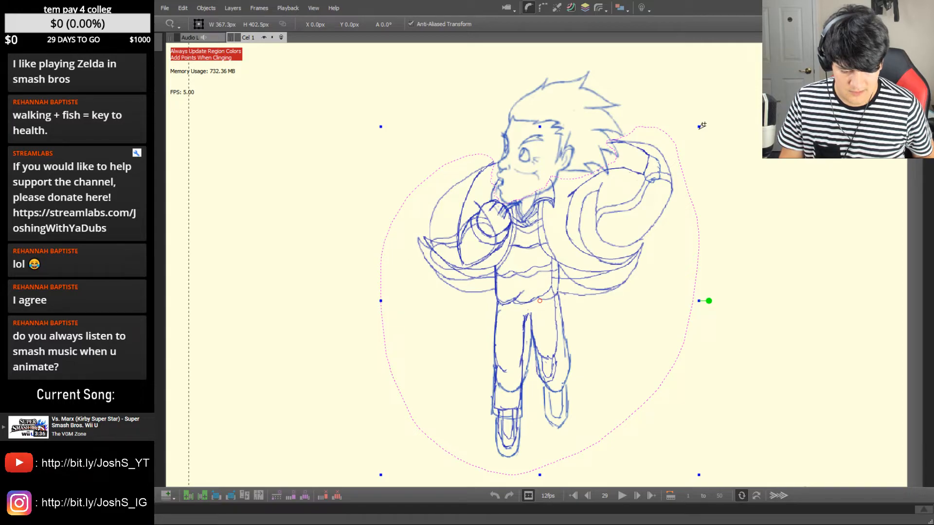
Lower the body on frame 30 until its collar sits beneath the chin, and release the selection
key(period)
key(Down)
key(Down)
key(Down)
key(Down)
key(Down)
key(Down)
key(Down)
key(Down)
key(Down)
key(Down)
key(Down)
key(Down)
key(Down)
key(Down)
key(Down)
key(Down)
key(Down)
key(Down)
key(Down)
key(Down)
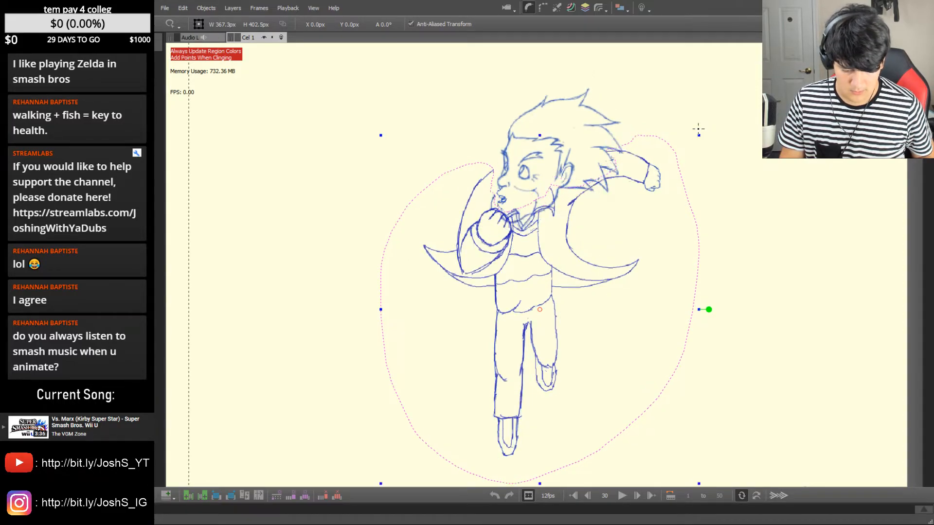
key(Up)
key(Up)
key(Up)
key(Up)
key(Up)
key(Up)
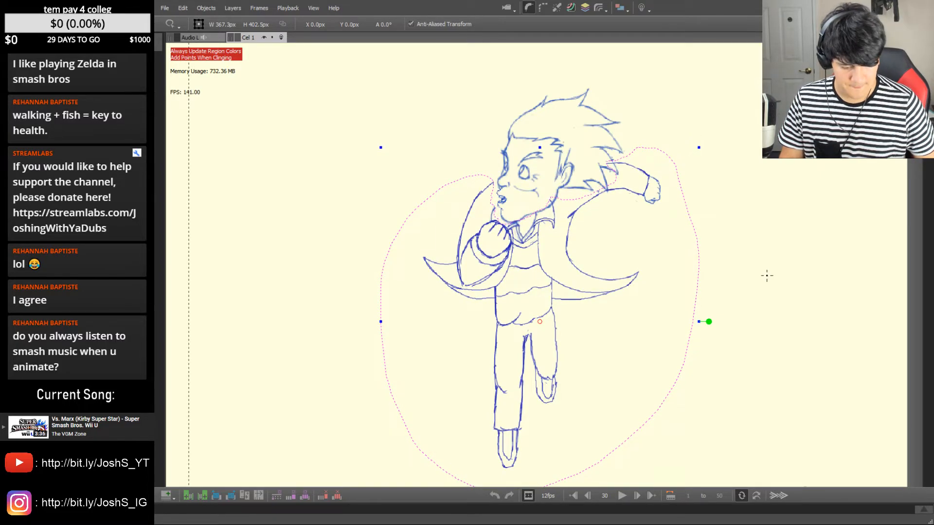
click(792, 276)
Flip back and forth between frames 29 and 30 to check how the placed body moves
key(Left)
key(Right)
key(Left)
key(Right)
key(Left)
key(Right)
key(Left)
key(Right)
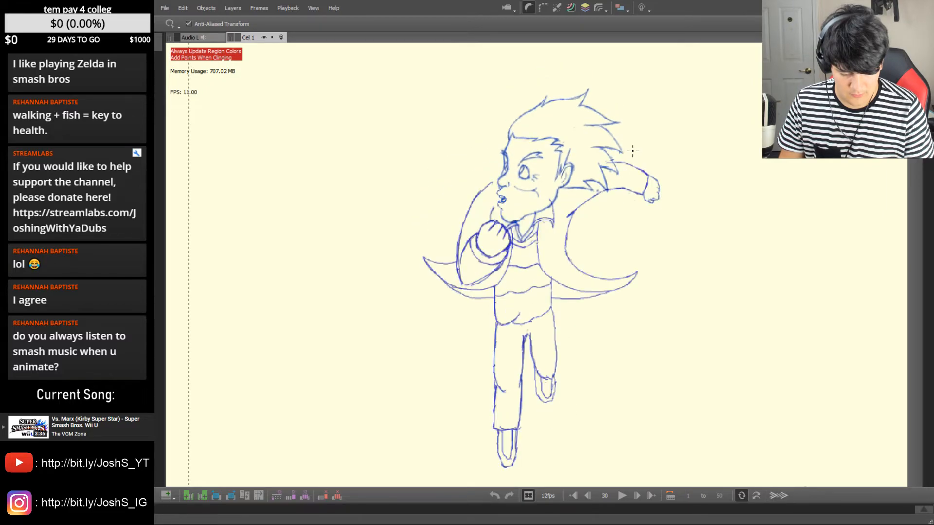
Touch up frame 30's lines where the hair meets the outstretched arm and where the collar meets the chin, using the brush and eraser
key(b)
key(b)
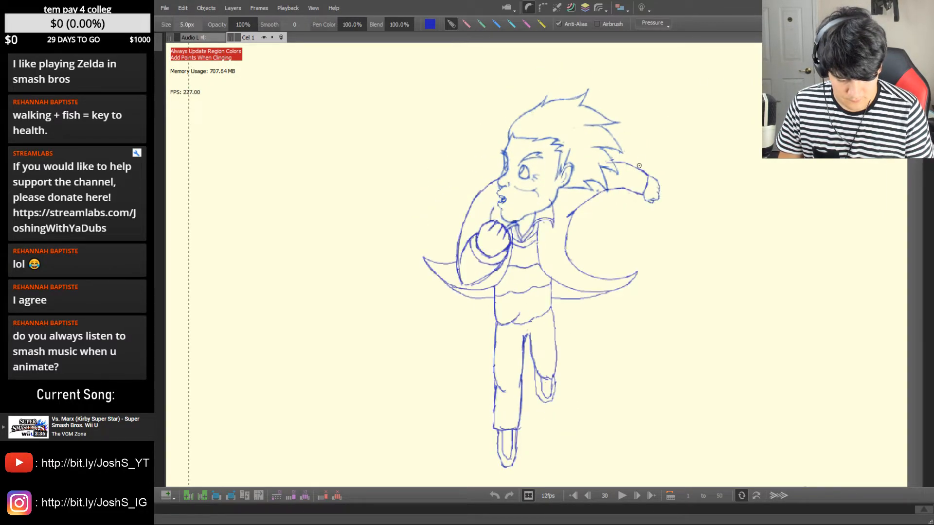
key(e)
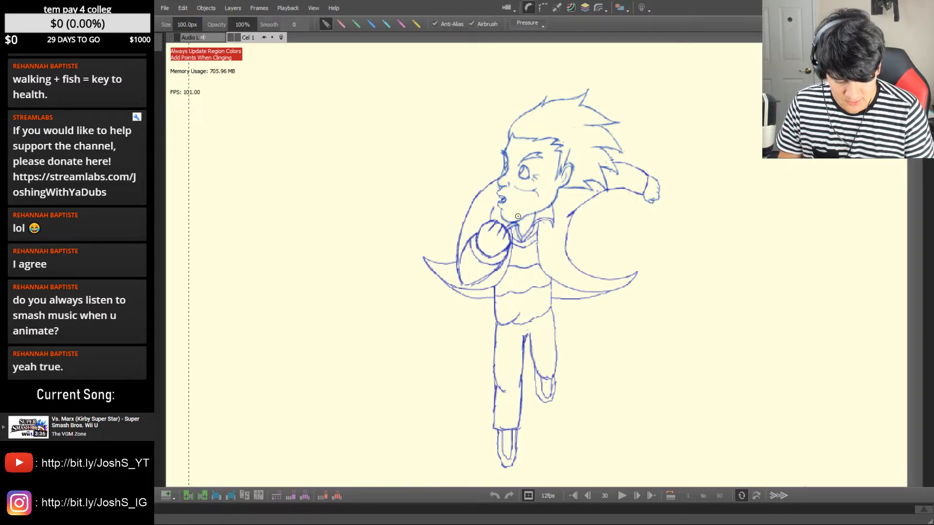
key(b)
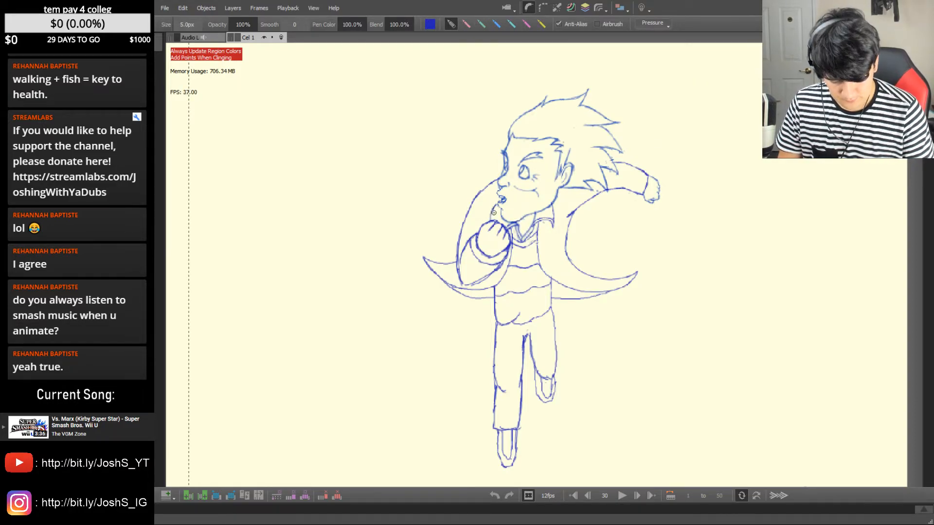
Flip between frame 30 and the frames before it to check how the touched-up body moves
key(Left)
key(Right)
key(Left)
key(Left)
key(Left)
key(Left)
key(Left)
key(Left)
key(Right)
key(Right)
key(Right)
key(Right)
key(Right)
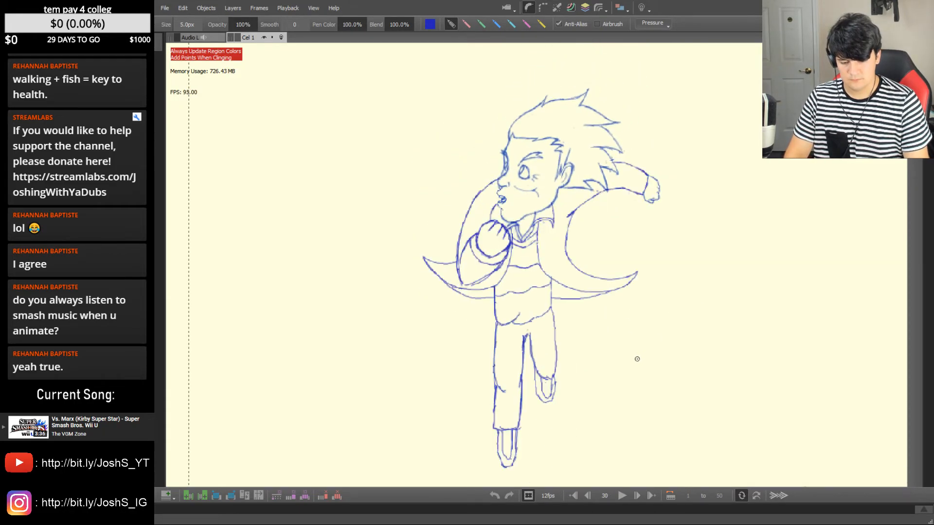
key(Left)
key(Left)
key(Right)
key(Right)
key(Right)
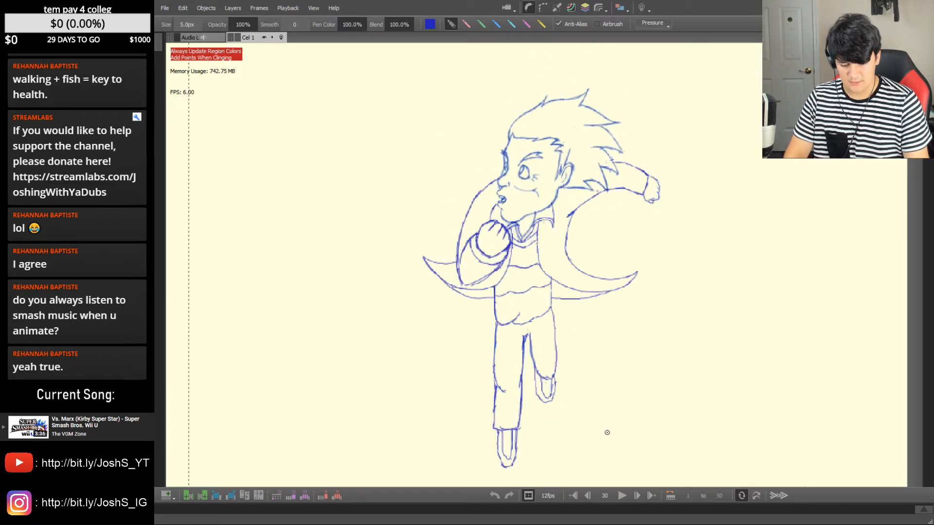
key(Left)
key(Left)
key(Left)
key(Left)
key(Left)
key(Left)
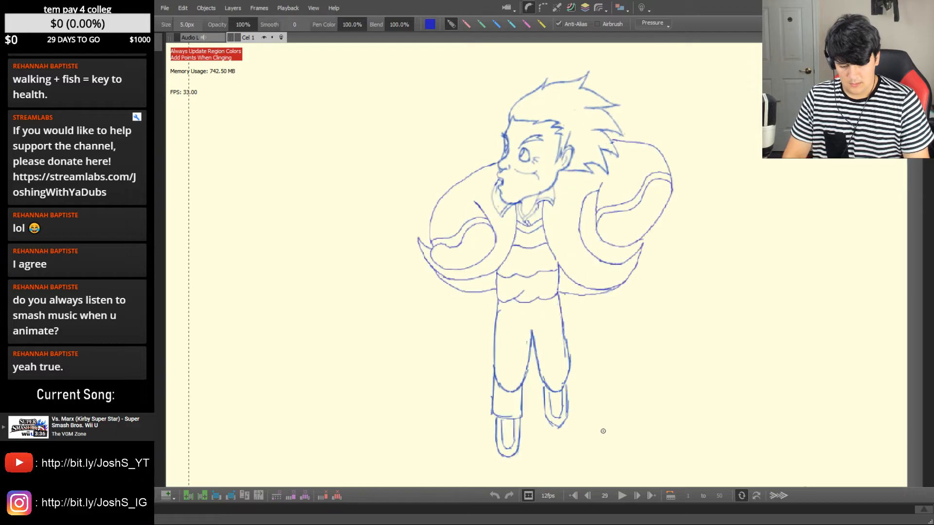
key(Right)
key(Right)
key(Right)
key(Right)
key(Right)
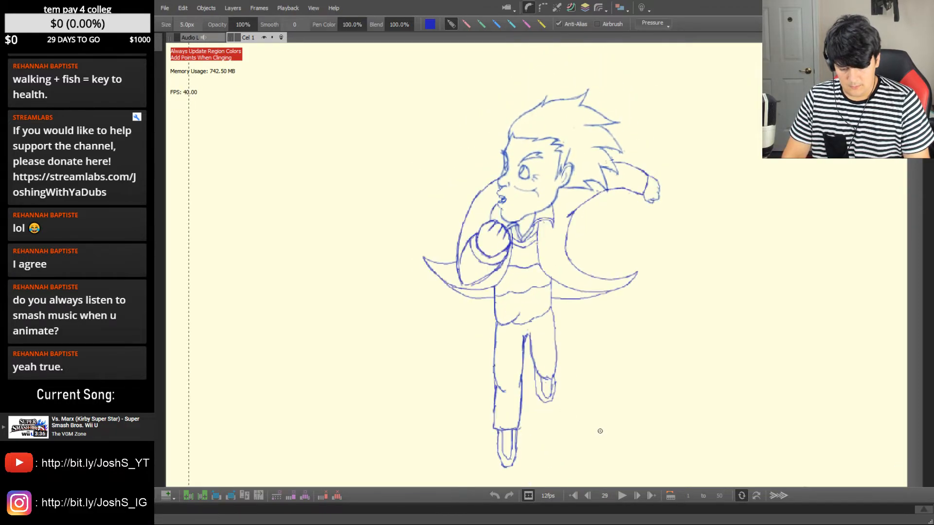
Play the animation from frame 23 to check the run in motion with the whole scene in view
drag(656, 342, 620, 381)
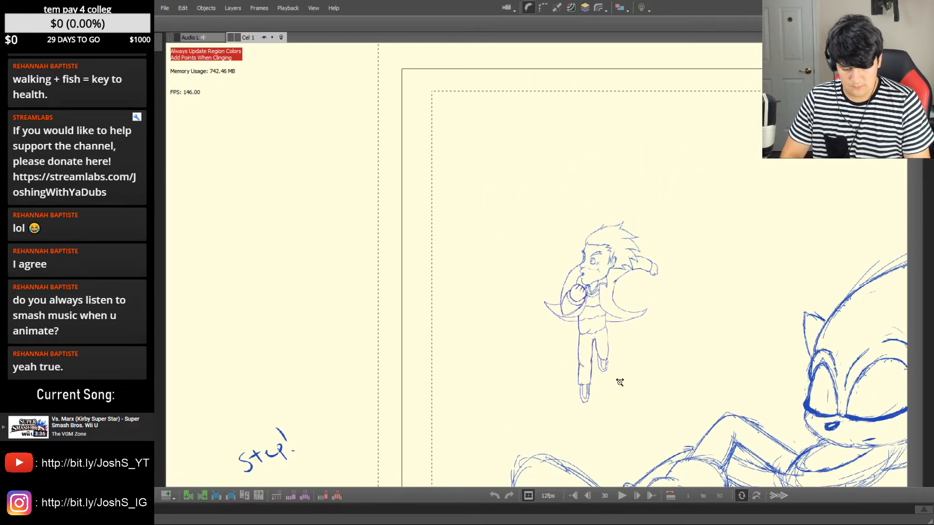
drag(670, 403, 619, 361)
key(Left)
key(Left)
key(Left)
key(Left)
key(Left)
key(Left)
key(Left)
key(Left)
key(Left)
key(Left)
key(Left)
key(Left)
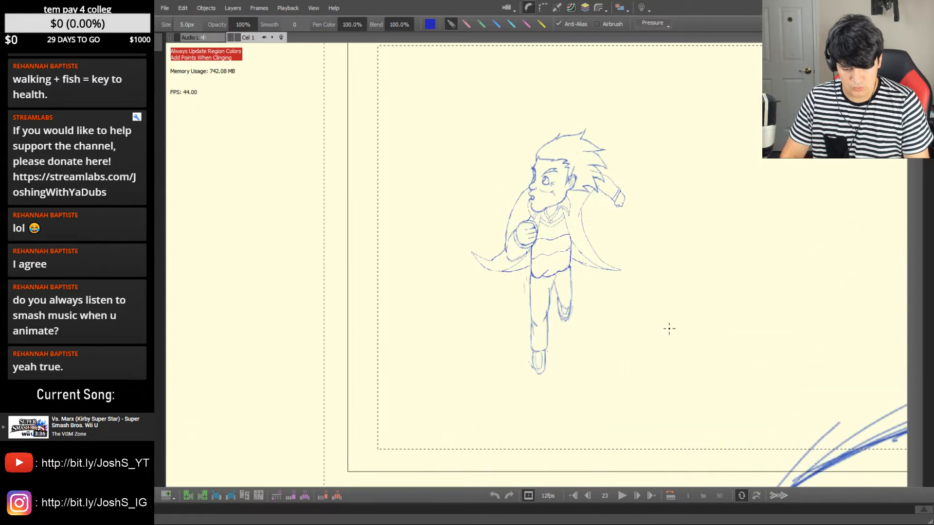
click(621, 497)
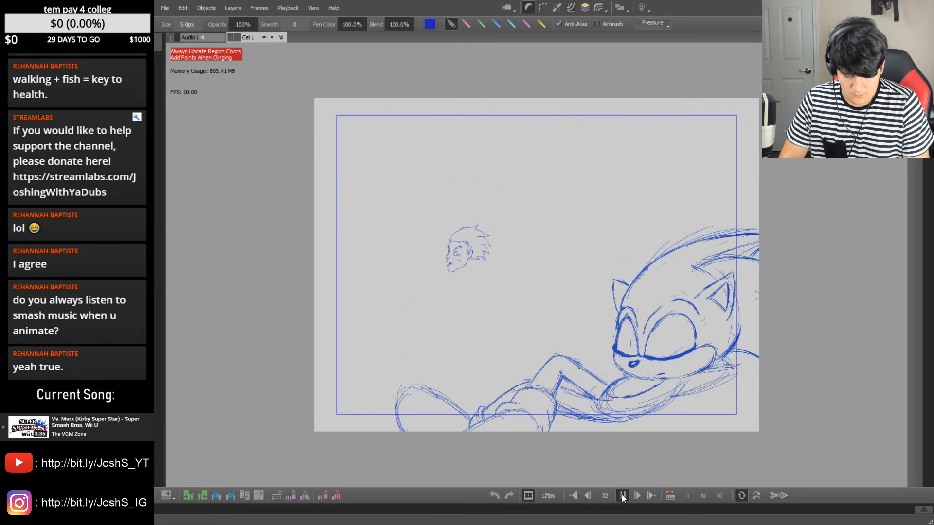
click(623, 494)
Step through frames 23 to 30 one at a time to examine how each running pose follows the last
key(Right)
key(Right)
key(Right)
key(Right)
key(Right)
key(Right)
key(Right)
key(Right)
key(Right)
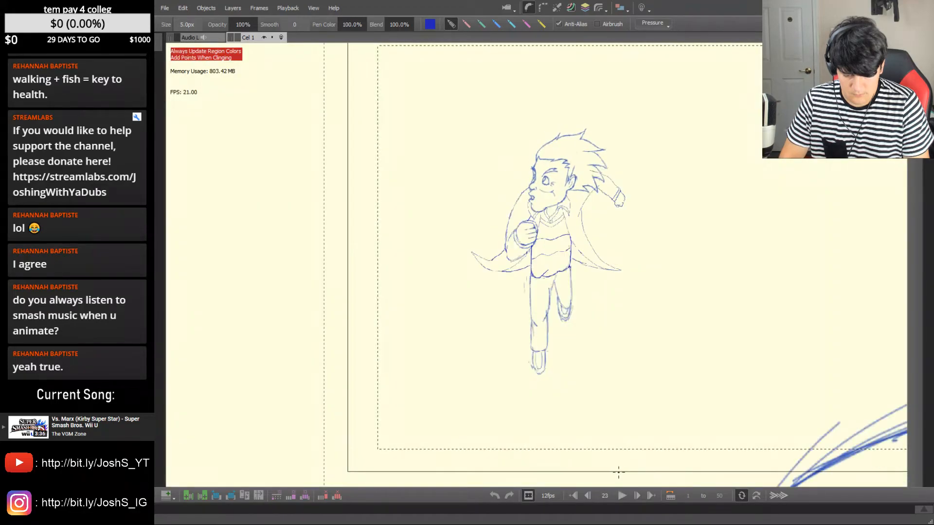
key(Right)
key(Right)
key(Right)
key(Right)
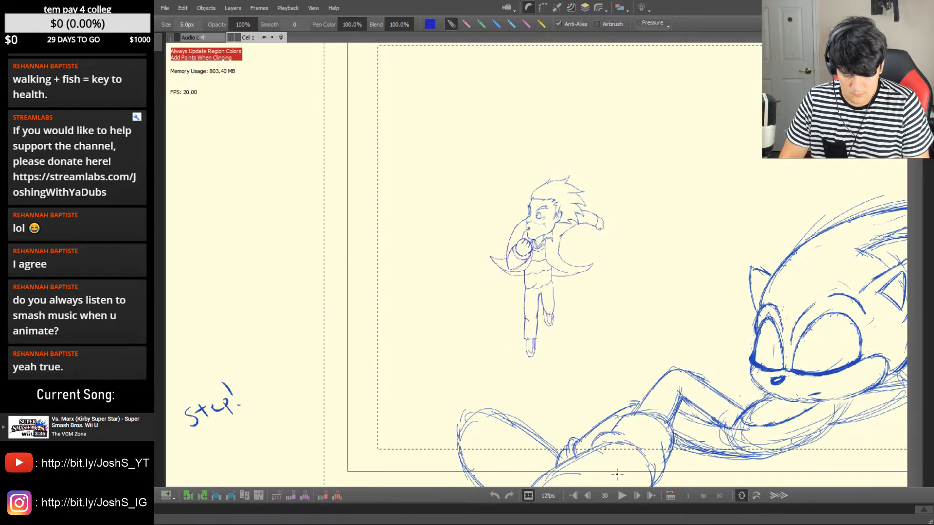
key(Left)
key(Left)
key(Left)
key(Right)
key(Right)
key(Right)
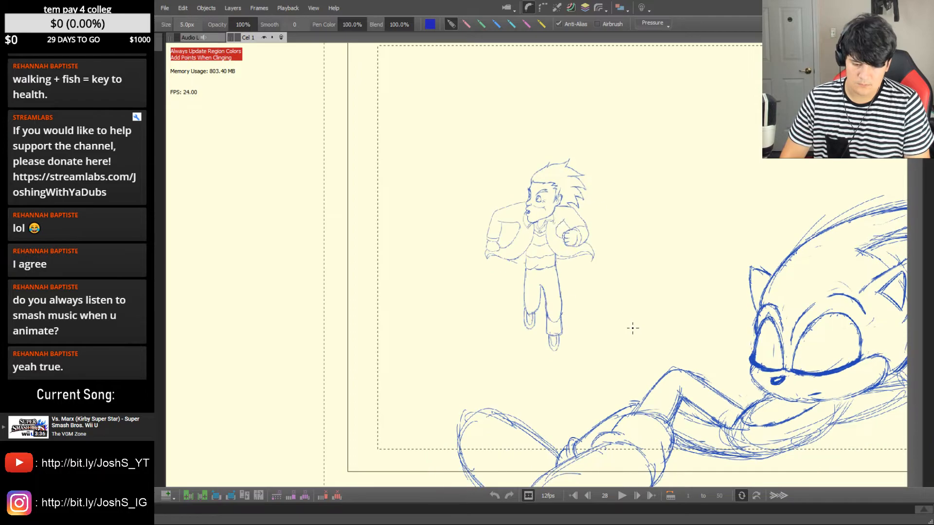
Step back to frame 15 and forward again to frame 24 to examine the earlier, larger running poses
key(Left)
key(Left)
key(Left)
key(Left)
key(Left)
key(Left)
key(Left)
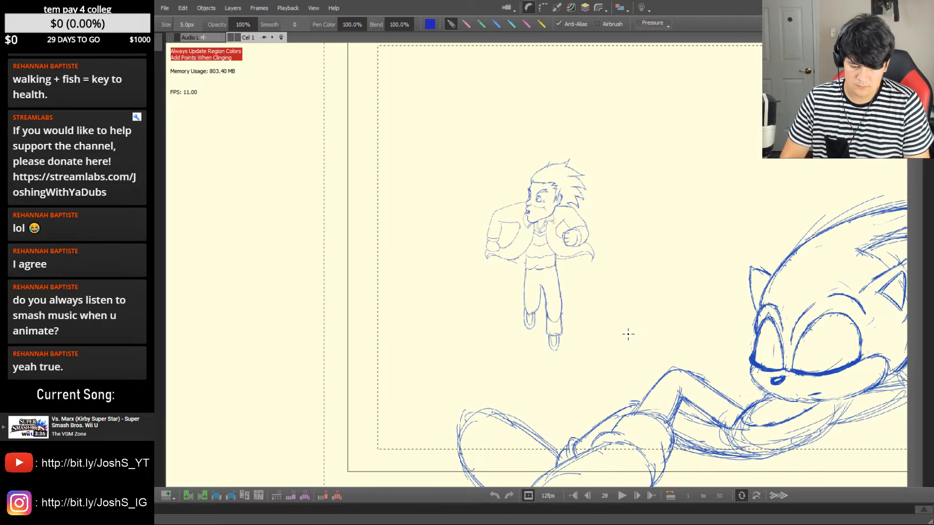
key(Left)
key(Left)
key(Left)
key(Left)
key(Left)
key(Left)
key(Left)
key(Left)
key(Left)
key(Left)
key(Left)
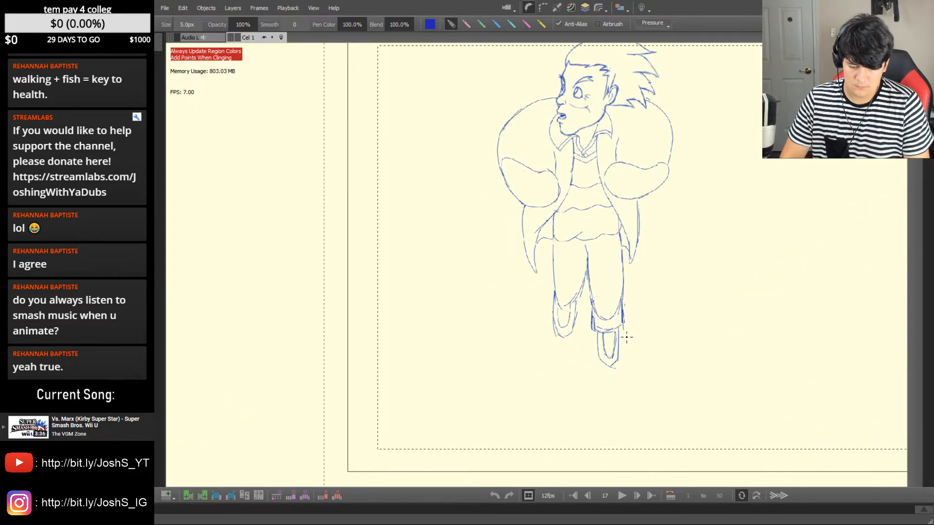
key(Right)
key(Right)
key(Right)
key(Right)
key(Right)
key(Right)
key(Right)
key(Right)
key(Right)
key(Right)
key(Right)
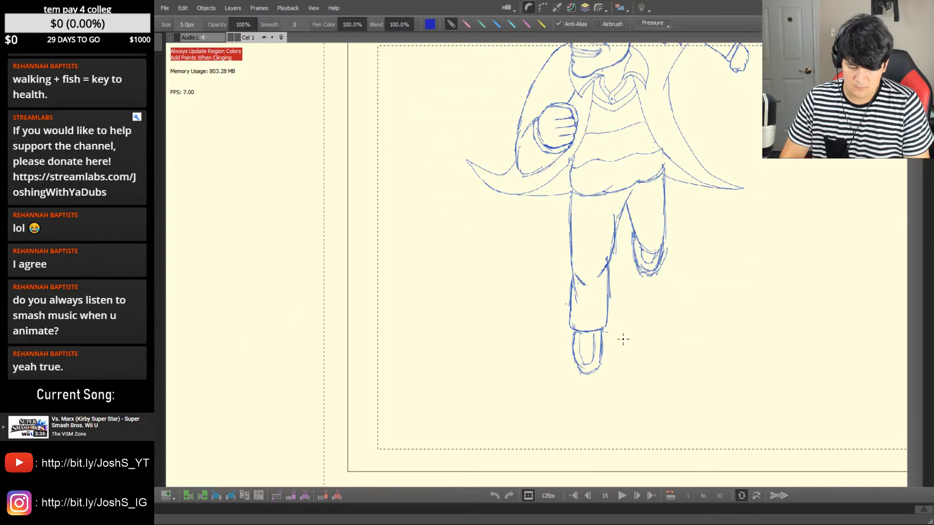
key(Right)
key(Right)
key(Right)
key(Left)
key(Left)
key(Left)
key(Left)
key(Left)
key(Right)
key(Right)
key(Right)
key(Right)
key(Right)
key(Right)
key(Right)
key(Right)
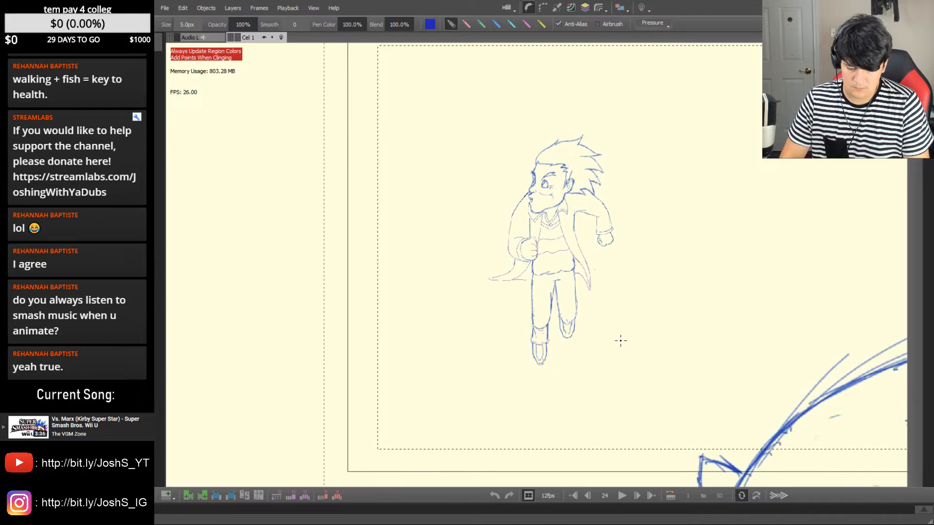
Flip back and forth through the frames leading up to frame 30 to examine the character's vertical movement
key(Right)
key(Left)
key(Left)
key(Left)
key(Right)
key(Right)
key(Left)
key(Left)
key(Left)
key(Right)
key(Right)
key(Left)
key(Right)
key(Left)
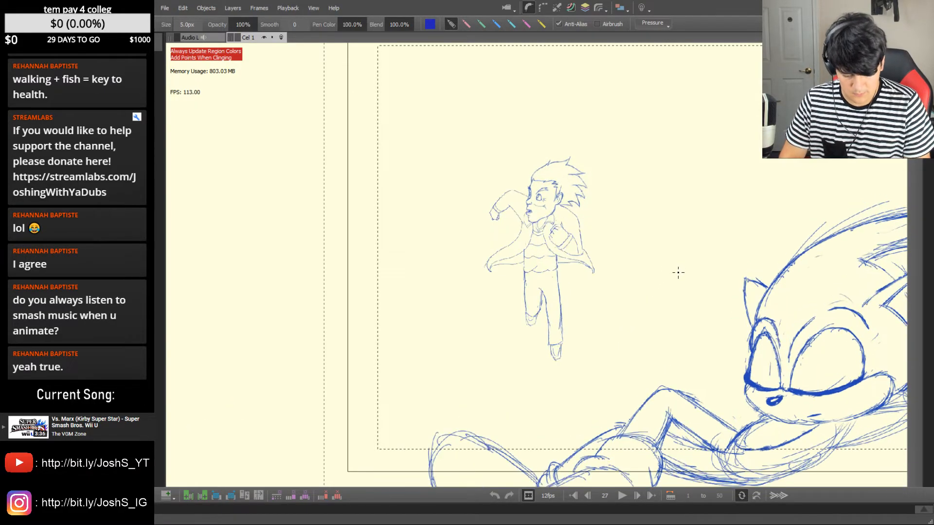
key(Left)
key(Right)
key(Right)
key(Right)
key(Left)
key(Right)
key(Right)
key(Left)
Select the whole character on frame 29, nudge him slightly lower while comparing with frame 28, and release the selection
key(l)
mouse_move(626, 187)
mouse_down()
mouse_move(582, 145)
mouse_move(514, 371)
mouse_move(635, 167)
mouse_up()
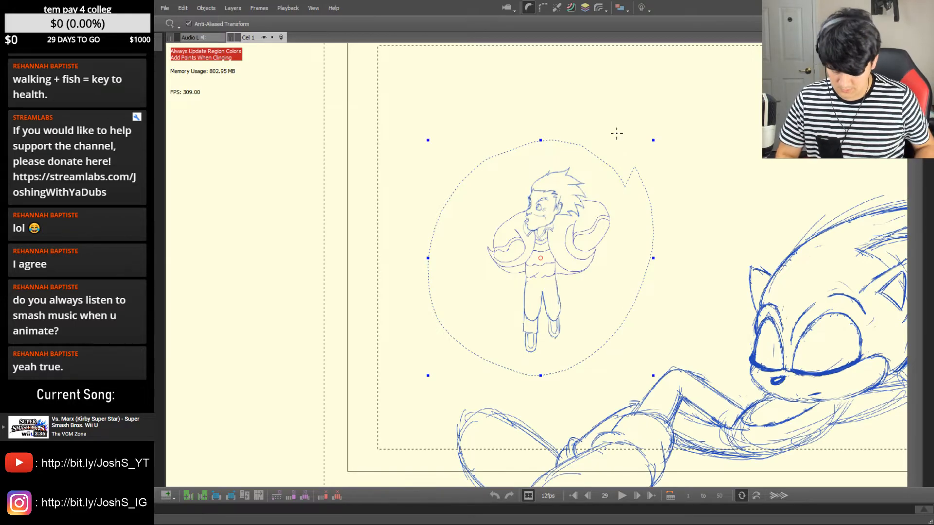
key(Down)
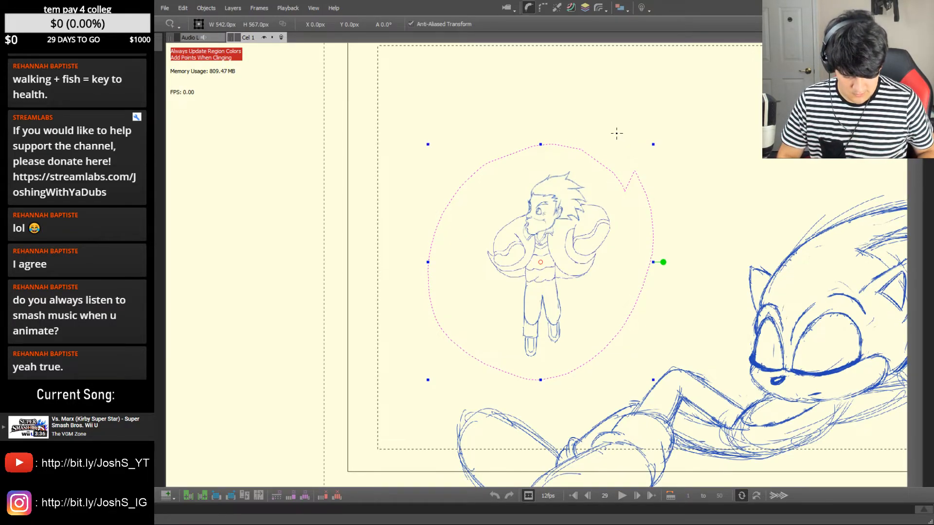
key(comma)
key(Down)
key(Down)
key(Down)
key(Up)
key(period)
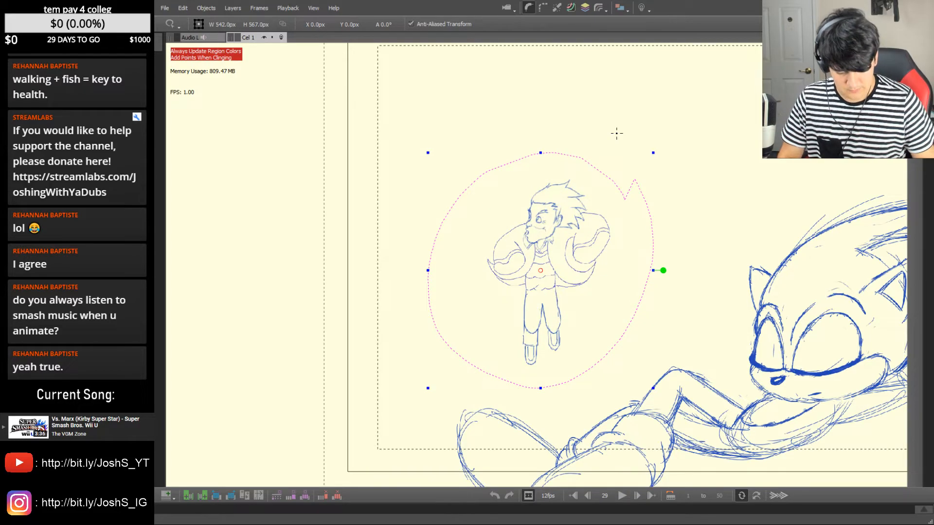
click(691, 276)
key(comma)
key(period)
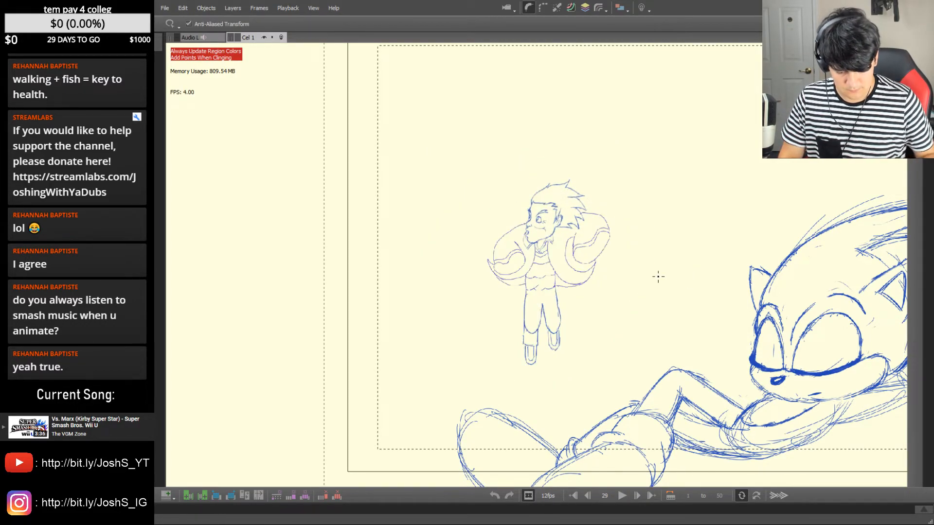
Select the body below the head on frame 30 and enlarge it slightly to about 459 by 430 px, leaving the head untouched
key(period)
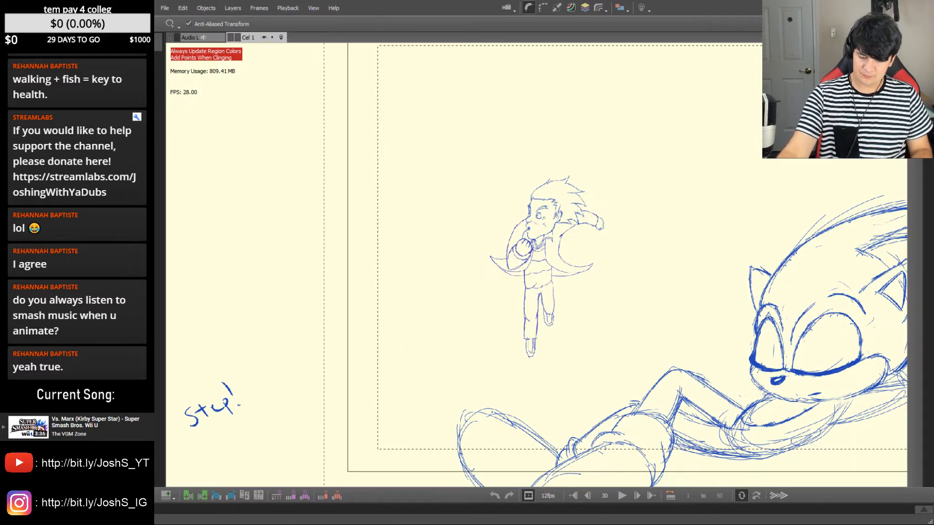
click(617, 239)
mouse_move(618, 239)
mouse_down()
mouse_move(603, 265)
mouse_move(636, 231)
mouse_up()
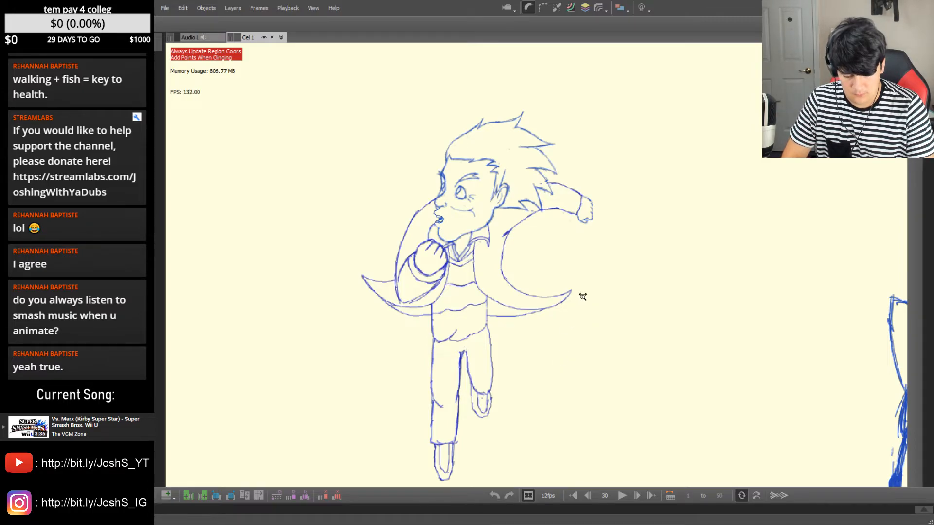
key(l)
key(z)
drag(617, 249, 605, 267)
key(Right)
key(Left)
key(Left)
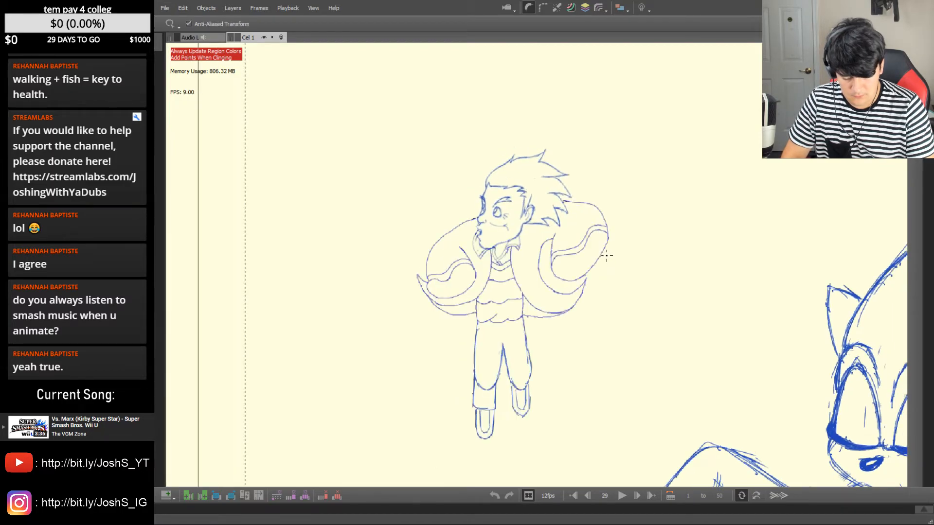
key(Right)
key(Left)
key(Right)
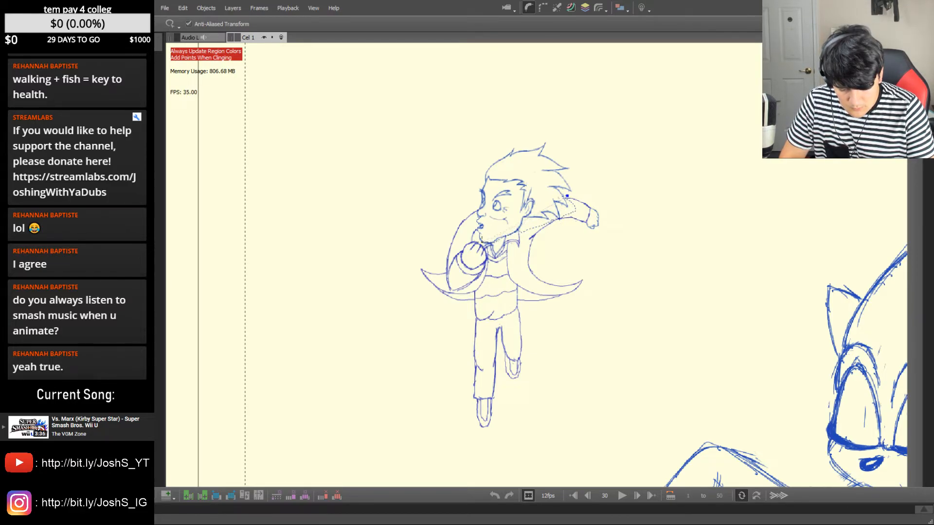
mouse_move(472, 217)
mouse_down()
mouse_move(405, 247)
mouse_move(402, 459)
mouse_move(598, 390)
mouse_move(650, 255)
mouse_move(651, 219)
mouse_move(628, 187)
mouse_up()
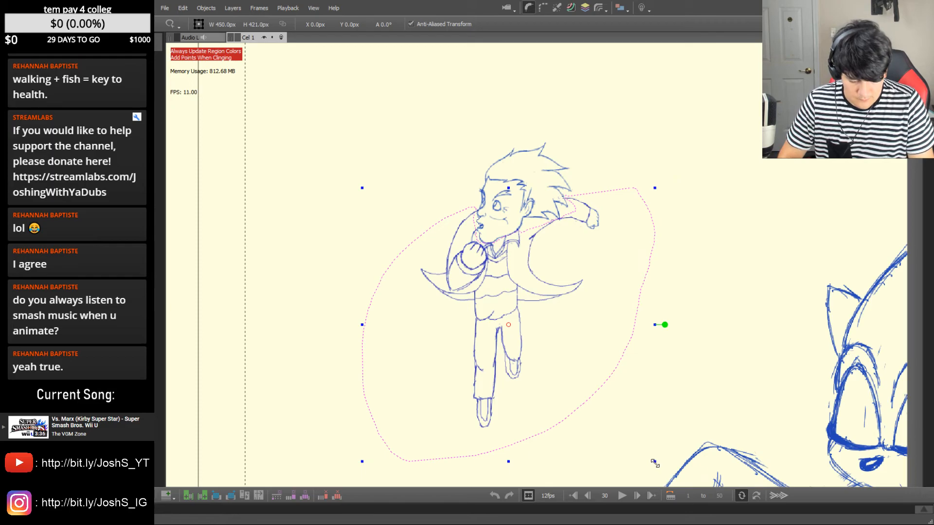
drag(654, 463, 658, 468)
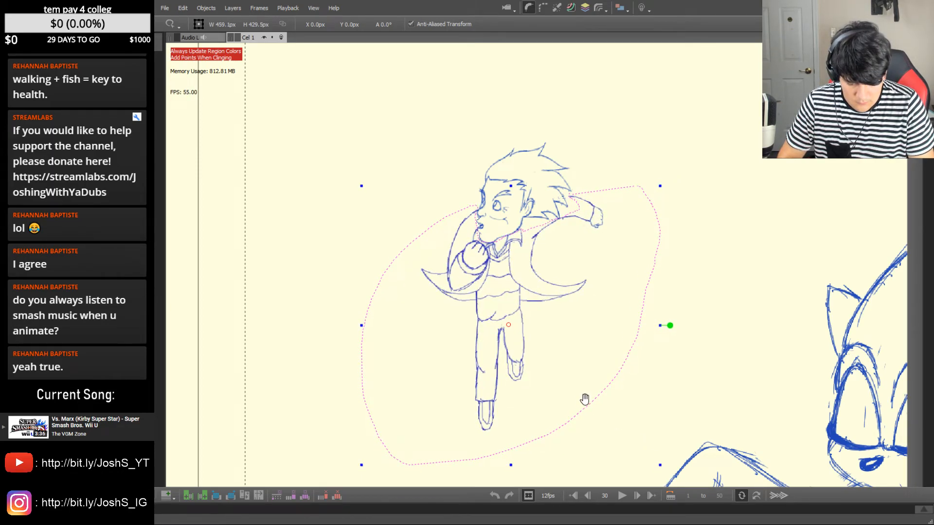
click(679, 308)
Flip back and forth between frames 26 and 30 to examine the resized body against the preceding poses
key(Right)
key(Left)
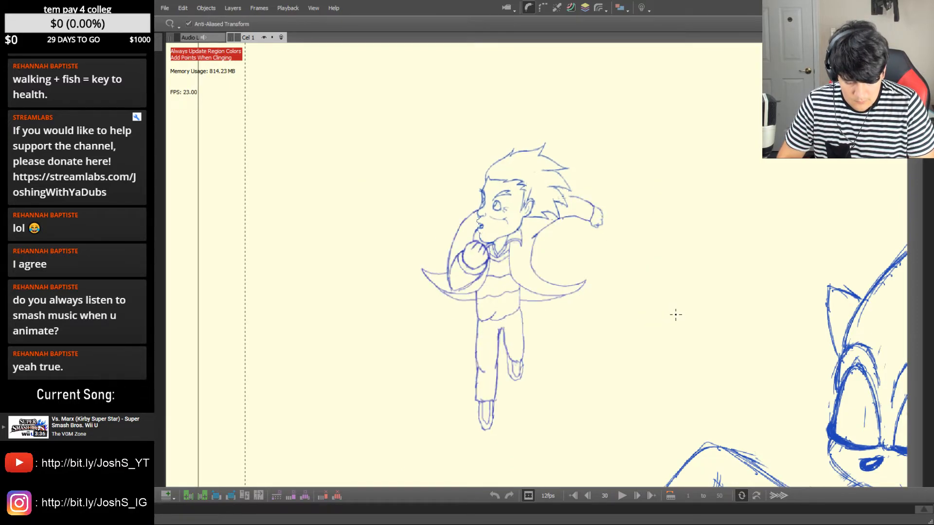
key(Left)
key(Left)
key(Right)
key(Right)
key(Right)
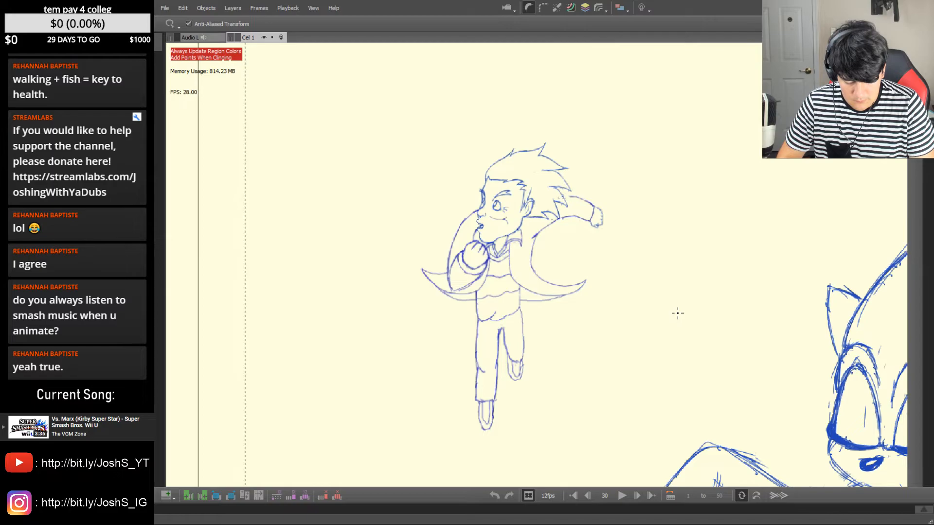
key(Left)
key(Left)
key(Left)
key(Left)
key(Left)
key(Left)
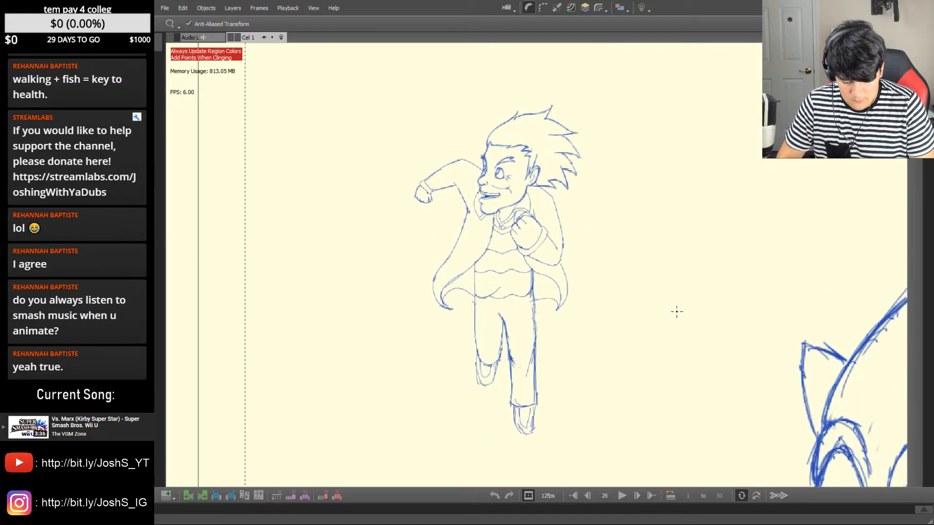
key(Right)
key(Right)
key(Right)
key(Right)
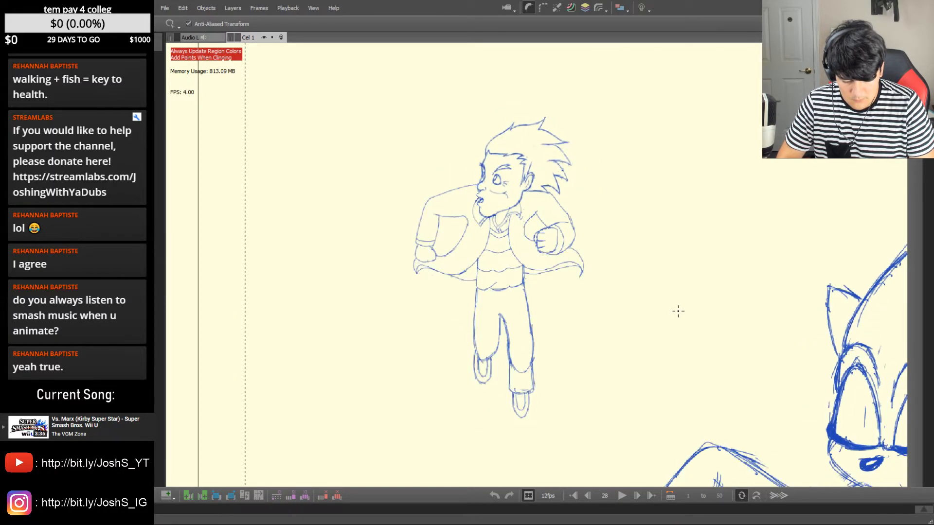
Step through frames 25 to 29 with more of the scene in view to examine the run's vertical movement
scroll(676, 307, down, 2)
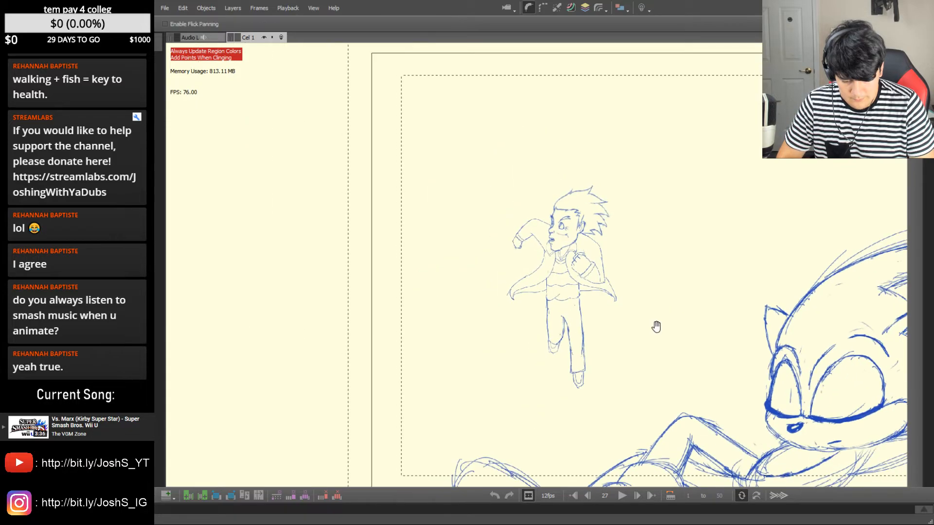
key(Right)
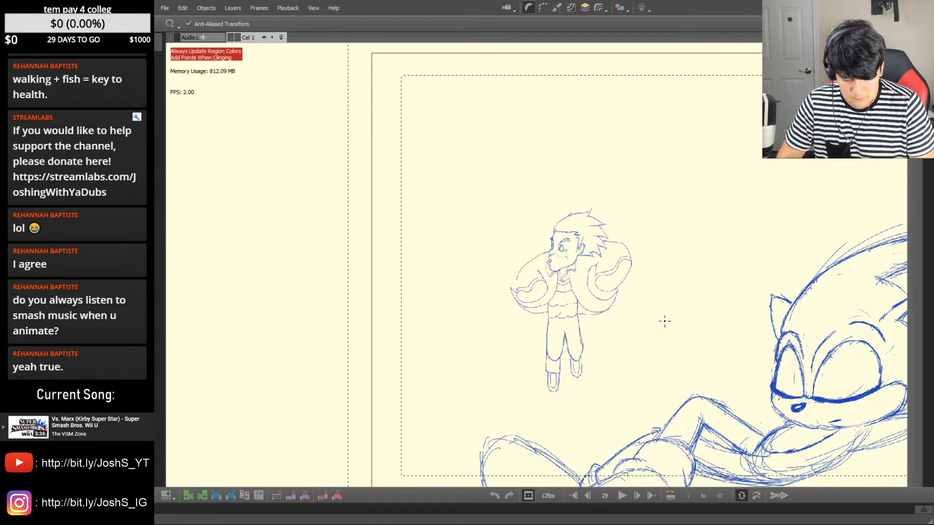
key(Left)
key(Left)
key(Left)
key(Left)
key(Right)
key(Right)
key(Right)
key(Right)
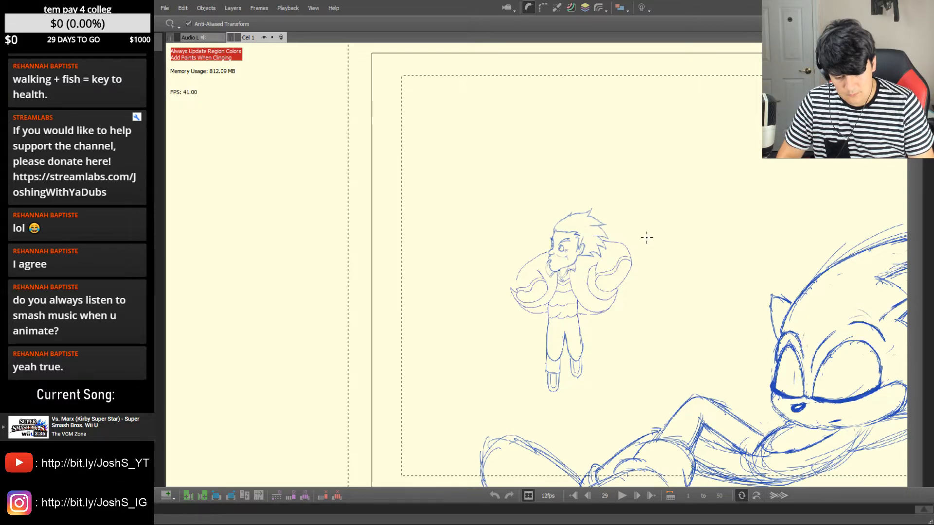
Select the whole character on frame 30 and lower him slightly, using the frame 29 pose as reference
key(Right)
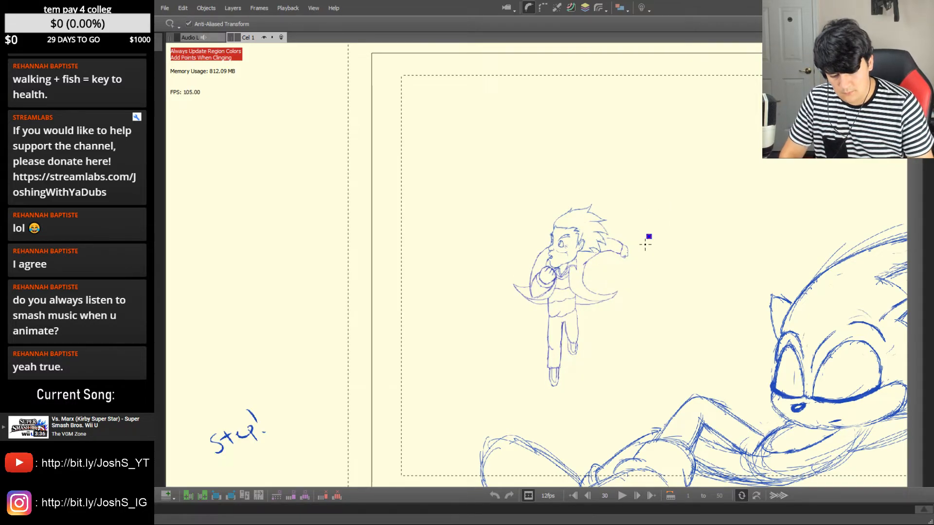
mouse_move(643, 215)
mouse_down()
mouse_move(475, 279)
mouse_move(653, 334)
mouse_move(643, 249)
mouse_up()
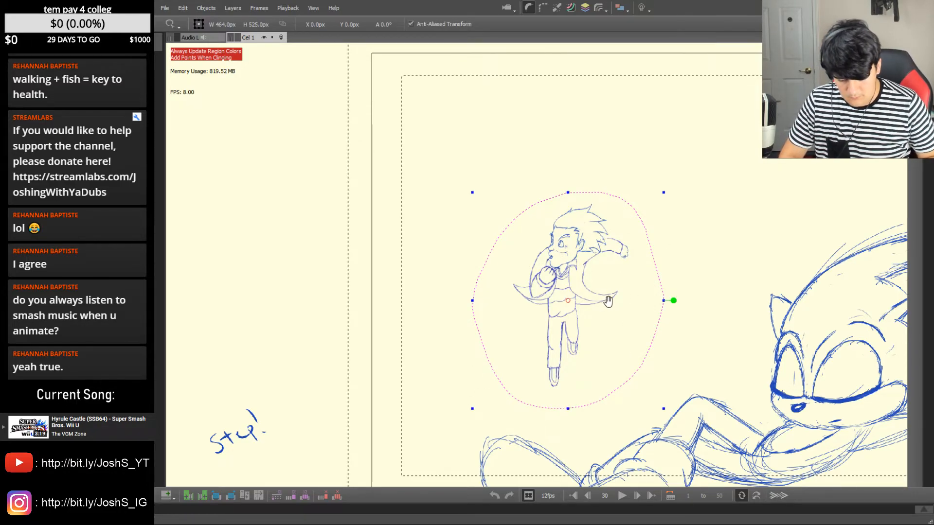
key(Left)
key(shift+Down)
key(shift+Down)
key(shift+Down)
key(shift+Down)
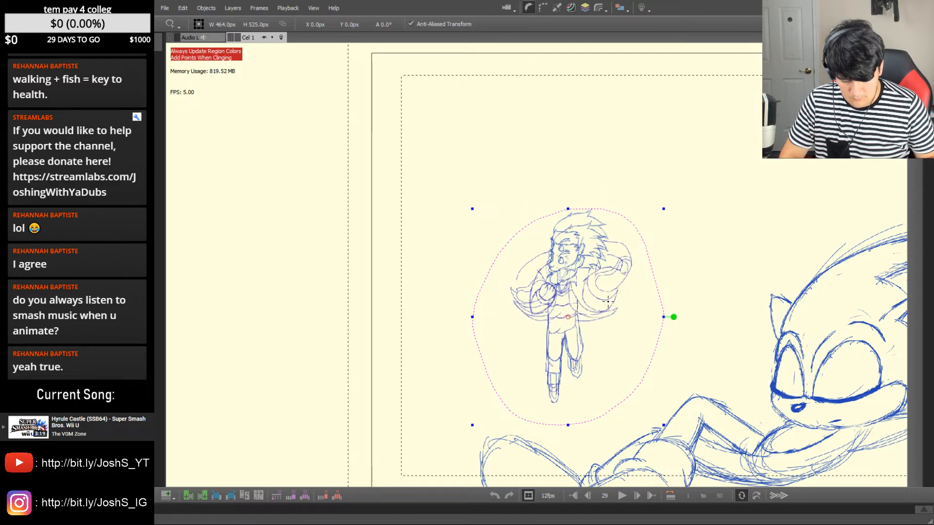
key(shift+Up)
Compare the selected frame 30 character with the neighbouring poses, fine-tune his position, and release the selection
key(Left)
key(Right)
key(Right)
key(Left)
key(Left)
key(Left)
key(Left)
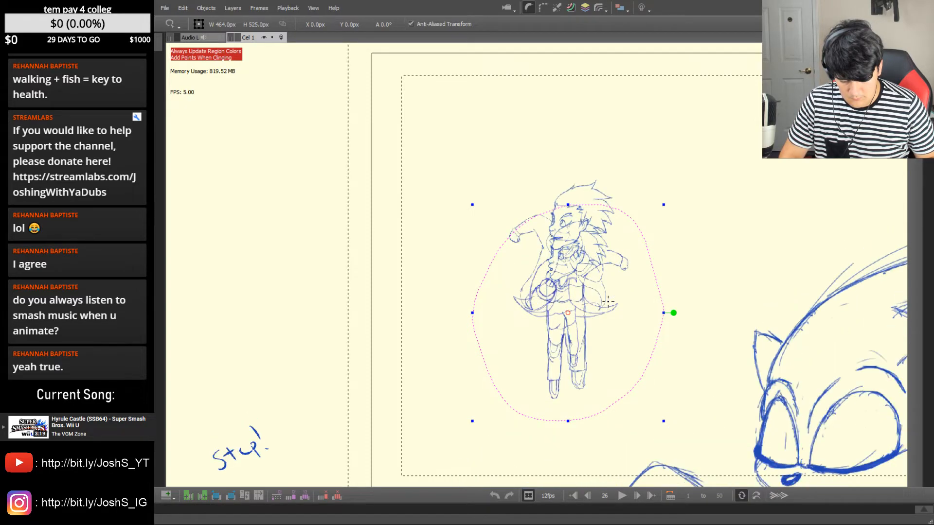
key(Right)
key(Right)
key(Right)
key(Right)
key(Left)
key(Left)
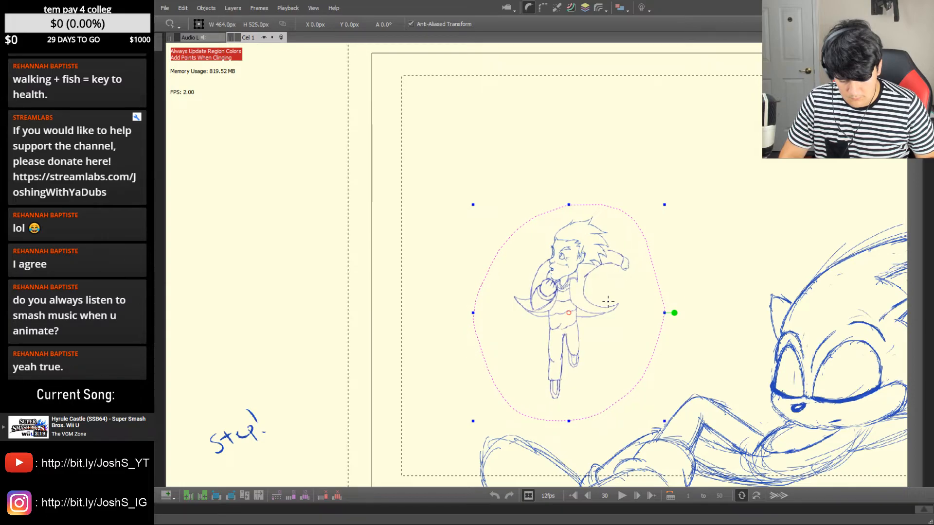
key(Right)
key(Right)
key(Left)
key(Left)
key(Left)
key(Up)
key(Up)
click(718, 296)
Flip through the frames before 30 and play the animation to check the running motion
key(Left)
key(Left)
key(Right)
key(Right)
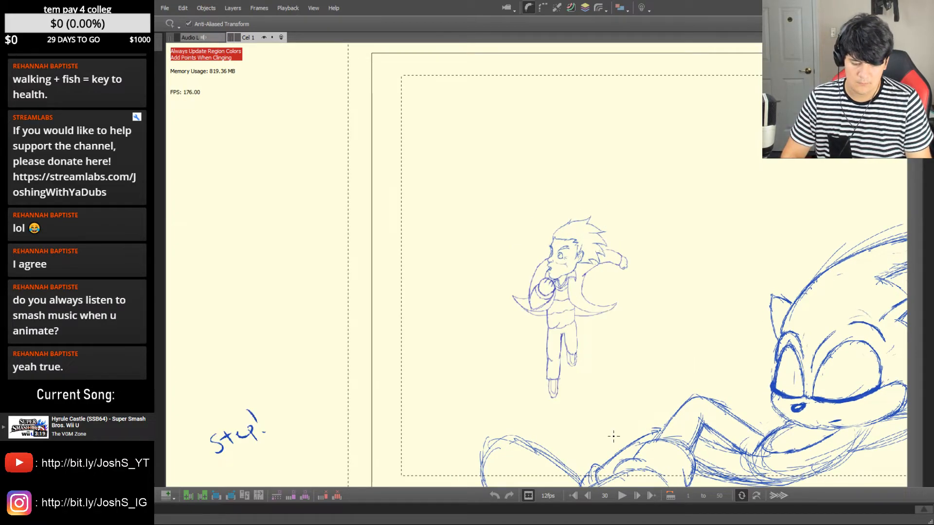
click(623, 495)
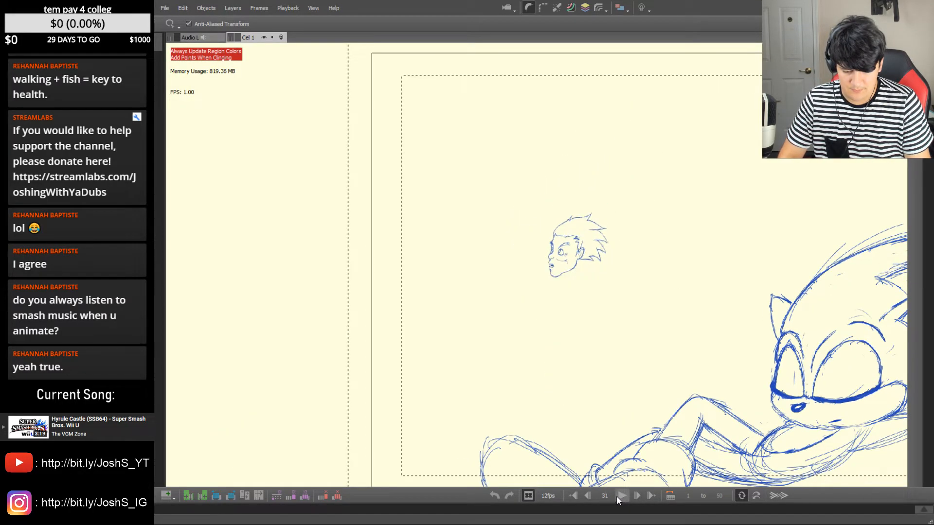
click(618, 498)
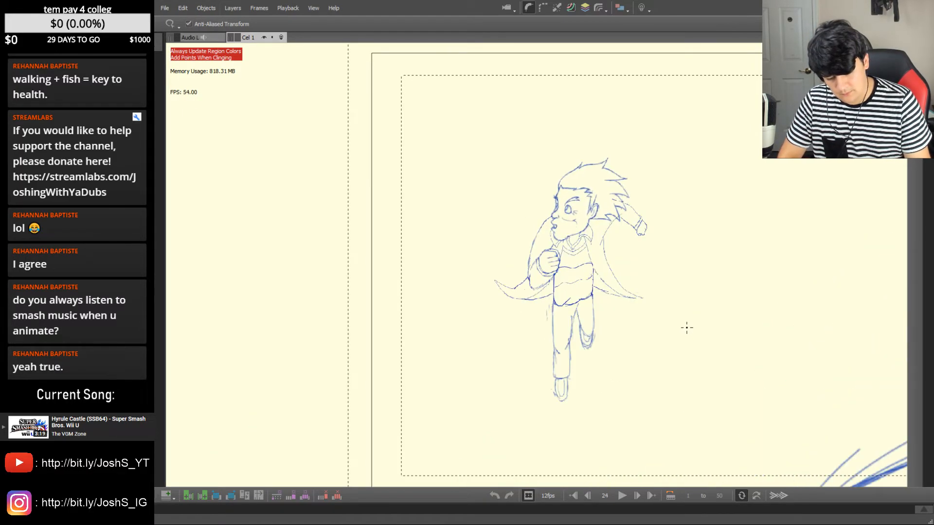
Copy the body below the head on frame 23 and paste it onto frame 31
scroll(594, 270, up, 5)
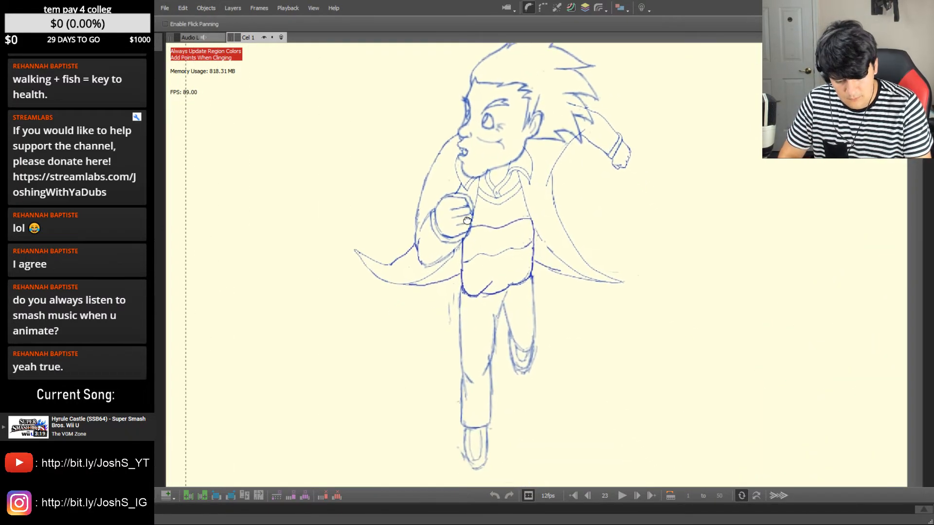
mouse_move(460, 131)
mouse_down()
mouse_move(310, 285)
mouse_move(356, 440)
mouse_move(439, 481)
mouse_move(625, 416)
mouse_move(711, 239)
mouse_move(607, 99)
mouse_up()
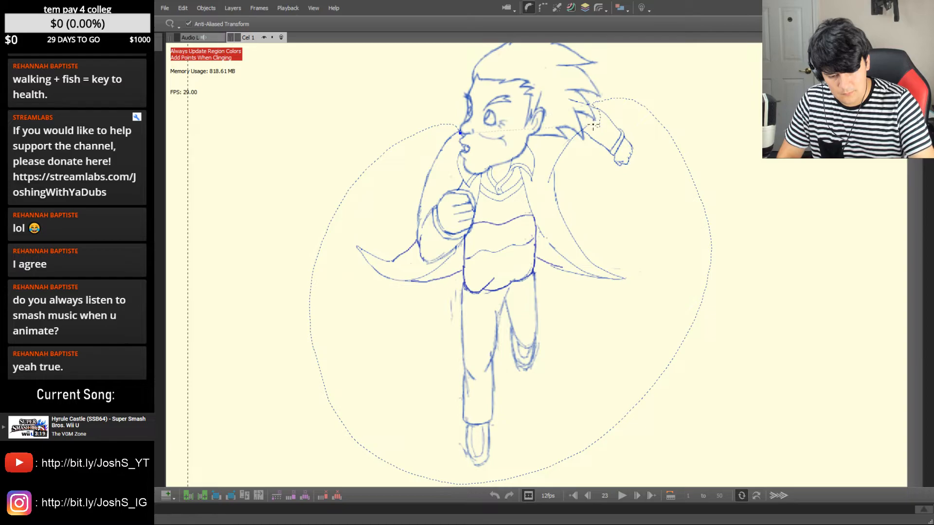
mouse_move(577, 132)
mouse_down()
mouse_move(468, 173)
mouse_move(458, 129)
mouse_up()
key(ctrl+c)
key(ctrl+v)
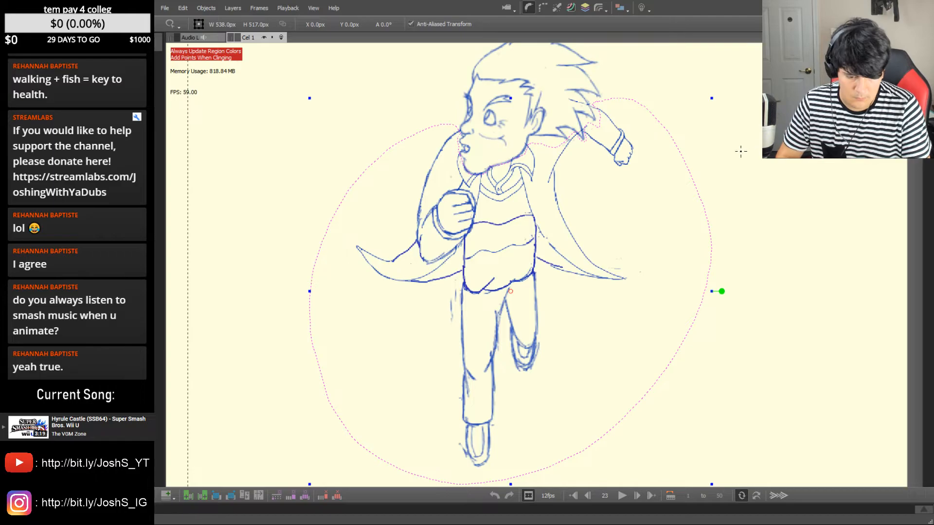
key(Right)
key(Right)
key(Right)
key(Right)
key(Right)
key(Right)
key(Right)
key(Right)
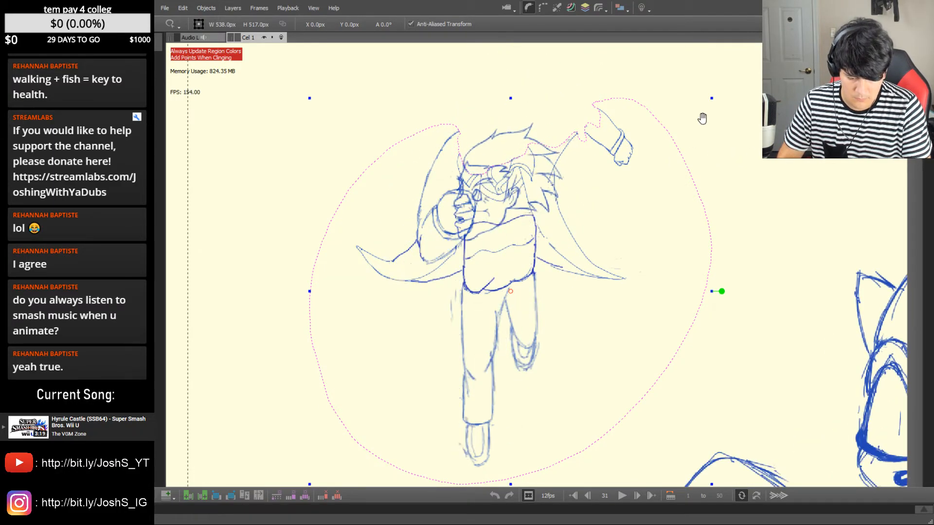
Scale the pasted body down to about 407 by 391 px and place it under the head on frame 31
drag(712, 98, 676, 137)
key(Left)
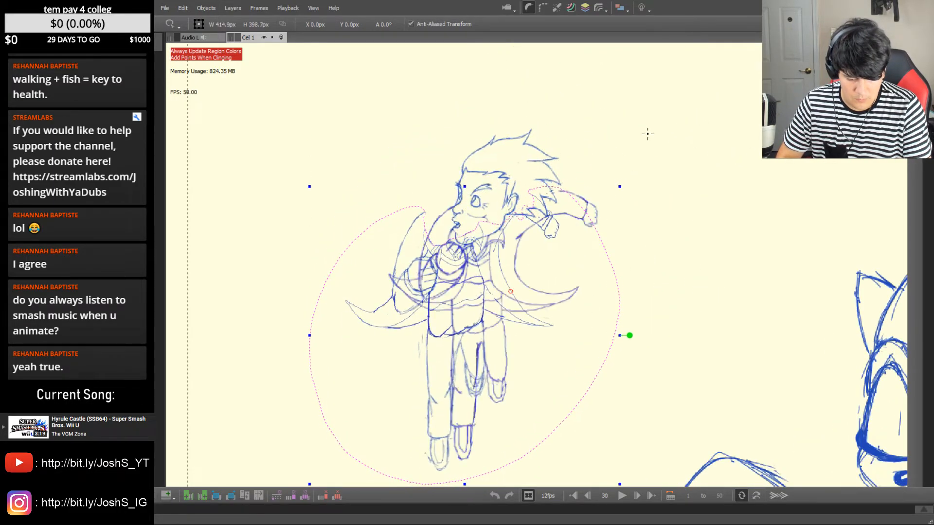
mouse_move(507, 264)
mouse_down()
mouse_move(533, 271)
mouse_move(535, 239)
mouse_up()
key(Left)
drag(644, 174, 642, 178)
mouse_move(529, 274)
mouse_down()
mouse_move(530, 265)
mouse_move(532, 286)
mouse_up()
key(Right)
key(Right)
key(Right)
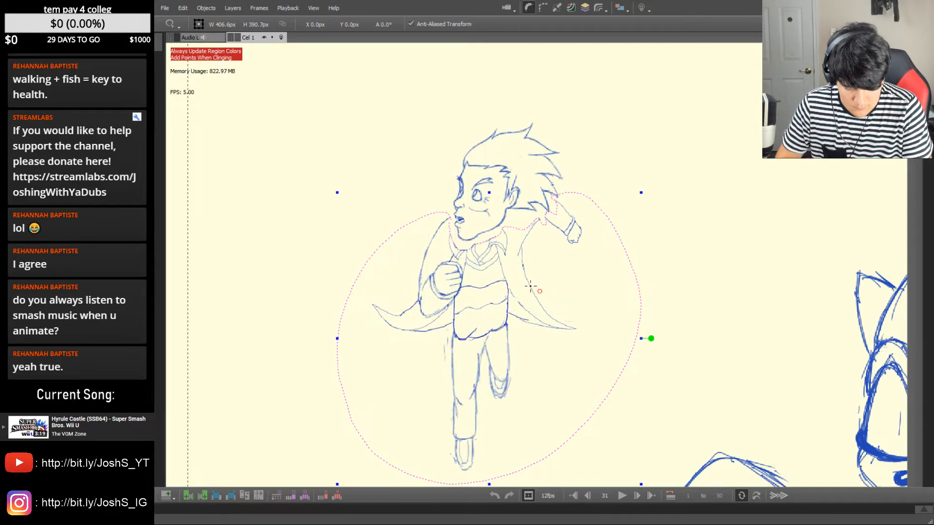
Fine-tune the pasted body's position under the frame 31 head while comparing with frame 30, and release the selection
key(Left)
drag(528, 284, 528, 278)
key(Left)
key(Right)
key(Left)
key(Right)
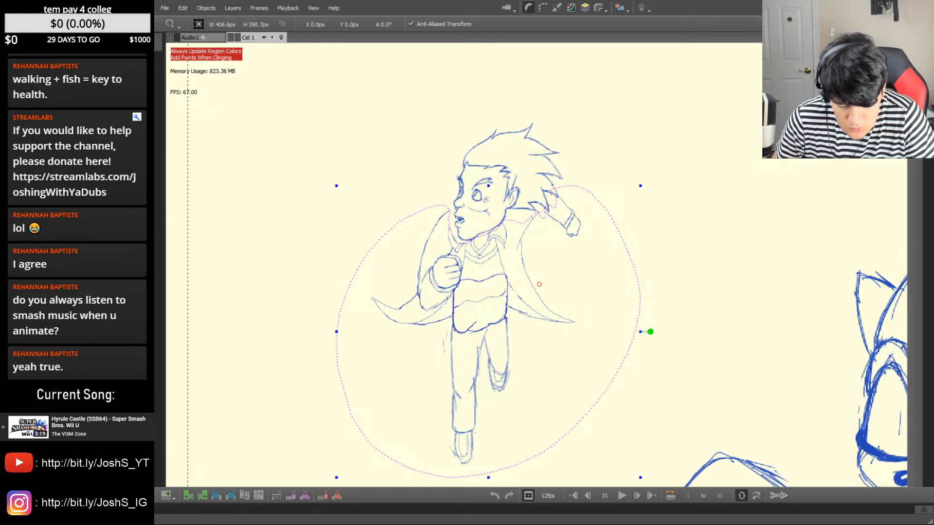
drag(589, 233, 592, 246)
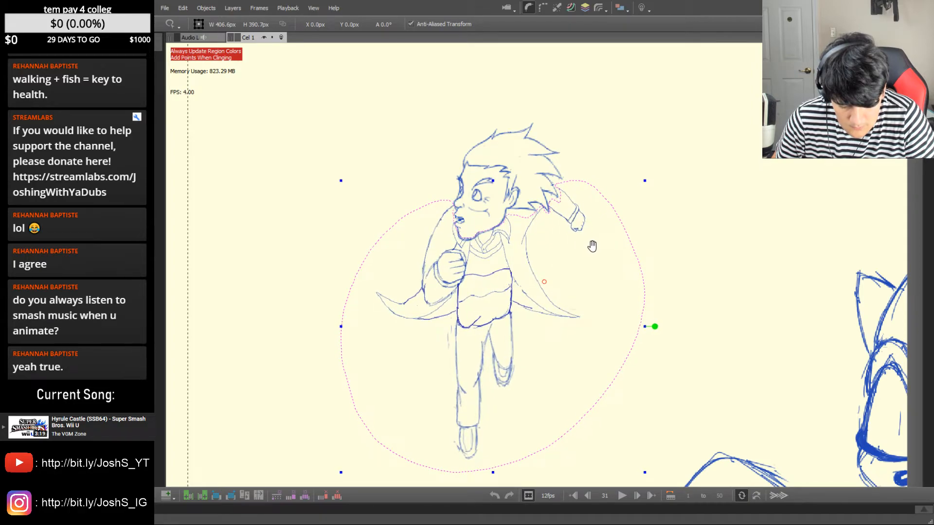
click(678, 180)
Switch to the brush and flip between frames 28 and 32 to examine how the new frame 31 body fits
key(b)
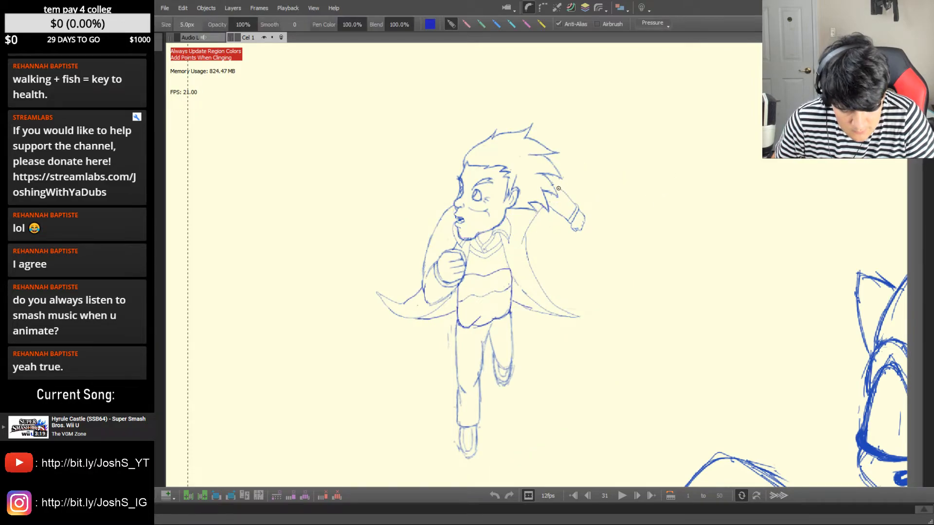
key(Right)
key(Left)
key(Left)
key(Left)
key(Left)
key(Right)
key(Right)
key(Right)
key(Right)
key(Left)
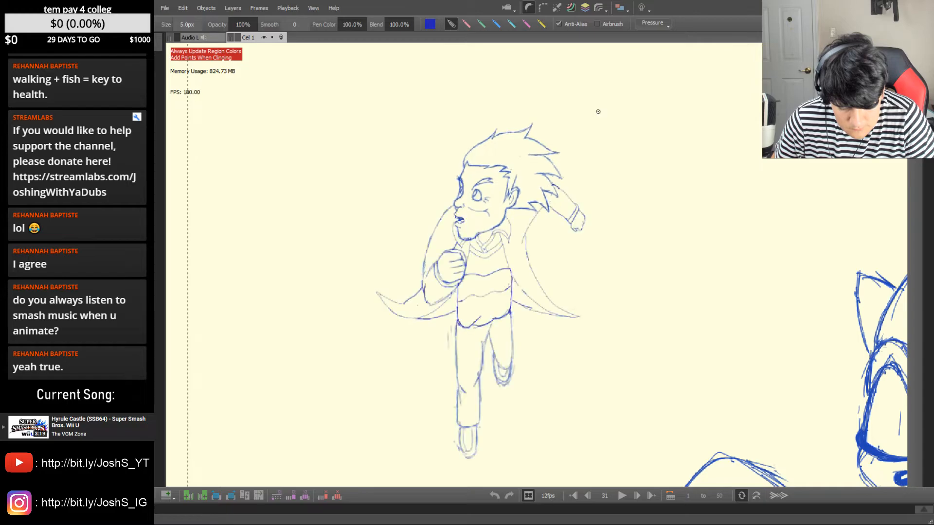
Select the whole character on frame 30 and try slightly lower and higher positions against the frame 29 pose
key(Left)
key(Left)
key(Right)
key(l)
mouse_move(600, 158)
mouse_down()
mouse_move(396, 153)
mouse_move(653, 390)
mouse_move(600, 157)
mouse_up()
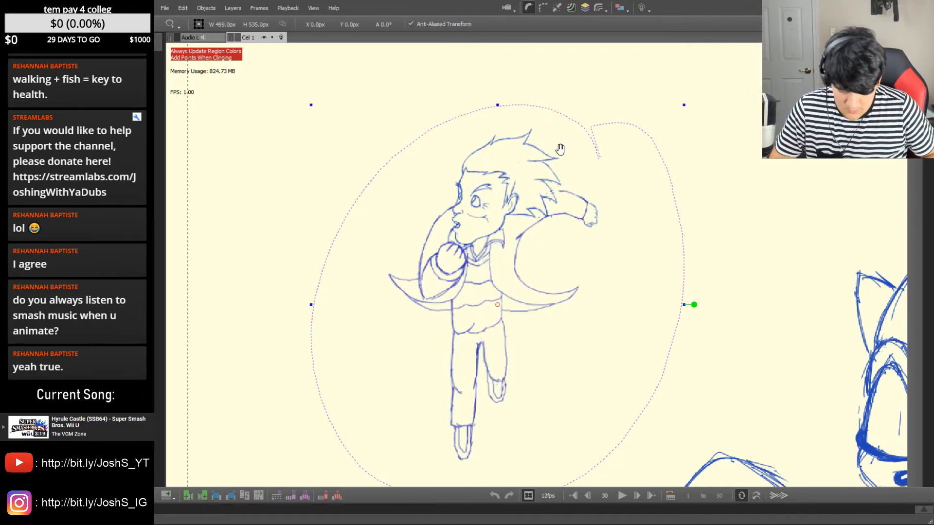
key(Left)
key(shift+Down)
key(shift+Down)
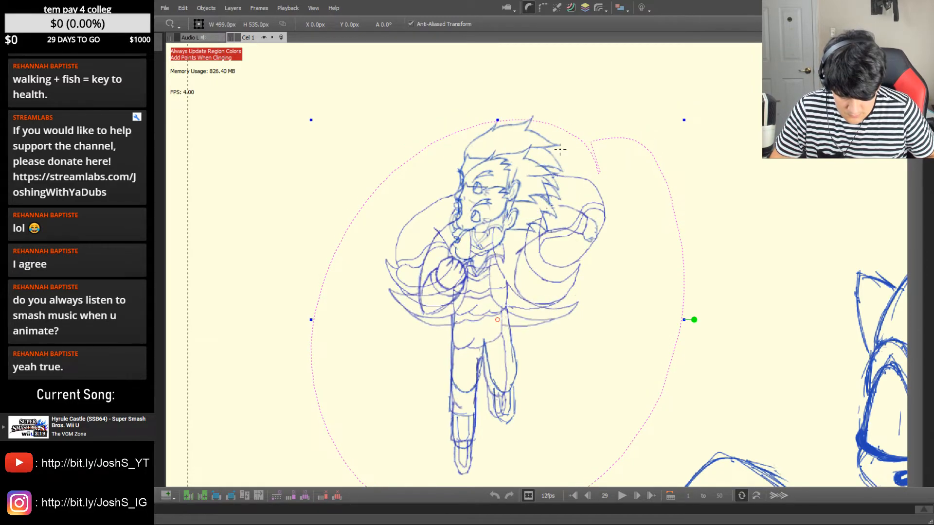
key(shift+Up)
key(shift+Up)
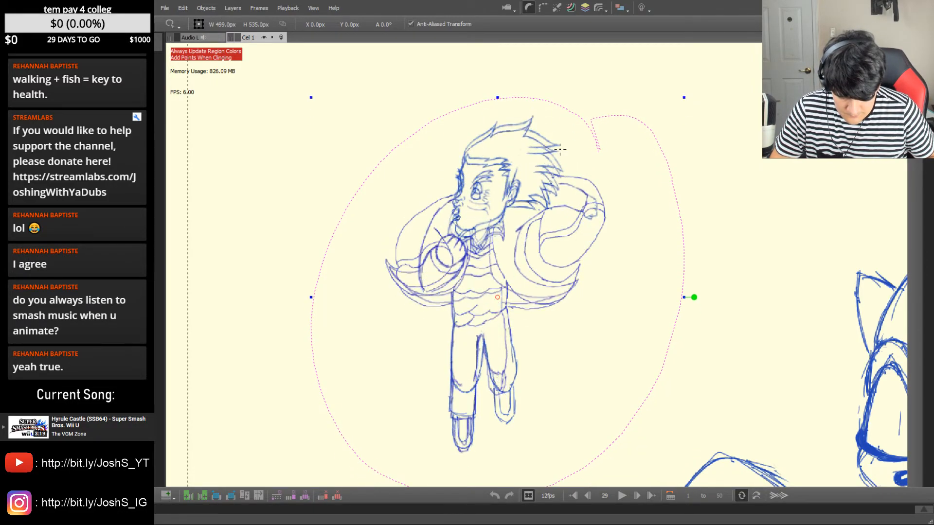
Settle the selected character on frame 30 slightly lower while comparing it with frame 29, and release the selection
key(Right)
key(Left)
key(Left)
key(Right)
key(Right)
key(Left)
key(shift+Down)
key(shift+Down)
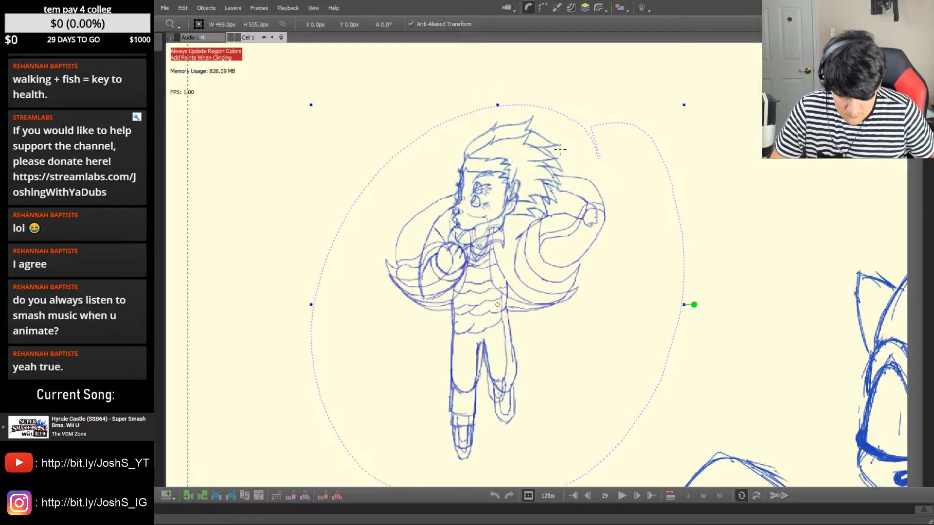
key(Right)
key(Right)
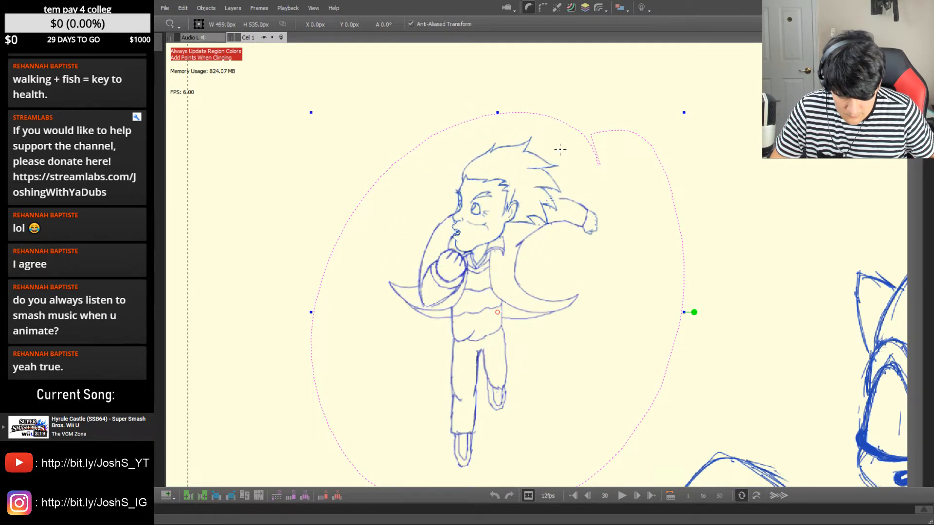
key(Left)
key(Left)
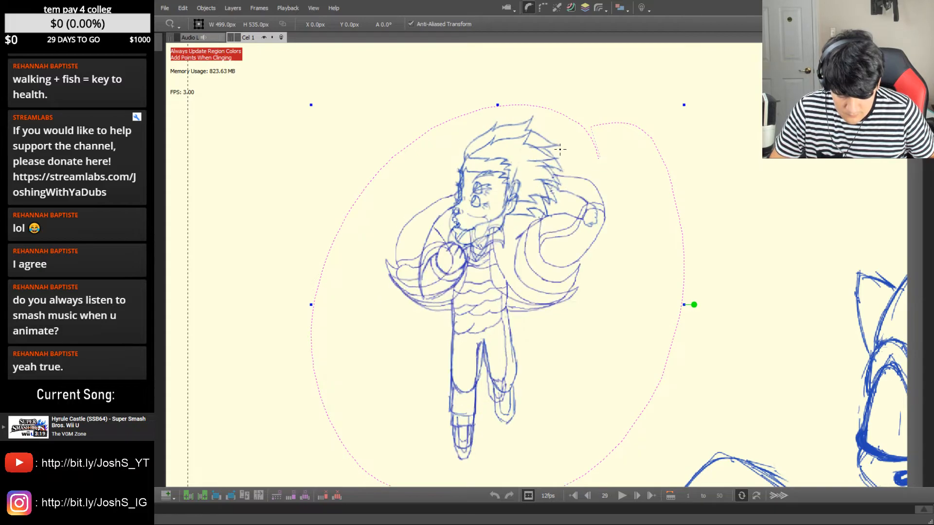
key(Right)
key(Escape)
key(Right)
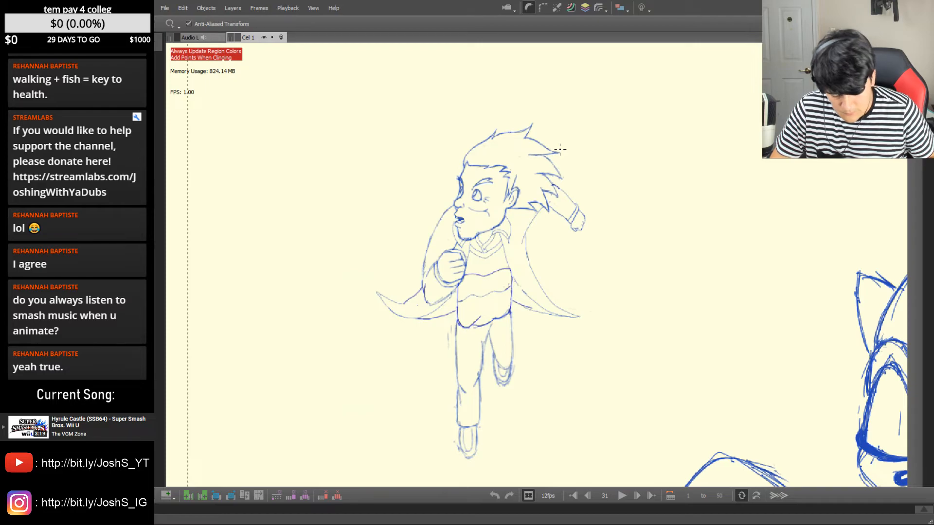
Select the whole character on frame 31 and move it lower and slightly left against the frame 30 pose
mouse_move(650, 210)
mouse_down()
mouse_move(388, 148)
mouse_move(611, 400)
mouse_move(652, 210)
mouse_up()
mouse_move(734, 188)
mouse_down()
mouse_move(511, 92)
mouse_move(338, 411)
mouse_move(664, 220)
mouse_up()
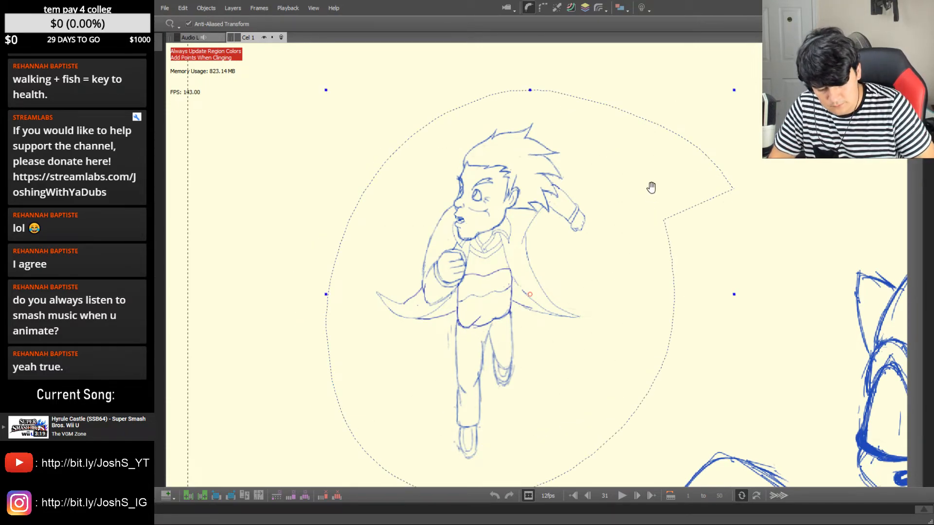
key(ctrl+t)
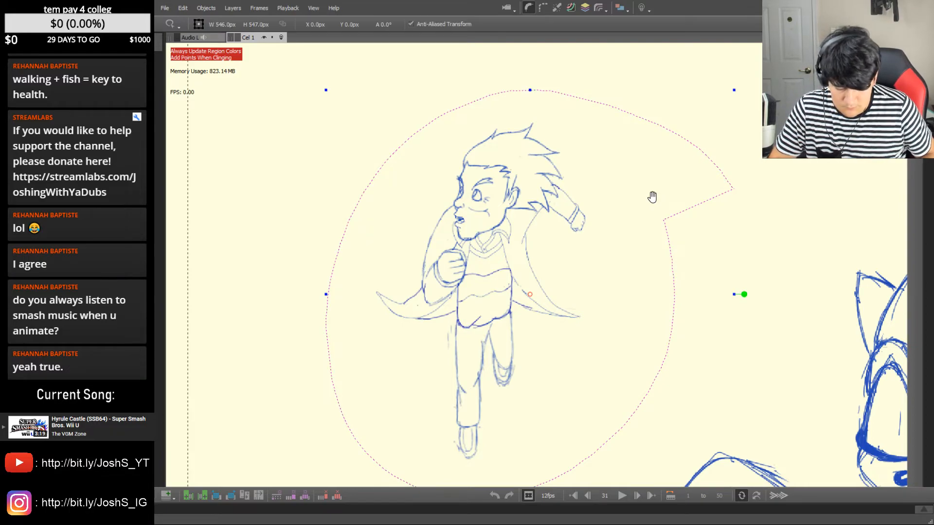
key(comma)
key(shift+Down)
key(shift+Down)
key(shift+Left)
key(shift+Left)
key(shift+Right)
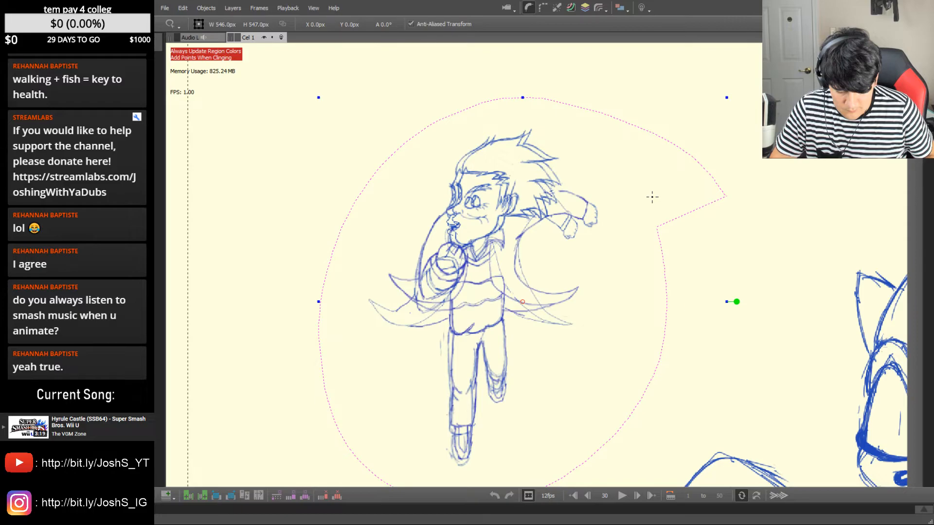
Fine-tune the selected frame 31 character with small vertical and rightward shifts against frame 30
key(Up)
key(Up)
key(Up)
key(Up)
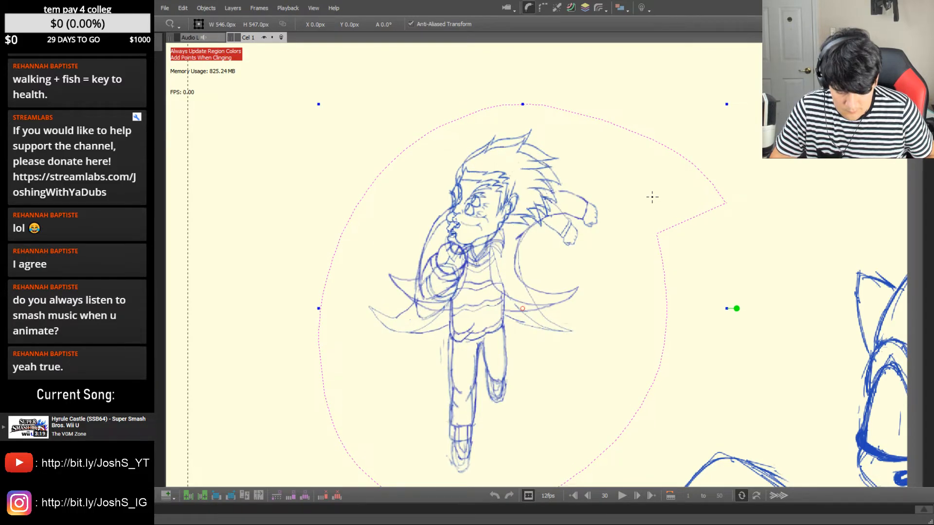
key(shift+Up)
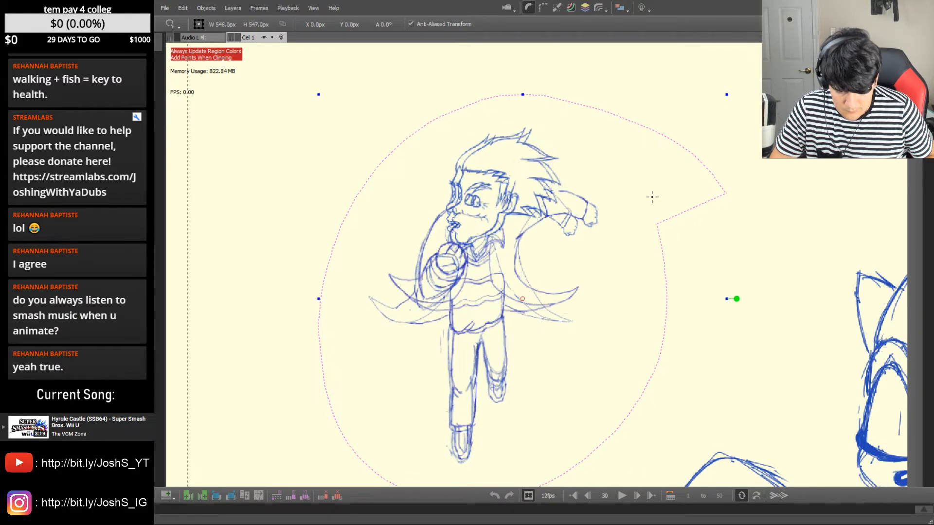
key(Right)
key(Right)
key(Right)
key(Right)
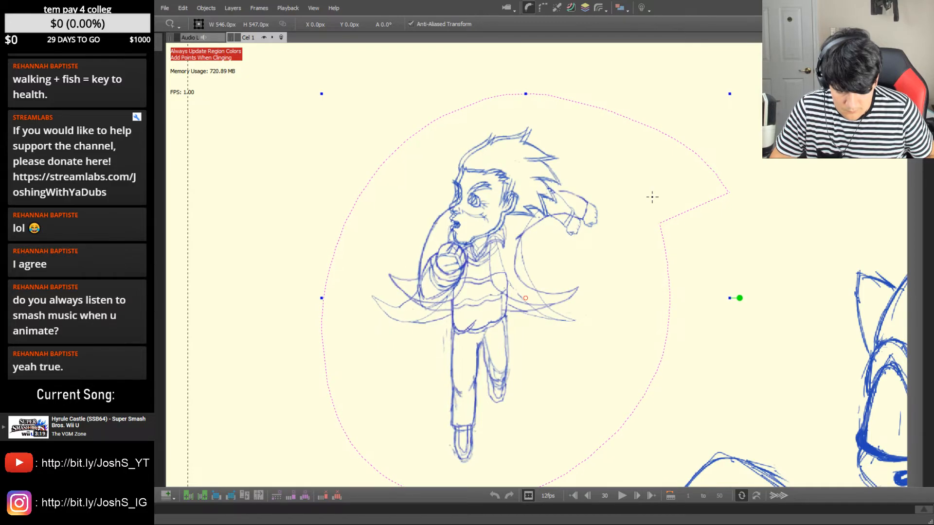
key(Down)
key(Down)
key(Down)
key(Down)
key(Down)
key(Right)
key(Right)
key(Right)
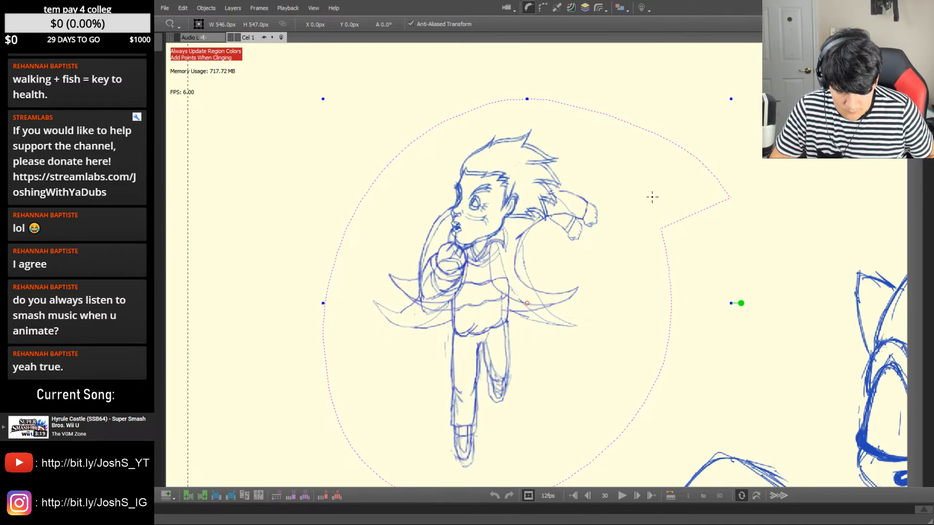
key(shift+Up)
key(shift+Down)
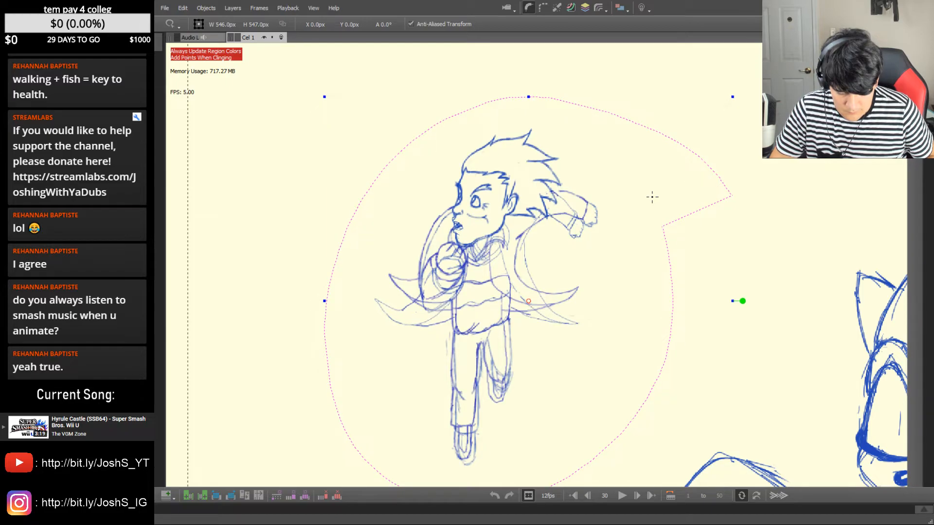
key(shift+Down)
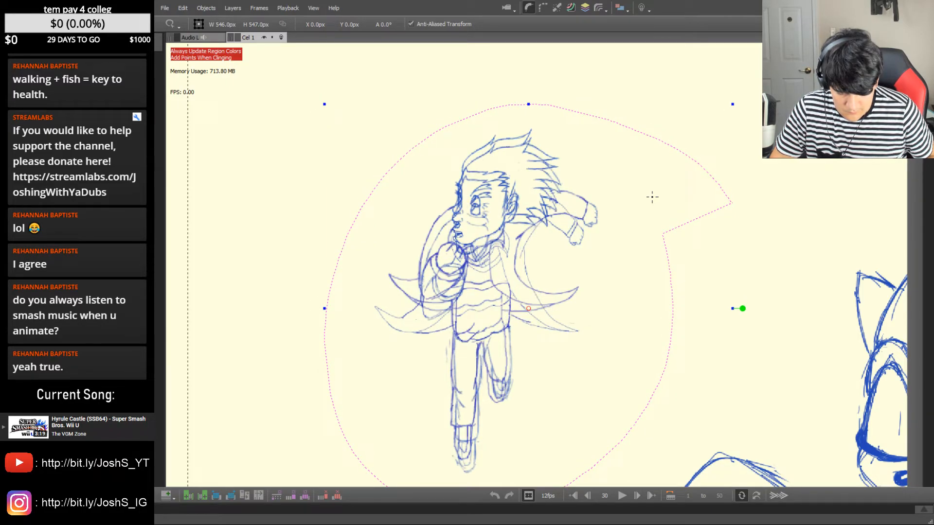
Release the selection and flip through the neighbouring frames to examine how the moved frame 31 character fits the motion
click(720, 405)
key(Left)
key(Left)
key(Left)
key(Left)
key(Right)
key(Right)
key(Right)
key(Right)
key(Right)
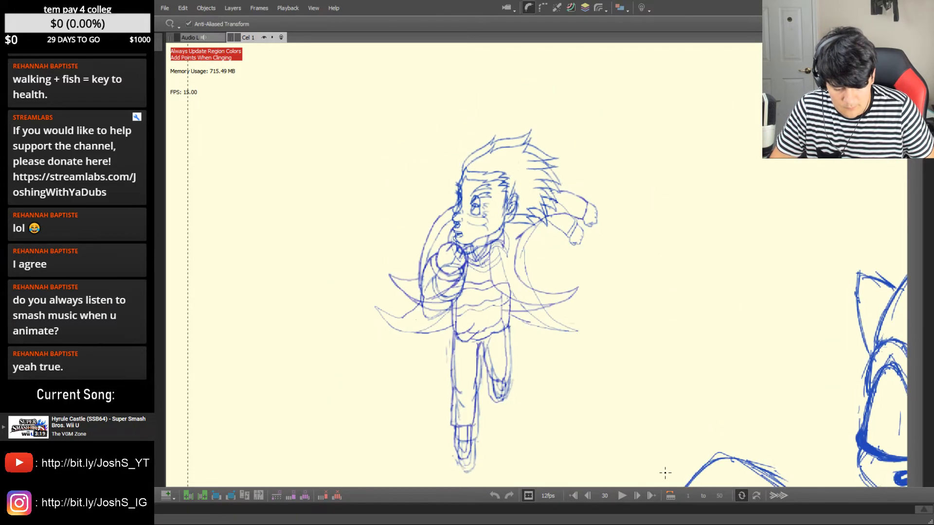
key(Left)
key(Right)
key(Left)
key(ctrl+z)
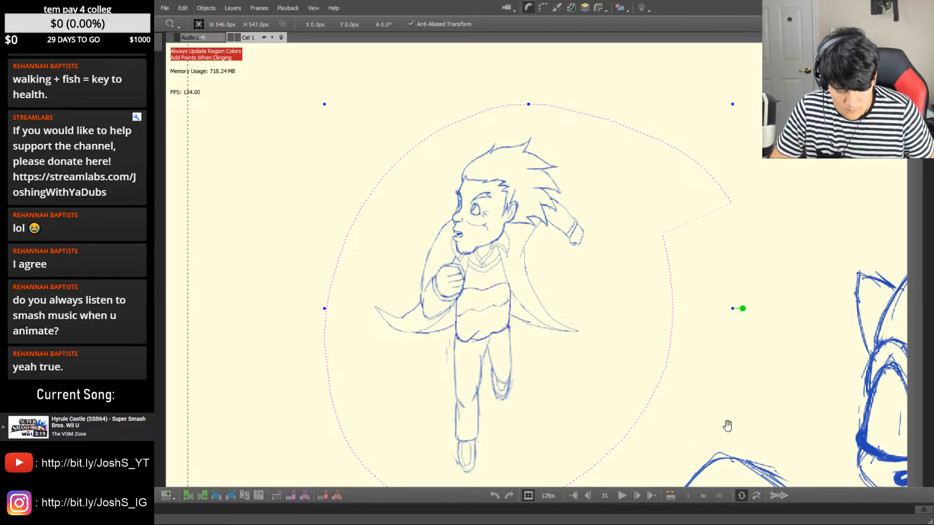
key(Escape)
key(Left)
key(Left)
key(Left)
key(Left)
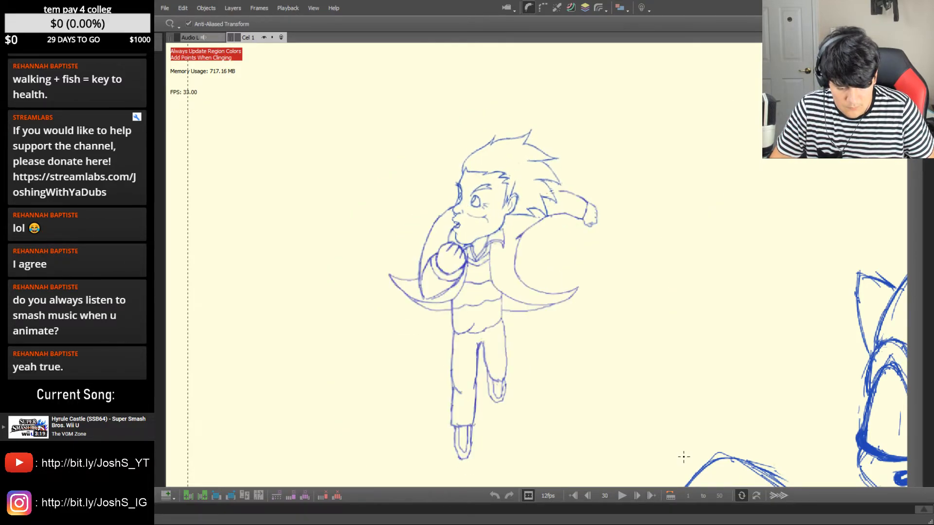
key(Right)
key(Right)
key(Right)
key(Right)
key(Right)
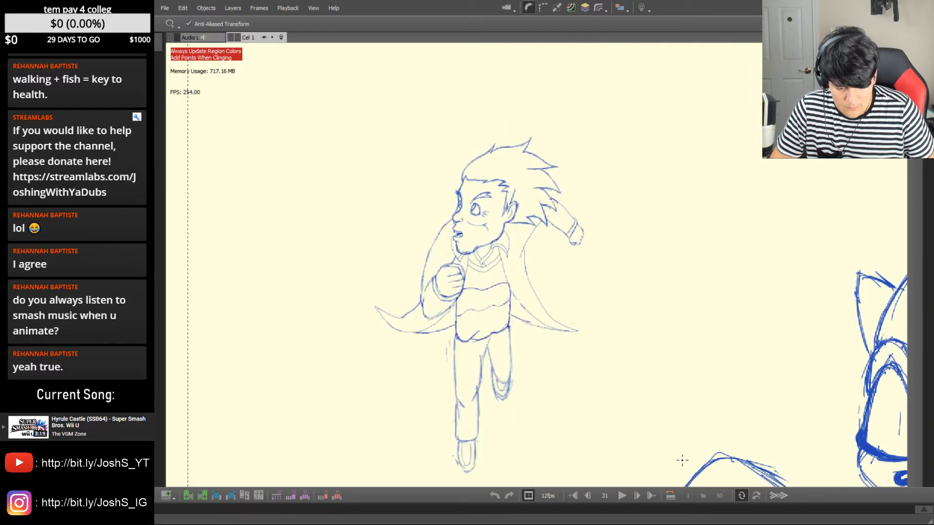
key(Left)
key(Left)
key(Right)
key(Right)
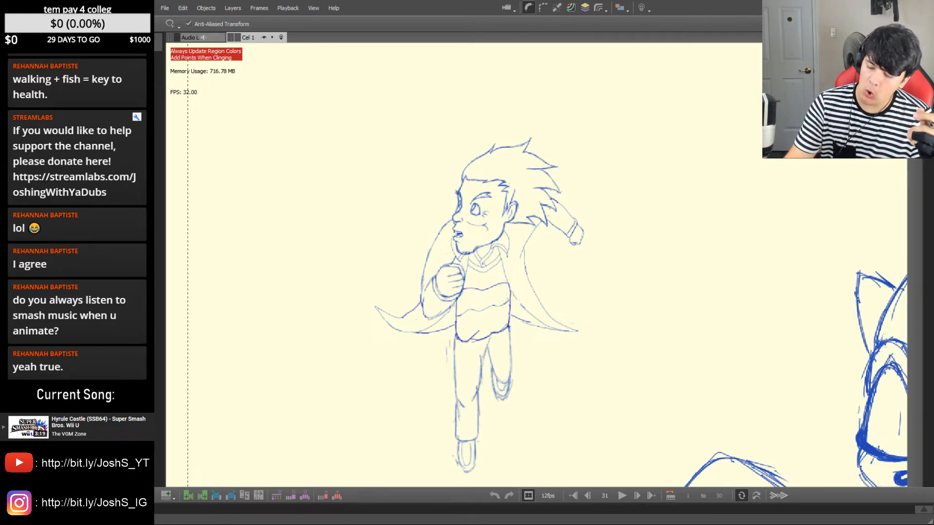
mouse_move(452, 223)
mouse_down()
mouse_move(563, 204)
mouse_move(575, 187)
mouse_up()
click(594, 183)
mouse_move(447, 214)
mouse_down()
mouse_move(375, 254)
mouse_move(375, 468)
mouse_move(504, 481)
mouse_move(612, 237)
mouse_up()
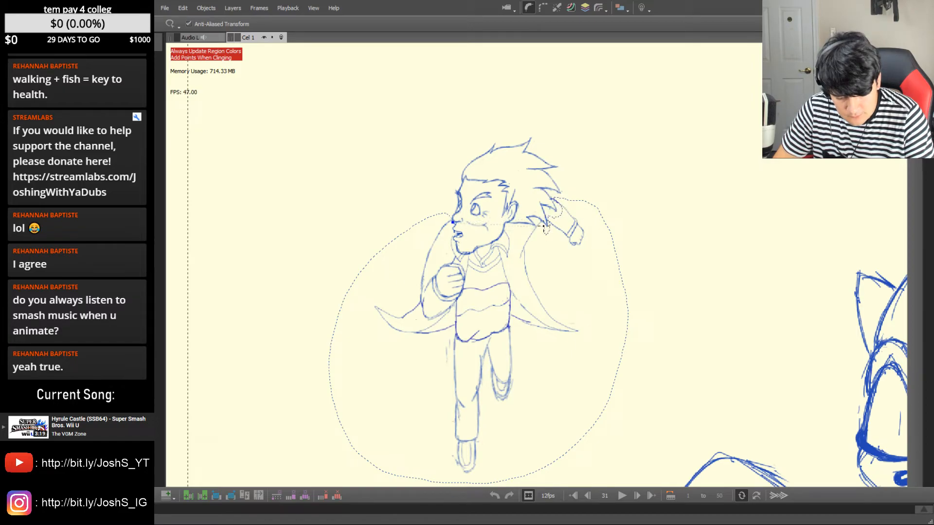
drag(514, 237, 504, 232)
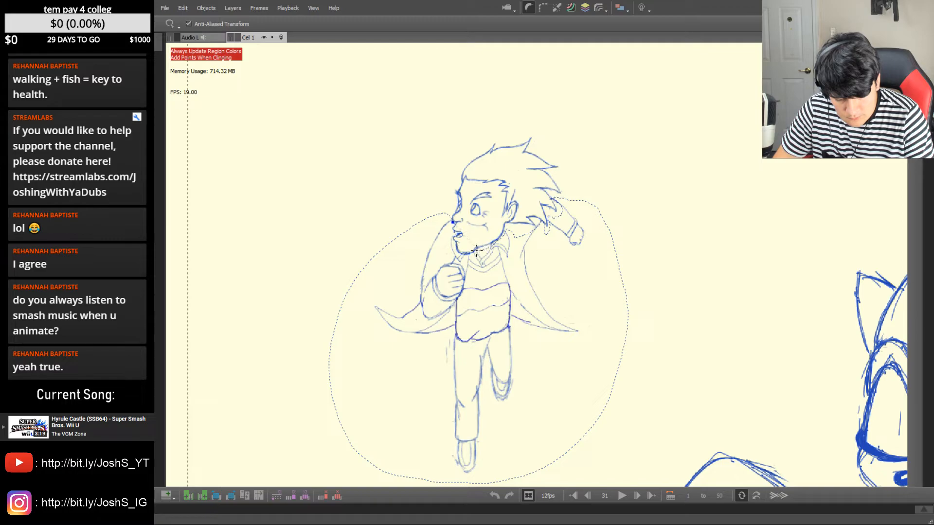
drag(473, 252, 461, 236)
click(600, 110)
Reactivate the whole-character selection on frame 31 and try positions slightly higher, lower and further left against frame 30
key(Left)
key(ctrl+v)
key(shift+Up)
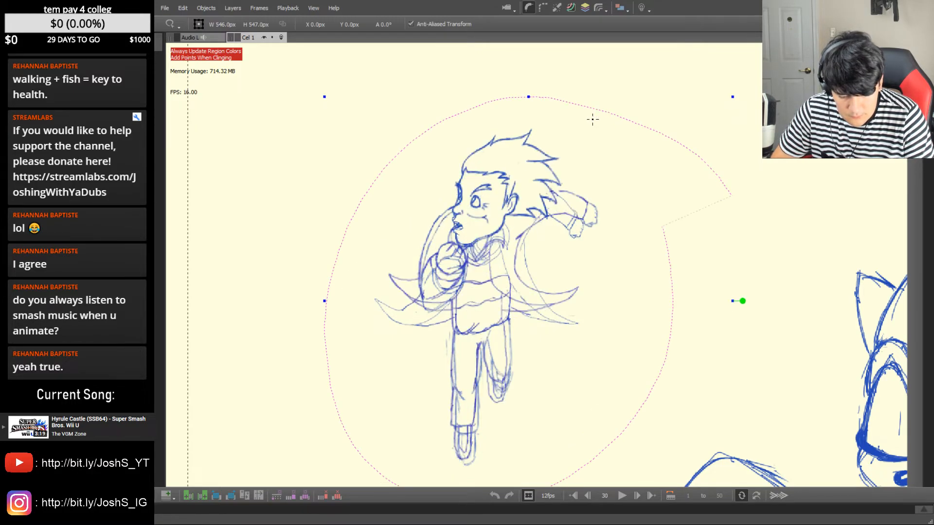
key(Down)
key(Down)
key(Down)
key(Left)
key(shift+Up)
key(shift+Down)
key(Left)
key(Left)
key(Left)
key(Left)
key(Left)
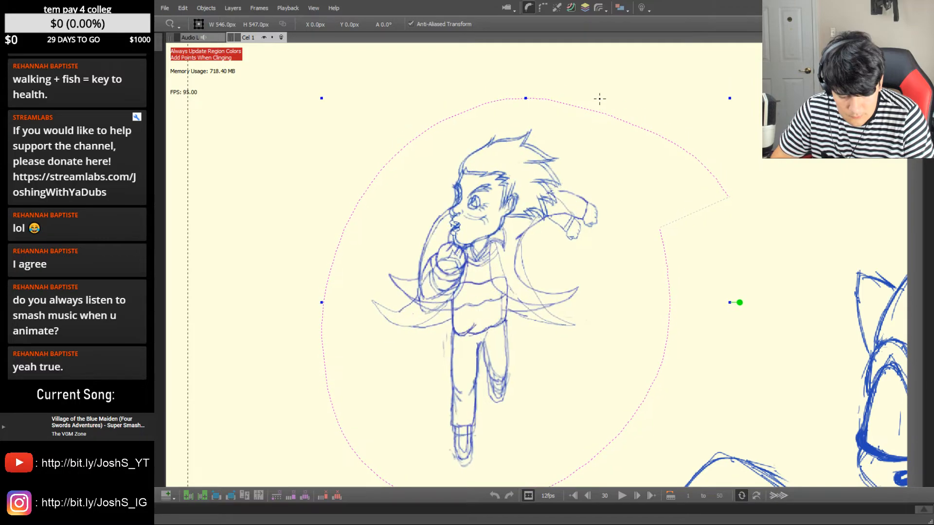
key(Up)
key(Up)
key(Up)
key(Up)
key(Up)
key(Up)
key(Left)
key(Down)
key(Down)
key(Down)
key(Down)
key(Down)
key(Down)
key(Down)
key(Down)
key(Down)
key(Down)
key(Down)
key(Down)
key(Down)
key(Down)
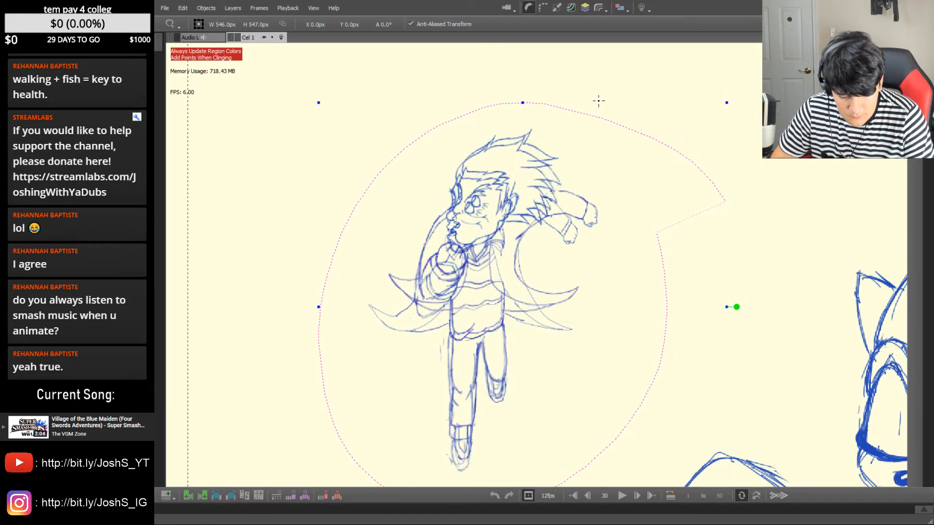
Undo the whole-character moves on frame 31 back to the point where only the pasted body is selected
key(ctrl+z)
key(ctrl+z)
key(ctrl+z)
key(ctrl+z)
key(ctrl+z)
key(ctrl+z)
key(ctrl+z)
key(ctrl+z)
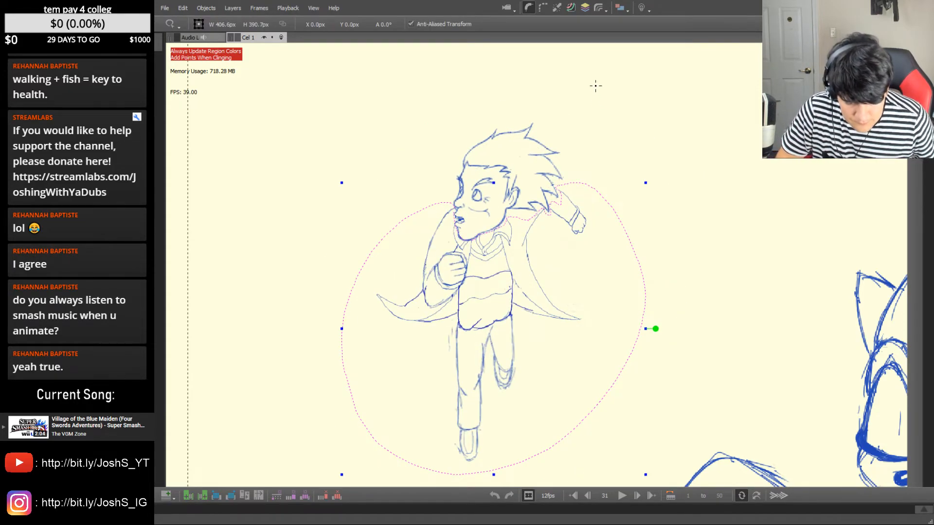
key(ctrl+z)
Shift the selected body on frame 31 slightly left under its head to line up with the frame 30 body
key(Right)
key(Down)
key(Down)
key(Up)
key(Up)
key(Right)
key(Left)
key(Left)
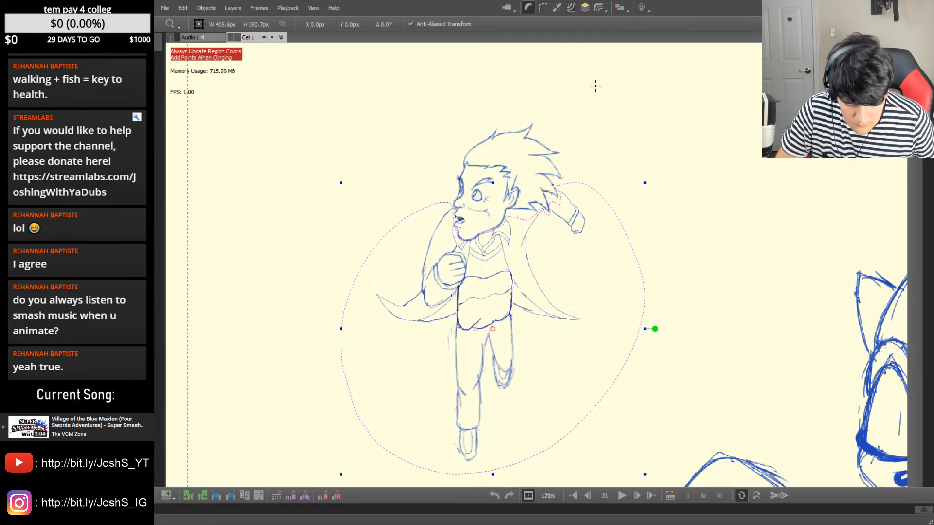
key(.)
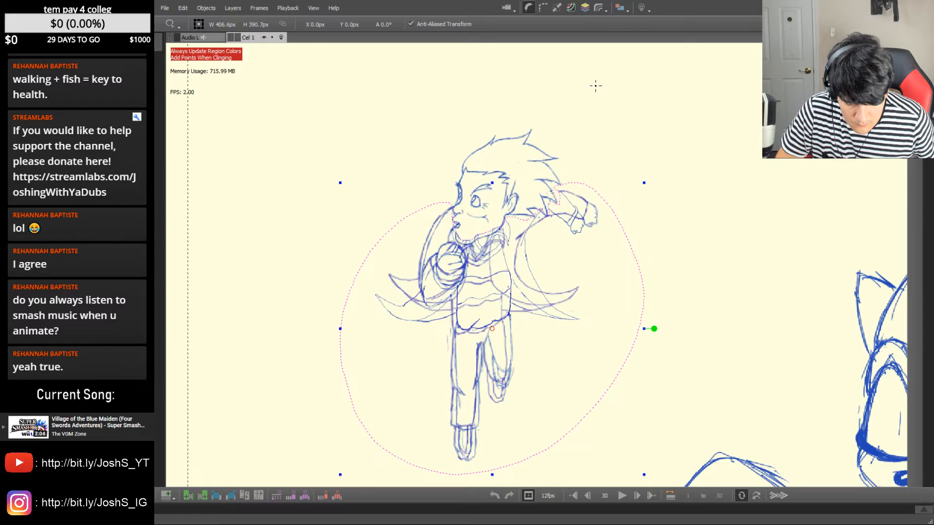
key(.)
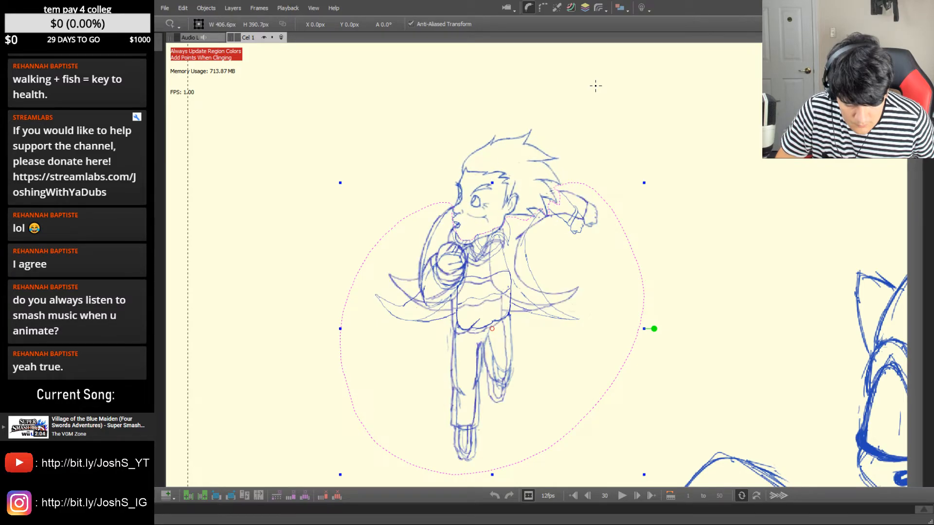
key(Left)
key(Left)
key(Left)
key(Left)
key(Left)
key(Left)
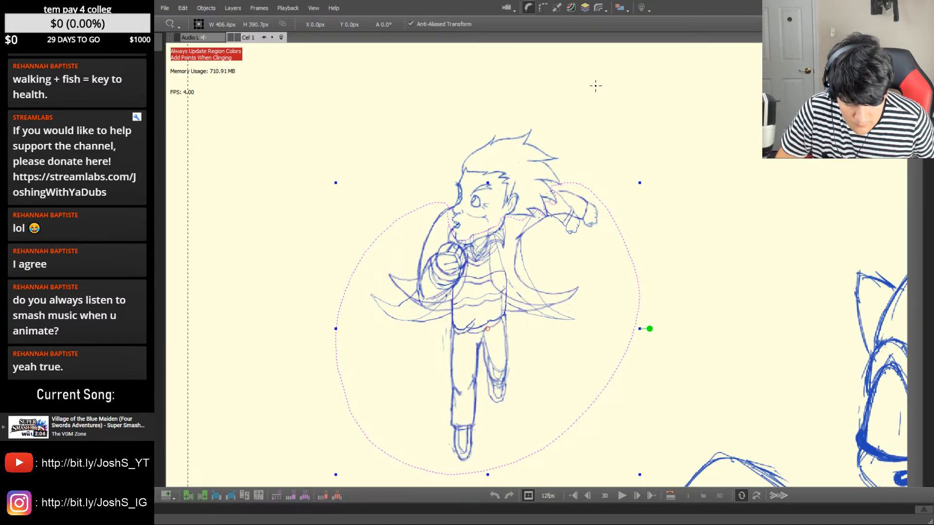
Lower the frame 31 body slightly beneath the head while comparing frames, and release the selection
key(.)
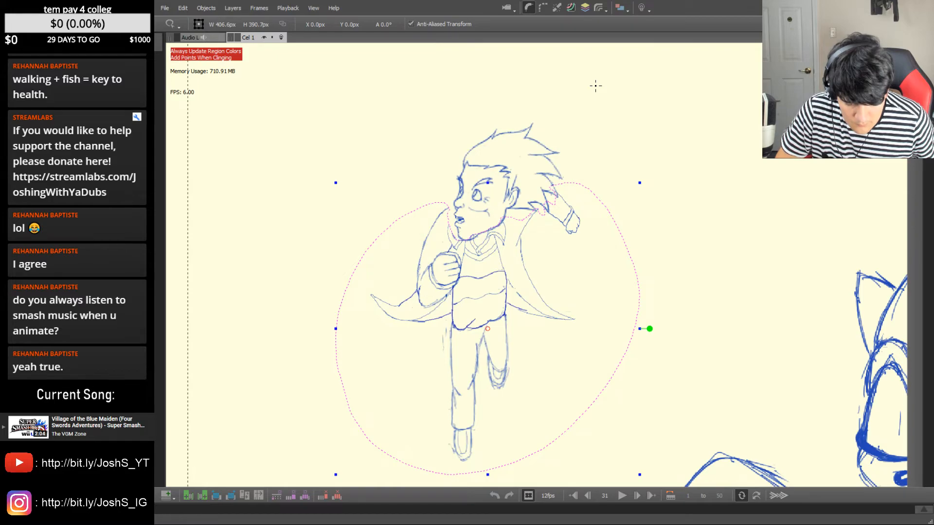
key(Down)
key(Down)
key(Down)
key(Down)
key(Down)
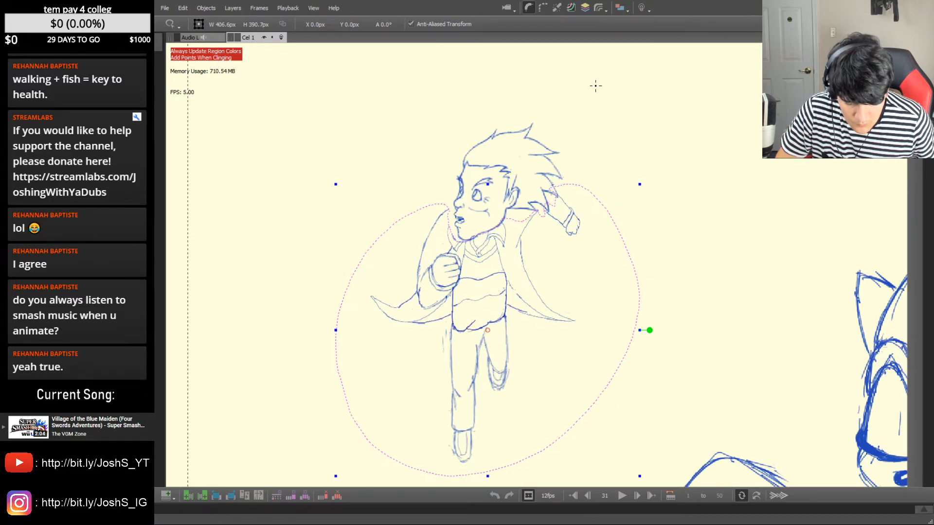
key(.)
key(.)
key(.)
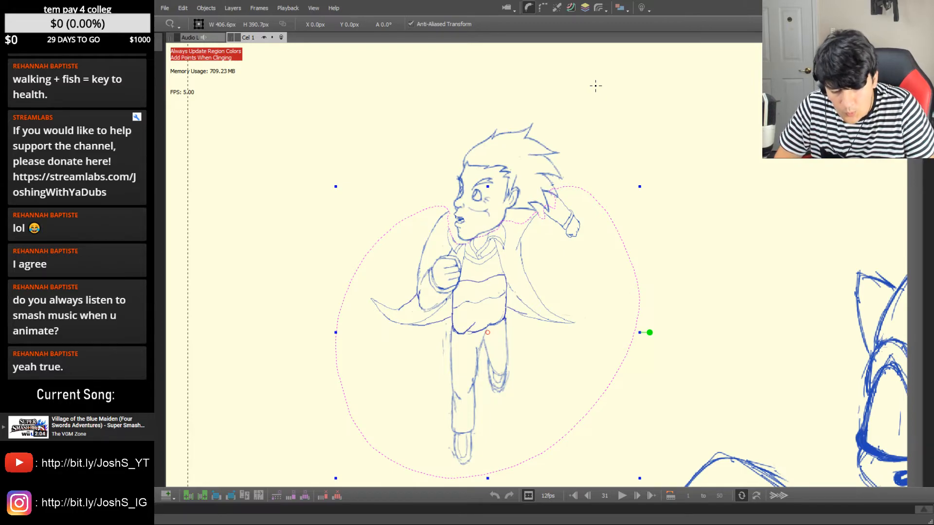
click(690, 209)
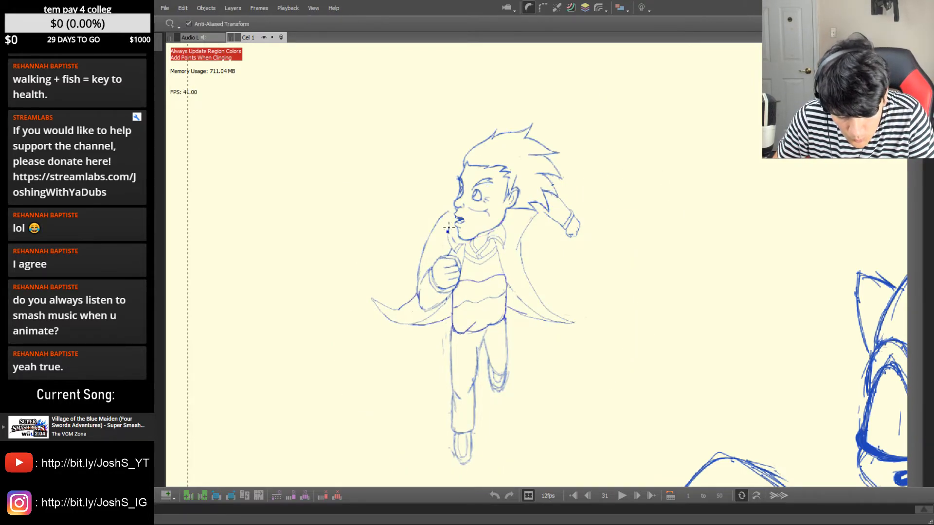
Switch to the brush and redraw the frame 31 jacket edge from beside the chest up to the hair
key(b)
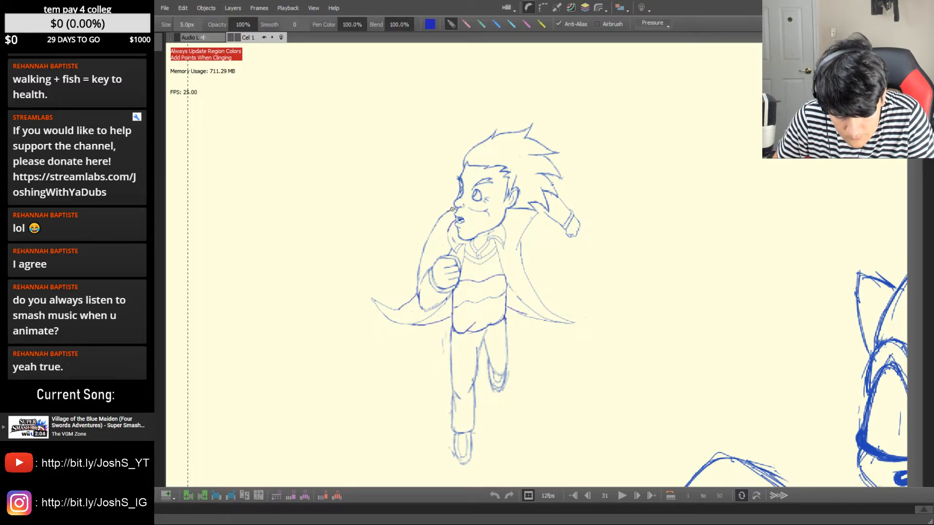
key(Left)
key(Right)
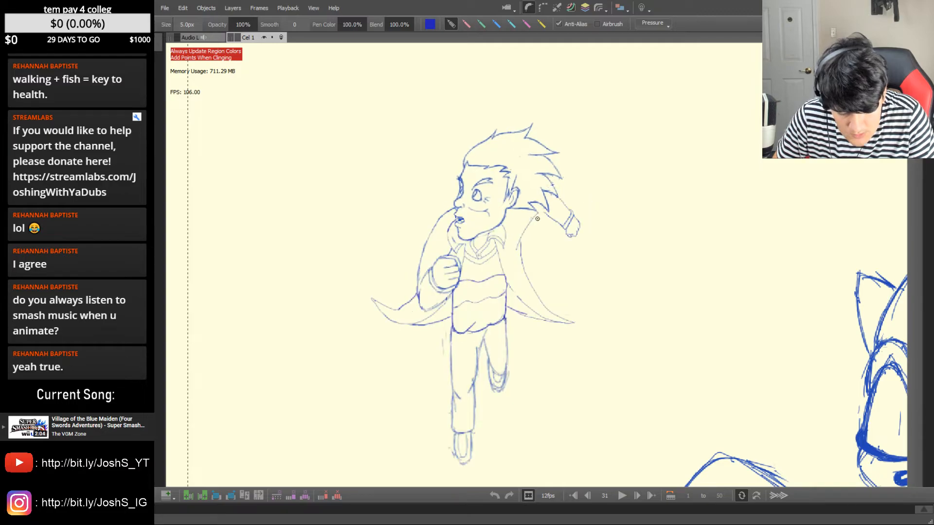
drag(517, 249, 546, 207)
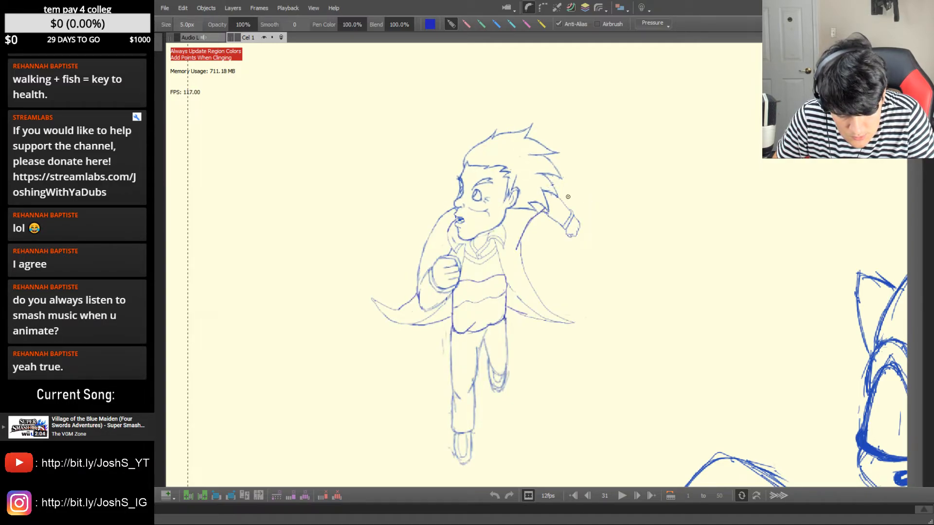
Lasso the whole character on frame 31, lower it slightly relative to frame 30, and release the selection
key(Left)
key(Right)
key(Left)
key(Right)
key(Left)
key(Right)
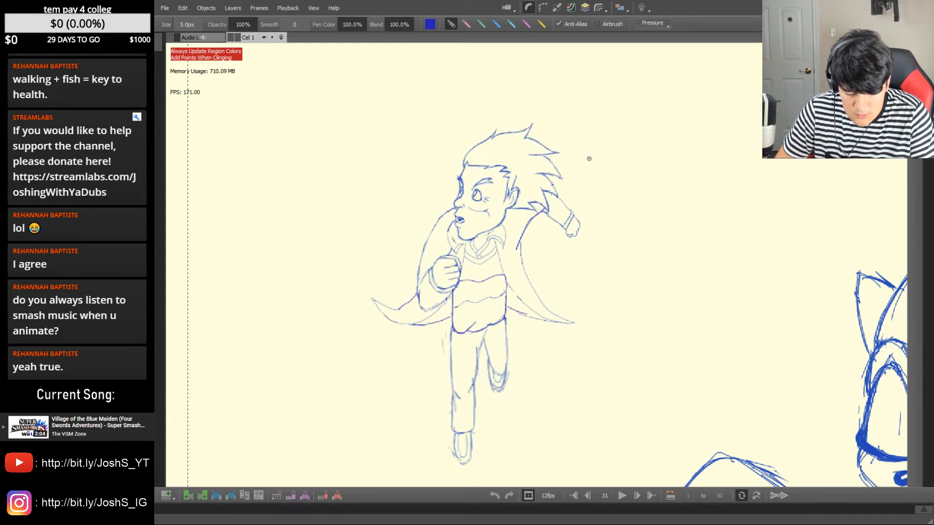
key(l)
mouse_move(588, 146)
mouse_down()
mouse_move(486, 113)
mouse_move(355, 462)
mouse_move(635, 145)
mouse_up()
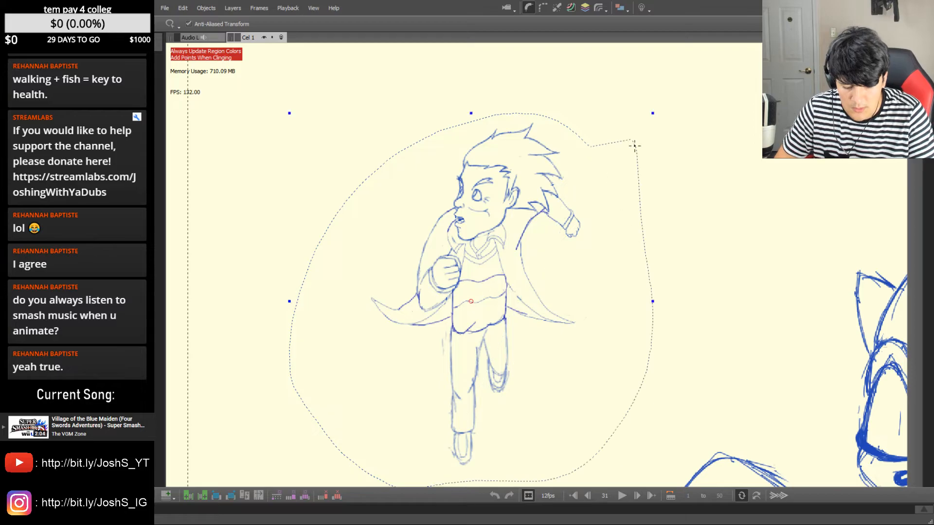
key(Escape)
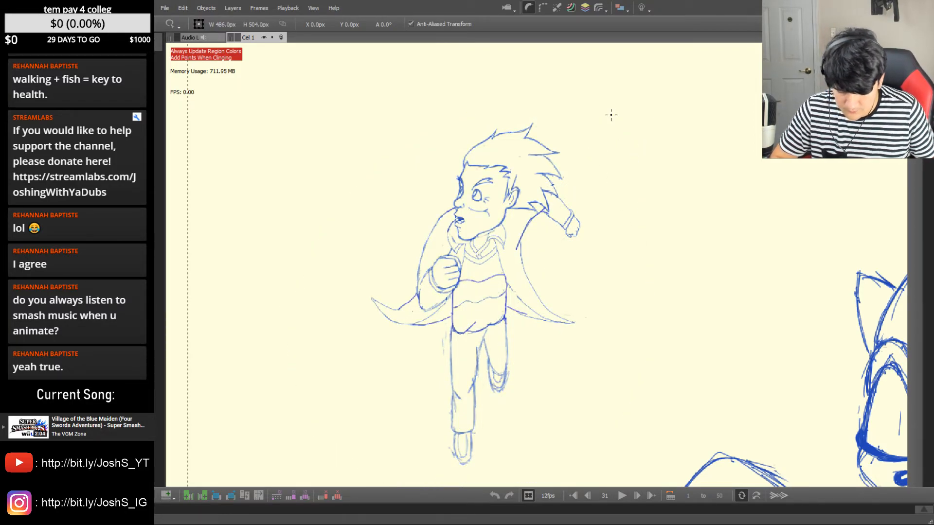
mouse_move(613, 142)
mouse_down()
mouse_move(560, 105)
mouse_move(292, 365)
mouse_move(520, 474)
mouse_move(618, 159)
mouse_up()
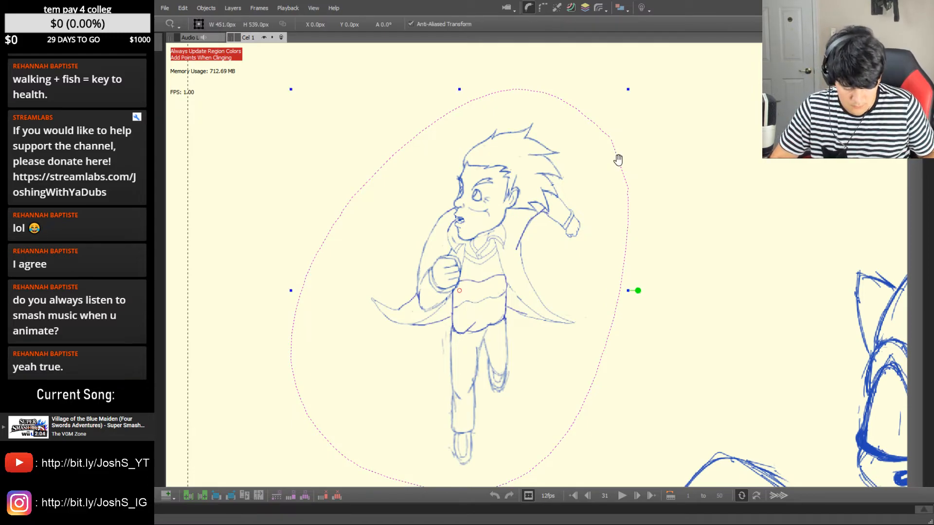
key(Down)
key(Down)
click(699, 390)
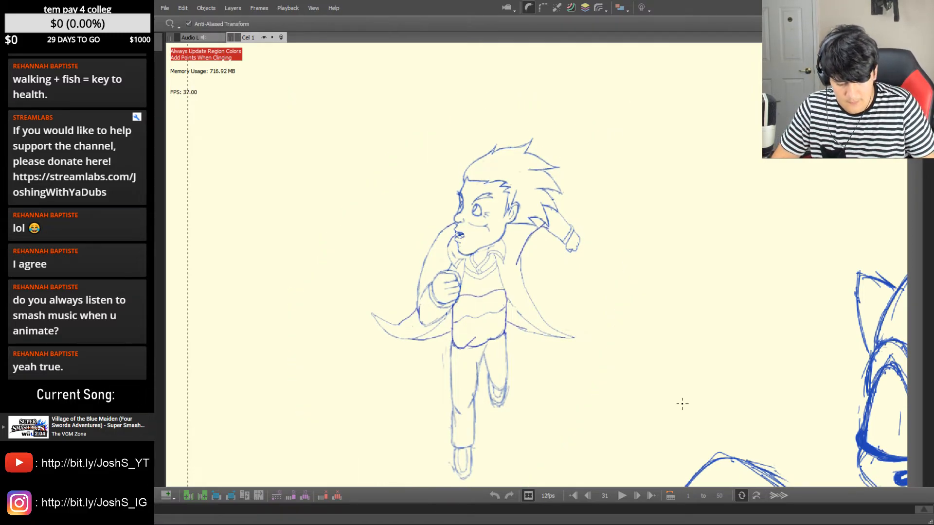
Flip back and forth through the frames up to 31 to examine the running character's vertical movement
key(Left)
key(Right)
key(Left)
key(Left)
key(Right)
key(Right)
key(Right)
key(Left)
key(Left)
key(Left)
key(Left)
key(Left)
key(Left)
key(Right)
key(Right)
key(Right)
key(Right)
key(Right)
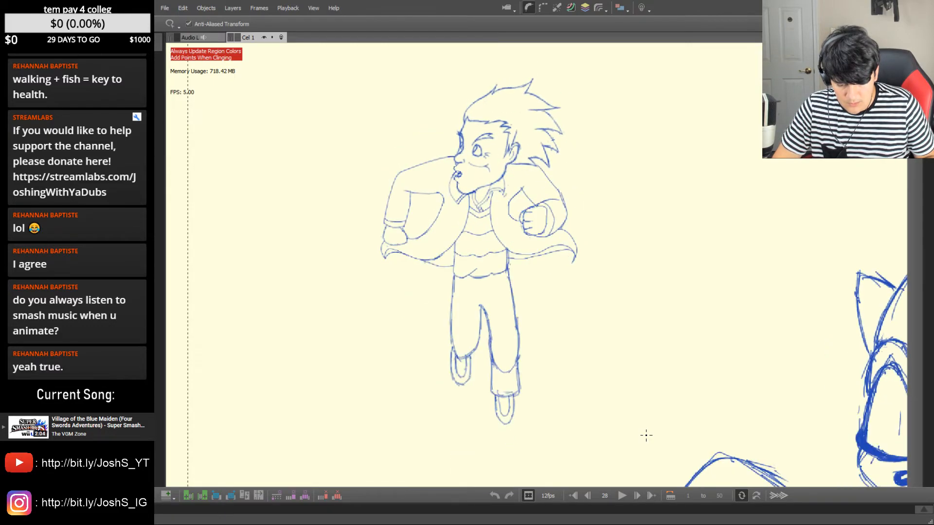
key(Left)
key(Right)
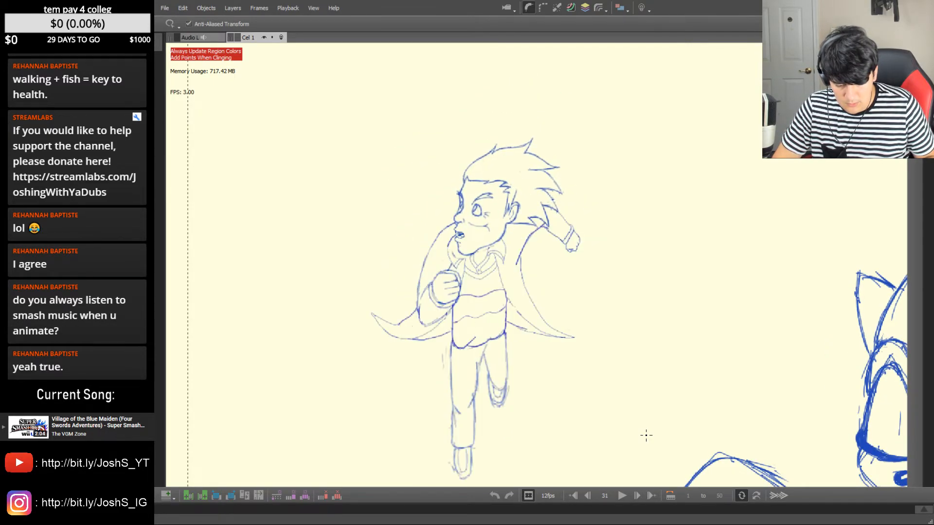
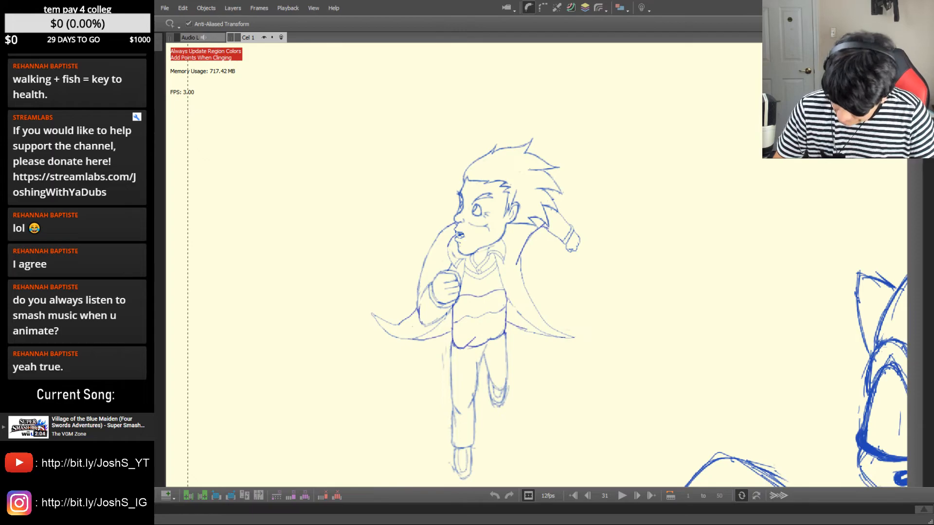
key(Right)
key(Left)
key(Left)
key(Left)
key(Left)
key(Left)
key(Left)
key(Left)
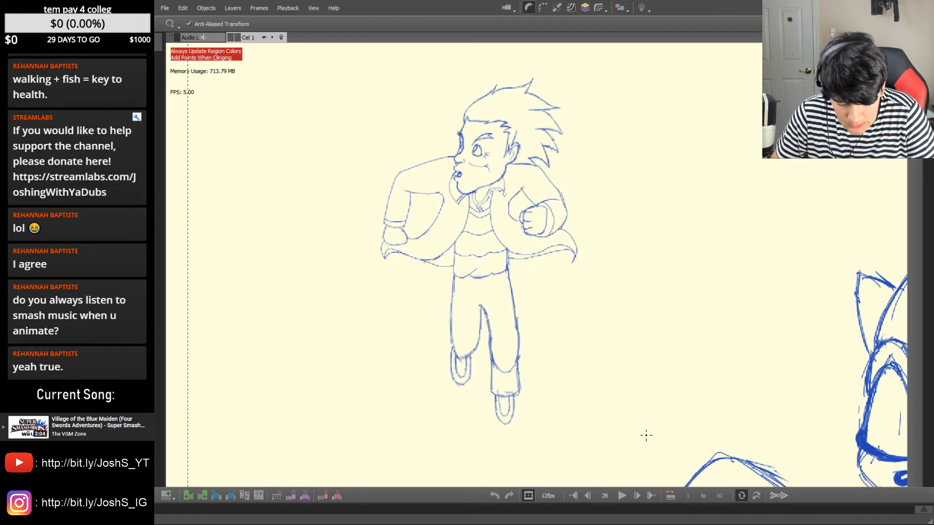
key(Right)
key(Right)
key(Right)
key(Right)
key(Right)
key(Right)
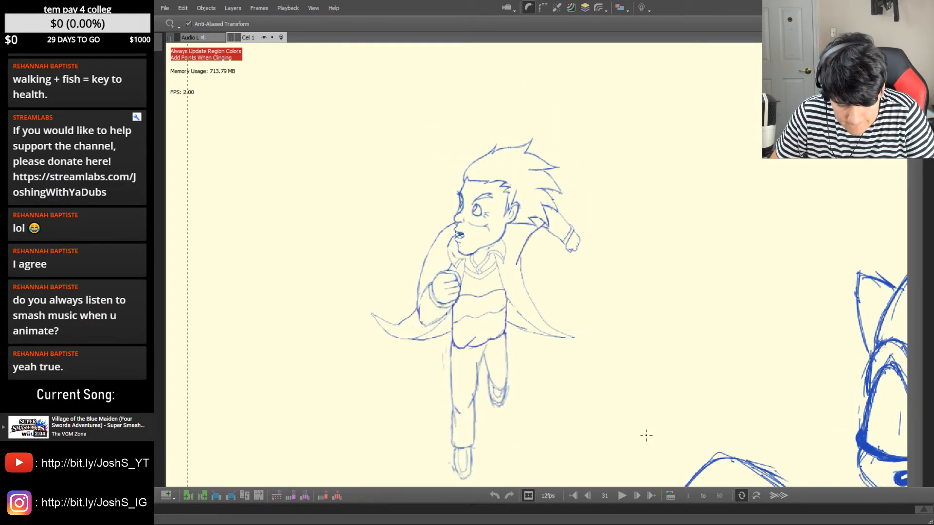
Lasso the whole character on frame 31, nudge it slightly left, and release the selection
mouse_move(604, 177)
mouse_down()
mouse_move(307, 377)
mouse_move(620, 340)
mouse_move(605, 180)
mouse_up()
key(Left)
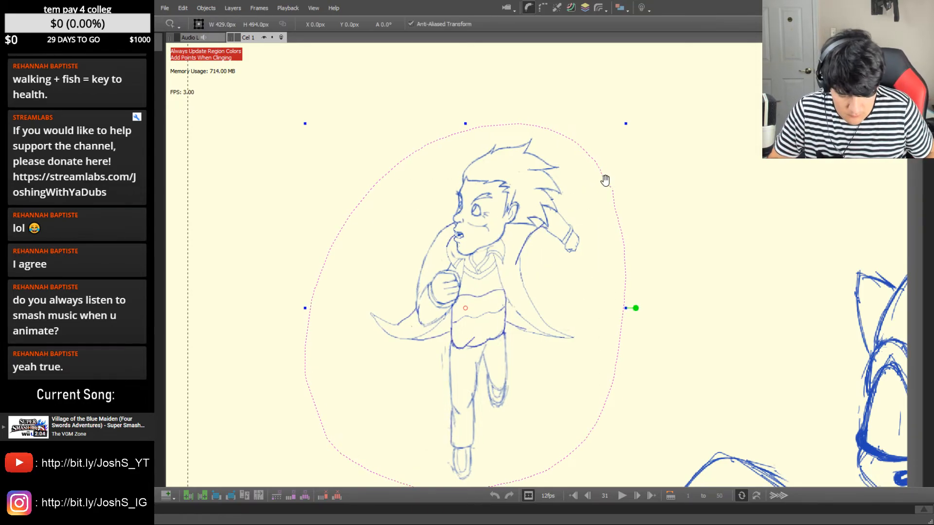
key(Right)
click(680, 403)
Flip between frame 31 and the preceding frames to check how the character's position lines up
key(Left)
key(Right)
key(Right)
key(Left)
key(Left)
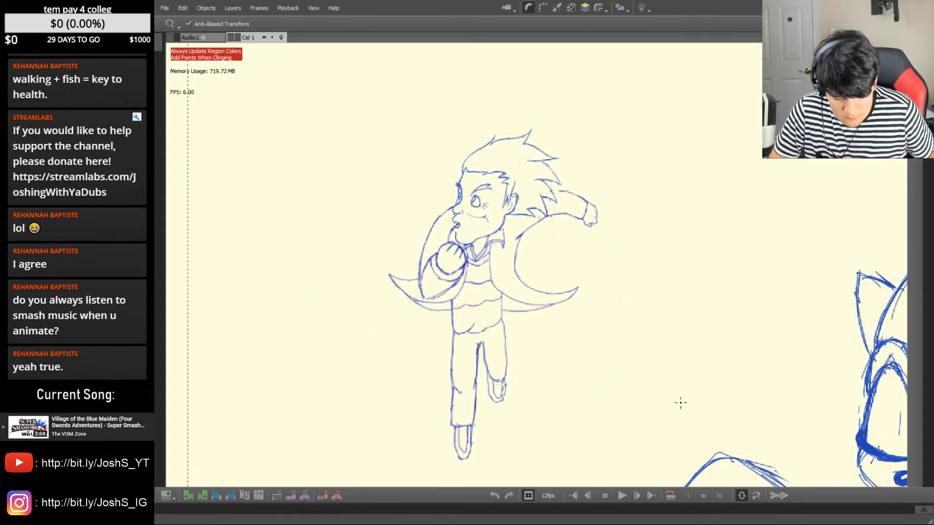
key(Left)
key(Left)
key(Left)
key(Right)
key(Right)
key(Right)
key(Right)
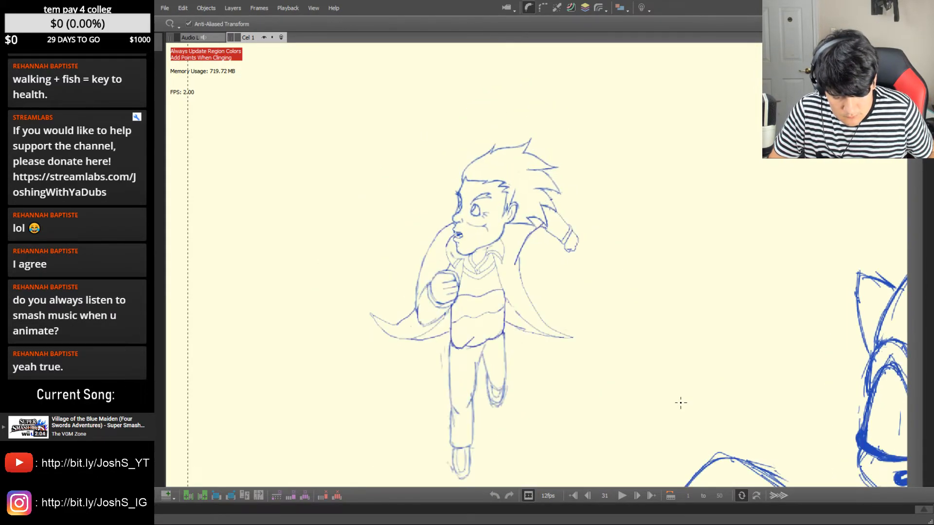
Lasso the head on frame 32, shift it down and slightly left, and compare it with frames 30 and 31
key(Right)
key(Left)
key(Right)
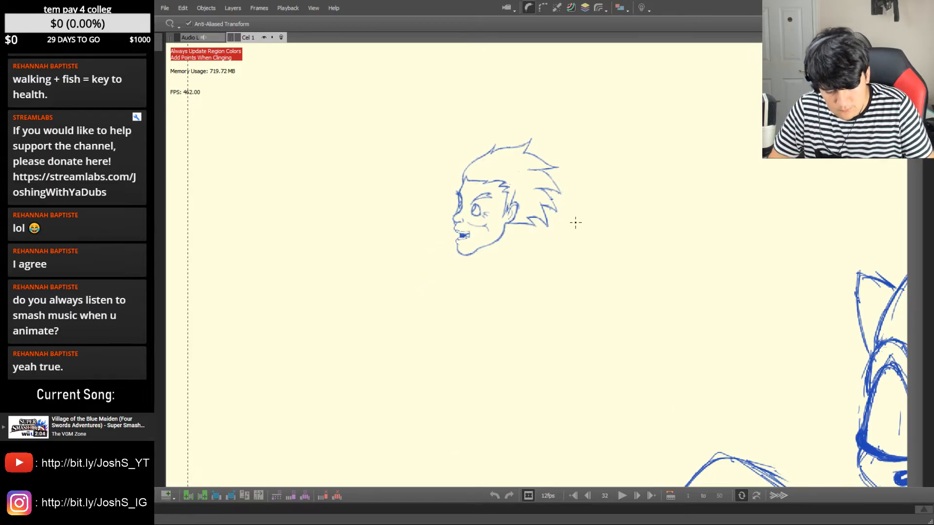
mouse_move(586, 173)
mouse_down()
mouse_move(410, 203)
mouse_move(568, 263)
mouse_up()
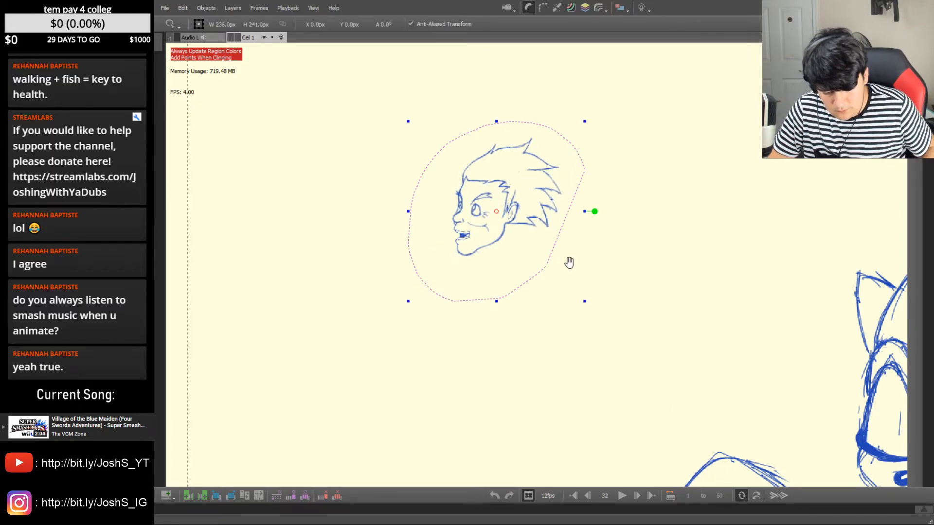
key(Left)
key(shift+Down)
key(shift+Down)
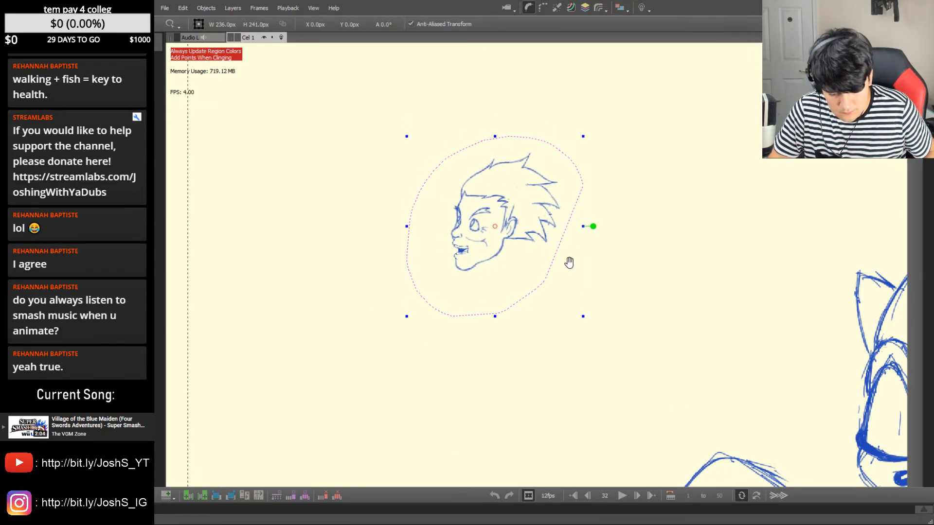
key(Left)
key(Right)
key(Left)
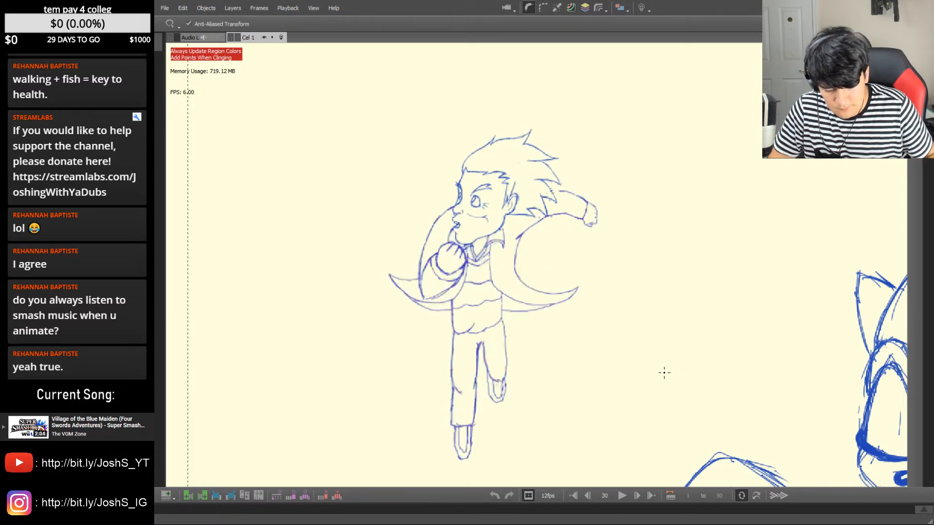
Lasso the head on frame 33, move it down to follow the frame 32 head, and release the selection
key(Right)
key(Right)
mouse_move(577, 175)
mouse_down()
mouse_move(524, 125)
mouse_move(578, 182)
mouse_up()
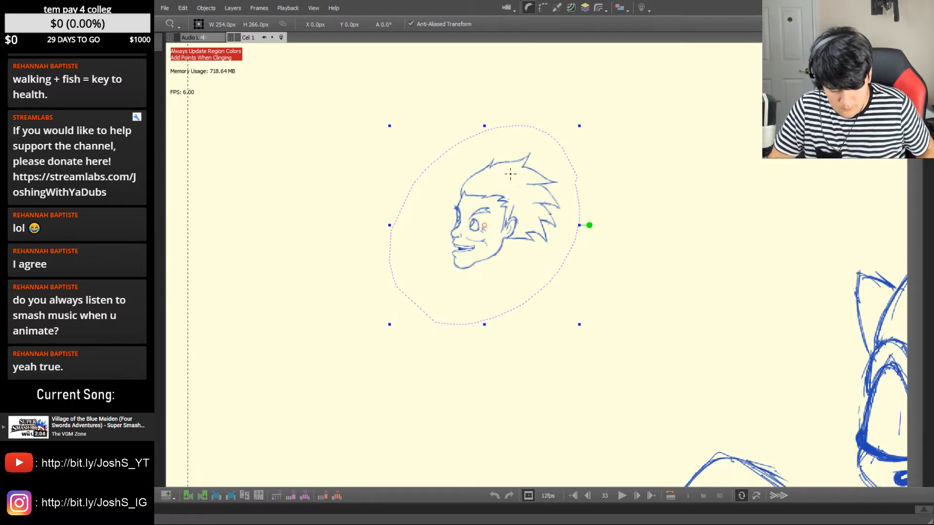
key(shift+Down)
key(shift+Down)
click(663, 344)
key(Left)
key(Right)
Lasso the head on frame 34, move it down and slightly left, and release the selection
key(Right)
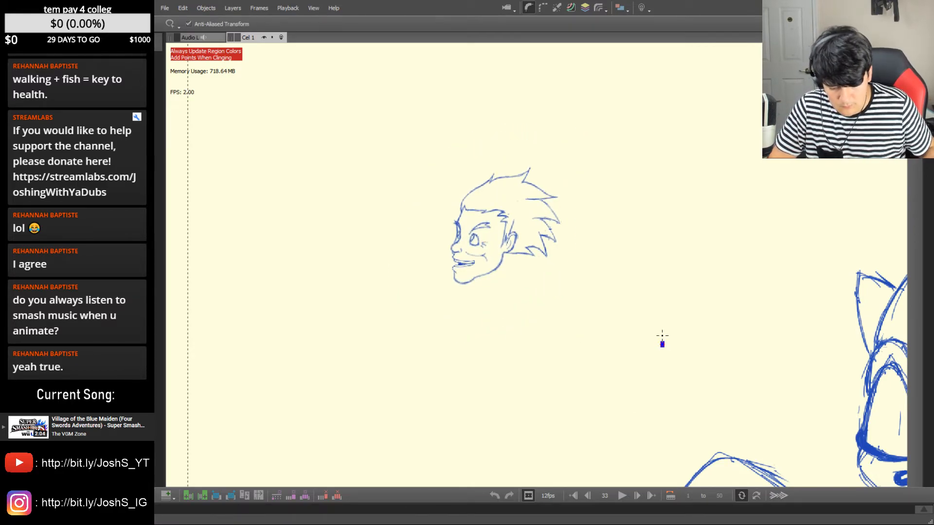
mouse_move(566, 166)
mouse_down()
mouse_move(411, 225)
mouse_move(579, 200)
mouse_up()
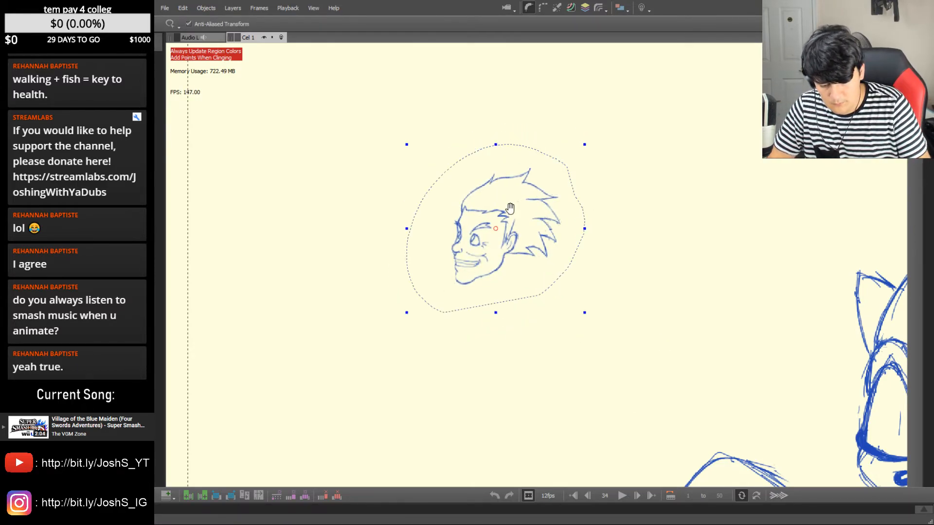
key(shift+Down)
key(shift+Down)
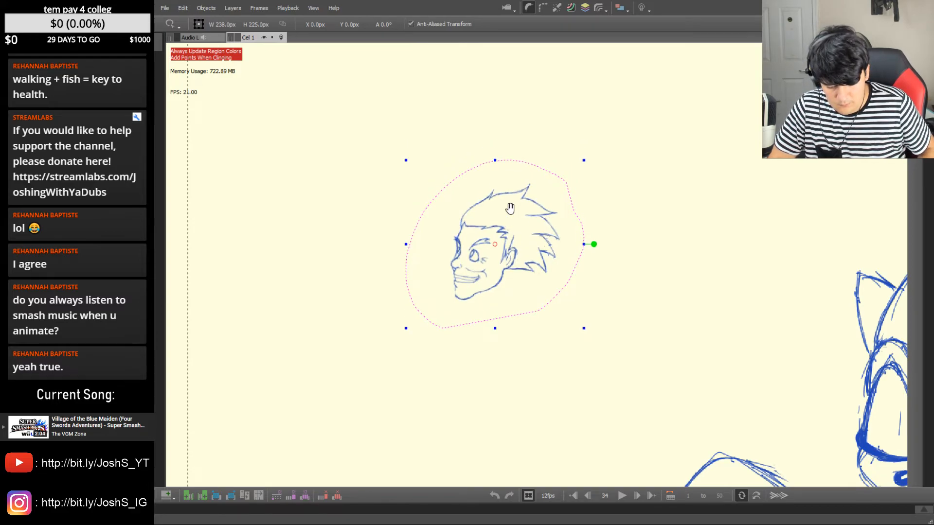
click(642, 350)
Lasso the head on frame 35, shift it down and slightly left, and release the selection
key(Right)
key(Right)
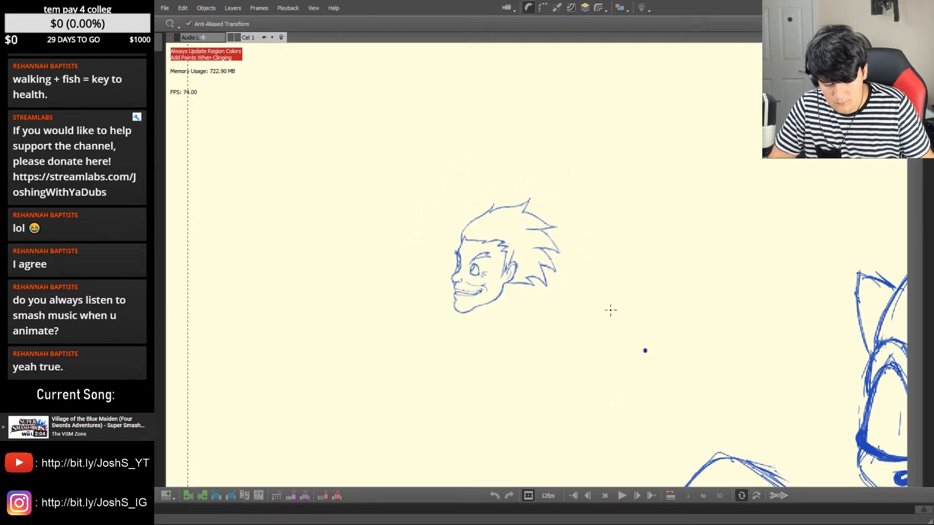
key(Left)
key(Left)
key(Right)
mouse_move(582, 205)
mouse_down()
mouse_move(470, 325)
mouse_move(583, 214)
mouse_up()
key(Left)
key(Left)
key(shift+Down)
key(shift+Down)
click(677, 378)
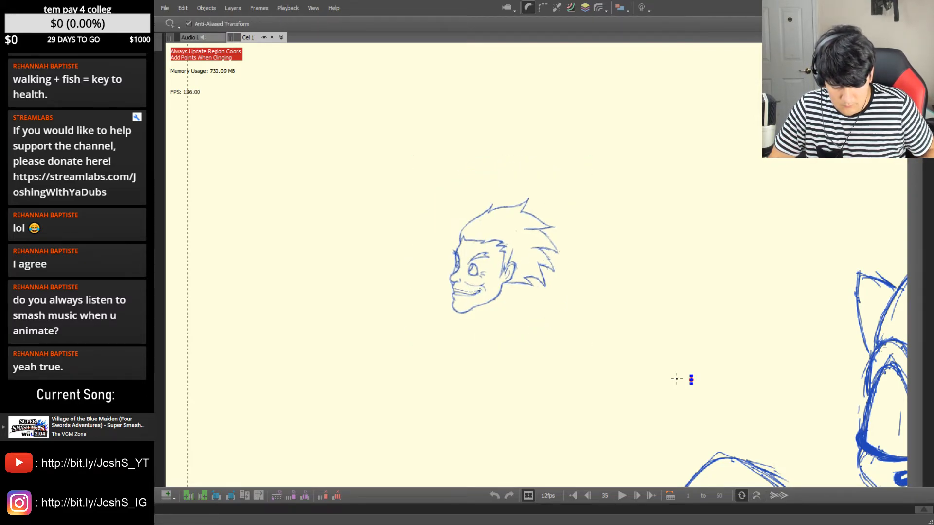
Compare frame 35 with the earlier heads, reselect its head, and move it further down and slightly left
key(Left)
key(Left)
key(Left)
key(Right)
key(Right)
key(Right)
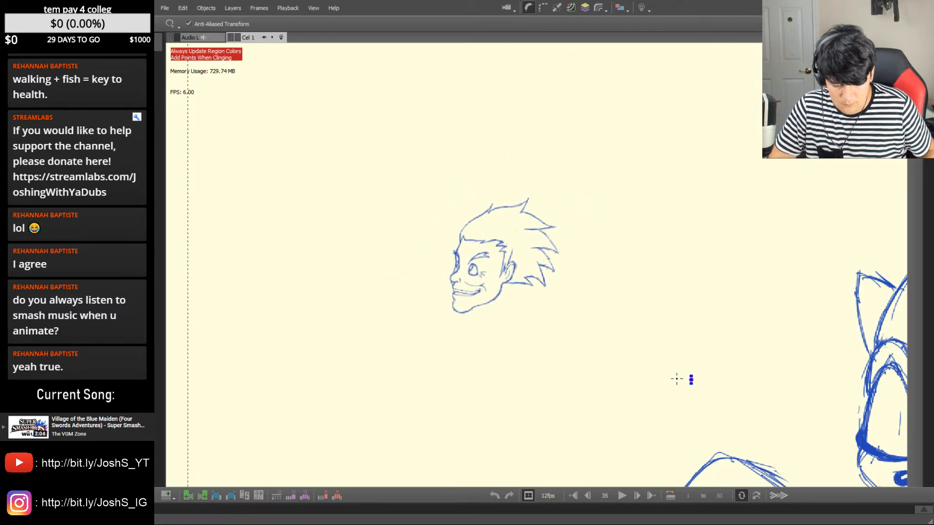
mouse_move(577, 222)
mouse_down()
mouse_move(467, 359)
mouse_move(576, 223)
mouse_up()
key(shift+Down)
key(shift+Down)
key(shift+Down)
key(Left)
key(Left)
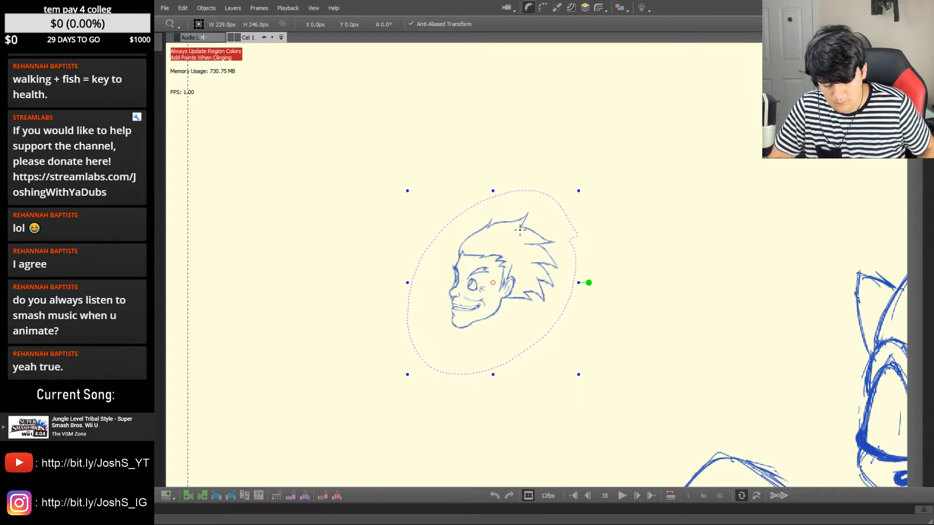
click(642, 387)
Lasso the head on frame 36, lower it below the frame 35 head, nudge it slightly left, and deselect it
key(Left)
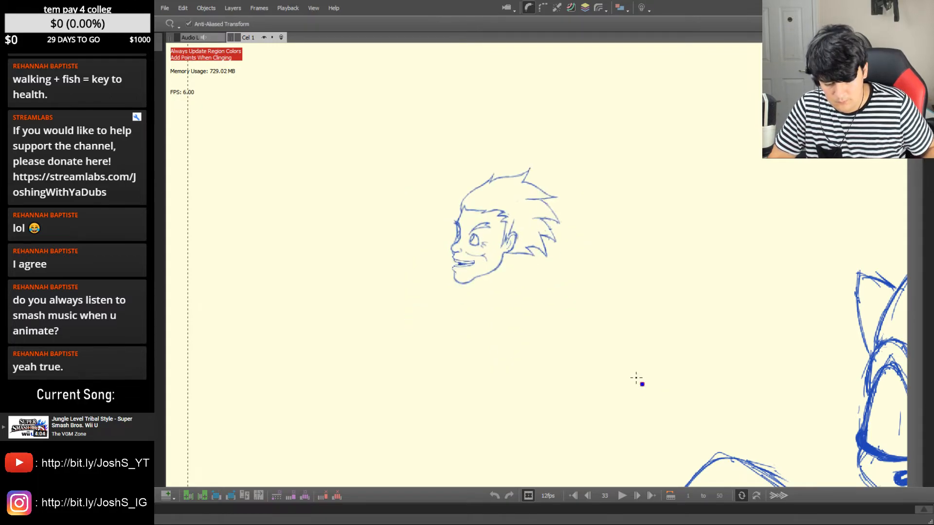
key(Right)
key(Right)
mouse_move(593, 241)
mouse_down()
mouse_move(559, 195)
mouse_move(555, 321)
mouse_move(583, 263)
mouse_up()
key(shift+Down)
key(shift+Down)
key(shift+Down)
key(shift+Down)
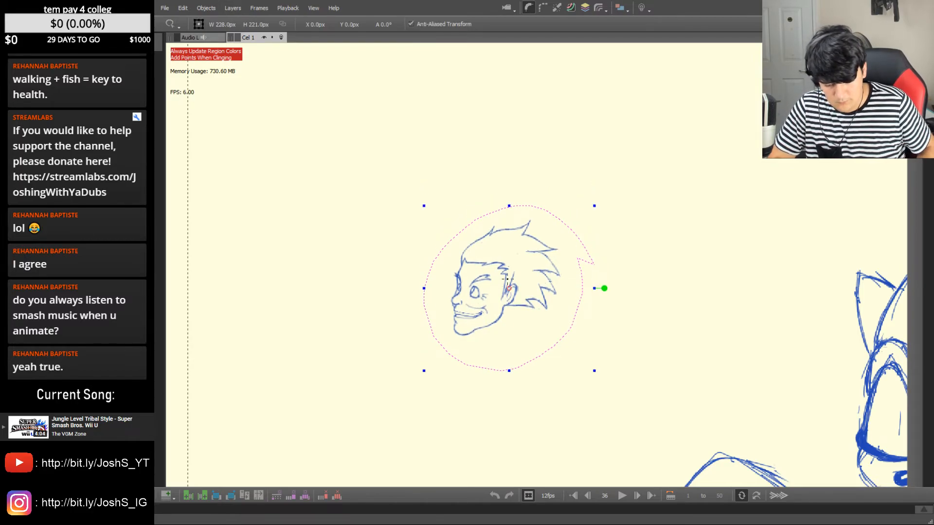
key(Left)
key(Left)
key(Left)
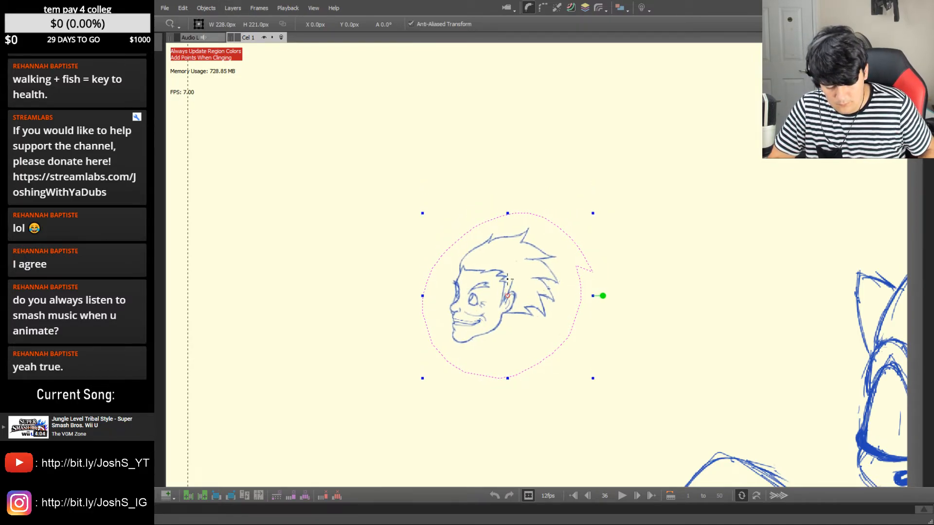
click(682, 369)
Review the head movement from the earlier frames through frame 36, and lasso and lower the head on frame 37
key(Left)
key(Left)
key(Left)
key(Left)
key(Left)
key(Right)
key(Right)
key(Right)
key(Right)
key(Right)
key(Right)
mouse_move(596, 275)
mouse_down()
mouse_move(564, 329)
mouse_move(599, 263)
mouse_up()
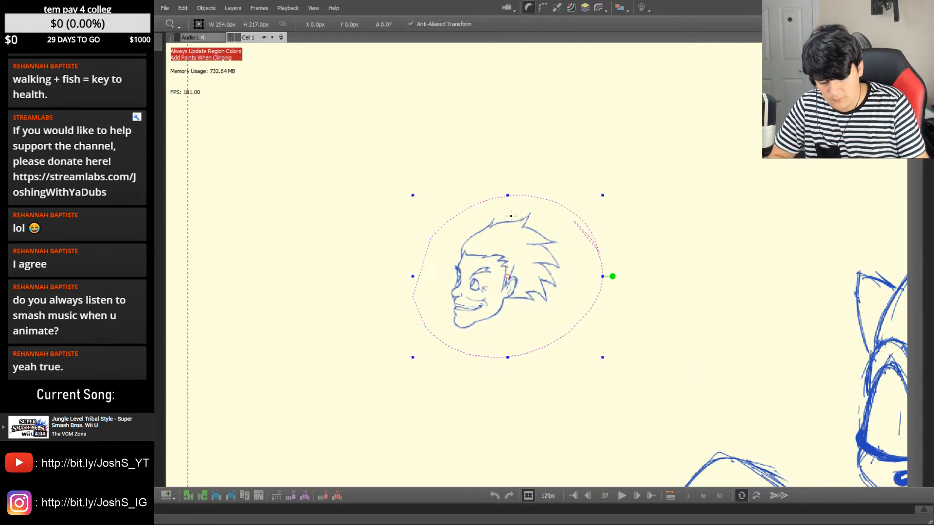
drag(512, 215, 510, 230)
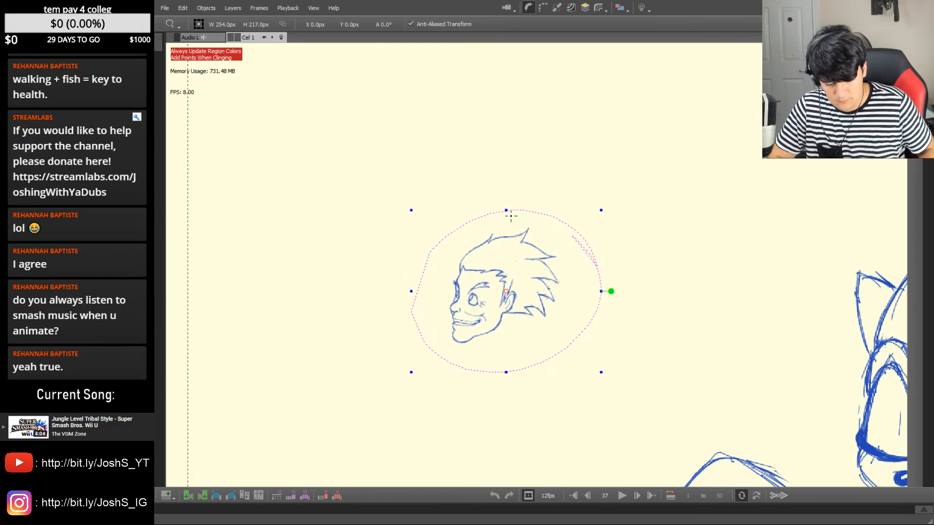
Try placing the lowered frame 37 head on frame 36 over the existing head, nudging it slightly right
key(Left)
key(ctrl+v)
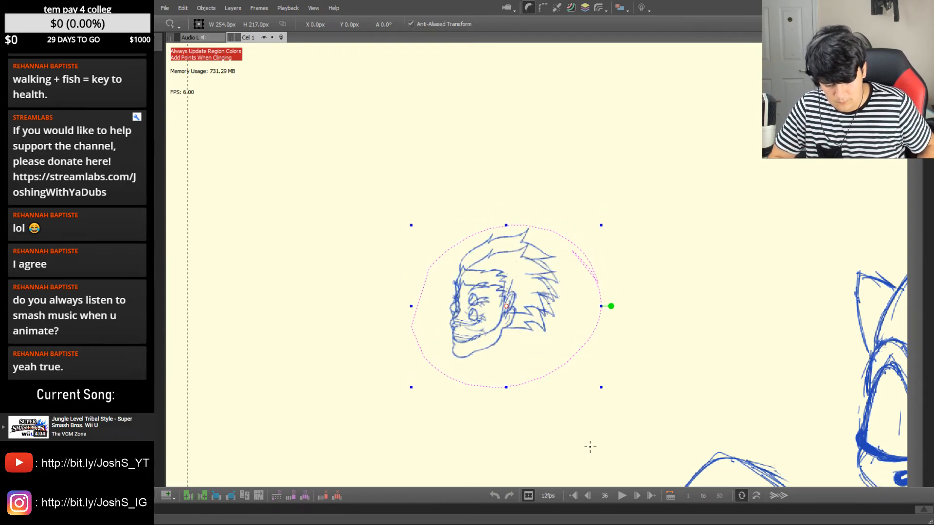
key(Right)
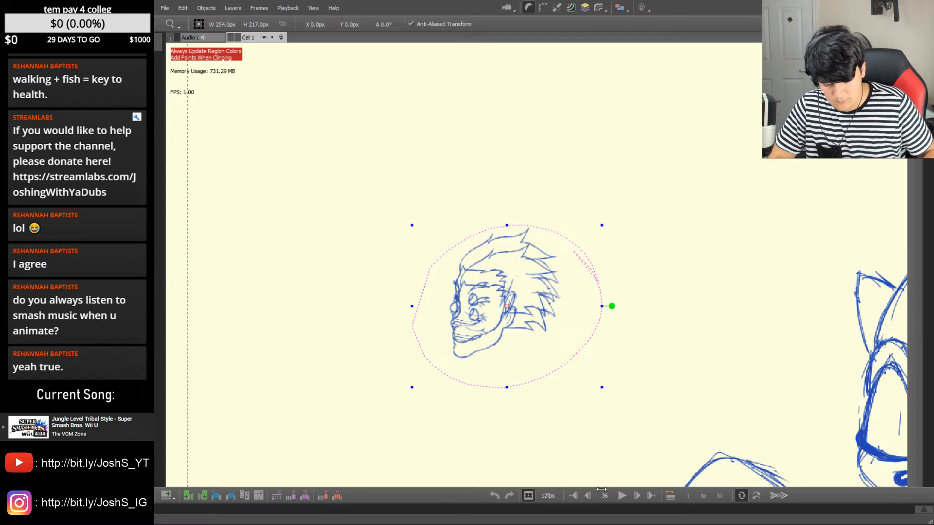
click(635, 403)
key(Left)
key(Right)
Undo the deselection of the misplaced head on frame 36 and paste the head onto frame 37 instead
key(ctrl+z)
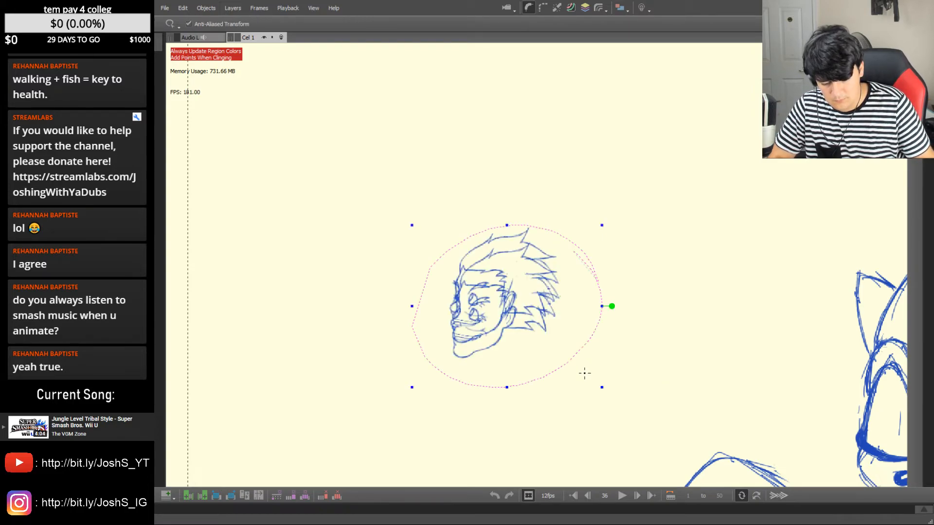
key(Right)
key(ctrl+v)
click(599, 428)
key(Left)
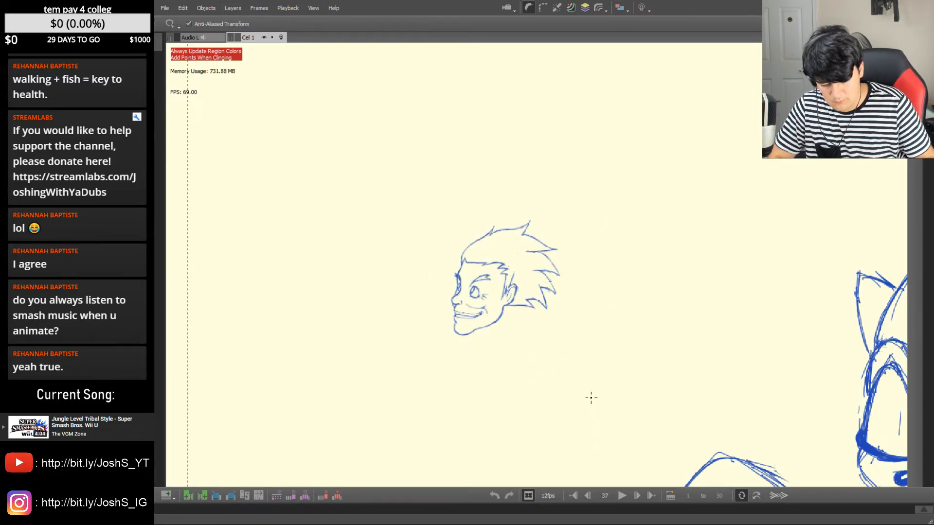
Lasso the head on frame 38 and lower it below the frame 37 head
mouse_move(582, 246)
mouse_down()
mouse_move(484, 210)
mouse_move(577, 318)
mouse_move(586, 228)
mouse_up()
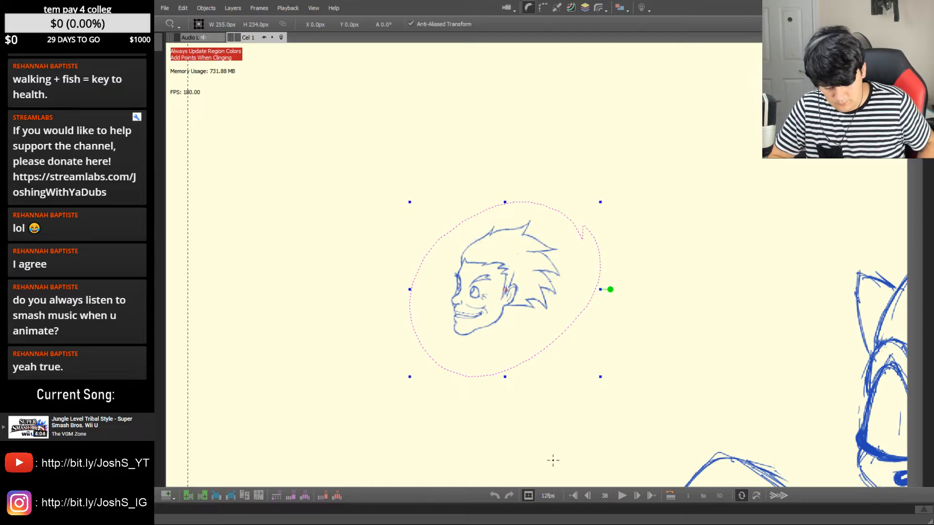
key(shift+Down)
key(shift+Down)
key(Left)
key(shift+Down)
key(shift+Down)
key(shift+Down)
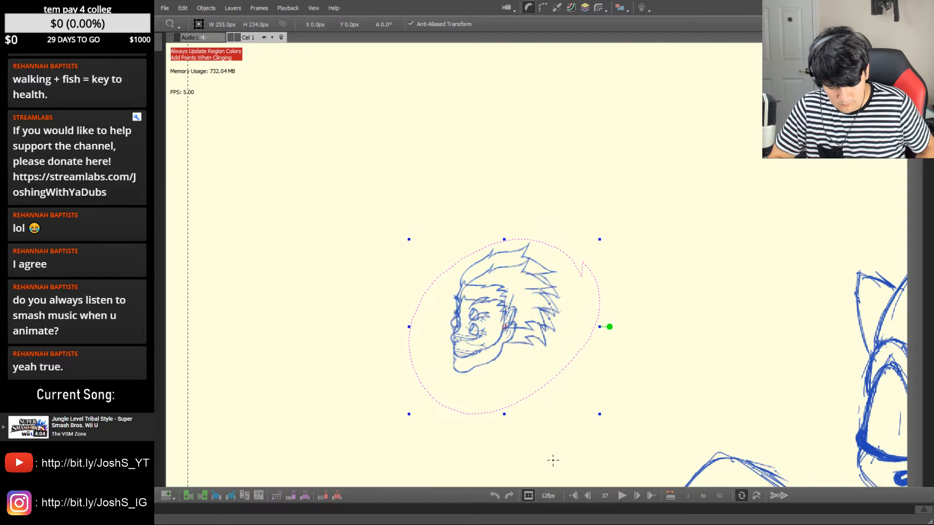
Deselect the lowered head and step back and forth through frames 32 to 38 to examine the head's downward movement
key(Left)
key(Left)
key(Left)
key(Left)
key(Left)
key(Left)
key(Left)
key(Right)
key(Right)
key(Right)
key(Right)
key(Right)
key(Right)
key(Right)
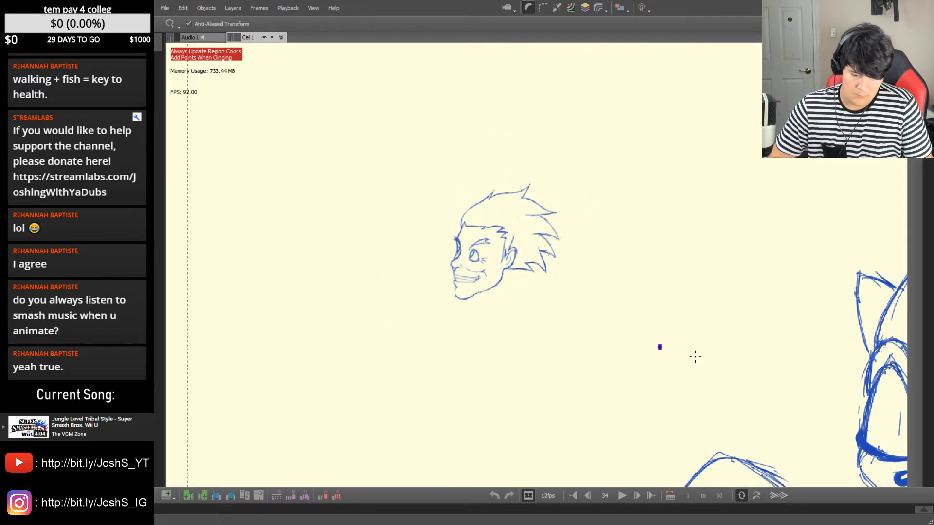
key(Left)
key(Left)
key(Left)
key(Left)
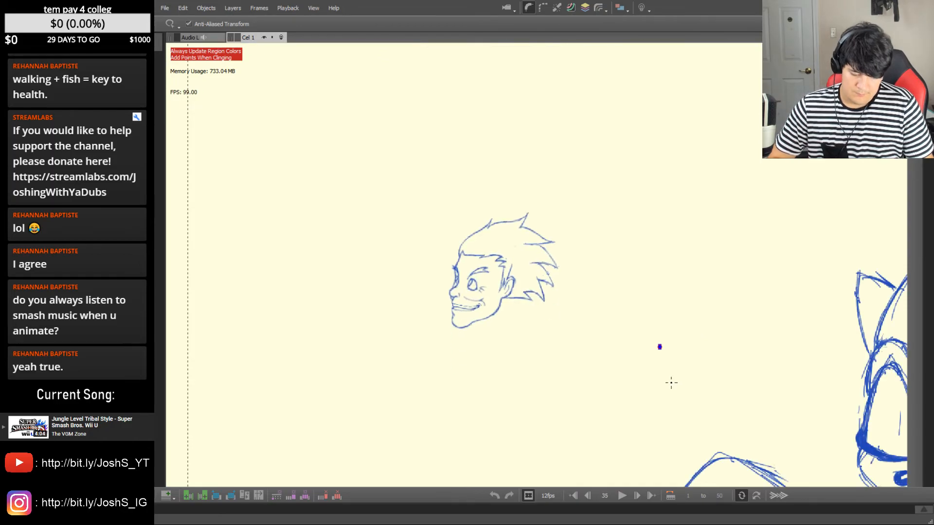
key(Left)
key(Left)
key(Right)
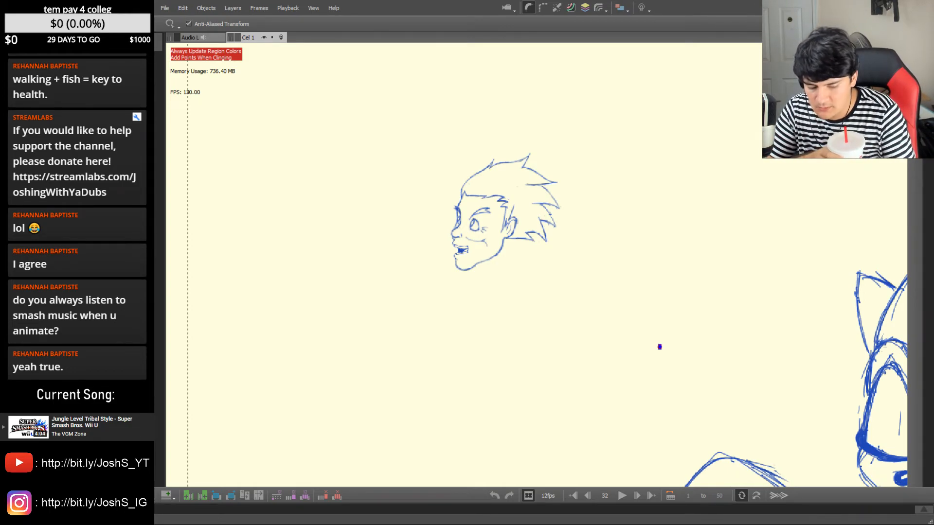
Step back and forth between frames 28 and 32 to compare the running poses
key(b)
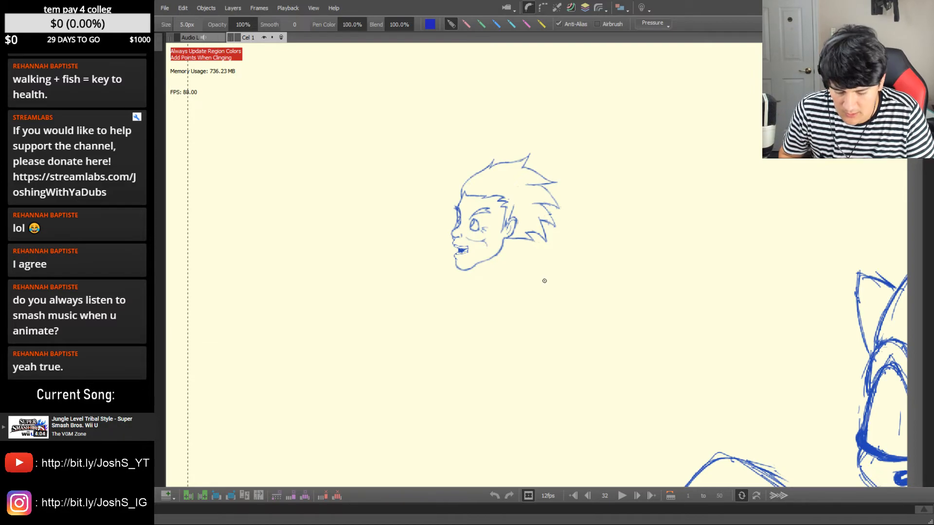
key(Left)
key(Left)
key(Left)
key(Left)
key(Right)
key(Right)
key(Right)
key(Right)
Lasso and copy the body below the head on frame 24, and paste it onto frame 32
key(Left)
key(Left)
key(Left)
key(Left)
key(Left)
key(Left)
key(Left)
key(Left)
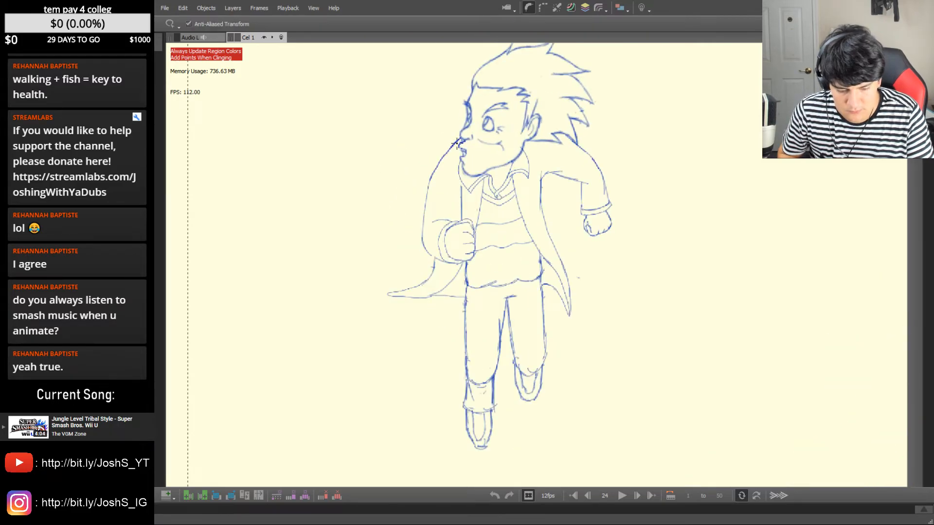
mouse_move(460, 139)
mouse_down()
mouse_move(406, 172)
mouse_move(348, 285)
mouse_move(379, 450)
mouse_move(513, 453)
mouse_move(609, 368)
mouse_move(633, 246)
mouse_move(625, 164)
mouse_move(602, 143)
mouse_move(581, 141)
mouse_move(545, 152)
mouse_move(526, 147)
mouse_move(519, 162)
mouse_move(469, 179)
mouse_move(454, 151)
mouse_up()
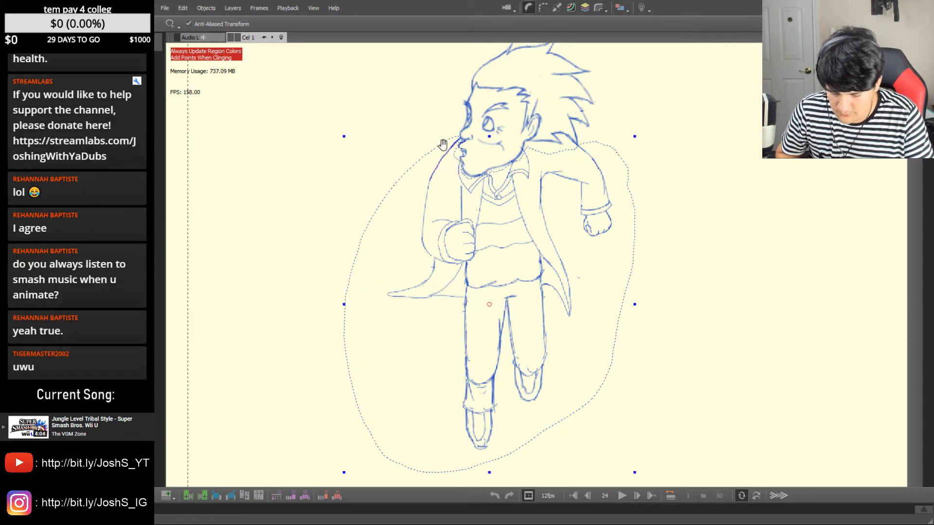
key(Right)
key(Right)
key(Right)
key(Right)
key(Right)
key(Right)
key(Right)
key(Right)
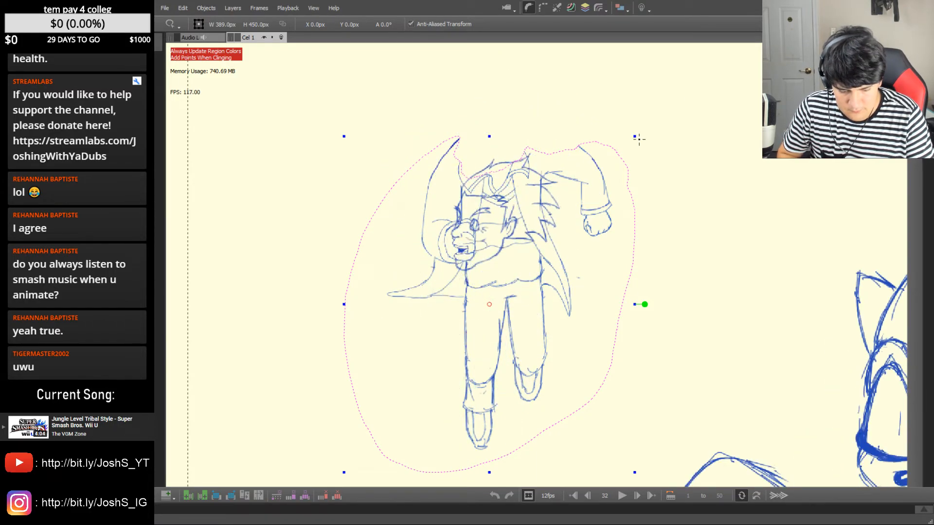
Scale the pasted body down to about 306.5 by 354.5 px and align it with the body on frame 31
drag(635, 136, 559, 224)
mouse_move(533, 266)
mouse_down()
mouse_move(550, 285)
mouse_move(540, 305)
mouse_move(546, 289)
mouse_up()
key(Left)
drag(581, 226, 591, 215)
drag(554, 251, 549, 262)
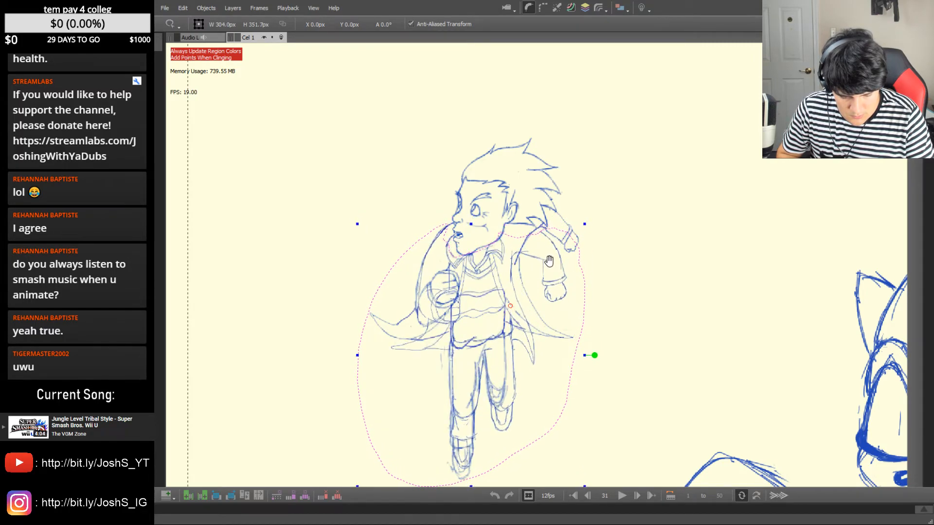
drag(549, 260, 549, 262)
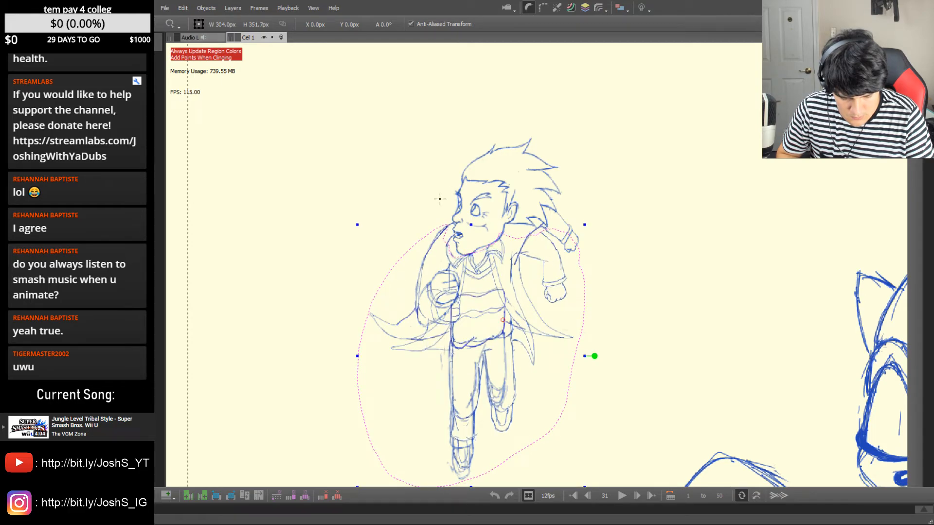
drag(356, 225, 355, 223)
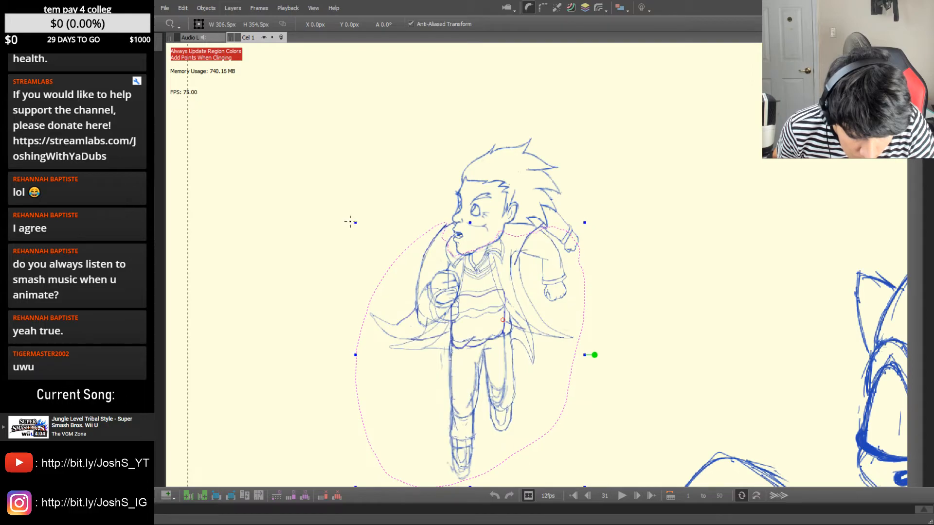
key(Right)
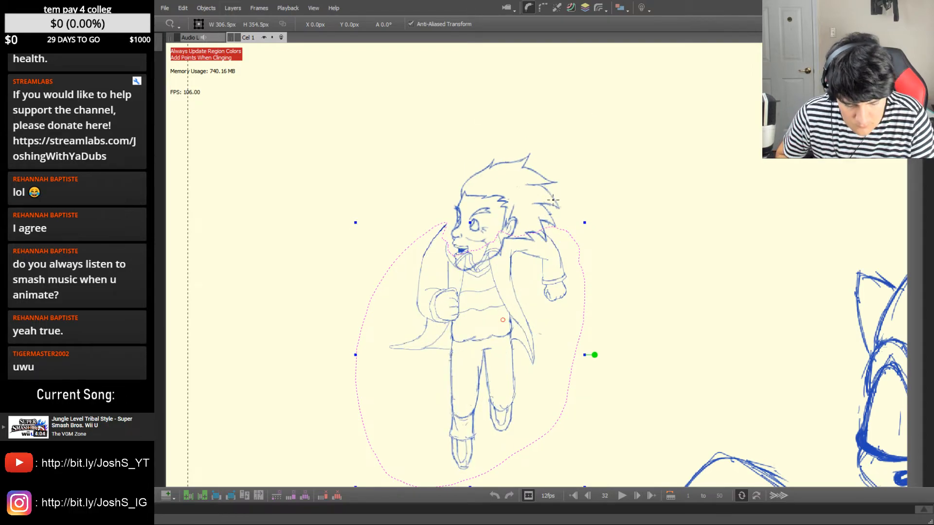
Lower the pasted body beneath the frame 32 head, nudge it slightly up, and deselect it
key(ctrl+z)
key(ctrl+z)
key(shift+Down)
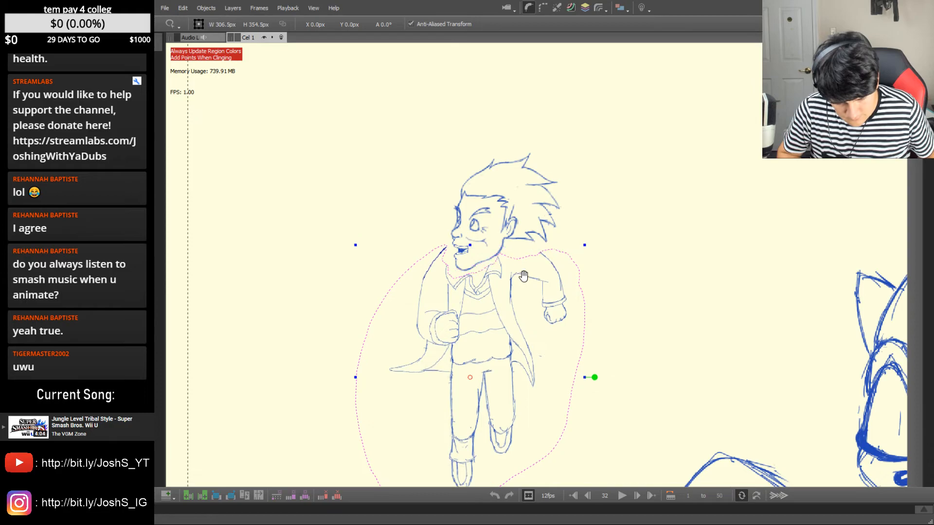
key(Up)
key(Up)
key(Up)
key(Up)
key(Up)
key(Up)
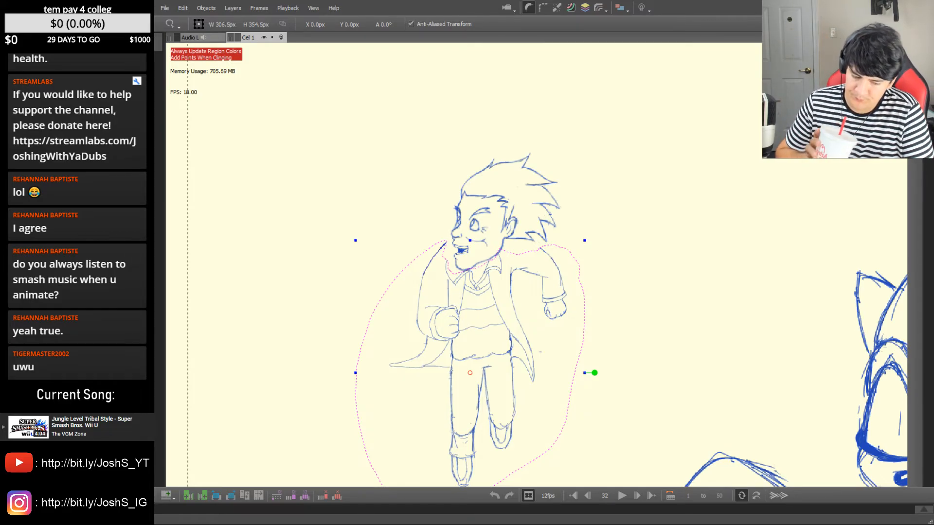
click(686, 234)
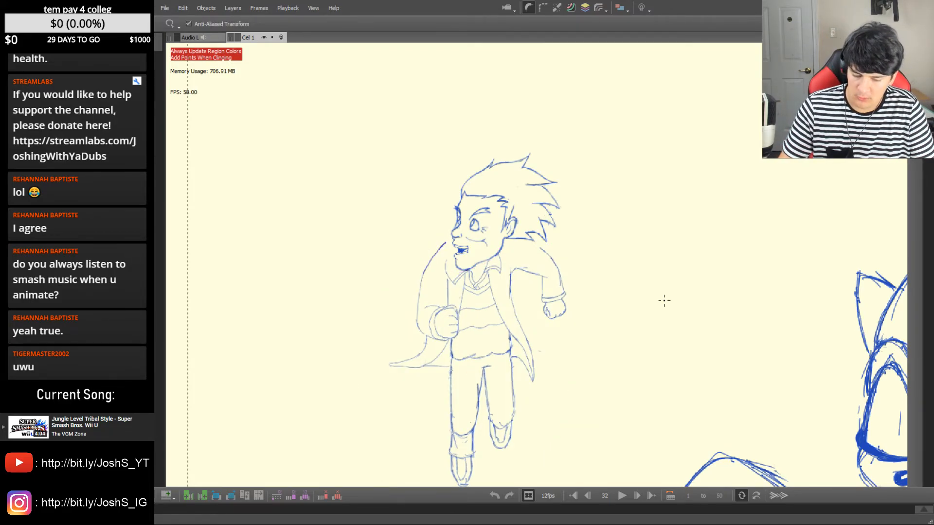
Extend the shoulder line to the face with the brush on frame 32, and compare the drawing with the preceding frames
key(b)
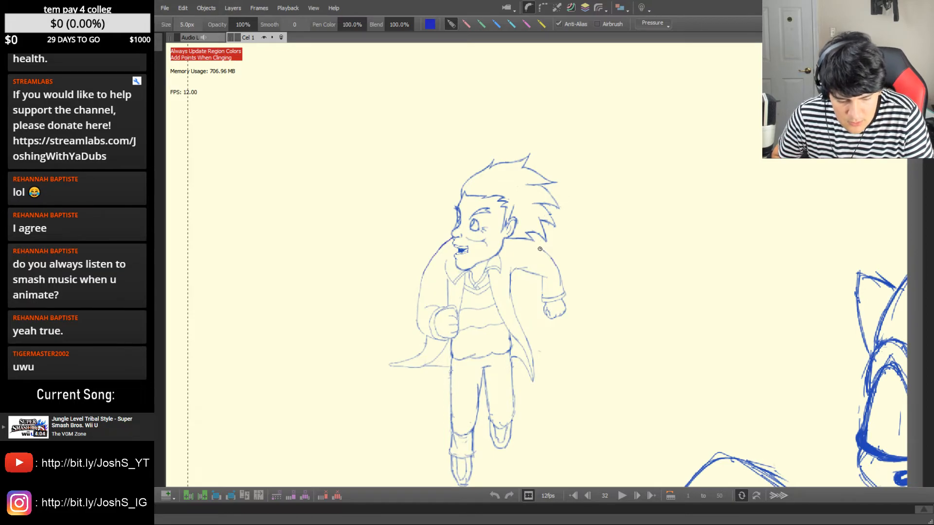
key(Left)
key(Left)
key(Left)
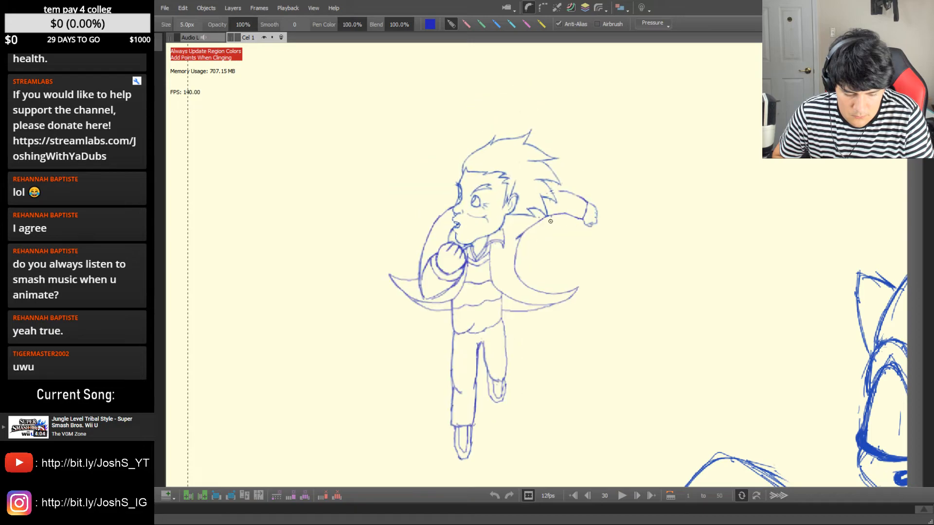
Play the run animation and step through the frames around 29 to 33 to check the new body pose
click(622, 495)
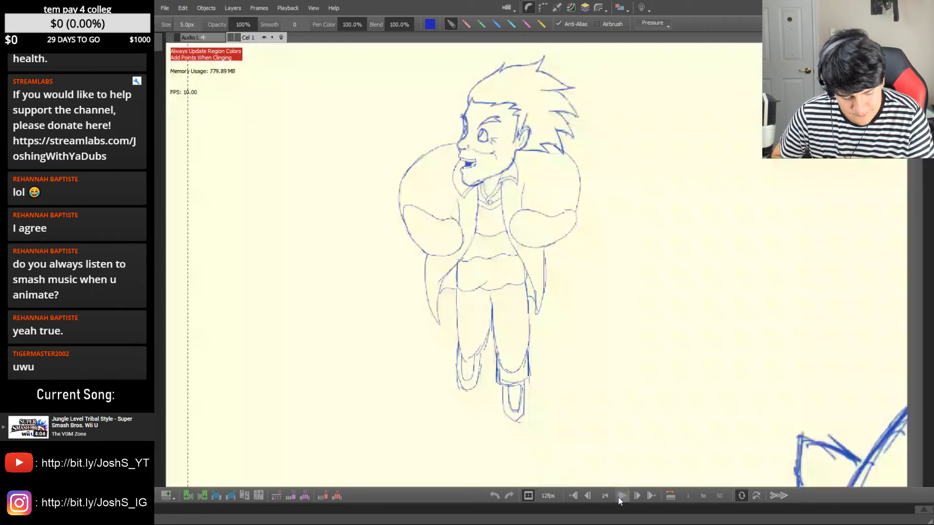
click(622, 496)
key(Right)
key(Right)
key(Right)
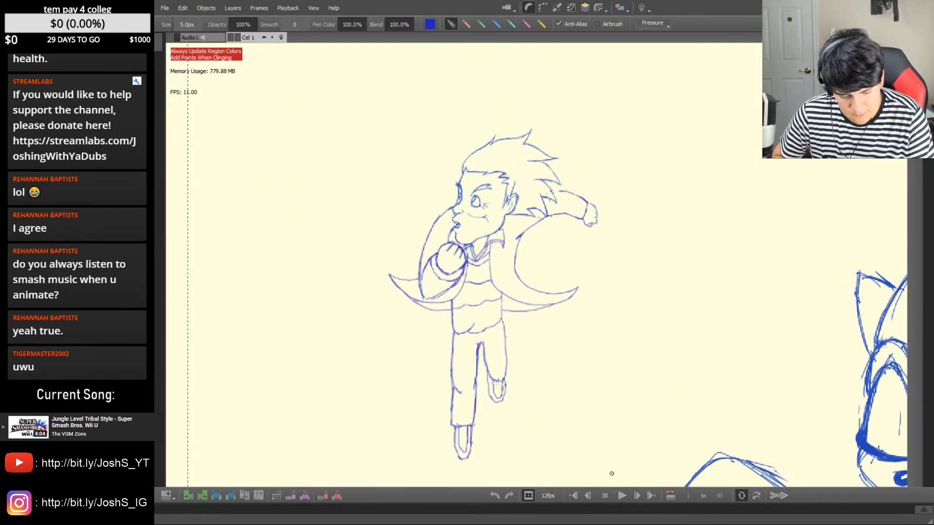
key(Right)
key(Left)
key(Left)
key(Left)
key(Right)
key(Right)
key(Right)
key(Left)
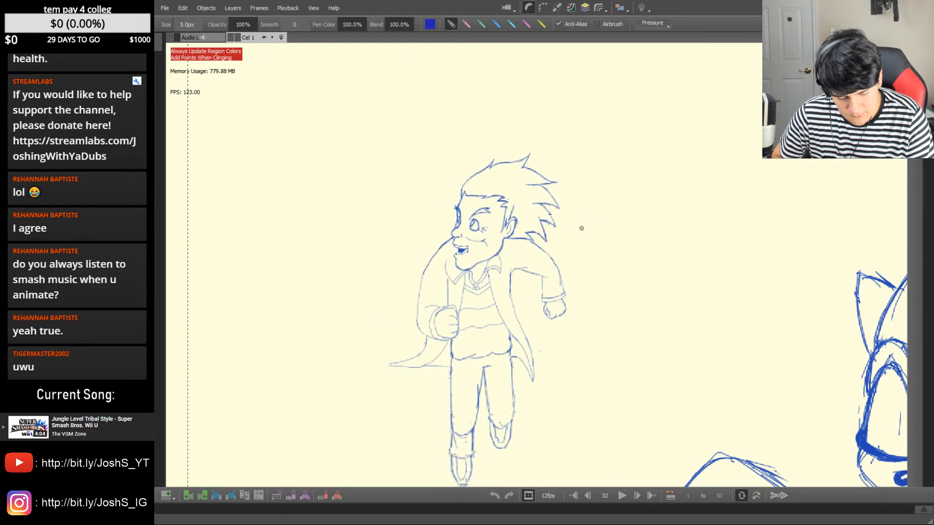
Lasso and copy the body below the head on frame 25, and paste it onto frame 33
key(space)
drag(611, 198, 578, 208)
key(Right)
key(Left)
key(Right)
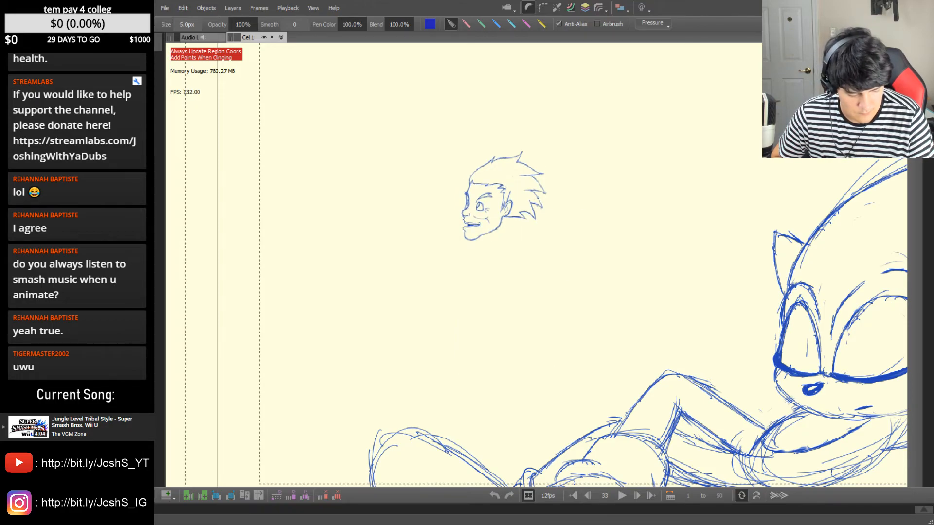
key(Left)
key(Left)
key(Left)
key(Left)
key(Left)
key(Left)
key(Left)
key(Left)
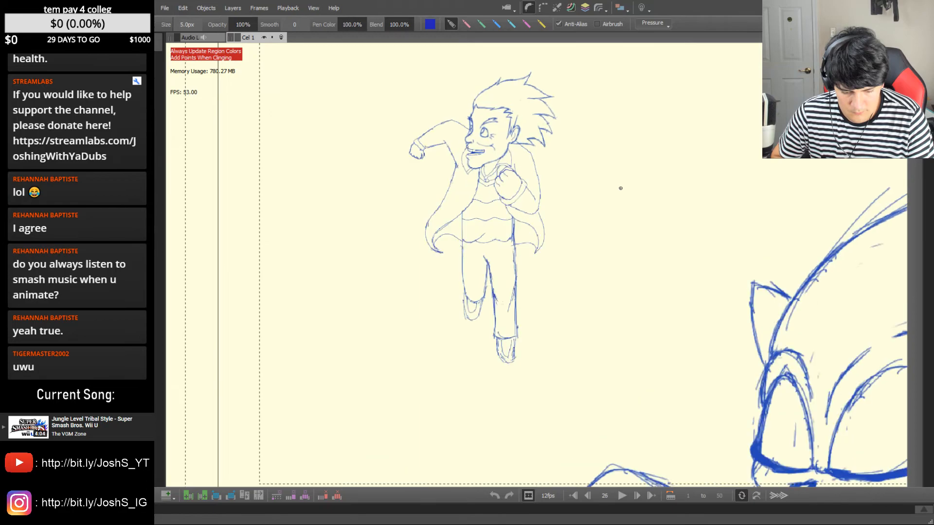
key(l)
mouse_move(457, 124)
mouse_down()
mouse_move(391, 181)
mouse_move(419, 361)
mouse_move(555, 354)
mouse_move(606, 207)
mouse_move(596, 137)
mouse_move(568, 126)
mouse_move(544, 145)
mouse_move(511, 144)
mouse_move(471, 165)
mouse_move(456, 137)
mouse_up()
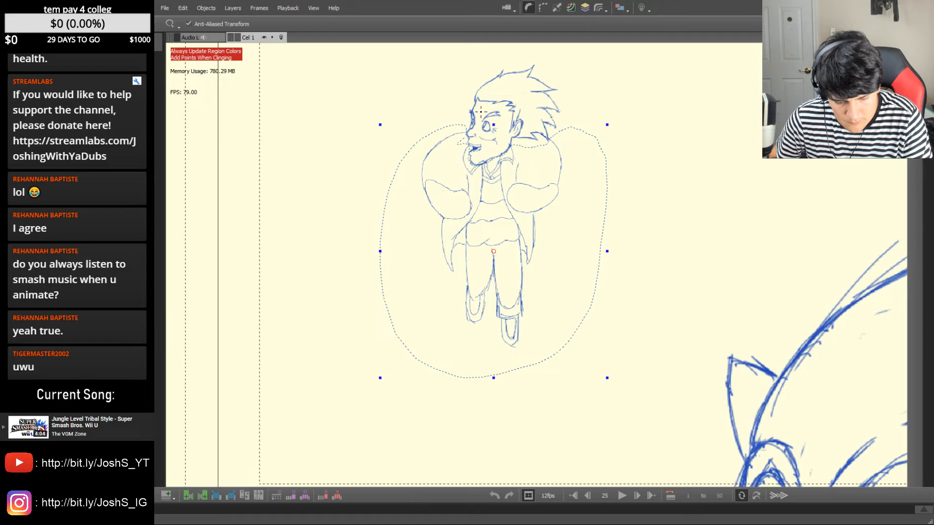
key(Right)
key(Right)
key(Right)
key(Right)
key(Right)
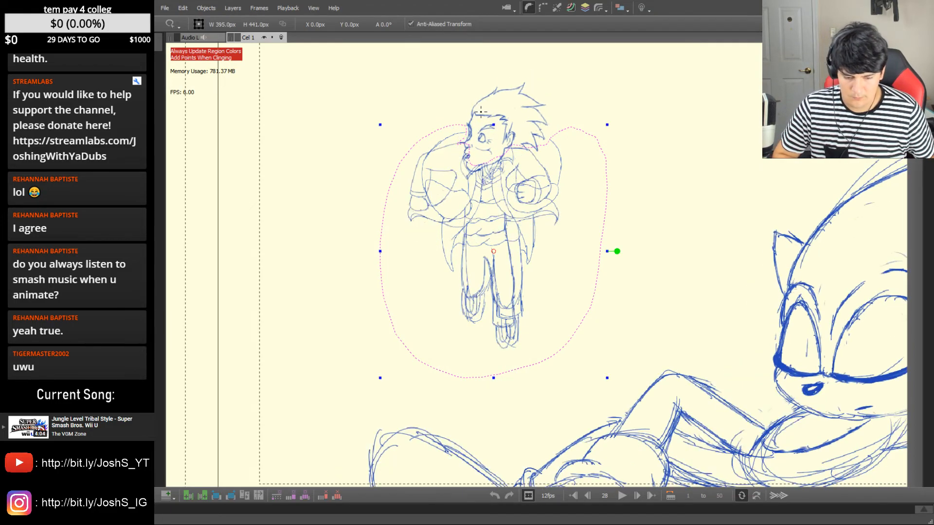
key(Right)
key(Right)
key(Right)
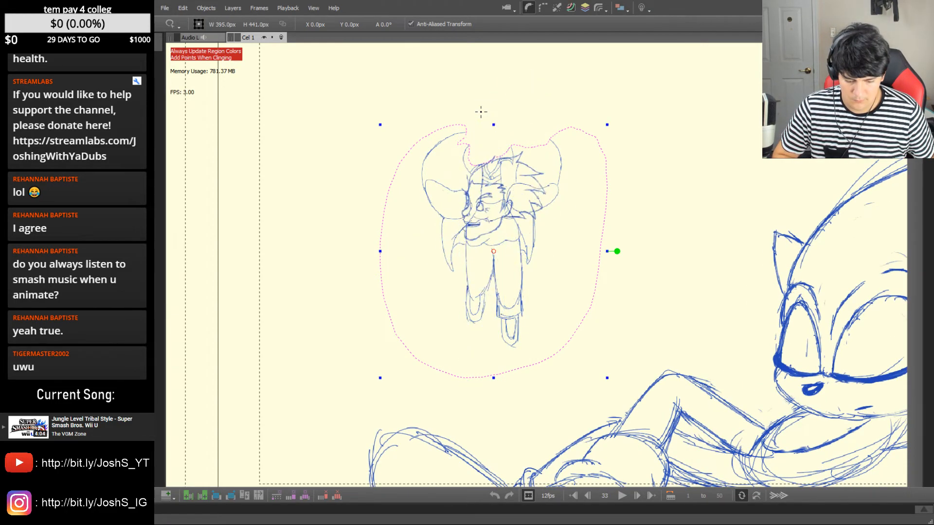
Lower the pasted body partway on frame 33 and compare it with the drawings back to frame 25
key(shift+Down)
key(shift+Down)
key(shift+Down)
key(shift+Down)
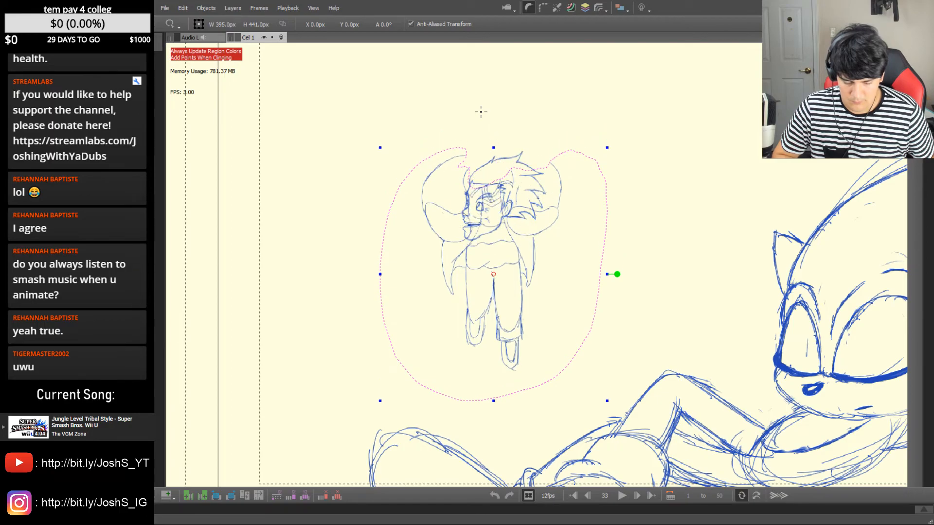
key(Left)
key(Left)
key(Left)
key(Left)
key(Left)
key(Left)
key(Left)
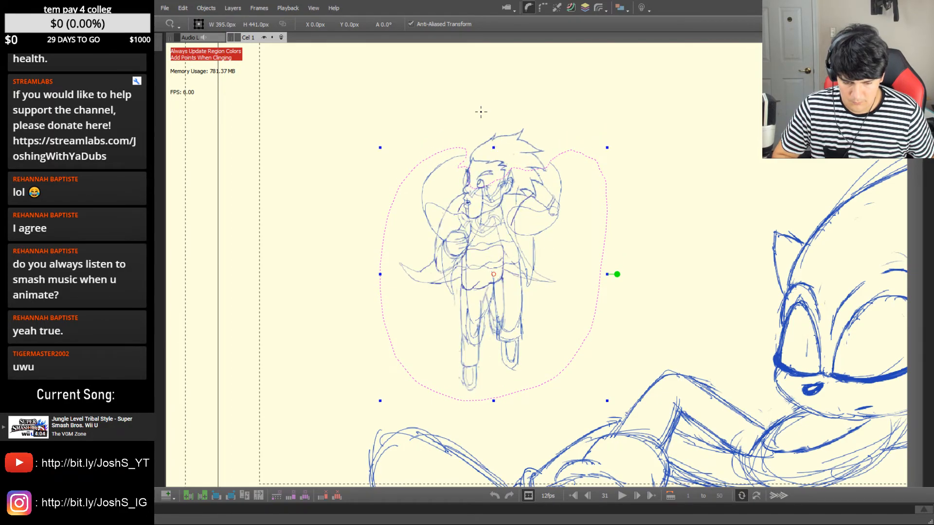
key(Left)
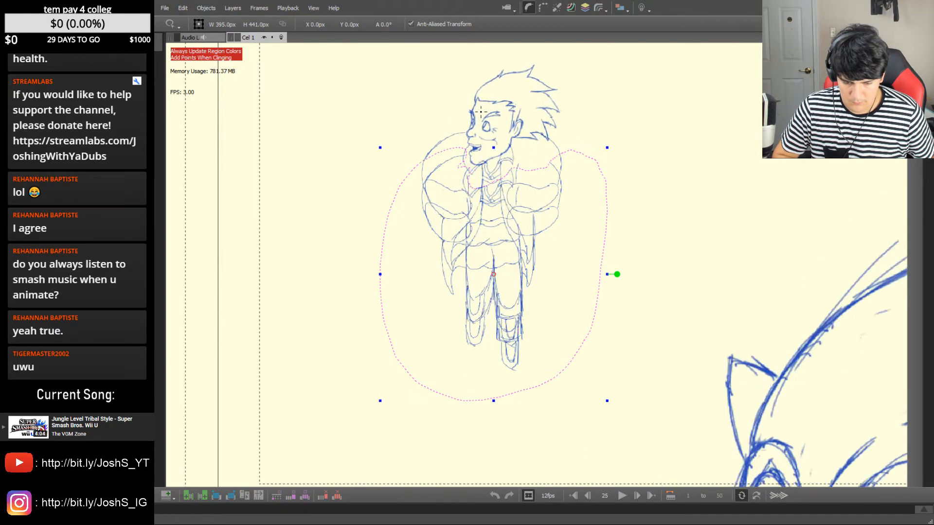
Lower the pasted body further on frame 33 until its collar meets the head
key(Right)
key(Right)
key(Right)
key(Right)
key(Right)
key(Right)
key(Right)
key(Right)
key(shift+Down)
key(shift+Down)
key(shift+Down)
key(shift+Down)
key(shift+Down)
key(shift+Down)
key(shift+Down)
key(shift+Down)
key(shift+Down)
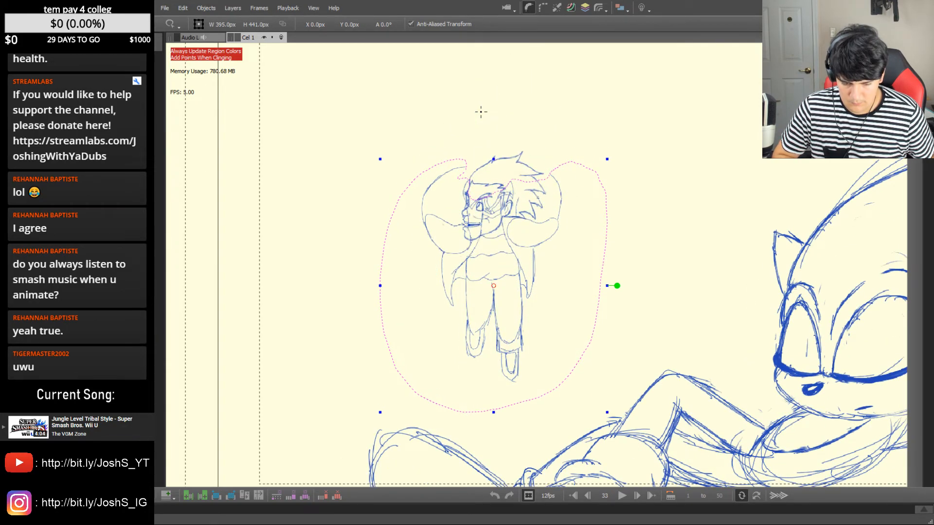
key(shift+Down)
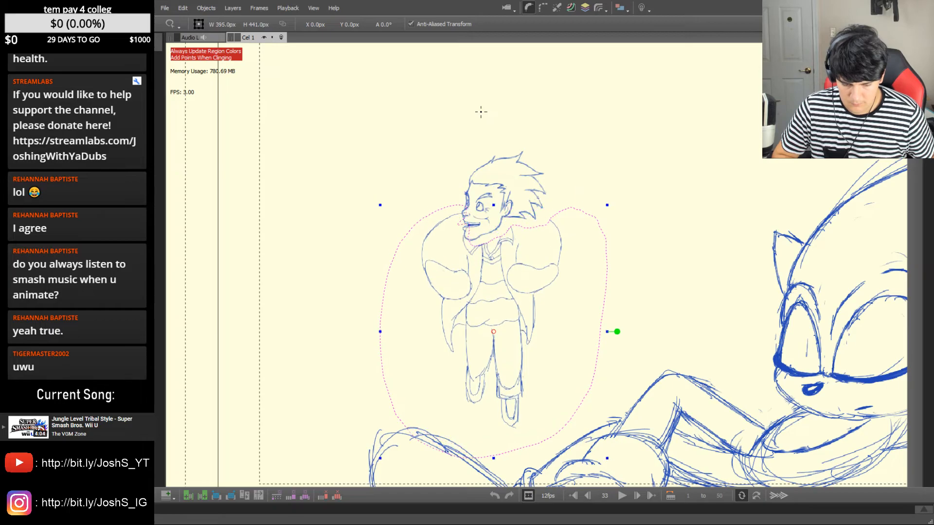
Scale the pasted body down to about 351 by 392 px and align it over the body on frame 32
key(Left)
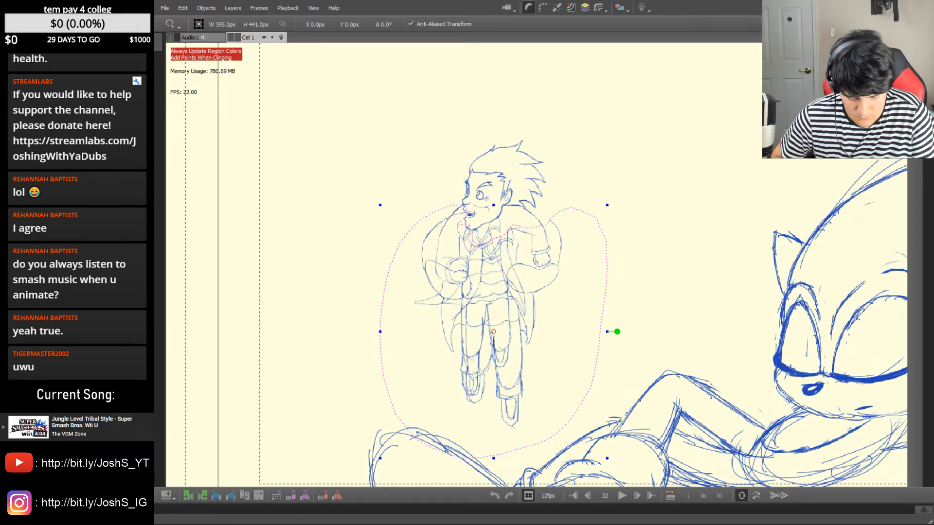
drag(612, 446, 598, 431)
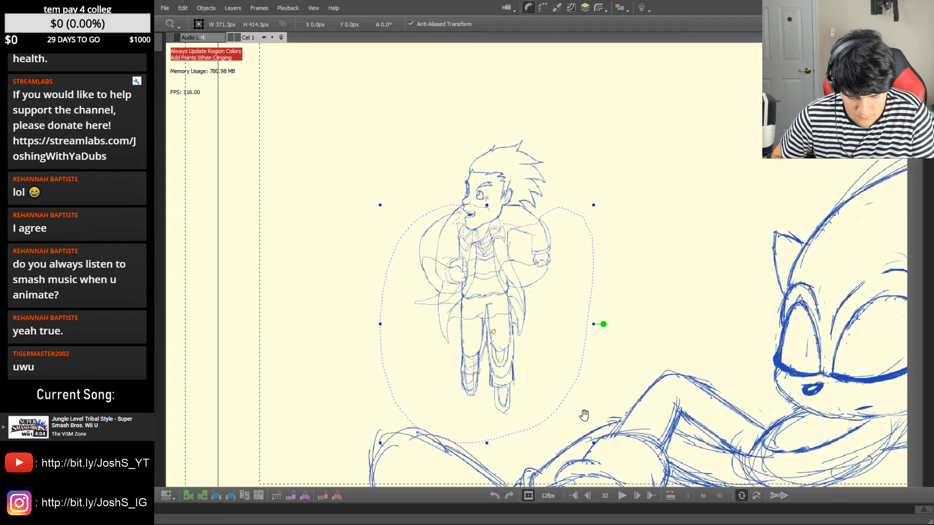
drag(594, 443, 586, 435)
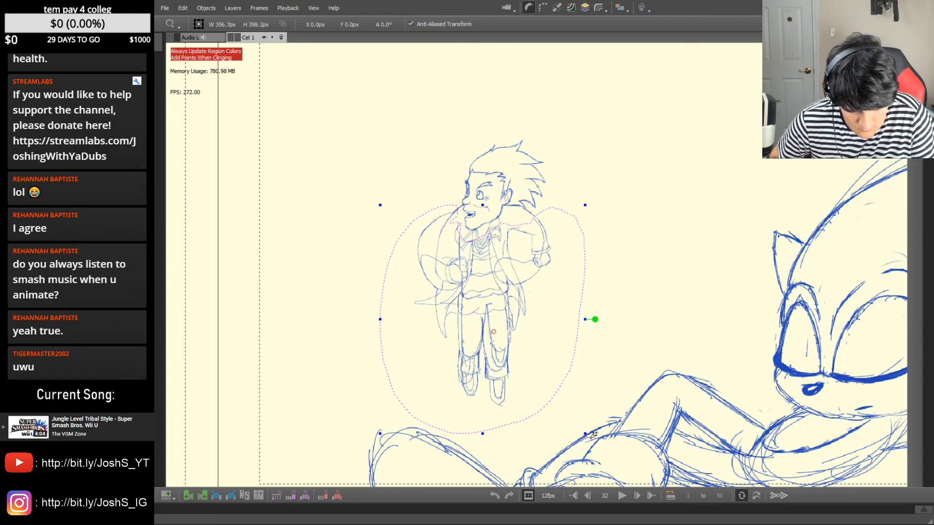
drag(518, 351, 517, 342)
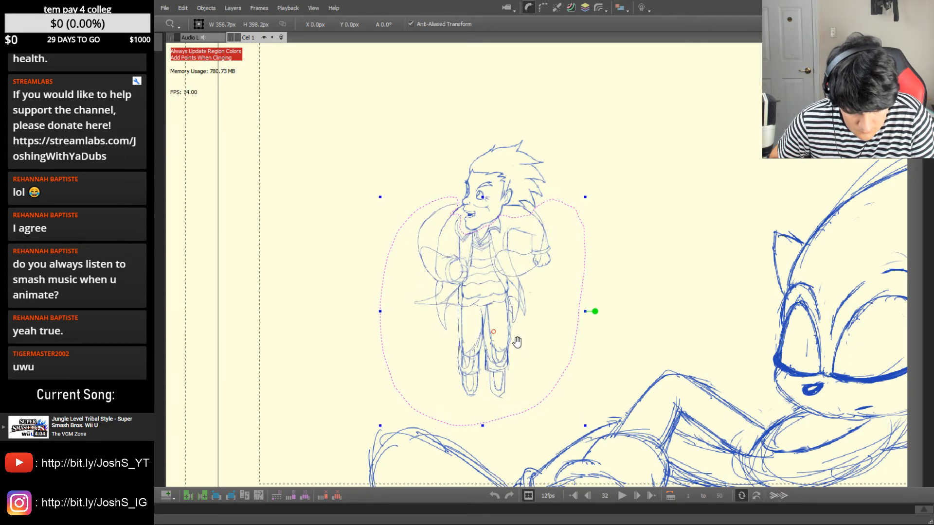
drag(380, 426, 384, 421)
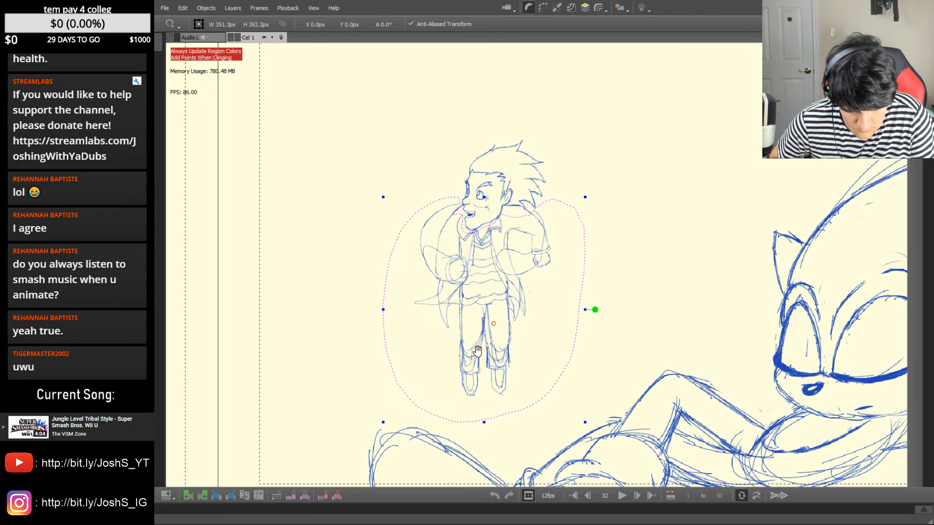
drag(479, 354, 481, 353)
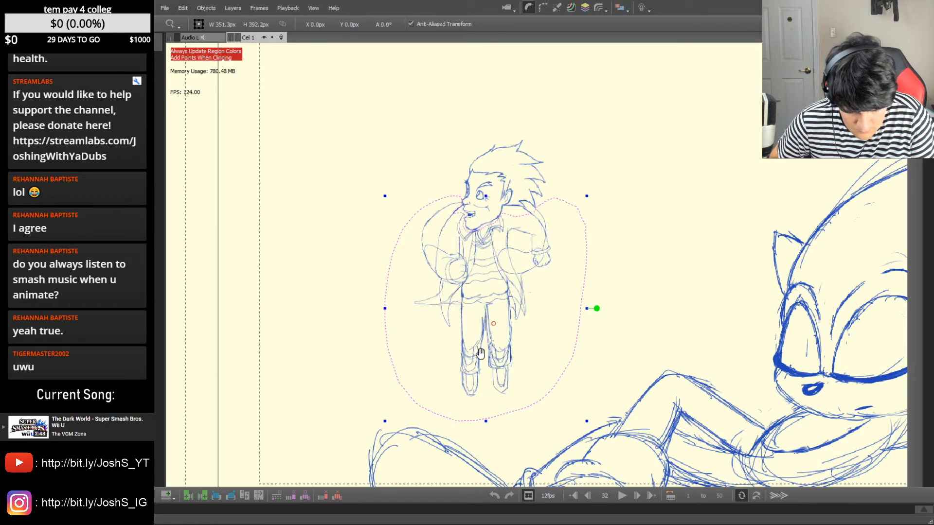
Nudge the pasted body slightly left and down to line it up with the body on frame 32
key(Left)
key(Left)
key(Left)
key(Left)
key(Left)
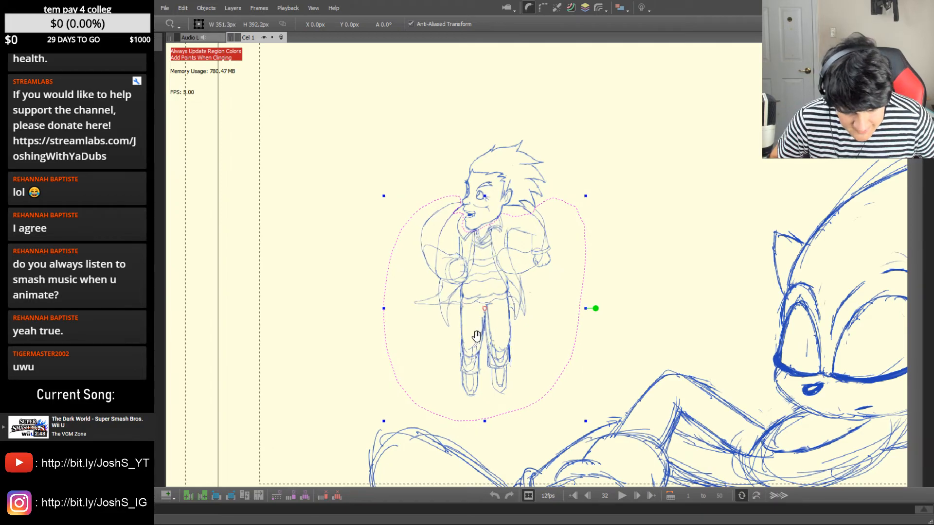
key(Down)
key(Down)
key(Down)
key(Up)
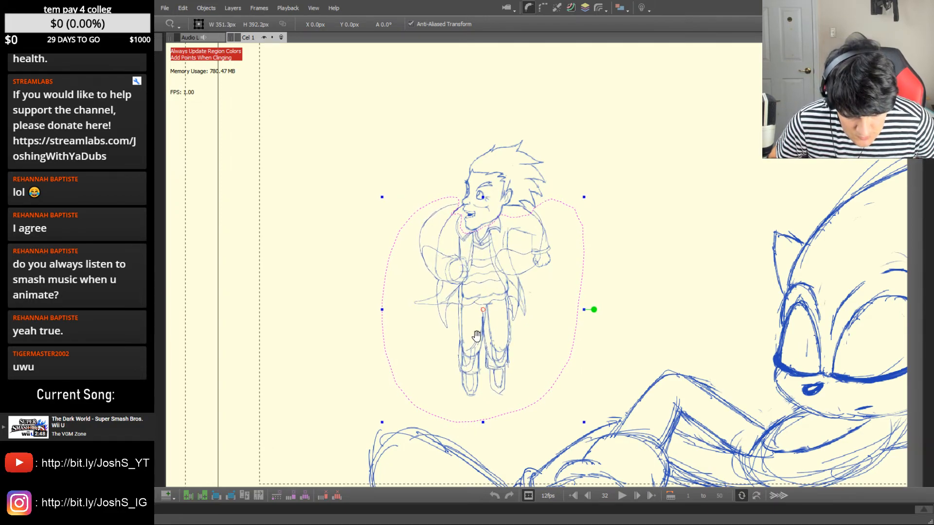
click(387, 426)
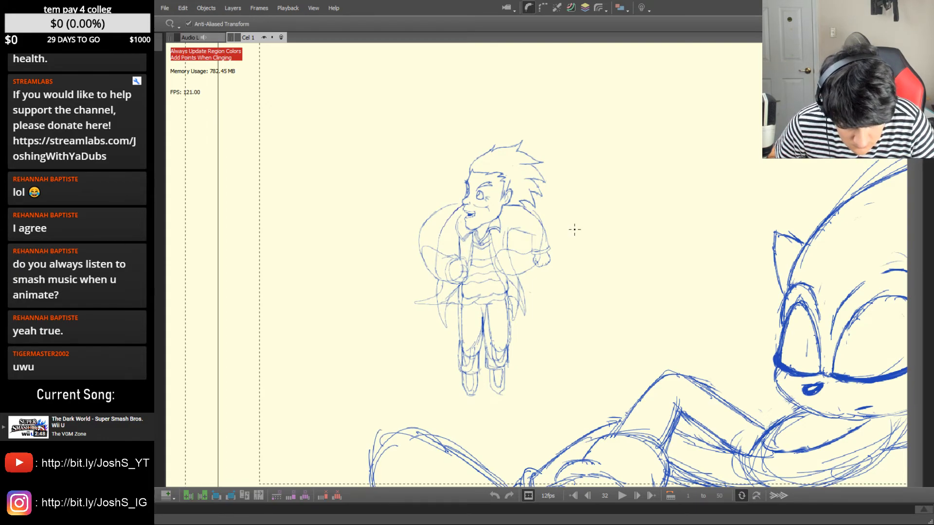
key(ctrl+z)
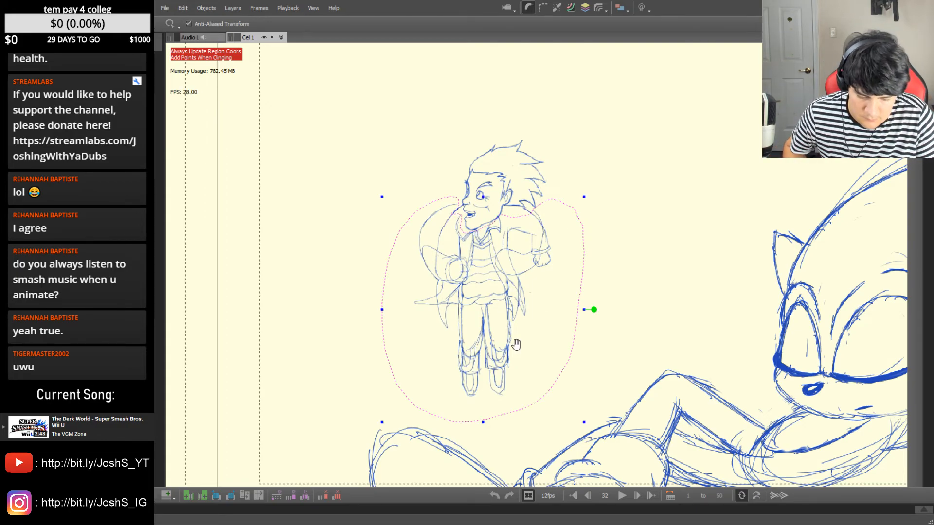
Shrink the pasted body to about 344 by 378 px, then lower it on frame 33 until its collar meets the head
drag(382, 423, 387, 416)
drag(461, 358, 458, 359)
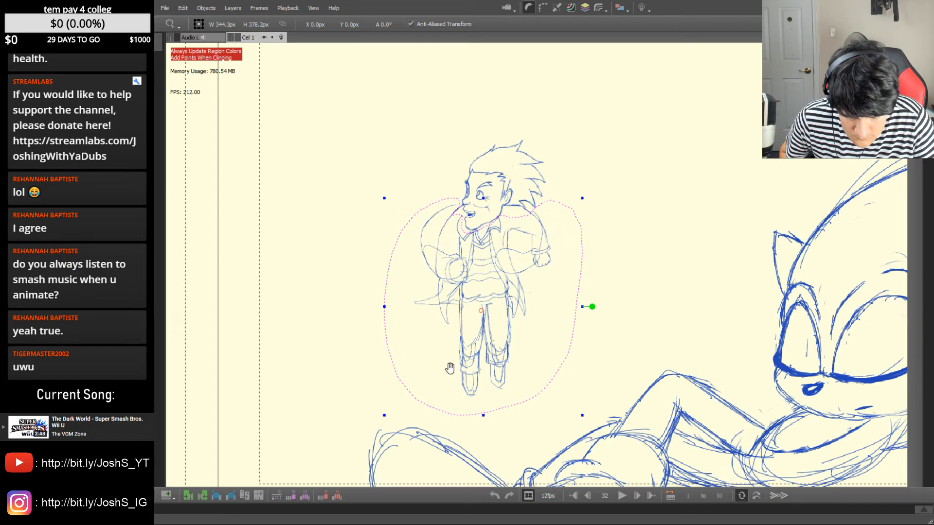
key(period)
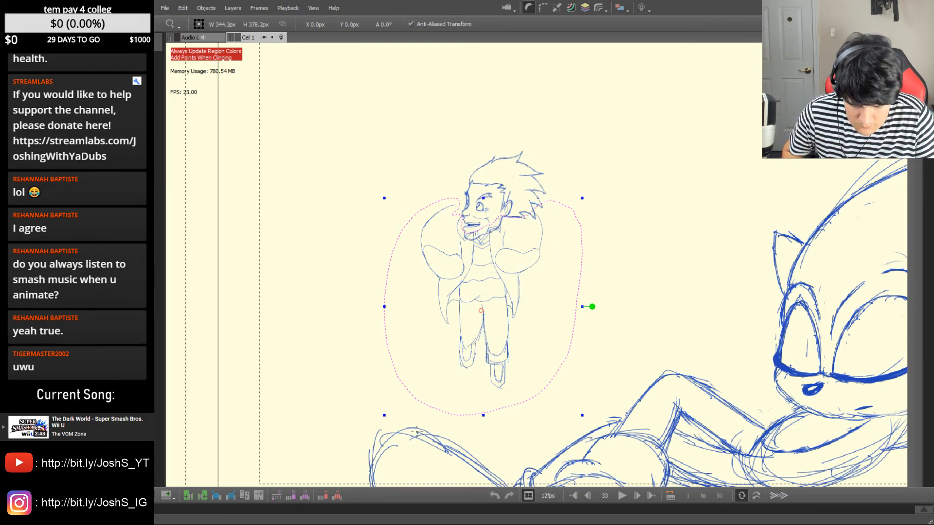
key(shift+Down)
key(Down)
key(Down)
key(Down)
key(Down)
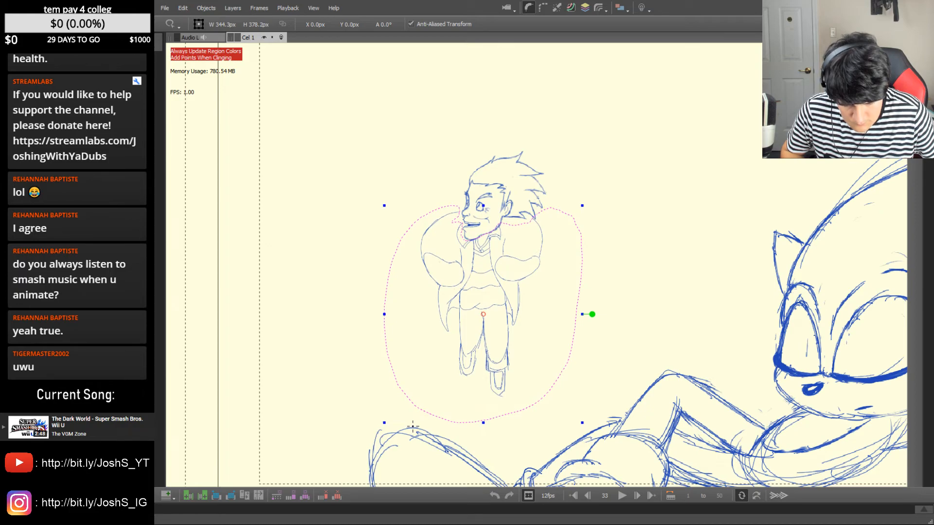
click(634, 281)
Step back and forth through the frames around 33 to check the new body against its neighbours
key(comma)
key(period)
key(comma)
key(period)
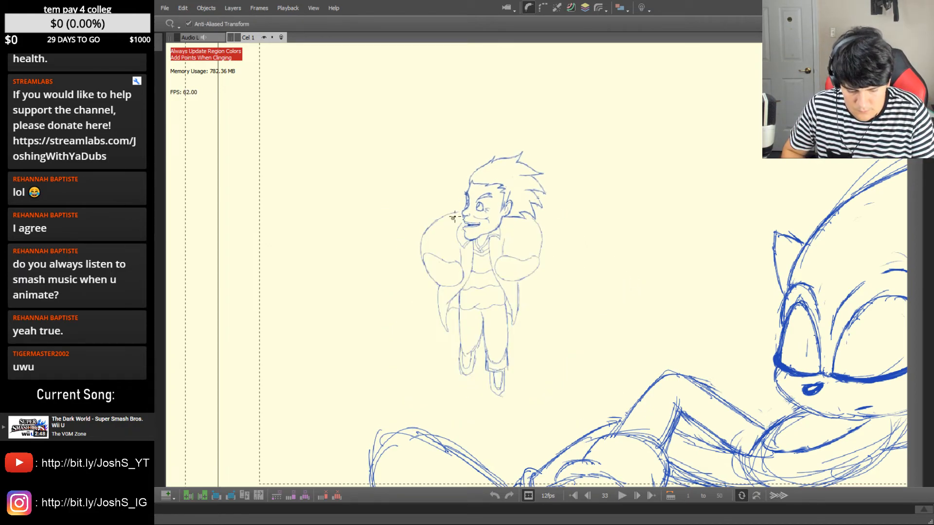
key(b)
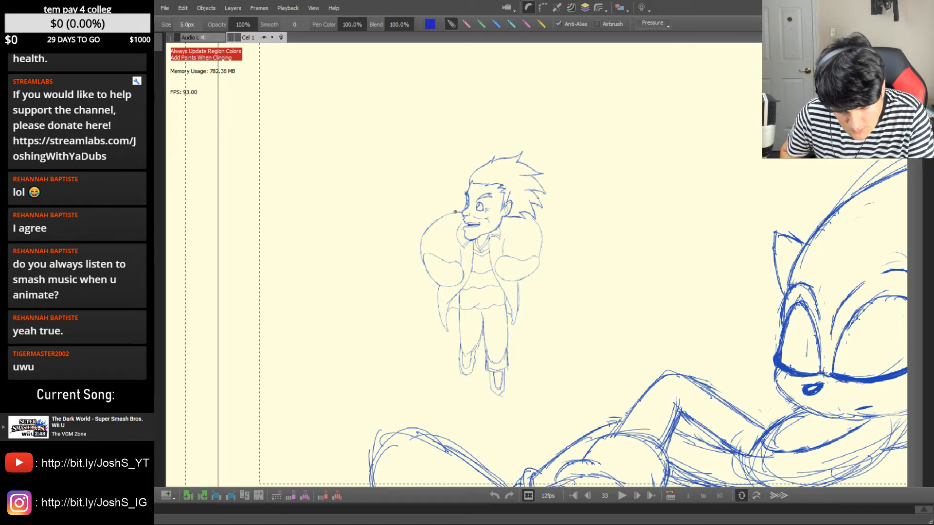
key(comma)
key(comma)
key(comma)
key(period)
key(period)
key(period)
key(period)
key(comma)
key(comma)
key(period)
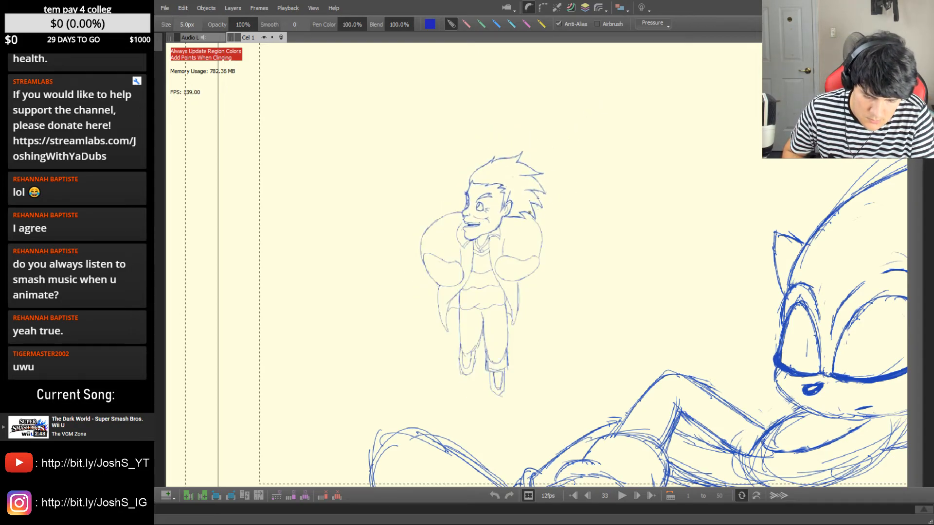
key(comma)
key(period)
key(period)
Lasso and copy the body below the head on frame 26
key(comma)
key(comma)
key(comma)
key(comma)
key(comma)
key(comma)
key(comma)
key(comma)
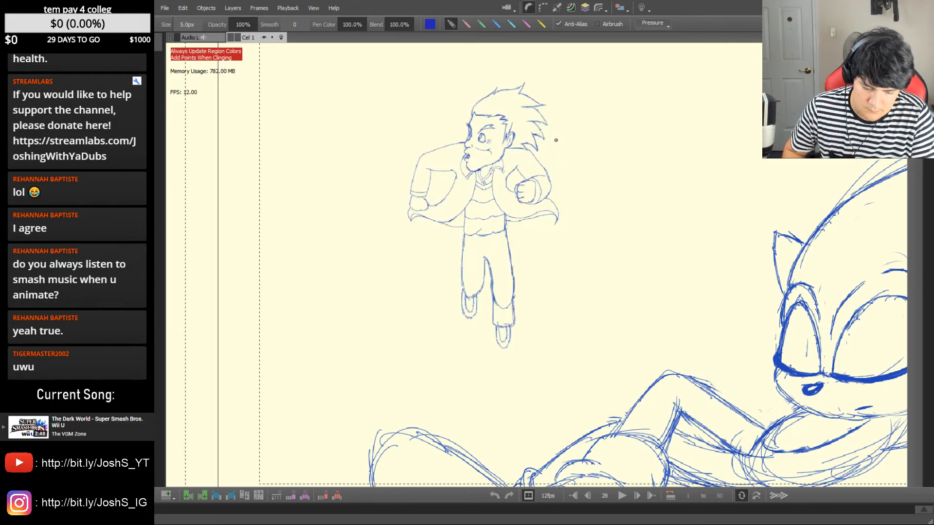
key(l)
mouse_move(468, 125)
mouse_down()
mouse_move(454, 154)
mouse_move(459, 162)
mouse_move(468, 146)
mouse_move(469, 171)
mouse_move(504, 160)
mouse_move(515, 146)
mouse_move(535, 149)
mouse_move(588, 231)
mouse_up()
mouse_move(321, 375)
mouse_down()
mouse_move(424, 105)
mouse_move(451, 108)
mouse_up()
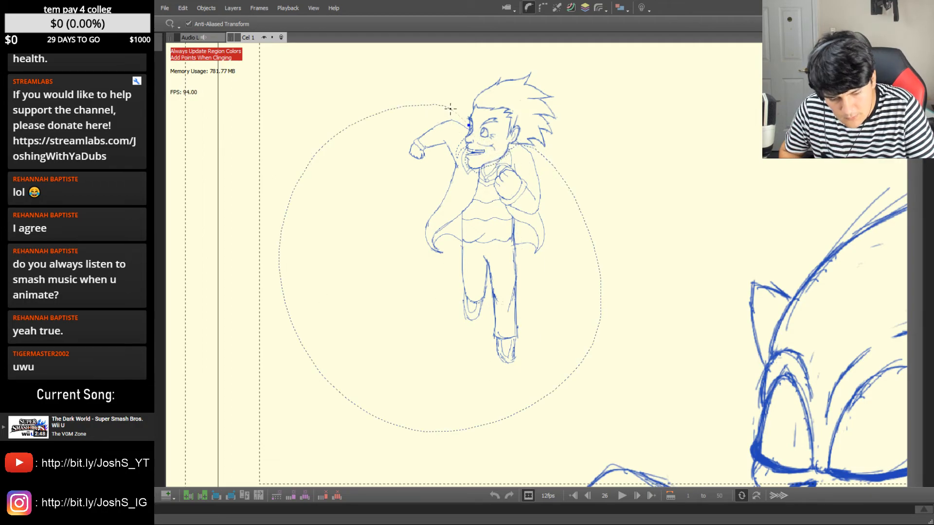
Paste the copied body and lower it over the drawing on frame 33 until its collar meets the head
key(Right)
key(Right)
key(Right)
key(Right)
key(Right)
key(Right)
key(Right)
key(Right)
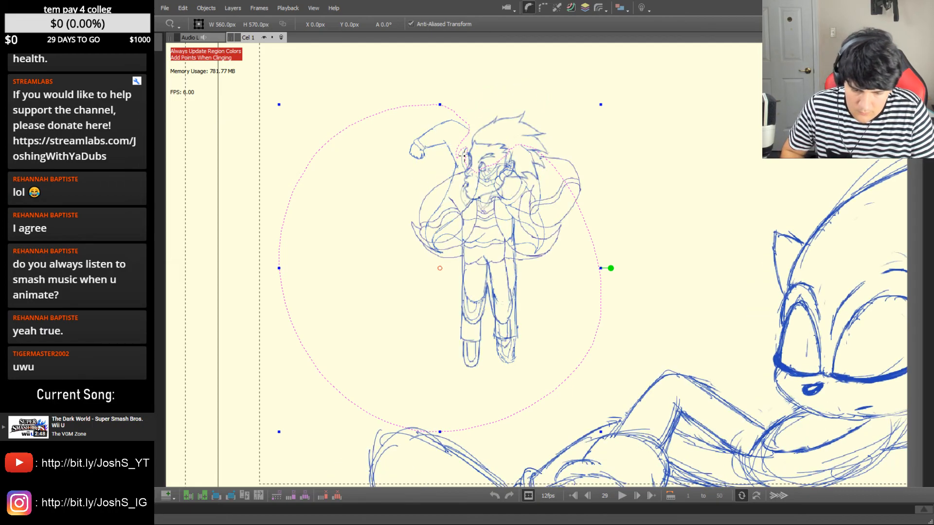
mouse_move(519, 281)
mouse_down()
mouse_move(516, 364)
mouse_move(503, 340)
mouse_up()
key(Left)
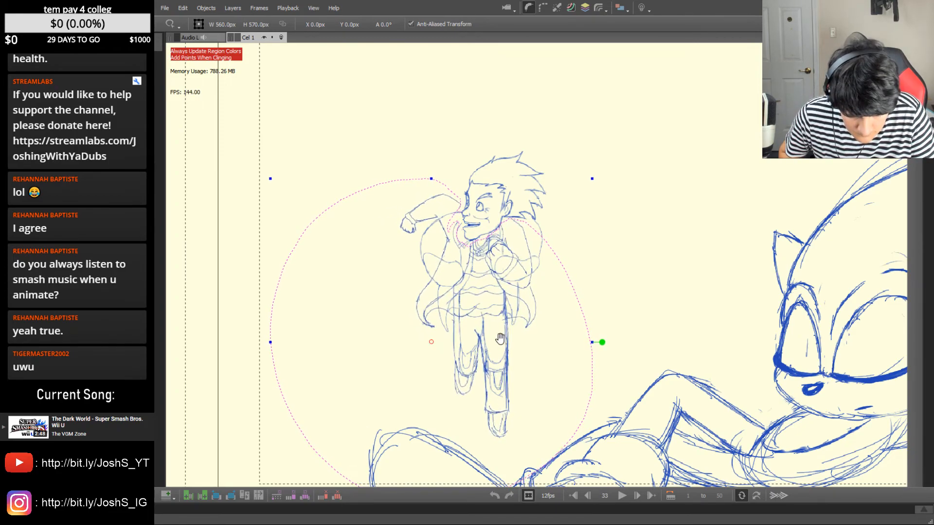
Scale the pasted body down to about 504 by 513 px to match the body size on frame 33
drag(270, 180, 285, 189)
drag(508, 314, 503, 305)
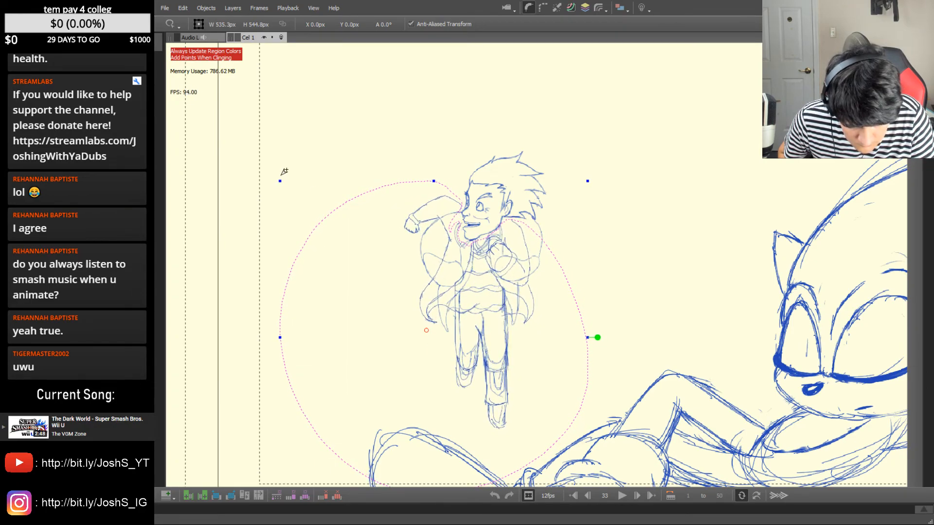
drag(279, 181, 285, 184)
drag(528, 278, 523, 267)
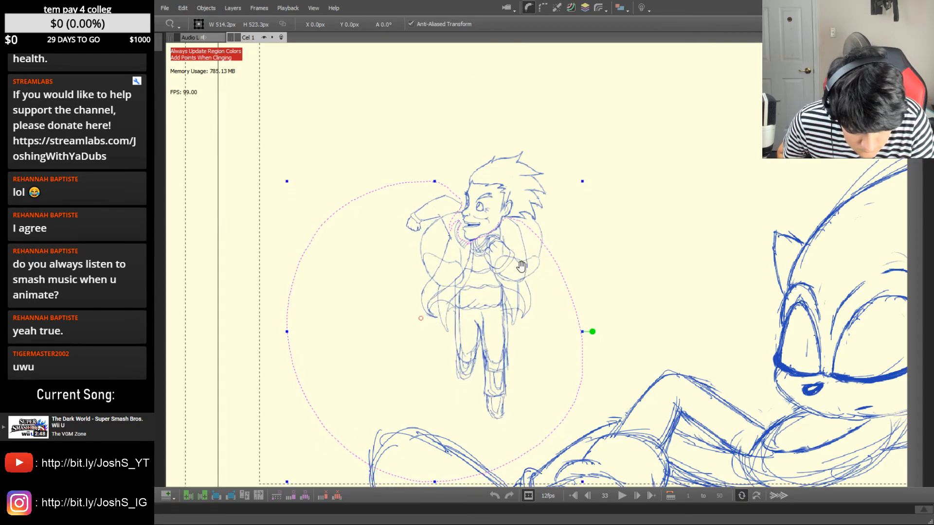
drag(286, 183, 291, 185)
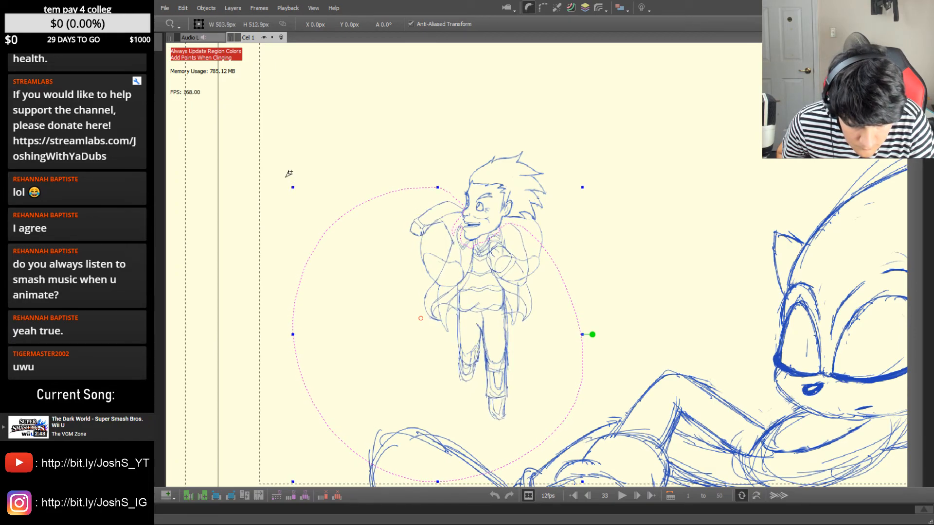
drag(519, 270, 520, 267)
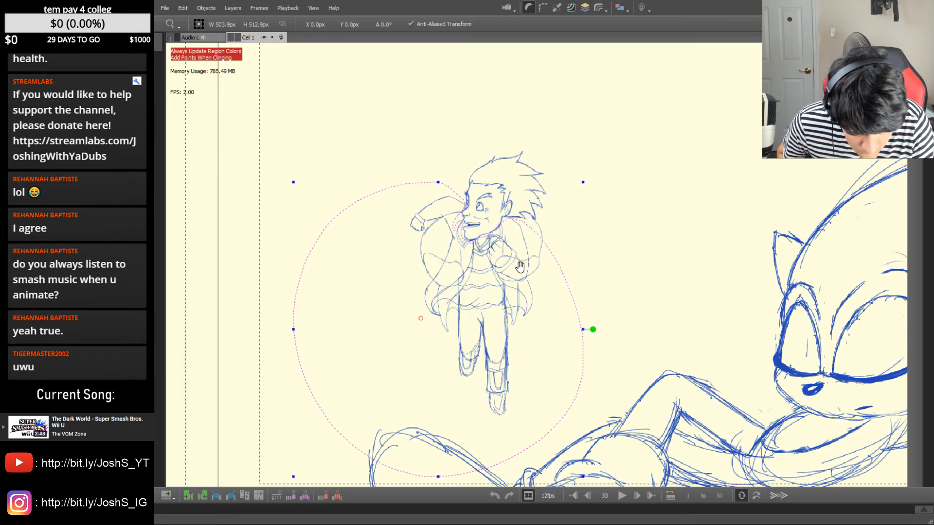
Lower the pasted body on frame 34 until its collar meets the head, and drop it there
key(Right)
key(Right)
key(Right)
key(Right)
key(Left)
key(Left)
key(Left)
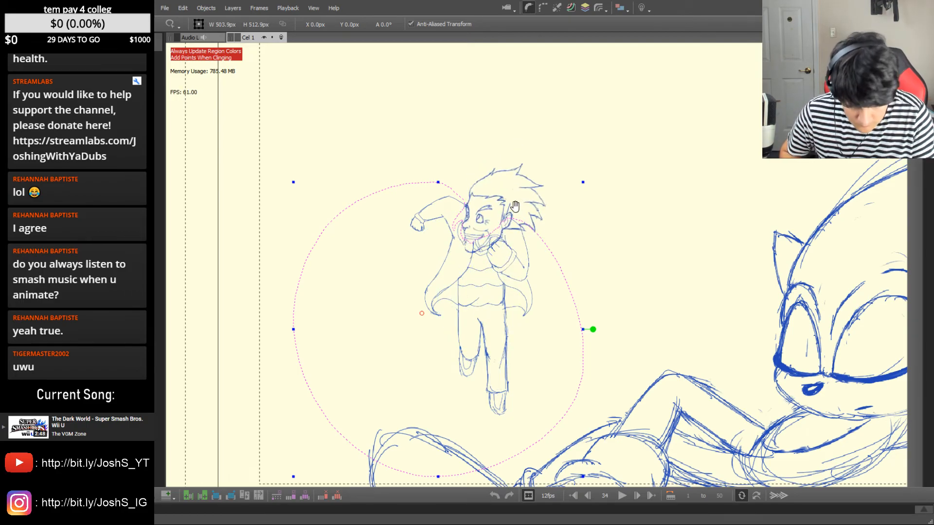
key(Down)
key(Down)
key(Down)
key(Down)
key(Up)
key(Up)
key(Up)
key(Down)
key(Down)
key(Down)
key(Up)
key(Up)
click(605, 338)
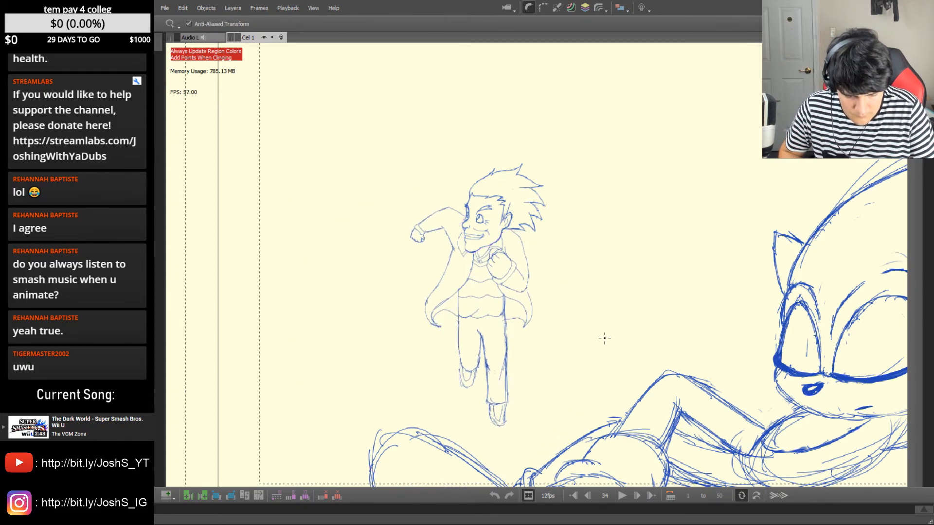
Flip between the frames from about 30 to 34 to check the new body's motion
key(Left)
key(Right)
key(Left)
key(Left)
key(Left)
key(Left)
key(Right)
key(Right)
key(Right)
key(Right)
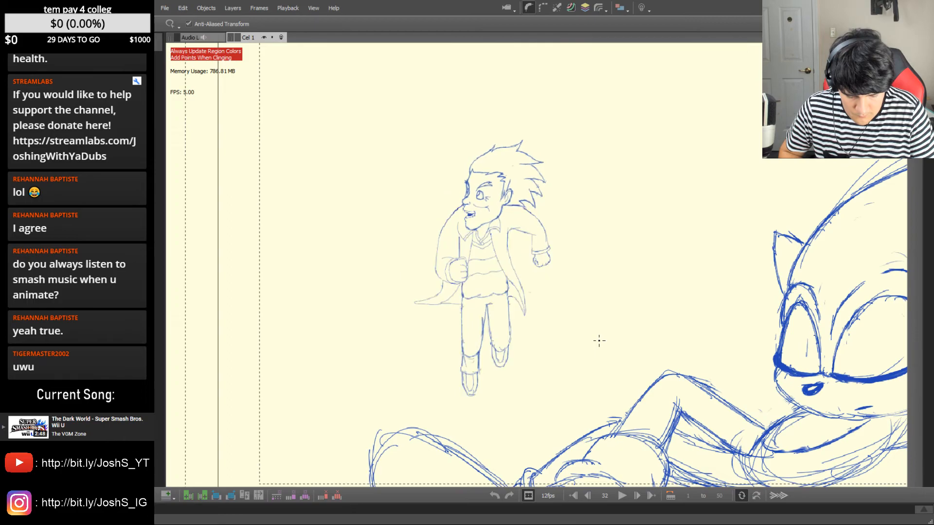
key(Left)
key(Right)
key(Right)
View the whole scene and step through the frames around 28 to 31 to check the character's run
scroll(573, 323, down, 3)
key(Left)
key(Left)
key(Left)
key(Left)
key(Left)
key(Left)
key(Left)
key(Left)
key(Left)
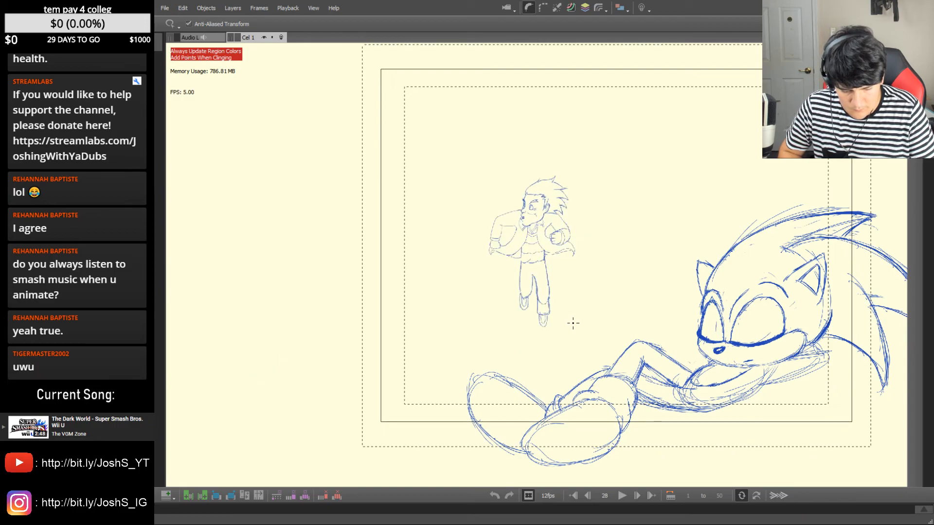
key(Right)
key(Right)
key(Right)
key(Left)
key(Left)
key(Left)
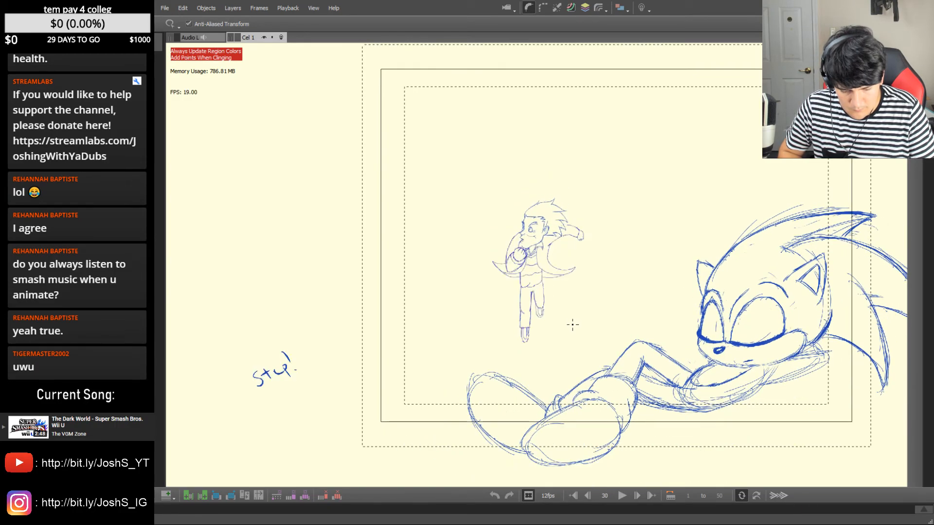
key(Right)
key(Right)
key(Right)
key(Right)
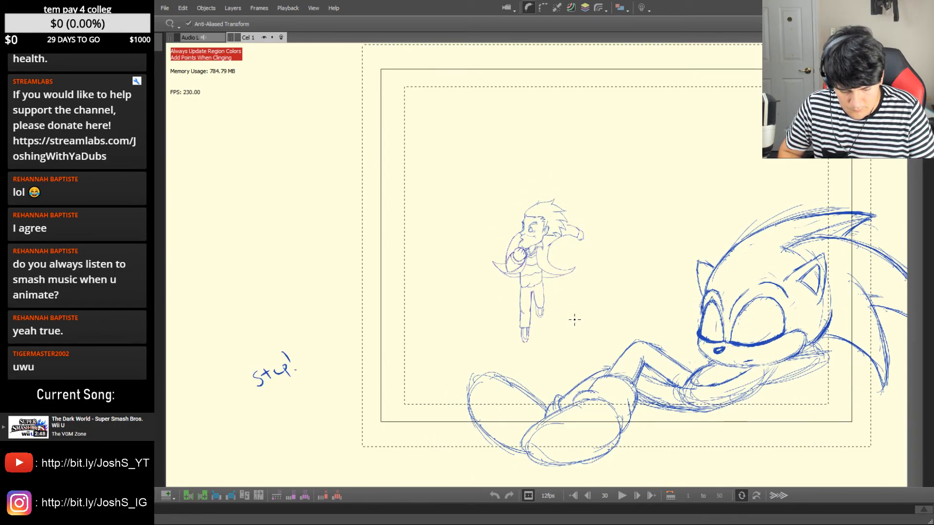
Lasso the whole character on frame 30 and compare its position with frames 29 and 31
mouse_move(600, 225)
mouse_down()
mouse_move(484, 221)
mouse_move(574, 325)
mouse_move(596, 304)
mouse_up()
drag(614, 259, 611, 248)
drag(465, 310, 595, 298)
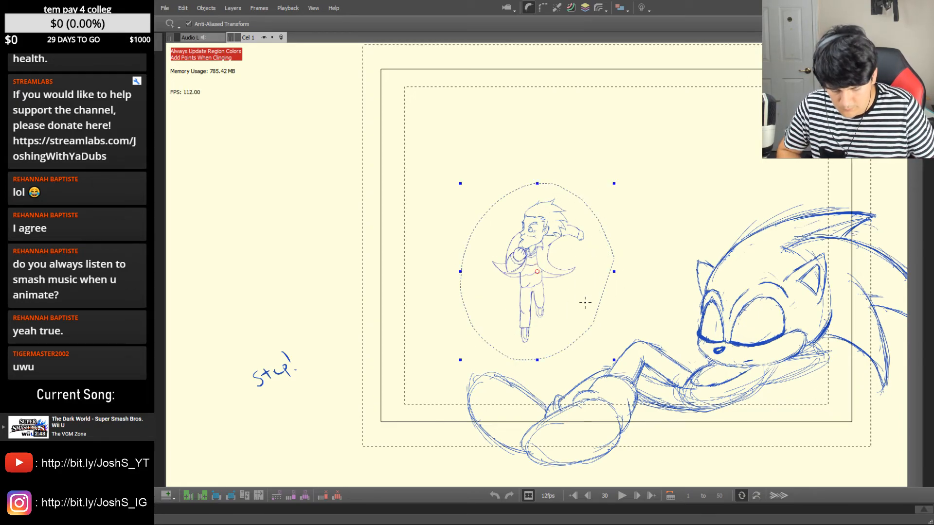
key(Left)
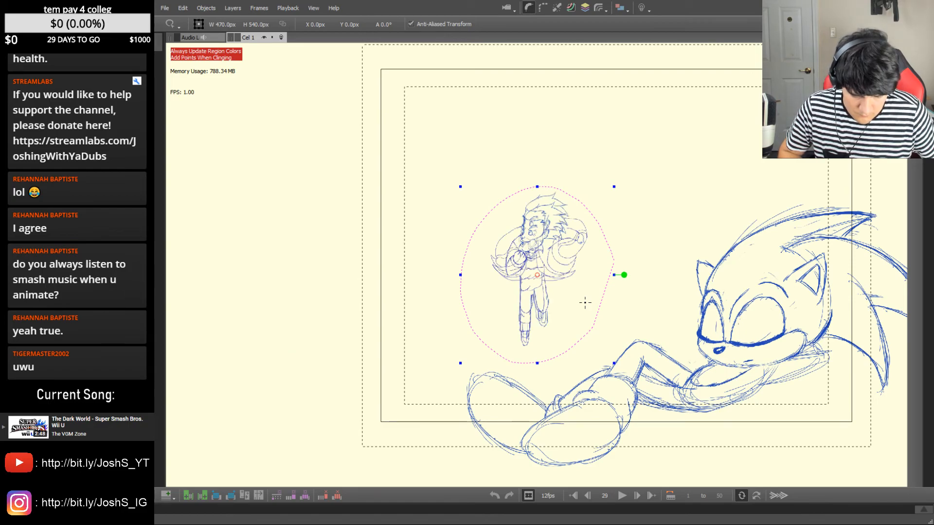
key(Right)
key(Right)
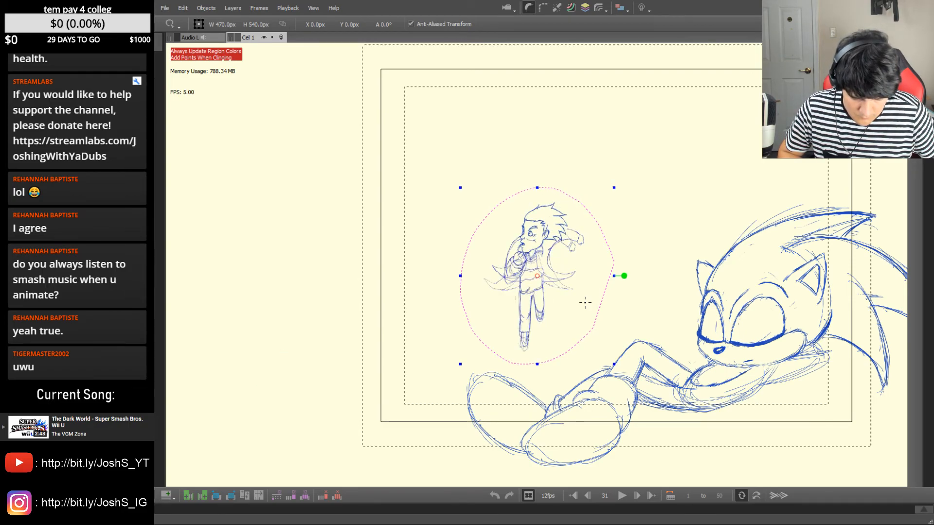
Nudge the lassoed character on frame 30 down and back up until its height fits between frames 29 and 31
key(Down)
key(Down)
key(Down)
key(Down)
key(Down)
key(Down)
key(Down)
key(Down)
key(Down)
key(Left)
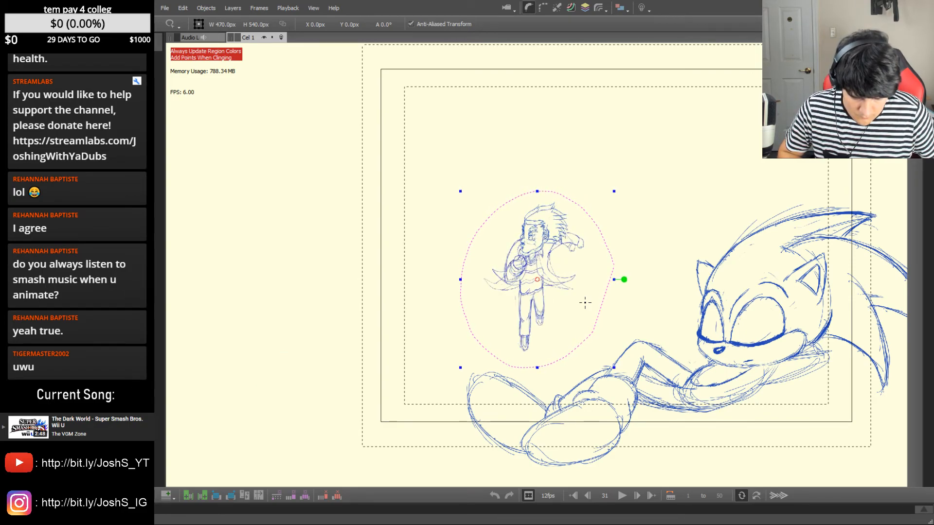
key(Down)
key(Left)
key(Up)
key(Up)
key(Up)
key(Up)
key(Up)
key(Up)
key(Up)
key(Up)
key(Up)
key(Up)
key(Up)
key(Up)
key(Up)
key(Up)
key(Up)
key(Down)
key(Down)
key(Down)
key(Down)
Flip between frames 29, 30 and 31 to check the repositioned character's vertical motion
key(comma)
key(period)
key(period)
key(comma)
key(comma)
key(comma)
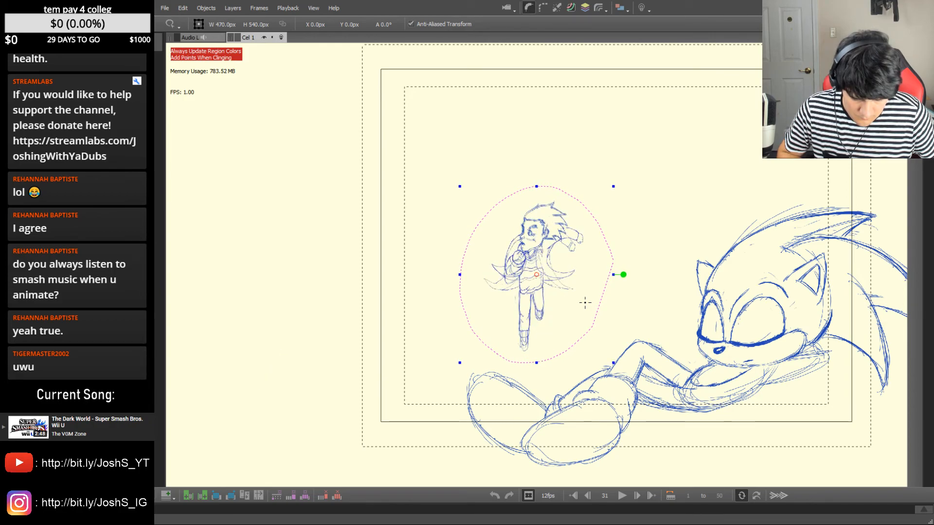
key(period)
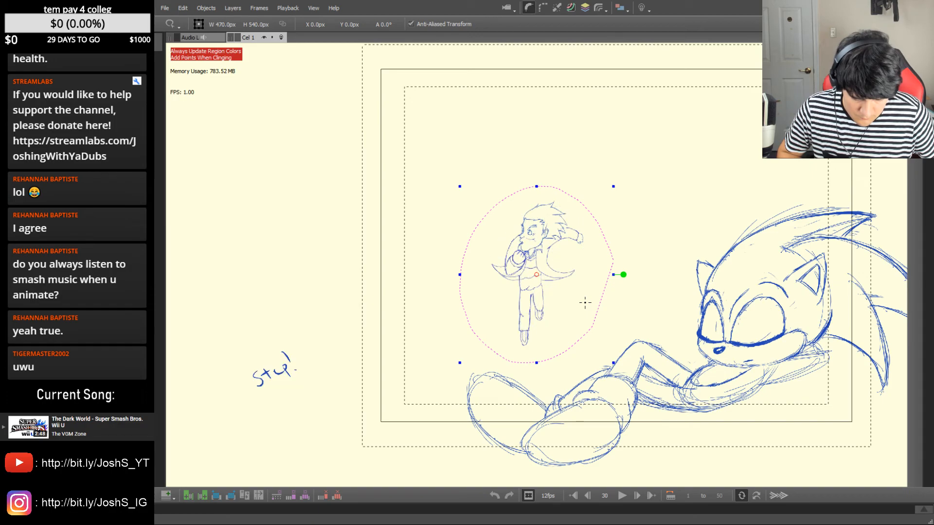
key(comma)
key(comma)
key(period)
key(comma)
key(comma)
key(period)
key(period)
key(comma)
key(period)
key(period)
key(comma)
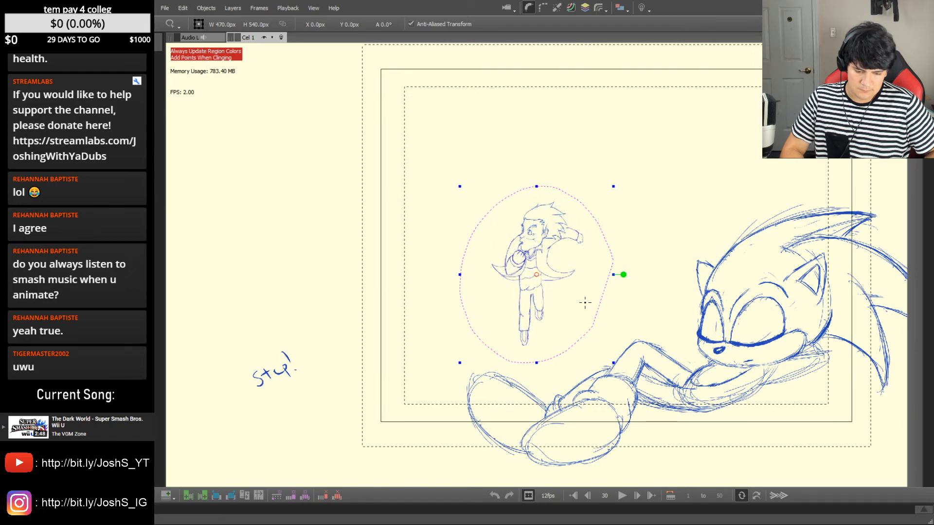
key(Right)
key(Right)
key(Left)
key(Left)
key(Right)
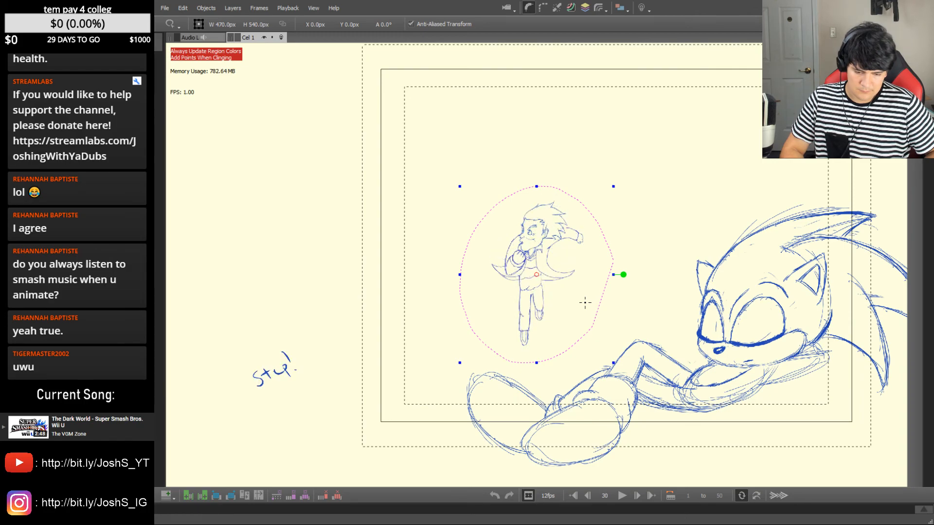
Drop the selection and flip back and forth through frames 27 to 35 to examine the run's overall flow
click(671, 310)
key(Right)
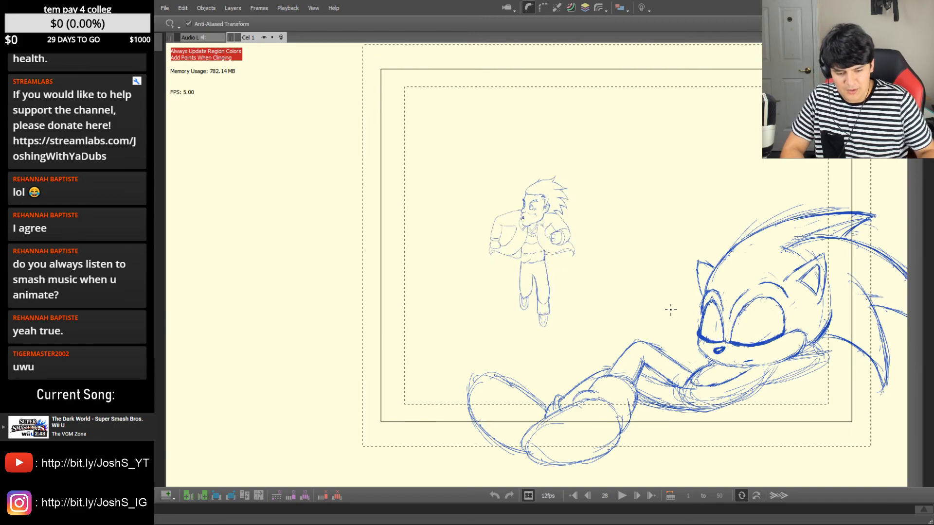
key(Right)
key(Left)
key(Left)
key(Left)
key(Left)
key(Right)
key(Right)
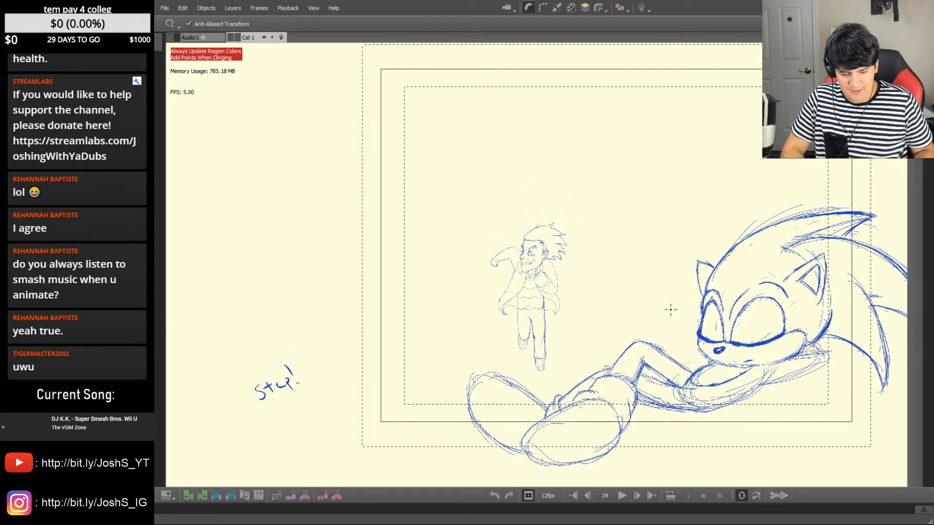
key(Left)
key(Right)
key(Left)
key(Left)
key(Left)
key(Left)
key(Left)
key(Right)
key(Right)
key(Right)
key(Right)
key(Right)
key(Right)
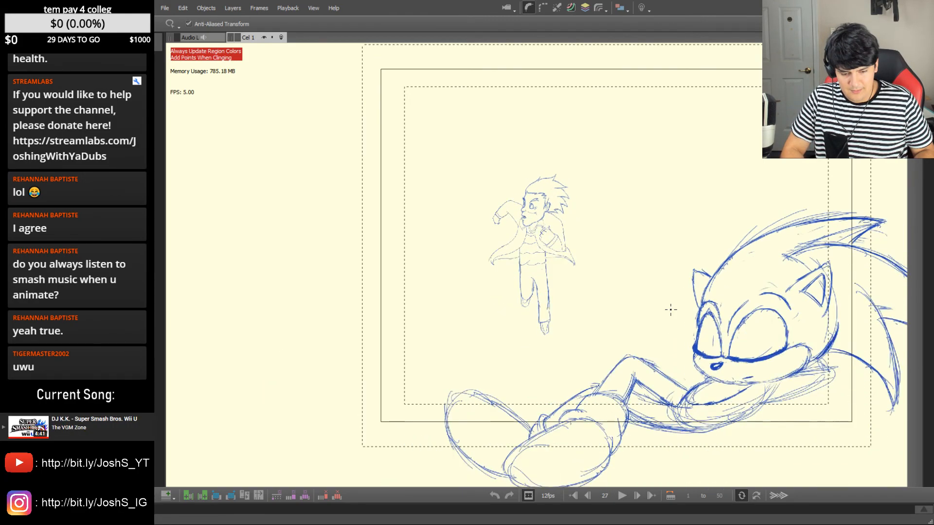
key(Right)
key(Right)
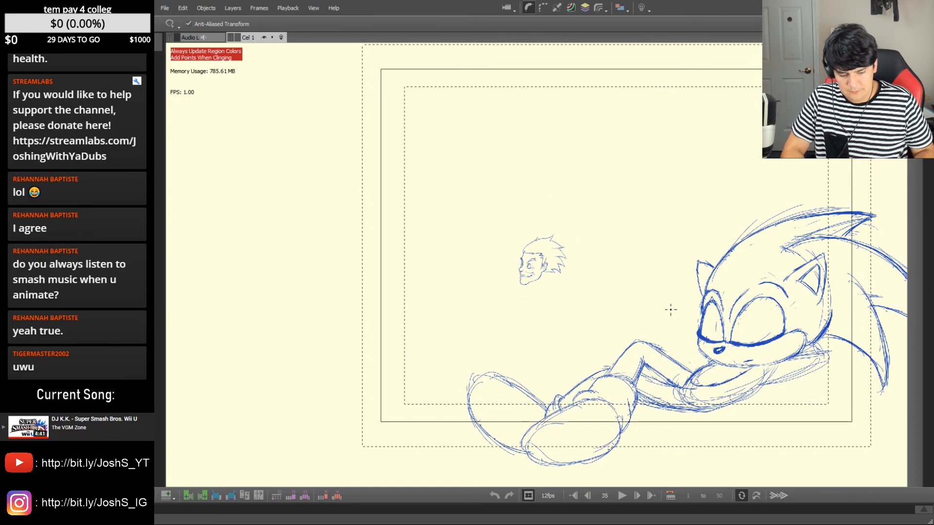
Step back to around frame 21 and briefly play the animation to review the run
key(Left)
key(Left)
key(Left)
key(Left)
key(Left)
key(Left)
key(Left)
key(Left)
key(Left)
key(Left)
key(Left)
key(Left)
key(Left)
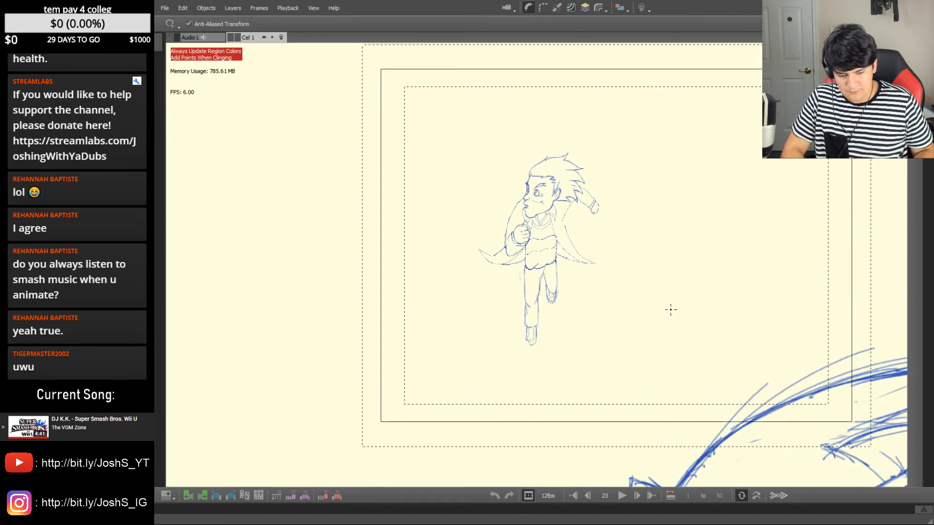
key(Left)
key(Left)
click(622, 496)
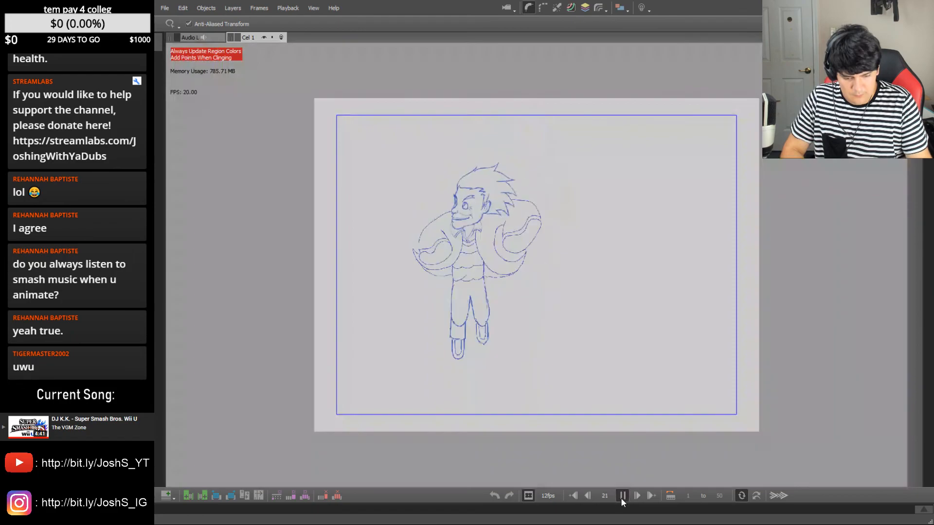
click(622, 496)
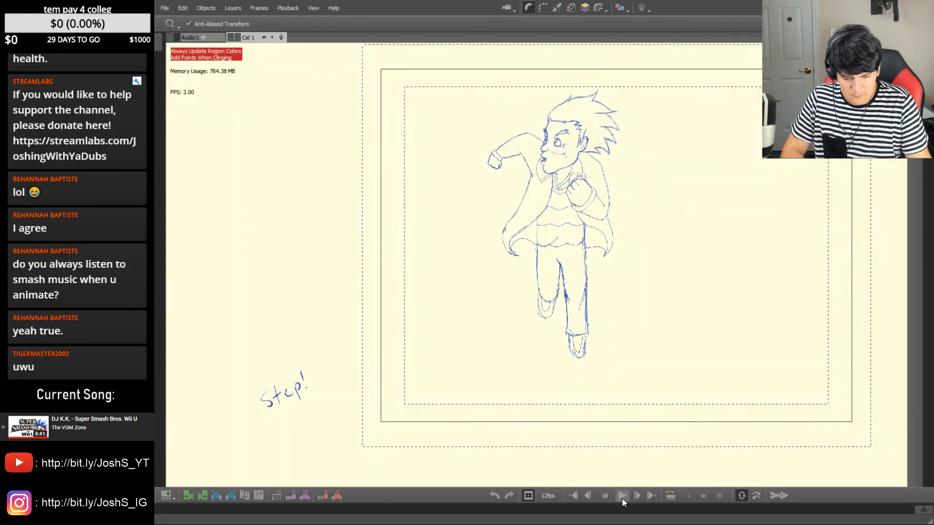
Step forward to frame 34 and flip between frames 30 and 34 to examine the character's height on frame 33
key(Right)
key(Right)
key(Right)
key(Right)
key(Right)
key(Right)
key(Right)
key(Right)
key(Right)
key(Right)
key(Right)
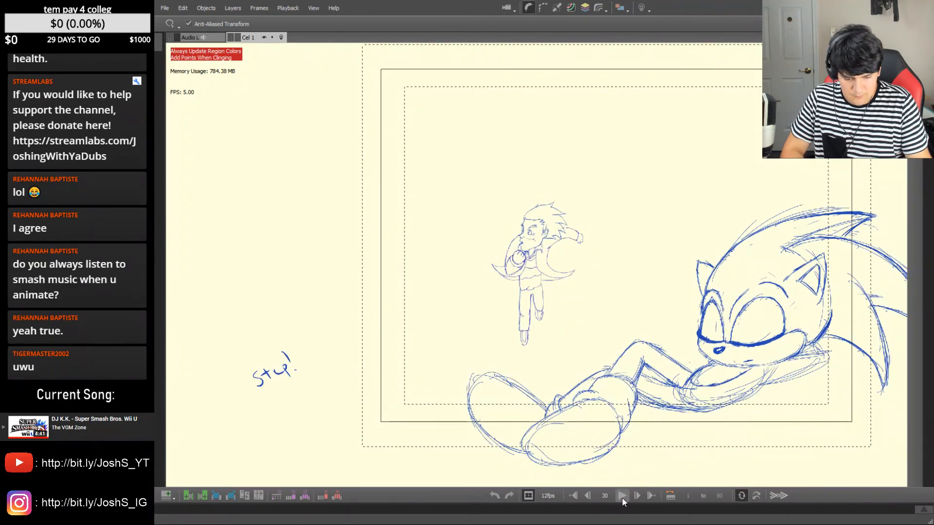
key(Right)
key(Right)
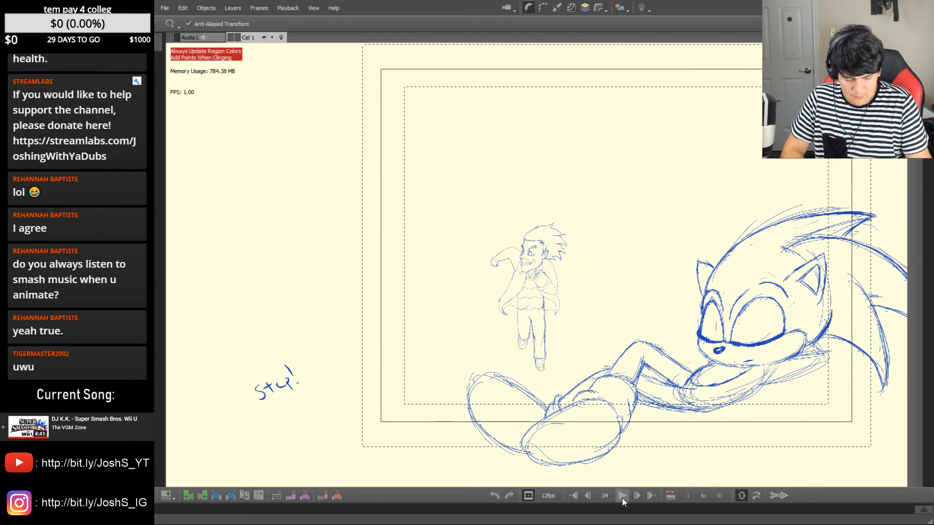
key(Left)
key(Left)
key(Left)
key(Left)
key(Left)
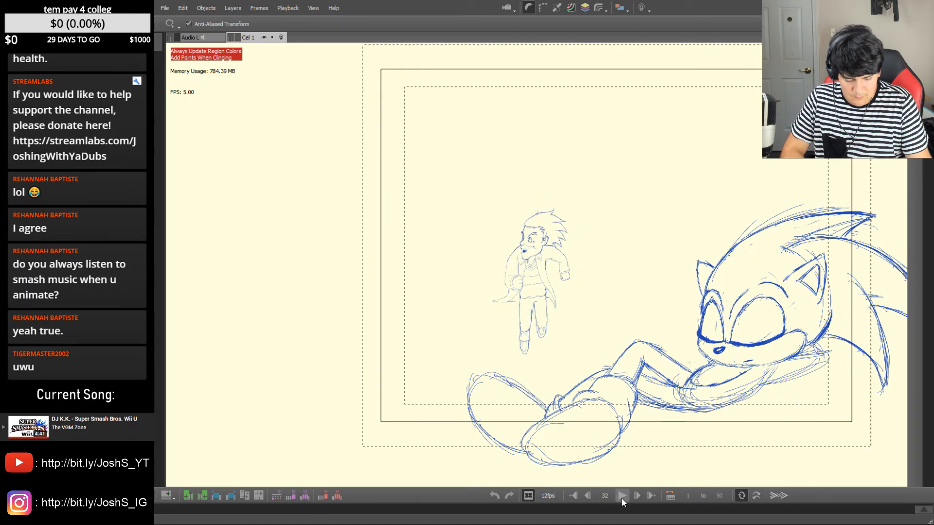
key(Right)
key(Right)
key(Right)
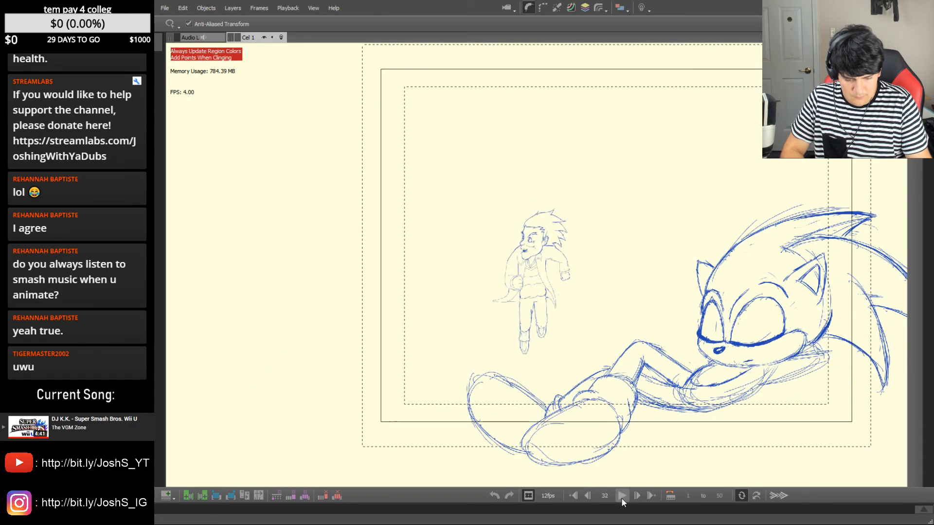
key(Right)
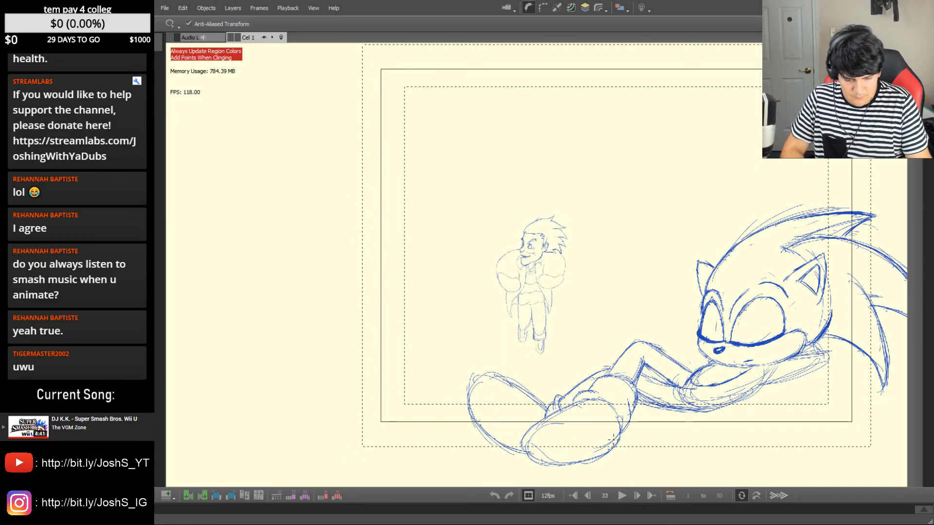
Lasso the whole character on frame 33, lower it slightly to fit between frames 32 and 34, and drop it there
mouse_move(567, 209)
mouse_down()
mouse_move(475, 244)
mouse_move(523, 362)
mouse_move(584, 233)
mouse_up()
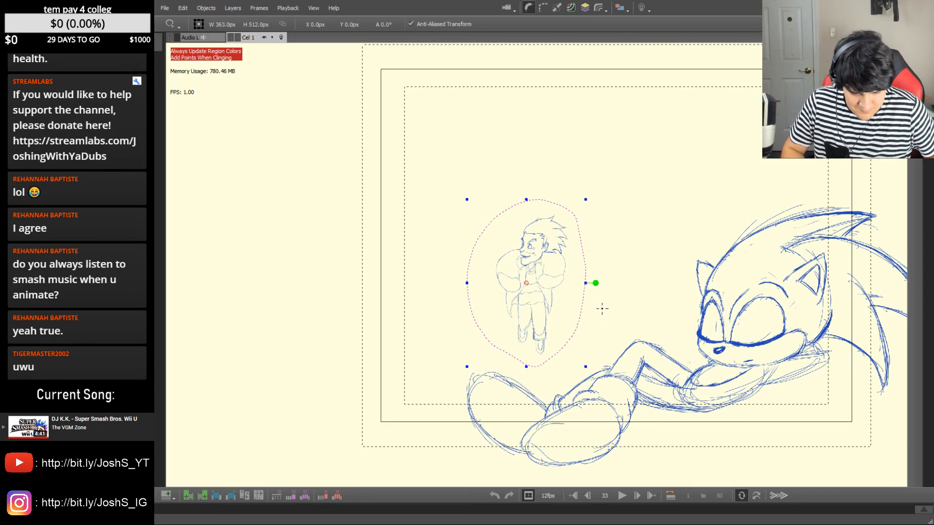
key(Left)
key(Left)
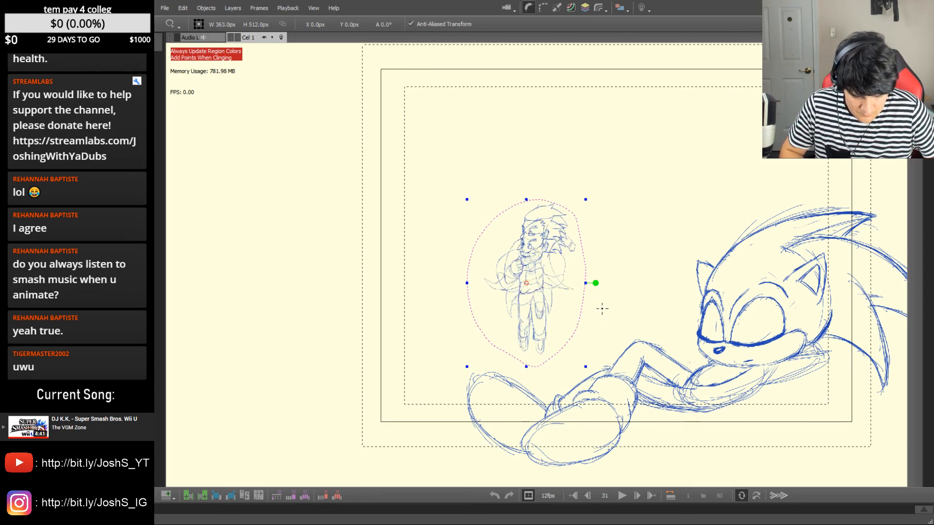
key(Right)
key(Right)
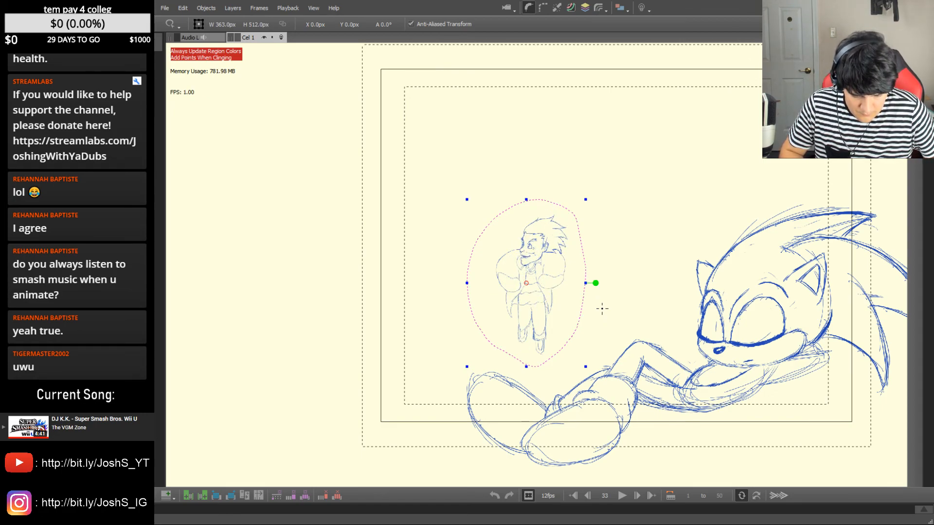
key(Left)
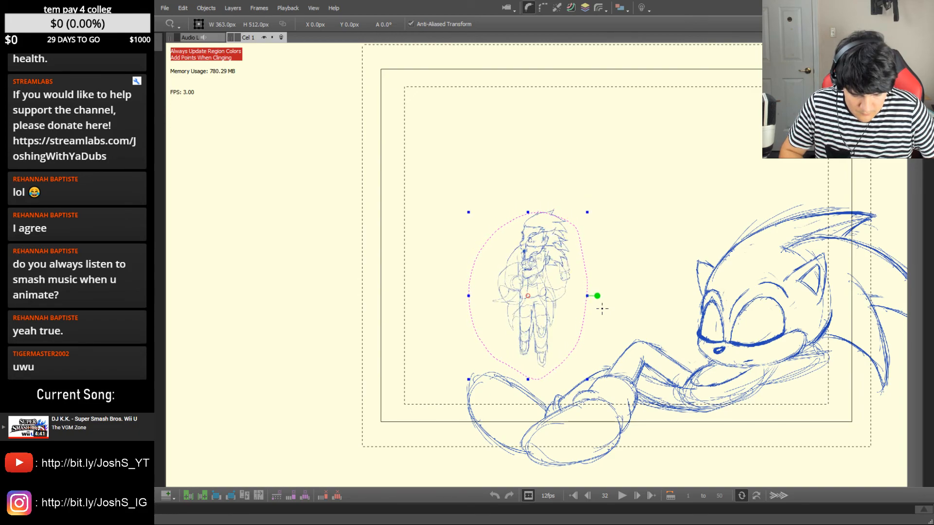
key(Right)
key(Right)
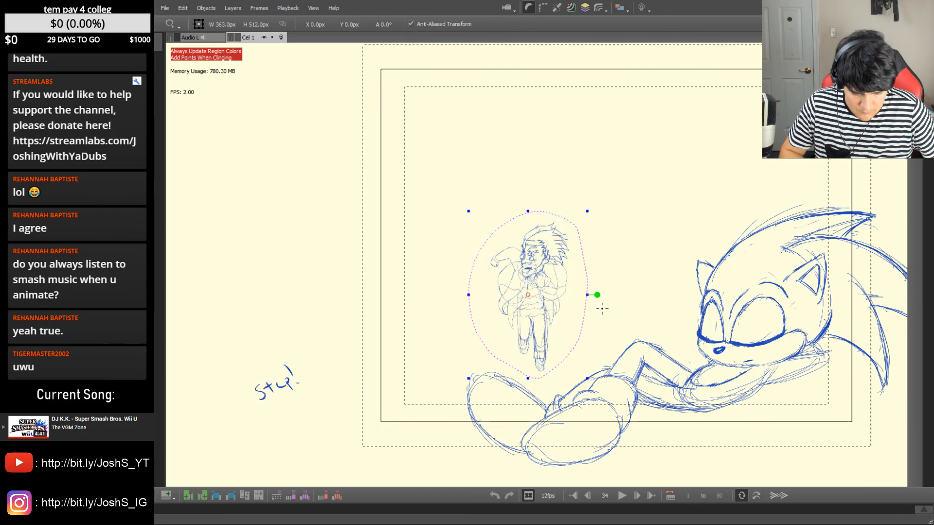
key(Left)
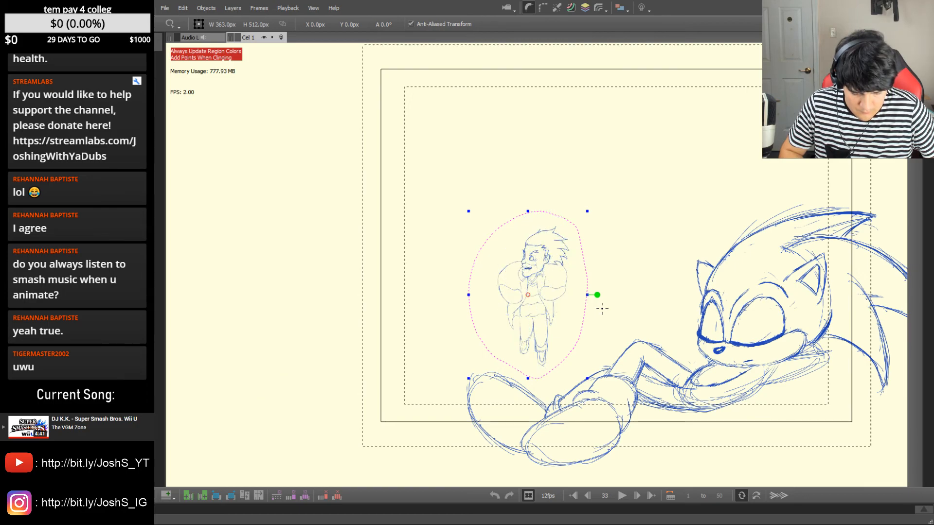
click(642, 308)
Check the neighbouring frames, then lasso the whole character on frame 34 and nudge it down slightly
key(Left)
key(Left)
key(Right)
key(Right)
key(Right)
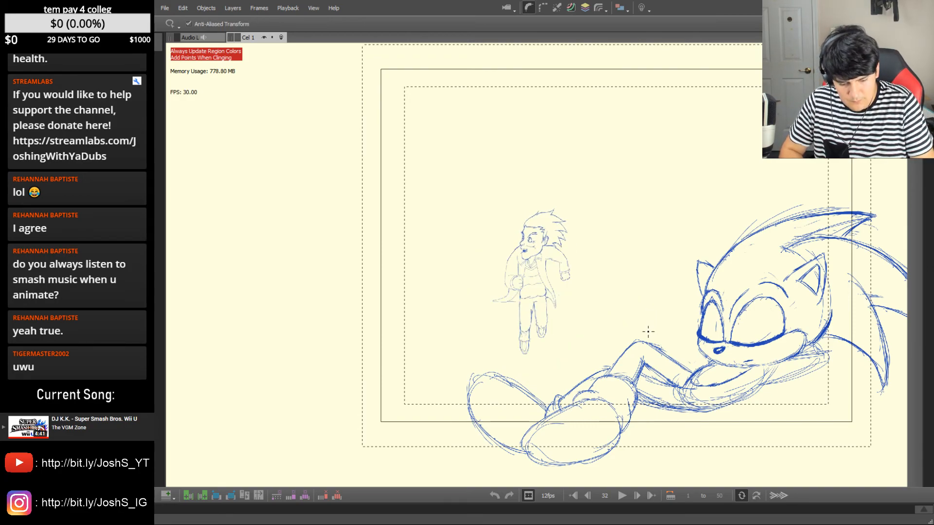
key(Left)
key(Right)
mouse_move(513, 213)
mouse_down()
mouse_move(469, 314)
mouse_move(490, 357)
mouse_up()
drag(546, 379, 576, 238)
key(Down)
key(Down)
key(Down)
Compare the lowered character on frame 34 with its neighbouring frames, drop the selection and step back through the run
key(Left)
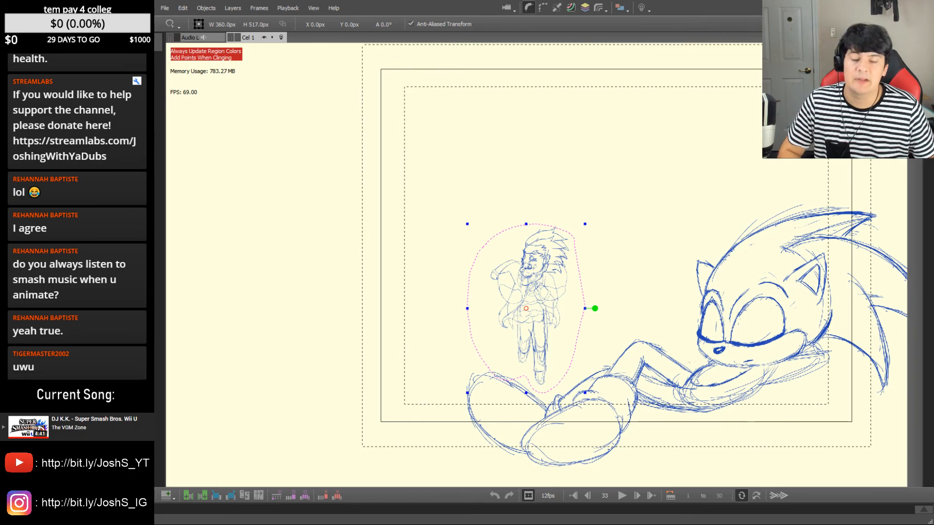
key(Right)
key(Right)
key(Left)
key(Right)
key(Right)
key(Left)
key(Left)
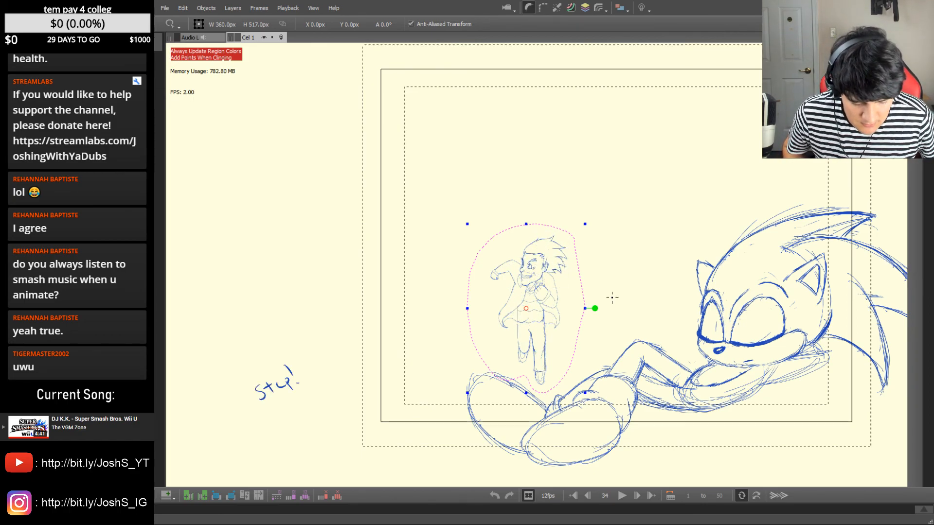
click(644, 256)
key(Left)
key(Left)
key(Left)
key(Left)
key(Left)
key(Left)
key(Left)
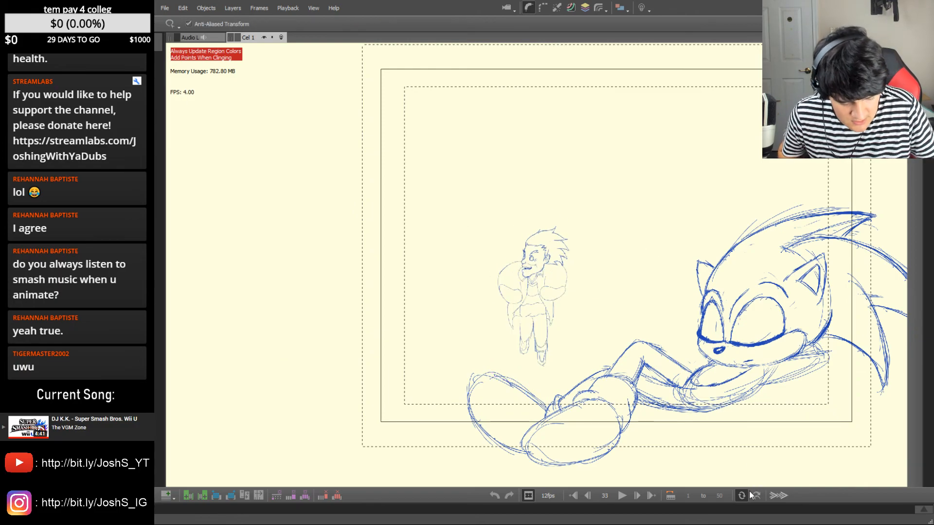
Step through the run to frame 35 and flip between frames 33 to 35 to compare the character's height
key(Right)
key(Right)
key(Right)
key(Right)
key(Right)
key(Right)
key(Right)
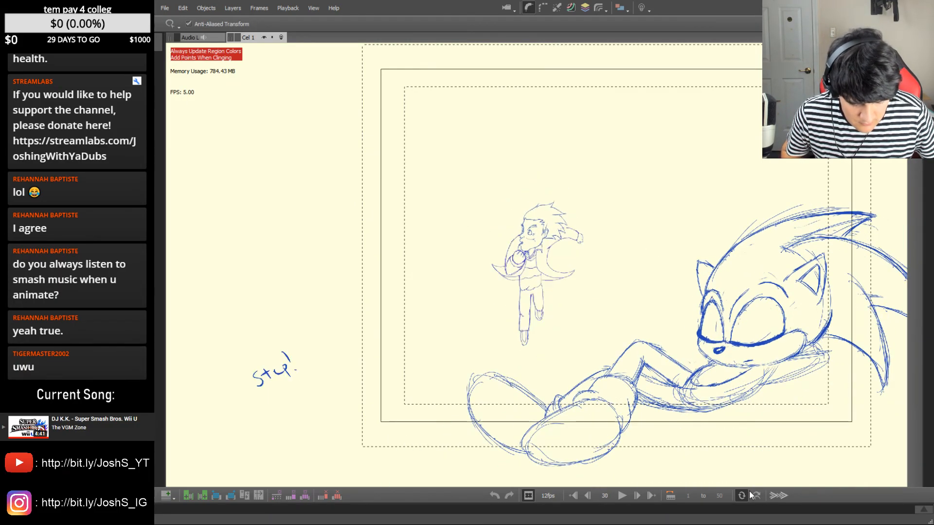
key(Right)
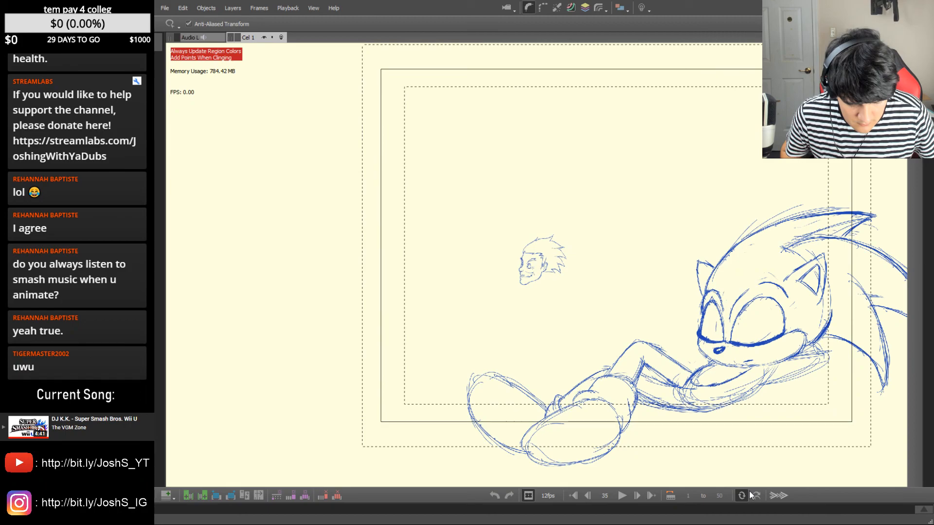
key(Left)
key(Right)
key(Left)
key(Left)
key(Right)
Lasso the whole character on frame 34 and nudge it slightly sideways, comparing it with frame 33
drag(578, 247, 514, 226)
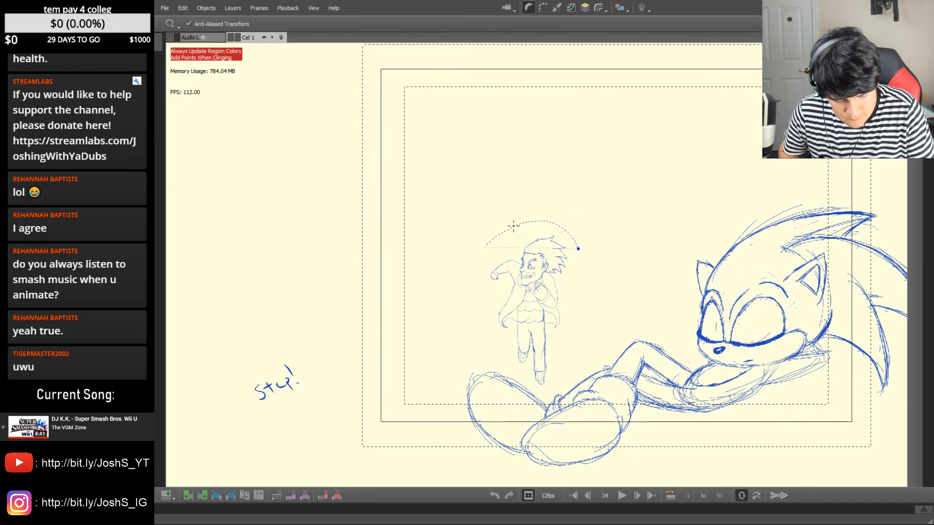
mouse_move(493, 344)
mouse_down()
mouse_move(530, 386)
mouse_move(583, 292)
mouse_up()
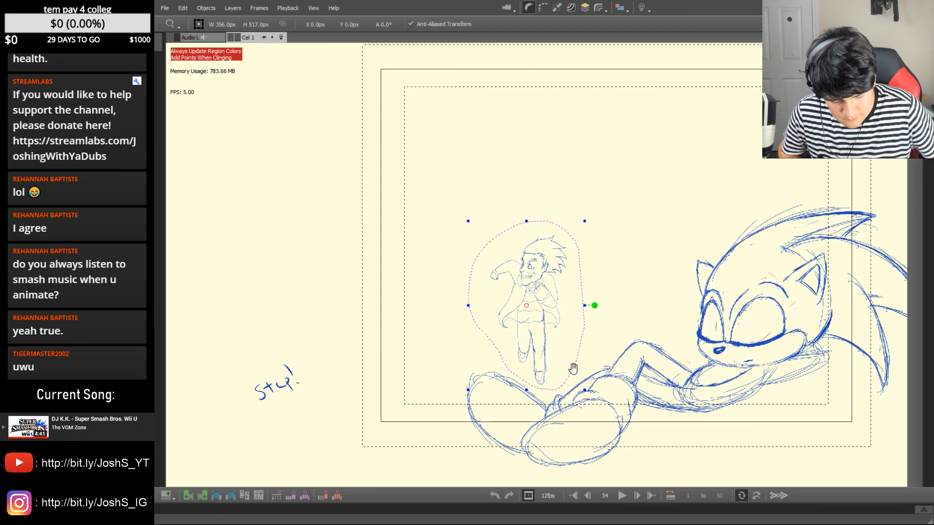
key(Left)
key(Right)
key(Right)
key(comma)
key(period)
key(Left)
key(Left)
key(Left)
key(Left)
key(Left)
key(comma)
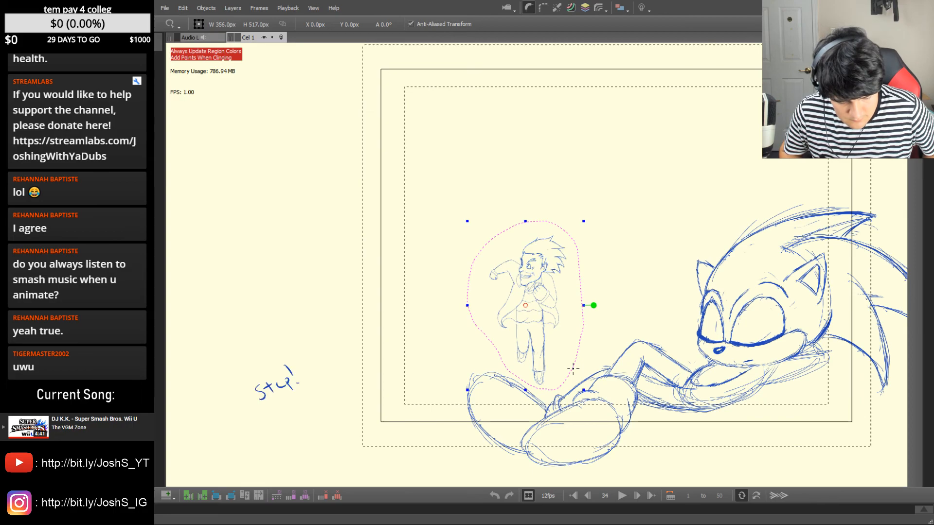
key(comma)
Try raising the selected frame 34 character while it overlays frame 33
key(Up)
key(Up)
key(Up)
key(Up)
key(Up)
key(Up)
key(Up)
key(Up)
key(Up)
key(Up)
key(Up)
key(Up)
key(Up)
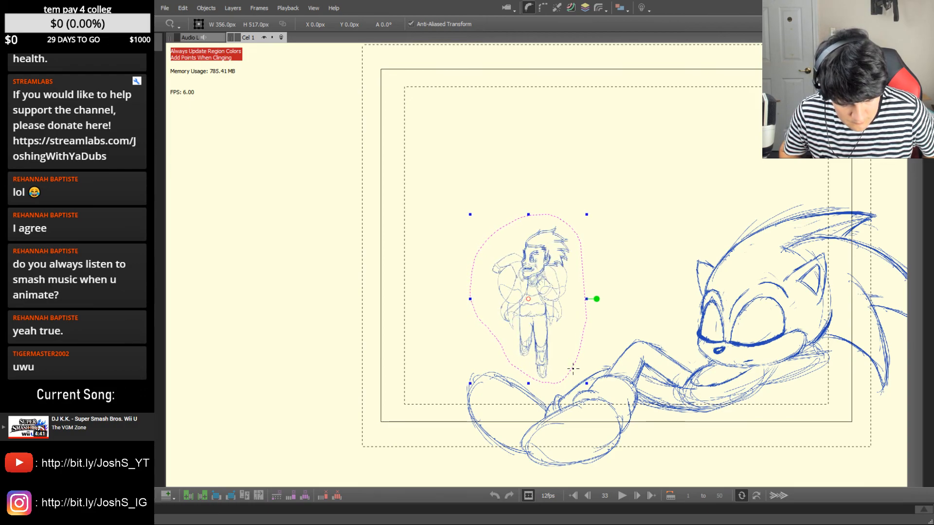
key(Up)
key(Up)
key(Up)
key(Up)
key(Up)
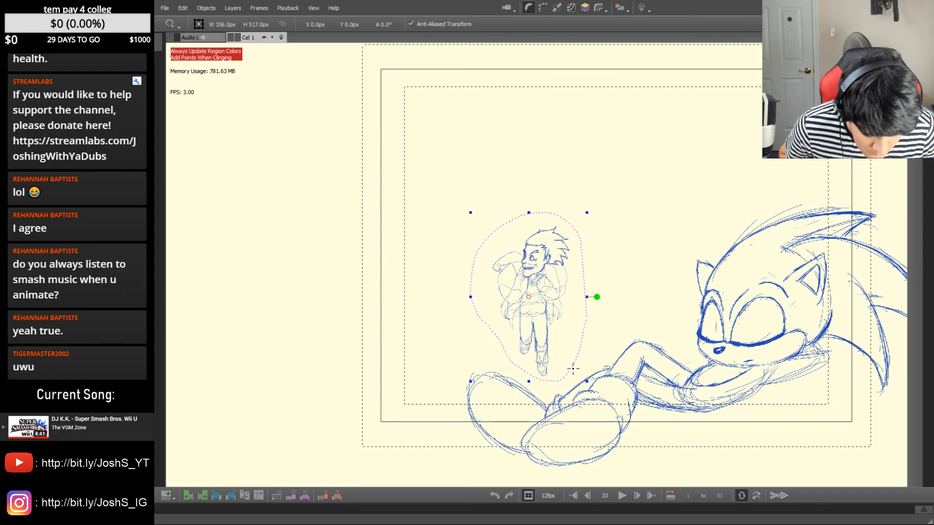
Lower the selected frame 34 character to just below its original height and check it against the neighbouring frames
key(Down)
key(Down)
key(Down)
key(Down)
key(Down)
key(Down)
key(Down)
key(Down)
key(Down)
key(Down)
key(Down)
key(Down)
key(Down)
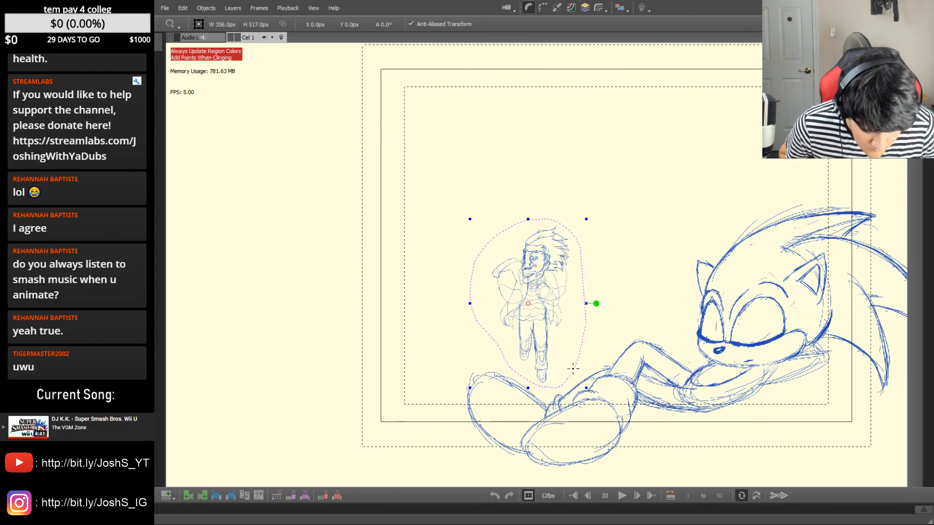
key(Down)
key(Down)
key(Down)
key(Down)
key(Down)
key(Down)
key(Down)
key(period)
key(period)
key(comma)
key(comma)
key(comma)
key(period)
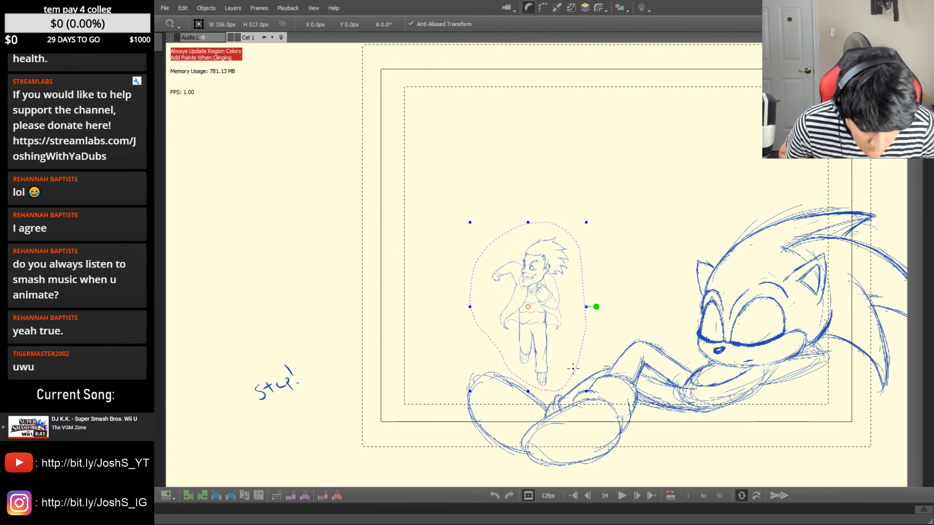
Step backward and forward through the run to examine the character's height across frames
key(comma)
key(comma)
key(comma)
key(comma)
key(comma)
key(comma)
key(comma)
key(comma)
key(comma)
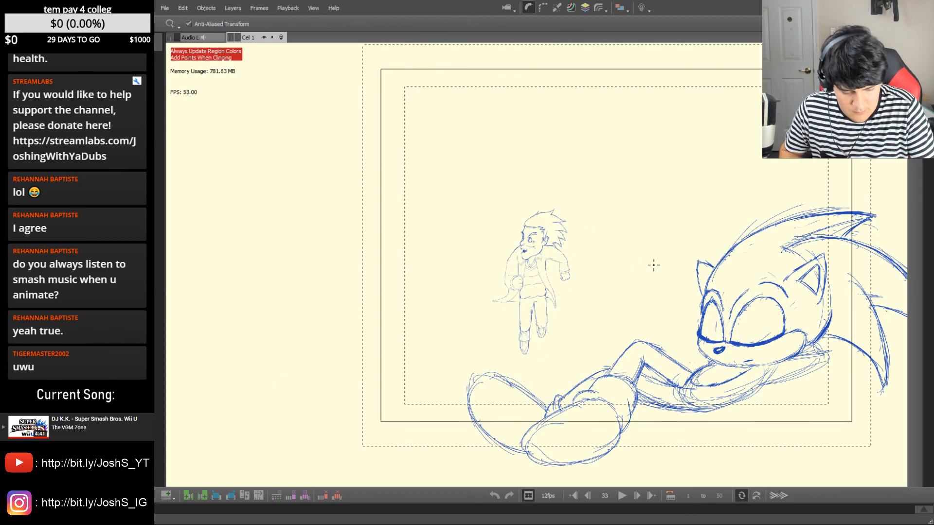
key(period)
key(period)
key(period)
key(period)
key(period)
key(period)
key(period)
key(period)
key(period)
key(period)
key(period)
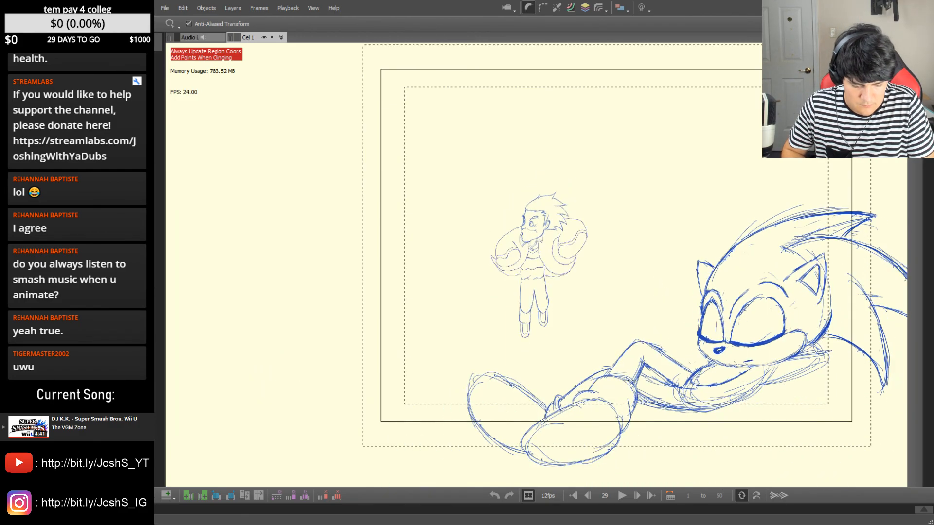
Lasso the head on frame 35 and nudge it slightly right and down, using the frame 34 head as reference
key(comma)
key(comma)
key(period)
key(period)
key(comma)
drag(572, 241, 557, 225)
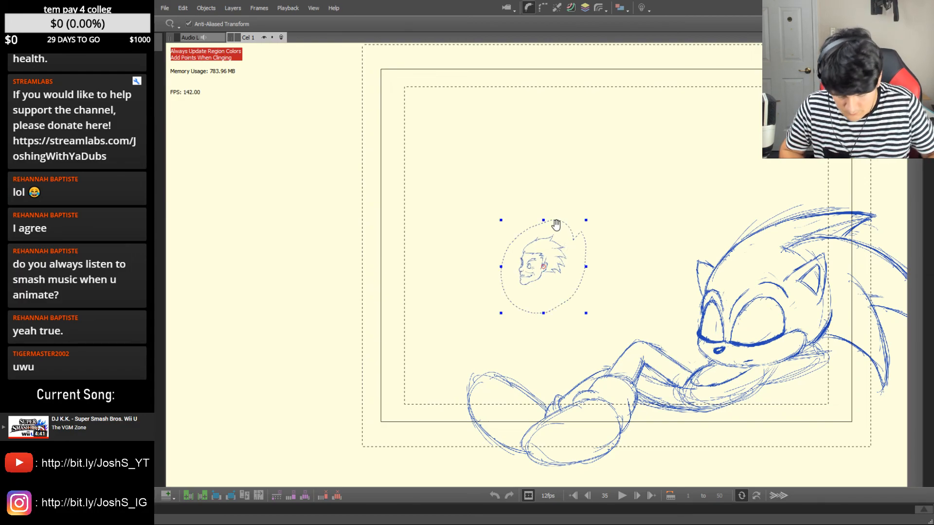
key(shift+Right)
key(shift+Right)
key(comma)
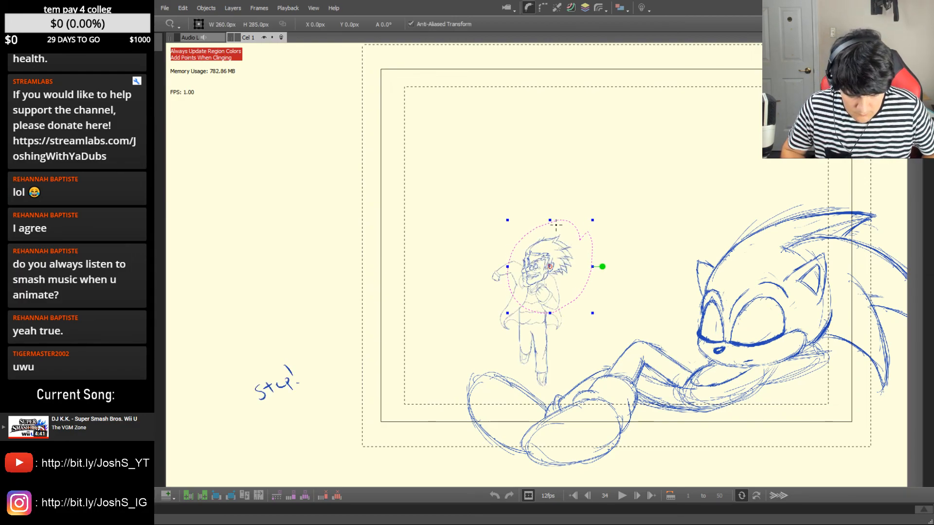
key(shift+Left)
key(Down)
key(Down)
key(Down)
key(Down)
key(Down)
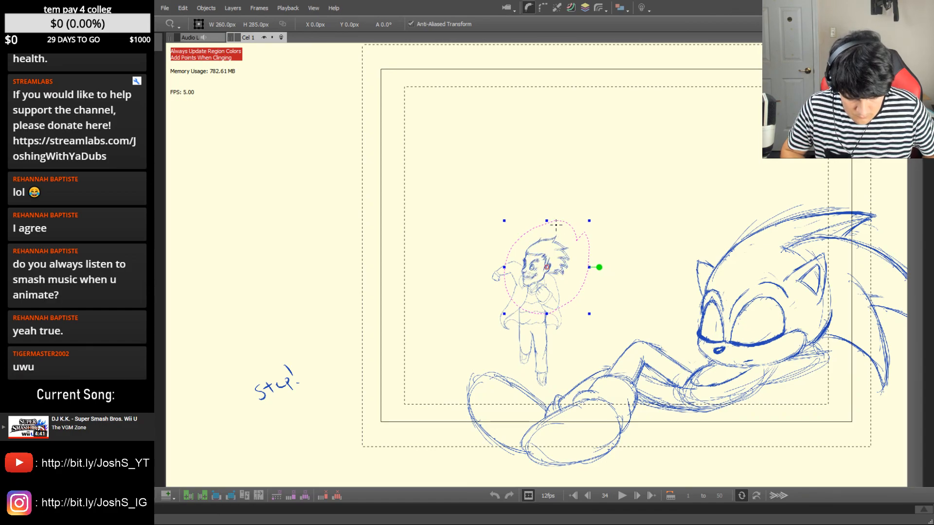
key(Left)
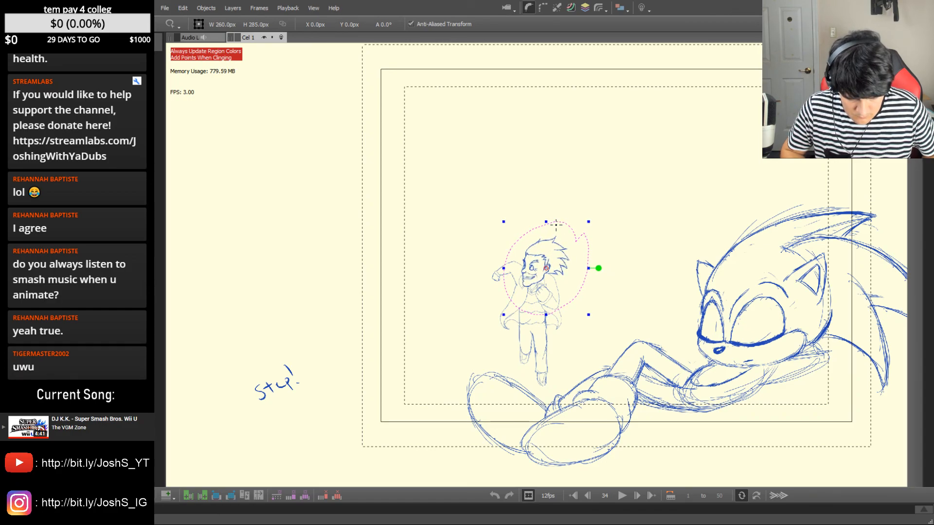
key(shift+Down)
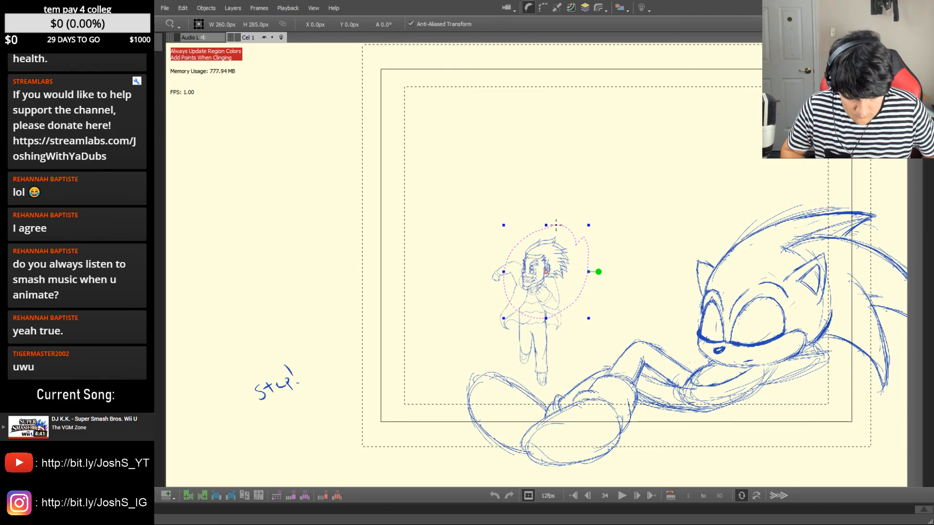
Undo the head dropped onto frame 34, then paste it onto frame 35 and drop it there
click(660, 296)
key(Left)
key(Right)
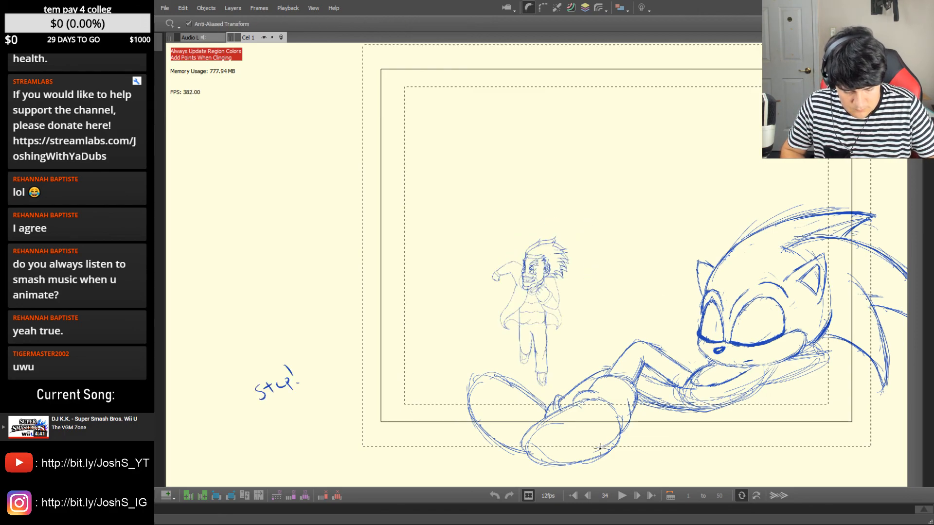
key(ctrl+z)
key(Right)
key(ctrl+v)
click(663, 274)
Adjust the head for frame 36 against frame 35, moving it slightly down, and drop it in place
key(Right)
key(ctrl+v)
key(Left)
key(shift+Right)
key(Up)
key(Up)
key(Up)
key(Up)
key(Left)
key(Left)
key(Left)
key(shift+Down)
key(shift+Down)
key(l)
click(625, 249)
Lasso the head on frame 37, nudge it to line up with the frame 36 head, and drop it
key(Right)
key(Right)
drag(574, 257, 565, 243)
key(comma)
key(Right)
key(Right)
key(Right)
key(Right)
key(Right)
key(Right)
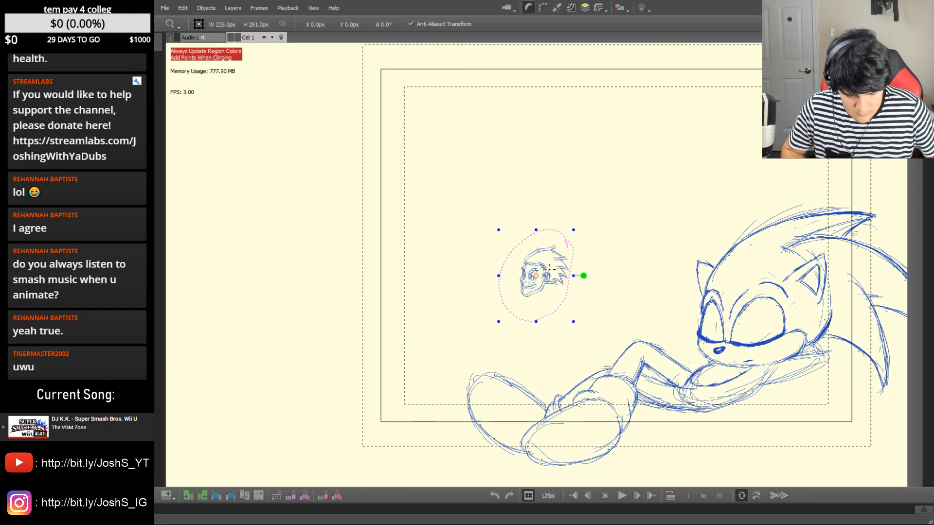
key(Up)
key(Up)
key(Up)
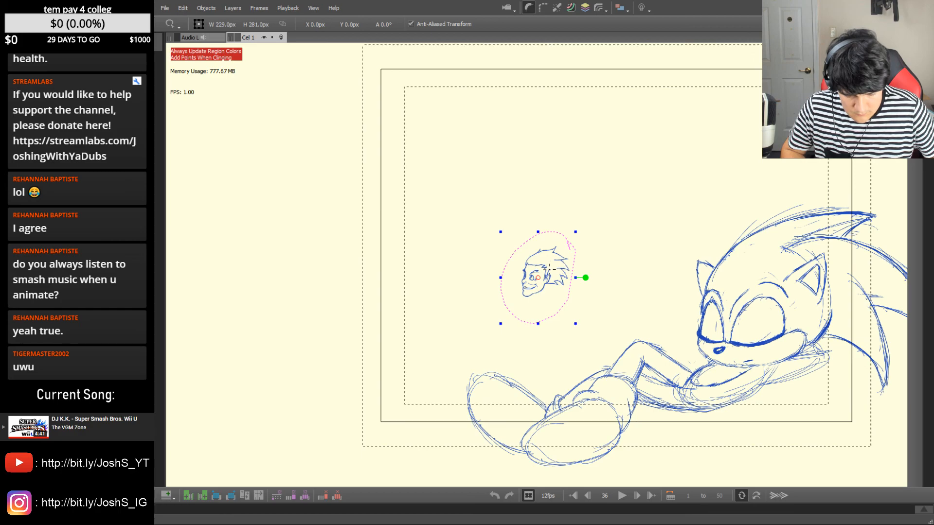
click(602, 263)
Lasso the head on frame 38, nudge it slightly right and up to line up with the frame 37 head, and drop it
key(period)
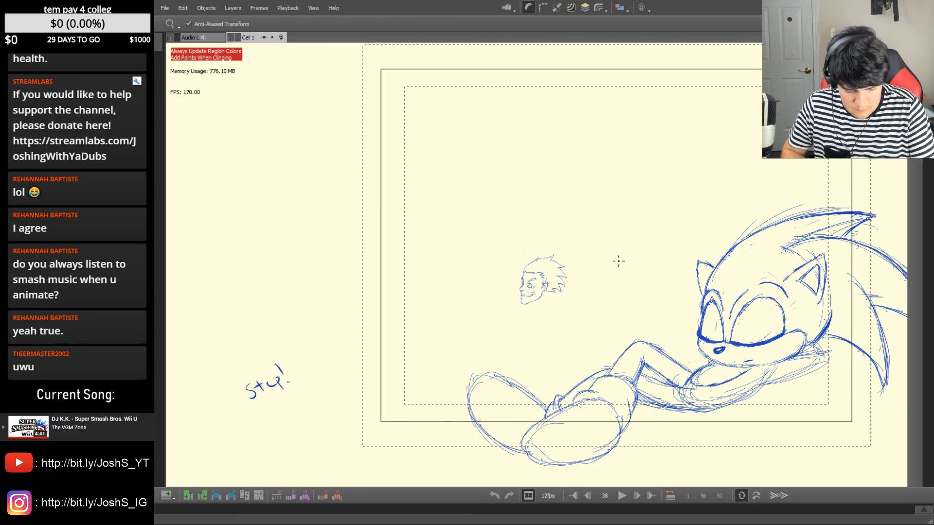
click(566, 263)
key(comma)
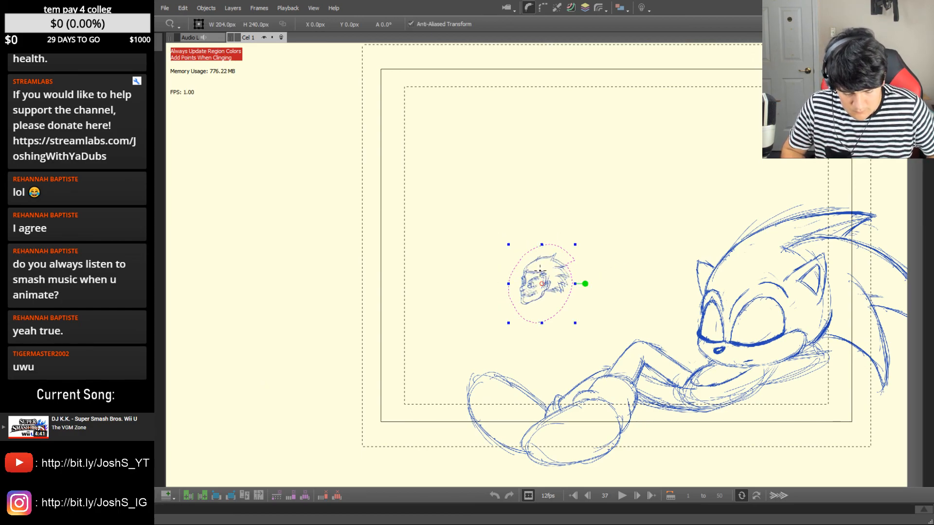
key(Right)
key(Right)
key(Right)
key(Right)
key(Right)
key(Right)
key(Right)
key(Up)
key(Up)
key(Up)
key(Up)
key(Up)
key(Up)
key(Up)
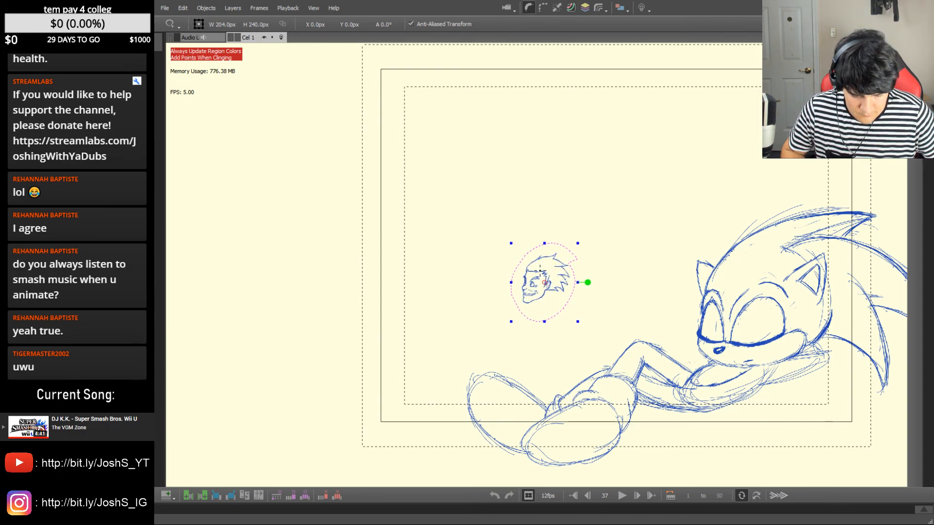
click(618, 286)
Play the animation back from frame 1 to check the head motion through the final frames
key(comma)
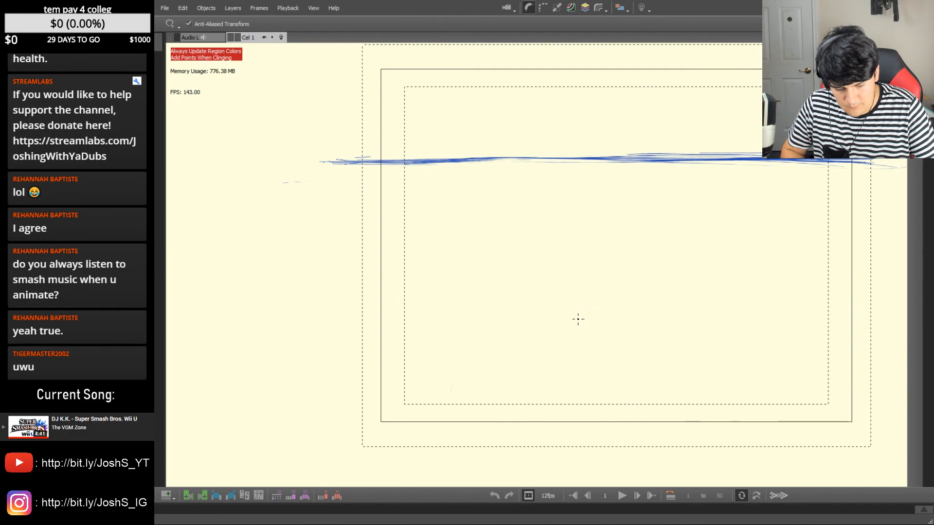
key(space)
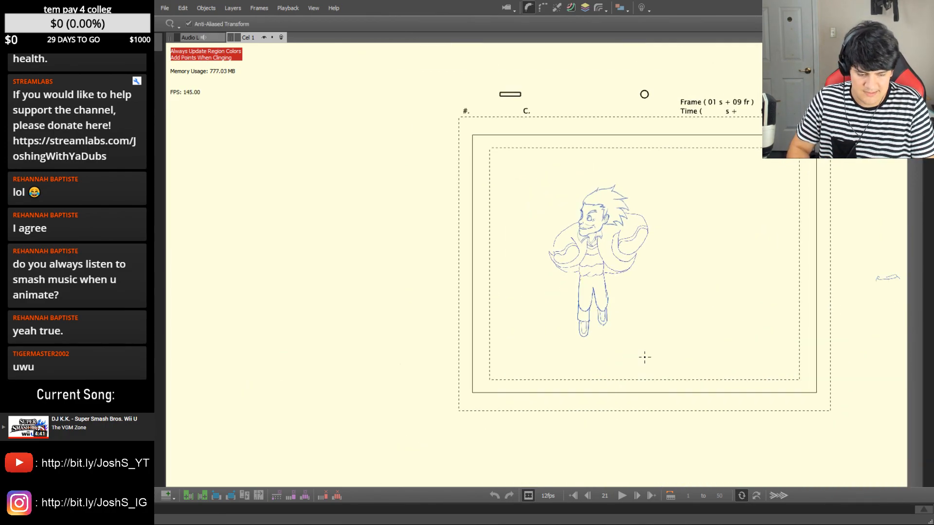
click(623, 496)
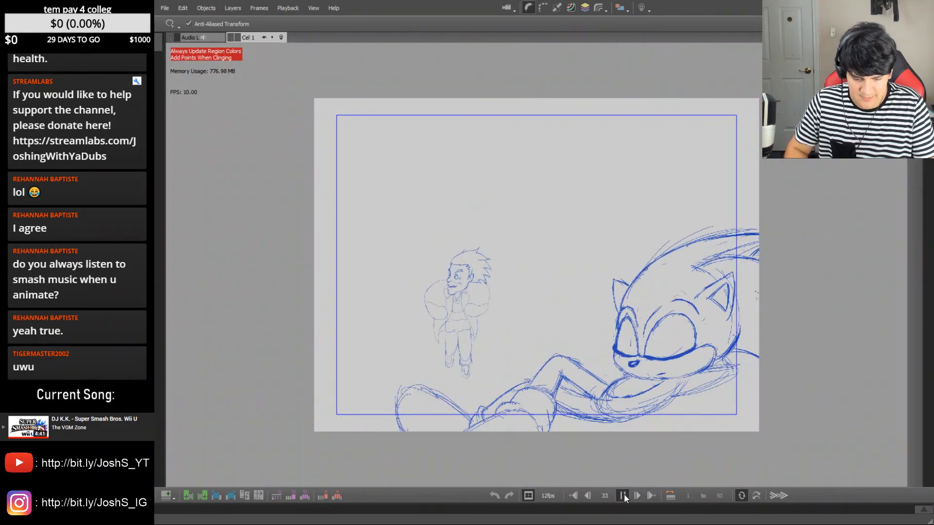